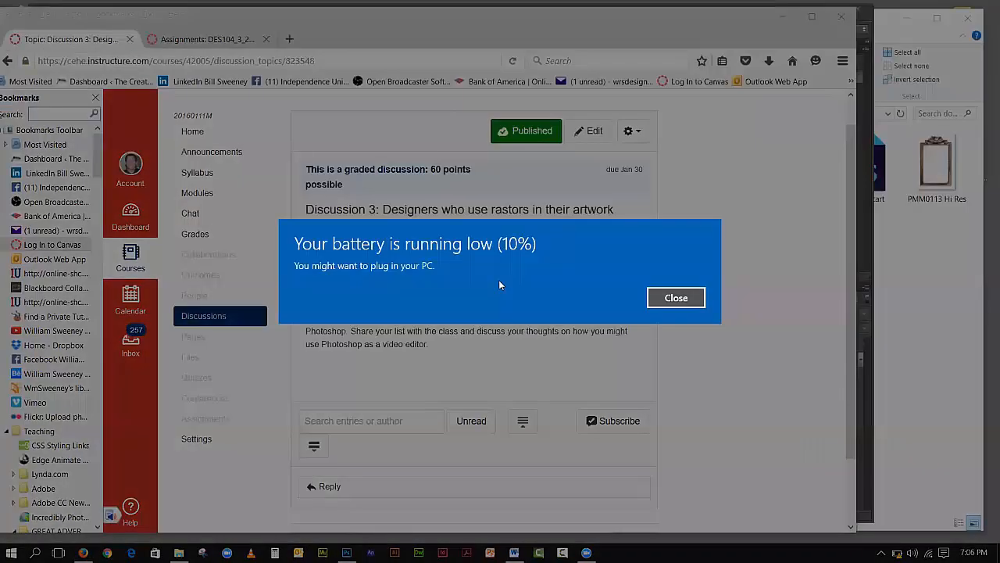
Dismiss the battery notice, find Assignment 3: Selection Tools in the Week 3 assignments, and open it to read the instructions
{"action": "key", "text": "Return"}
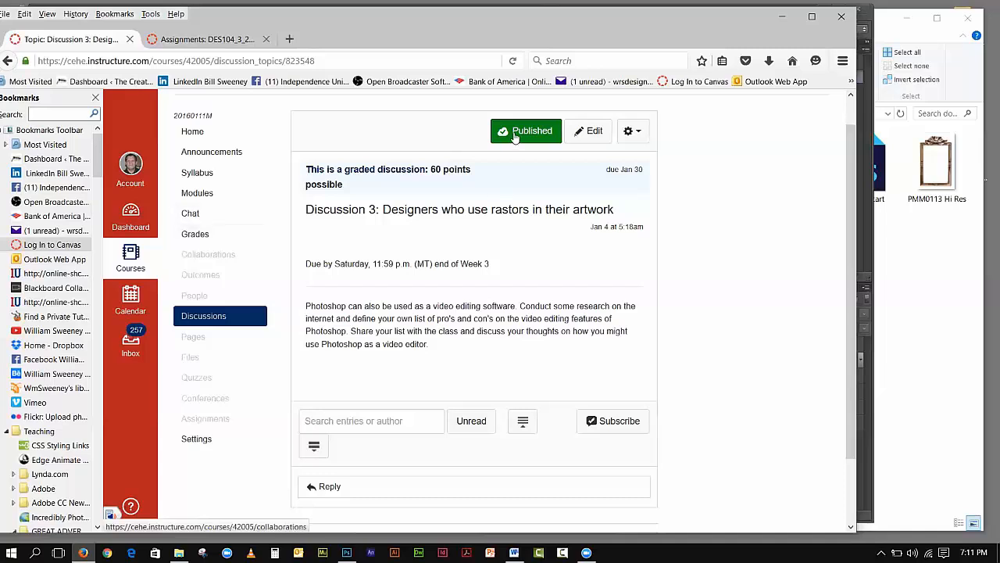
{"action": "left_click", "coordinate": [198, 43]}
{"action": "left_click_drag", "start_coordinate": [856, 197], "coordinate": [852, 258]}
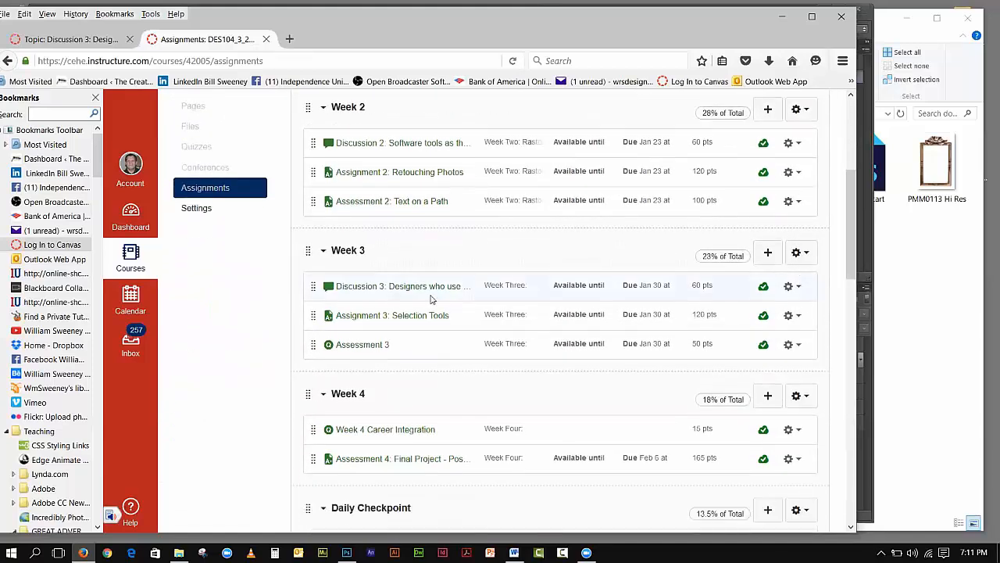
{"action": "left_click", "coordinate": [392, 316]}
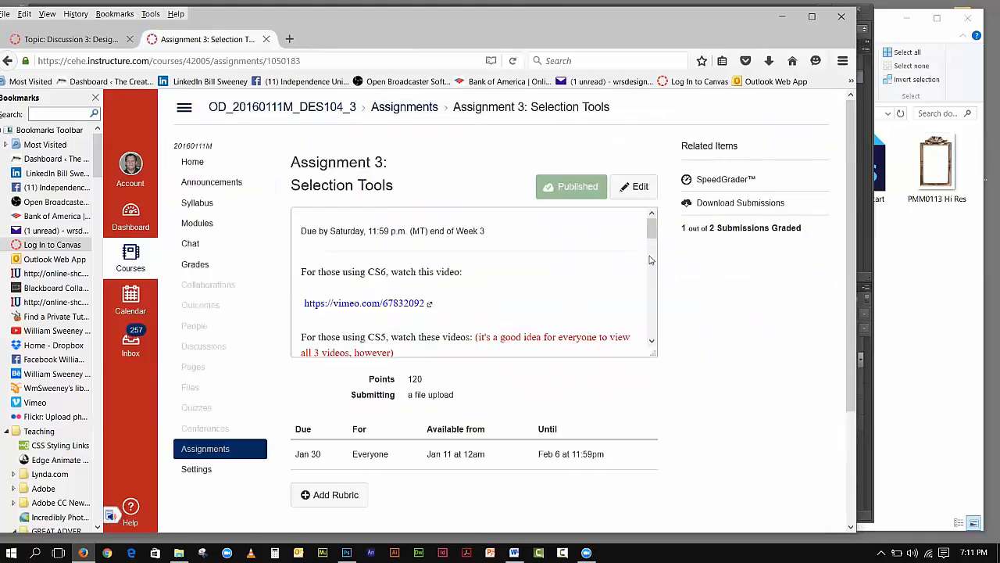
{"action": "scroll", "coordinate": [652, 232], "scroll_direction": "down", "scroll_amount": 1}
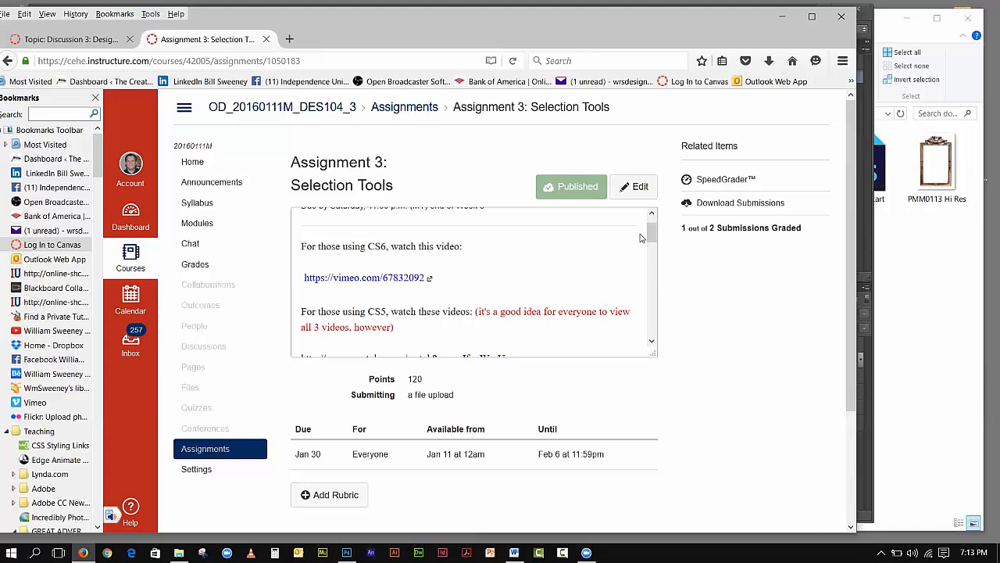
View the Week 3 Assessment 3 page and the Week 3 Teaching Assistant announcement
{"action": "left_click", "coordinate": [8, 60]}
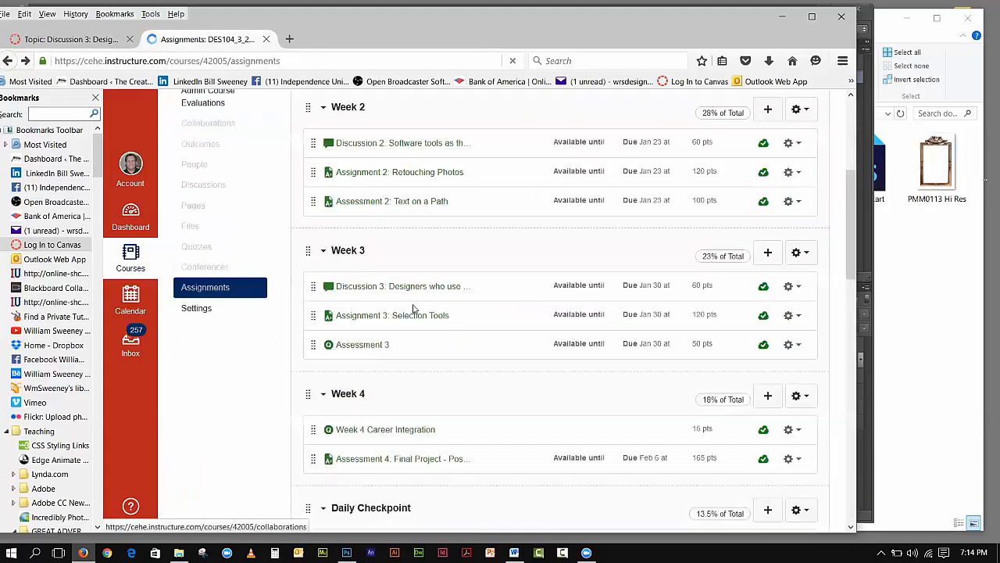
{"action": "left_click", "coordinate": [381, 349]}
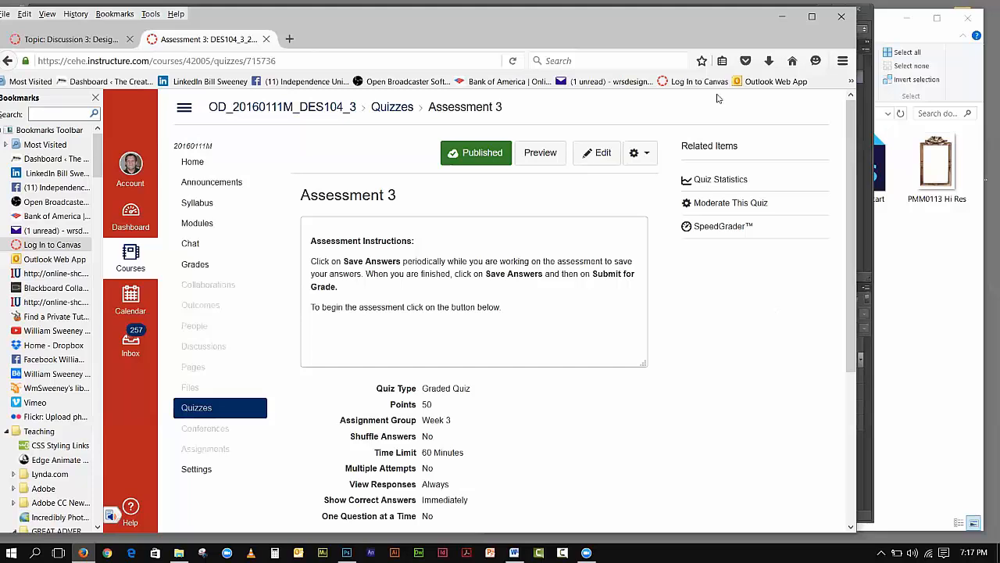
{"action": "left_click", "coordinate": [185, 192]}
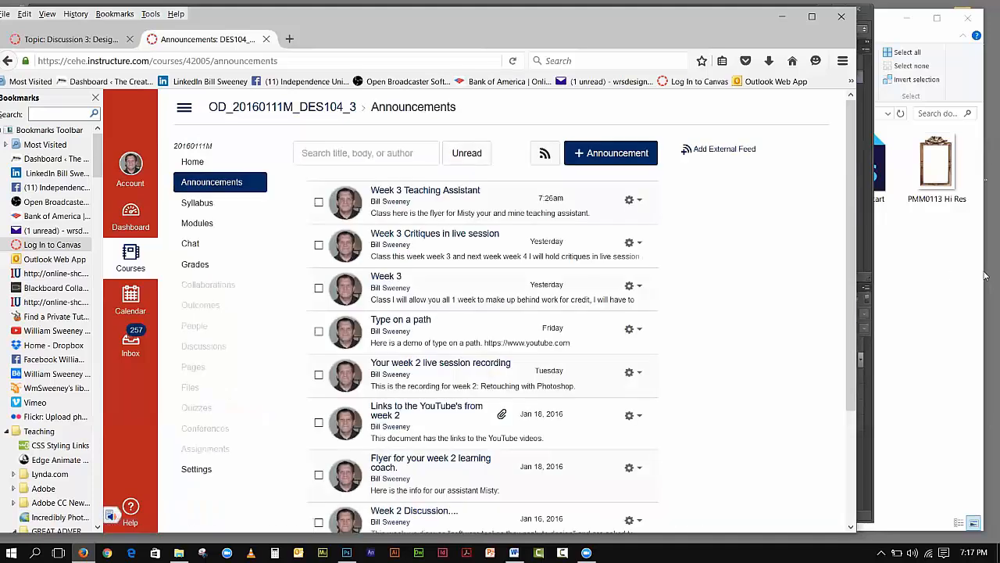
{"action": "left_click", "coordinate": [423, 192]}
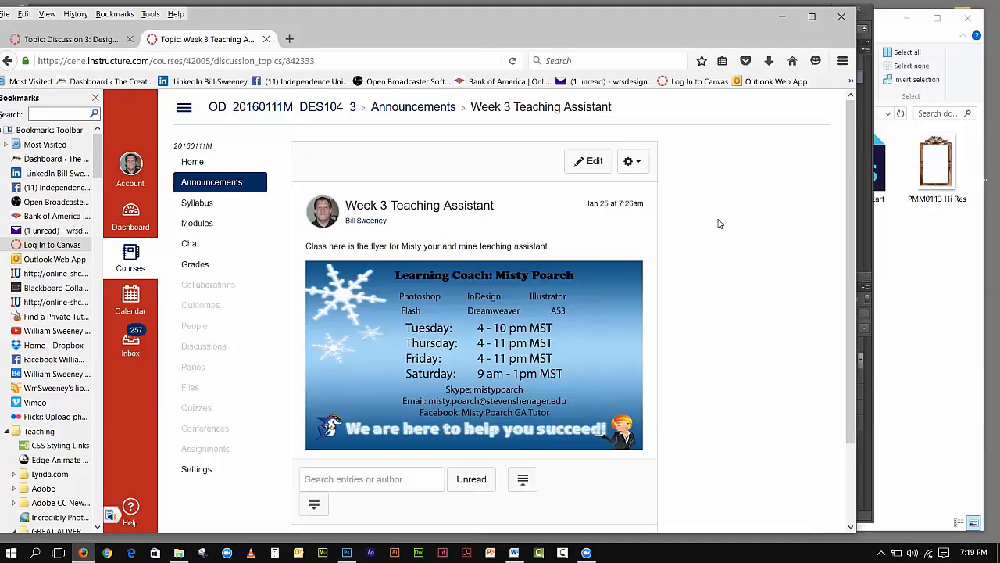
Switch to Photoshop and look through the composites dick.psd, a little strong.psd and boo.psd, and the flying dove silhouette image
{"action": "left_click", "coordinate": [779, 15]}
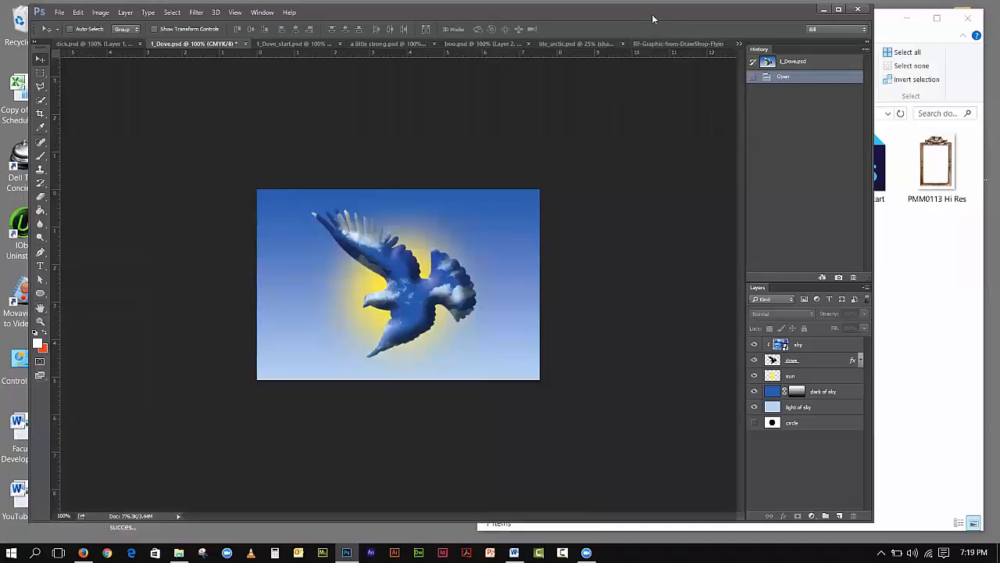
{"action": "left_click_drag", "start_coordinate": [654, 13], "coordinate": [637, 15]}
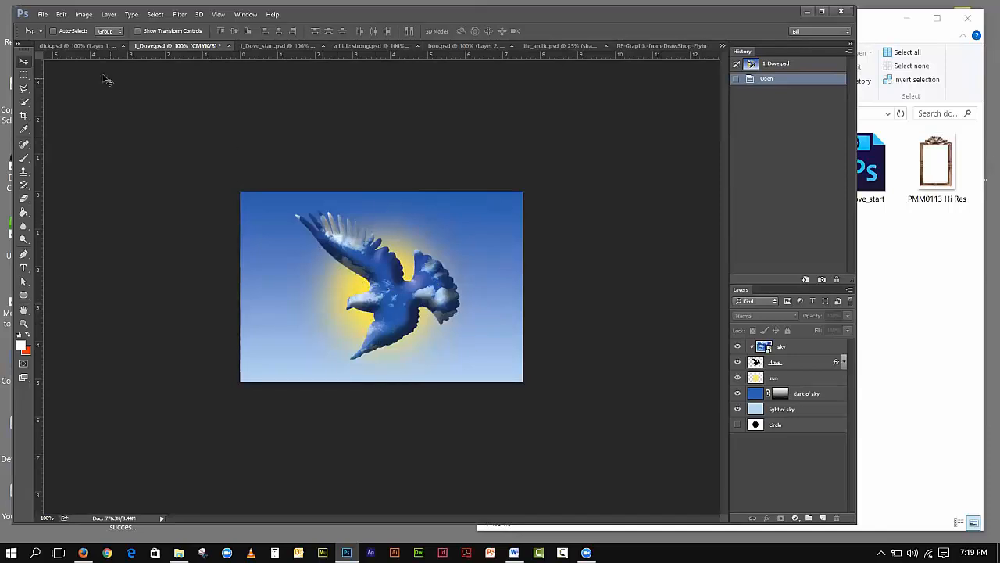
{"action": "left_click", "coordinate": [62, 46]}
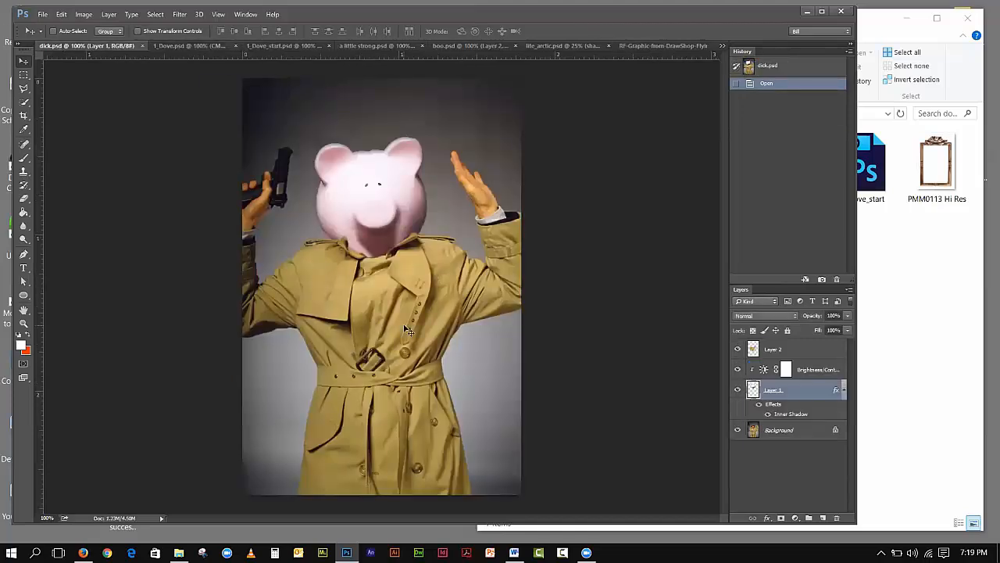
{"action": "left_click", "coordinate": [375, 48]}
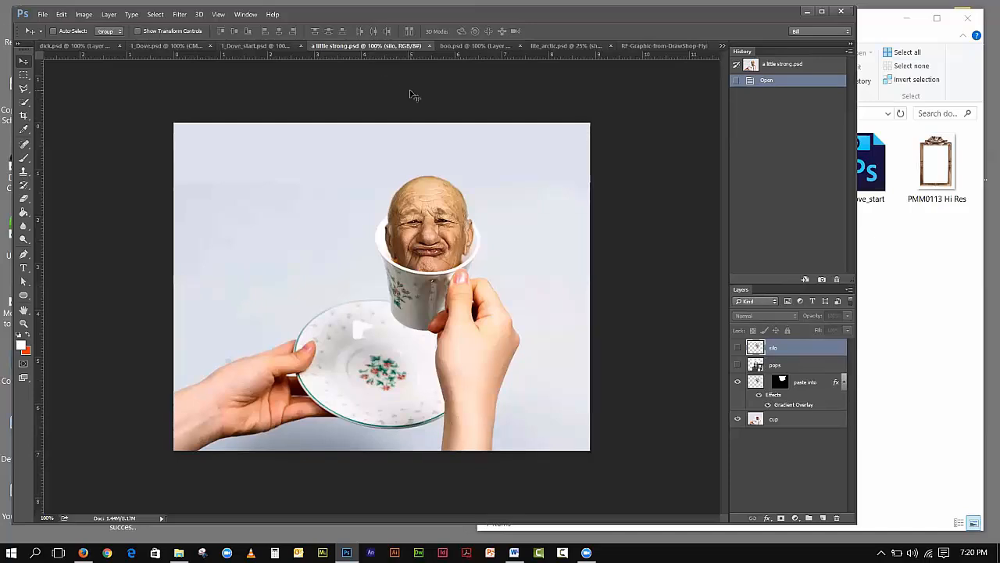
{"action": "left_click", "coordinate": [467, 45]}
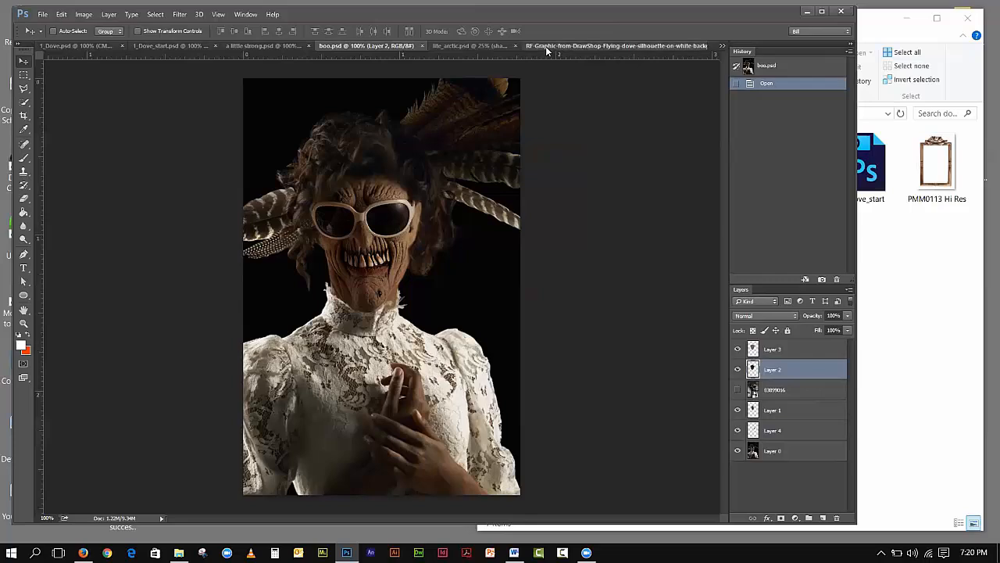
{"action": "mouse_move", "coordinate": [547, 51]}
{"action": "left_mouse_down"}
{"action": "mouse_move", "coordinate": [564, 90]}
{"action": "mouse_move", "coordinate": [552, 46]}
{"action": "left_mouse_up"}
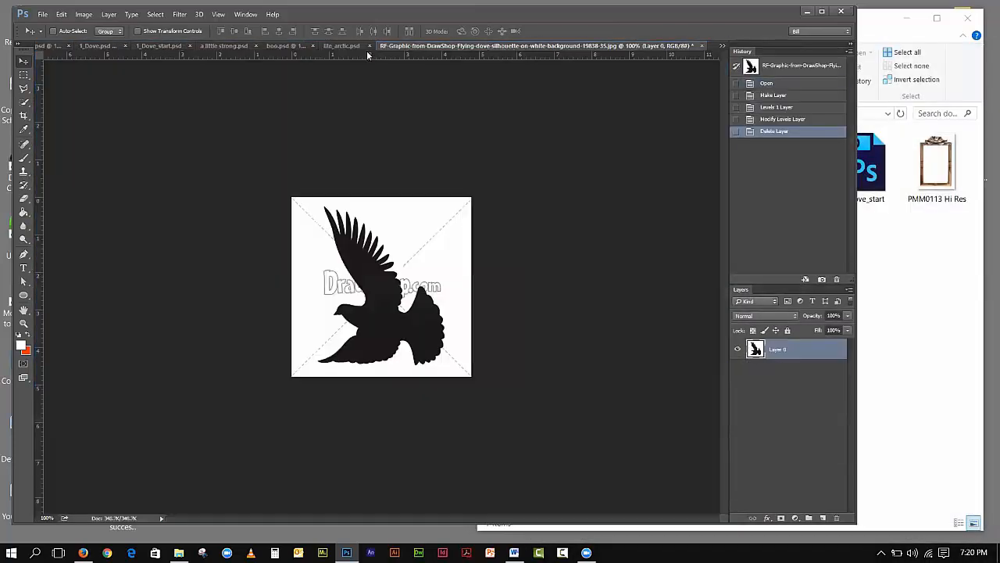
In lite_arctic.psd, compare the kitchen with the shadows and all cabinets groups hidden and shown, leaving both groups visible
{"action": "left_click", "coordinate": [339, 47]}
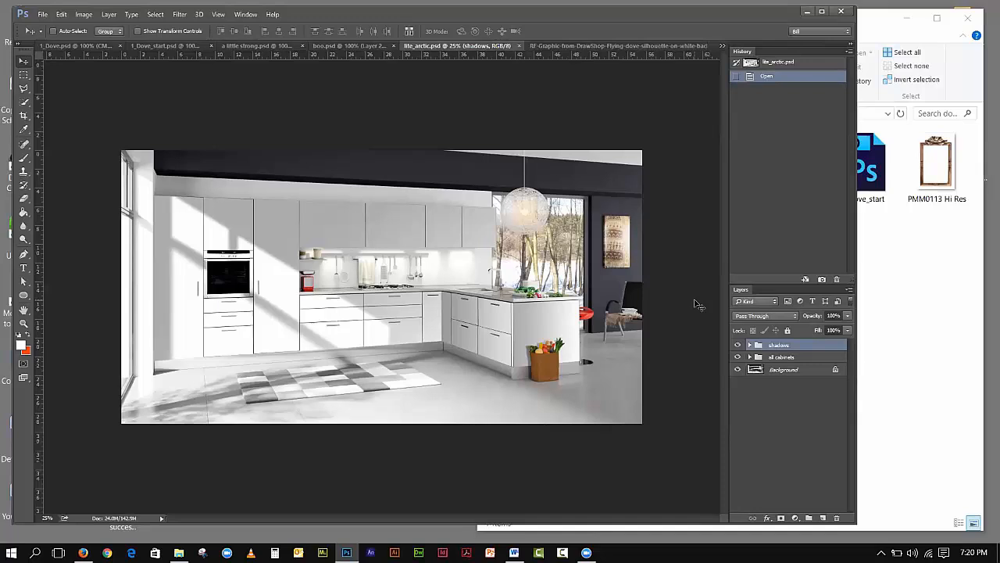
{"action": "left_click", "coordinate": [737, 346]}
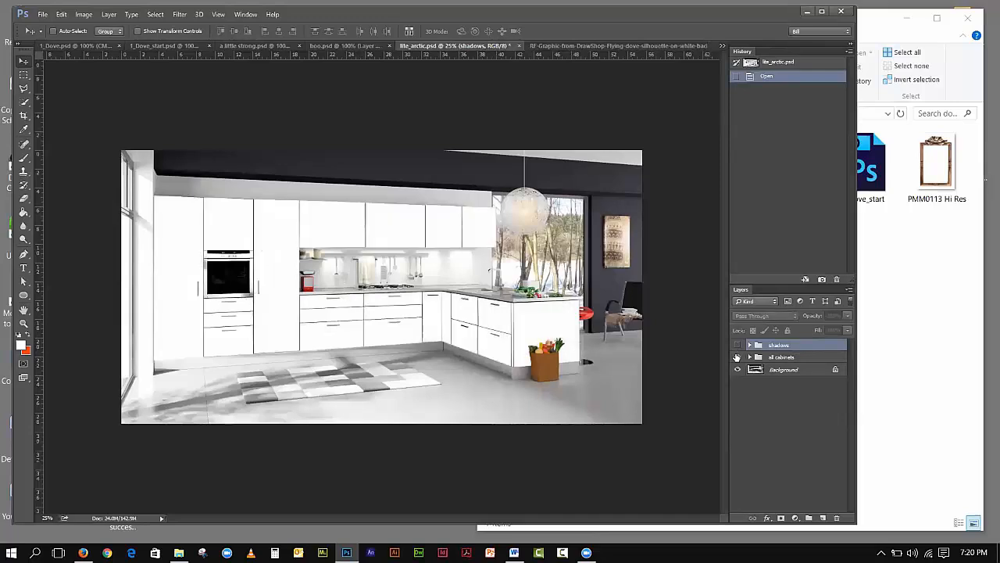
{"action": "left_click", "coordinate": [736, 357]}
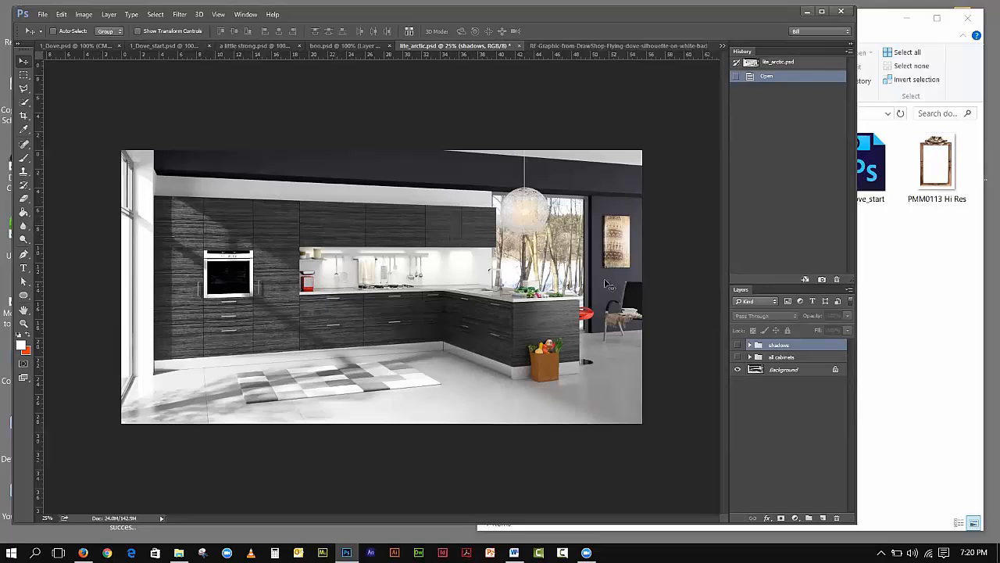
{"action": "left_click", "coordinate": [737, 357]}
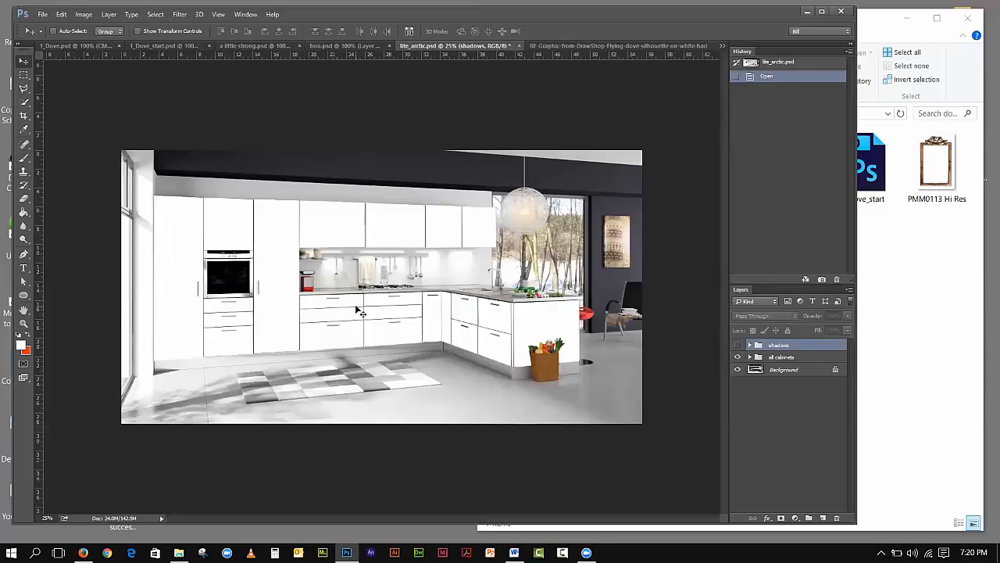
{"action": "left_click", "coordinate": [737, 357]}
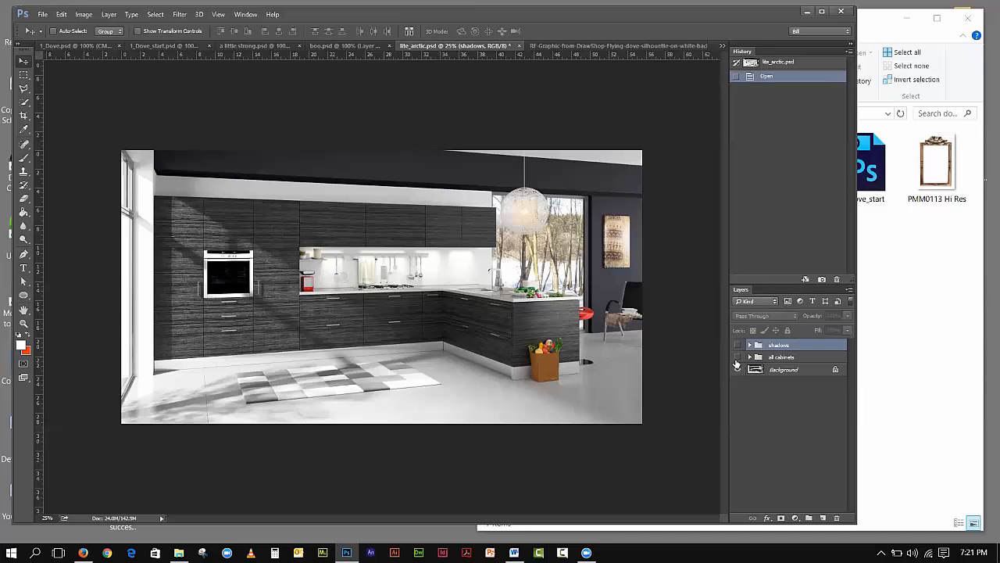
{"action": "left_click", "coordinate": [737, 358]}
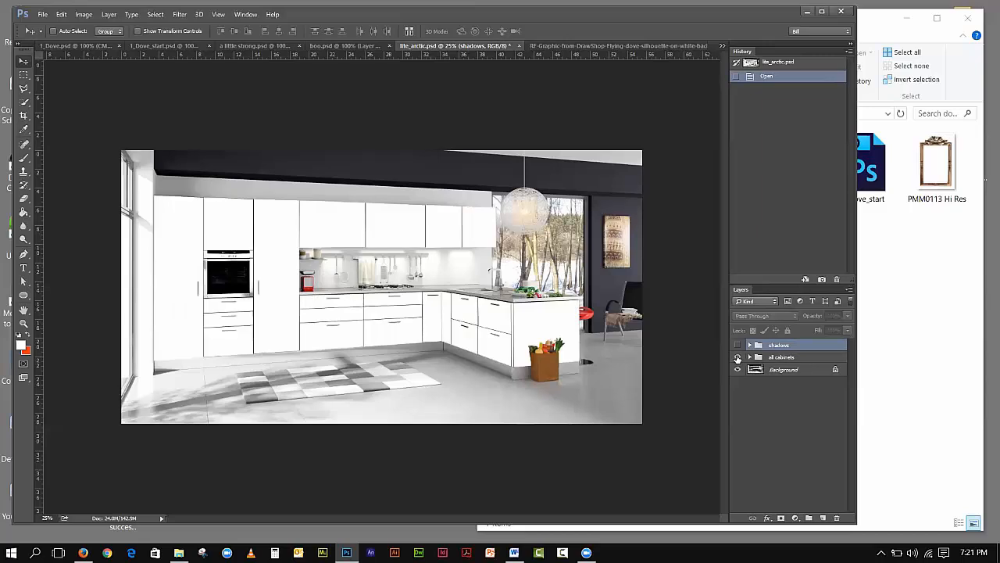
{"action": "left_click", "coordinate": [738, 345]}
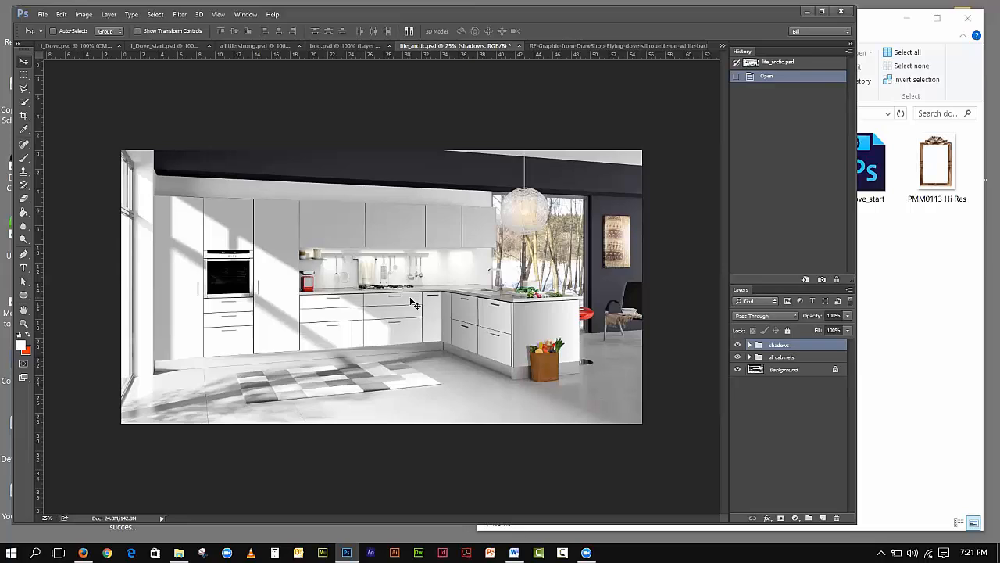
Compare the 1_Dove.psd composite with the kitchen image in lite_arctic.psd
{"action": "left_click", "coordinate": [55, 46]}
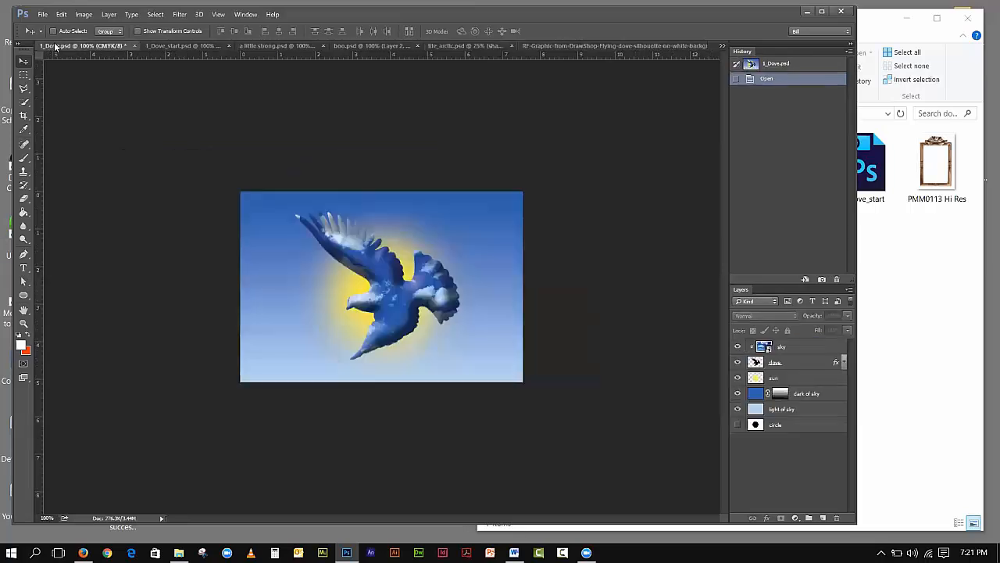
{"action": "left_click", "coordinate": [395, 104]}
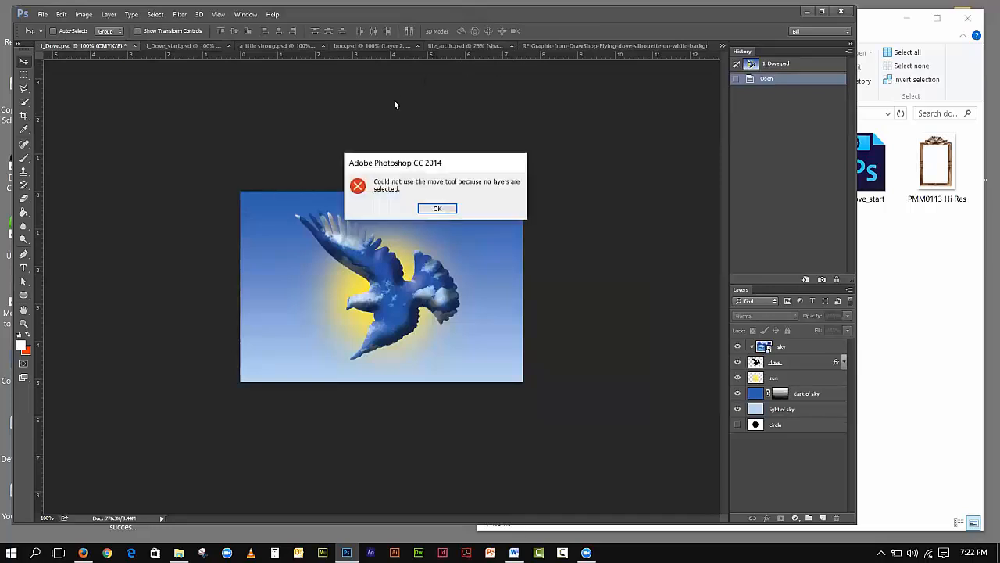
{"action": "left_click", "coordinate": [561, 128]}
{"action": "left_click", "coordinate": [23, 62]}
{"action": "left_click", "coordinate": [438, 210]}
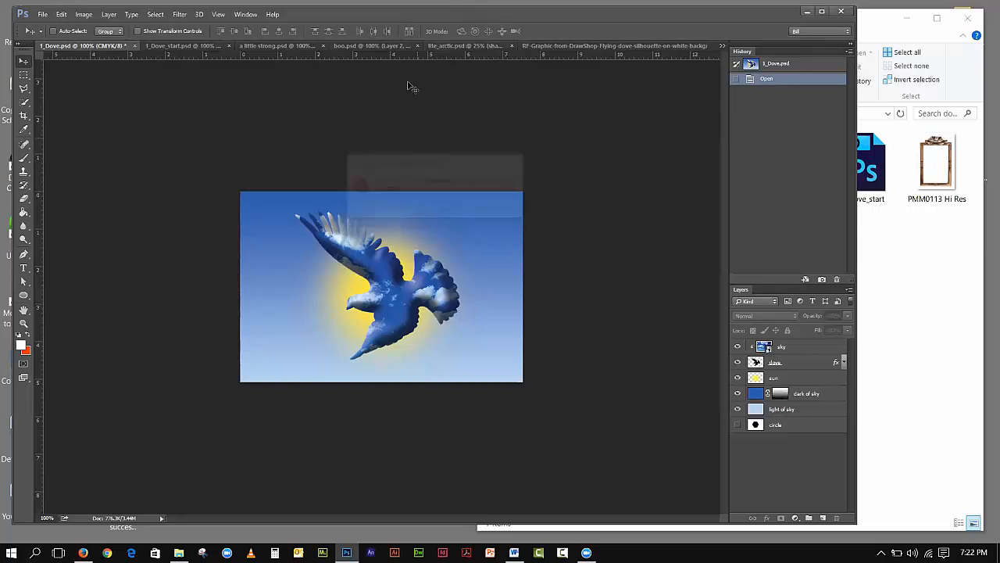
{"action": "left_click", "coordinate": [440, 49]}
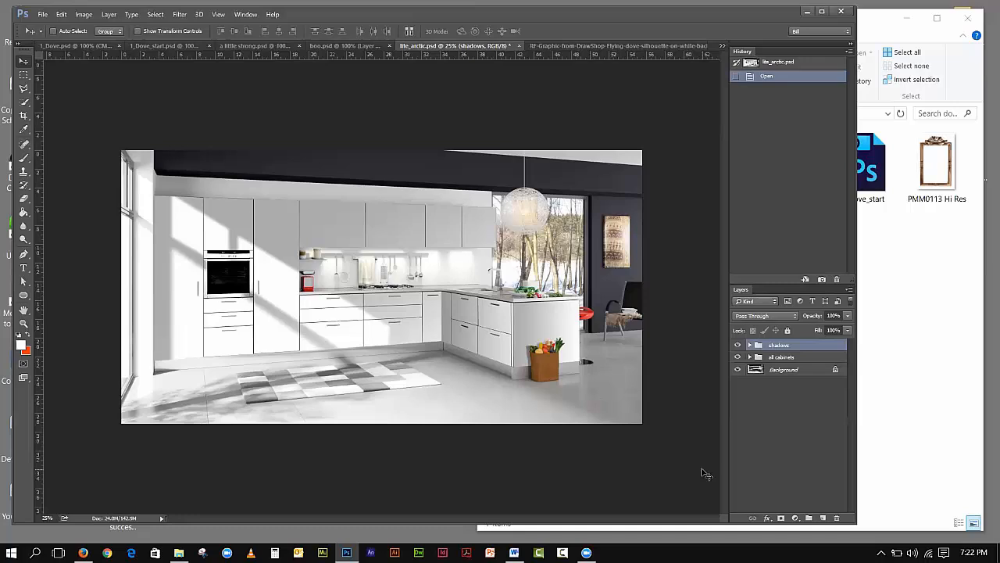
{"action": "left_click", "coordinate": [59, 46]}
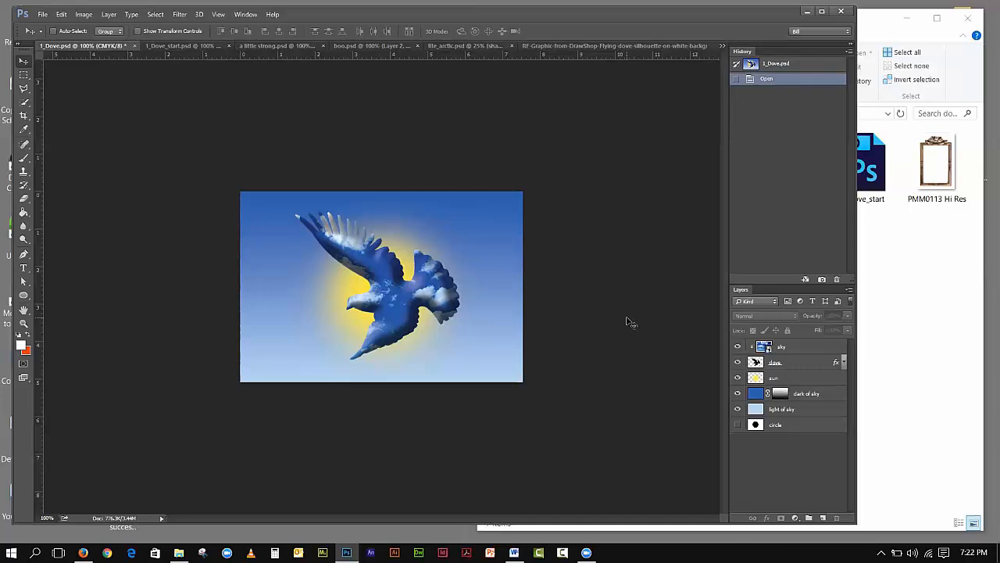
{"action": "left_click", "coordinate": [451, 47]}
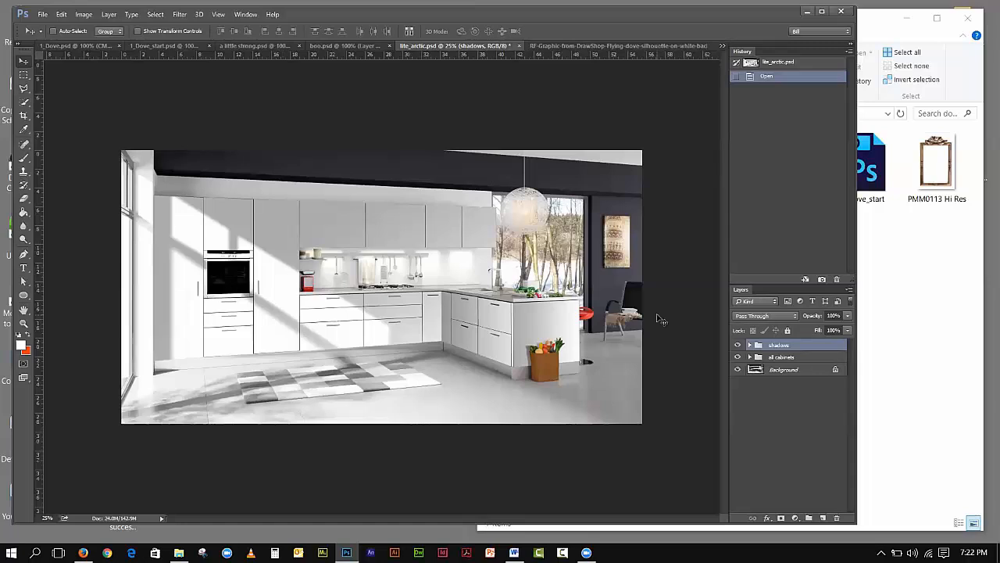
In 1_Dove.psd, hide all the layers except the circle layer
{"action": "left_click", "coordinate": [54, 46]}
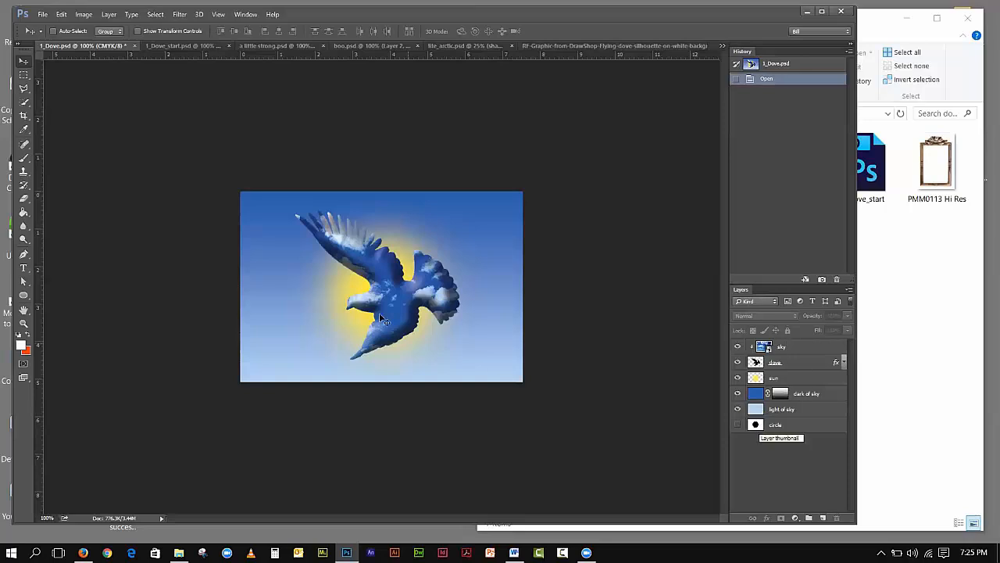
{"action": "left_click", "coordinate": [738, 425]}
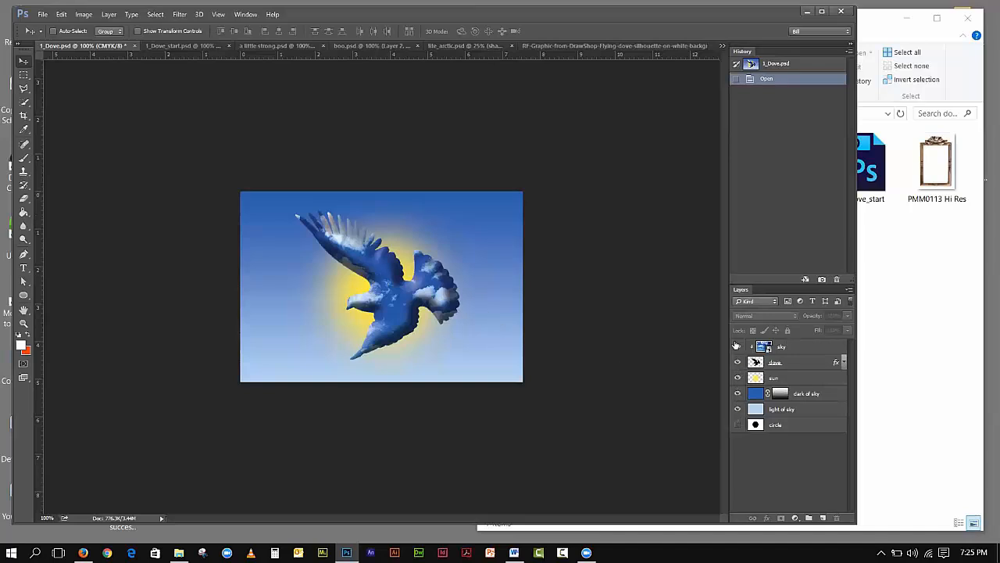
{"action": "left_click_drag", "start_coordinate": [737, 409], "coordinate": [738, 348]}
{"action": "left_click", "coordinate": [738, 347]}
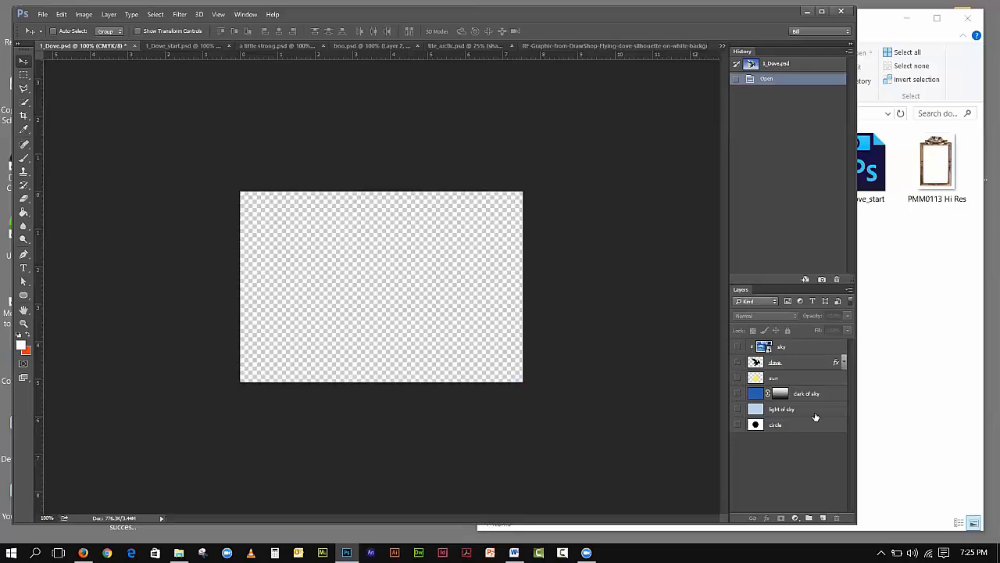
{"action": "left_click", "coordinate": [738, 424]}
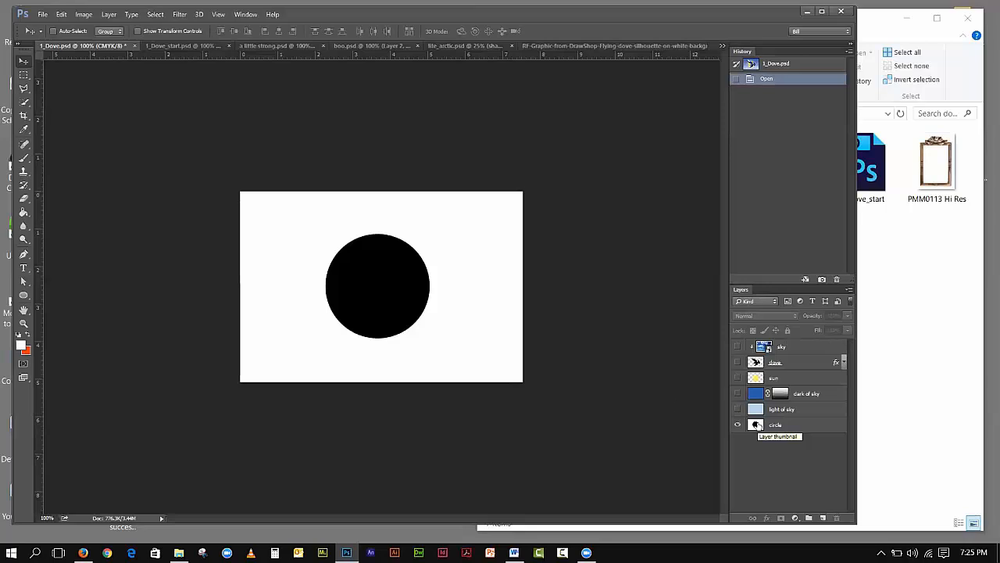
Activate the Ellipse tool and examine its Shape, Path and Pixels drawing modes, keeping Path
{"action": "left_click", "coordinate": [23, 297]}
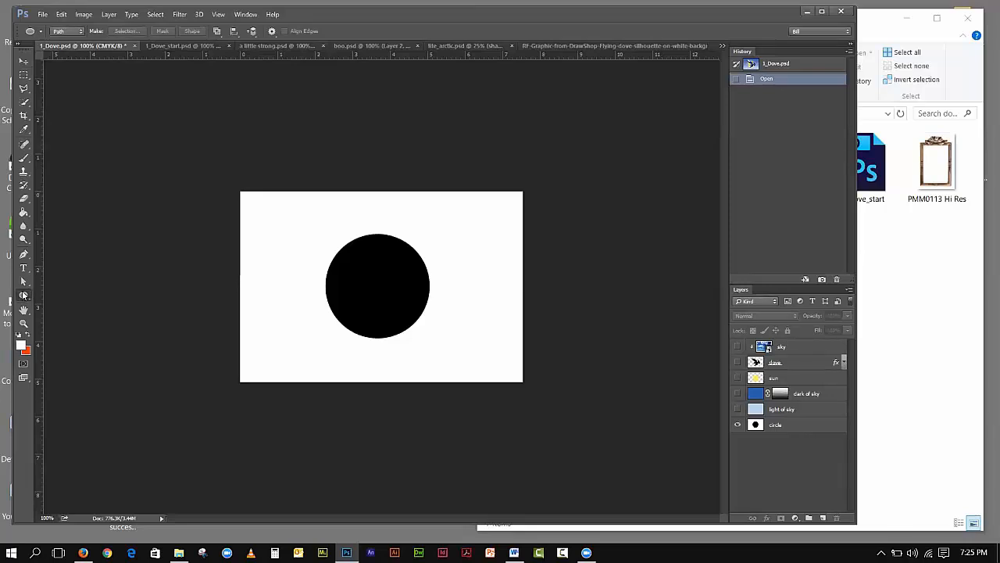
{"action": "left_click", "coordinate": [55, 31]}
{"action": "left_click", "coordinate": [76, 90]}
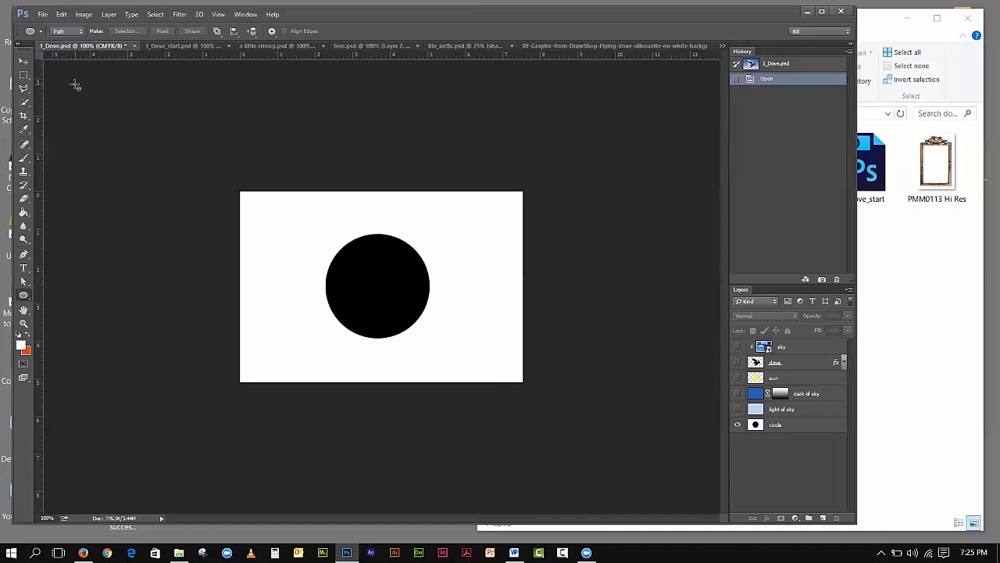
{"action": "left_click", "coordinate": [65, 32]}
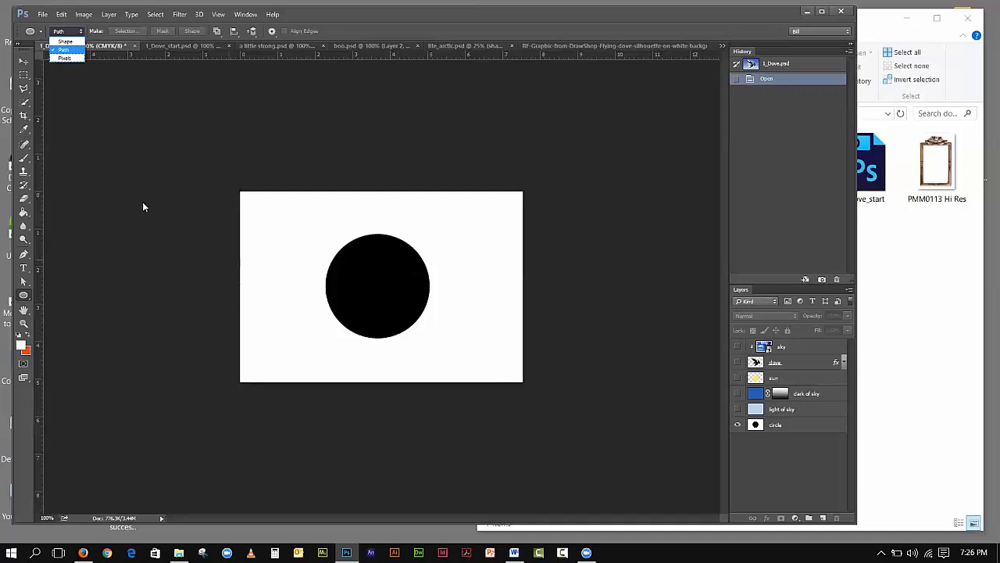
{"action": "left_click", "coordinate": [21, 106]}
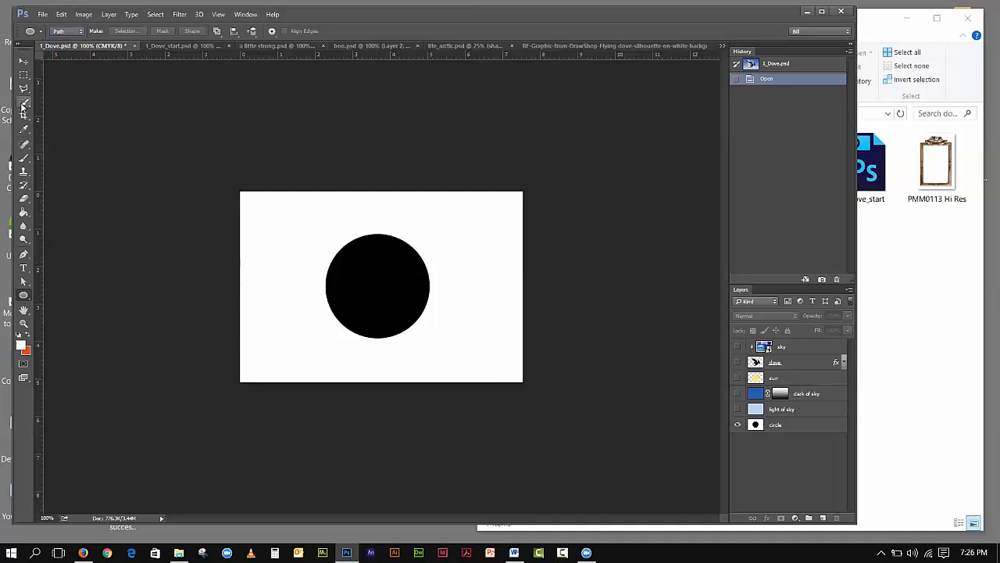
Select the black circle on the circle layer with the Quick Selection tool, and deselect it
{"action": "left_click", "coordinate": [23, 106]}
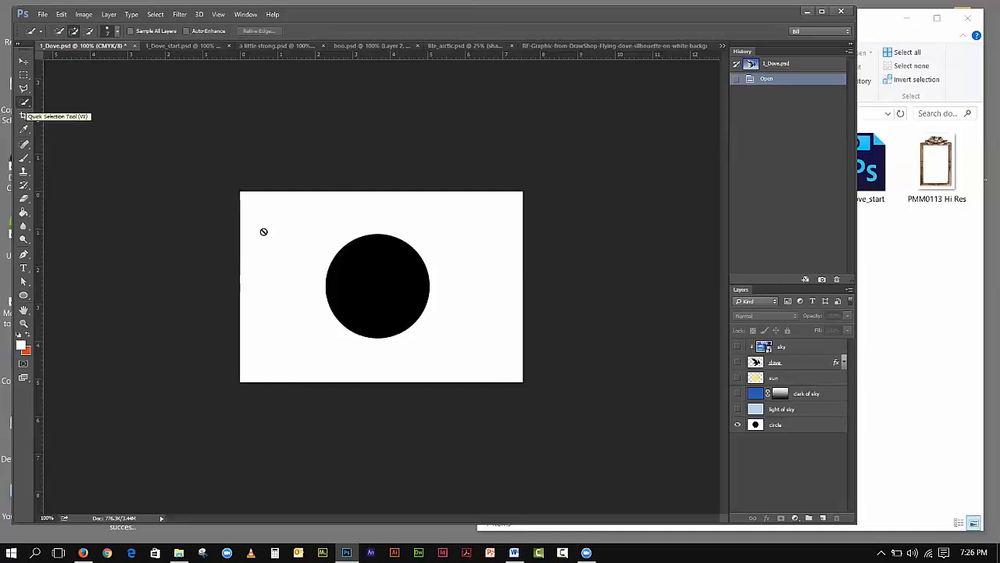
{"action": "left_click", "coordinate": [810, 429]}
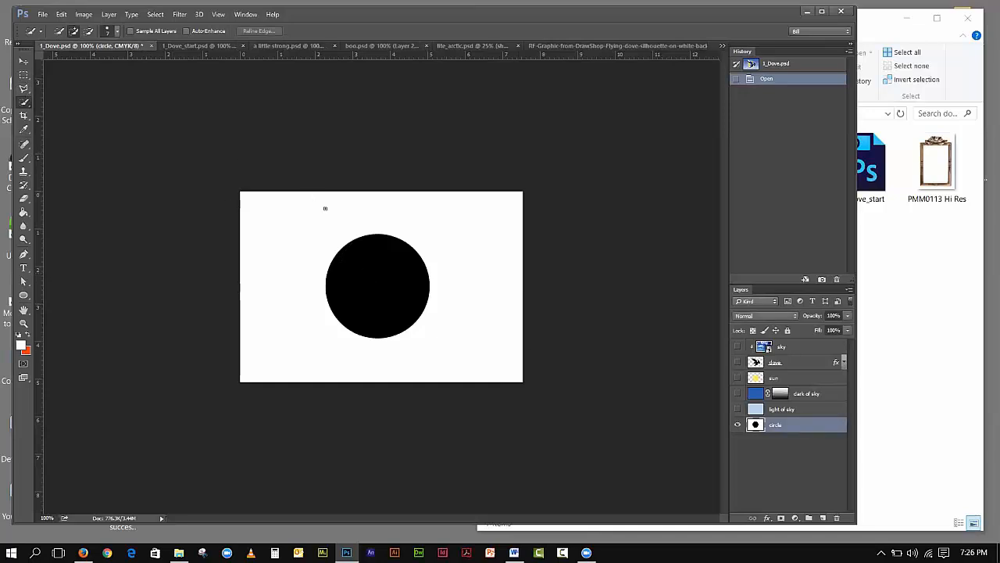
{"action": "left_click_drag", "start_coordinate": [356, 246], "coordinate": [380, 284]}
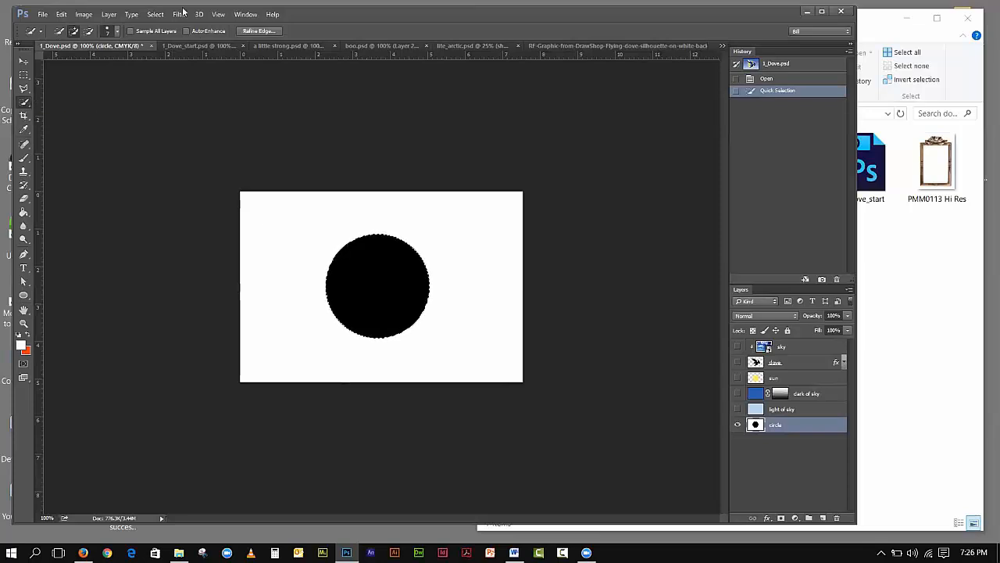
{"action": "left_click", "coordinate": [155, 15]}
{"action": "left_click", "coordinate": [168, 37]}
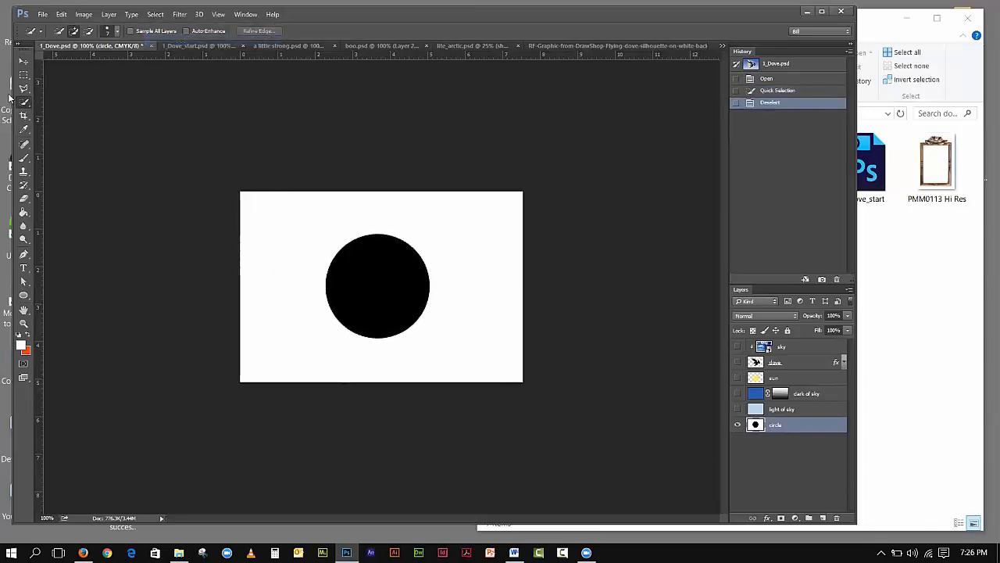
Select the black circle with the Magic Wand tool, return the tool slot to Quick Selection, and activate the Move tool
{"action": "right_click", "coordinate": [21, 106]}
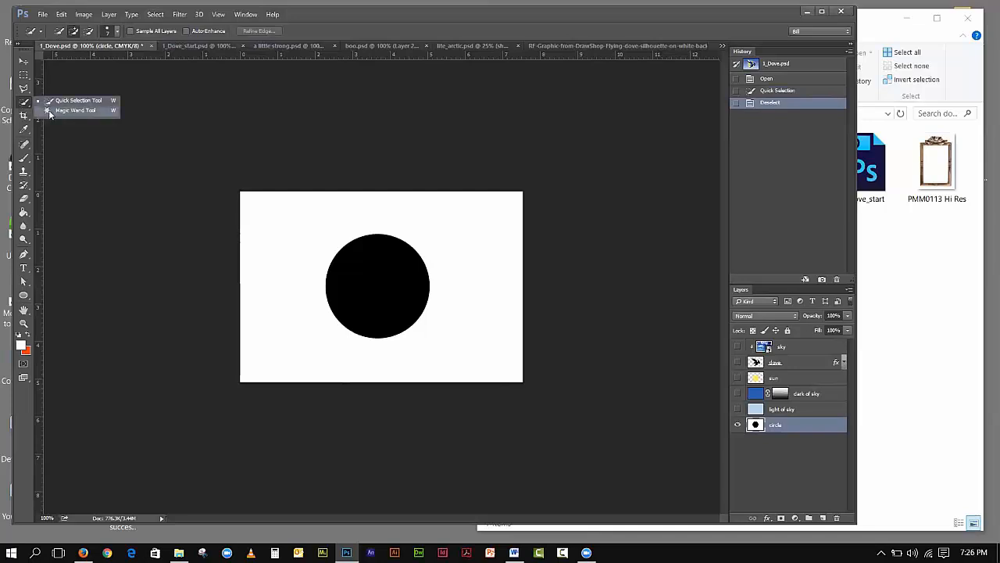
{"action": "left_click", "coordinate": [47, 111]}
{"action": "left_click", "coordinate": [365, 268]}
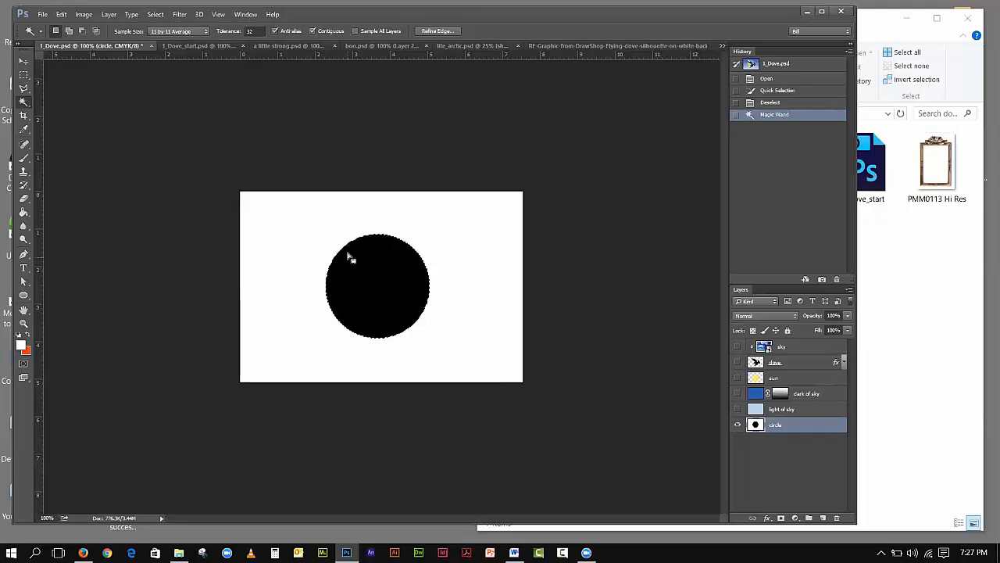
{"action": "right_click", "coordinate": [25, 102]}
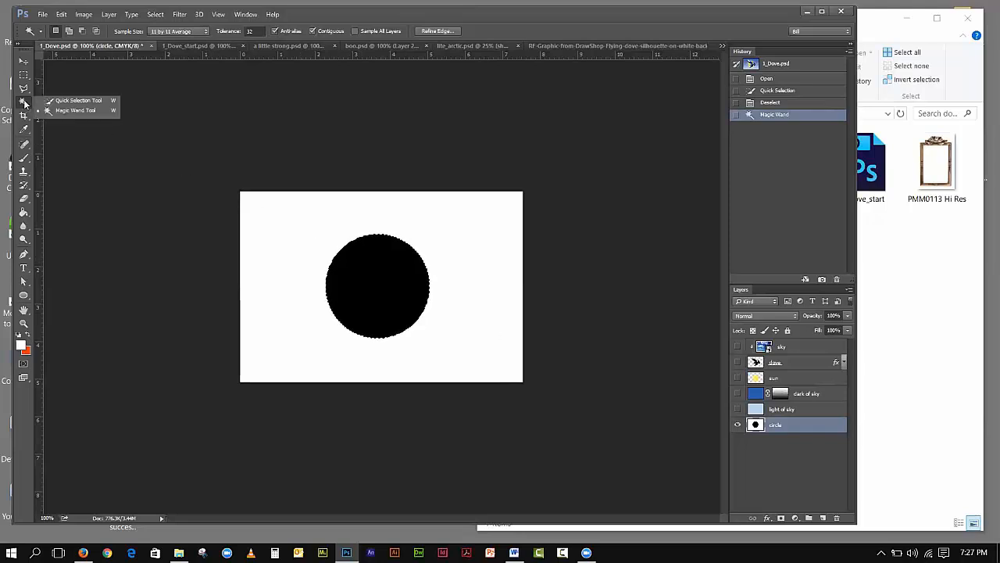
{"action": "left_click", "coordinate": [65, 100]}
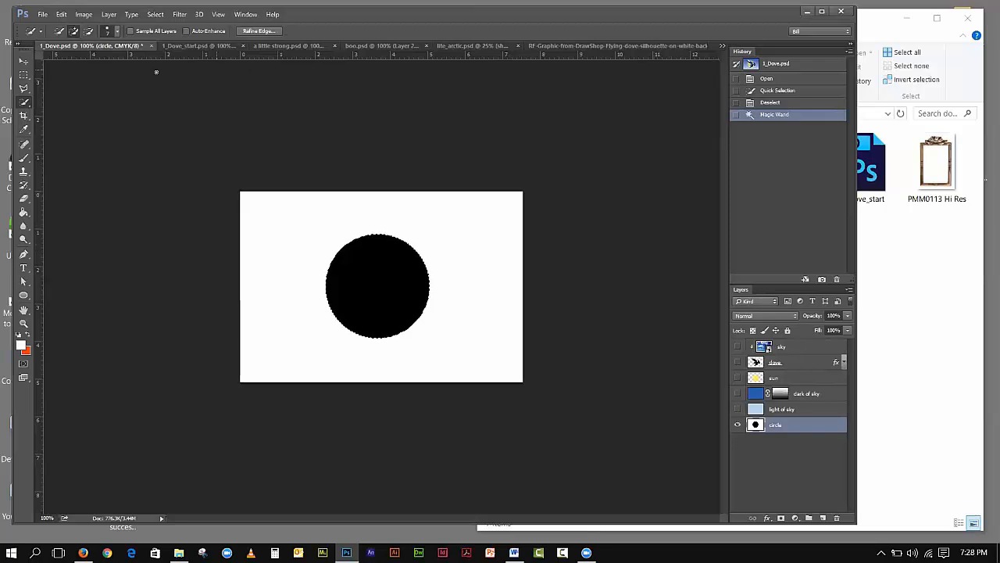
{"action": "left_click", "coordinate": [23, 61]}
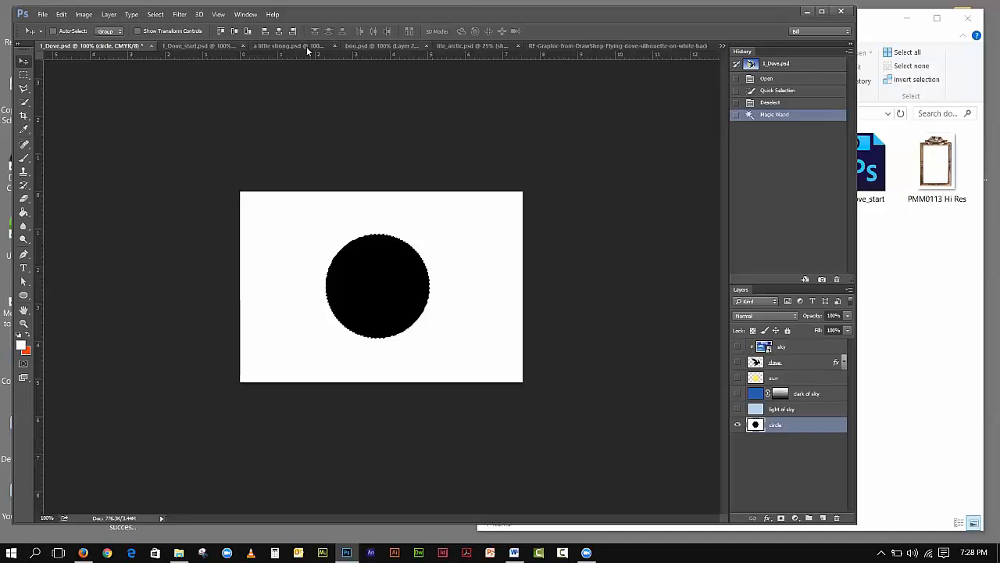
In the RF-Graphic flying dove silhouette image, add a Levels adjustment layer above Layer 0 and move its settings closer to the dove
{"action": "left_click", "coordinate": [564, 47]}
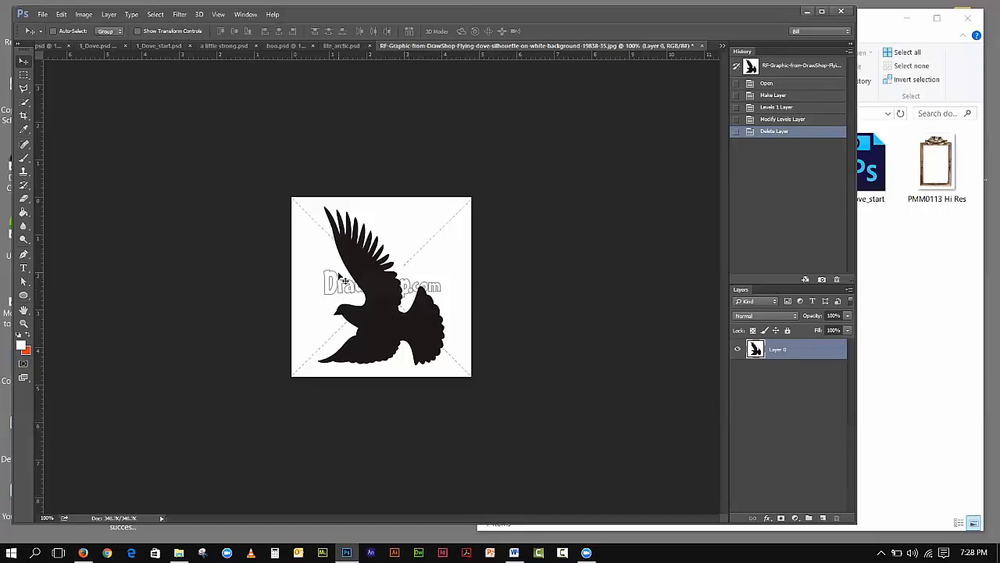
{"action": "left_click", "coordinate": [794, 519]}
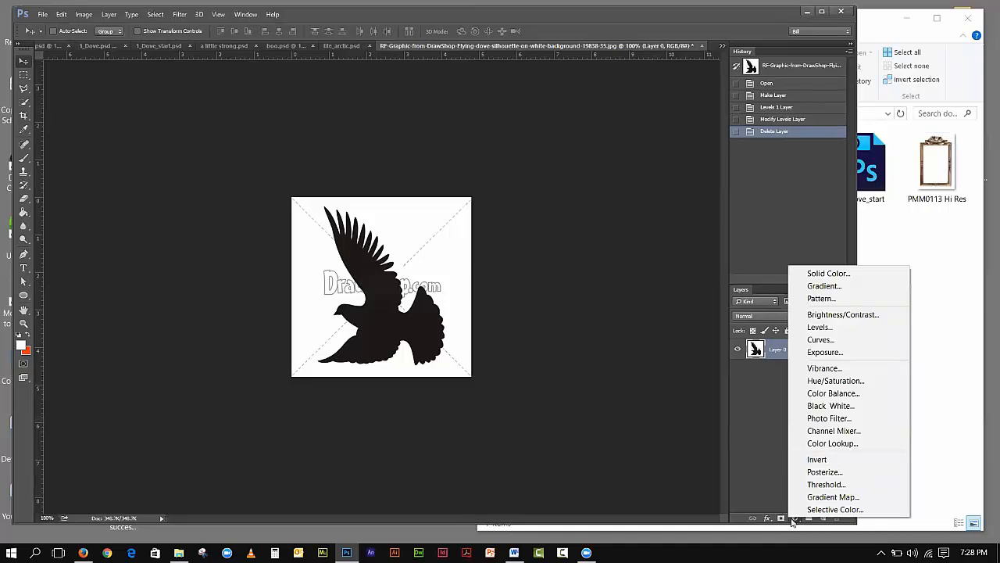
{"action": "left_click", "coordinate": [796, 519]}
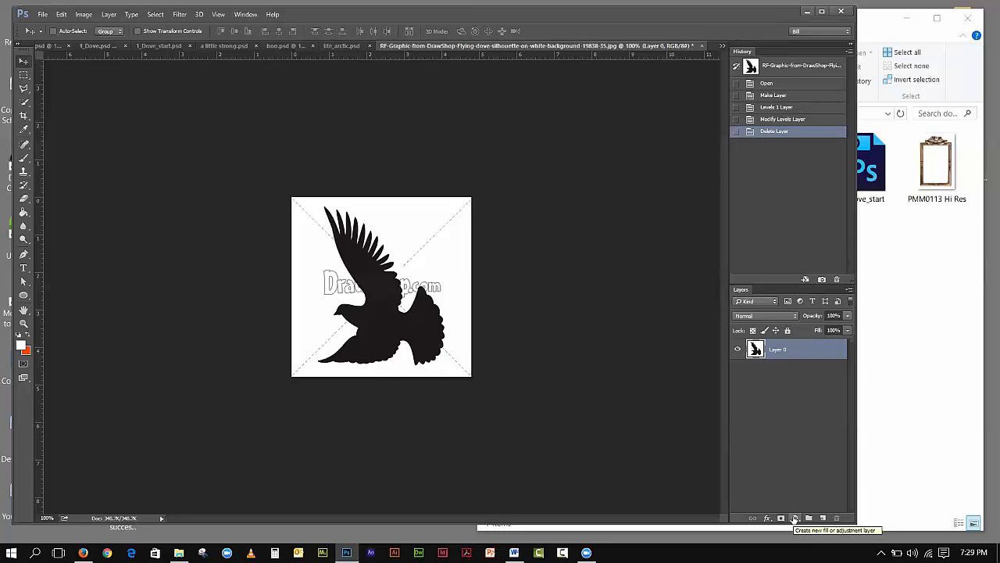
{"action": "left_click", "coordinate": [794, 518]}
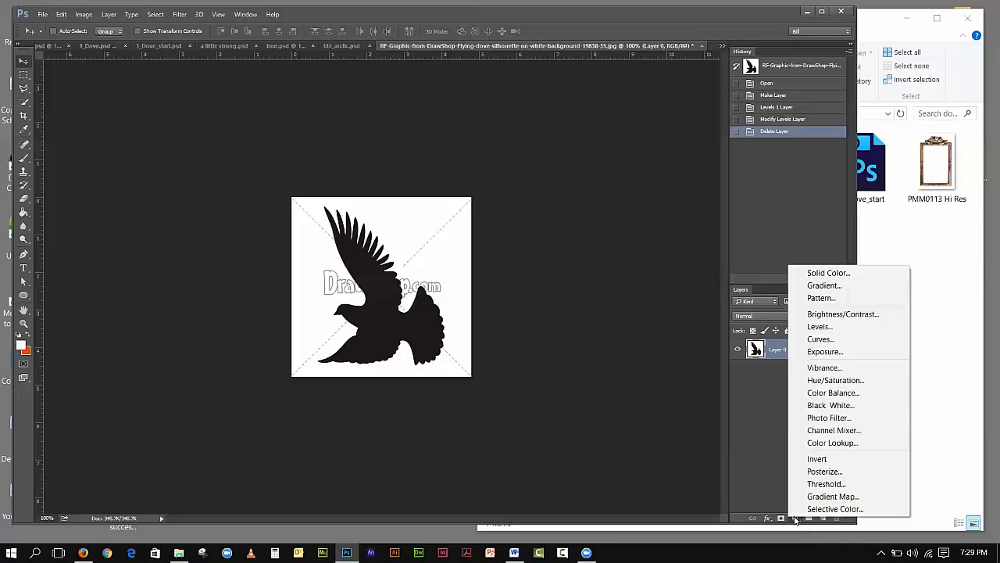
{"action": "left_click", "coordinate": [819, 327]}
{"action": "left_click_drag", "start_coordinate": [655, 177], "coordinate": [529, 175]}
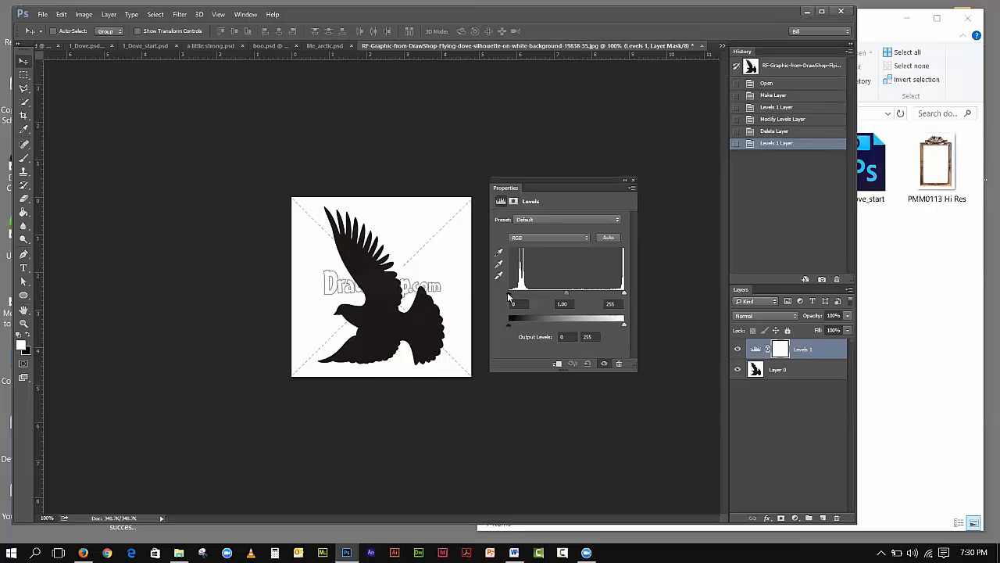
Set the Levels input values to 34, 0.71 and 110, and compare the dove with the adjustment hidden and shown
{"action": "mouse_move", "coordinate": [508, 294]}
{"action": "left_mouse_down"}
{"action": "mouse_move", "coordinate": [518, 296]}
{"action": "mouse_move", "coordinate": [509, 294]}
{"action": "left_mouse_up"}
{"action": "left_click_drag", "start_coordinate": [509, 294], "coordinate": [525, 301]}
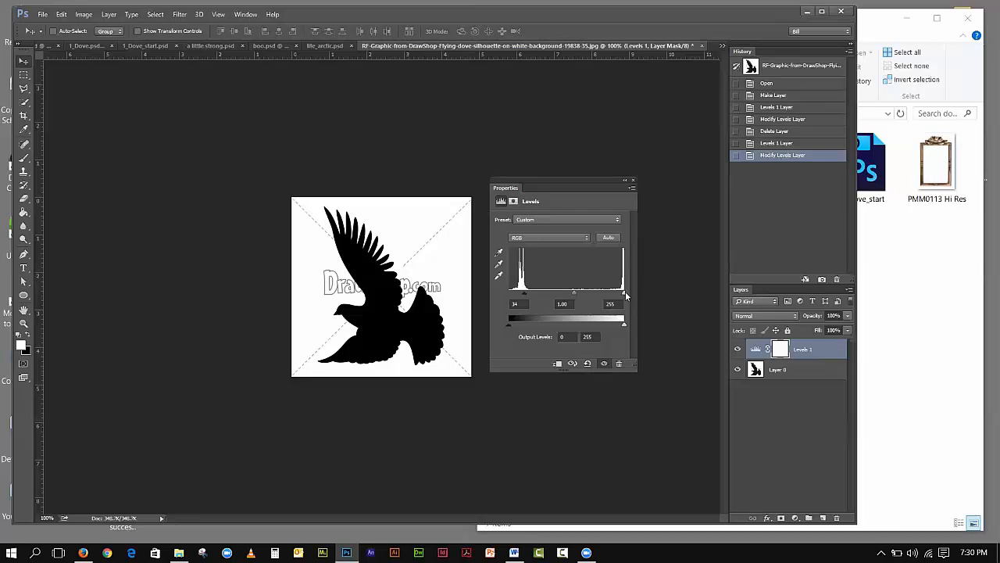
{"action": "left_click_drag", "start_coordinate": [623, 293], "coordinate": [559, 298]}
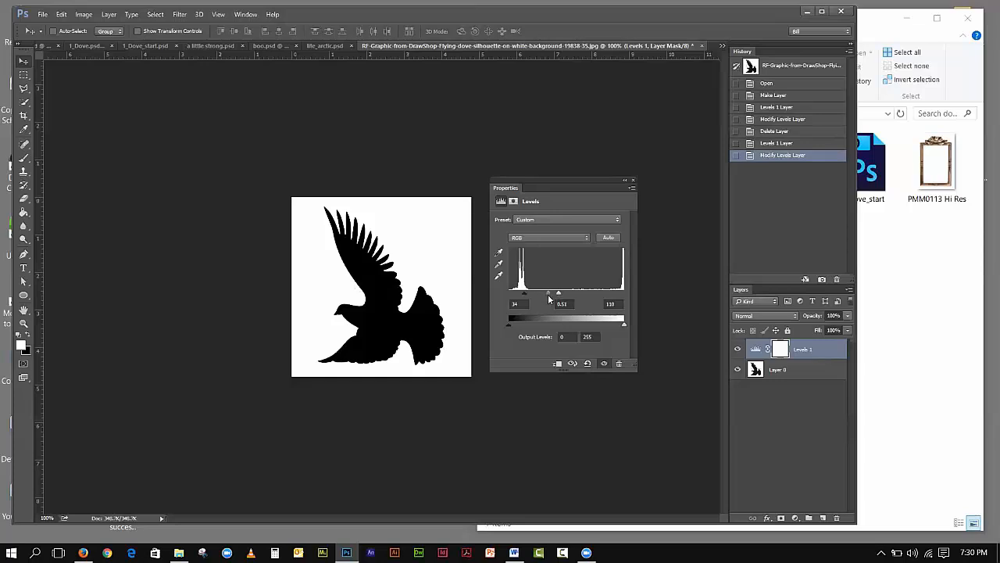
{"action": "mouse_move", "coordinate": [550, 294]}
{"action": "left_mouse_down"}
{"action": "mouse_move", "coordinate": [537, 301]}
{"action": "mouse_move", "coordinate": [546, 303]}
{"action": "left_mouse_up"}
{"action": "left_click", "coordinate": [633, 181]}
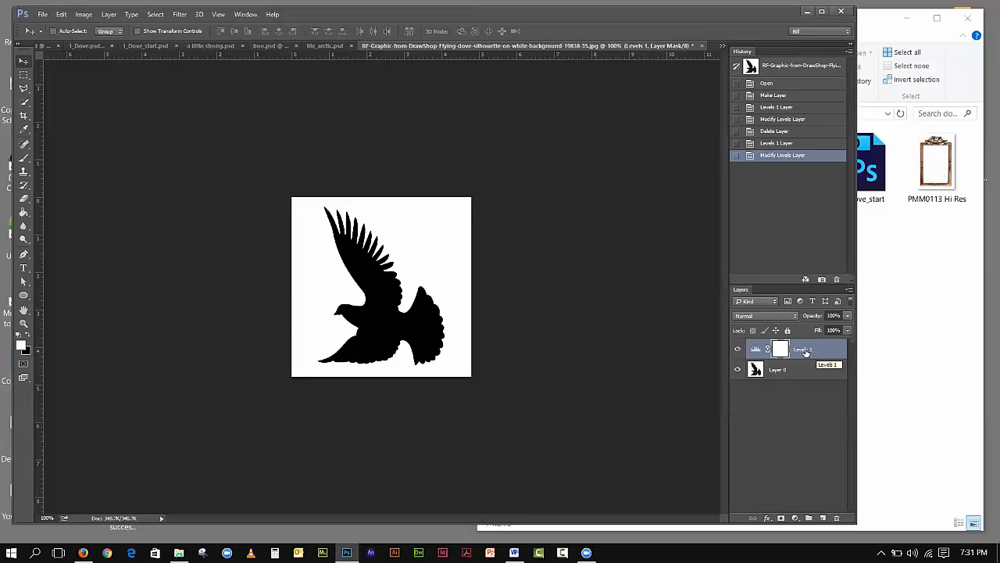
{"action": "left_click", "coordinate": [738, 350]}
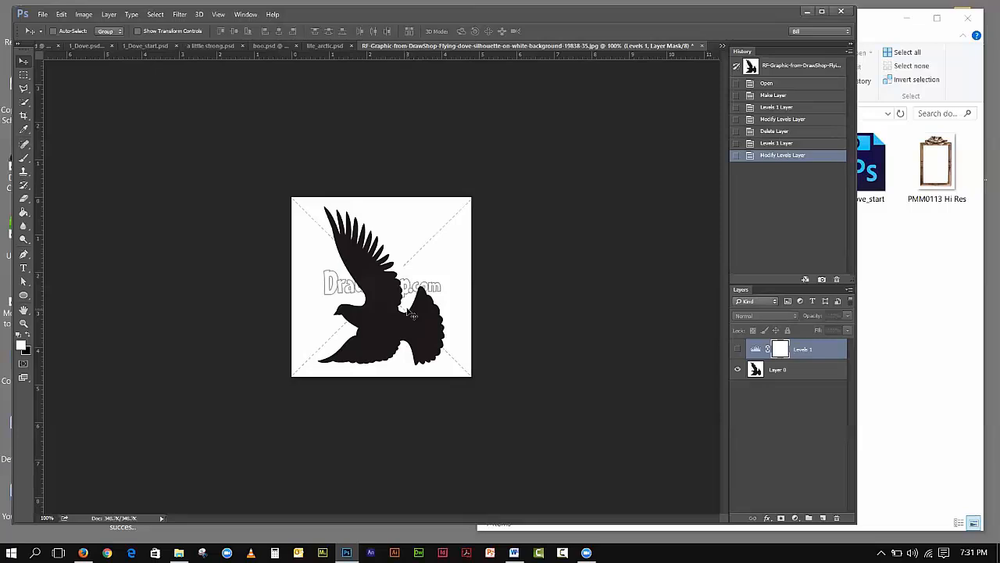
{"action": "left_click", "coordinate": [739, 350]}
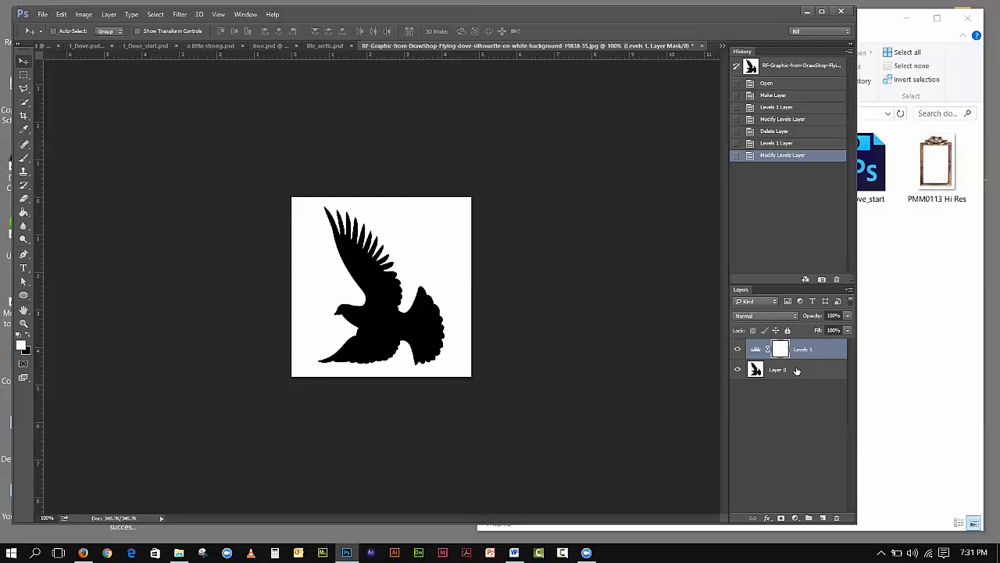
Select the black dove with the Magic Wand tool and add a layer mask to Layer 0 from the selection
{"action": "left_click", "coordinate": [24, 104]}
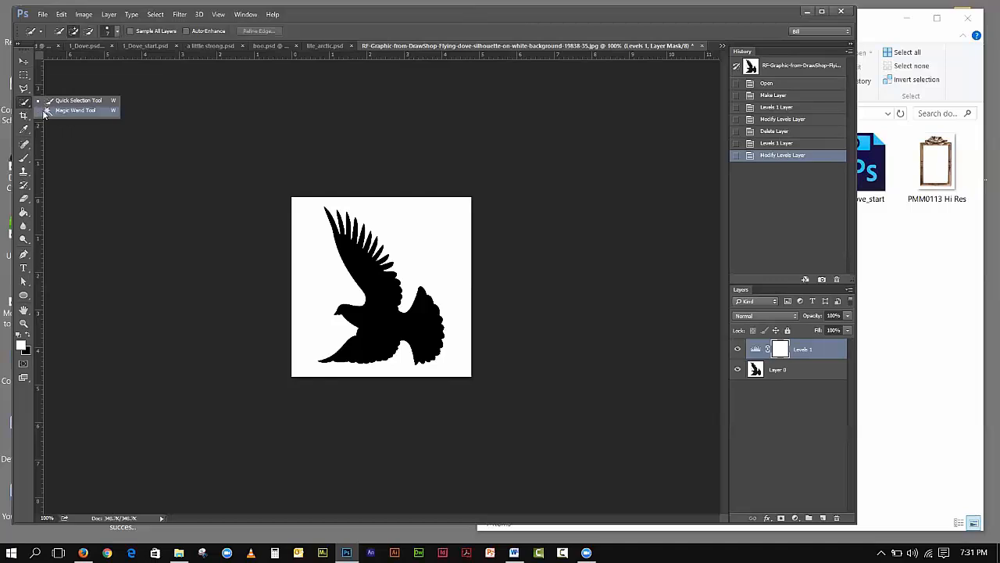
{"action": "left_click", "coordinate": [45, 113]}
{"action": "left_click", "coordinate": [372, 286]}
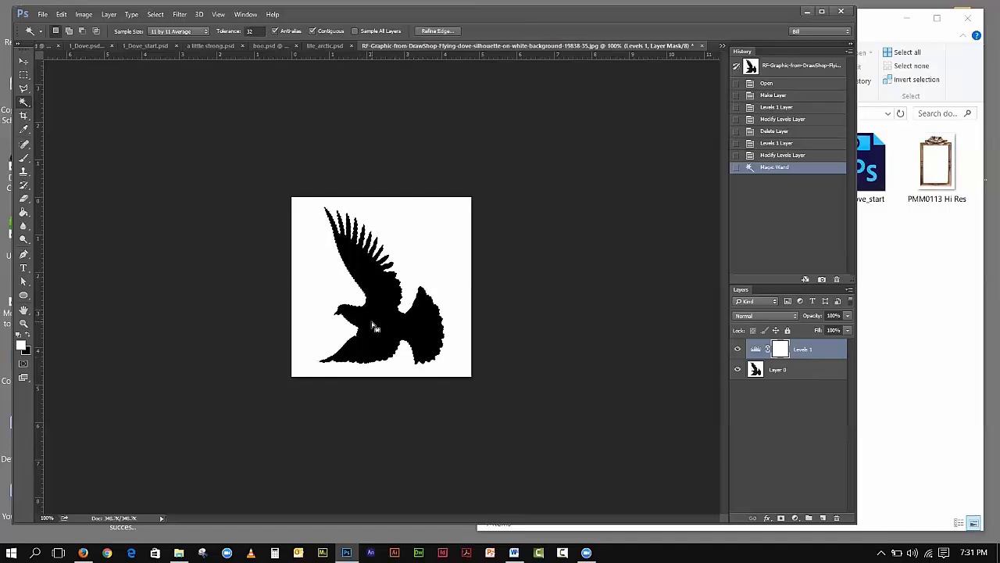
{"action": "left_click", "coordinate": [805, 372]}
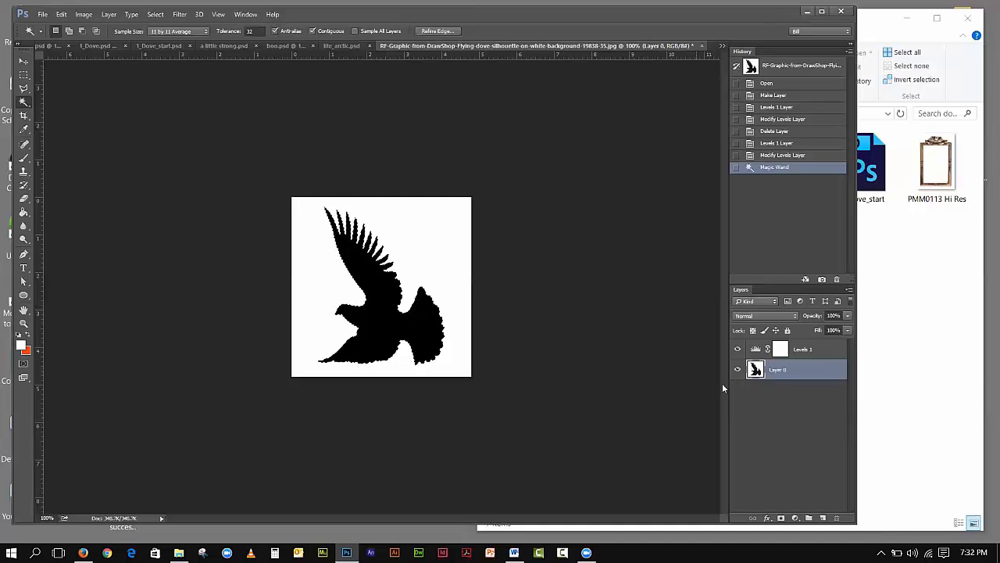
{"action": "left_click", "coordinate": [781, 519]}
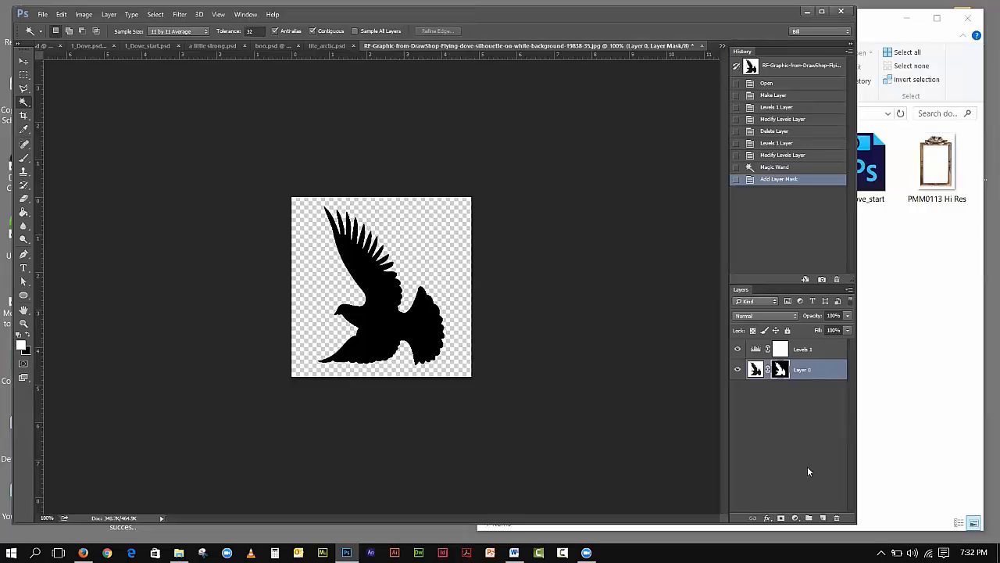
Compare the masked dove with the Levels 1 layer hidden and shown, leaving it visible and the Move tool active
{"action": "left_click", "coordinate": [737, 350]}
{"action": "left_click", "coordinate": [738, 350]}
{"action": "left_click", "coordinate": [737, 350]}
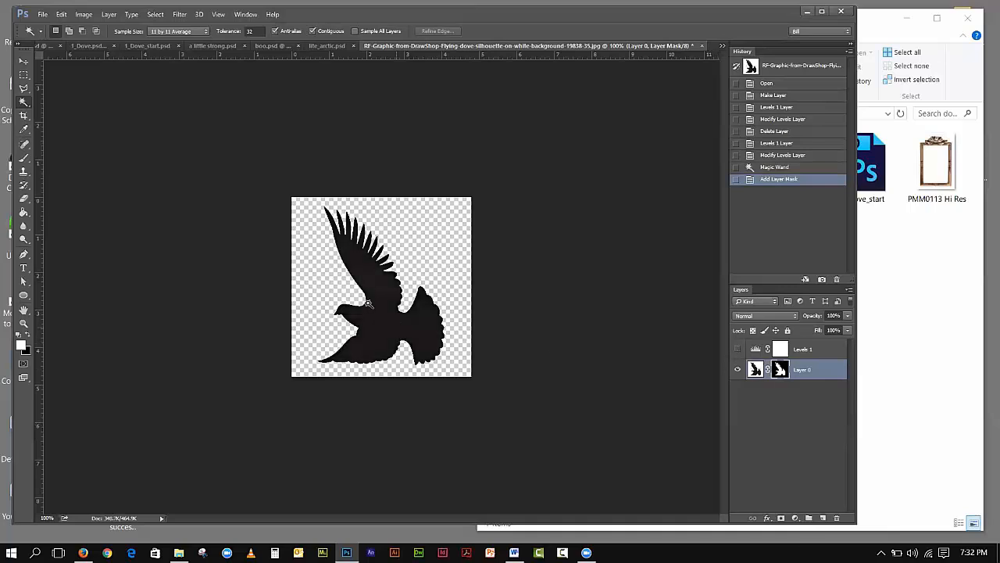
{"action": "left_click", "coordinate": [736, 350]}
{"action": "left_click", "coordinate": [736, 350]}
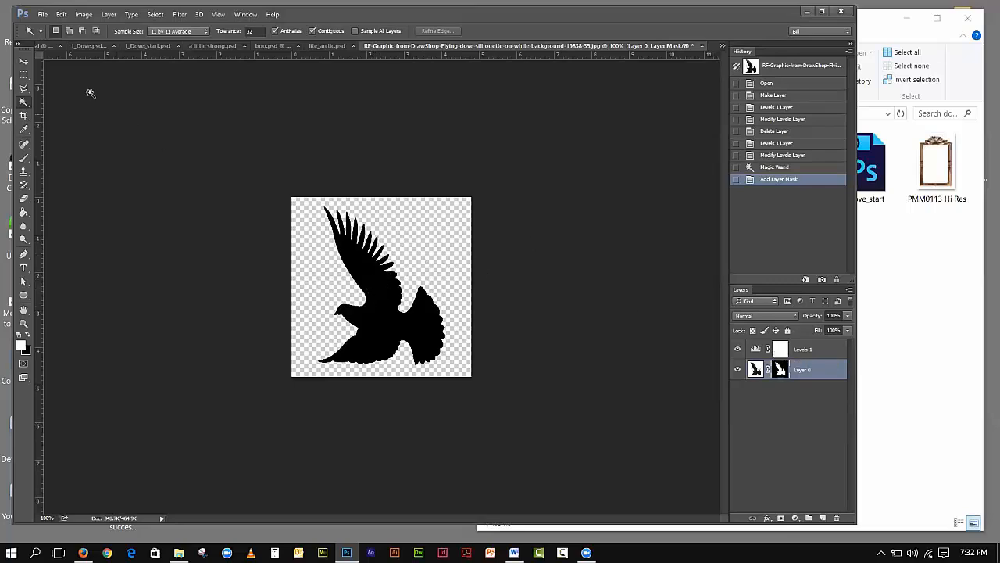
{"action": "left_click", "coordinate": [24, 60]}
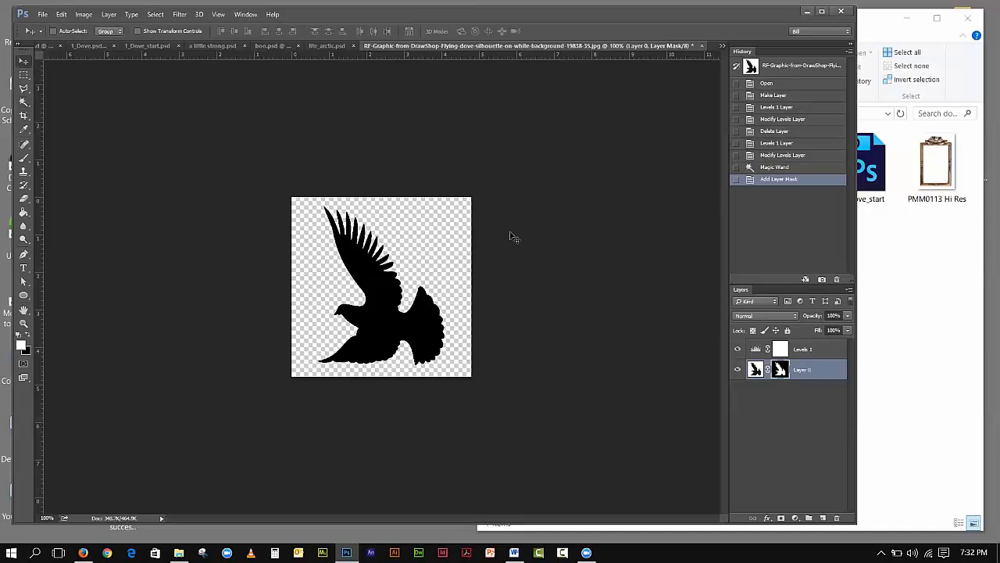
{"action": "left_click", "coordinate": [737, 350]}
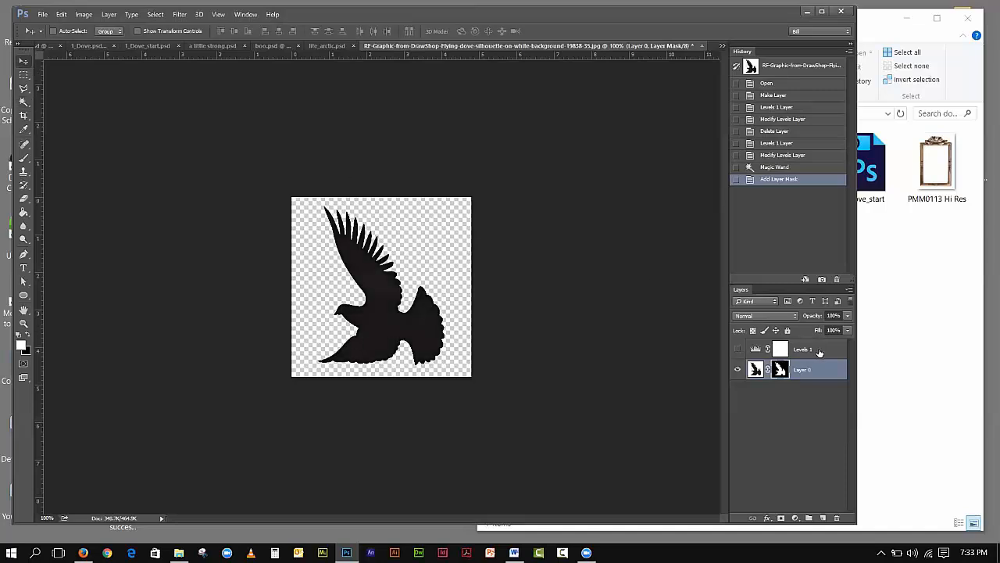
{"action": "left_click", "coordinate": [737, 350]}
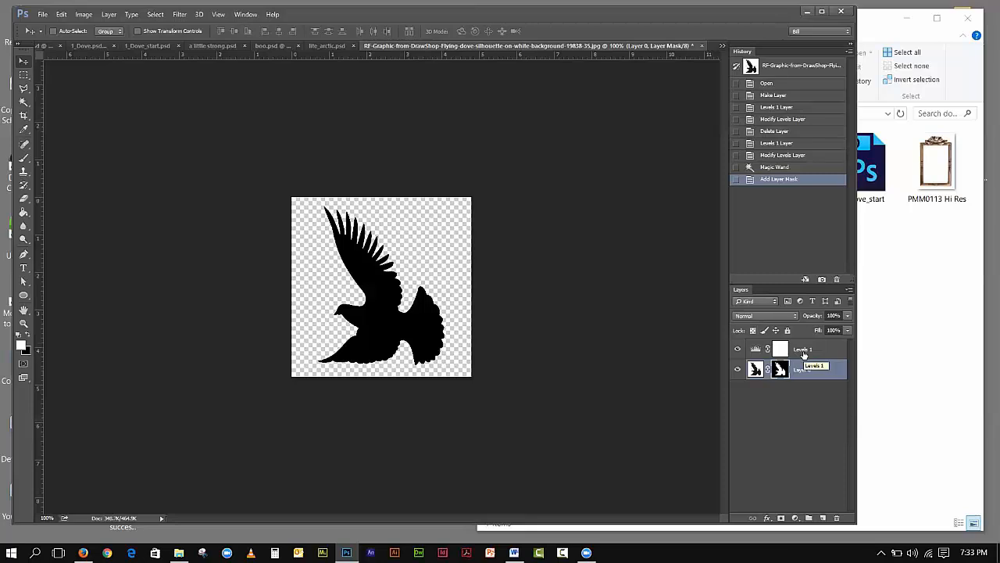
Set the Levels 1 layer's white input level to 154, and reopen its settings to review the adjustment
{"action": "double_click", "coordinate": [756, 350]}
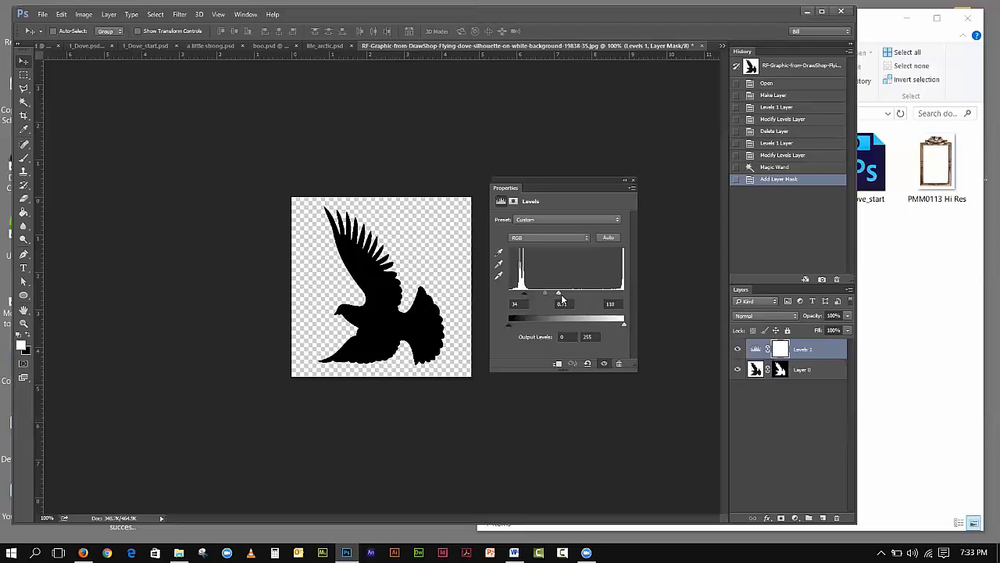
{"action": "mouse_move", "coordinate": [560, 293]}
{"action": "left_mouse_down"}
{"action": "mouse_move", "coordinate": [602, 293]}
{"action": "mouse_move", "coordinate": [579, 293]}
{"action": "left_mouse_up"}
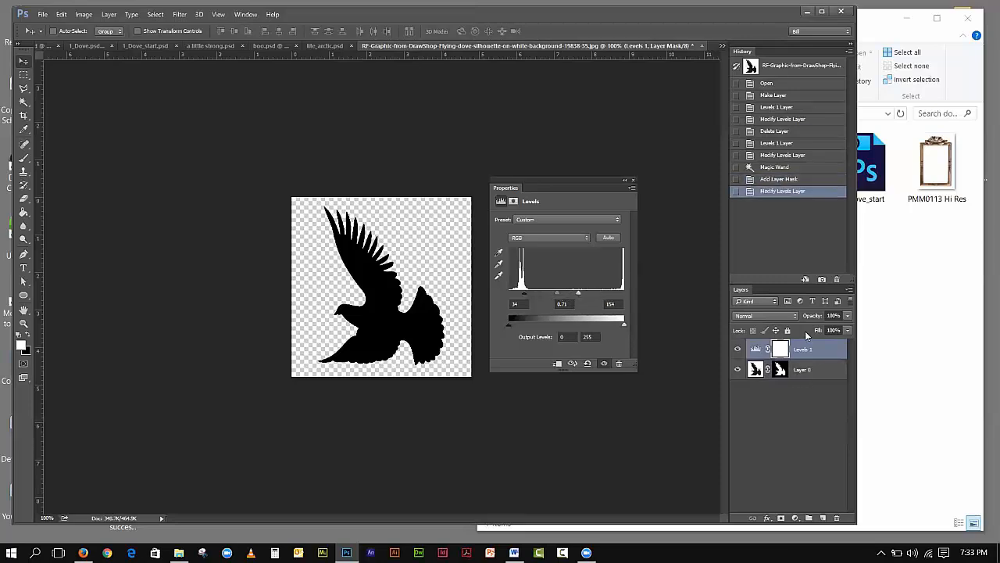
{"action": "left_click", "coordinate": [634, 180]}
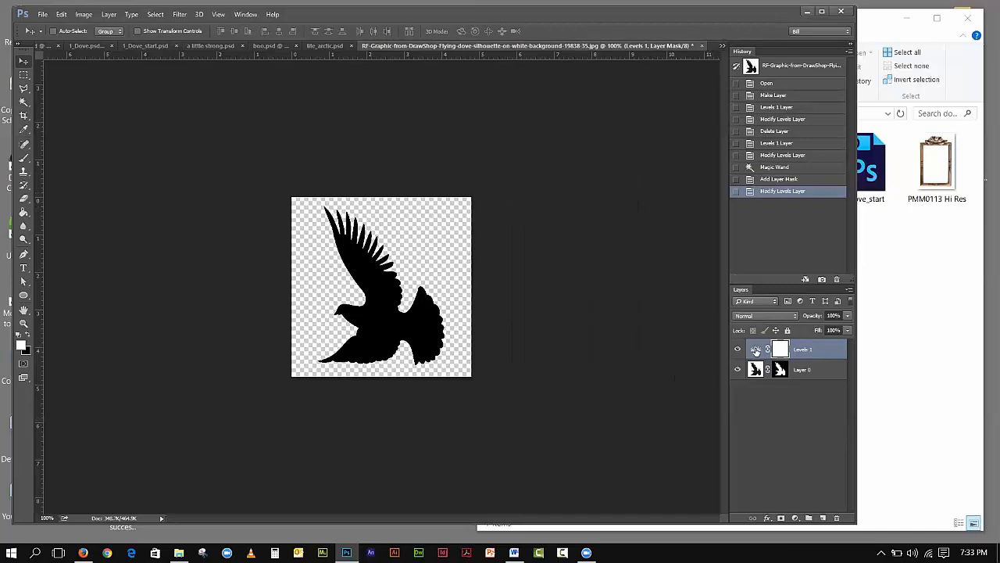
{"action": "double_click", "coordinate": [758, 350]}
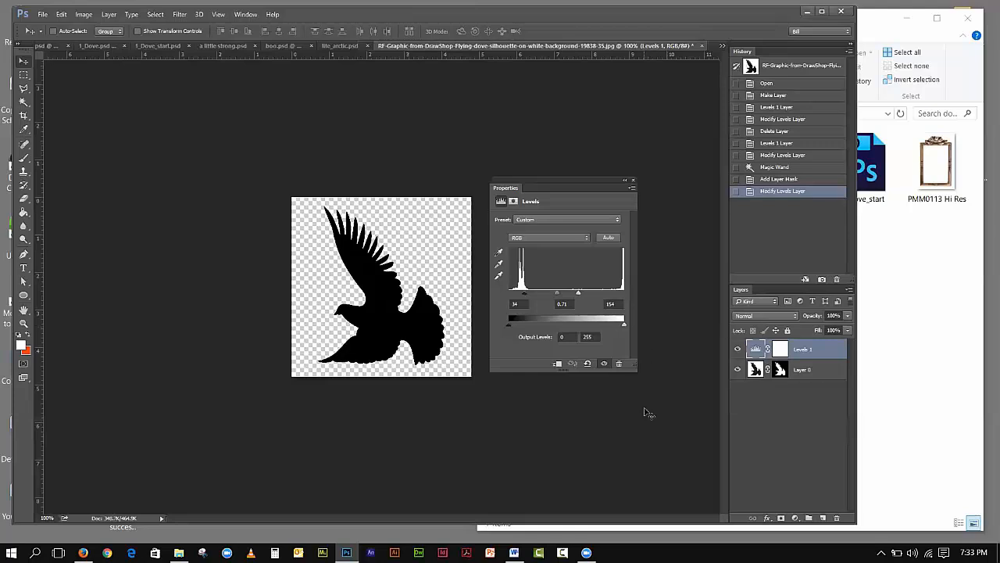
{"action": "left_click", "coordinate": [634, 181]}
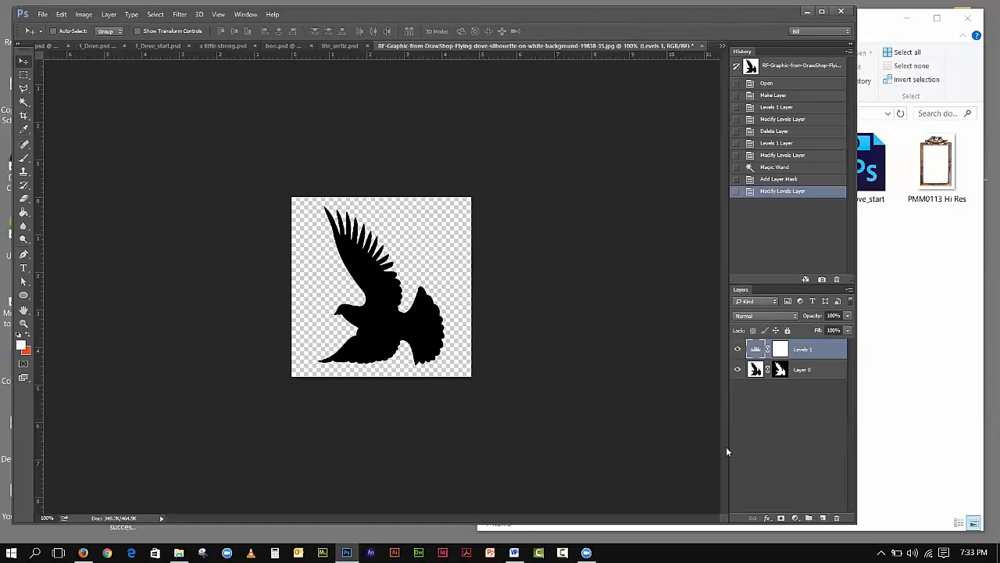
{"action": "left_click", "coordinate": [767, 516]}
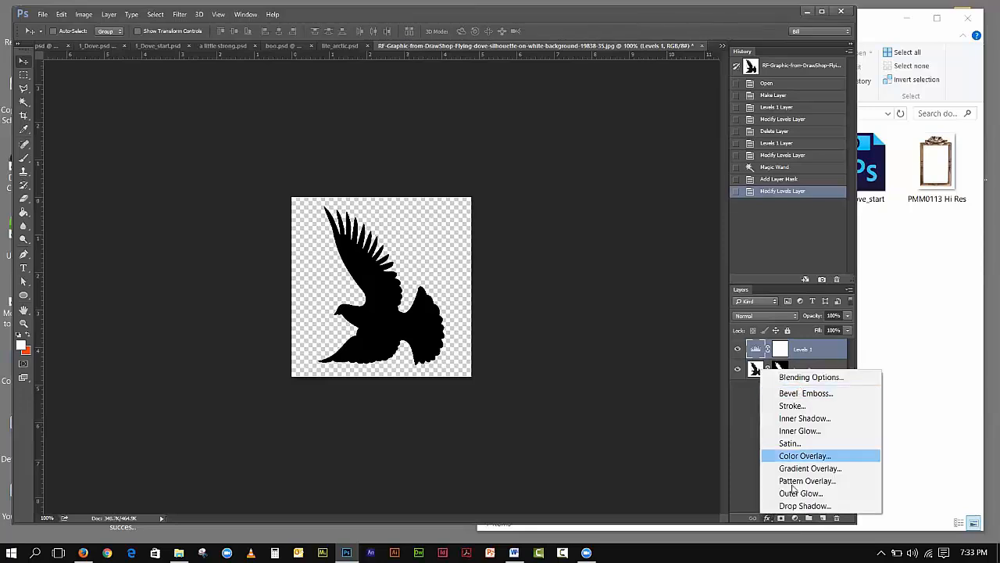
{"action": "left_click", "coordinate": [762, 505]}
{"action": "left_click", "coordinate": [795, 517]}
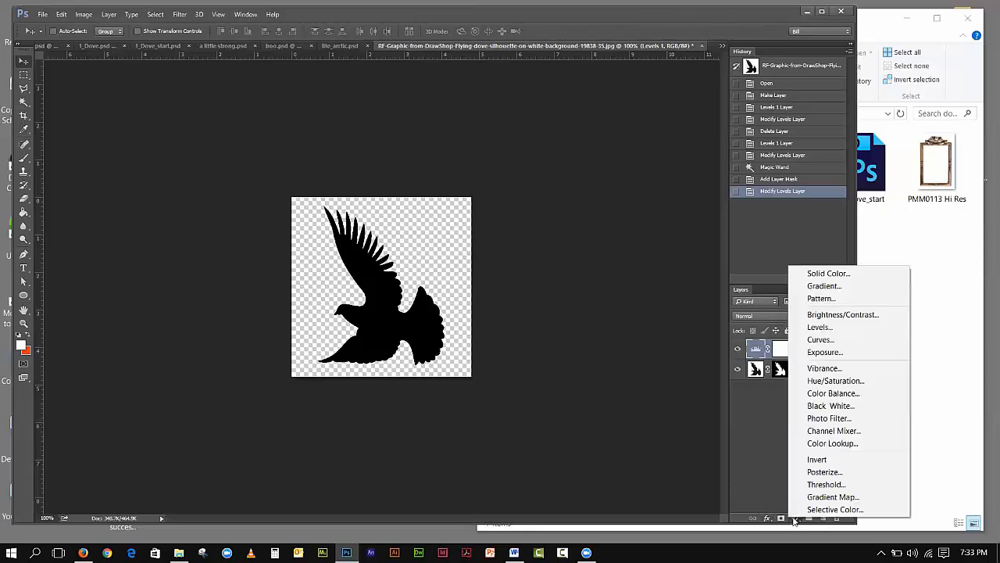
{"action": "left_click", "coordinate": [763, 443]}
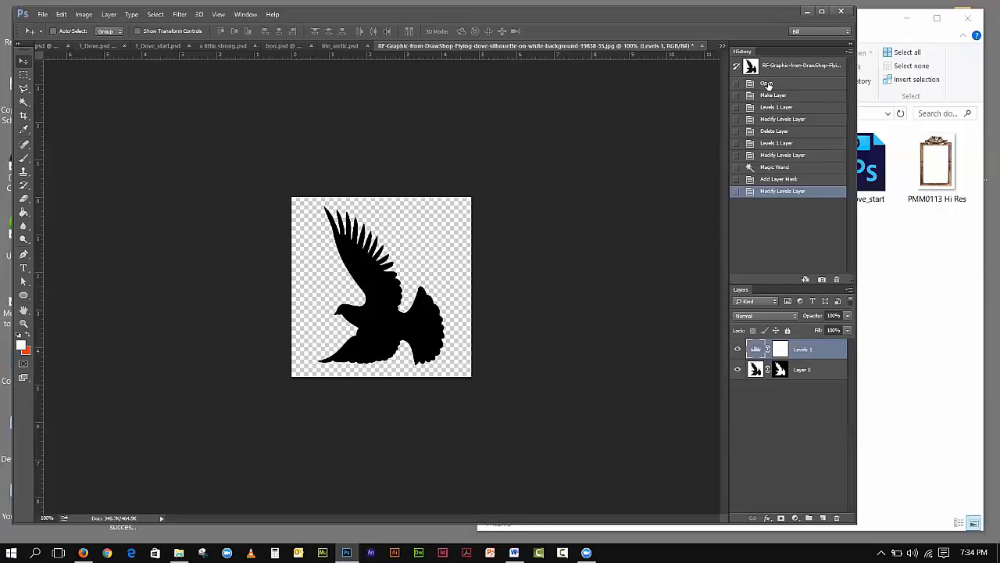
Step back through the dove silhouette's history states to the originally opened image, and return to the latest Levels modification
{"action": "left_click", "coordinate": [777, 179]}
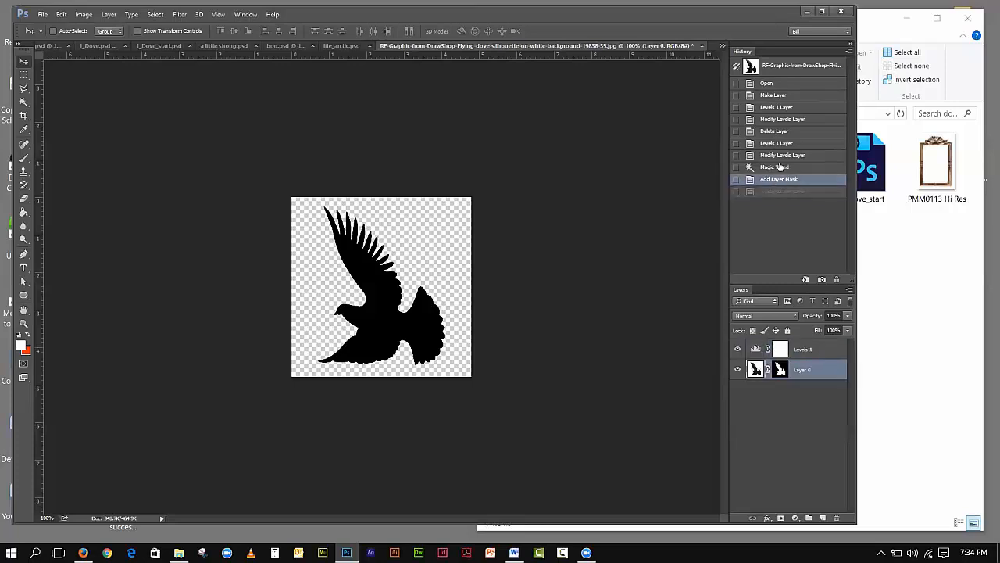
{"action": "left_click", "coordinate": [779, 167]}
{"action": "left_click", "coordinate": [782, 155]}
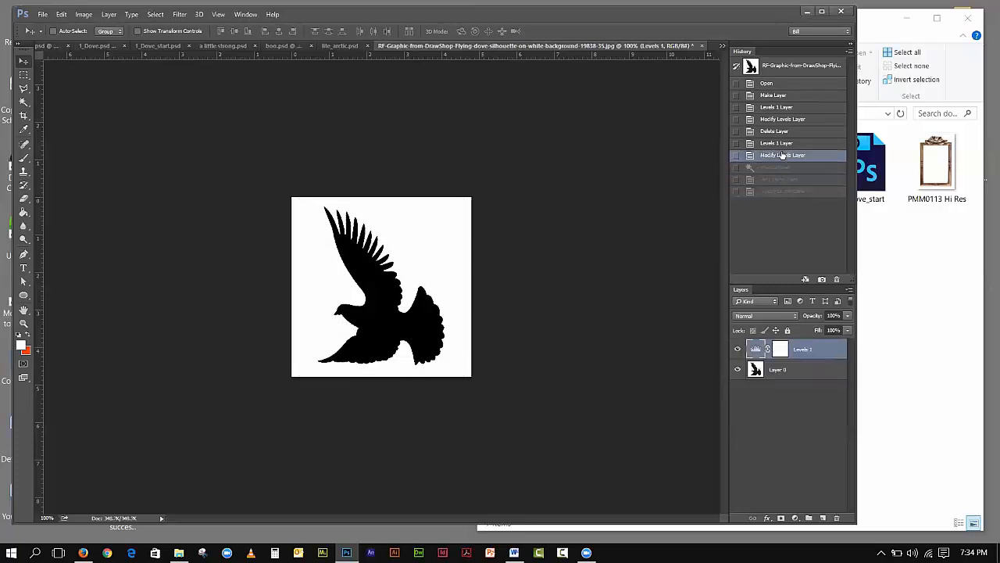
{"action": "left_click", "coordinate": [779, 144]}
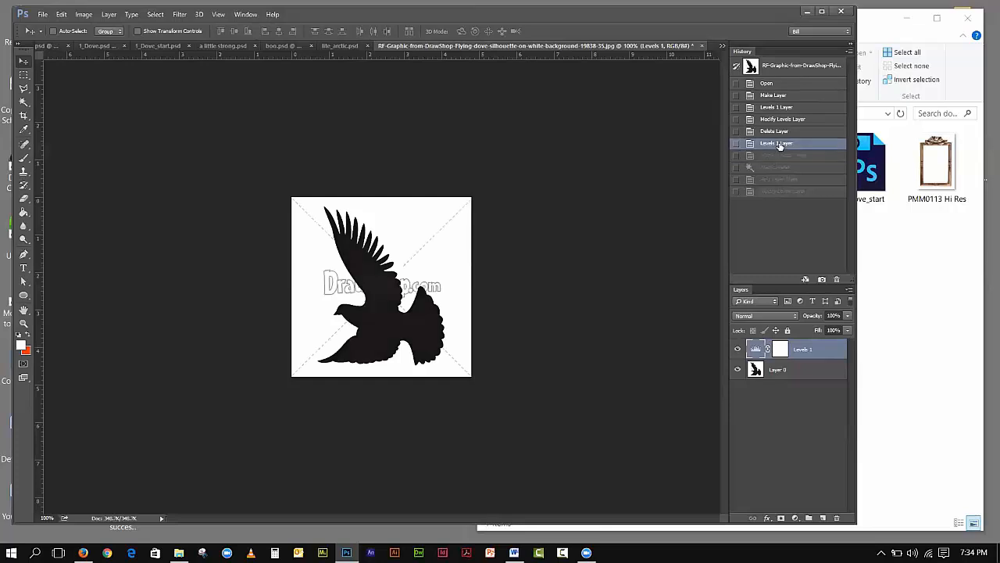
{"action": "left_click", "coordinate": [780, 131]}
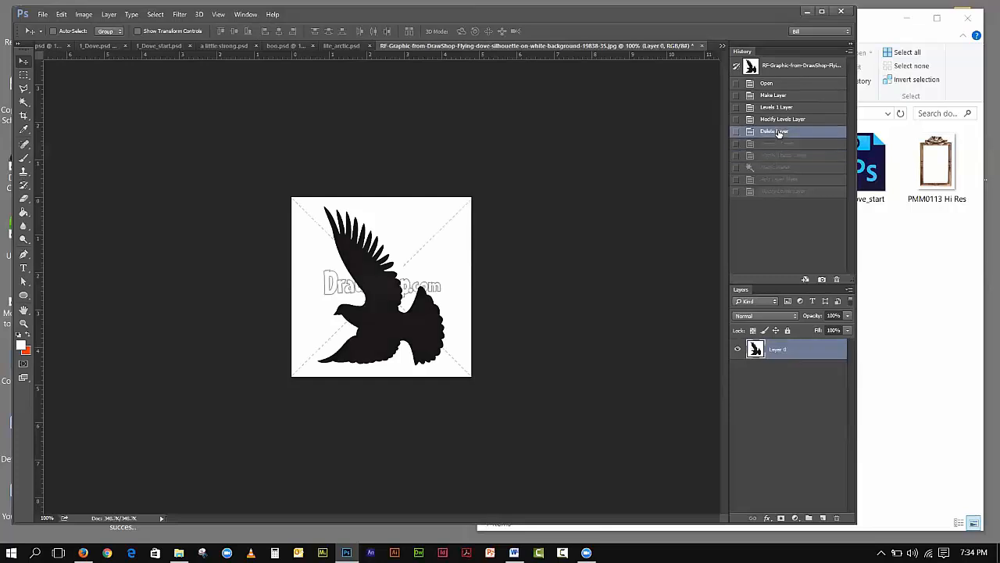
{"action": "left_click", "coordinate": [777, 85]}
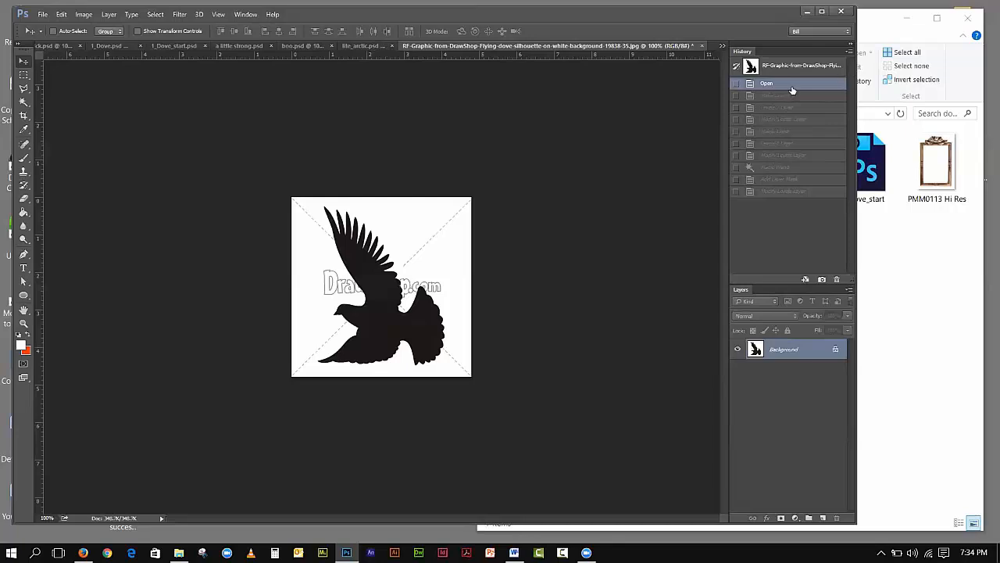
{"action": "left_click", "coordinate": [787, 190]}
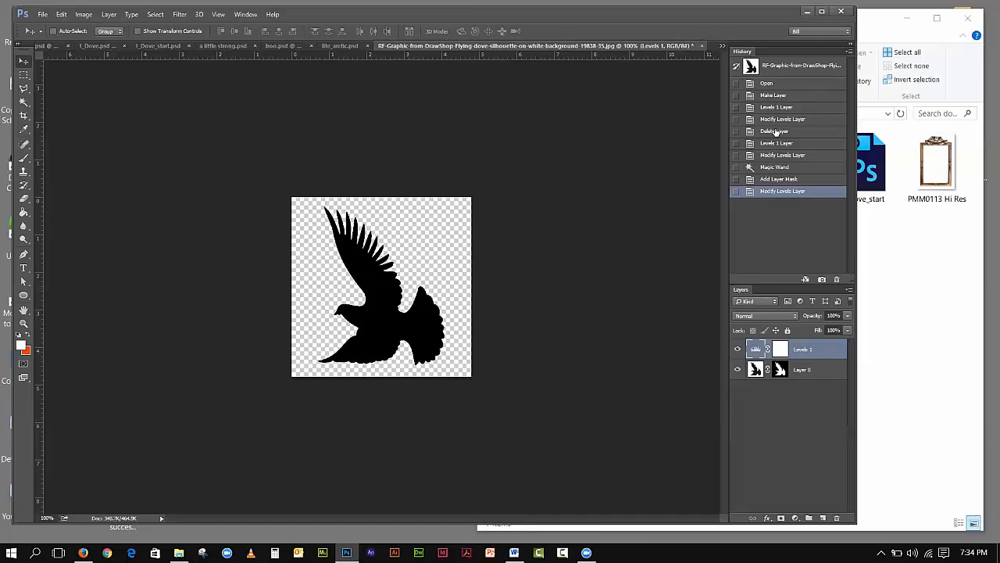
{"action": "left_click", "coordinate": [774, 131]}
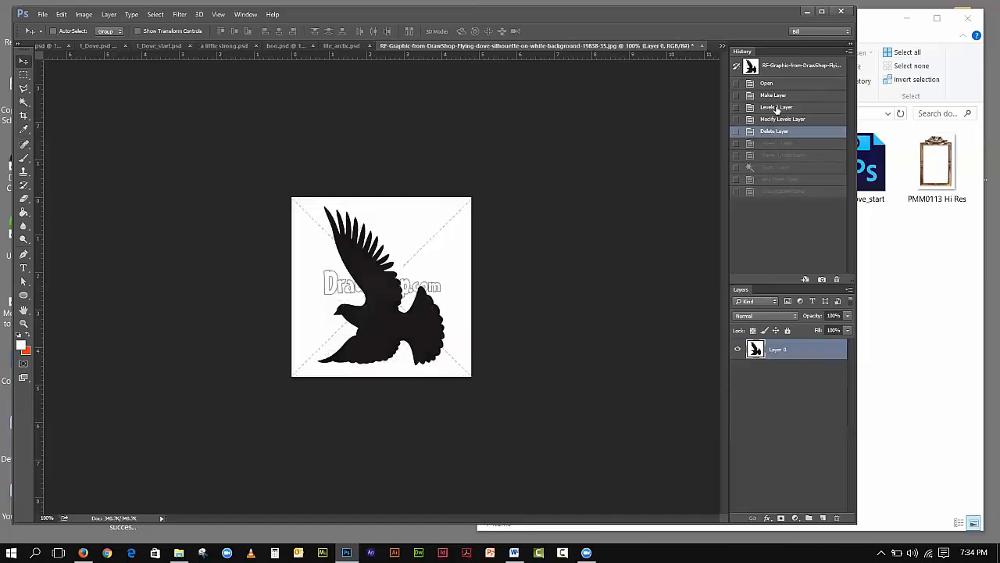
{"action": "left_click", "coordinate": [782, 193]}
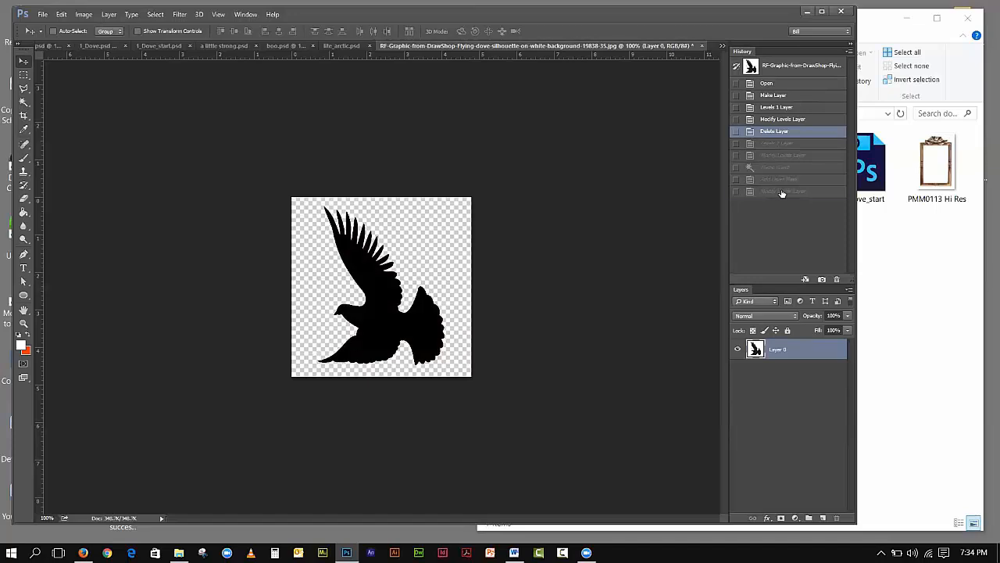
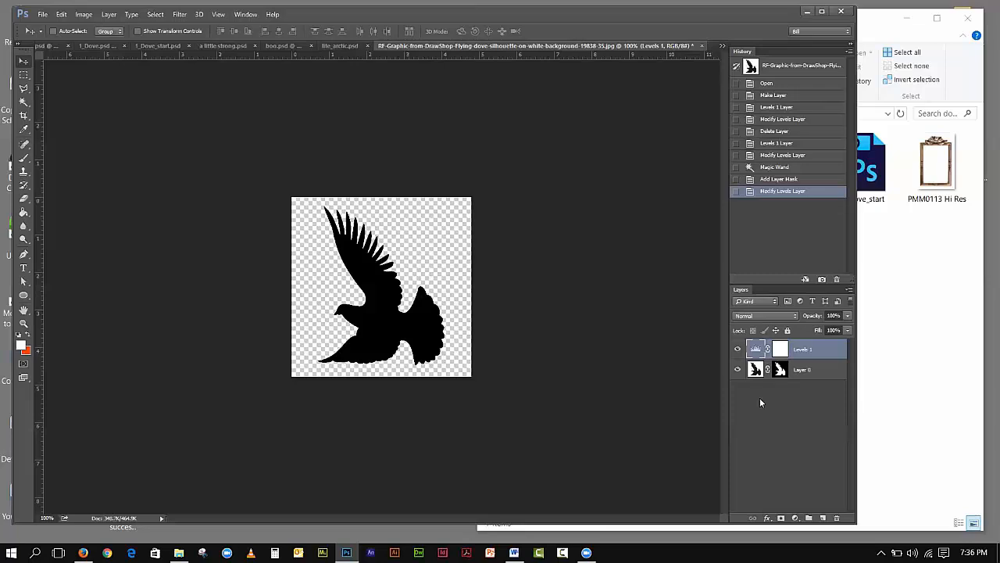
Switch to the 1_Dove.psd document and group the sky, dove, sun, dark of sky and light of sky layers
{"action": "left_click", "coordinate": [108, 48]}
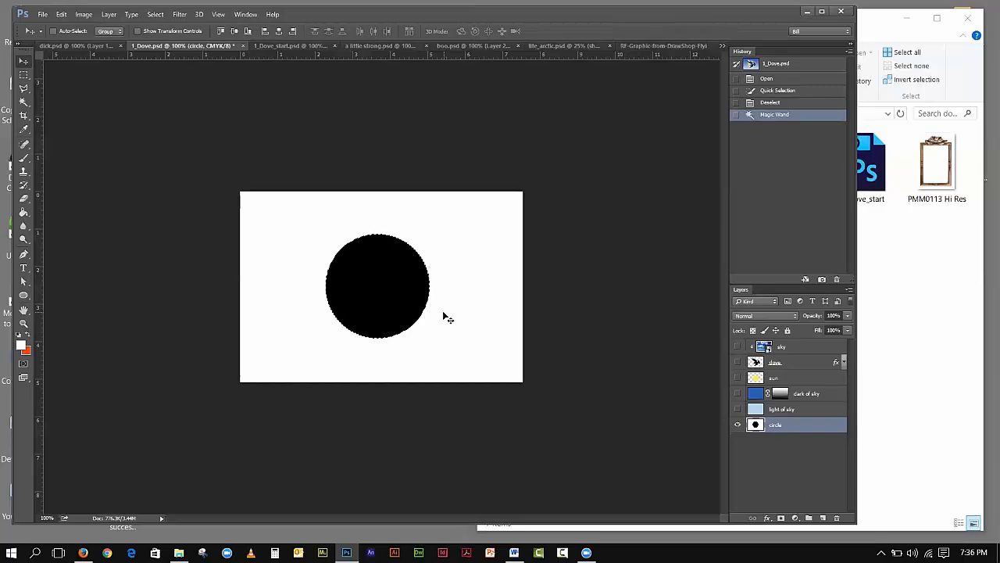
{"action": "left_click", "coordinate": [797, 409]}
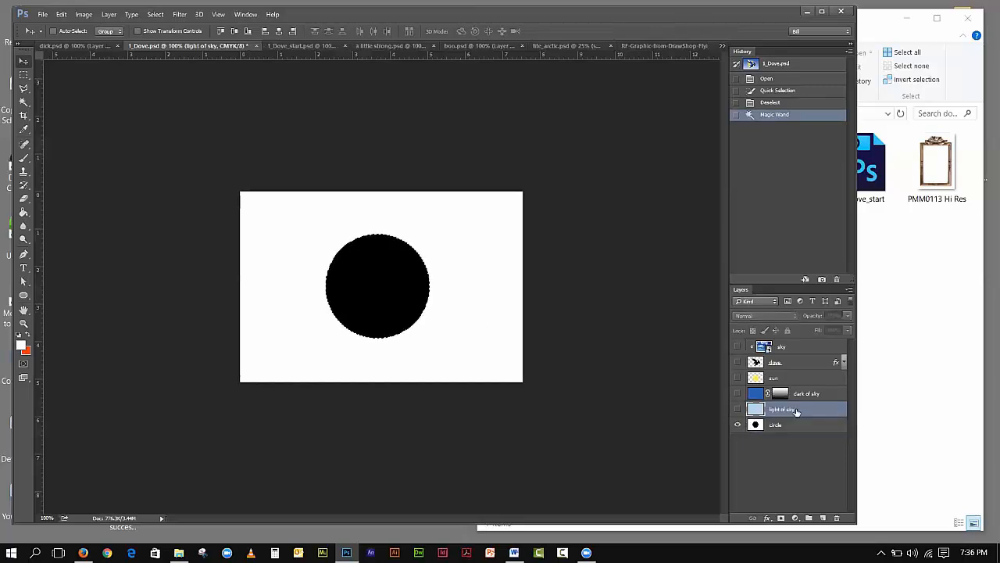
{"action": "left_click", "coordinate": [804, 348], "text": "shift"}
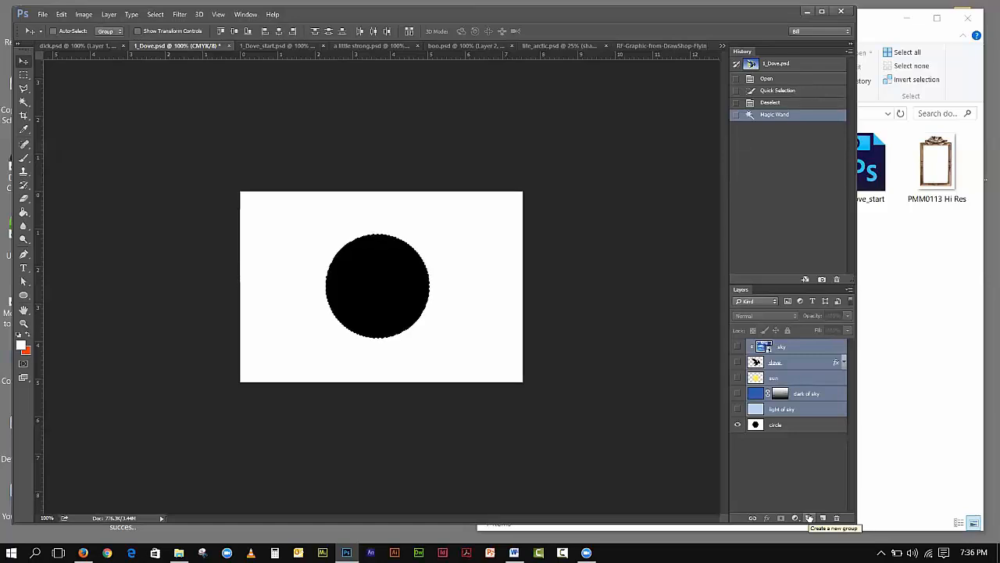
{"action": "left_click", "coordinate": [809, 517]}
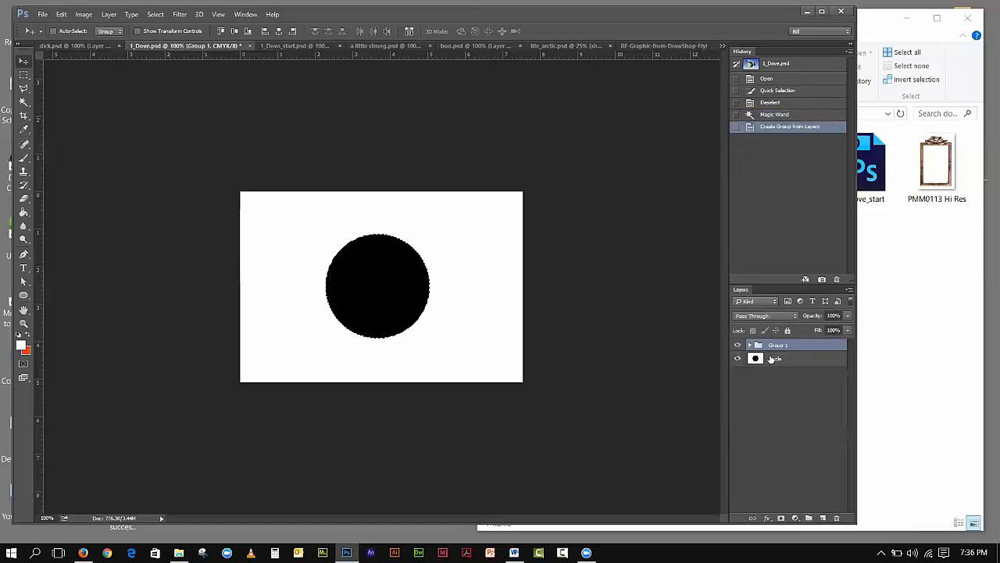
Expand Group 1 and make its sky, dove, sun, dark of sky and light of sky layers visible
{"action": "left_click", "coordinate": [750, 344]}
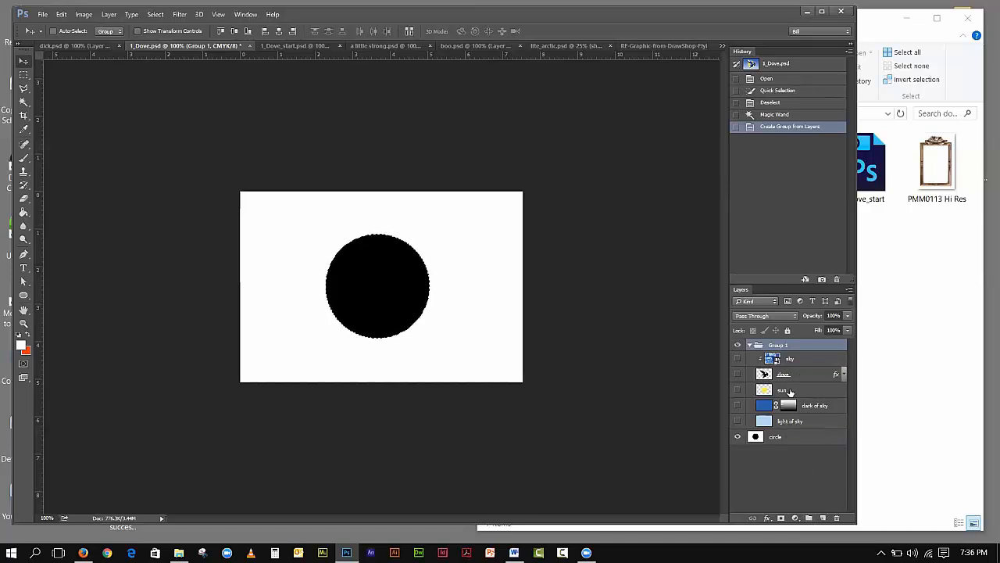
{"action": "left_click", "coordinate": [751, 347]}
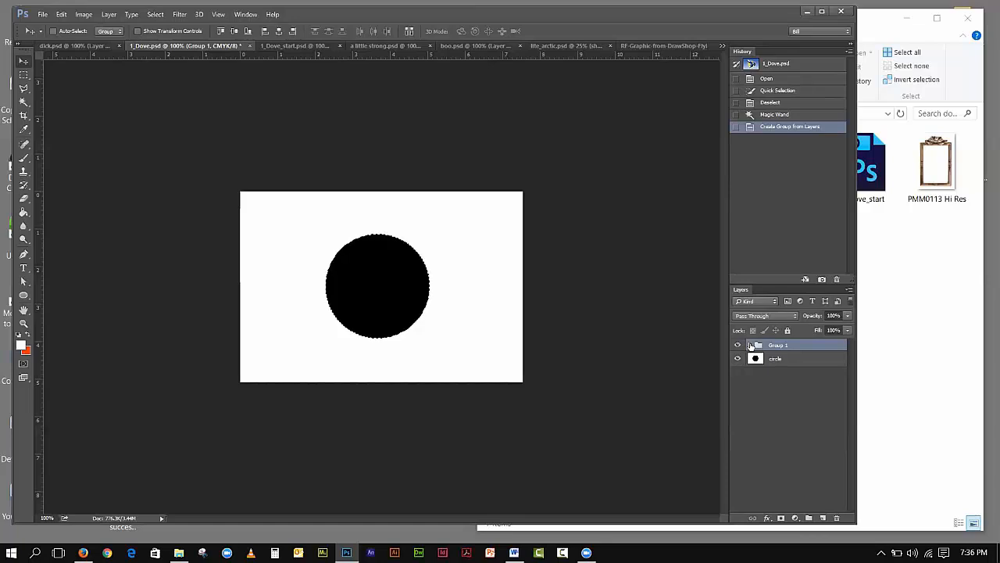
{"action": "left_click", "coordinate": [750, 345]}
{"action": "left_click", "coordinate": [737, 358]}
{"action": "left_click", "coordinate": [737, 373]}
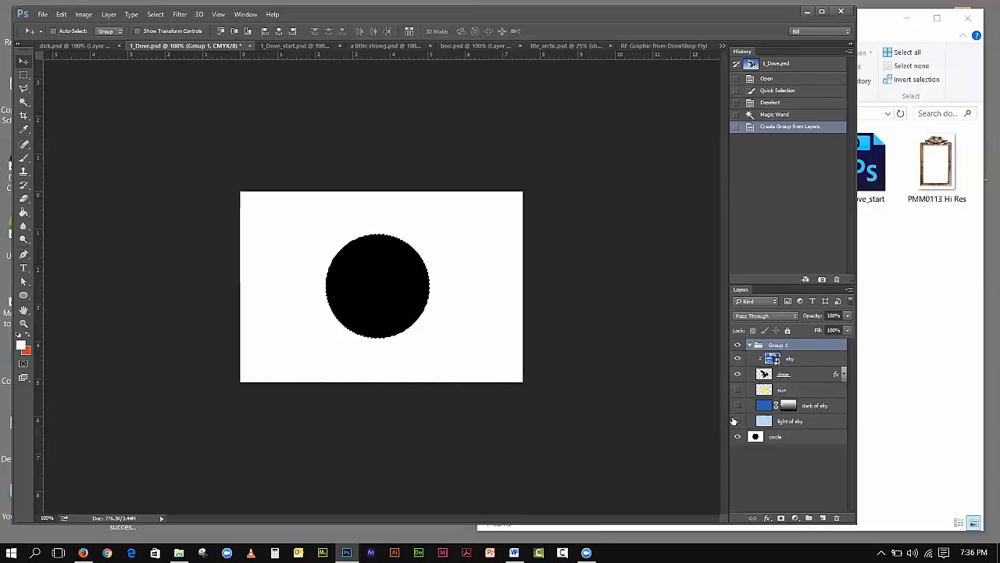
{"action": "left_click", "coordinate": [735, 422]}
{"action": "left_click", "coordinate": [737, 406]}
{"action": "left_click", "coordinate": [737, 390]}
{"action": "left_click", "coordinate": [737, 374]}
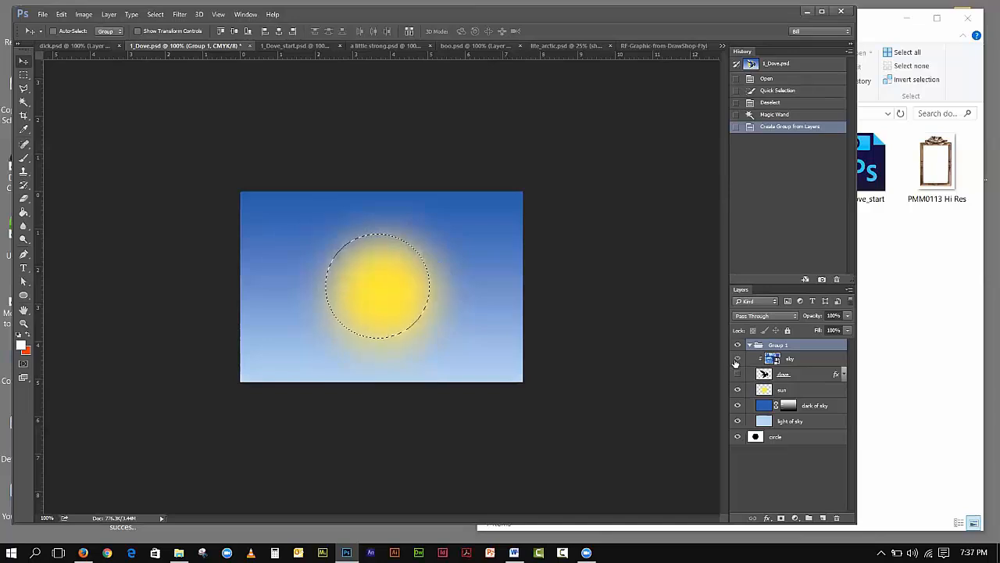
{"action": "left_click", "coordinate": [737, 374]}
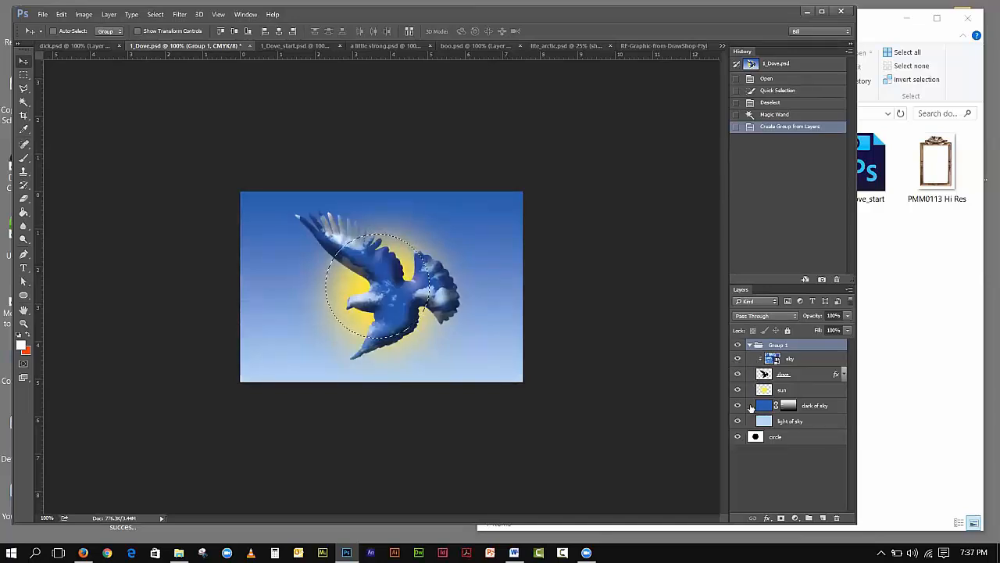
Collapse Group 1 and compare the composition with the whole group hidden and shown, leaving it visible
{"action": "left_click", "coordinate": [748, 345]}
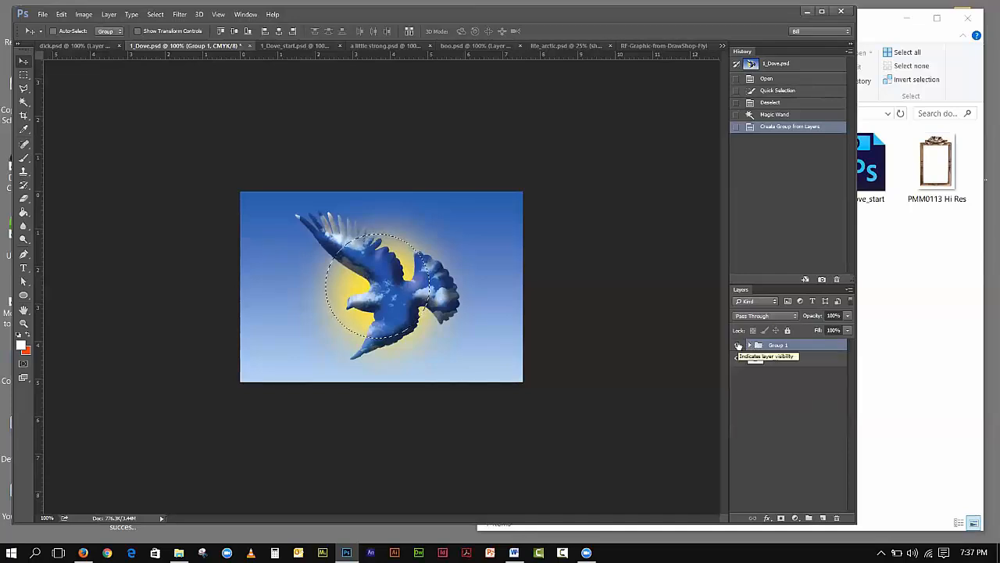
{"action": "left_click", "coordinate": [738, 346]}
{"action": "left_click", "coordinate": [737, 345]}
{"action": "left_click", "coordinate": [738, 345]}
{"action": "left_click", "coordinate": [737, 346]}
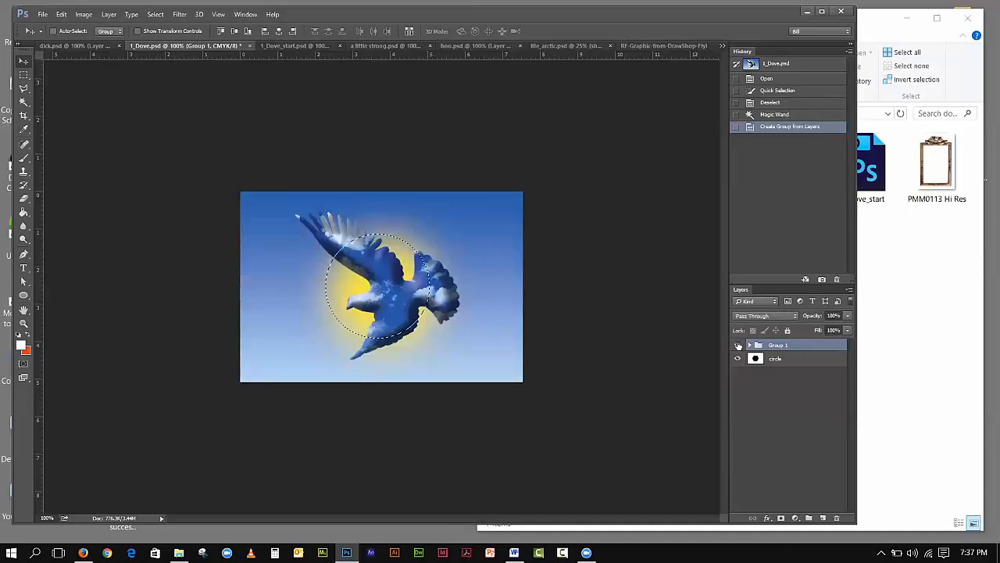
{"action": "left_click", "coordinate": [738, 346]}
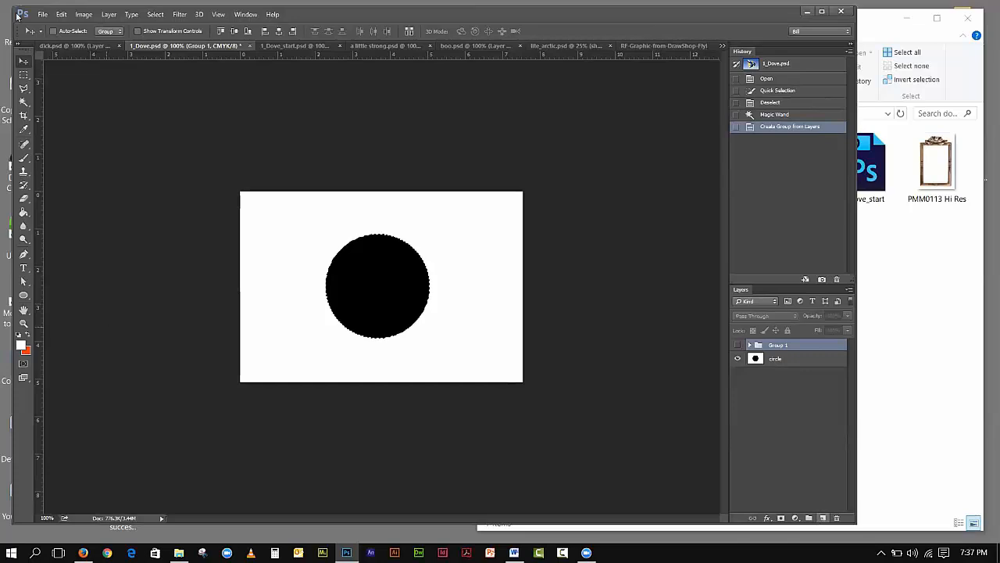
{"action": "left_click", "coordinate": [738, 344]}
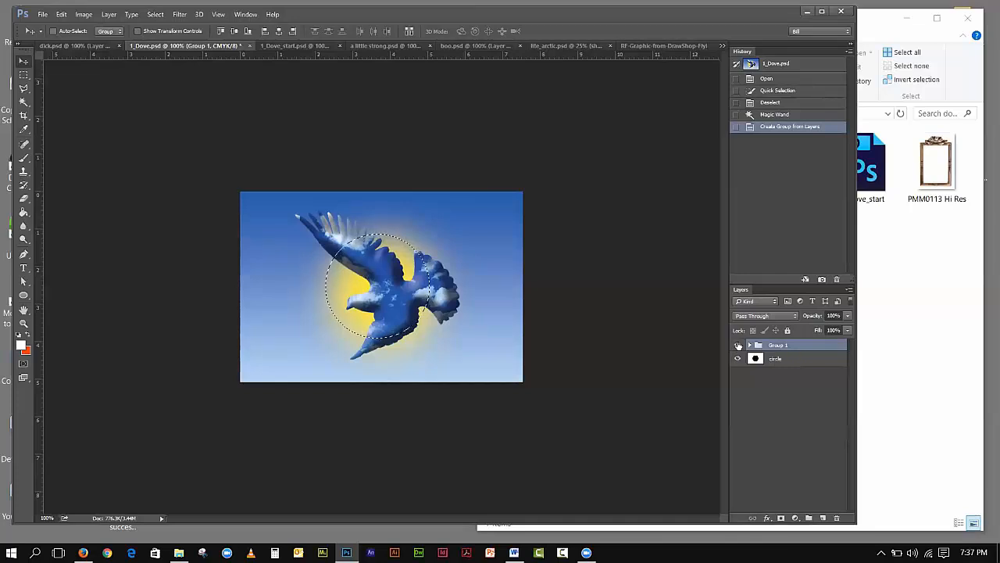
{"action": "left_click", "coordinate": [738, 344]}
{"action": "left_click", "coordinate": [737, 345]}
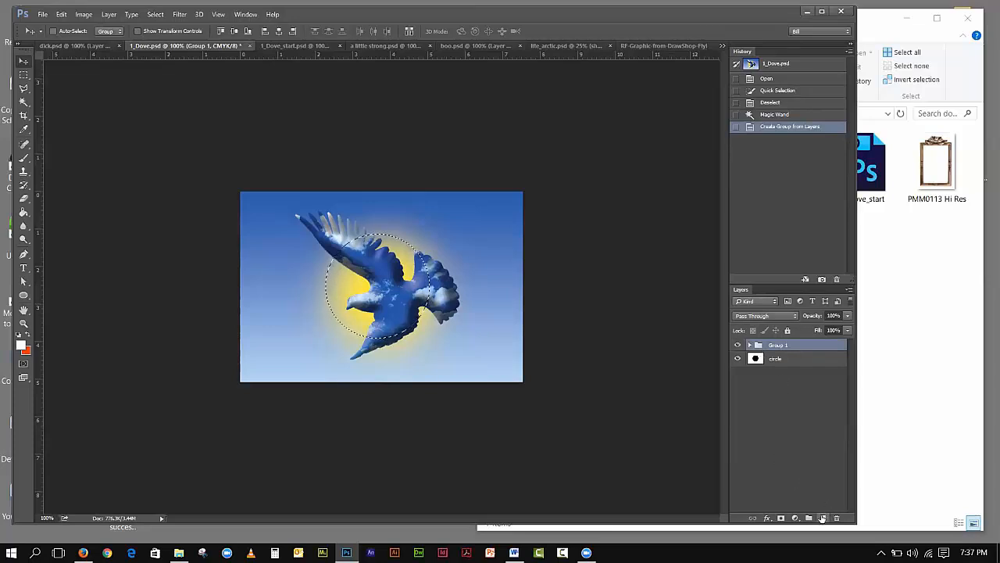
Add a new empty layer directly above the circle layer, and hide both Group 1 and the circle layer
{"action": "left_click", "coordinate": [782, 363]}
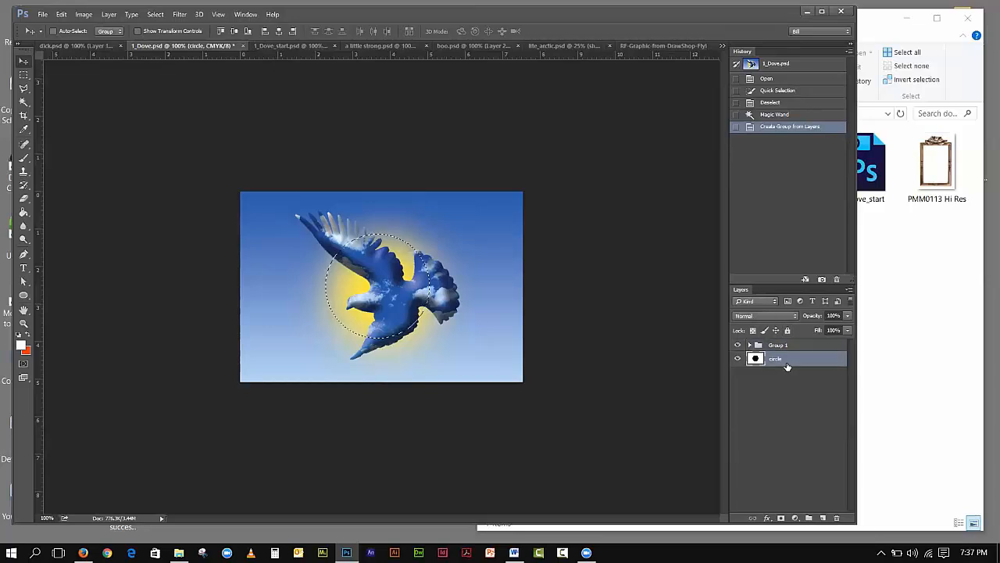
{"action": "left_click", "coordinate": [823, 517]}
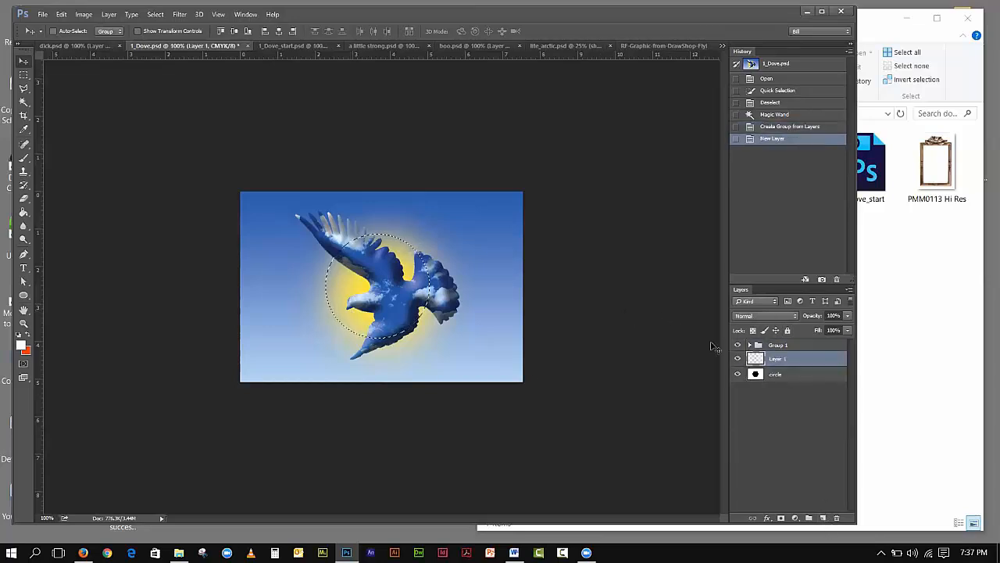
{"action": "left_click", "coordinate": [736, 346]}
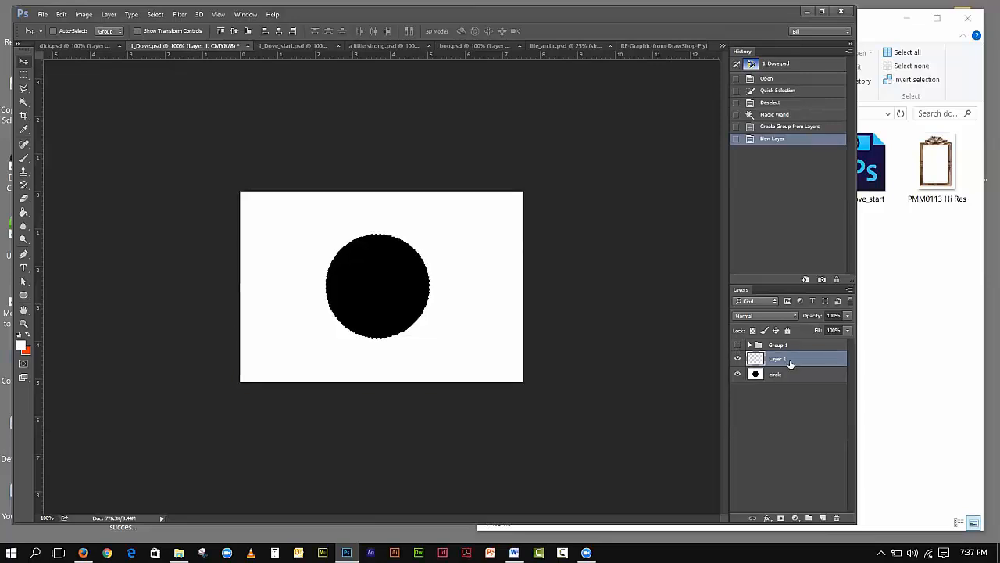
{"action": "left_click", "coordinate": [738, 375]}
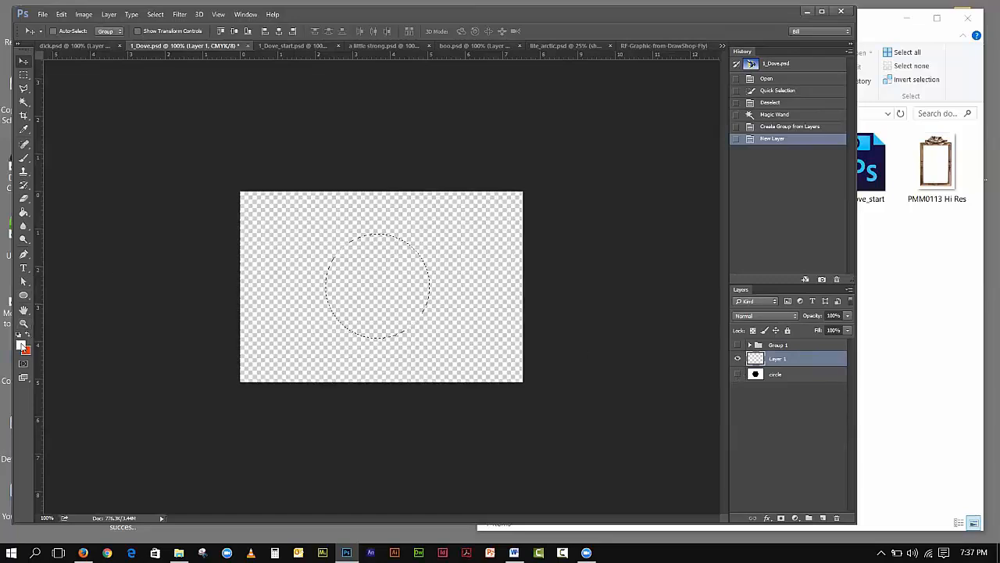
Set the foreground color to bright yellow, #fdf400
{"action": "left_click", "coordinate": [23, 346]}
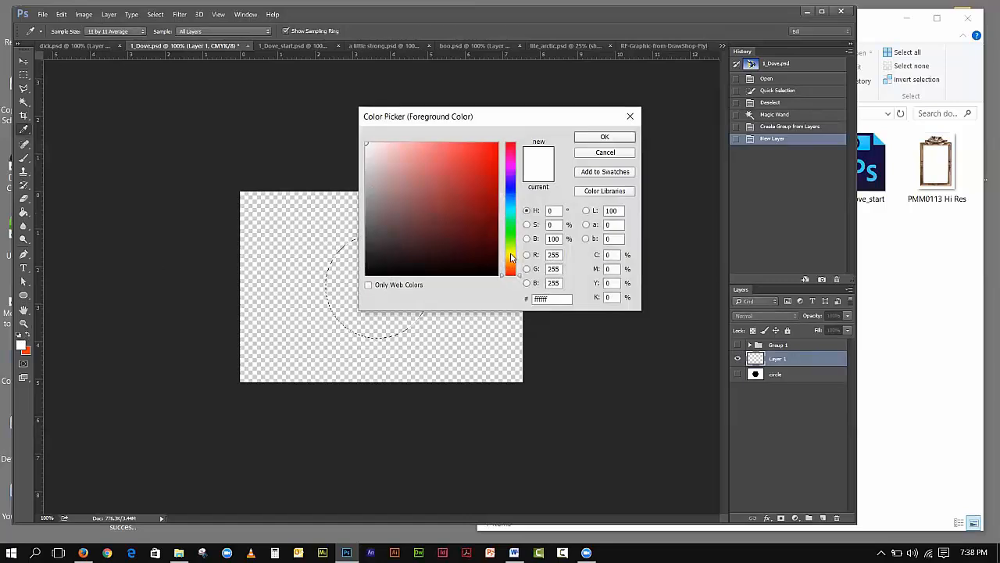
{"action": "left_click", "coordinate": [511, 255]}
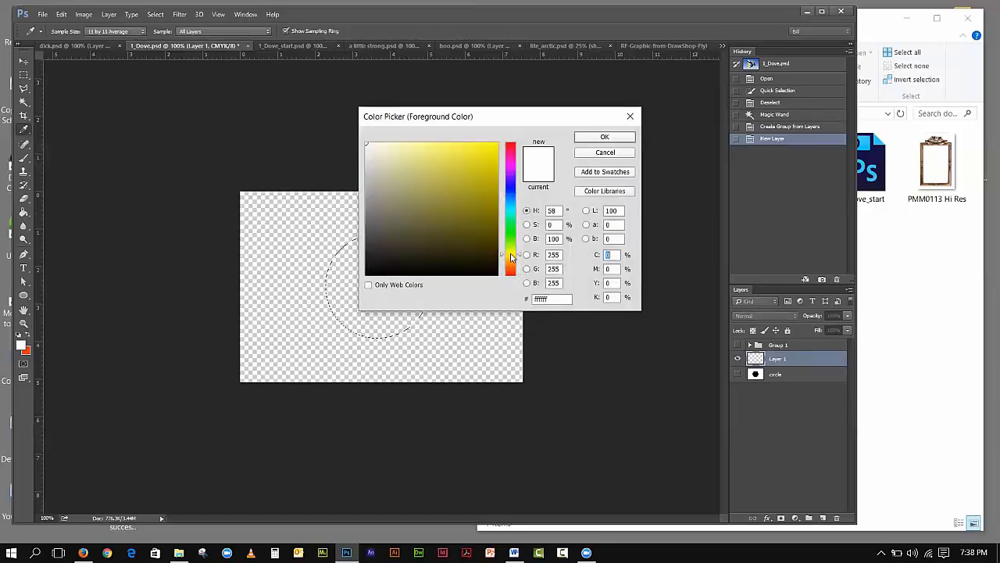
{"action": "left_click", "coordinate": [497, 145]}
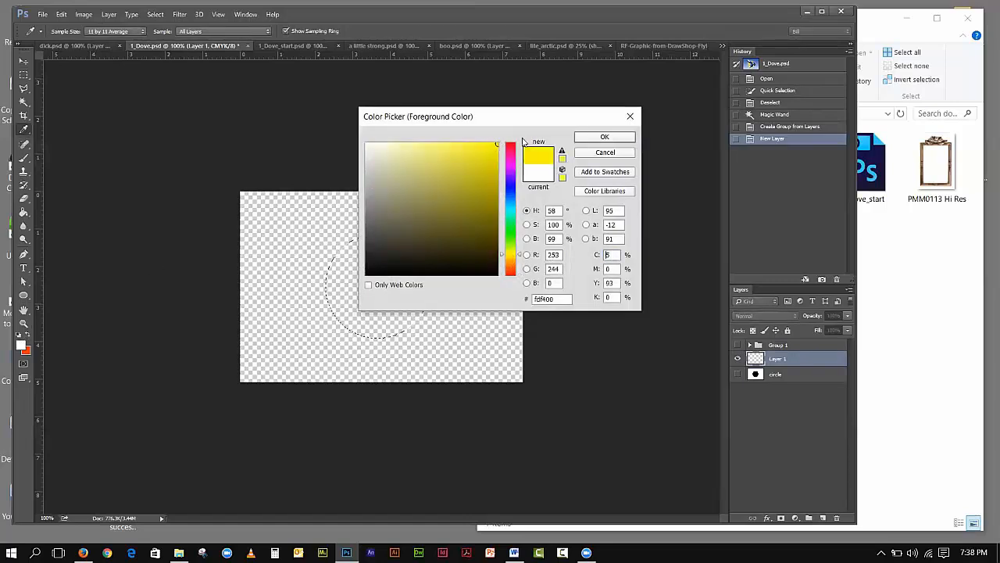
{"action": "left_click", "coordinate": [603, 138]}
Rename the new empty layer as "sun" and add another empty layer above it
{"action": "double_click", "coordinate": [776, 359]}
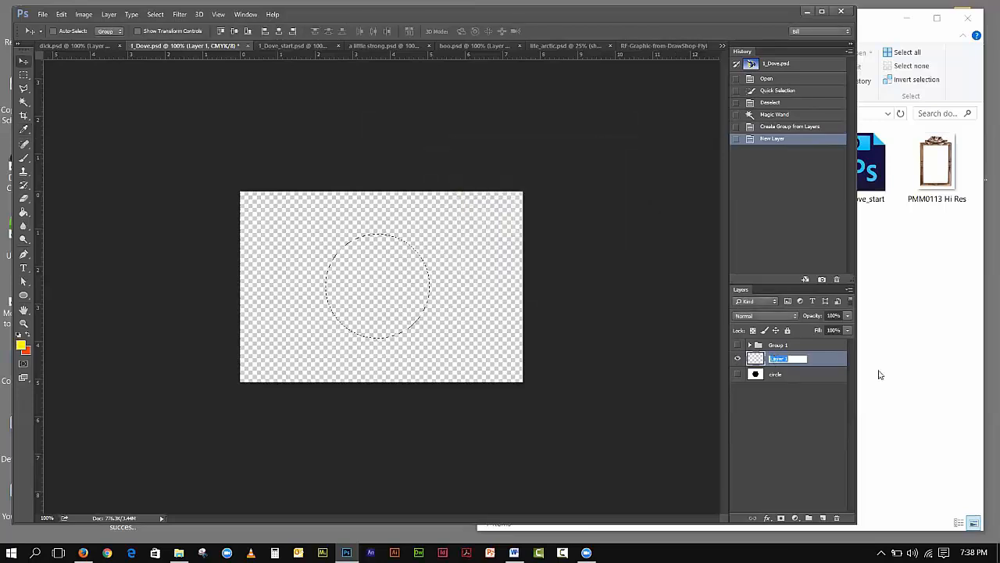
{"action": "type", "text": "sun"}
{"action": "left_click", "coordinate": [823, 517]}
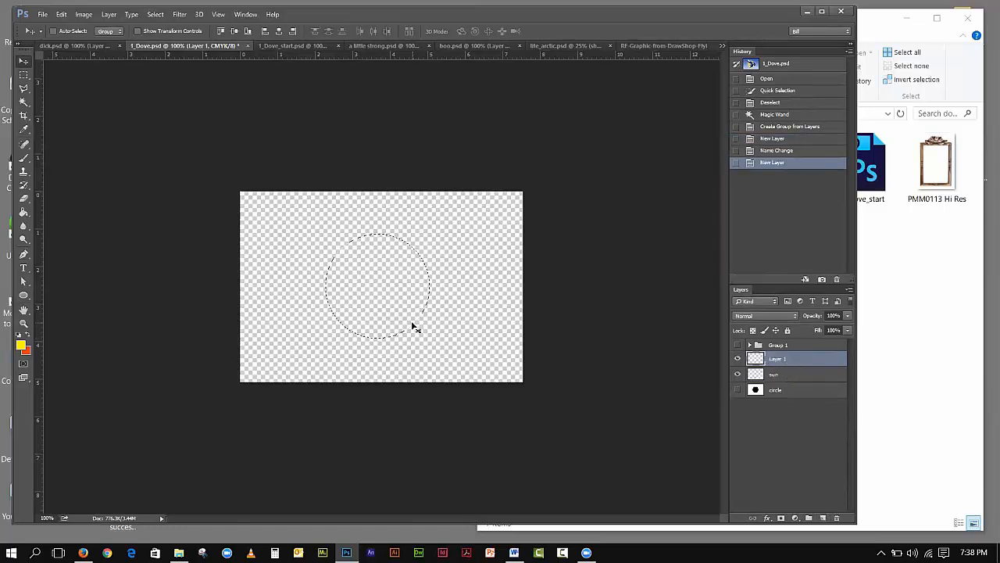
Fill the circular selection on Layer 1 with the yellow foreground color using the Paint Bucket
{"action": "left_click", "coordinate": [23, 218]}
{"action": "left_click", "coordinate": [354, 276]}
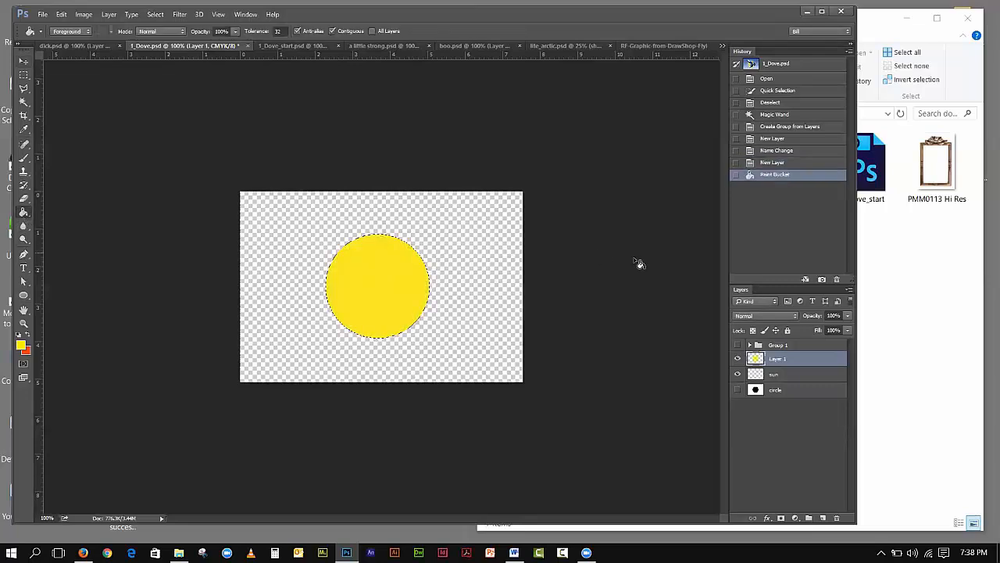
{"action": "left_click", "coordinate": [737, 358]}
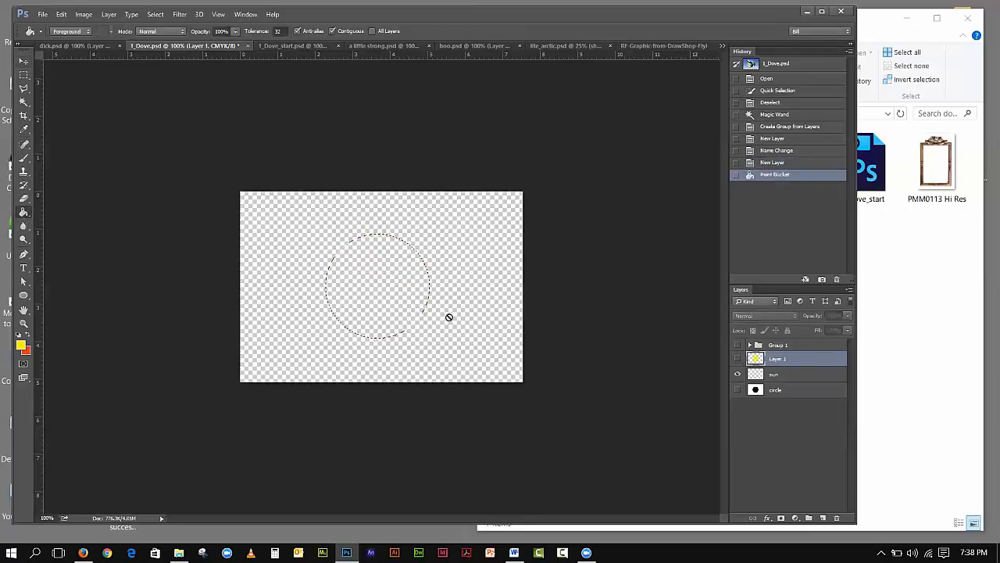
{"action": "left_click", "coordinate": [156, 15]}
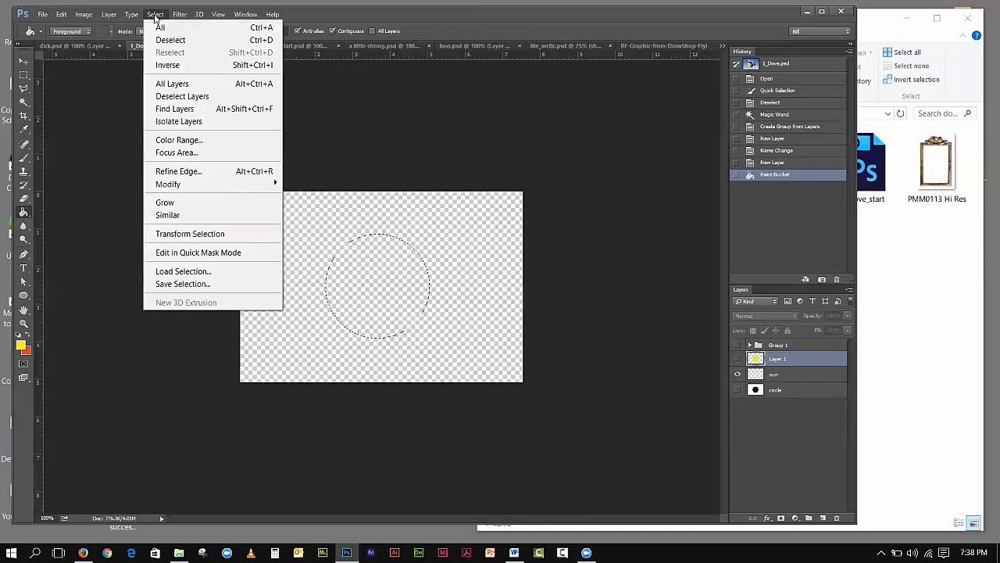
{"action": "mouse_move", "coordinate": [189, 185]}
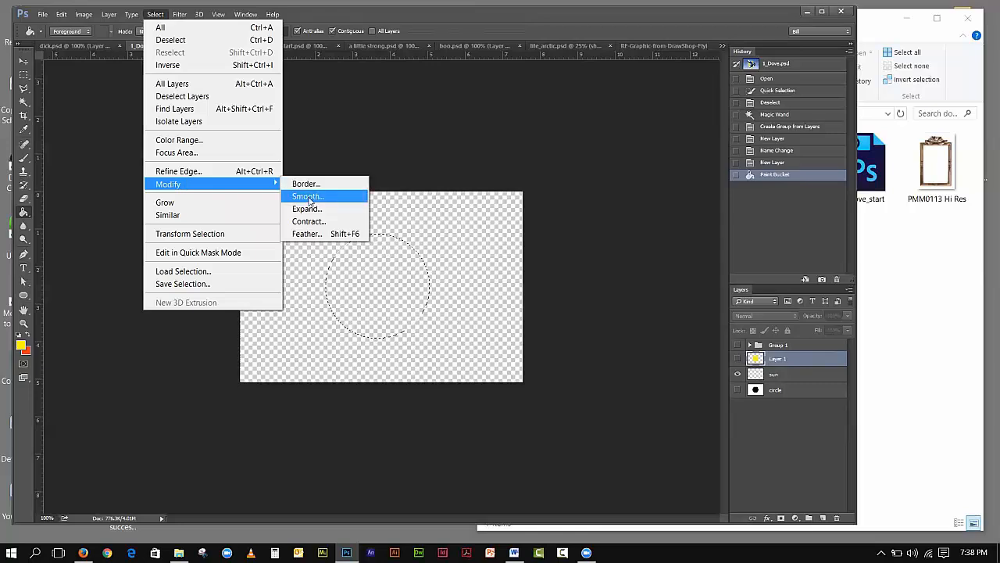
{"action": "left_click", "coordinate": [306, 234]}
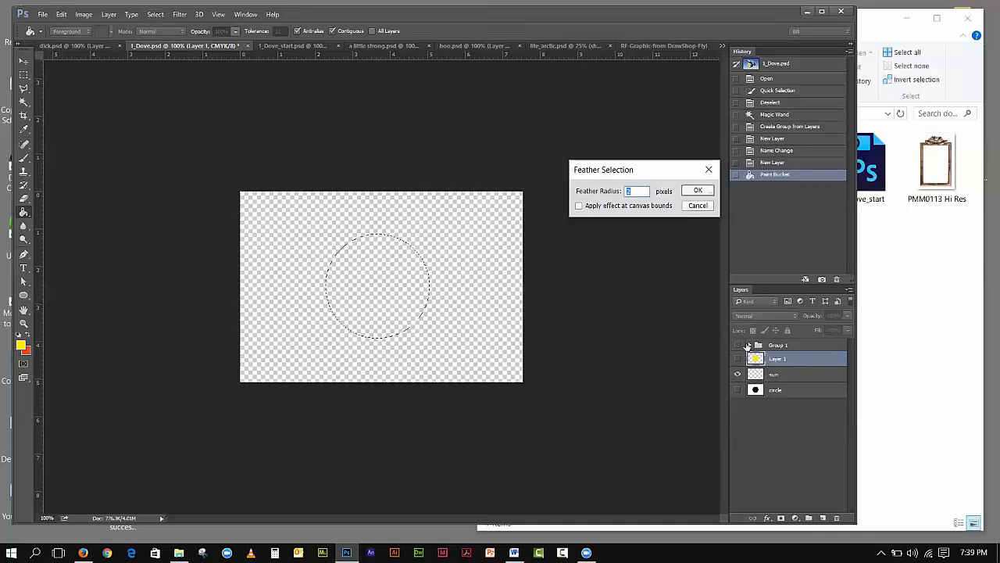
{"action": "key", "text": "Escape"}
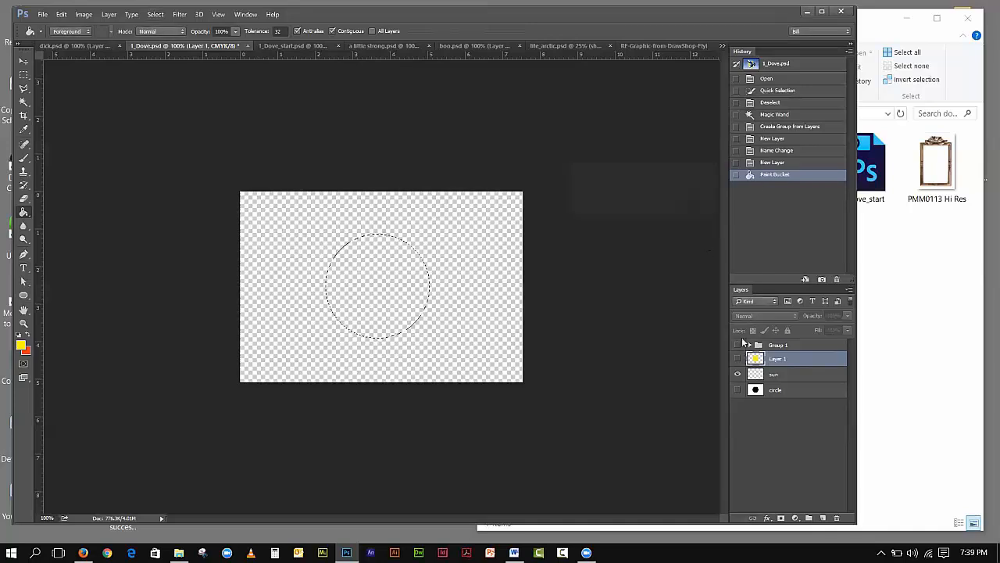
{"action": "left_click", "coordinate": [737, 358]}
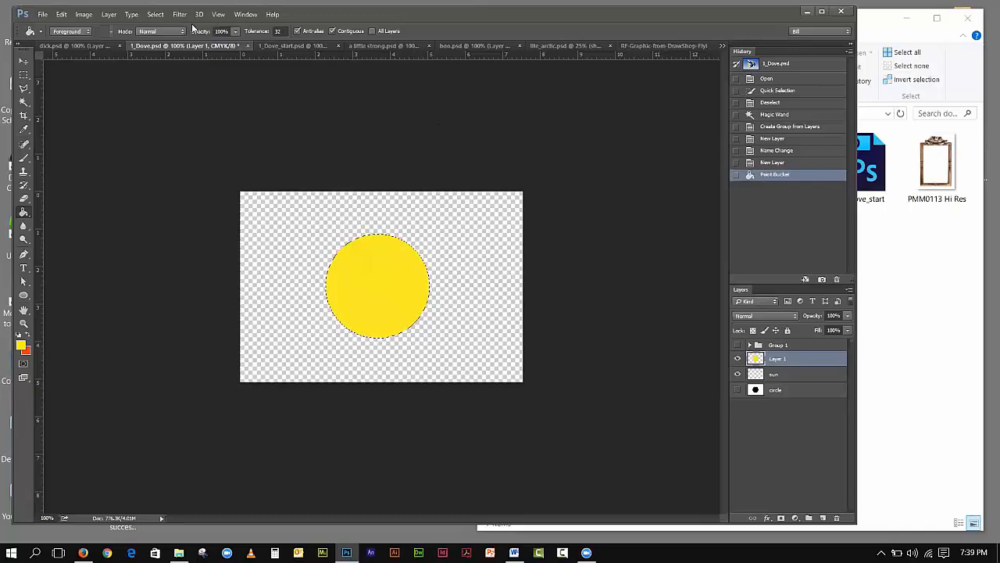
Save the circular selection as a new channel named "sun" and deselect it
{"action": "left_click", "coordinate": [156, 15]}
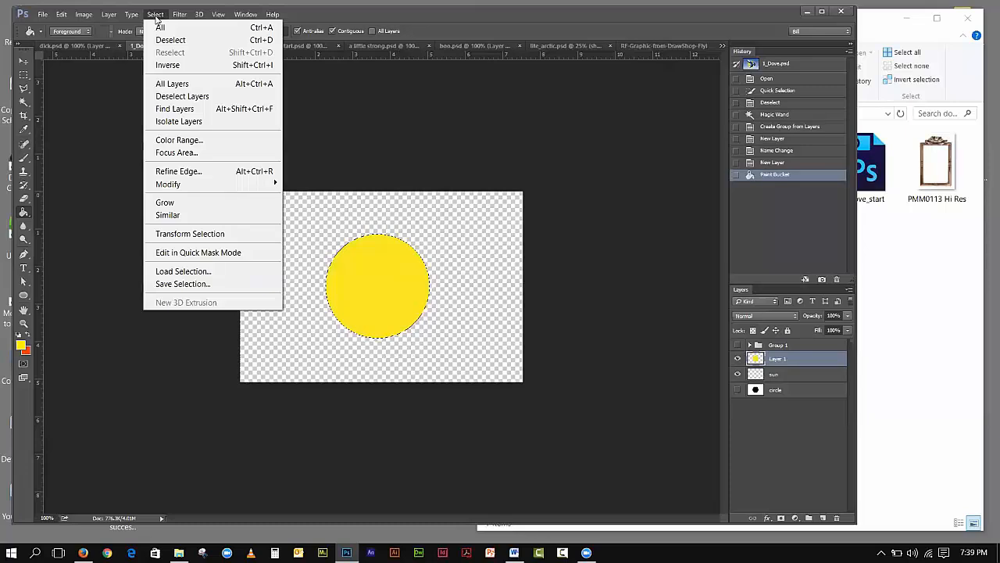
{"action": "left_click", "coordinate": [208, 284]}
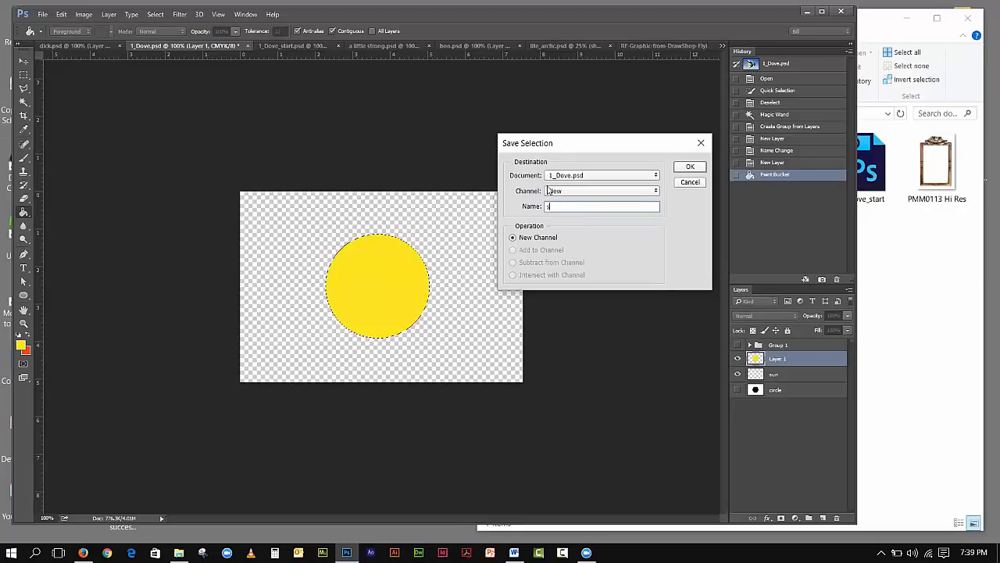
{"action": "left_click", "coordinate": [684, 171]}
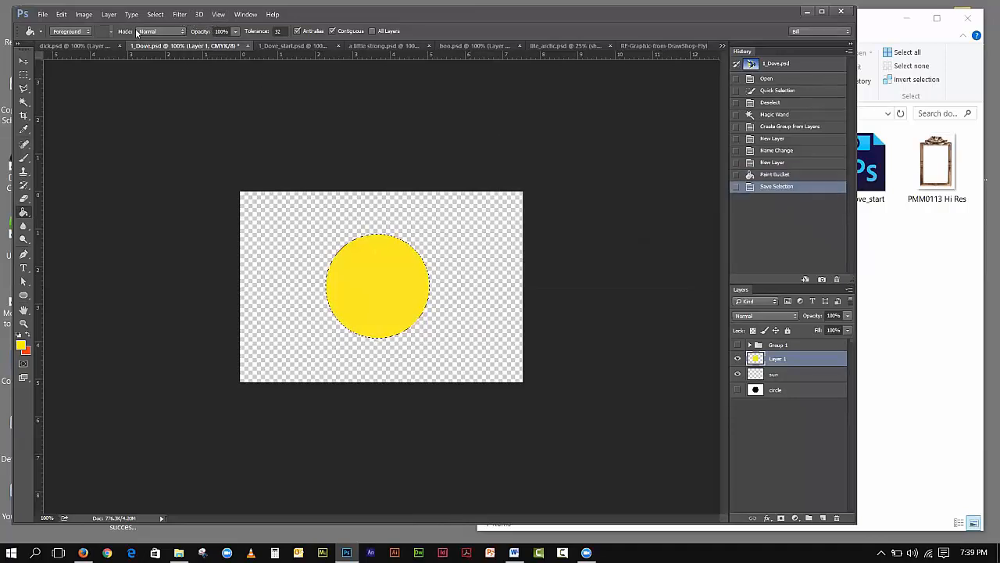
{"action": "left_click", "coordinate": [156, 15]}
{"action": "left_click", "coordinate": [168, 38]}
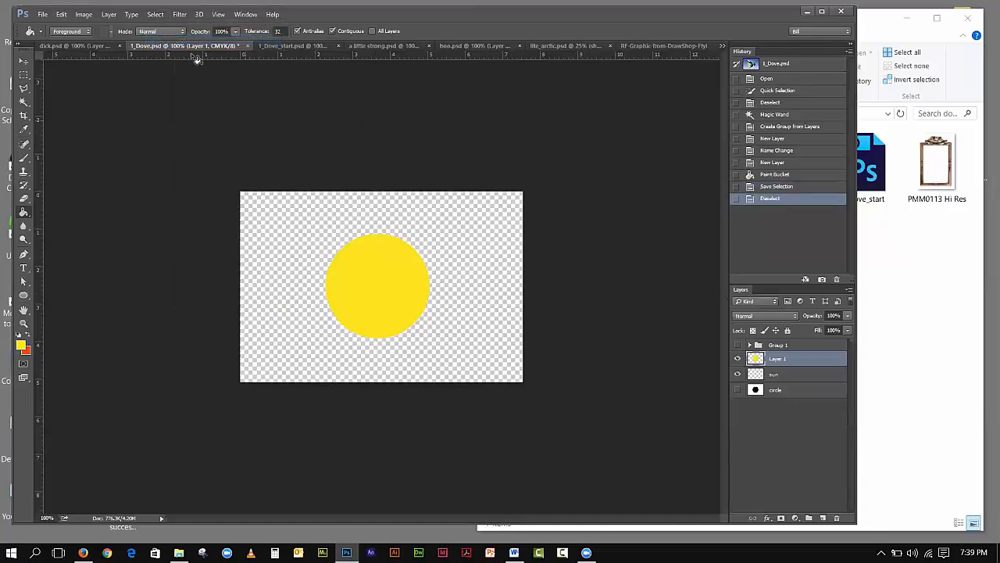
Load the saved "sun" channel from 1_Dove.psd as a new selection
{"action": "left_click", "coordinate": [160, 14]}
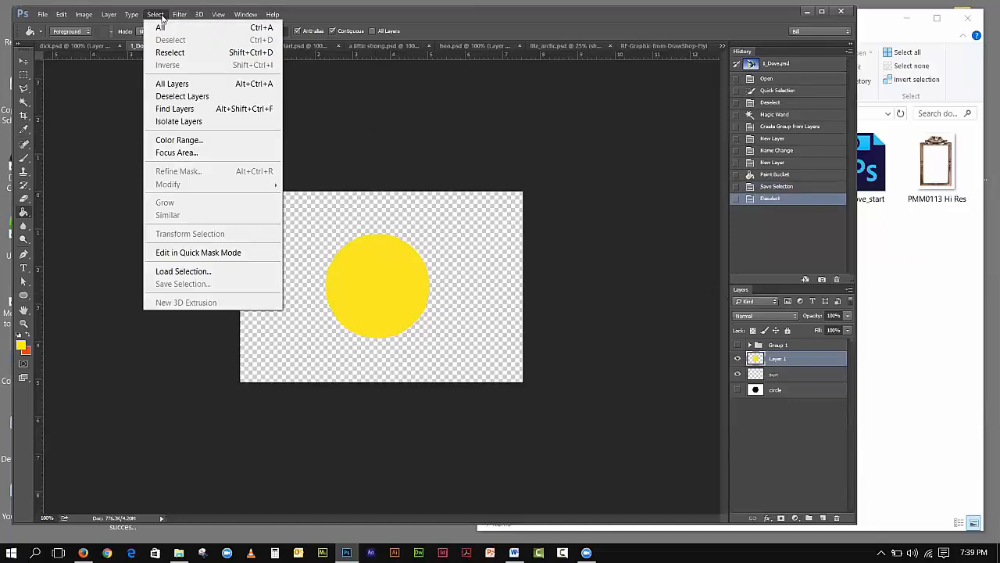
{"action": "left_click", "coordinate": [232, 274]}
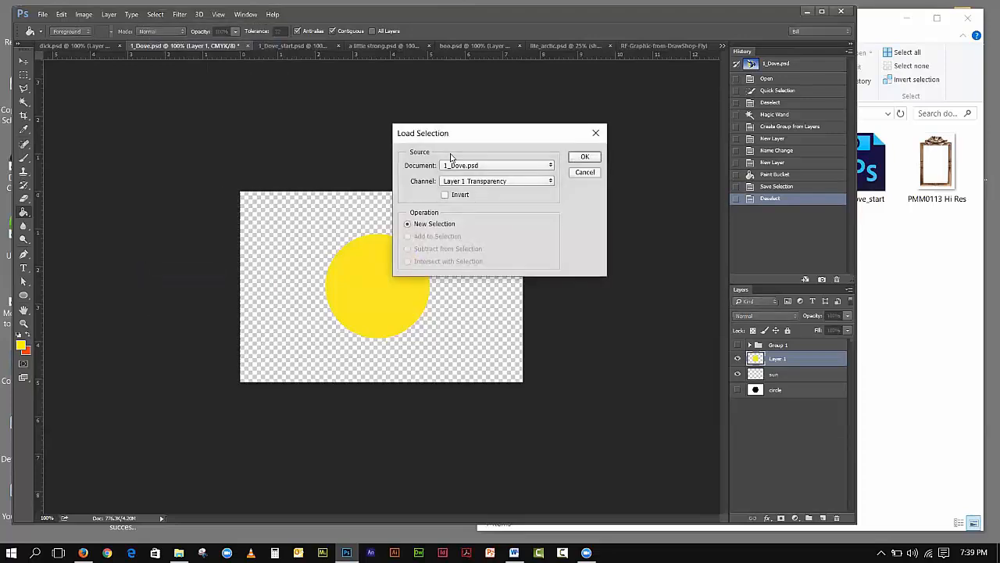
{"action": "left_click_drag", "start_coordinate": [451, 138], "coordinate": [575, 133]}
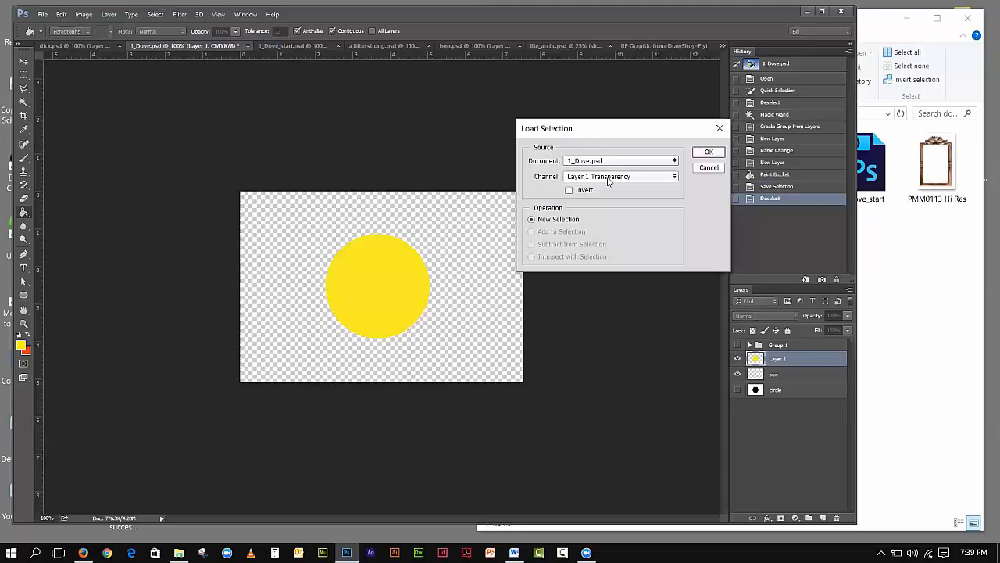
{"action": "left_click", "coordinate": [662, 177]}
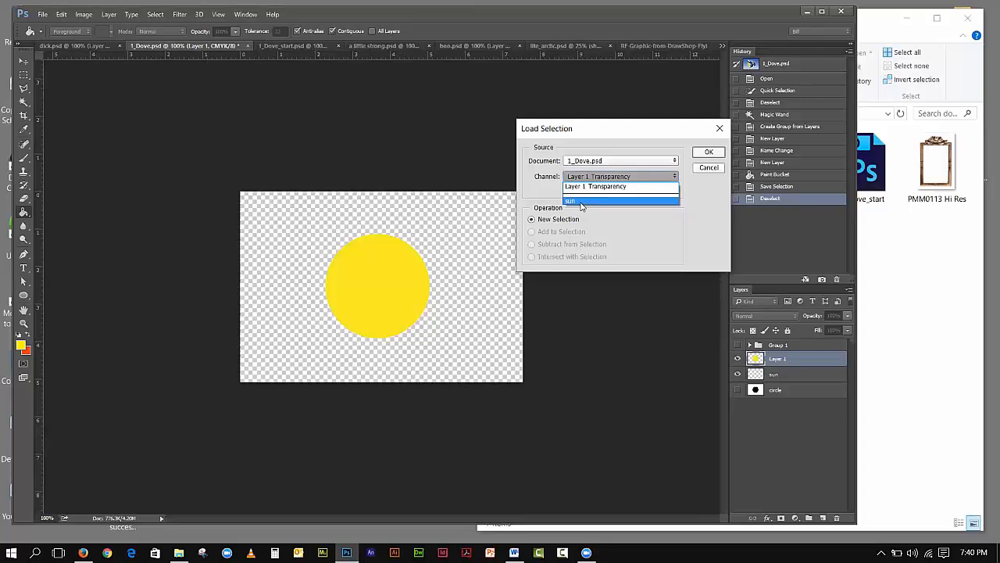
{"action": "left_click", "coordinate": [580, 202]}
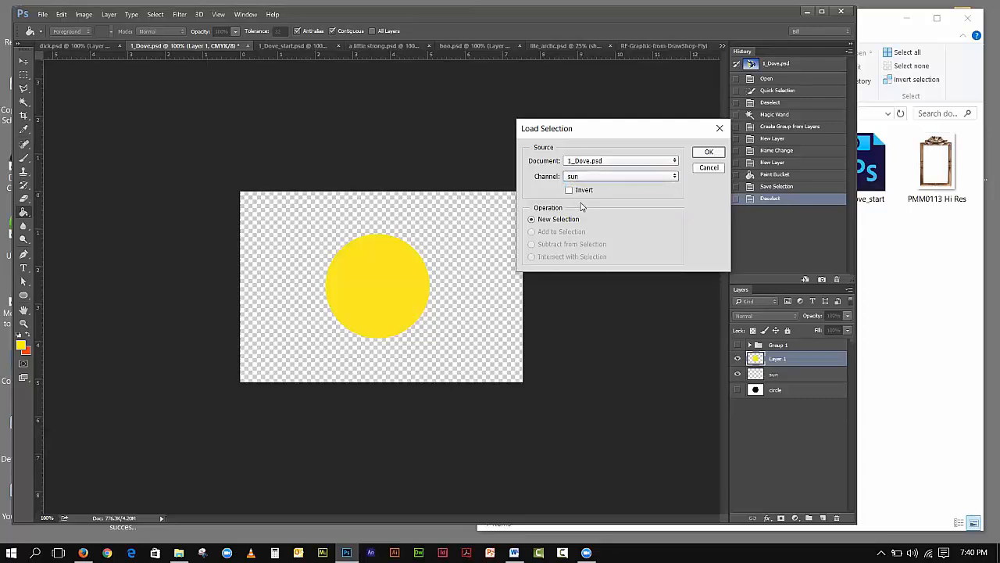
{"action": "left_click", "coordinate": [706, 154]}
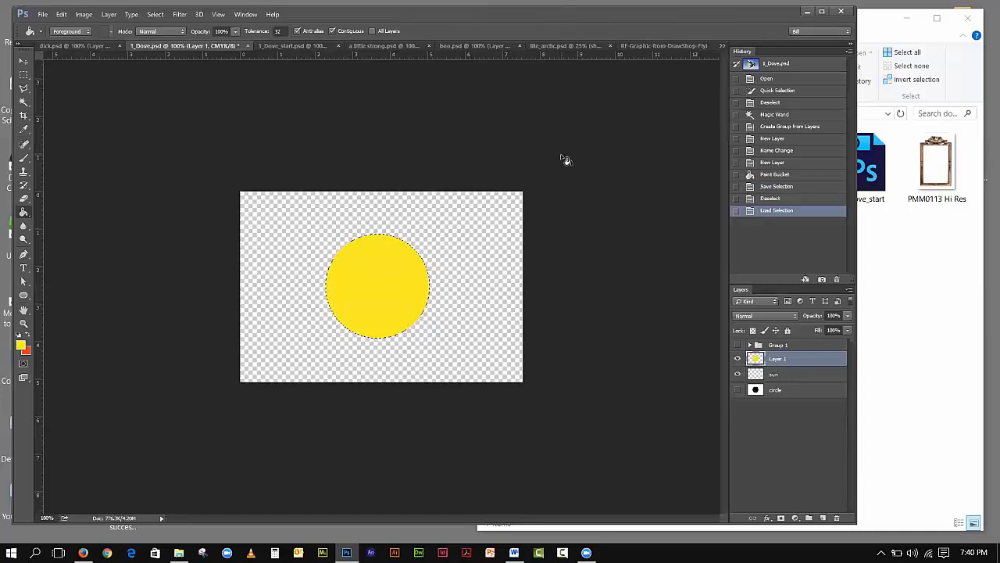
In lite_arctic.psd, expand the all cabinets group and hide side_end, island_drawers and middle_panels to inspect the original cabinets
{"action": "left_click", "coordinate": [545, 45]}
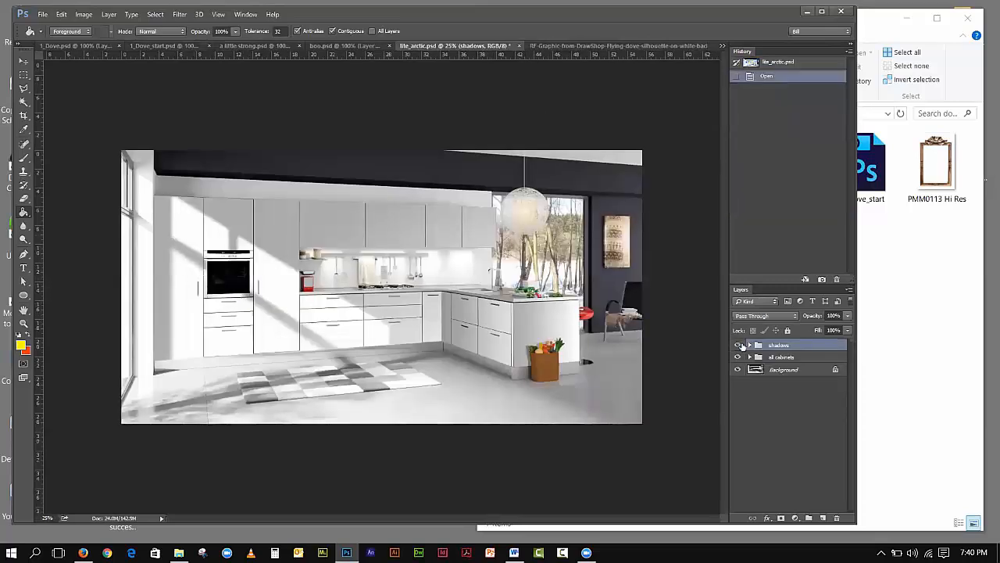
{"action": "left_click", "coordinate": [749, 358]}
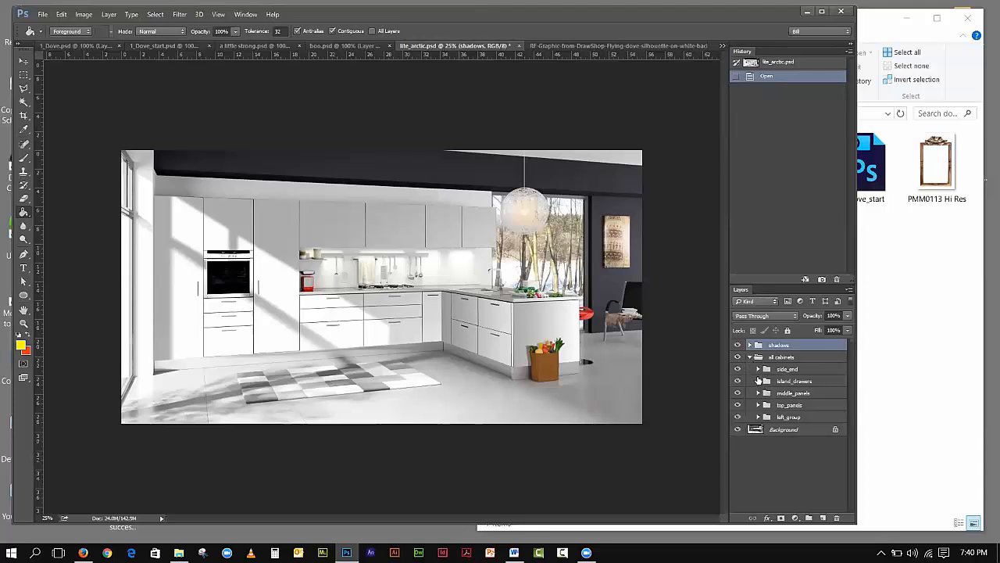
{"action": "left_click", "coordinate": [738, 369]}
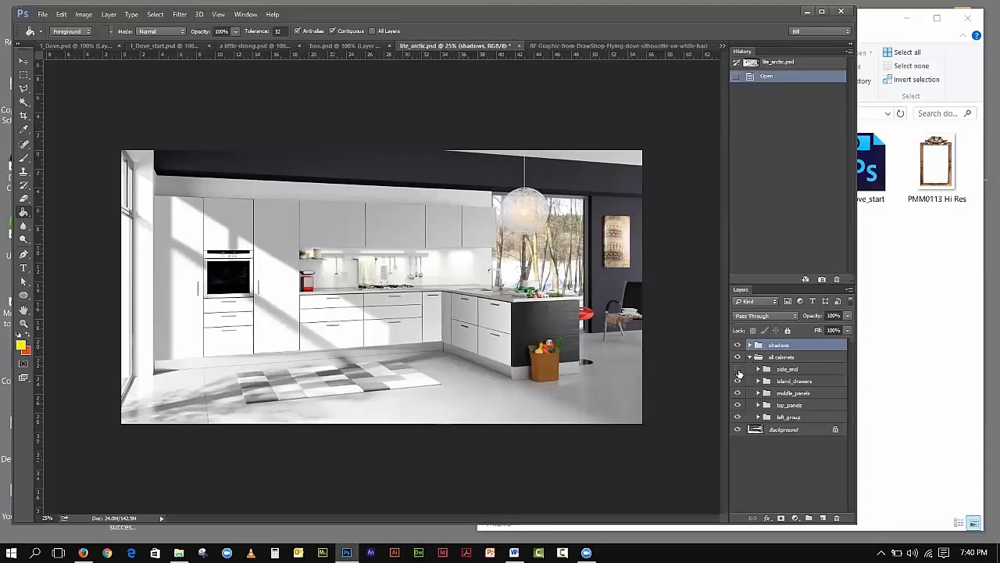
{"action": "left_click", "coordinate": [738, 381]}
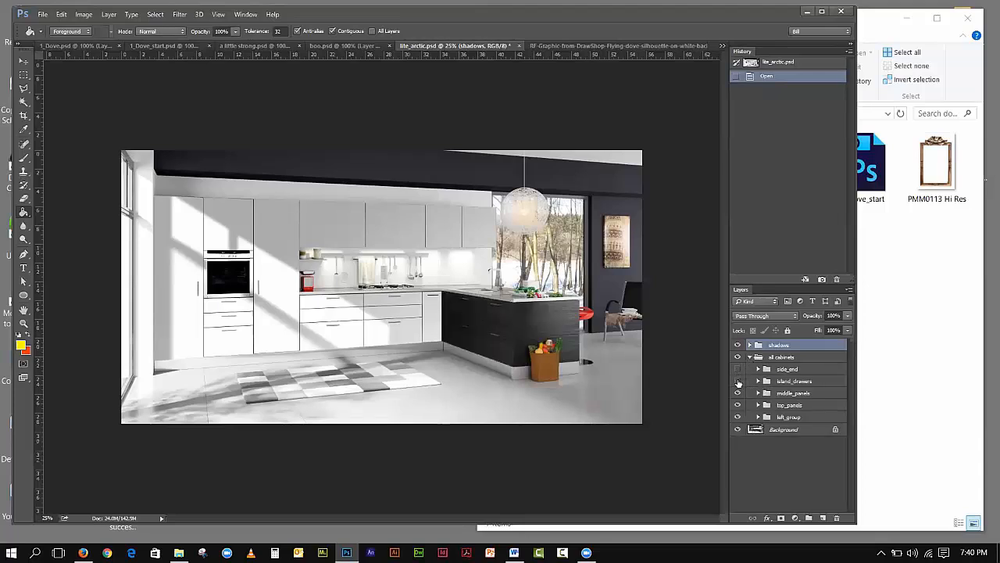
{"action": "left_click", "coordinate": [738, 392]}
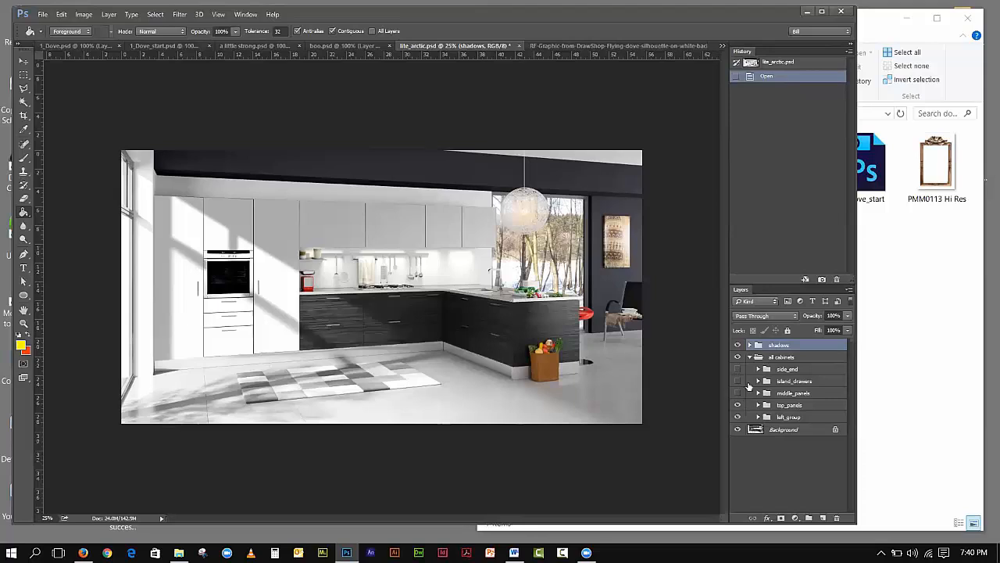
Inspect the island_end_face and island_end_side layers in side_end by toggling their visibility, and make all cabinet groups visible again
{"action": "left_click", "coordinate": [758, 369]}
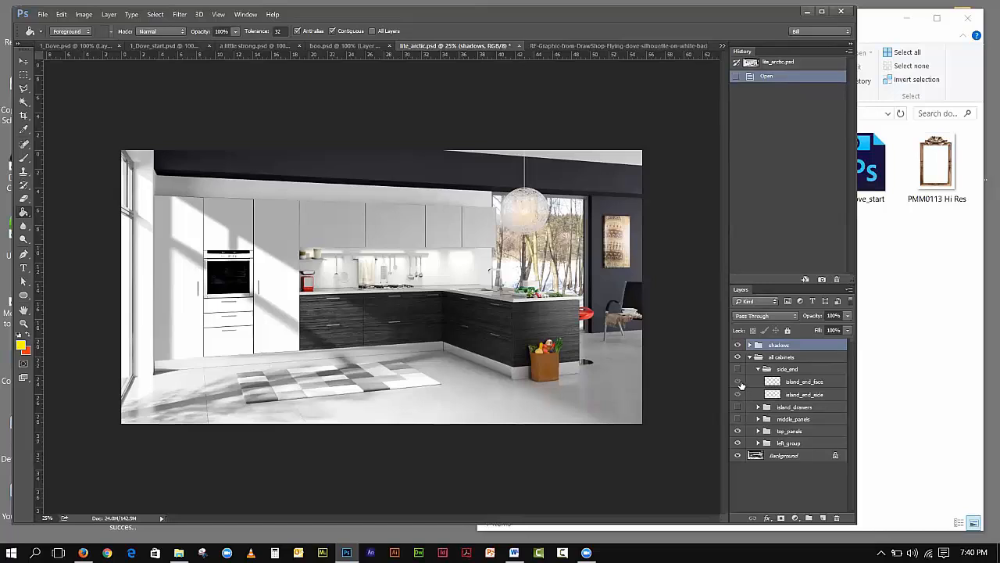
{"action": "left_click", "coordinate": [738, 369]}
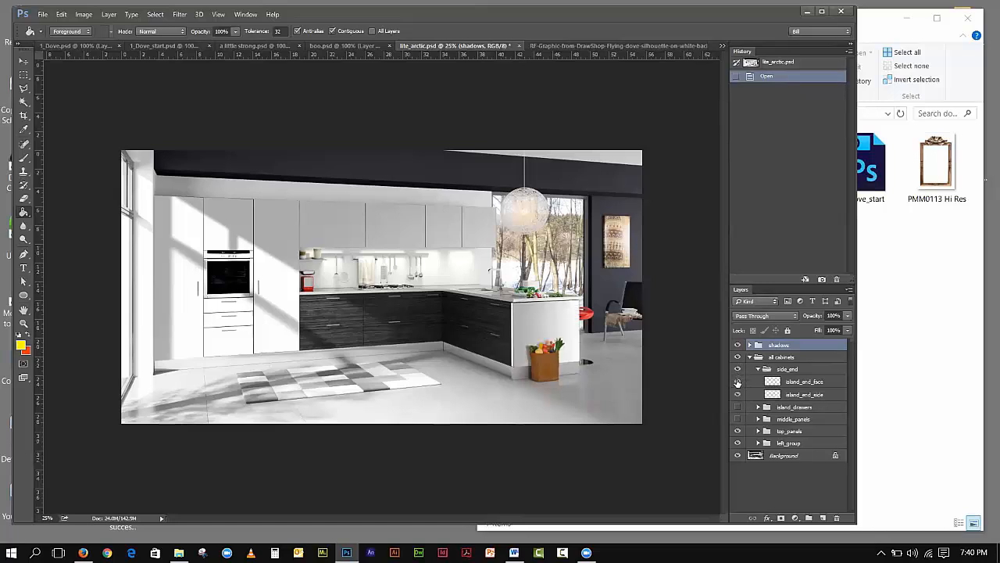
{"action": "left_click", "coordinate": [737, 381]}
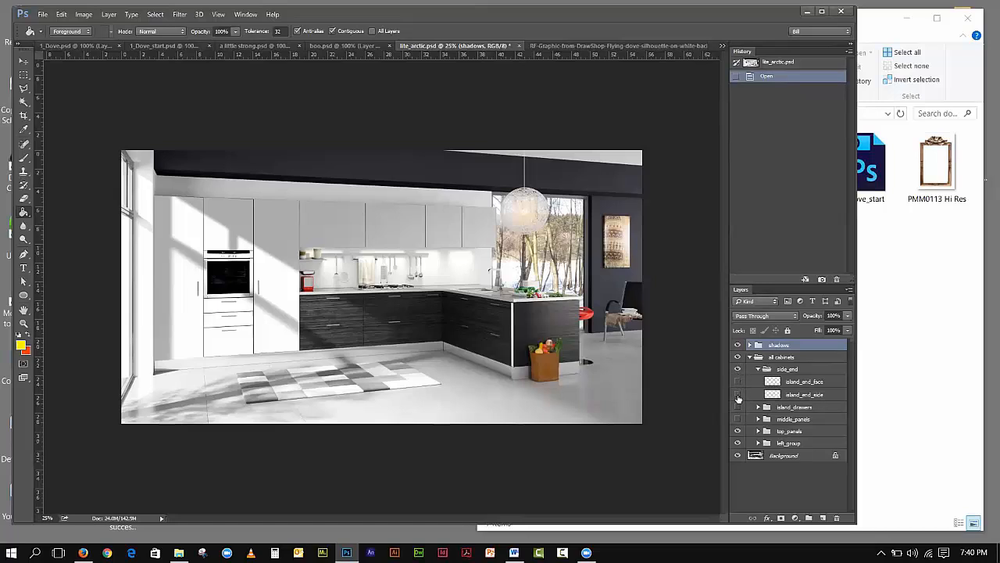
{"action": "left_click", "coordinate": [737, 394]}
{"action": "left_click", "coordinate": [738, 382]}
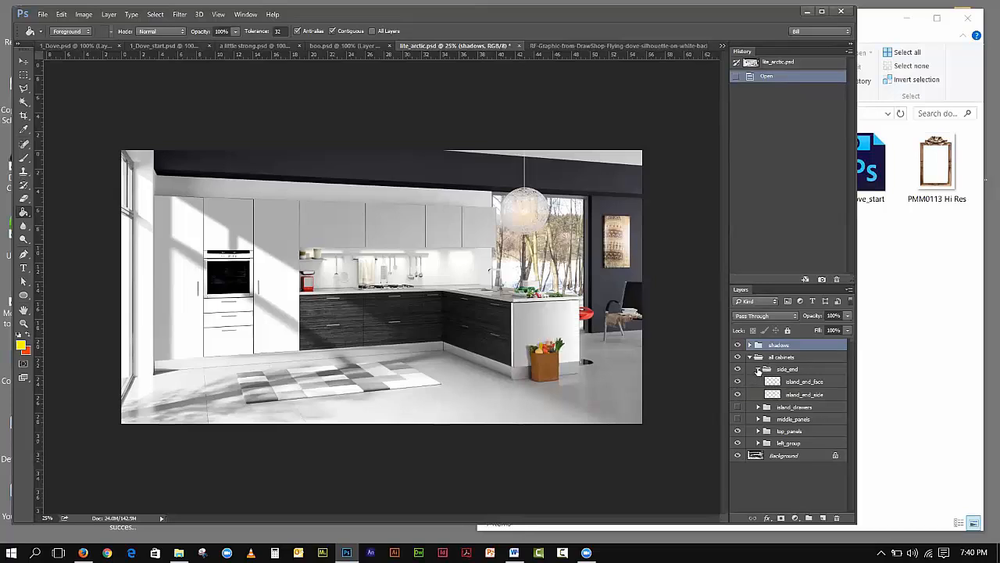
{"action": "left_click", "coordinate": [758, 369]}
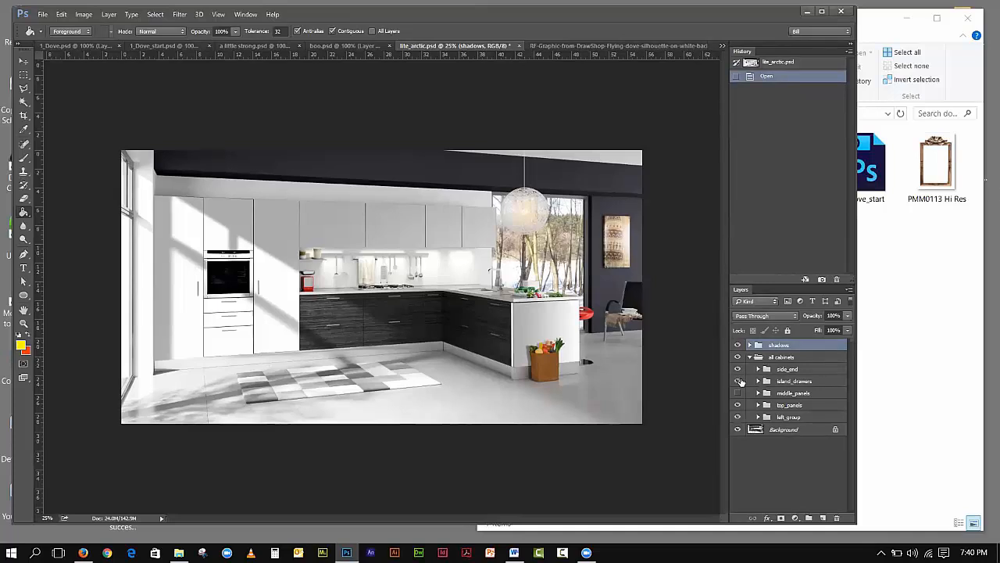
{"action": "left_click", "coordinate": [738, 380]}
{"action": "left_click", "coordinate": [738, 393]}
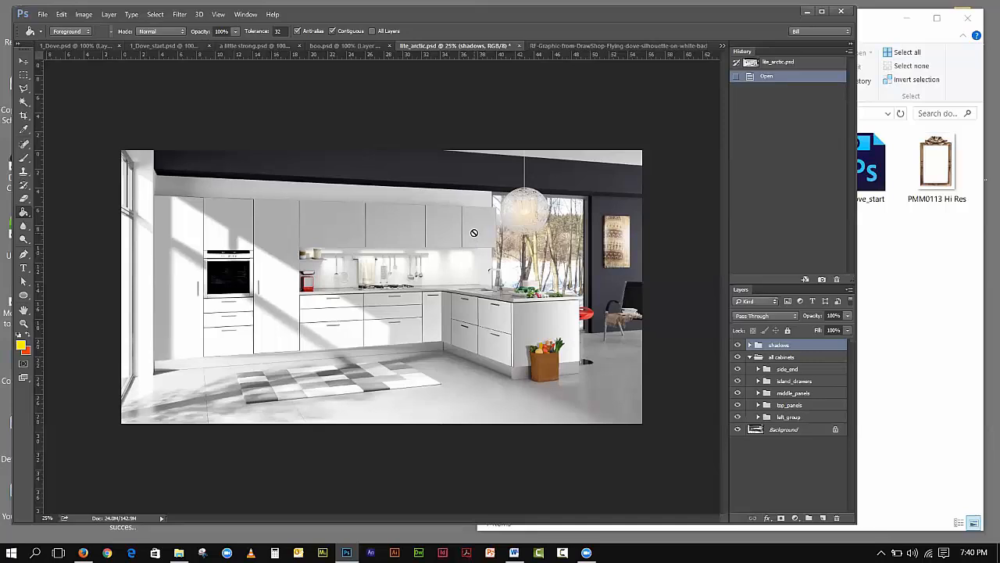
Examine the saved selection channels available for loading in lite_arctic.psd without loading any of them
{"action": "left_click", "coordinate": [164, 14]}
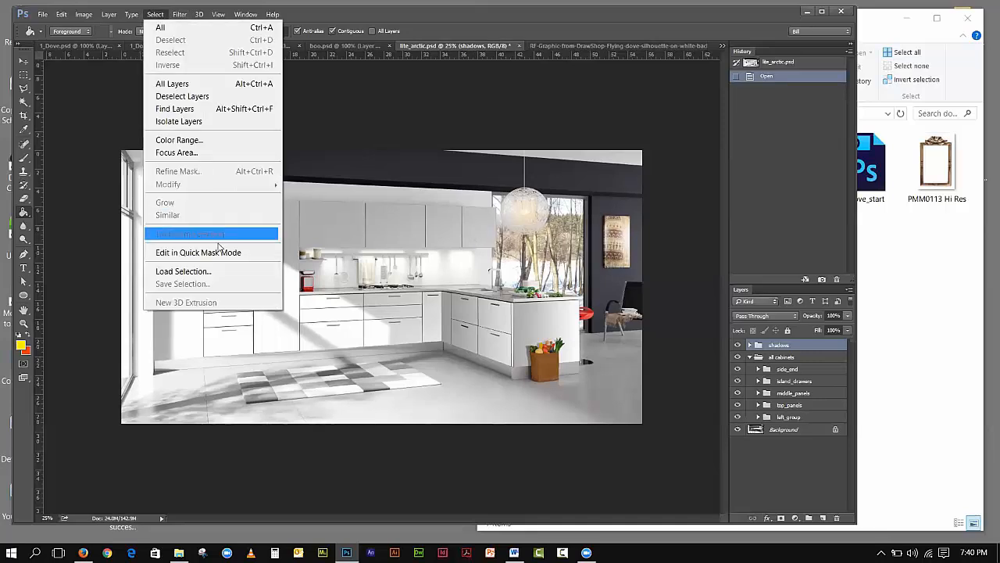
{"action": "left_click", "coordinate": [195, 271]}
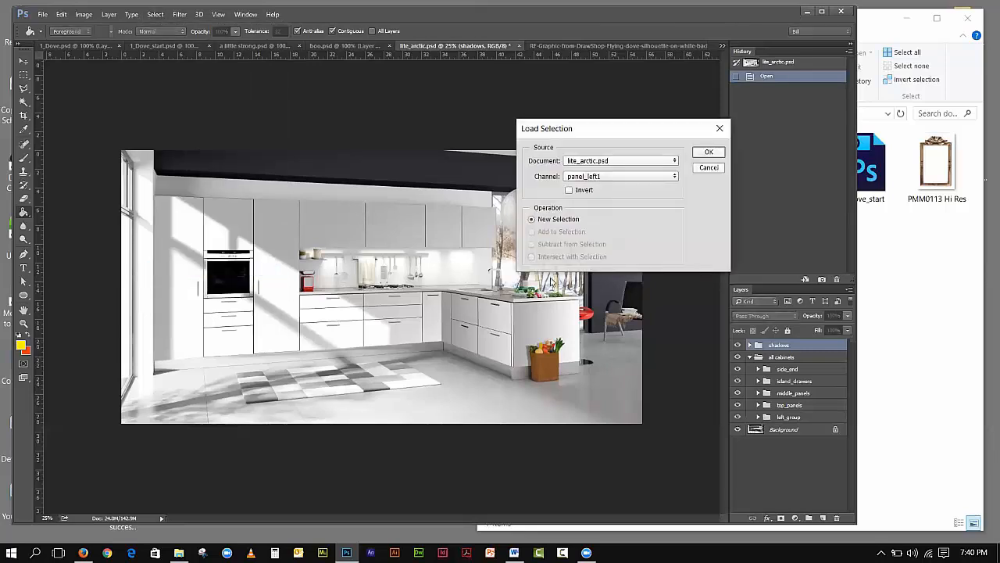
{"action": "left_click", "coordinate": [675, 179]}
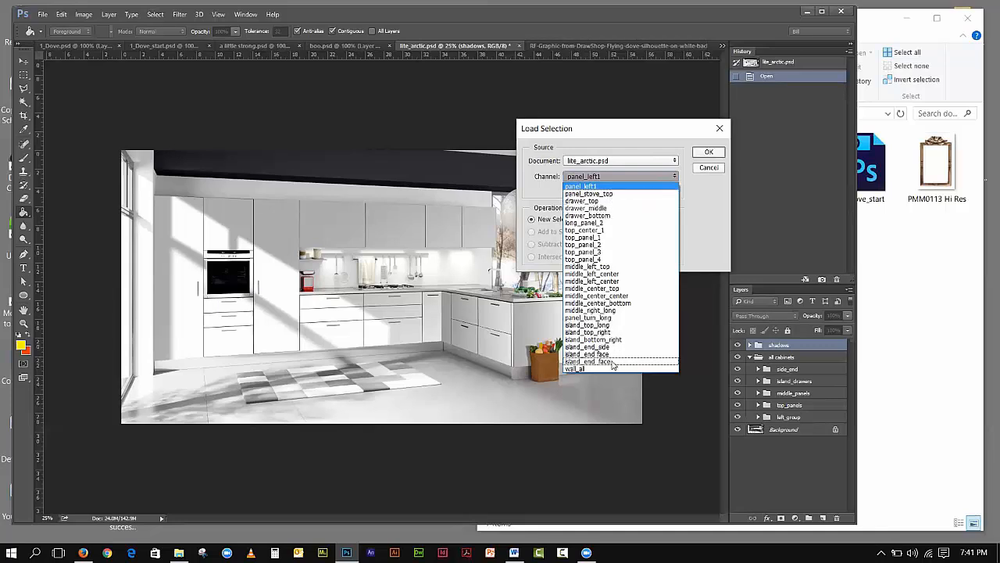
{"action": "left_click", "coordinate": [668, 414]}
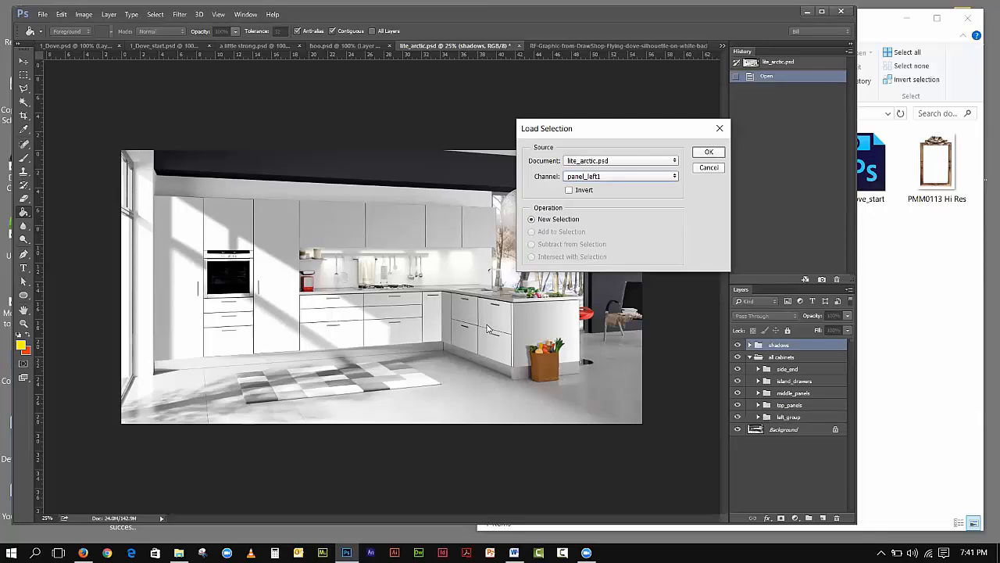
{"action": "left_click", "coordinate": [638, 178]}
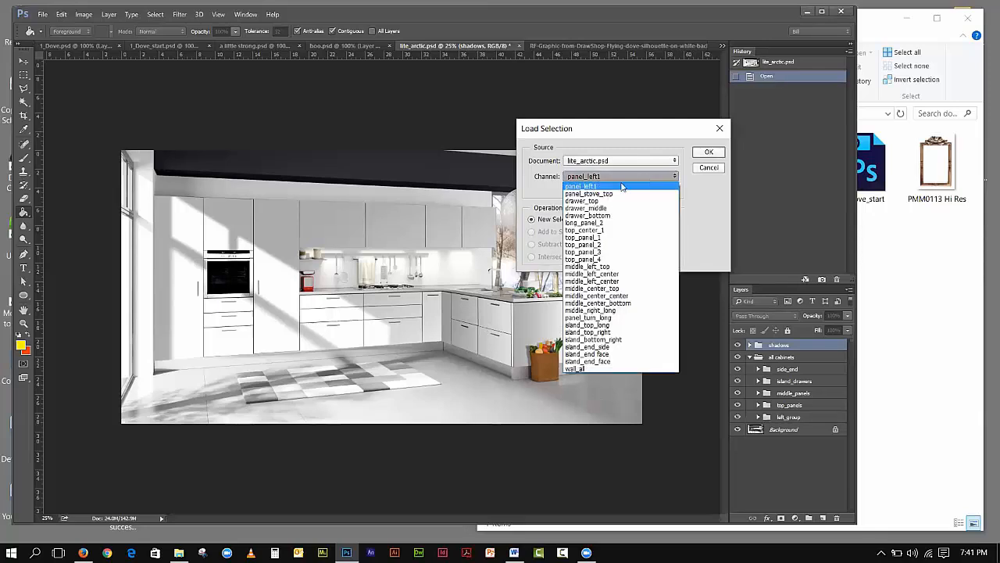
{"action": "left_click", "coordinate": [382, 136]}
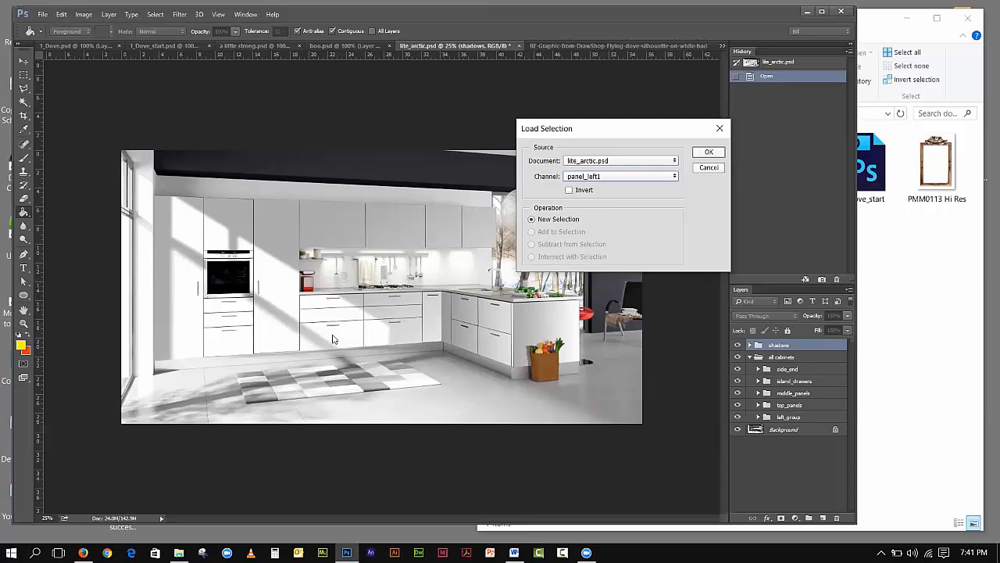
{"action": "left_click", "coordinate": [706, 168]}
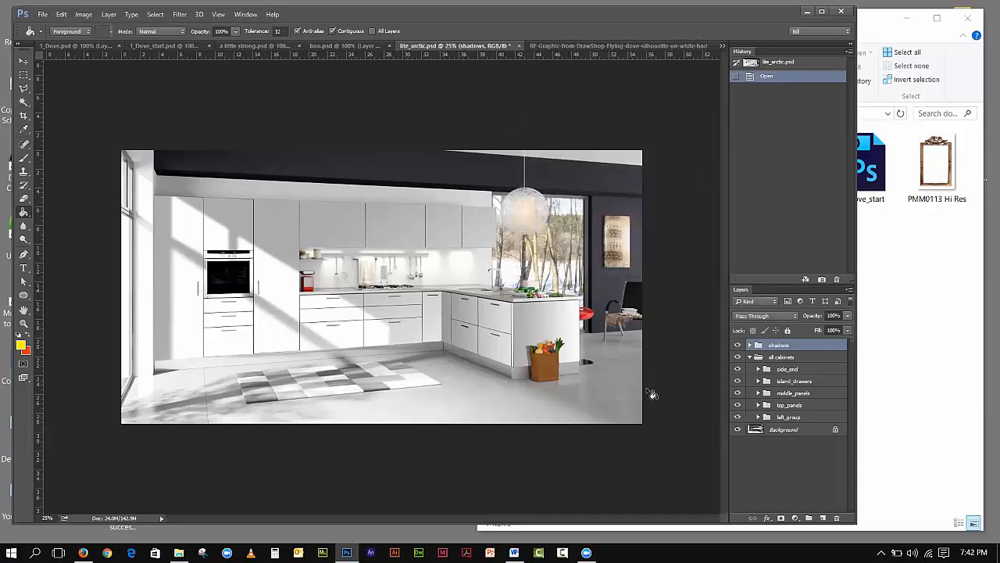
Collapse the all cabinets group, return to 1_Dove.psd, then hide Layer 1 and rename it sun_2
{"action": "left_click", "coordinate": [750, 356]}
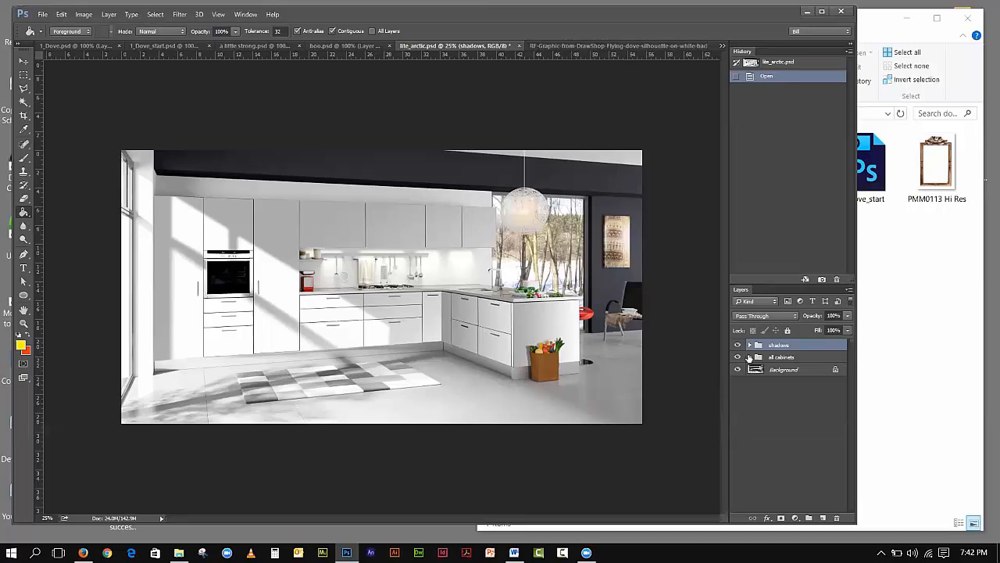
{"action": "left_click", "coordinate": [76, 47]}
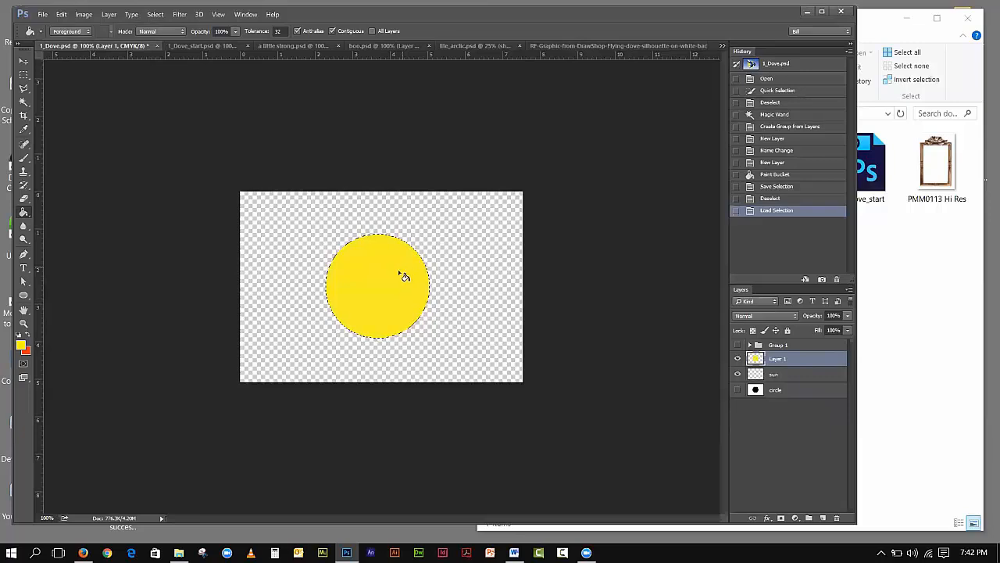
{"action": "left_click", "coordinate": [738, 359]}
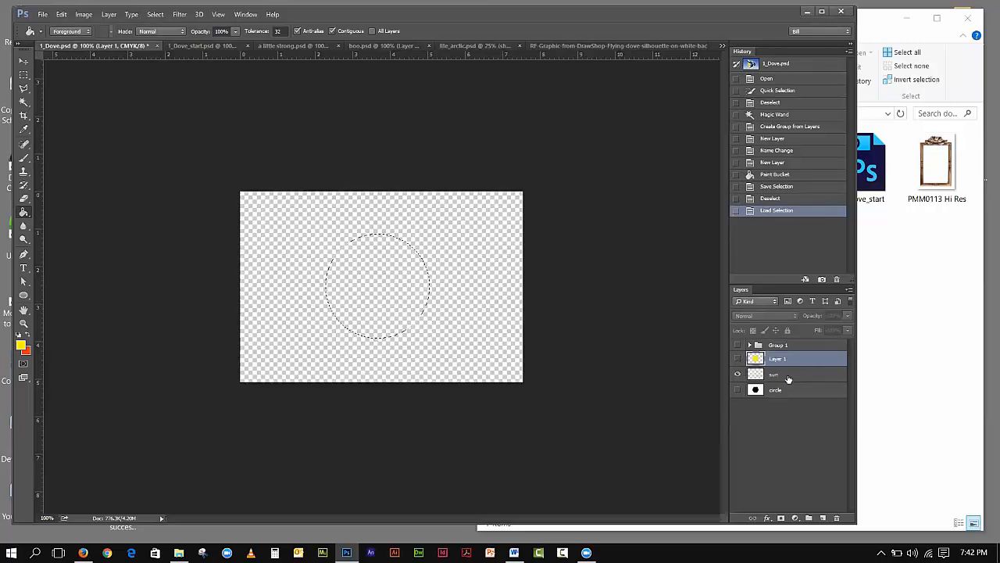
{"action": "double_click", "coordinate": [778, 359]}
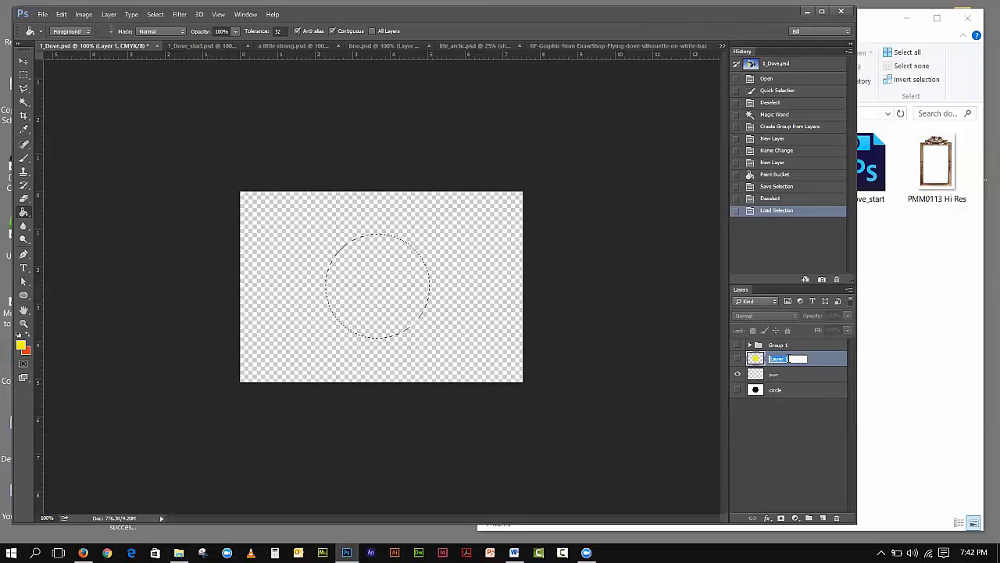
{"action": "type", "text": "sun_2"}
{"action": "left_click", "coordinate": [780, 415]}
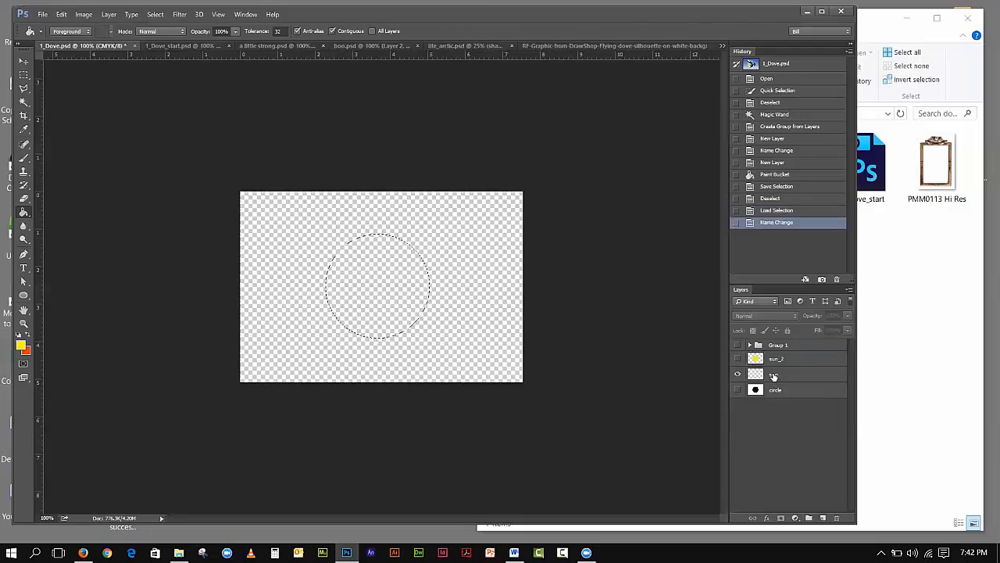
On the sun layer, feather the circular selection with a radius of 25 pixels
{"action": "left_click", "coordinate": [774, 376]}
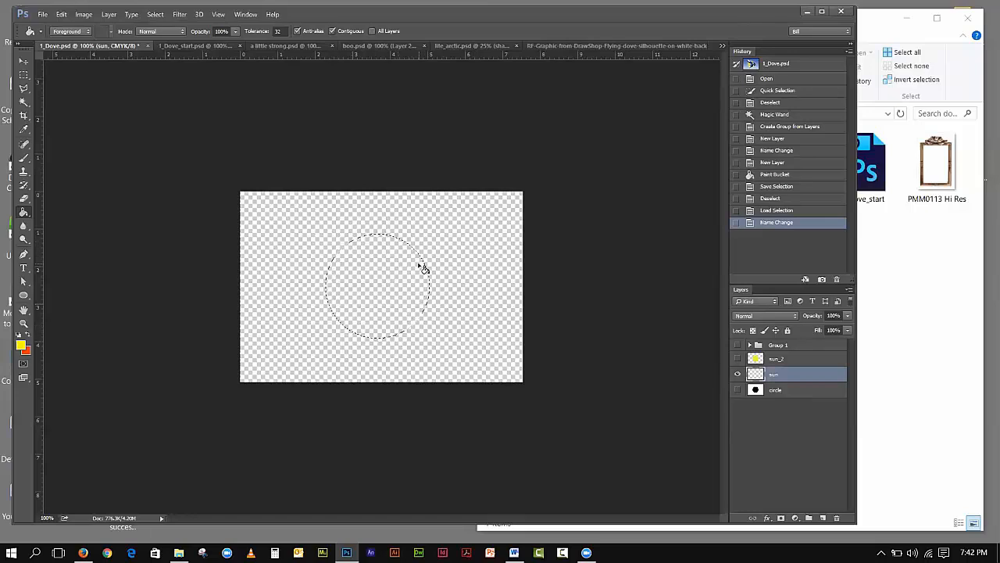
{"action": "left_click", "coordinate": [161, 15]}
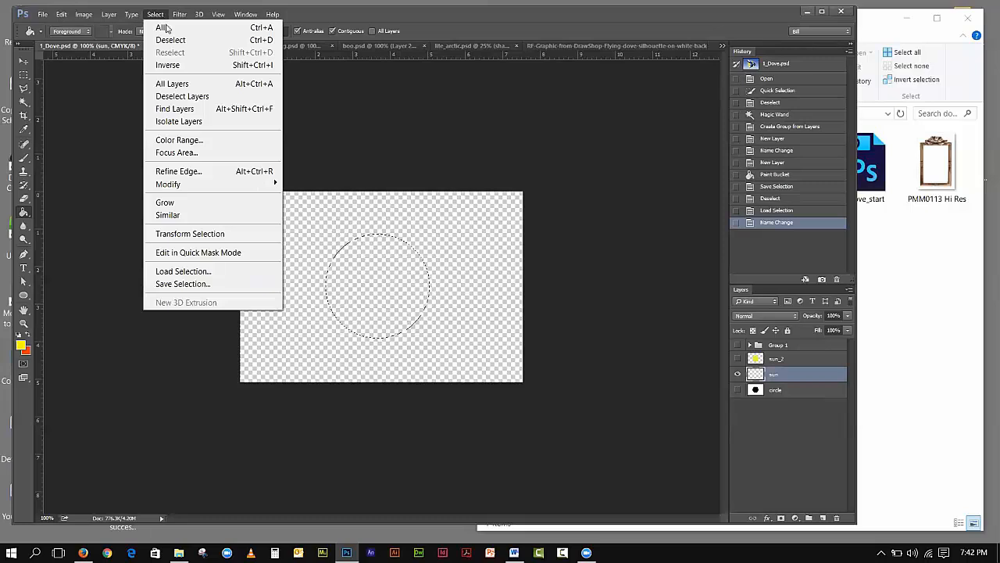
{"action": "mouse_move", "coordinate": [196, 186]}
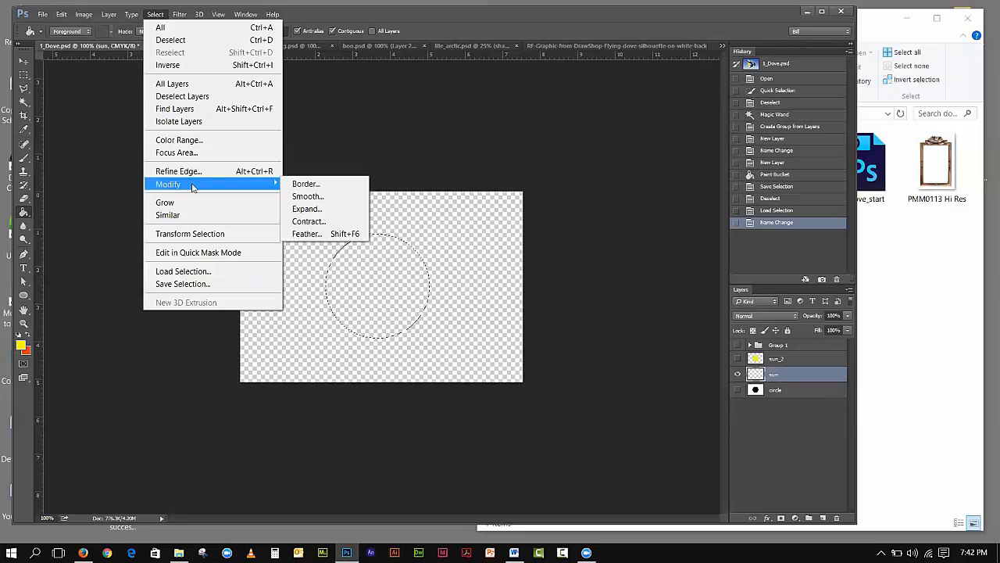
{"action": "left_click", "coordinate": [320, 233]}
{"action": "left_click_drag", "start_coordinate": [592, 174], "coordinate": [557, 233]}
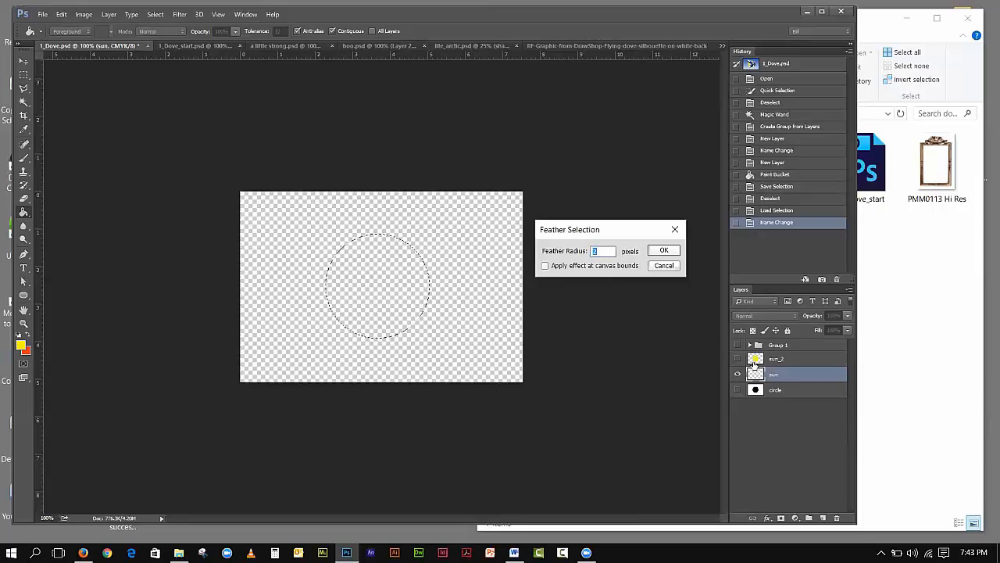
{"action": "left_click", "coordinate": [595, 250]}
{"action": "type", "text": "5"}
{"action": "left_click", "coordinate": [662, 254]}
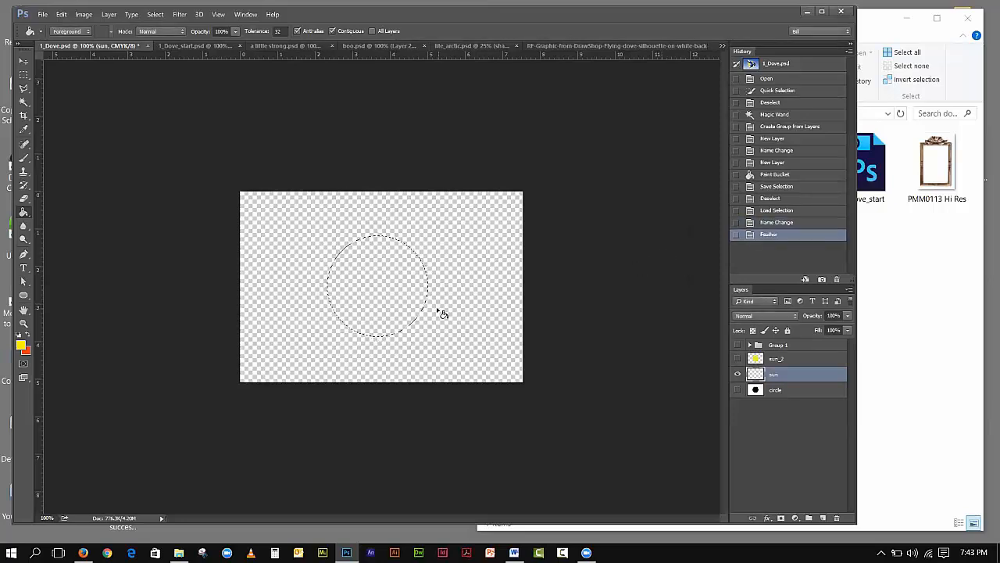
Fill the feathered selection on the sun layer with the yellow foreground colour and deselect it
{"action": "left_click", "coordinate": [379, 277]}
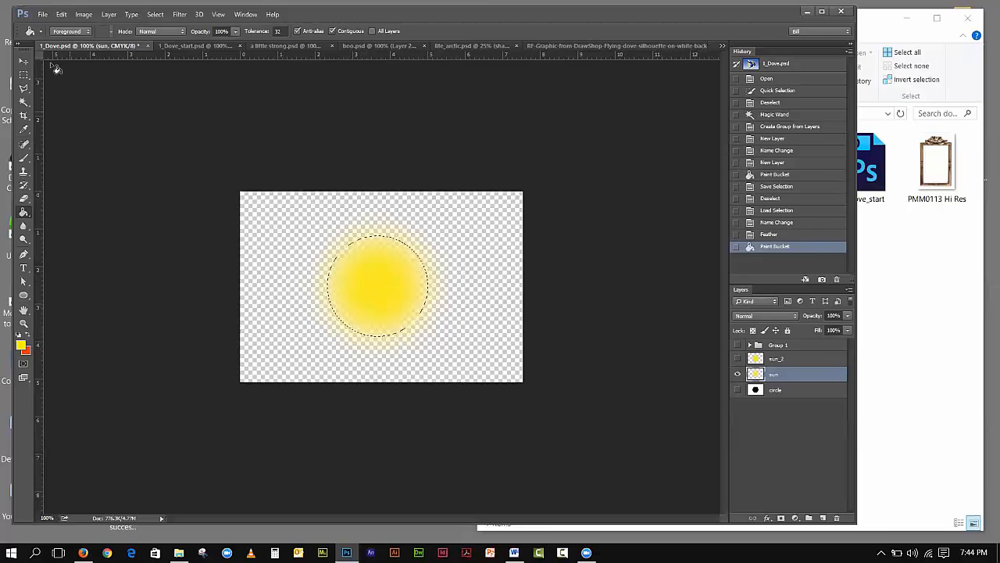
{"action": "left_click", "coordinate": [160, 18]}
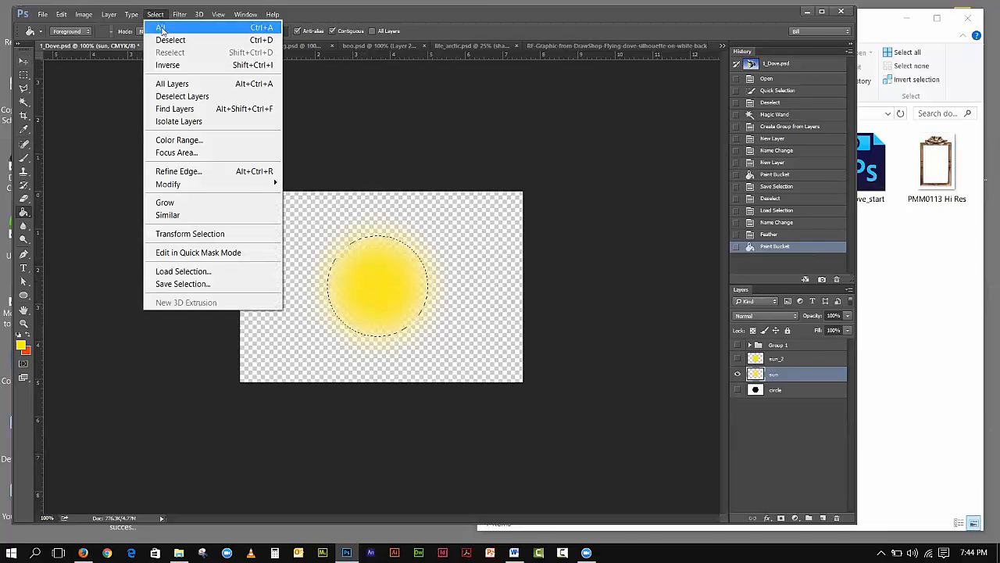
{"action": "left_click", "coordinate": [165, 37]}
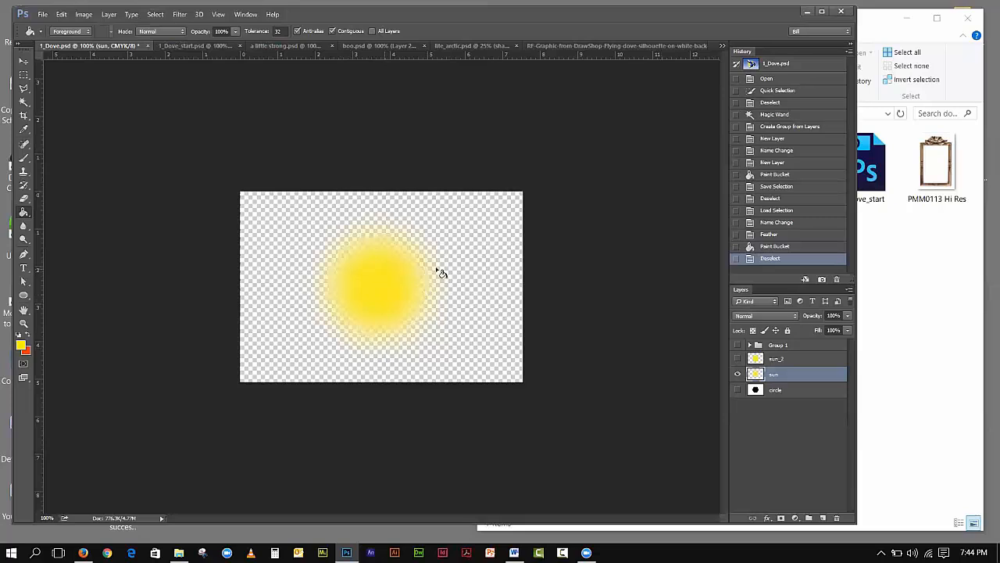
Load the saved "sun" channel as a new selection and compare it with the sun_2 and sun layers by toggling their visibility
{"action": "left_click", "coordinate": [738, 358]}
{"action": "left_click", "coordinate": [739, 358]}
{"action": "left_click", "coordinate": [156, 14]}
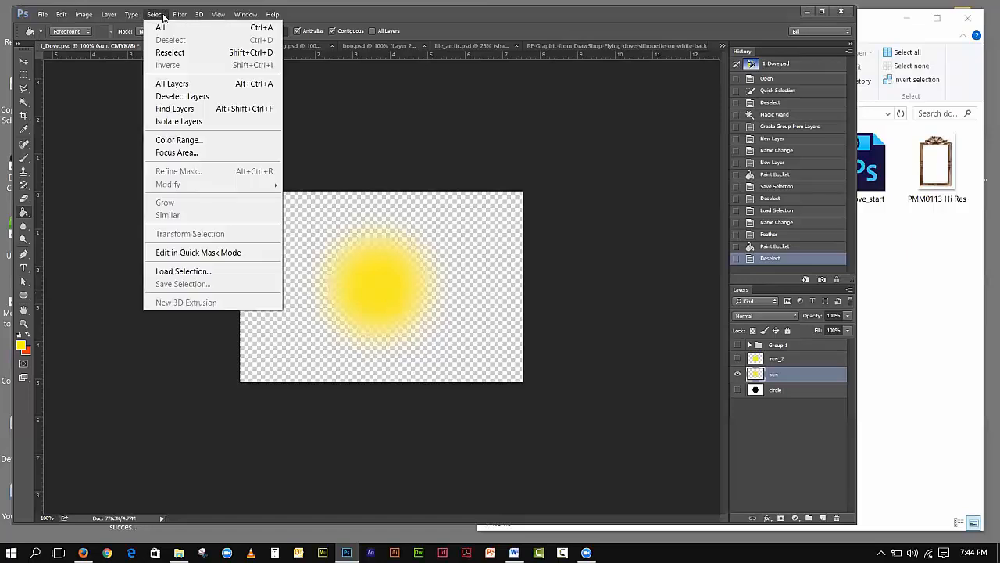
{"action": "left_click", "coordinate": [195, 271]}
{"action": "left_click", "coordinate": [624, 177]}
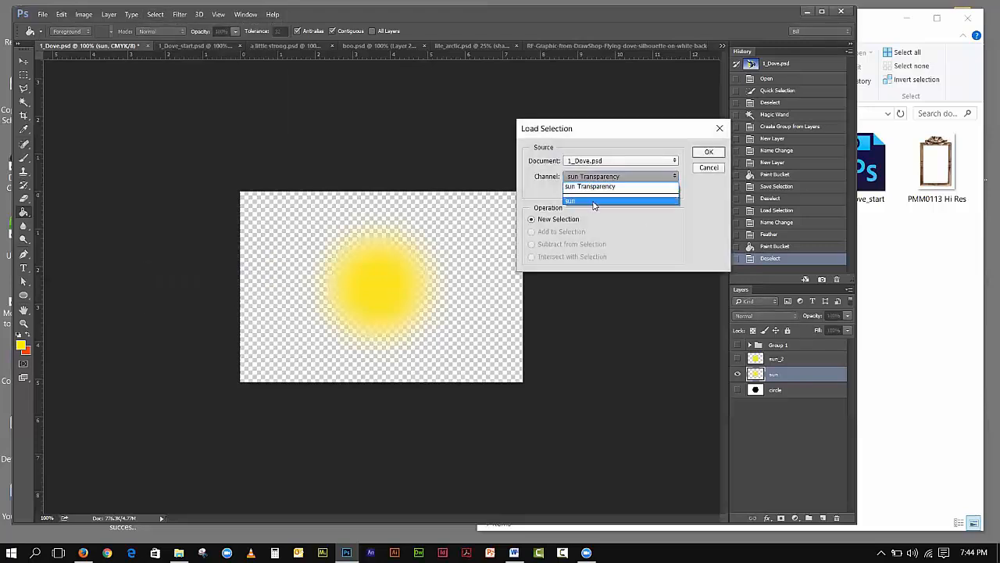
{"action": "left_click", "coordinate": [594, 202]}
{"action": "left_click", "coordinate": [707, 153]}
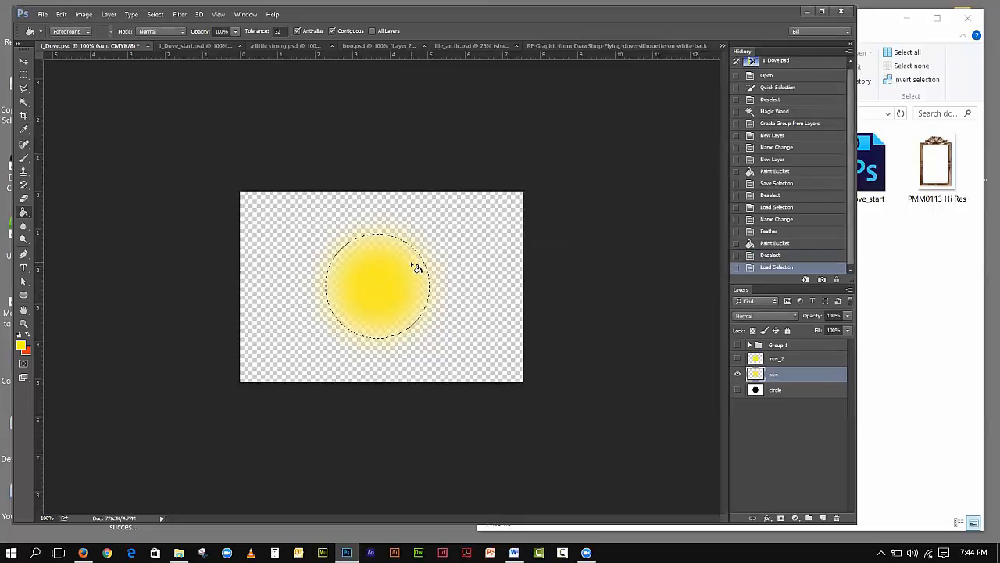
{"action": "left_click", "coordinate": [738, 359]}
{"action": "left_click", "coordinate": [737, 374]}
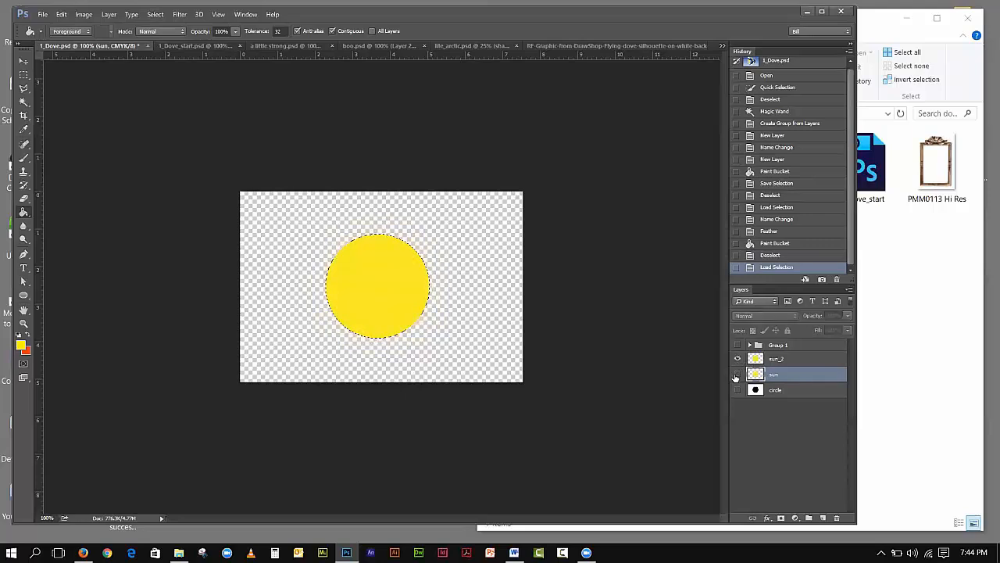
{"action": "left_click", "coordinate": [737, 359]}
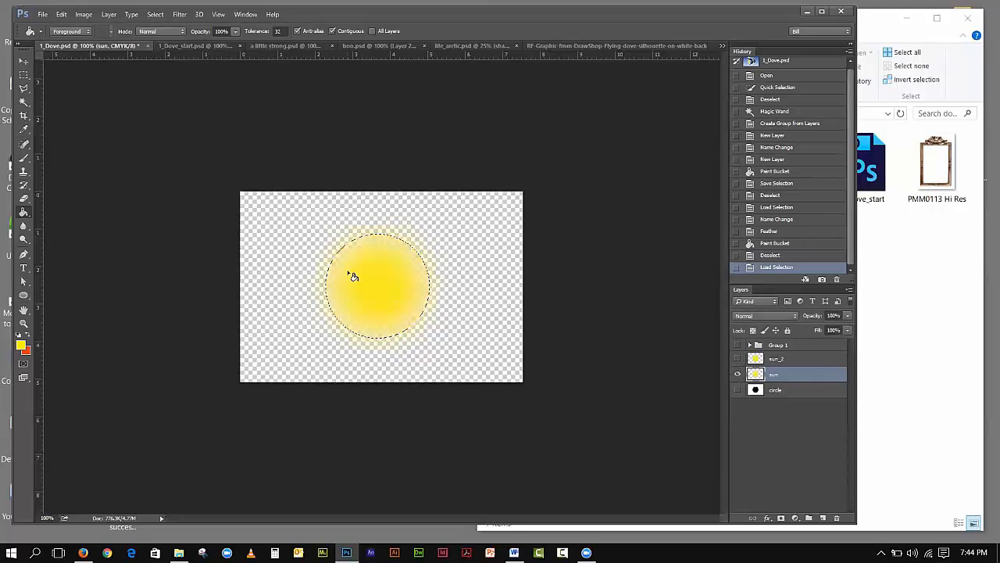
Feather the reloaded circular selection by 25 pixels and deselect it
{"action": "left_click", "coordinate": [150, 16]}
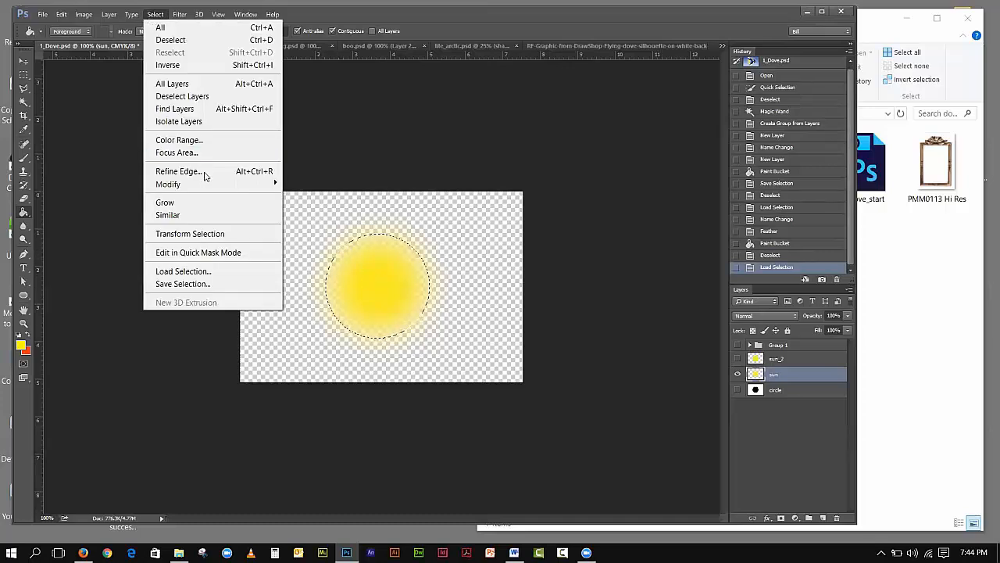
{"action": "mouse_move", "coordinate": [206, 185]}
{"action": "left_click", "coordinate": [307, 234]}
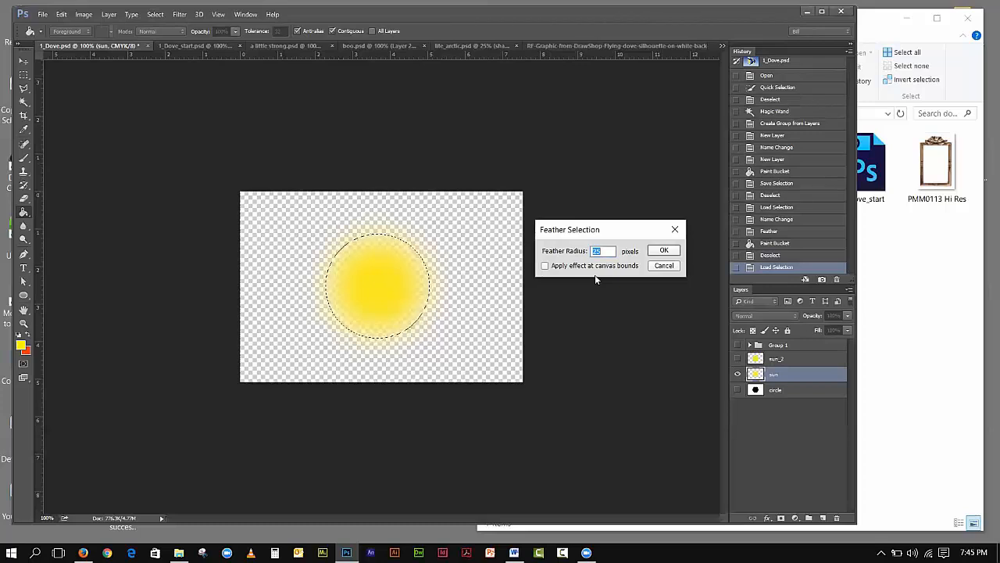
{"action": "left_click", "coordinate": [661, 252]}
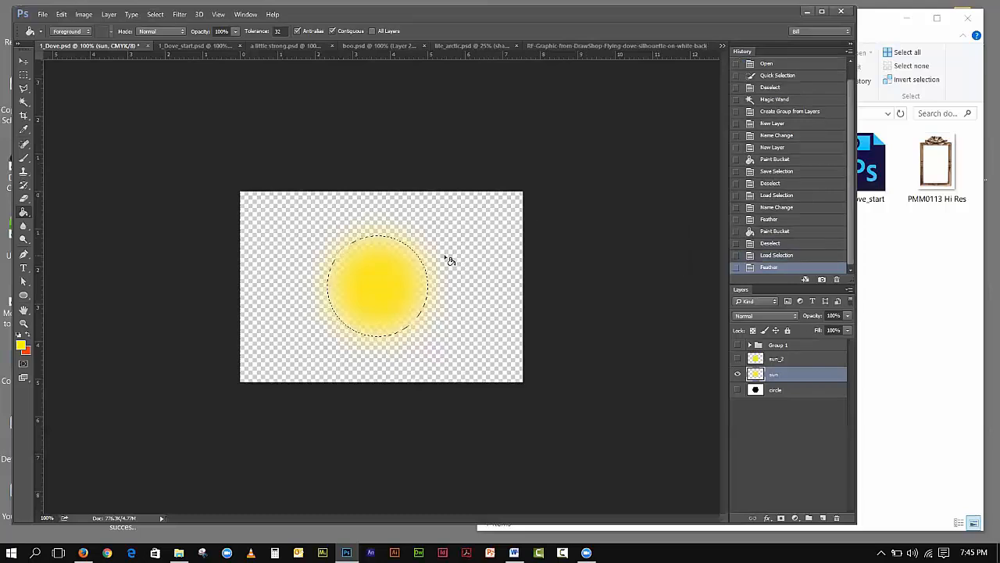
{"action": "left_click", "coordinate": [161, 16]}
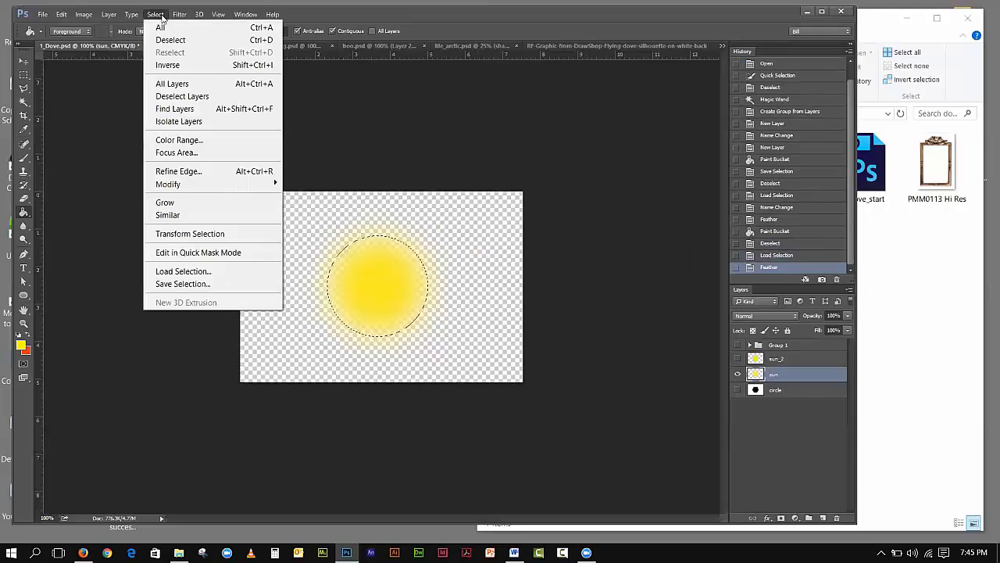
{"action": "left_click", "coordinate": [170, 40]}
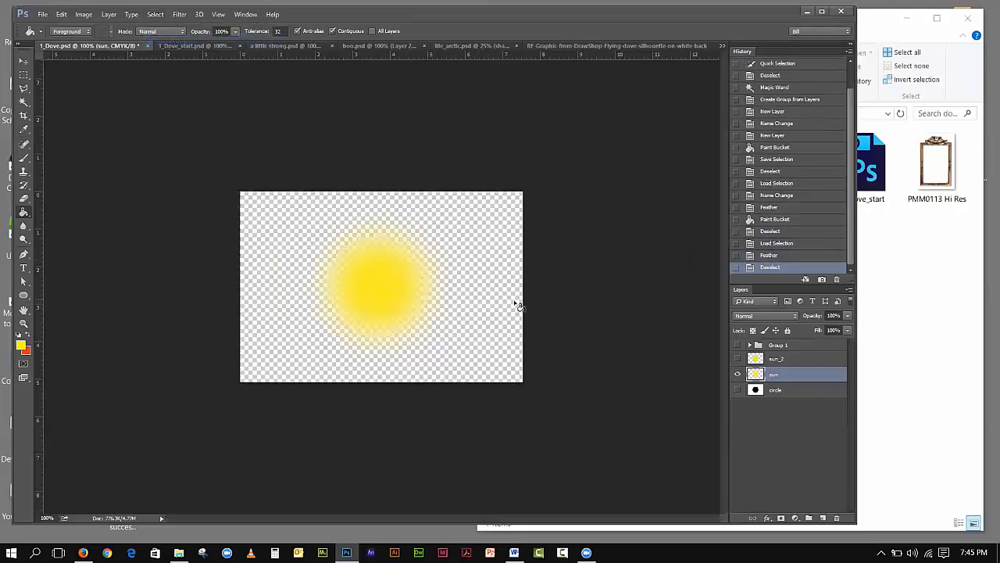
Hide the sun layer, show sun_2 and apply a Gaussian Blur with a 25-pixel radius to it
{"action": "left_click", "coordinate": [739, 374]}
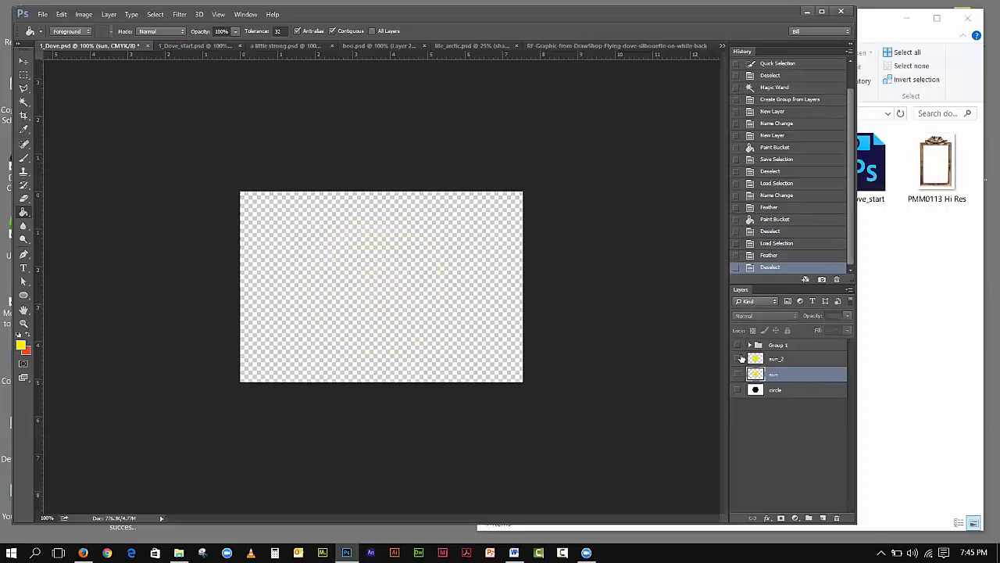
{"action": "left_click", "coordinate": [738, 358]}
{"action": "left_click", "coordinate": [775, 359]}
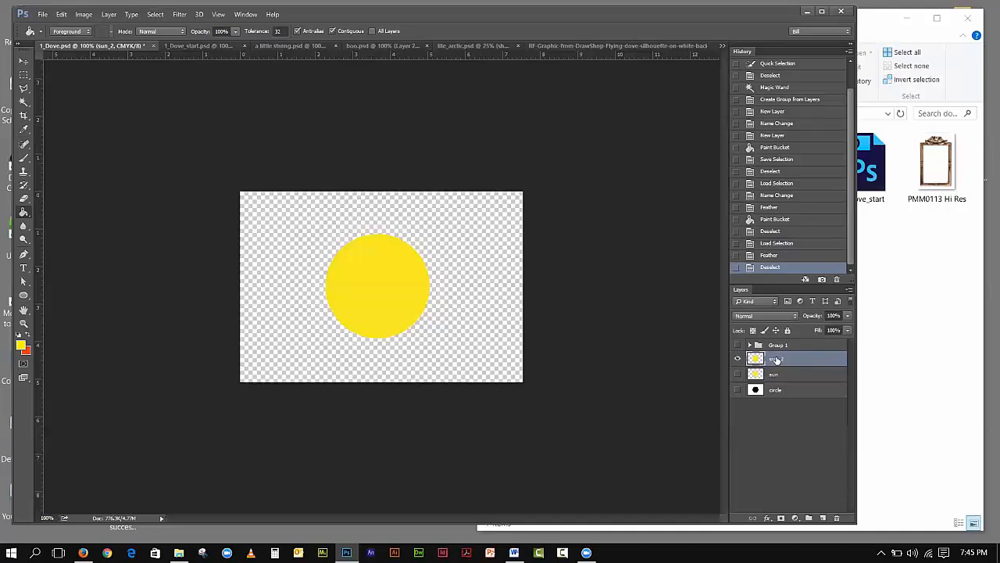
{"action": "left_click", "coordinate": [175, 16]}
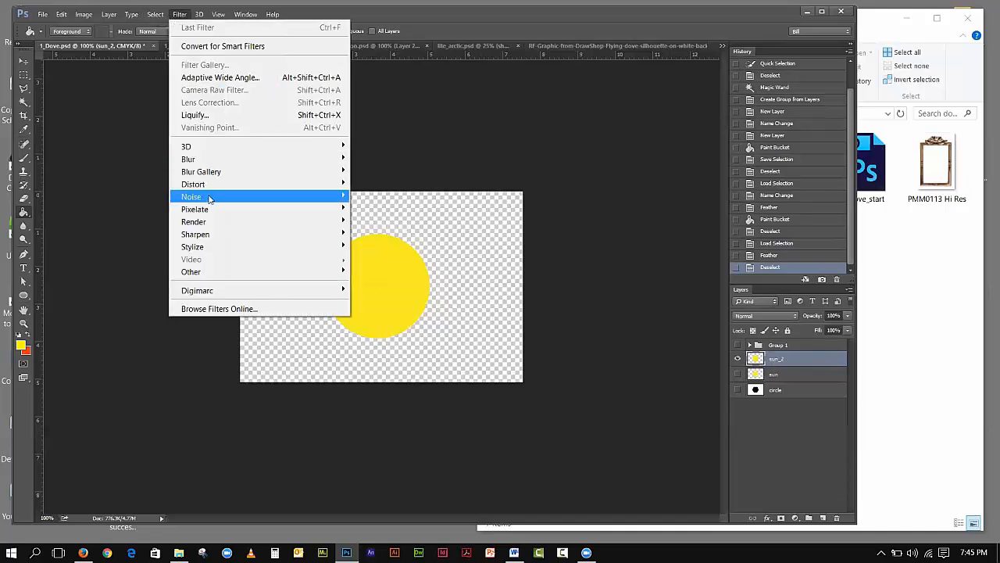
{"action": "mouse_move", "coordinate": [205, 161]}
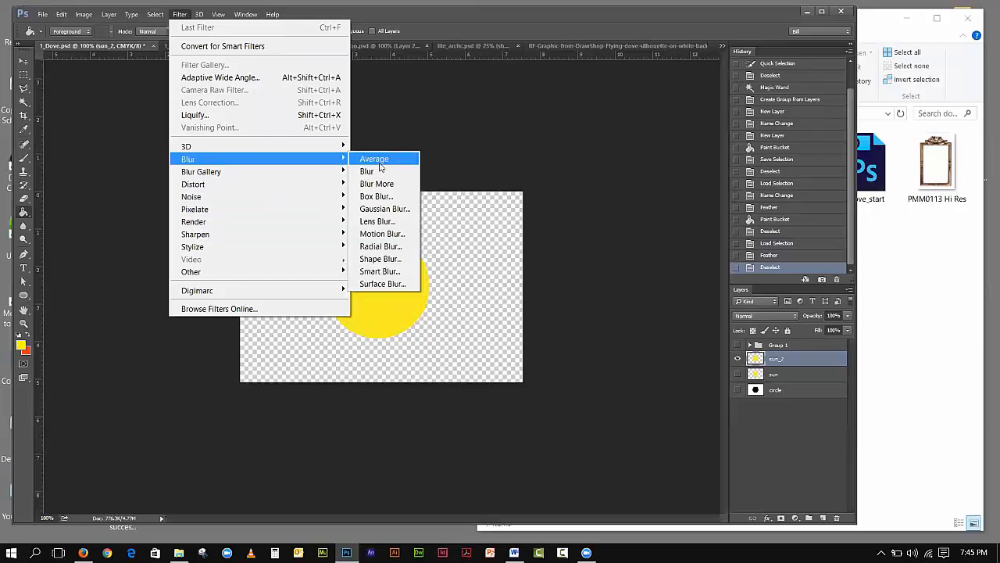
{"action": "left_click", "coordinate": [382, 209]}
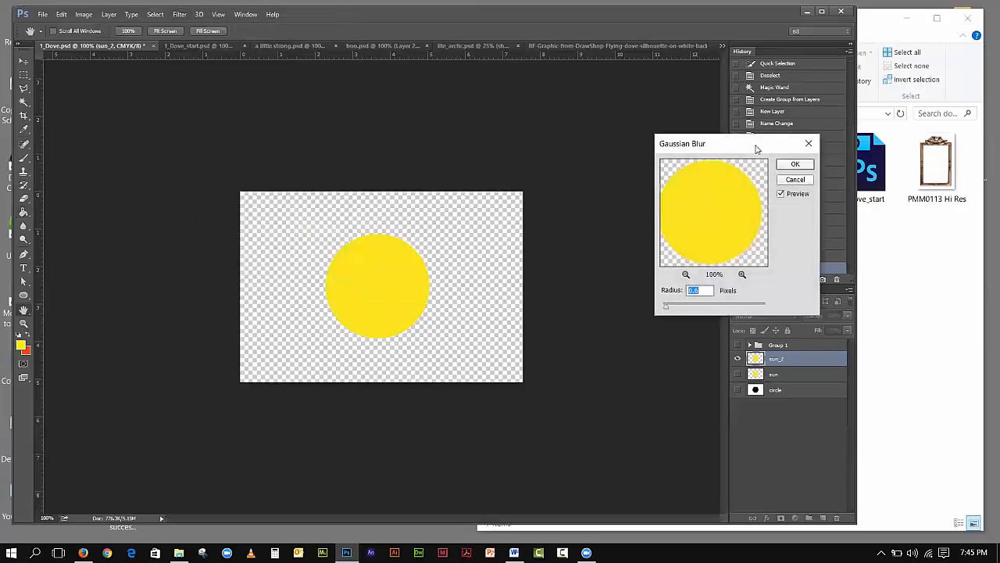
{"action": "left_click_drag", "start_coordinate": [757, 149], "coordinate": [640, 140]}
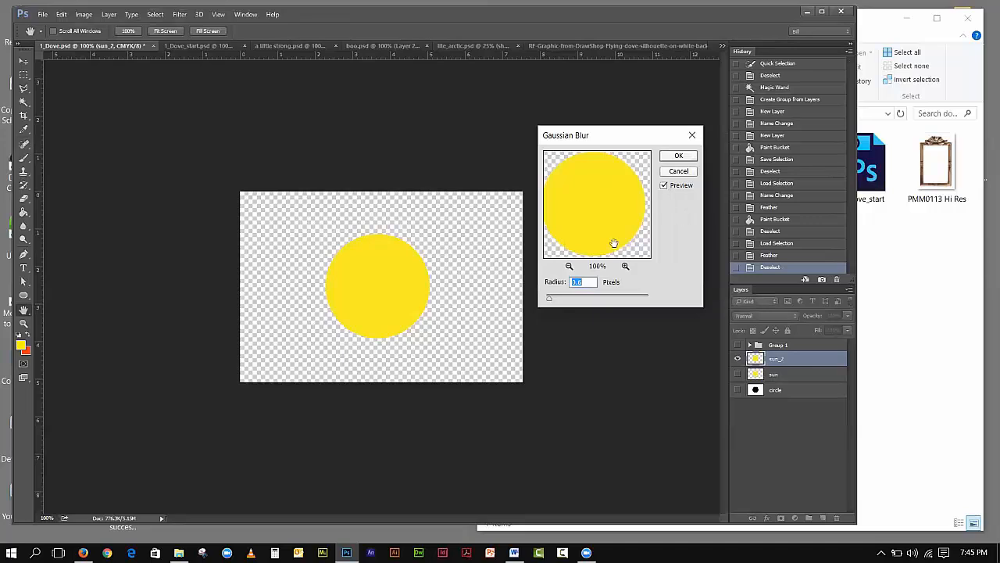
{"action": "left_click_drag", "start_coordinate": [549, 299], "coordinate": [594, 302]}
{"action": "left_click", "coordinate": [686, 156]}
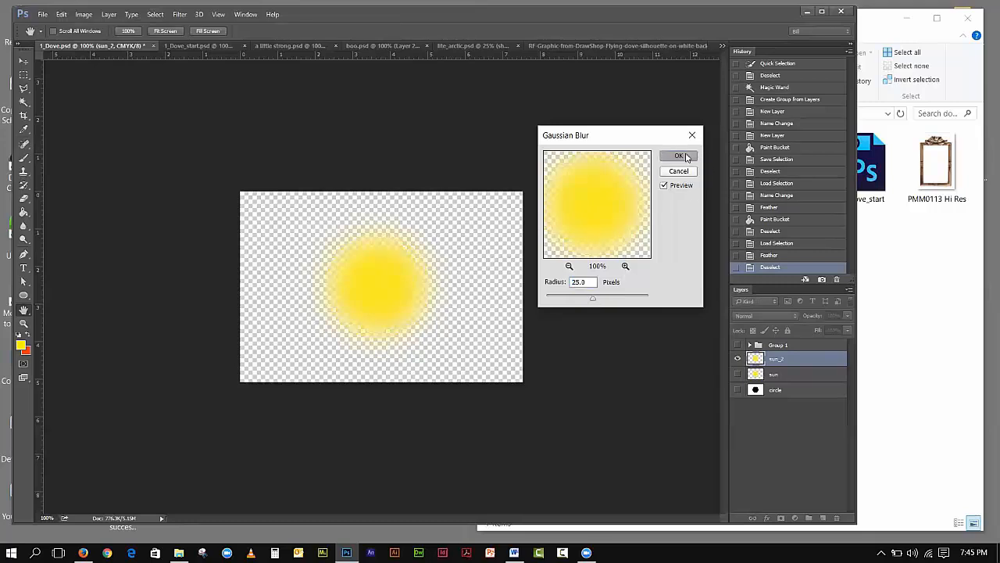
Compare the blurred sun_2 layer with the feathered sun layer by toggling their visibility, leaving only sun_2 shown
{"action": "left_click", "coordinate": [738, 359]}
{"action": "left_click", "coordinate": [738, 373]}
{"action": "left_click", "coordinate": [738, 358]}
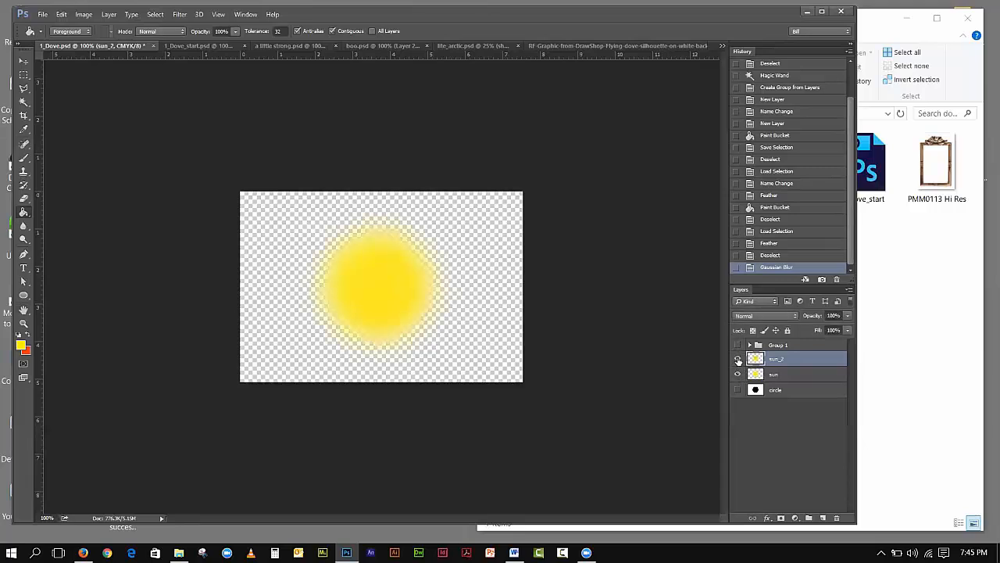
{"action": "left_click", "coordinate": [738, 375]}
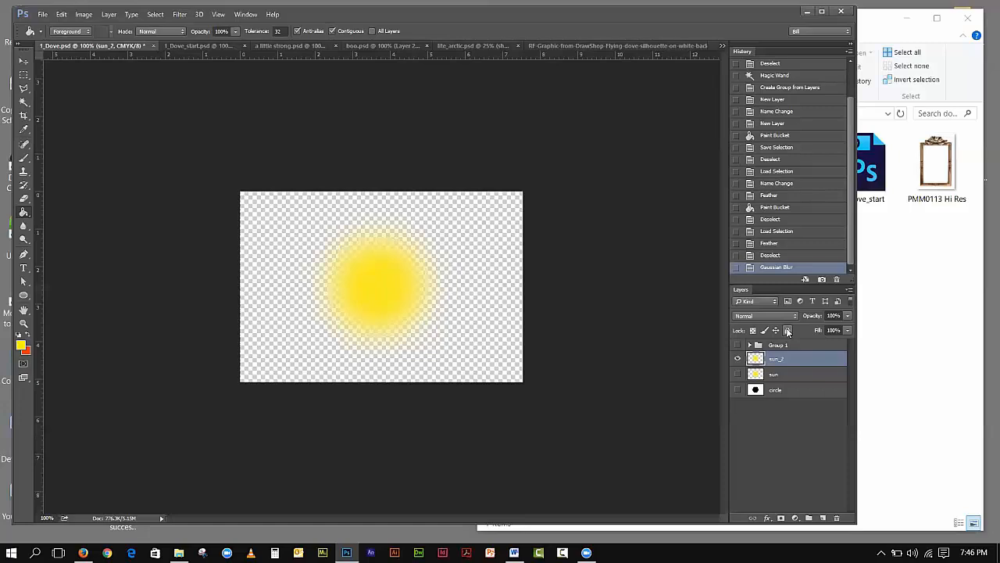
{"action": "left_click", "coordinate": [737, 359]}
{"action": "left_click", "coordinate": [737, 373]}
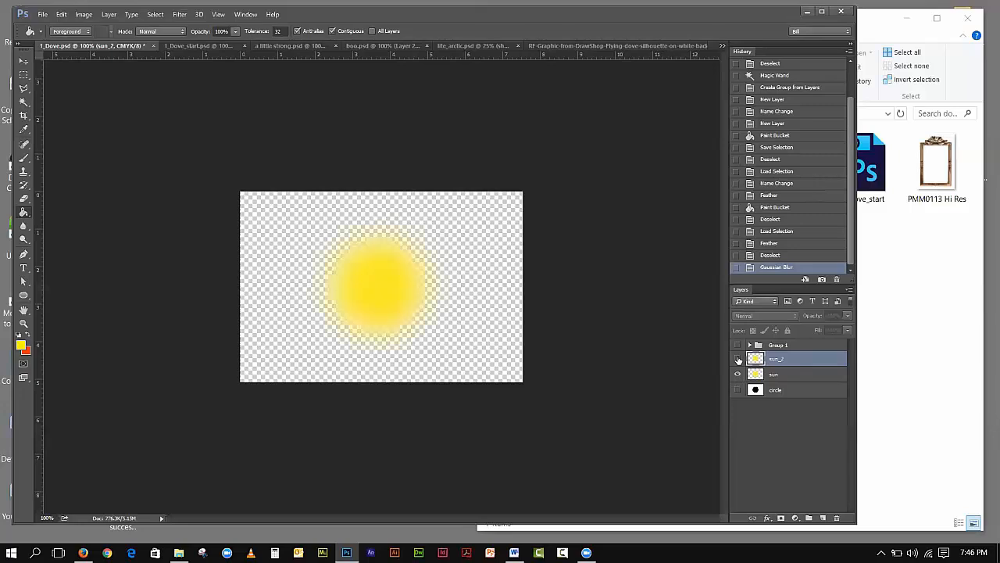
{"action": "left_click", "coordinate": [738, 359]}
{"action": "left_click", "coordinate": [738, 374]}
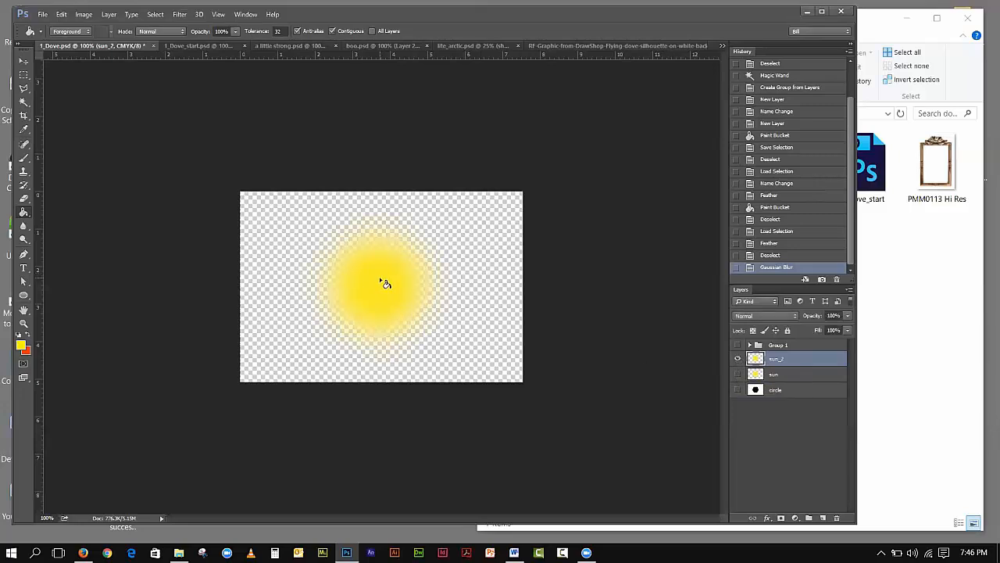
Add a new layer directly above the circle layer and set the foreground color to light blue (#c0f0fb)
{"action": "left_click", "coordinate": [799, 391]}
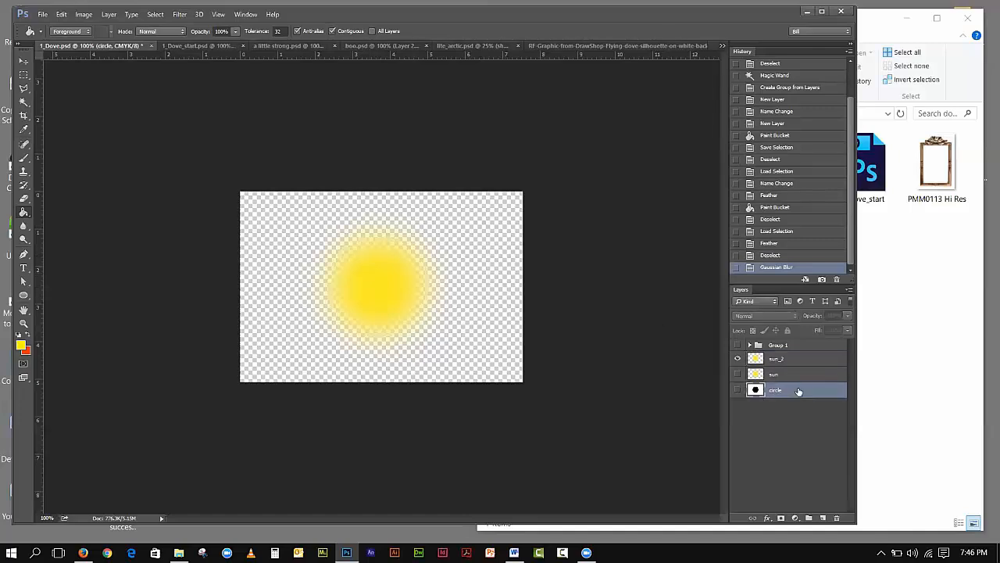
{"action": "left_click", "coordinate": [822, 518]}
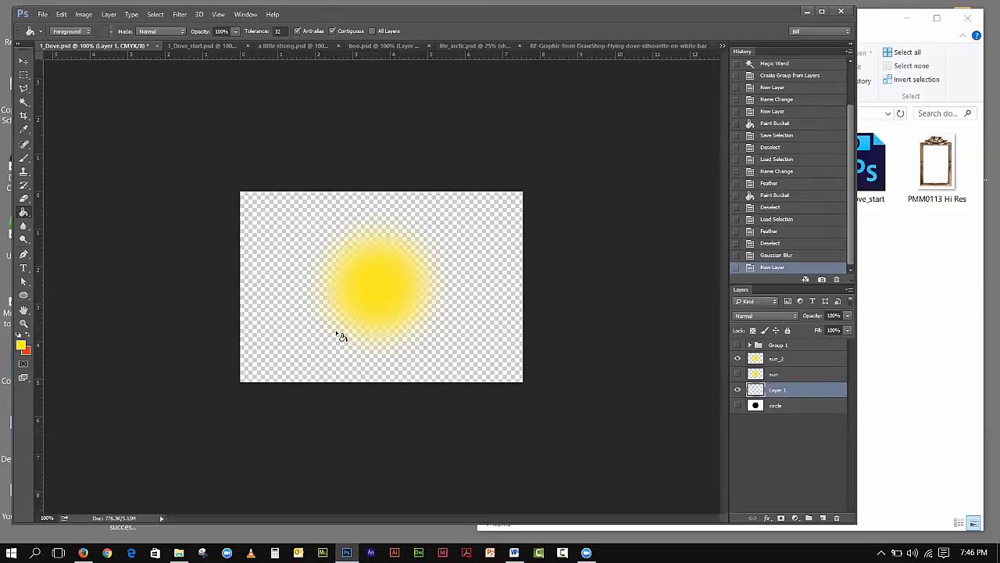
{"action": "left_click", "coordinate": [21, 345]}
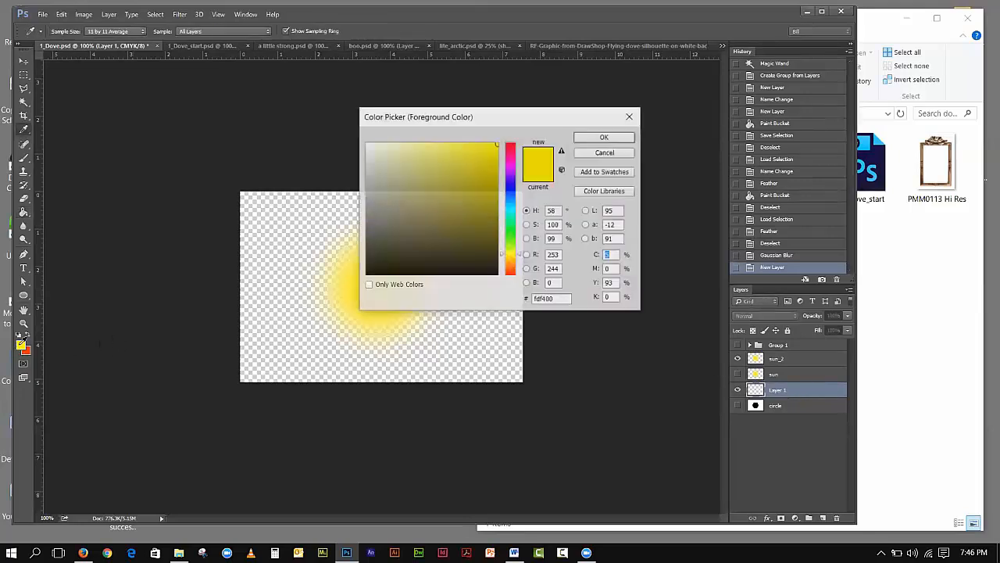
{"action": "left_click", "coordinate": [504, 203]}
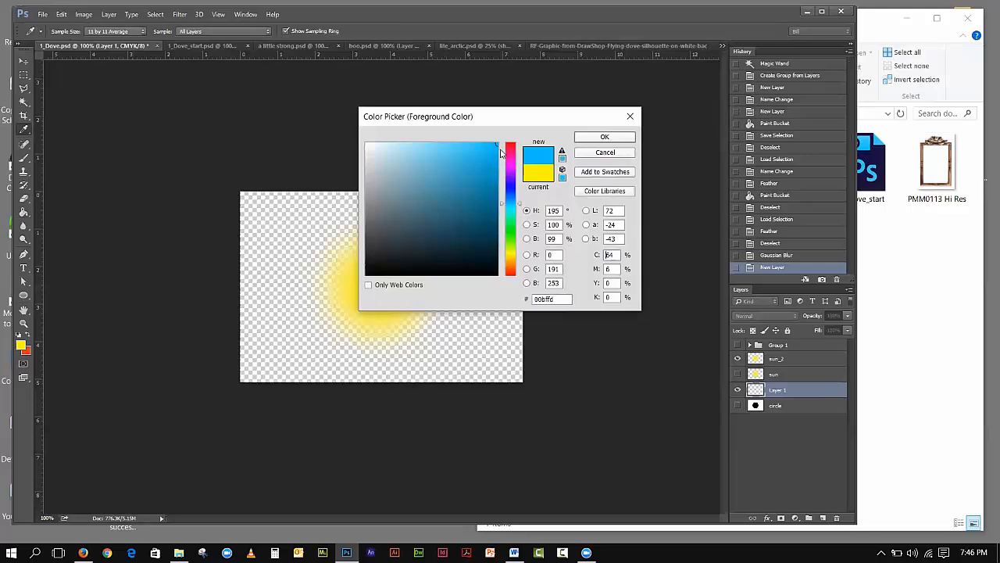
{"action": "left_click_drag", "start_coordinate": [497, 146], "coordinate": [417, 143]}
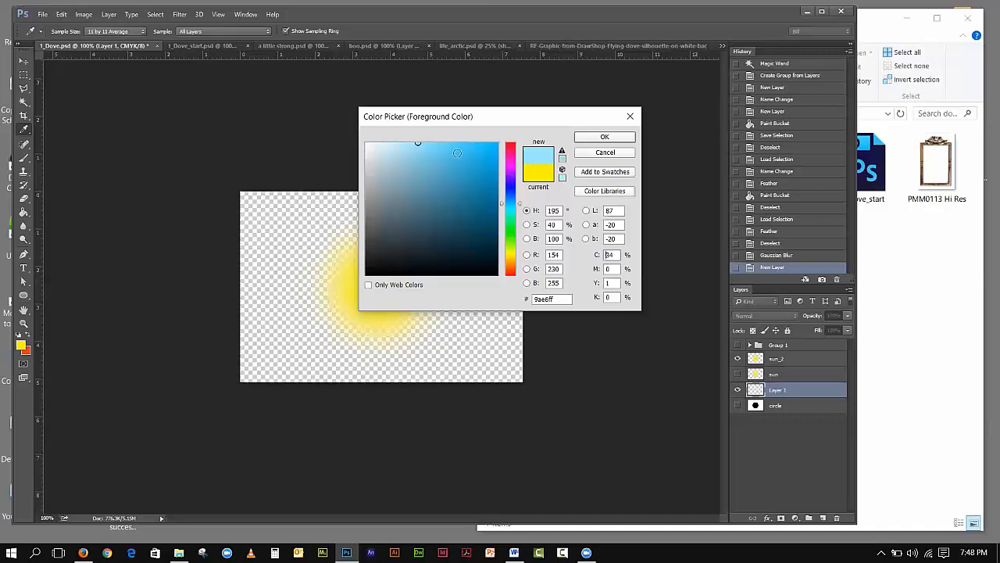
{"action": "left_click_drag", "start_coordinate": [418, 144], "coordinate": [404, 144]}
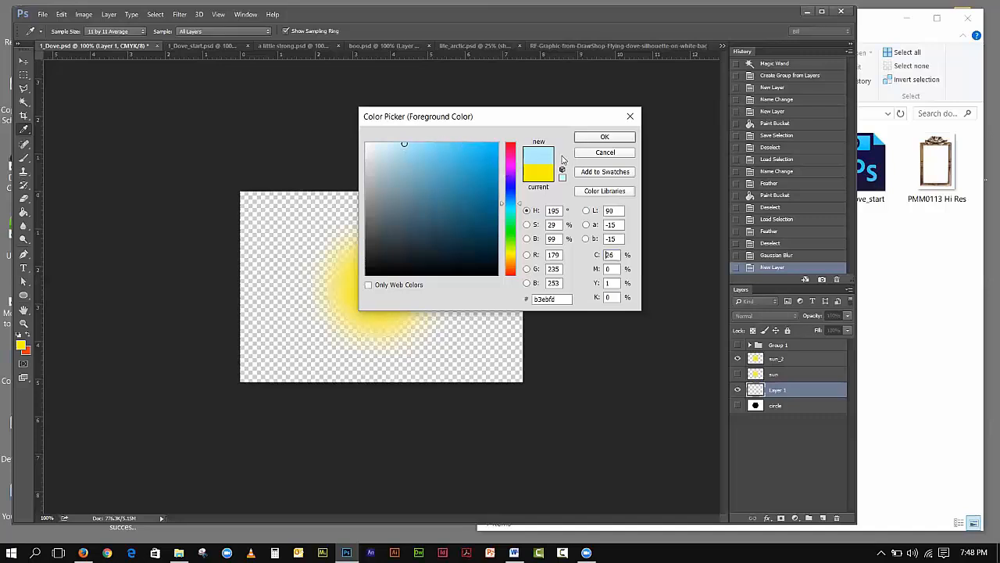
{"action": "mouse_move", "coordinate": [402, 144]}
{"action": "left_mouse_down"}
{"action": "mouse_move", "coordinate": [382, 142]}
{"action": "mouse_move", "coordinate": [427, 142]}
{"action": "mouse_move", "coordinate": [397, 143]}
{"action": "left_mouse_up"}
{"action": "left_click", "coordinate": [561, 161]}
{"action": "left_click", "coordinate": [561, 179]}
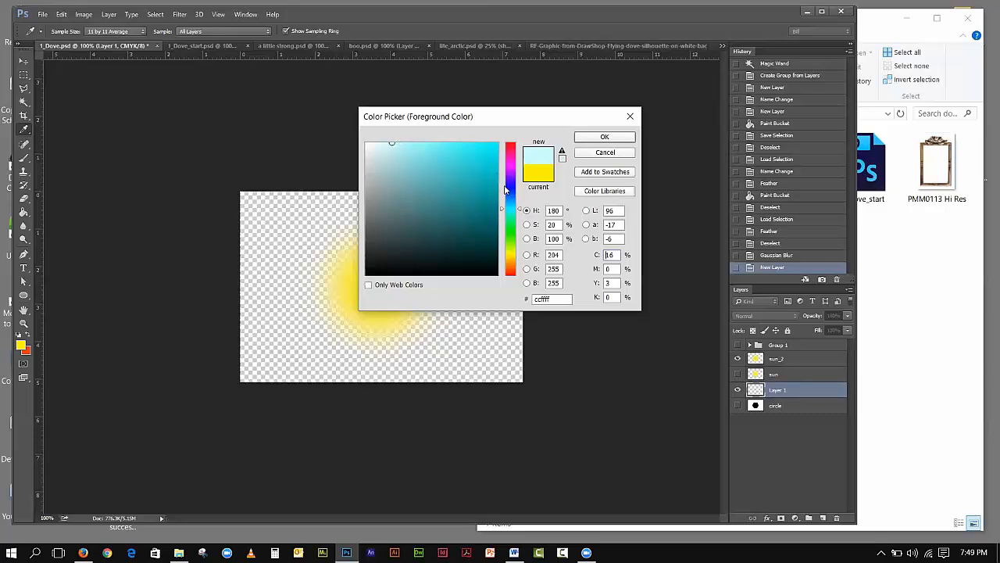
{"action": "left_click", "coordinate": [562, 169]}
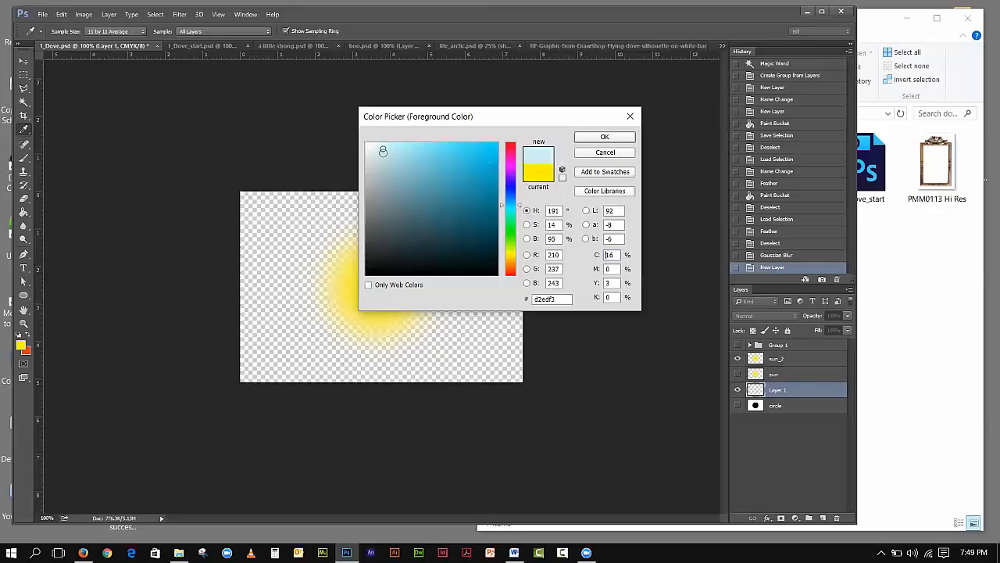
{"action": "left_click_drag", "start_coordinate": [382, 147], "coordinate": [396, 144]}
{"action": "left_click", "coordinate": [630, 138]}
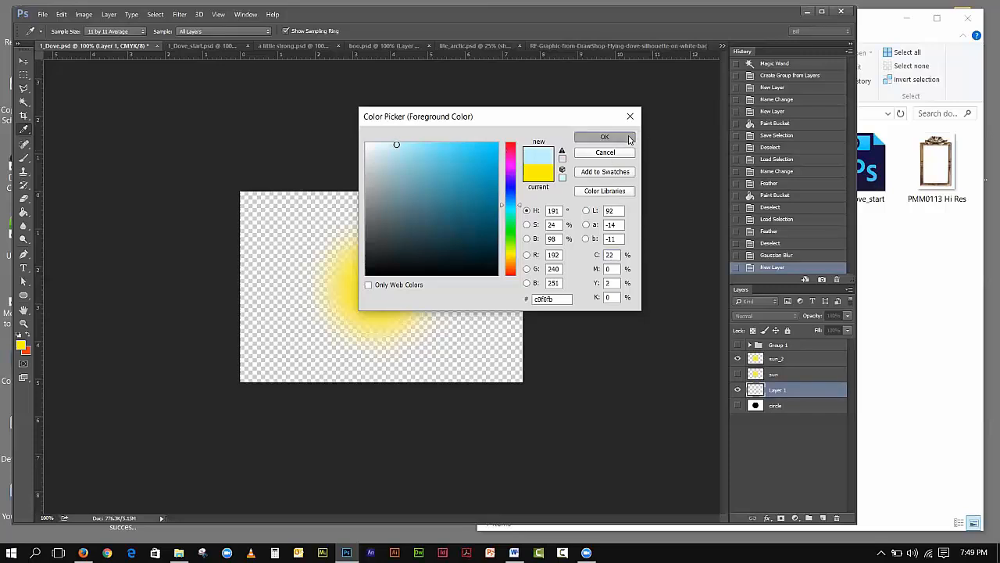
Rename the new layer sky_1 and fill it with the light blue foreground color using the Paint Bucket
{"action": "double_click", "coordinate": [801, 389]}
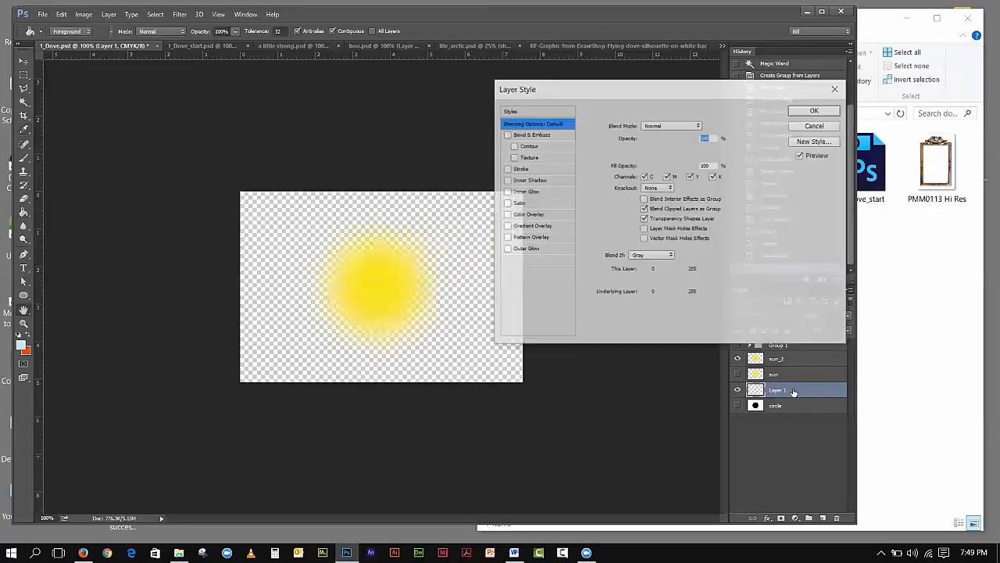
{"action": "left_click", "coordinate": [801, 127]}
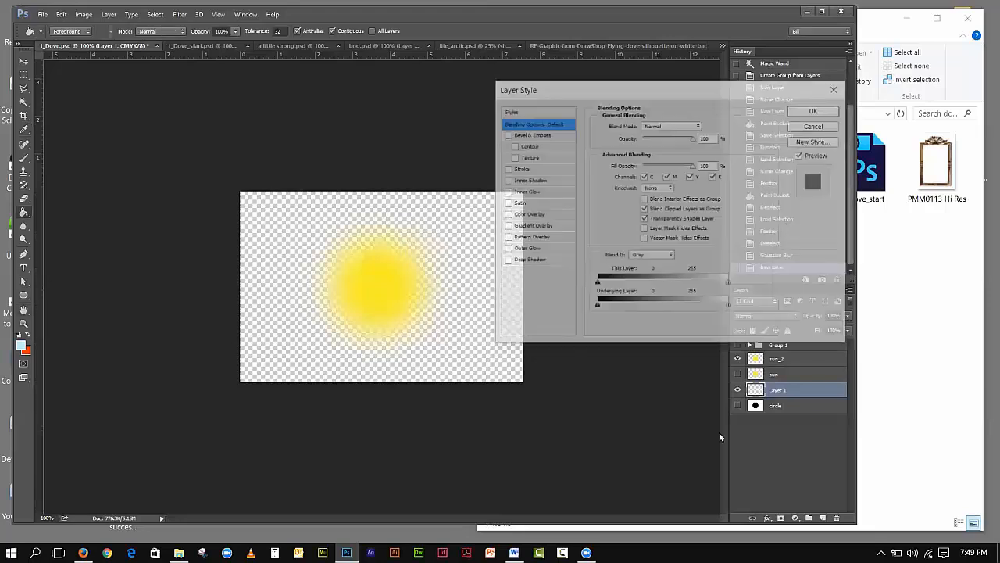
{"action": "double_click", "coordinate": [776, 390]}
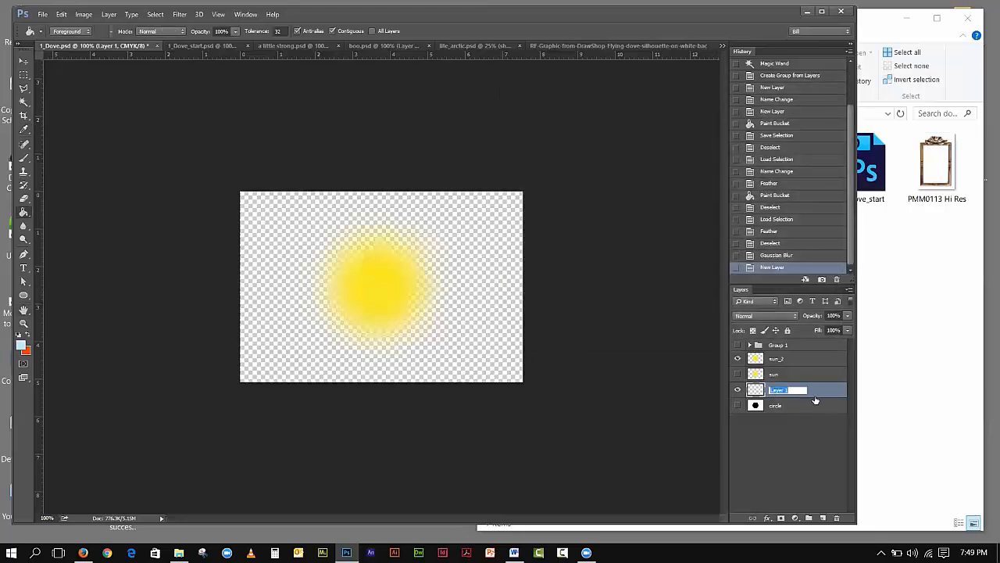
{"action": "type", "text": "sky_1"}
{"action": "left_click", "coordinate": [789, 425]}
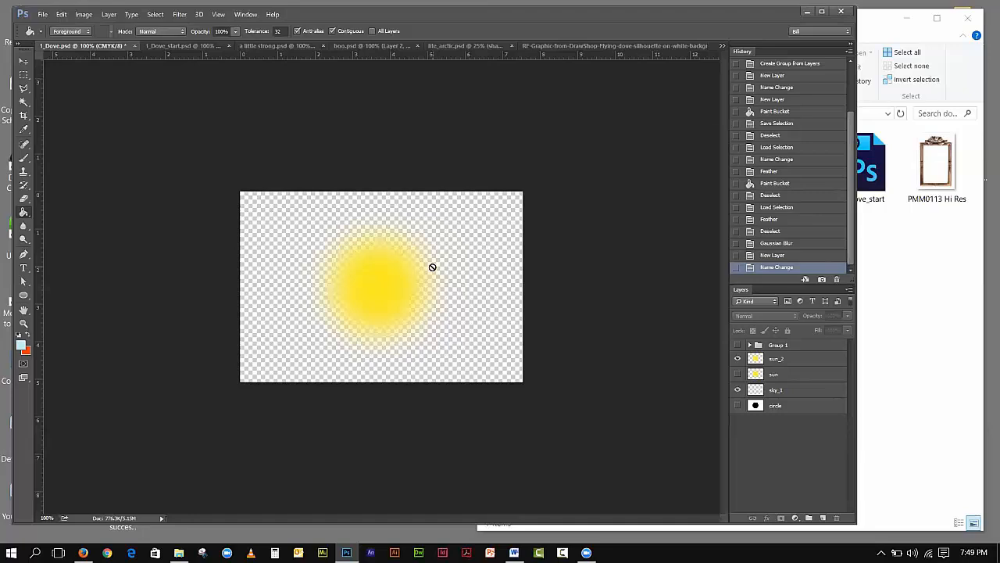
{"action": "left_click", "coordinate": [756, 388]}
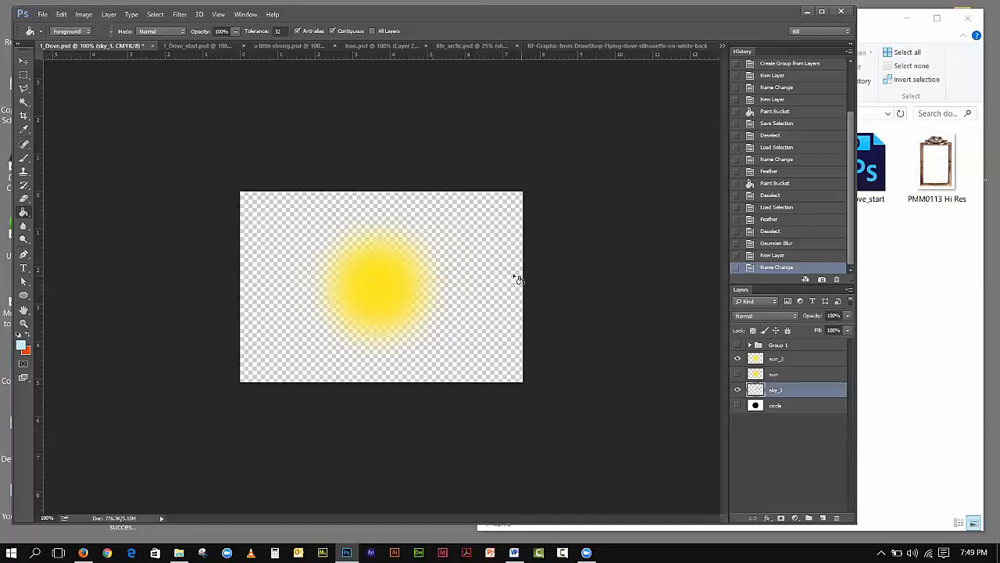
{"action": "left_click", "coordinate": [490, 272]}
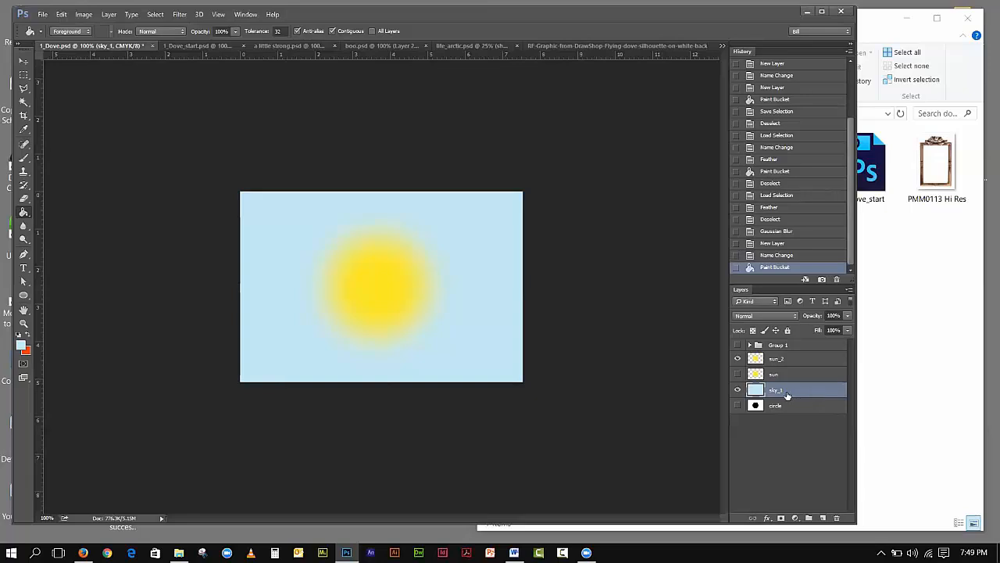
Compare the blurred sun with and without the light blue background by toggling sky_1's visibility, leaving the layer shown
{"action": "left_click", "coordinate": [738, 390]}
{"action": "left_click", "coordinate": [737, 390]}
{"action": "left_click", "coordinate": [738, 390]}
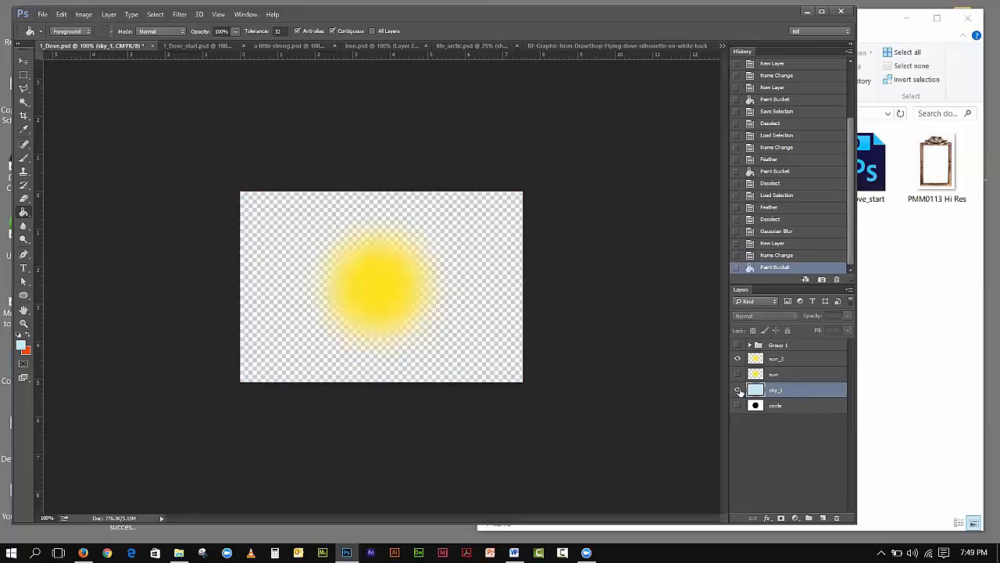
{"action": "left_click", "coordinate": [738, 390]}
{"action": "left_click", "coordinate": [738, 390]}
{"action": "left_click", "coordinate": [737, 391]}
{"action": "left_click", "coordinate": [738, 391]}
{"action": "left_click", "coordinate": [737, 391]}
{"action": "left_click", "coordinate": [738, 391]}
{"action": "left_click", "coordinate": [738, 391]}
Compare the feathered sun and blurred sun_2 layers against the light blue sky, leaving only sun_2 shown
{"action": "left_click", "coordinate": [738, 375]}
{"action": "left_click", "coordinate": [737, 359]}
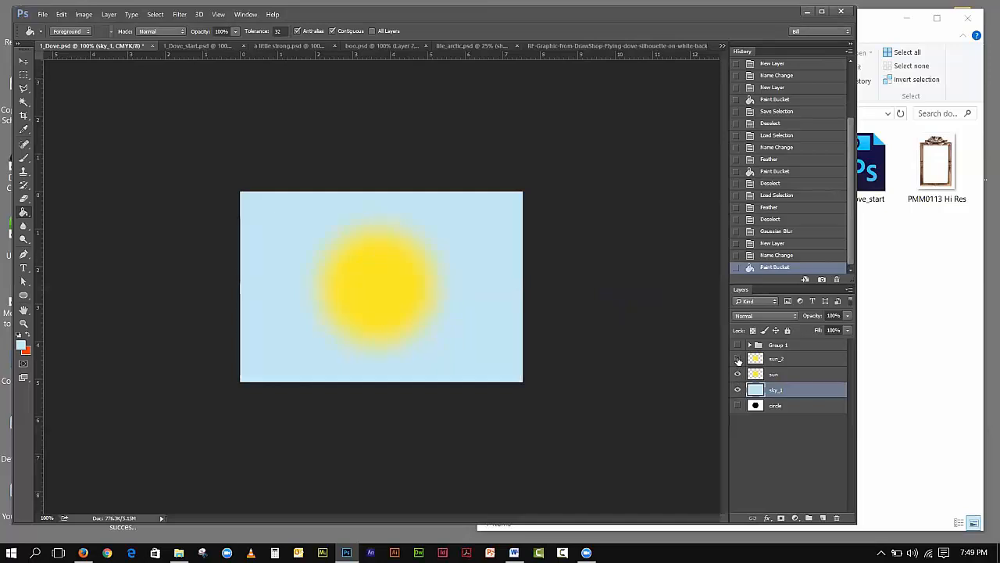
{"action": "left_click", "coordinate": [737, 375]}
{"action": "left_click", "coordinate": [738, 358]}
{"action": "left_click", "coordinate": [738, 359]}
{"action": "left_click", "coordinate": [735, 375]}
{"action": "left_click", "coordinate": [738, 358]}
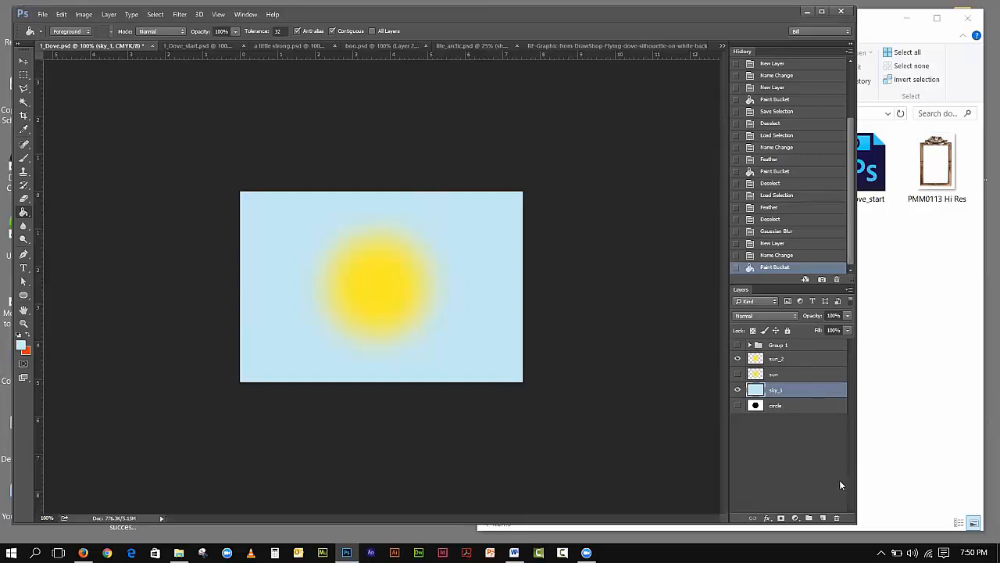
Add another new layer above sky_1 and name it sky_2
{"action": "left_click", "coordinate": [821, 519]}
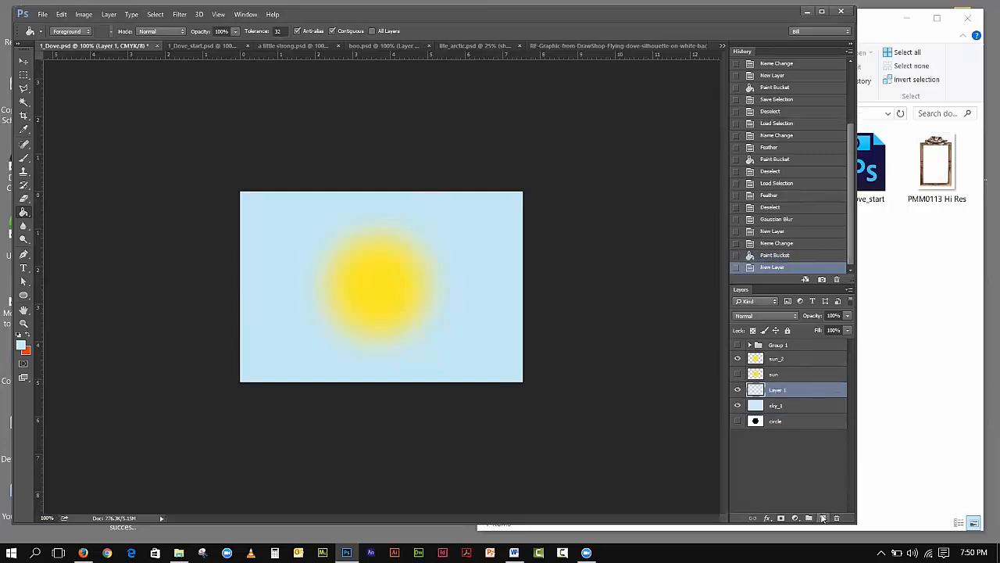
{"action": "double_click", "coordinate": [775, 389]}
{"action": "type", "text": "sky_2"}
{"action": "key", "text": "Return"}
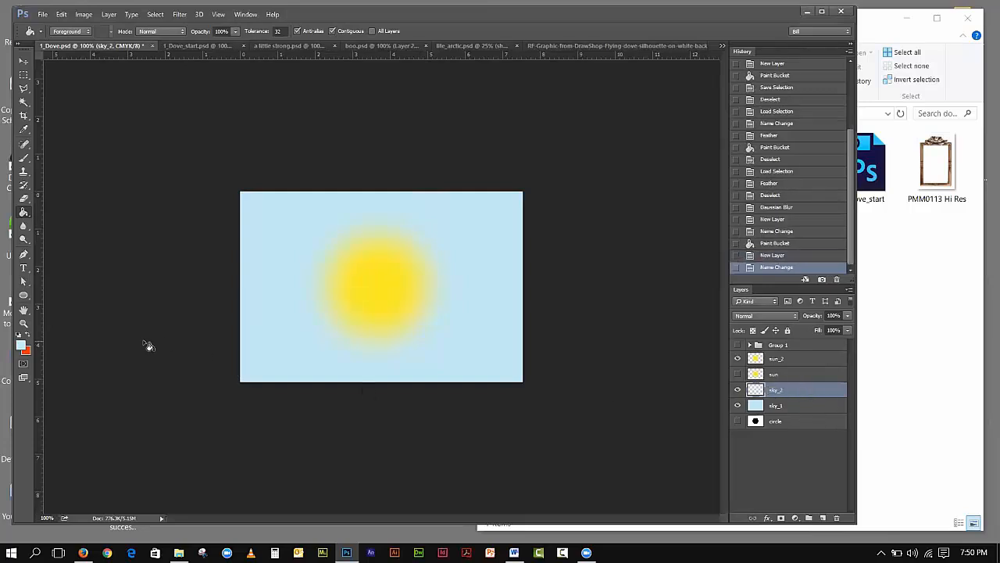
Set the foreground color to a deeper sky blue (#3ac7e8) and fill the sky_2 layer with it
{"action": "left_click", "coordinate": [23, 345]}
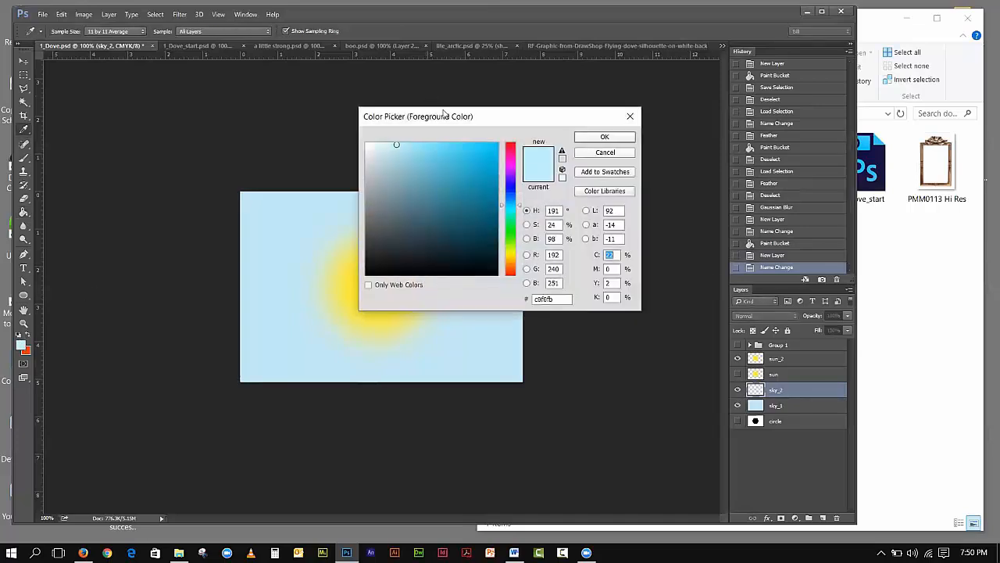
{"action": "left_click_drag", "start_coordinate": [426, 116], "coordinate": [558, 106]}
{"action": "mouse_move", "coordinate": [527, 136]}
{"action": "left_mouse_down"}
{"action": "mouse_move", "coordinate": [623, 166]}
{"action": "mouse_move", "coordinate": [640, 138]}
{"action": "mouse_move", "coordinate": [634, 156]}
{"action": "mouse_move", "coordinate": [587, 147]}
{"action": "mouse_move", "coordinate": [596, 145]}
{"action": "left_mouse_up"}
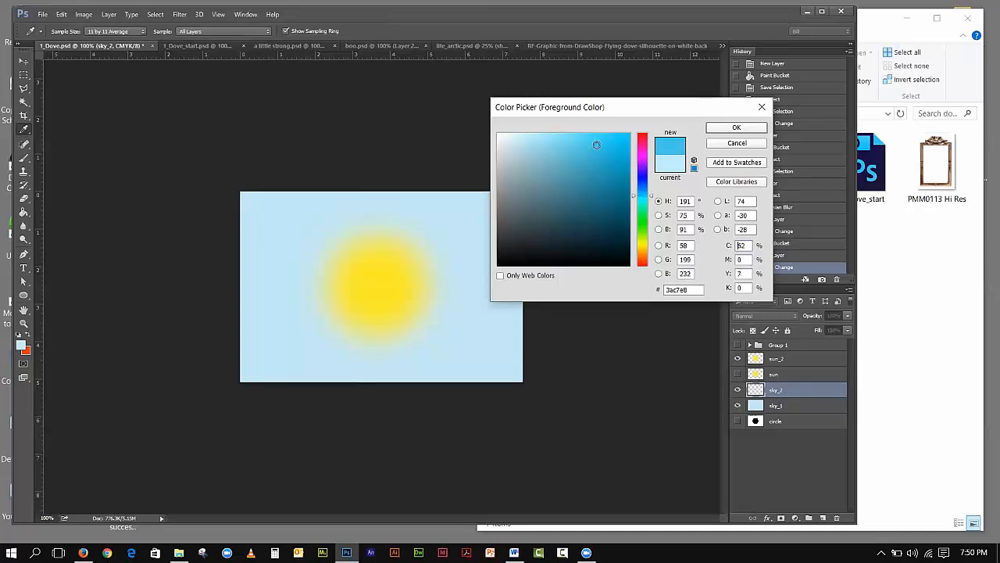
{"action": "left_click", "coordinate": [735, 129]}
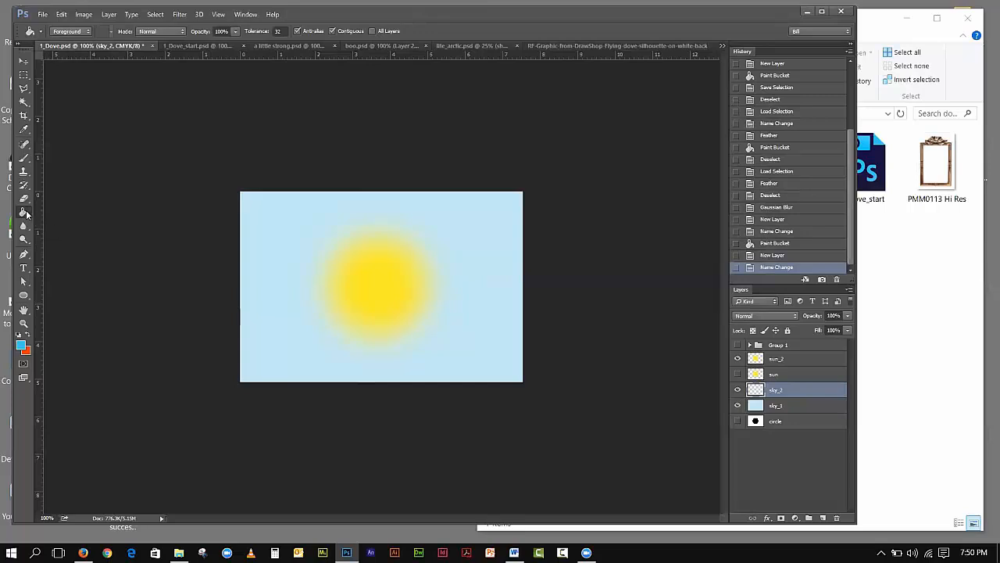
{"action": "left_click", "coordinate": [283, 217]}
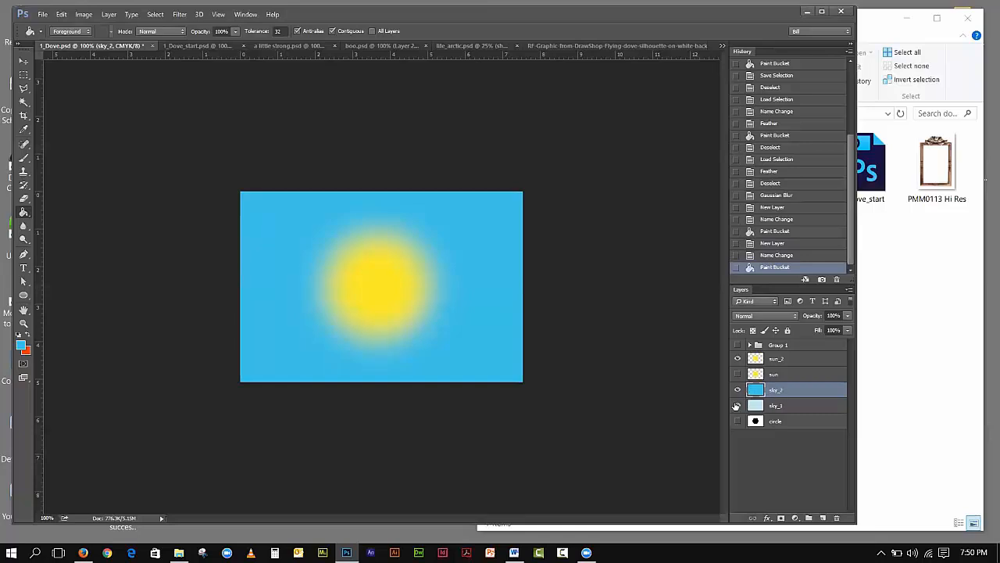
Compare the light and deeper blue skies by toggling sky_2's visibility, leaving it shown
{"action": "left_click", "coordinate": [736, 391]}
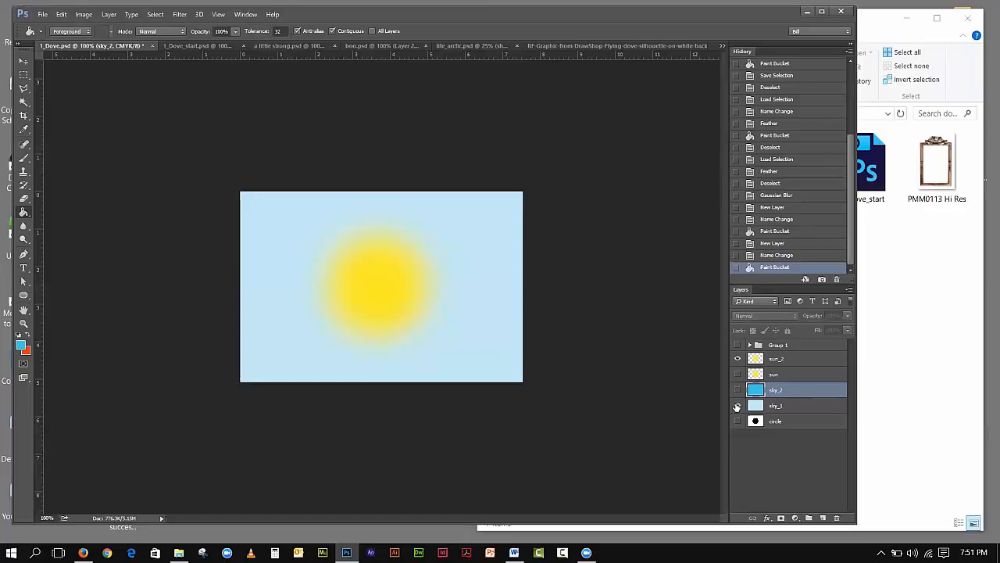
{"action": "left_click", "coordinate": [737, 389]}
{"action": "left_click", "coordinate": [737, 390]}
{"action": "left_click", "coordinate": [737, 390]}
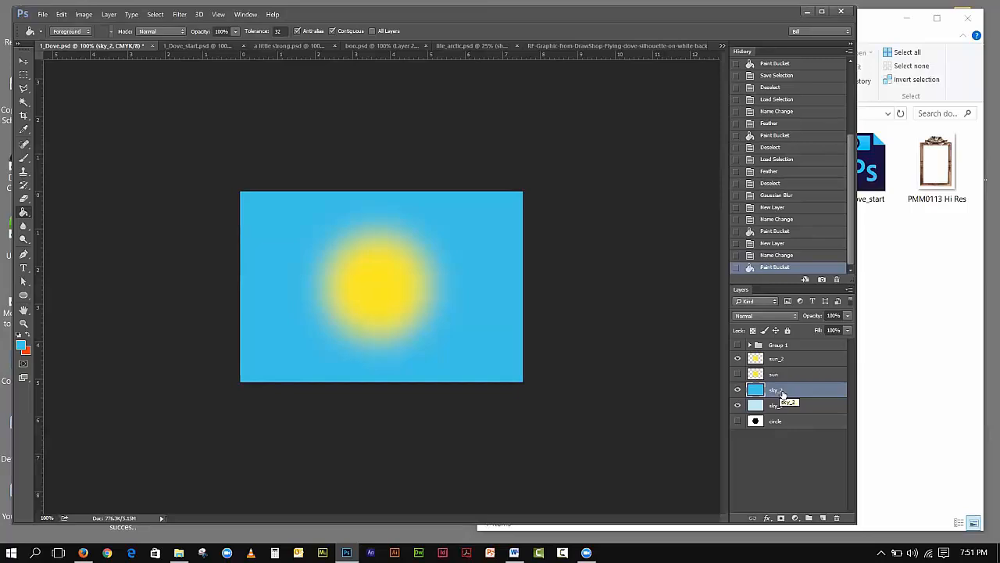
Add a layer mask to sky_2 and try a radial gradient, replacing it with a black-to-white linear gradient from the canvas's bottom edge upward
{"action": "left_click", "coordinate": [781, 518]}
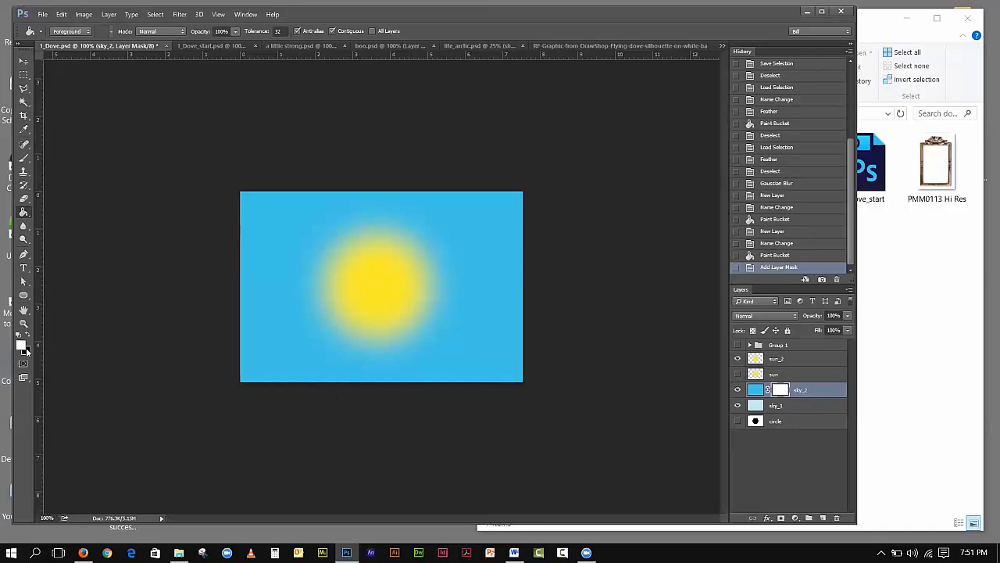
{"action": "key", "text": "d"}
{"action": "left_click", "coordinate": [26, 216]}
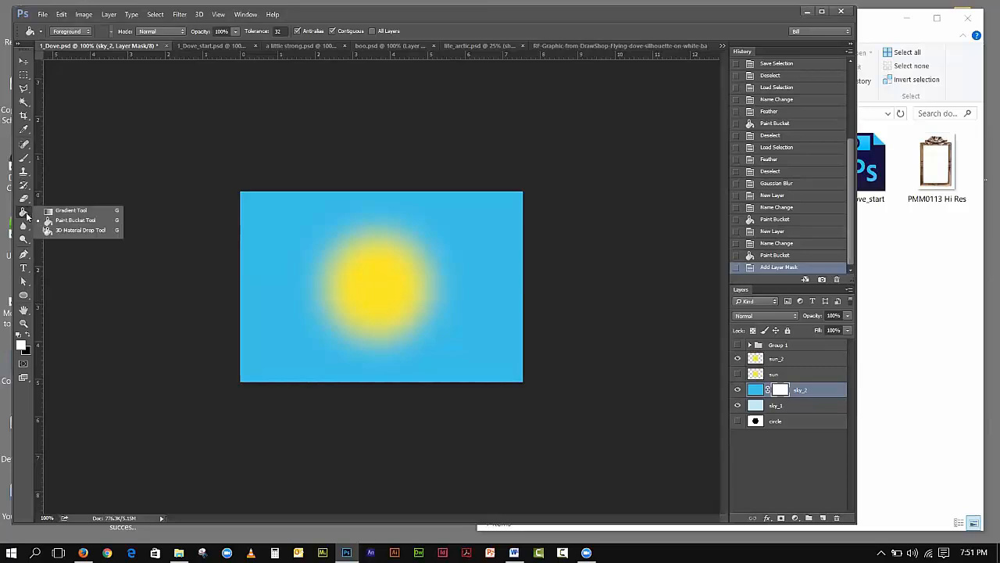
{"action": "left_click", "coordinate": [47, 209]}
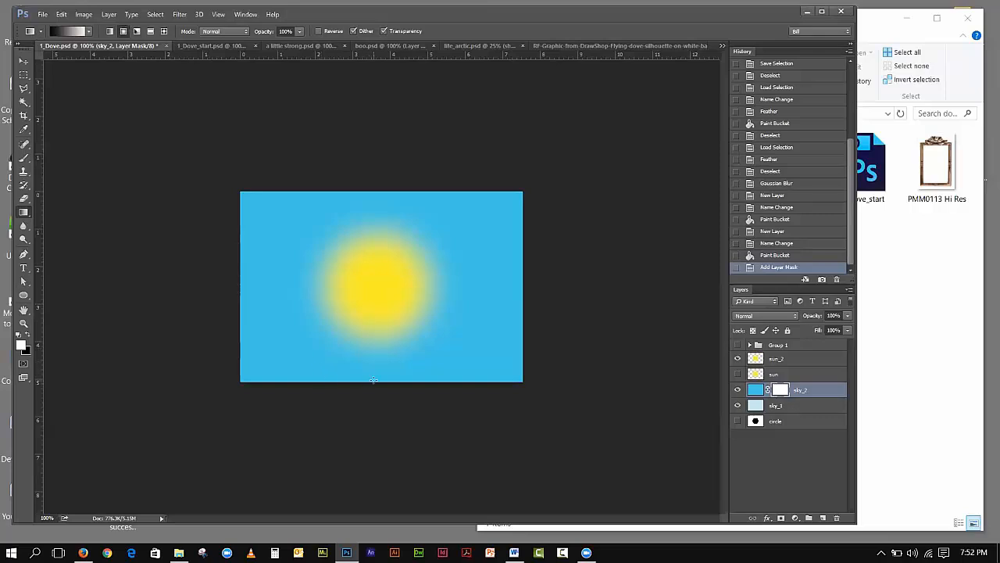
{"action": "left_click_drag", "start_coordinate": [374, 381], "coordinate": [376, 220]}
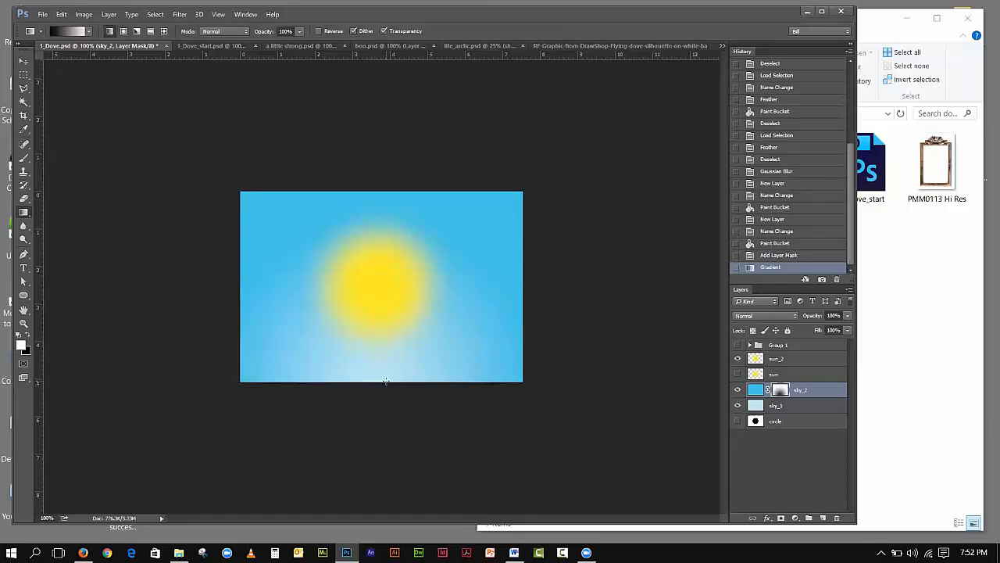
{"action": "left_click_drag", "start_coordinate": [386, 381], "coordinate": [386, 242]}
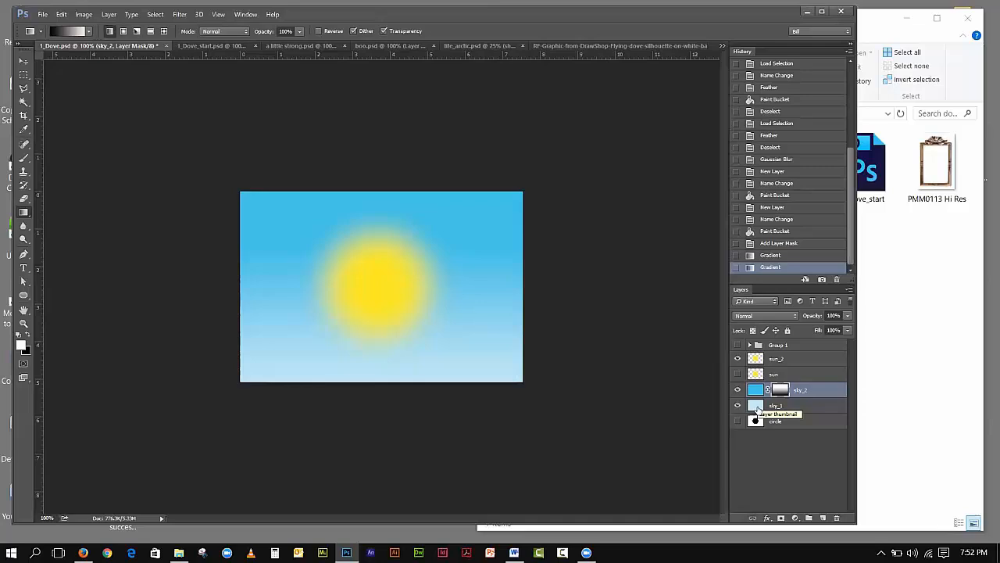
Preview the gradient sky with Group 1 shown, hide the group again and save the document
{"action": "left_click", "coordinate": [737, 344]}
{"action": "left_click", "coordinate": [738, 345]}
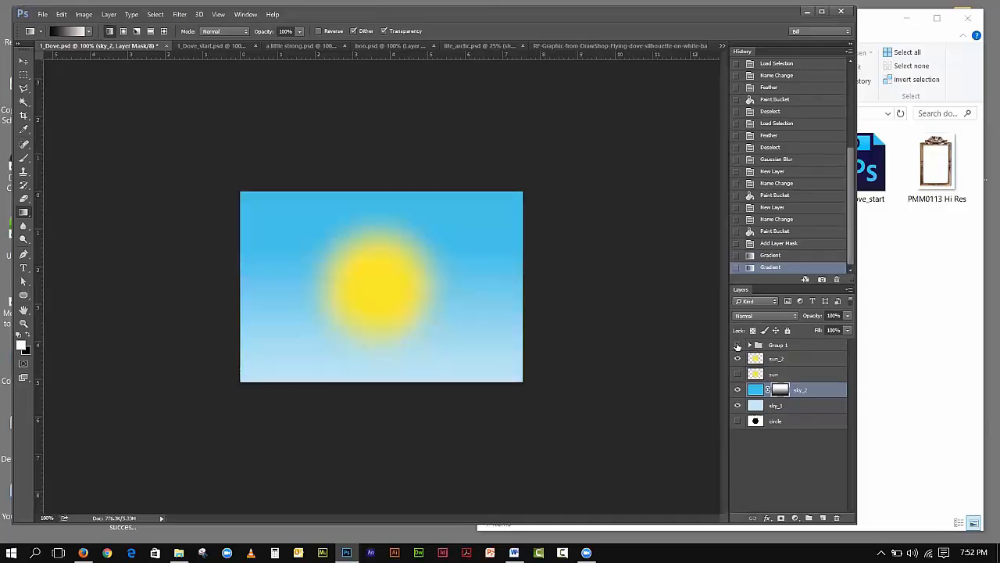
{"action": "left_click", "coordinate": [738, 345]}
{"action": "left_click", "coordinate": [738, 344]}
{"action": "left_click", "coordinate": [43, 14]}
{"action": "left_click", "coordinate": [71, 146]}
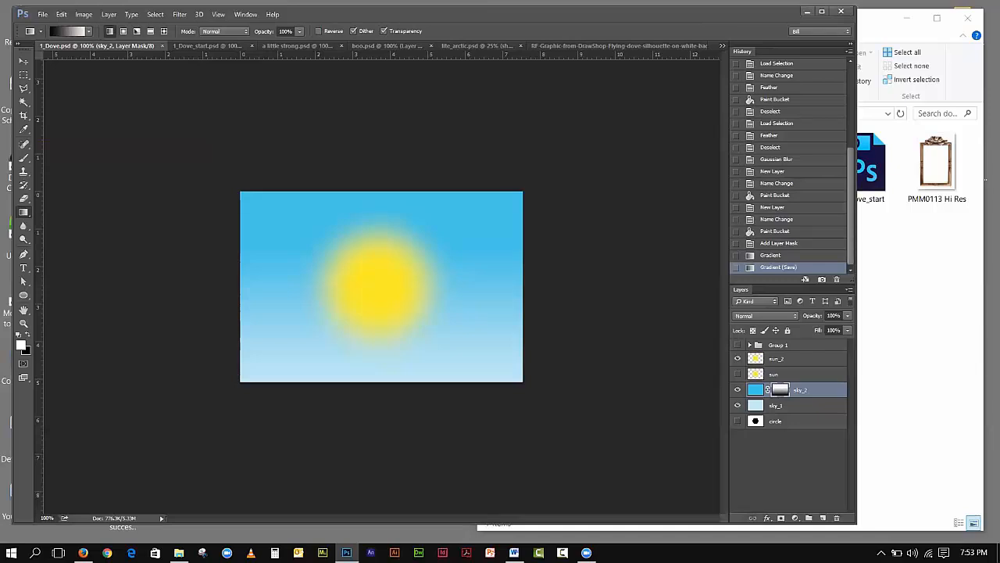
Select the dove silhouette on Layer 0 of the flying-dove document with the Quick Selection tool and copy it
{"action": "left_click", "coordinate": [543, 48]}
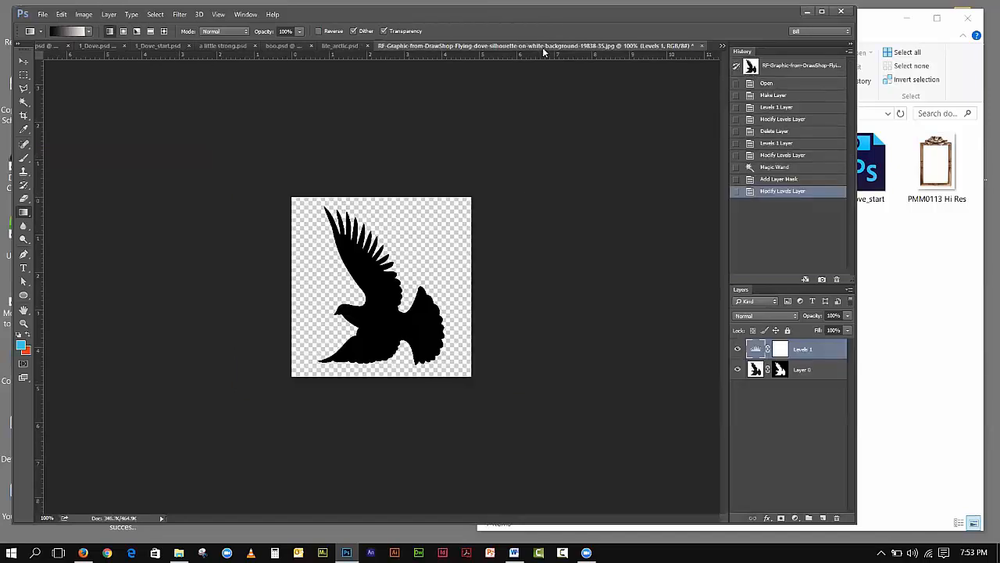
{"action": "left_click", "coordinate": [21, 104]}
{"action": "left_click_drag", "start_coordinate": [21, 104], "coordinate": [63, 100]}
{"action": "left_click", "coordinate": [384, 312]}
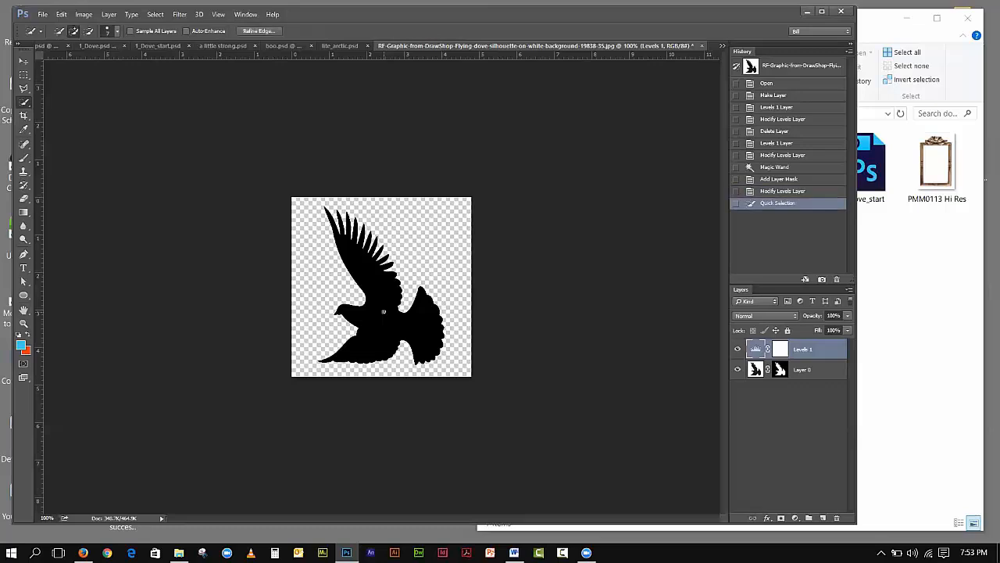
{"action": "left_click", "coordinate": [801, 372]}
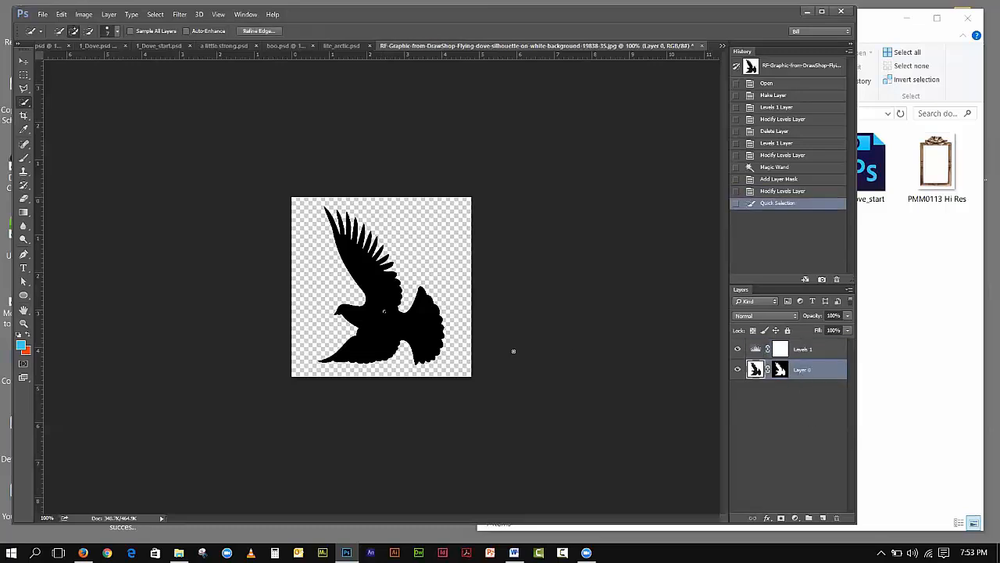
{"action": "left_click", "coordinate": [404, 354]}
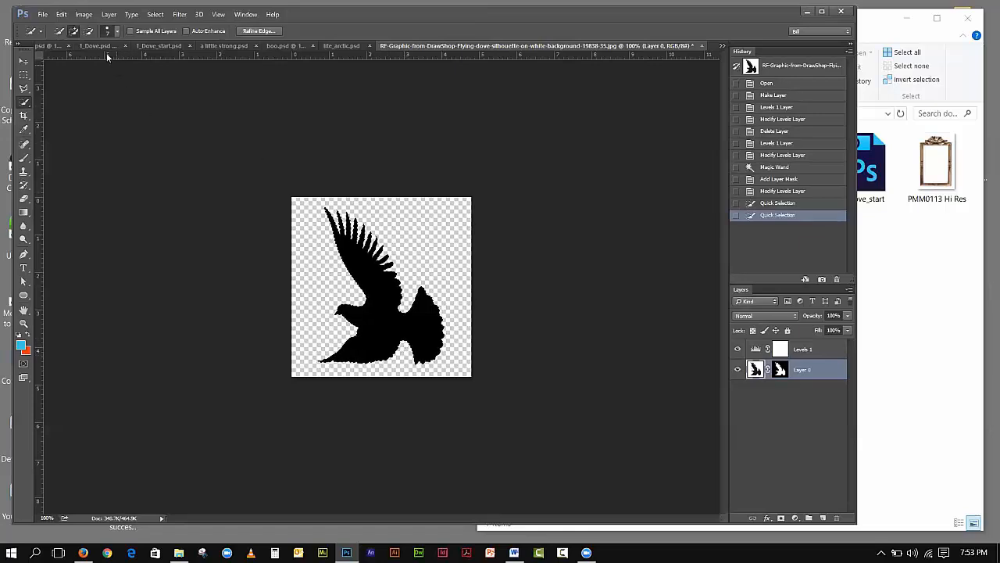
{"action": "left_click", "coordinate": [60, 14]}
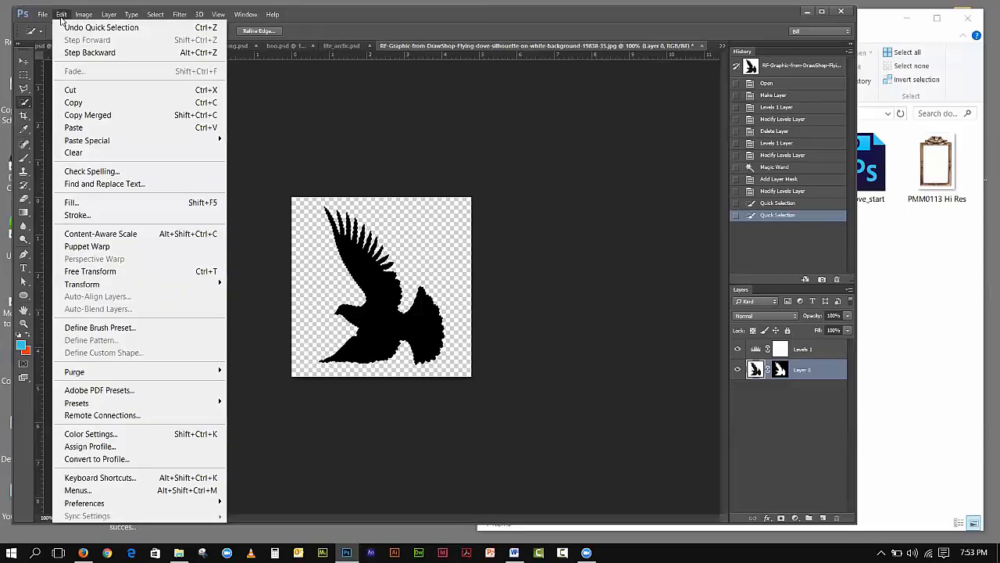
{"action": "left_click", "coordinate": [73, 102]}
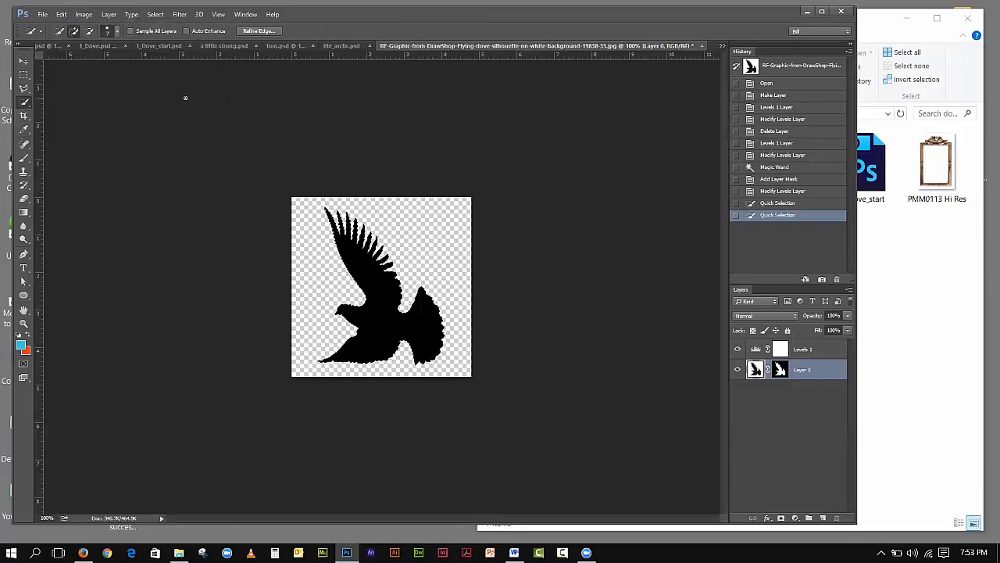
Paste the dove onto a new layer in 1_Dove.psd and move that layer above sun_2
{"action": "left_click", "coordinate": [151, 47]}
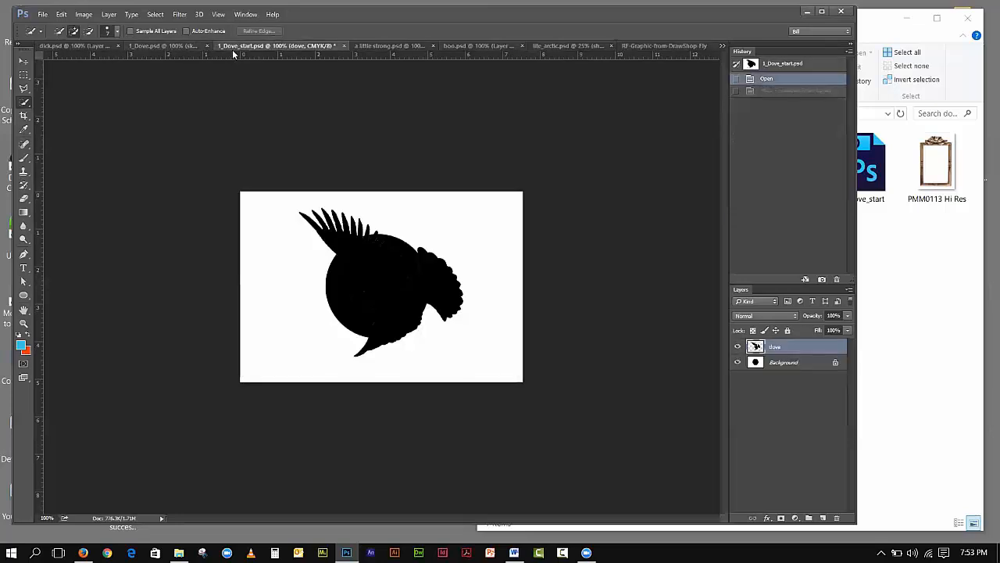
{"action": "left_click", "coordinate": [137, 47]}
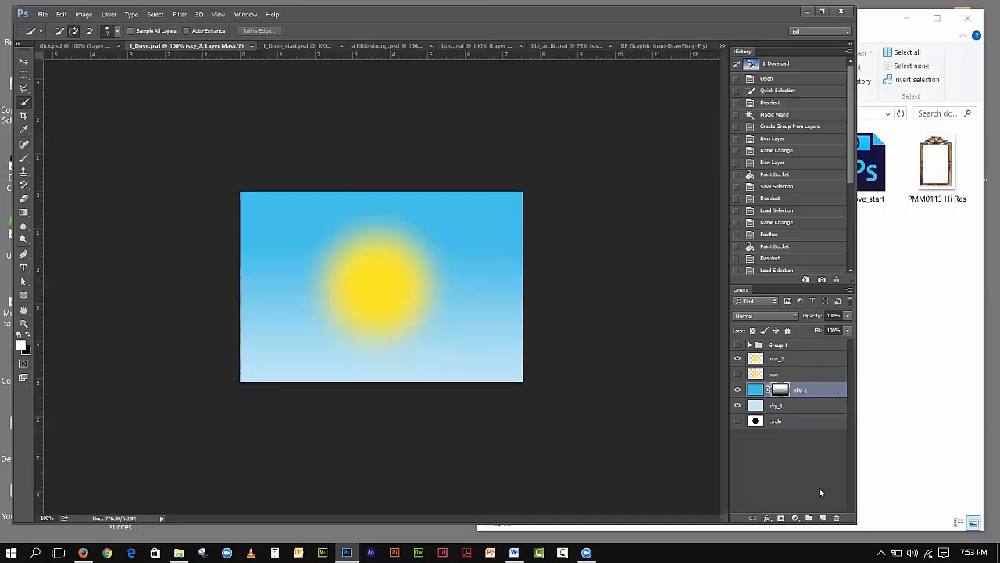
{"action": "left_click", "coordinate": [823, 517]}
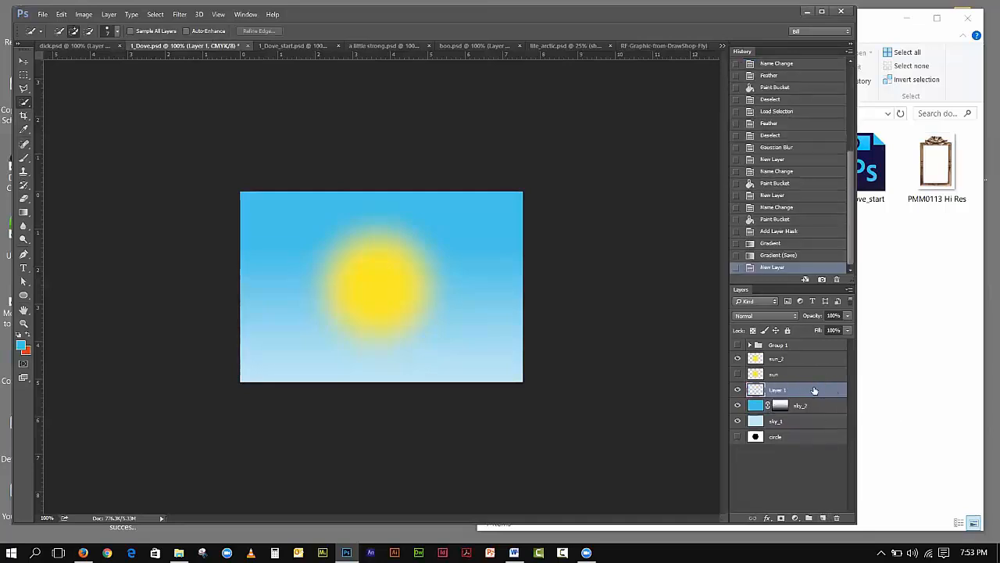
{"action": "left_click", "coordinate": [61, 14]}
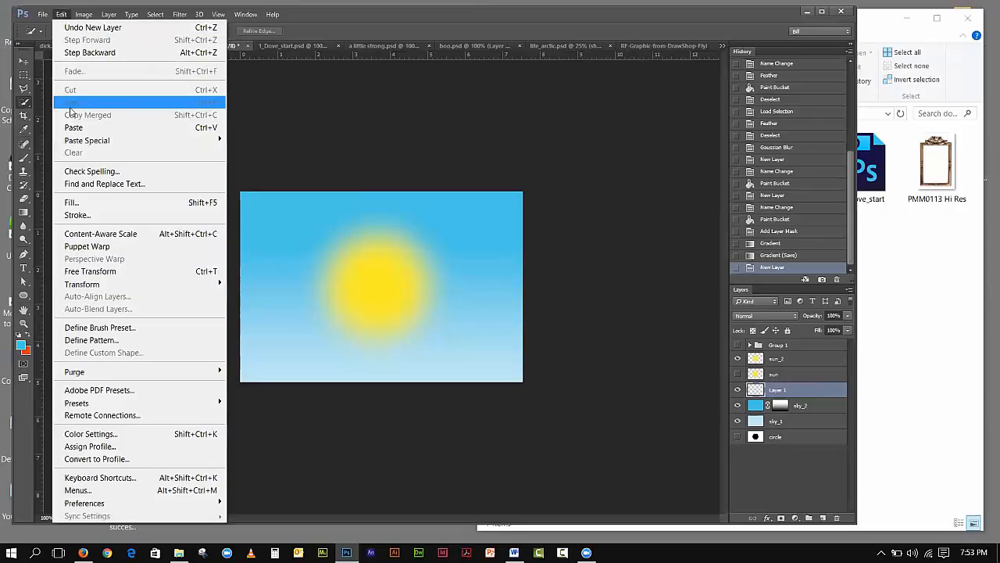
{"action": "left_click", "coordinate": [72, 128]}
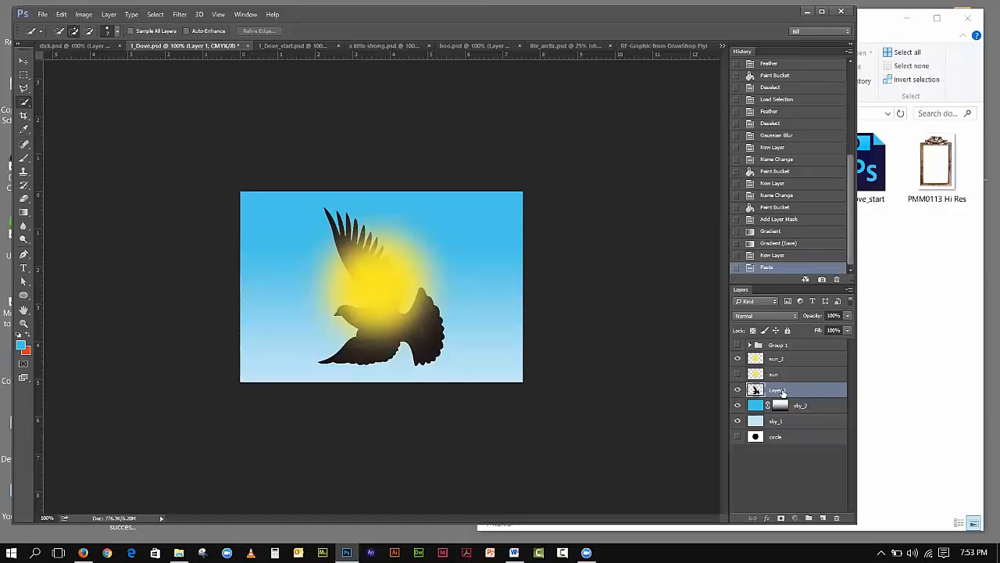
{"action": "left_click_drag", "start_coordinate": [782, 391], "coordinate": [787, 356]}
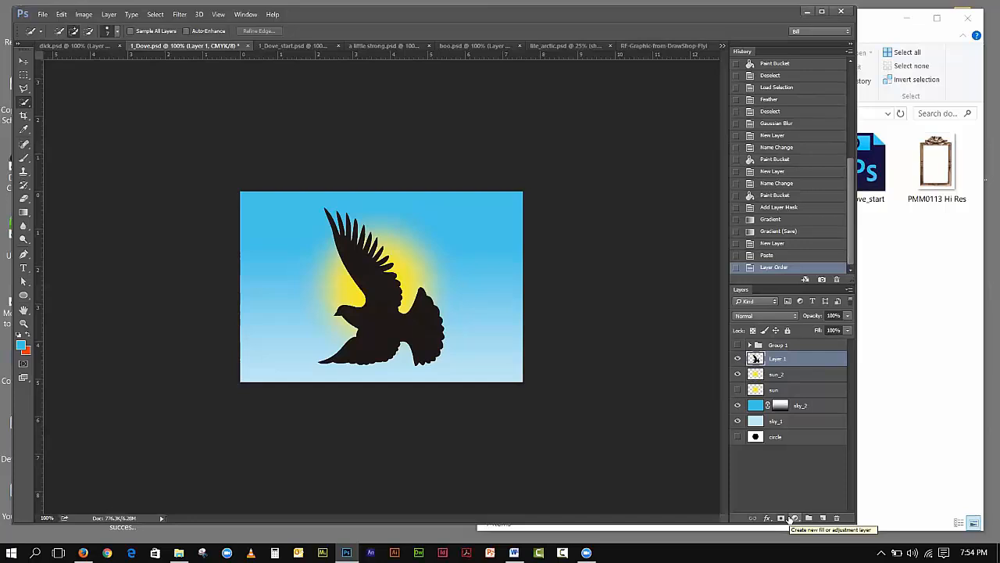
Load the dove layer's outline as a selection, paint it solid black with the default foreground color, and deselect
{"action": "left_click", "coordinate": [756, 359], "text": "ctrl"}
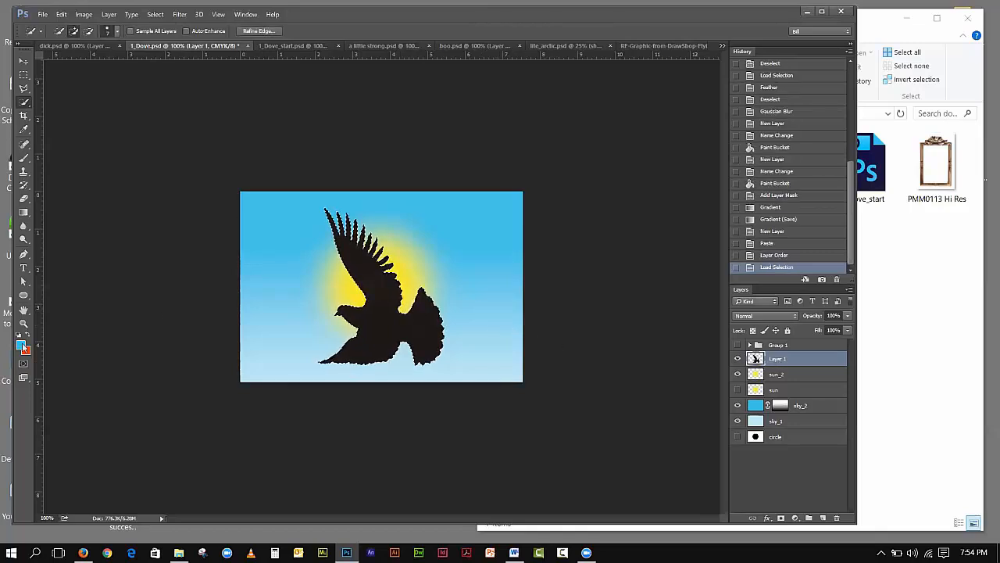
{"action": "left_click", "coordinate": [19, 334]}
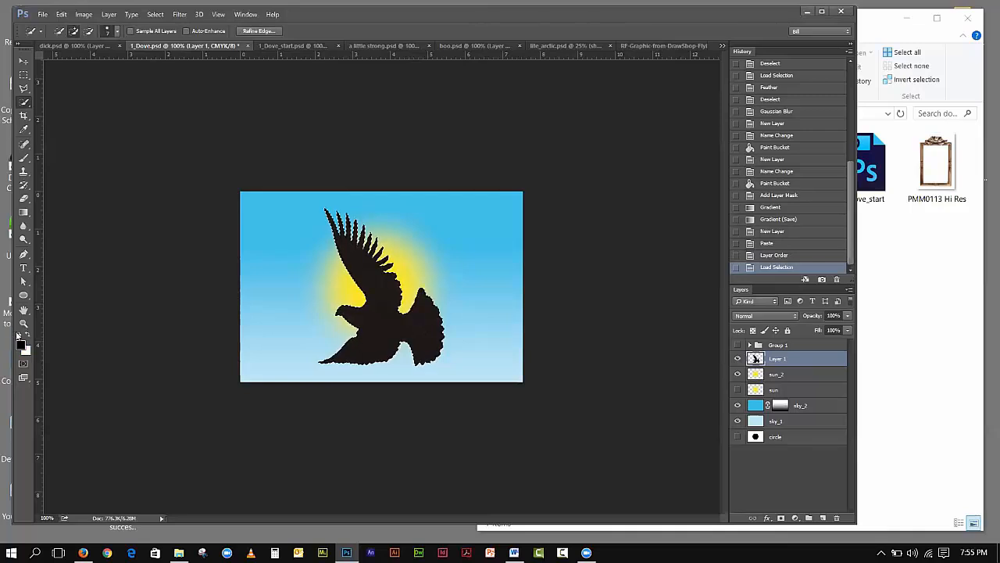
{"action": "left_click", "coordinate": [24, 158]}
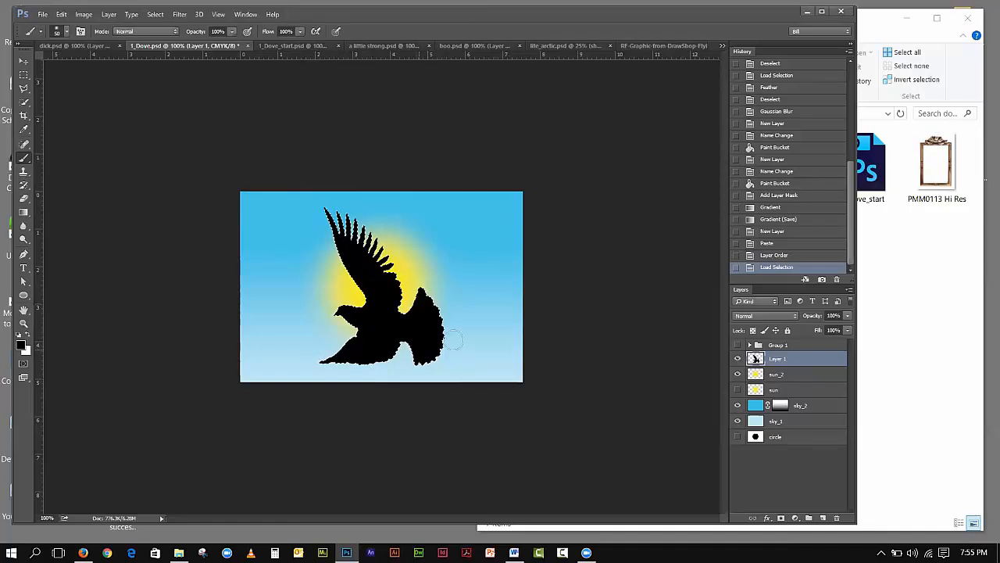
{"action": "left_click_drag", "start_coordinate": [366, 229], "coordinate": [381, 249]}
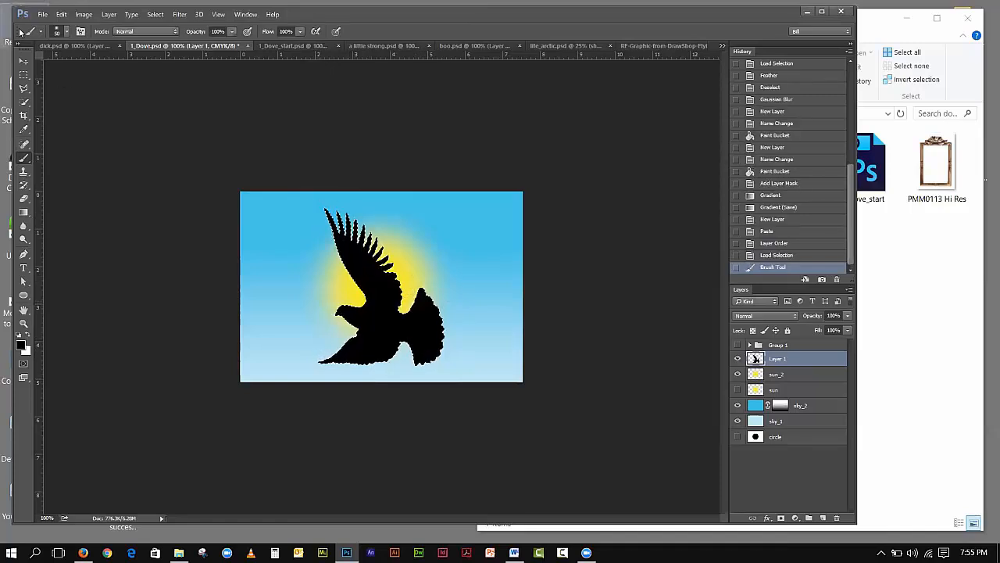
{"action": "left_click", "coordinate": [156, 14]}
{"action": "left_click", "coordinate": [167, 38]}
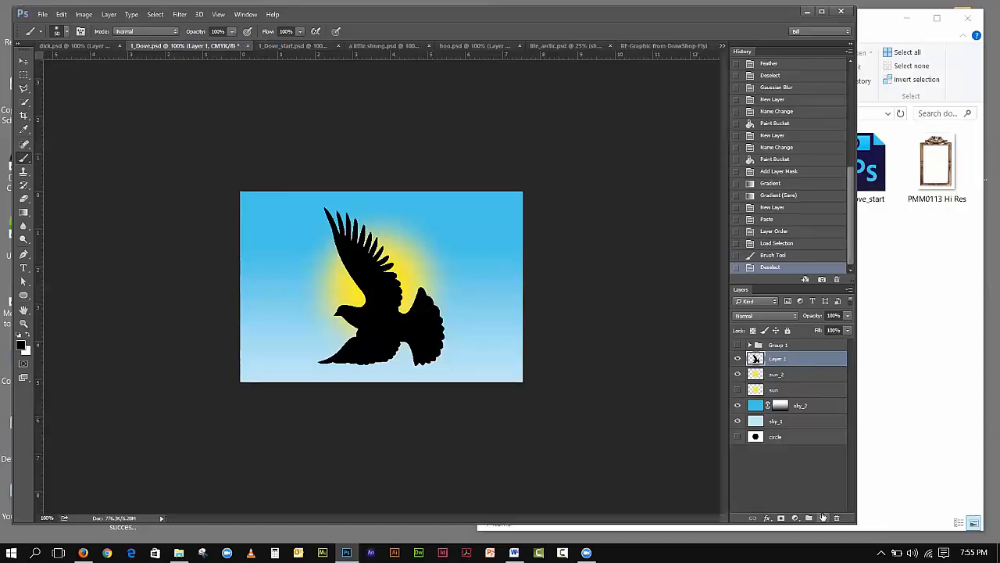
Place the sky image from the dove folder as an embedded object above the dove layer
{"action": "left_click", "coordinate": [43, 15]}
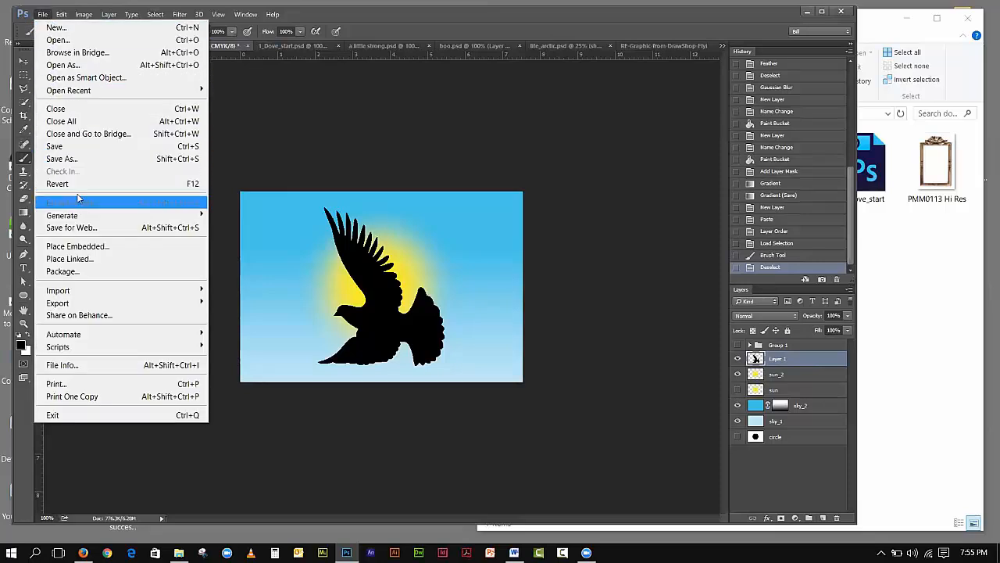
{"action": "left_click", "coordinate": [71, 247]}
{"action": "left_click", "coordinate": [245, 197]}
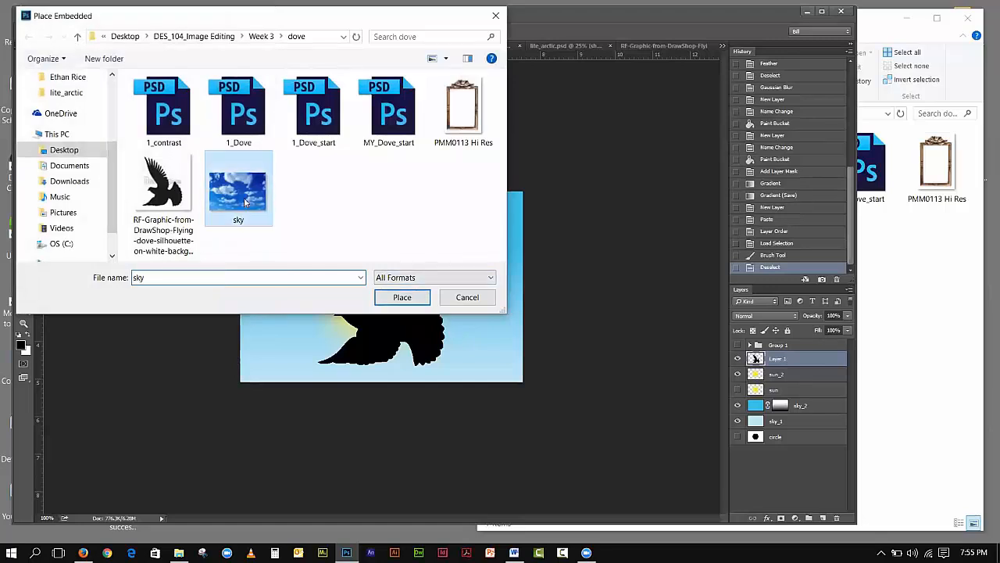
{"action": "left_click", "coordinate": [402, 297]}
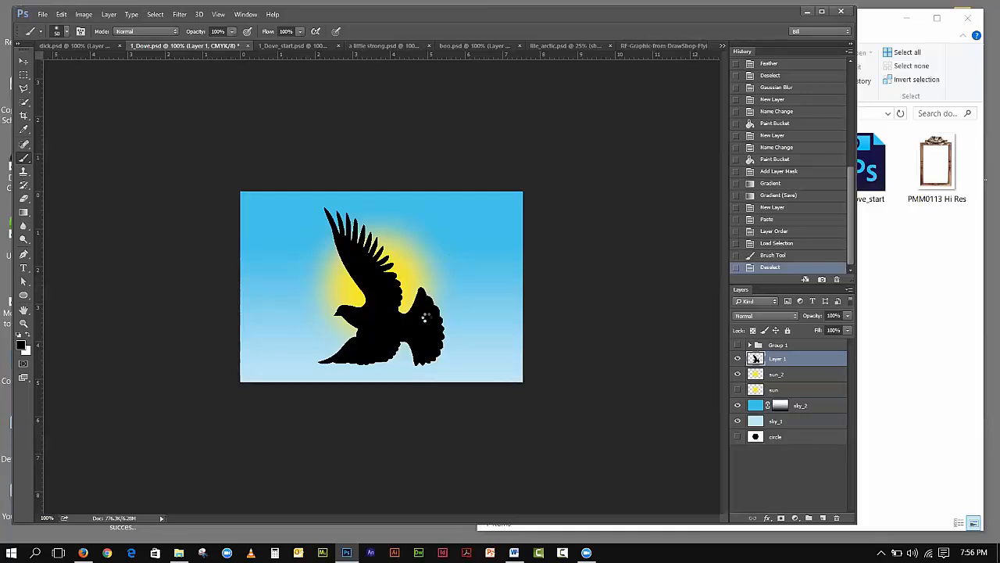
{"action": "left_click", "coordinate": [23, 61]}
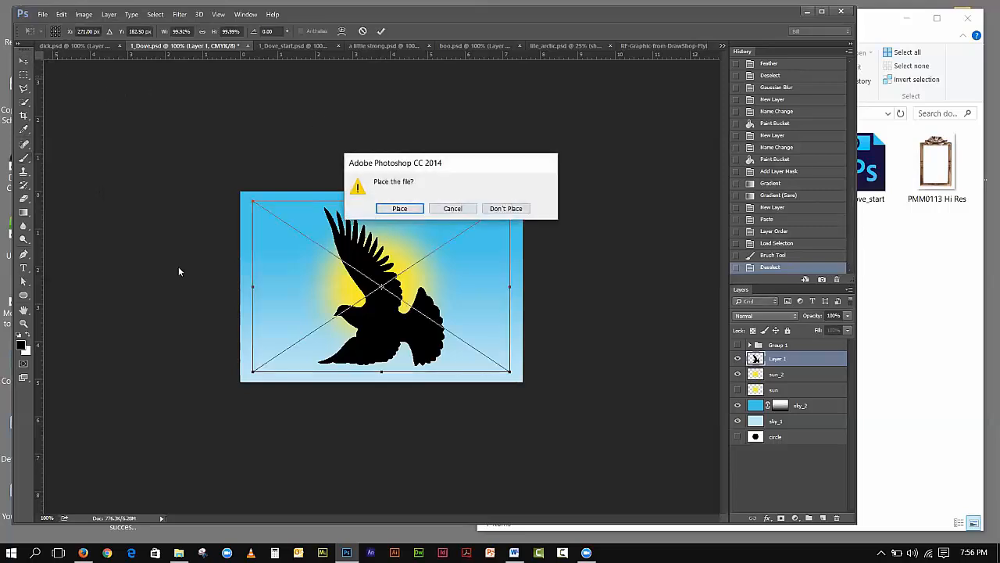
{"action": "left_click", "coordinate": [407, 209]}
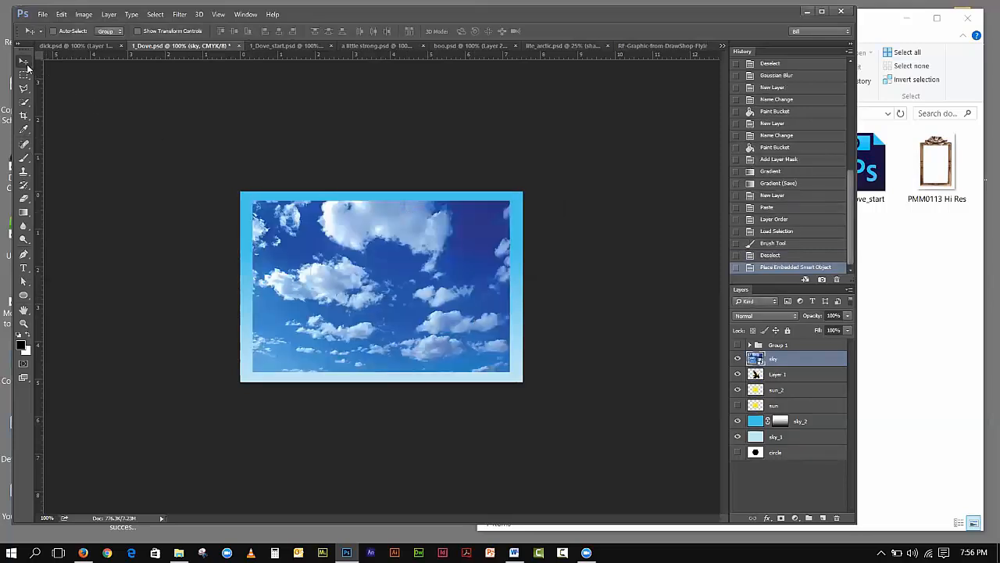
Scale the placed sky image to about 111% with Free Transform so it covers the whole canvas
{"action": "left_click", "coordinate": [61, 15]}
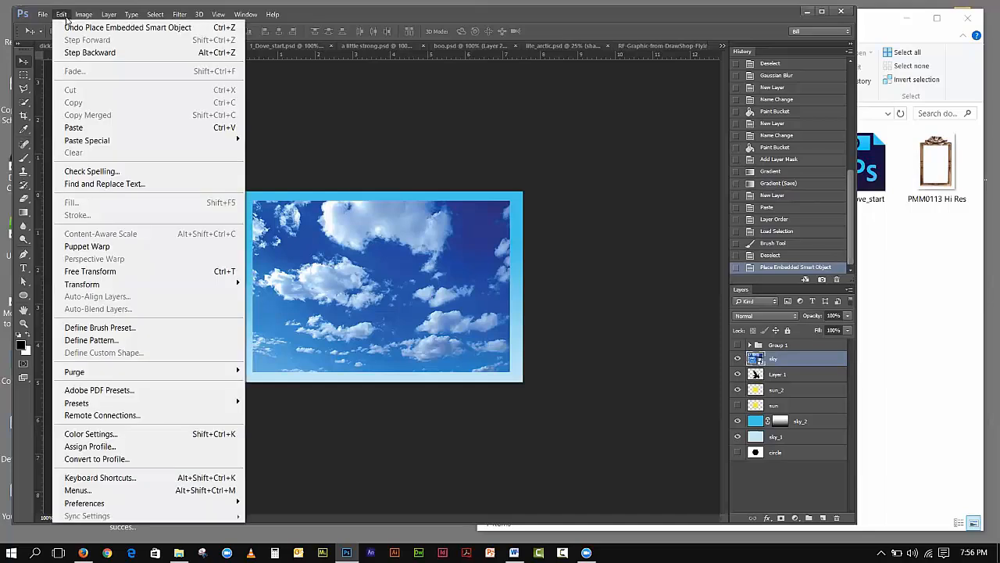
{"action": "left_click", "coordinate": [94, 272]}
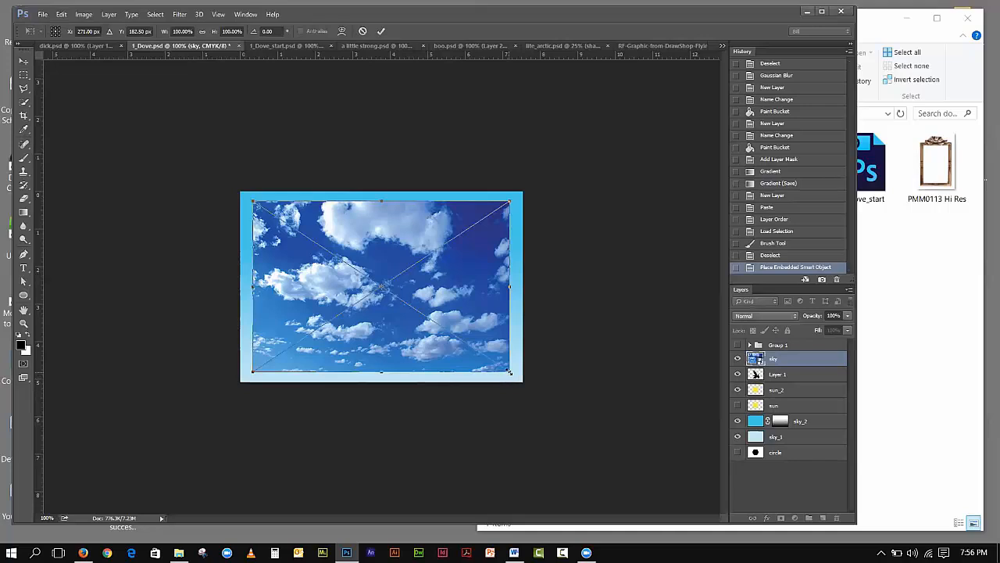
{"action": "left_click_drag", "start_coordinate": [509, 372], "coordinate": [525, 382]}
{"action": "left_click", "coordinate": [23, 60]}
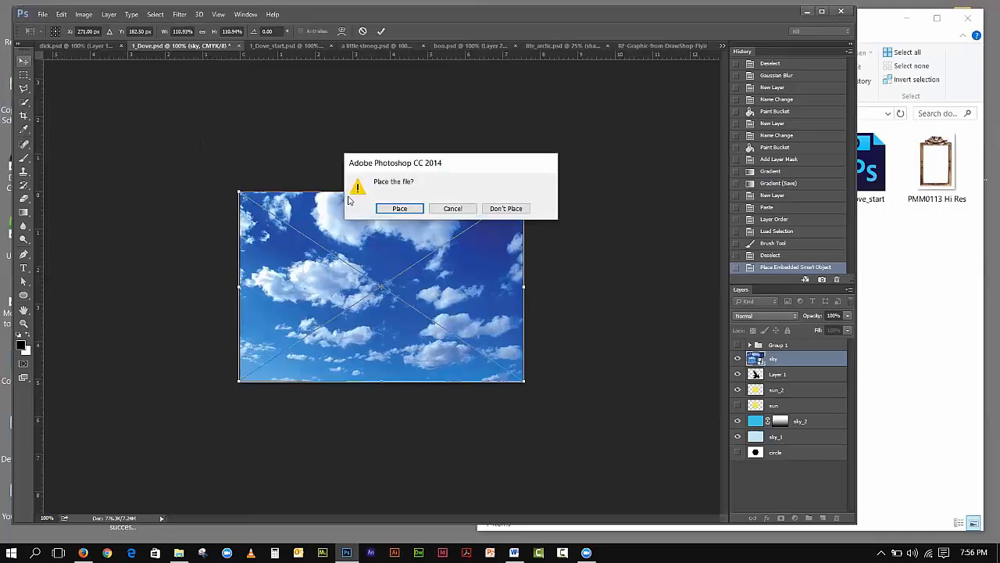
{"action": "left_click", "coordinate": [395, 209]}
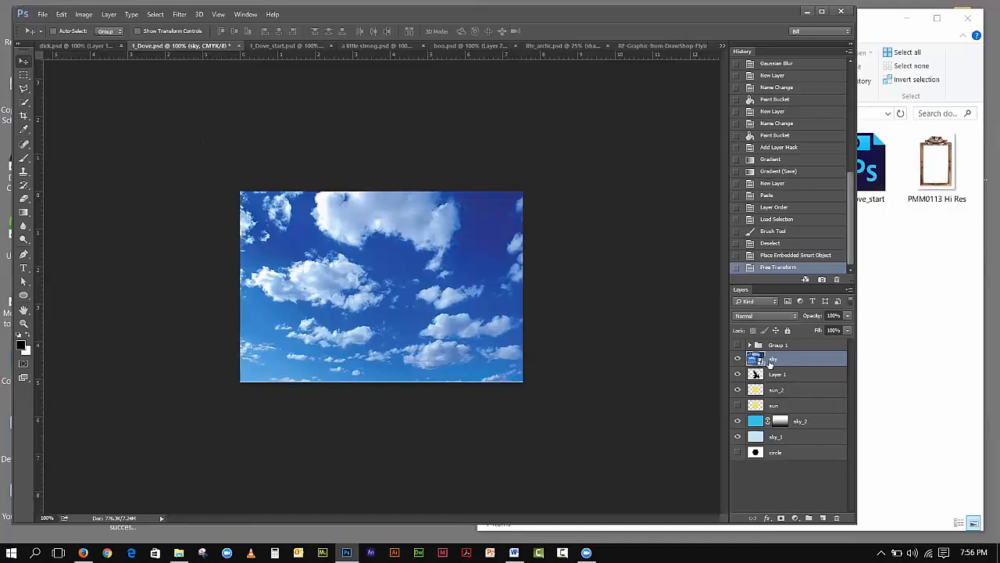
Compare the canvas with the sky photo shown and hidden, and examine how the layers inside Group 1 are arranged
{"action": "left_click", "coordinate": [737, 359]}
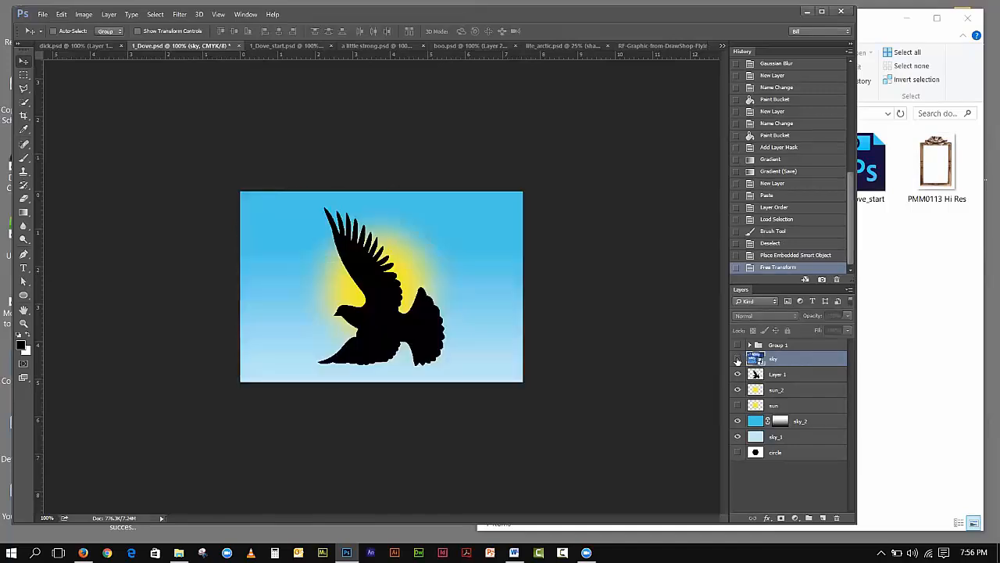
{"action": "left_click", "coordinate": [737, 359]}
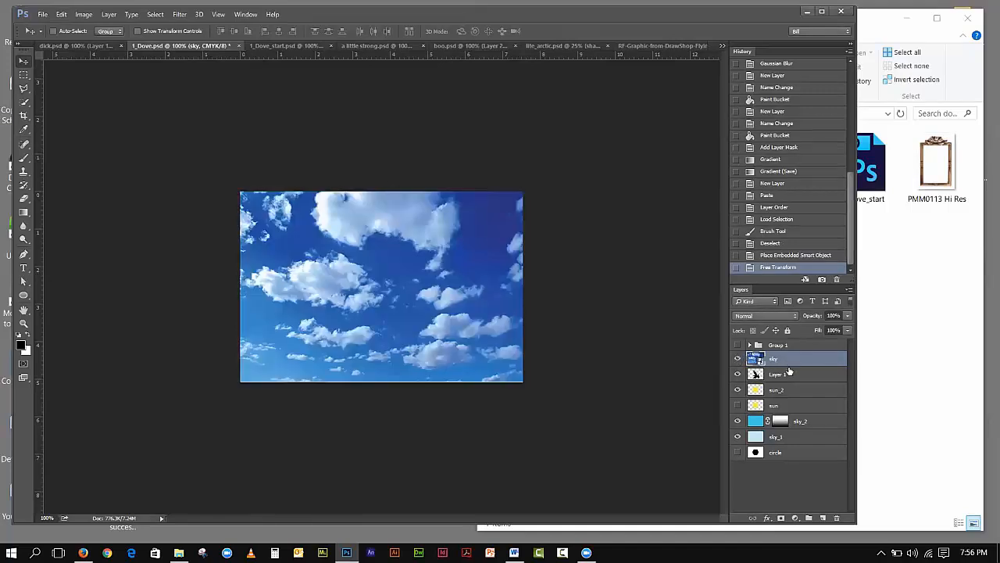
{"action": "left_click", "coordinate": [737, 359]}
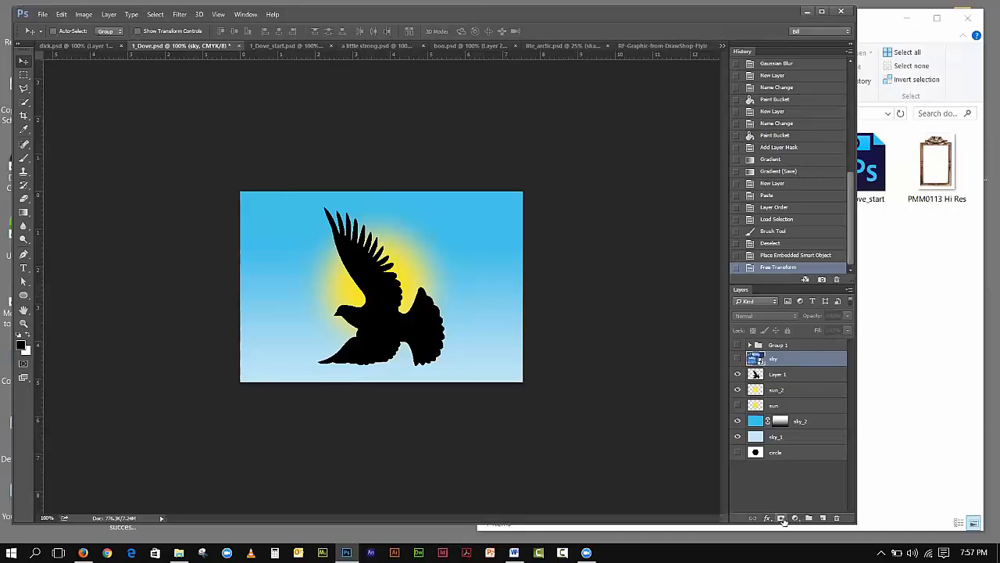
{"action": "left_click", "coordinate": [749, 345]}
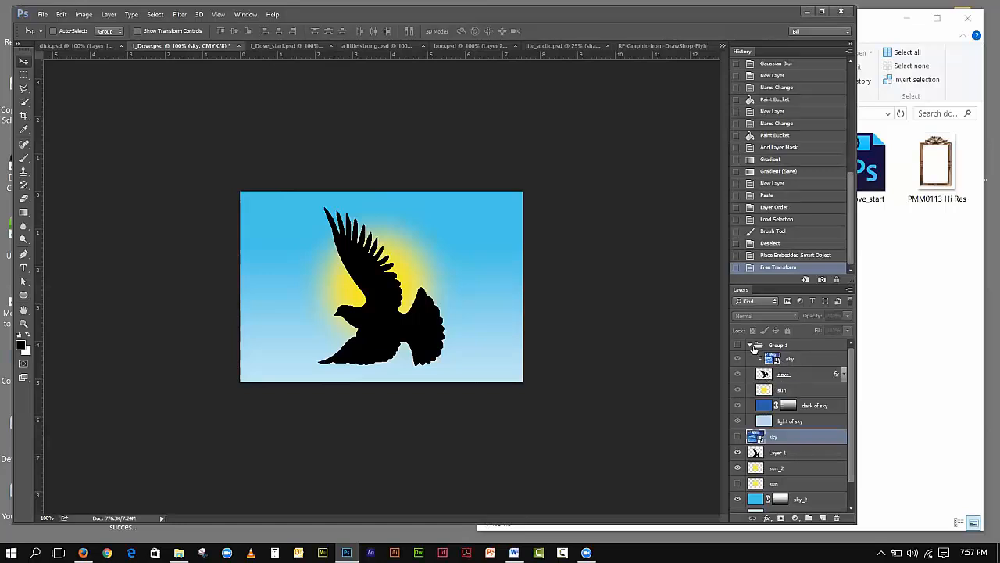
{"action": "left_click", "coordinate": [749, 346]}
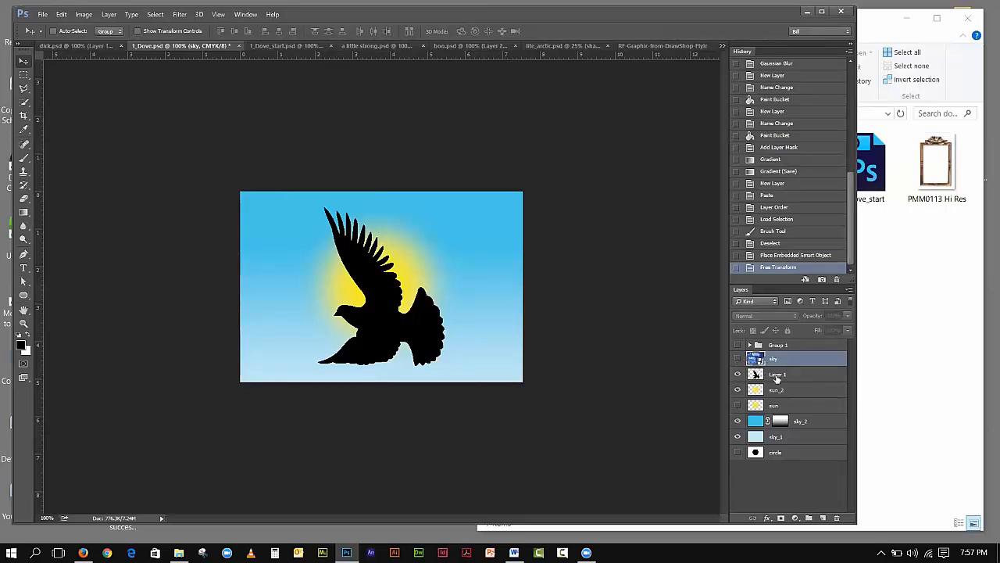
{"action": "left_click", "coordinate": [750, 345]}
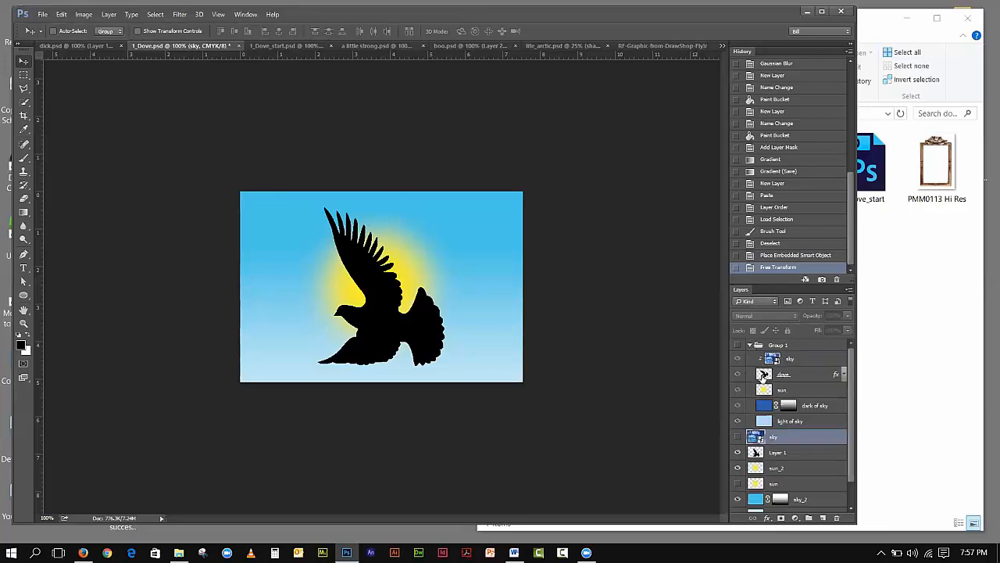
{"action": "left_click", "coordinate": [750, 345]}
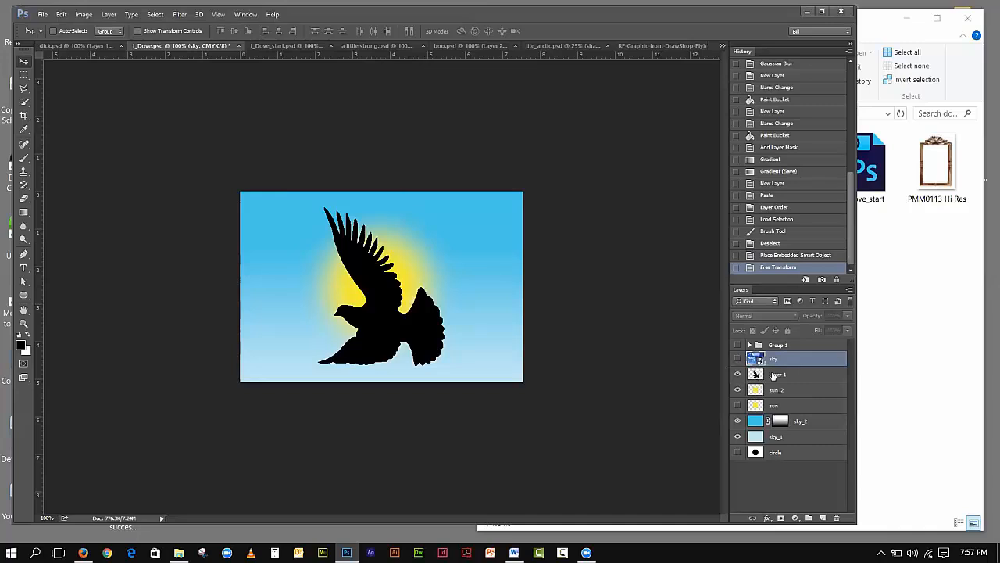
Show the sky photo layer and clip it to the dove silhouette on Layer 1 with a clipping mask
{"action": "left_click", "coordinate": [738, 360]}
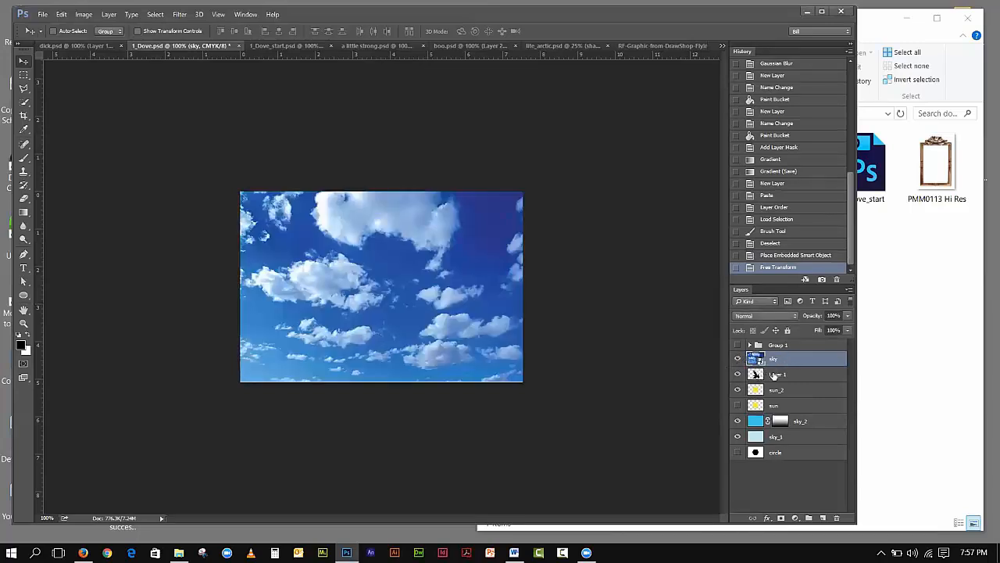
{"action": "left_click_drag", "start_coordinate": [789, 361], "coordinate": [794, 372]}
{"action": "key", "text": "alt"}
{"action": "key", "text": "alt"}
{"action": "left_click_drag", "start_coordinate": [794, 370], "coordinate": [794, 362]}
{"action": "key", "text": "alt"}
{"action": "left_click_drag", "start_coordinate": [796, 365], "coordinate": [794, 361]}
{"action": "left_click", "coordinate": [797, 365], "text": "alt"}
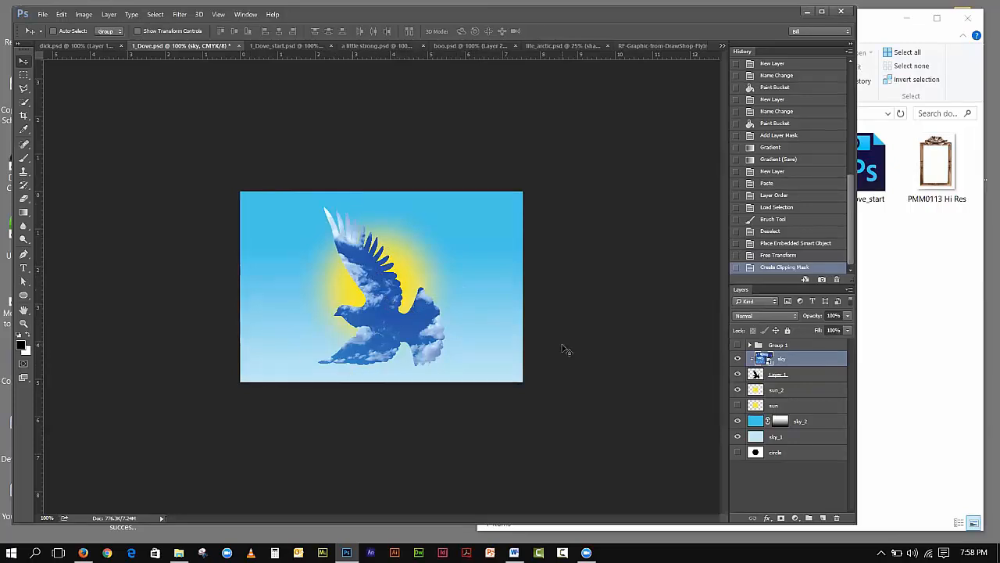
{"action": "left_click", "coordinate": [767, 518]}
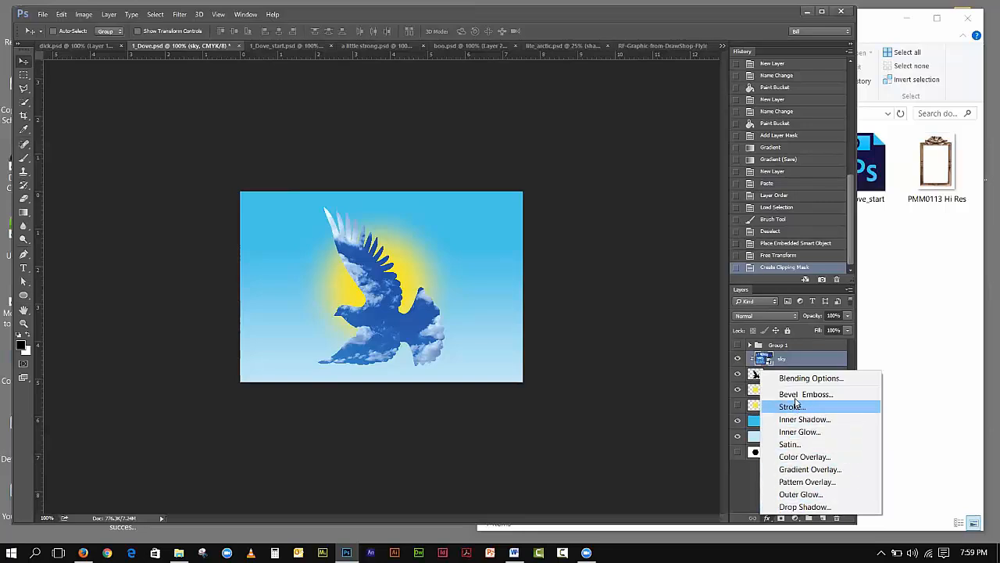
{"action": "left_click", "coordinate": [799, 394]}
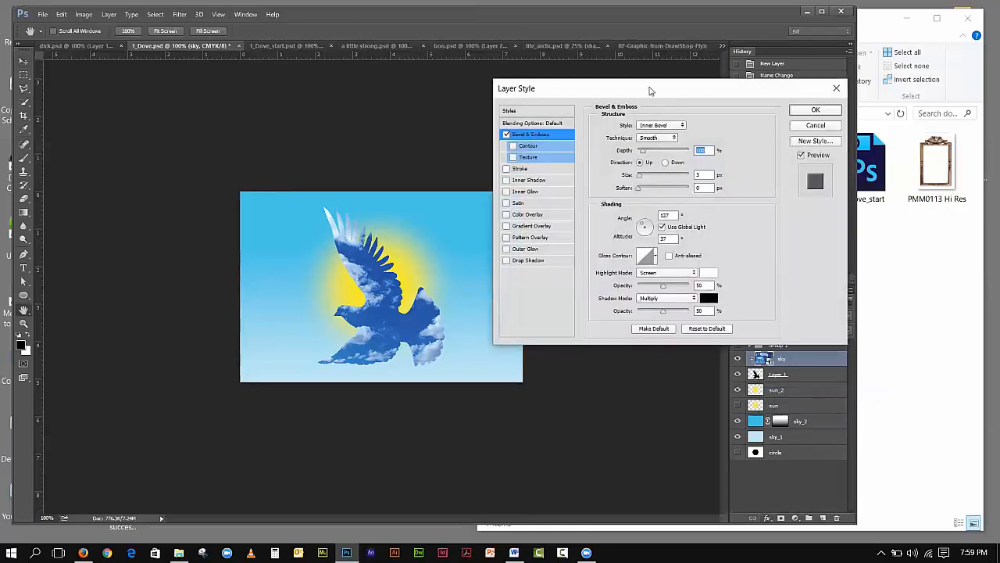
{"action": "left_click_drag", "start_coordinate": [650, 90], "coordinate": [684, 97]}
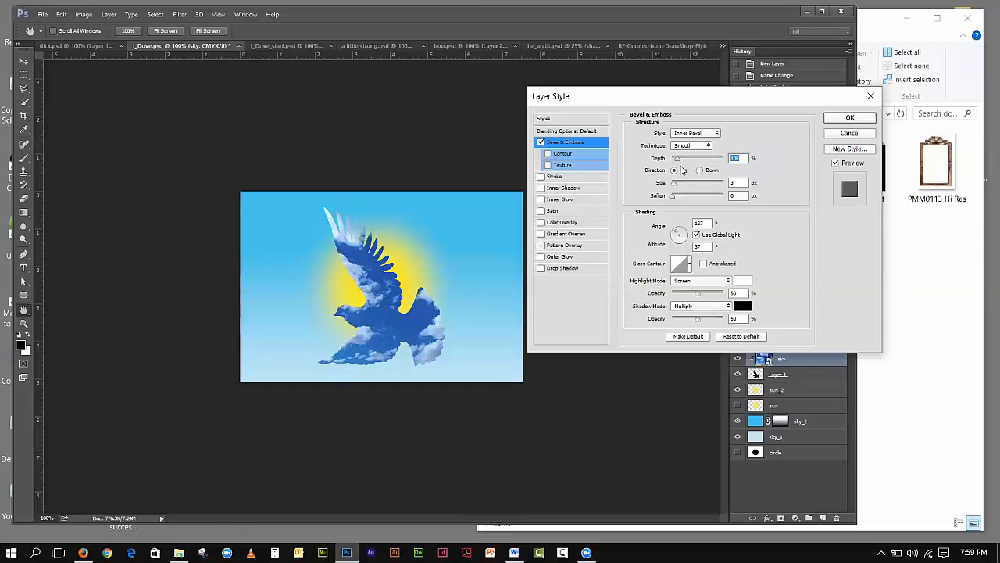
{"action": "left_click_drag", "start_coordinate": [678, 160], "coordinate": [681, 185]}
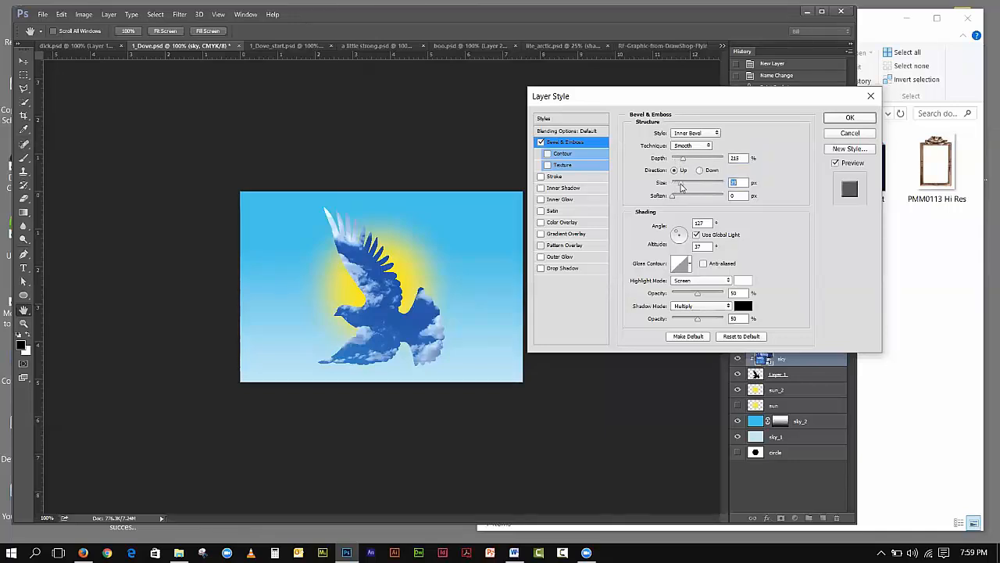
{"action": "left_click", "coordinate": [831, 137]}
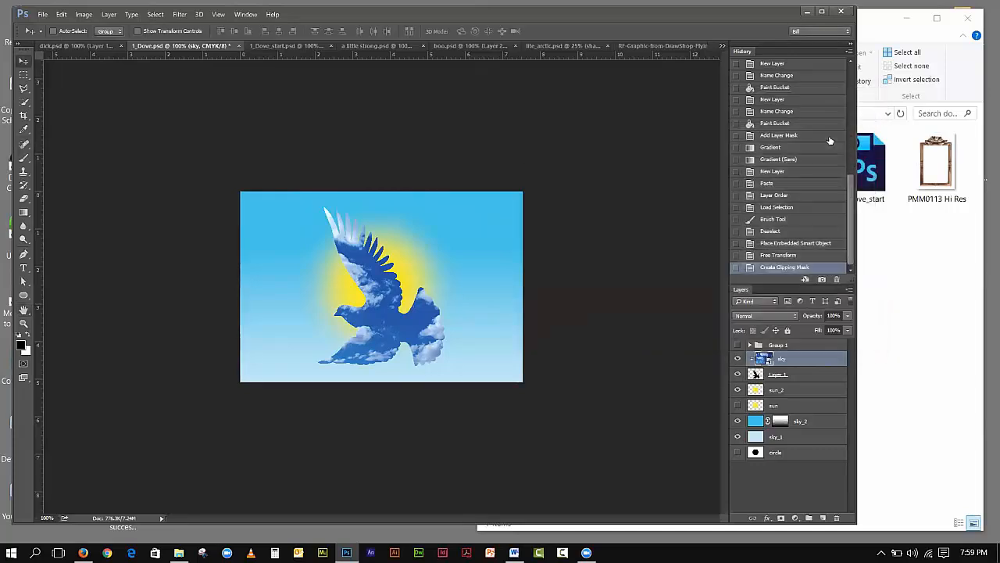
Apply a Bevel & Emboss effect to dove Layer 1 with depth 246%, size 16 px and increased softening
{"action": "left_click", "coordinate": [781, 376]}
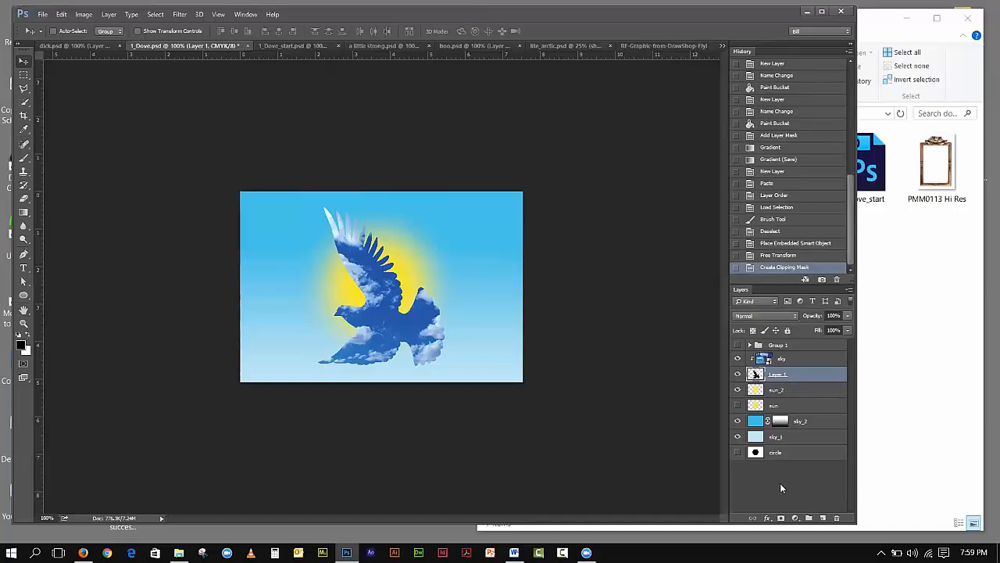
{"action": "left_click", "coordinate": [767, 518]}
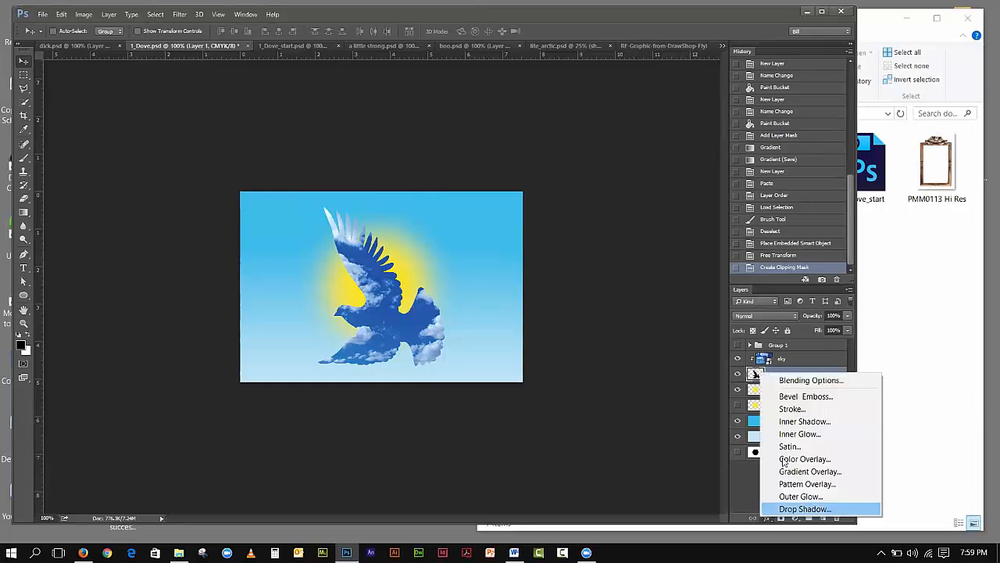
{"action": "left_click", "coordinate": [806, 397]}
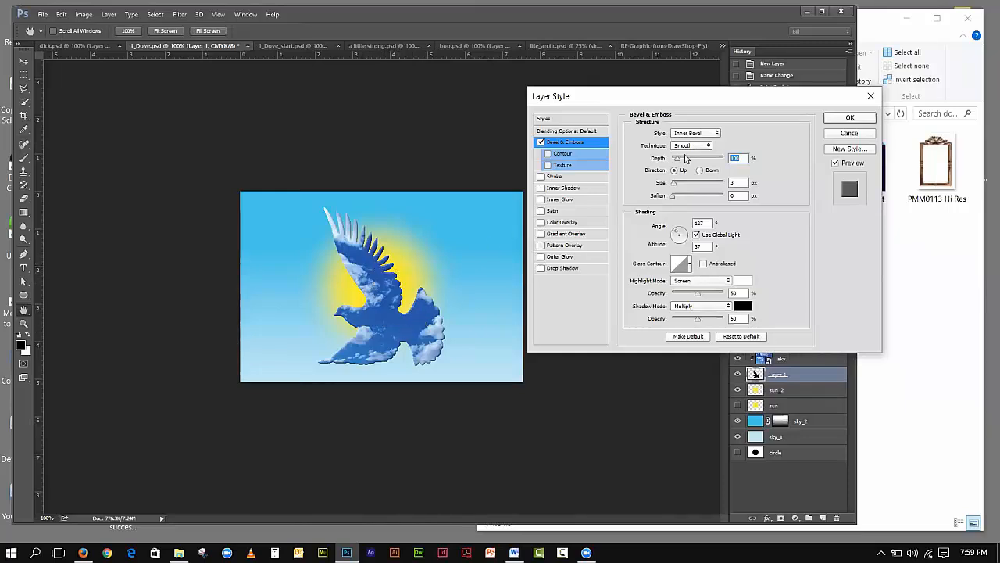
{"action": "mouse_move", "coordinate": [678, 159]}
{"action": "left_mouse_down"}
{"action": "mouse_move", "coordinate": [690, 160]}
{"action": "mouse_move", "coordinate": [679, 190]}
{"action": "mouse_move", "coordinate": [695, 166]}
{"action": "mouse_move", "coordinate": [680, 172]}
{"action": "left_mouse_up"}
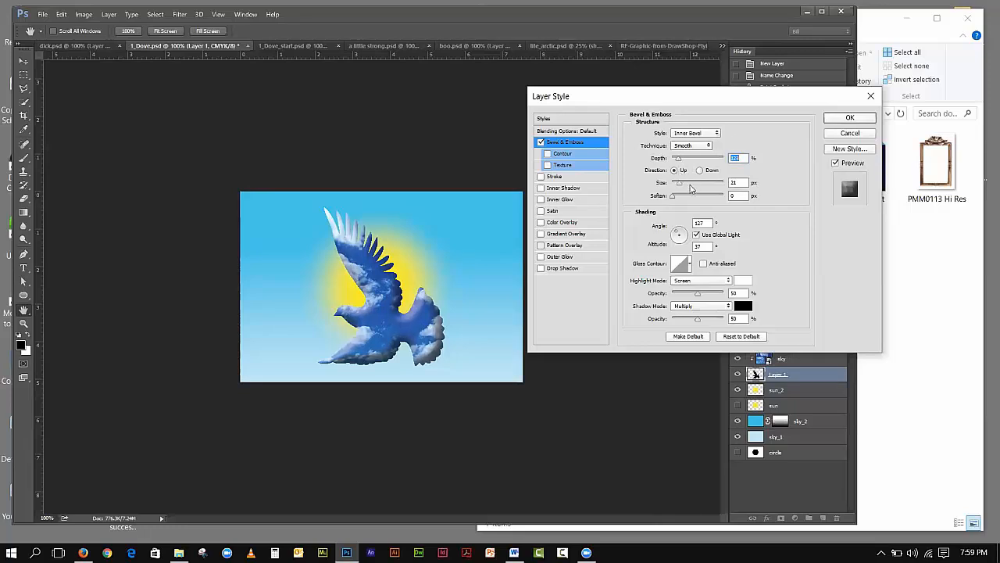
{"action": "left_click_drag", "start_coordinate": [679, 184], "coordinate": [682, 186]}
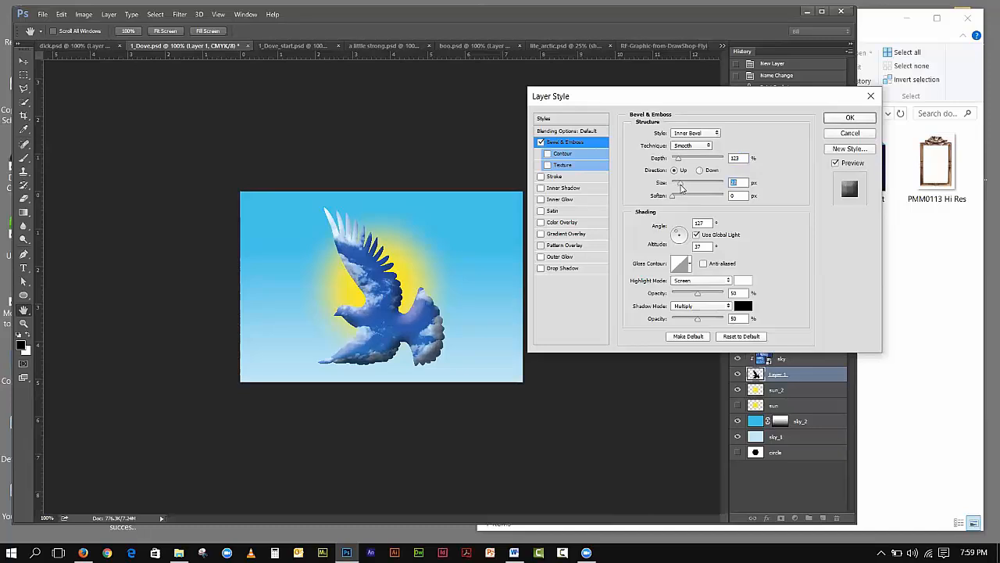
{"action": "left_click", "coordinate": [678, 197]}
{"action": "mouse_move", "coordinate": [680, 198]}
{"action": "left_mouse_down"}
{"action": "mouse_move", "coordinate": [699, 203]}
{"action": "mouse_move", "coordinate": [678, 201]}
{"action": "left_mouse_up"}
{"action": "left_click", "coordinate": [681, 184]}
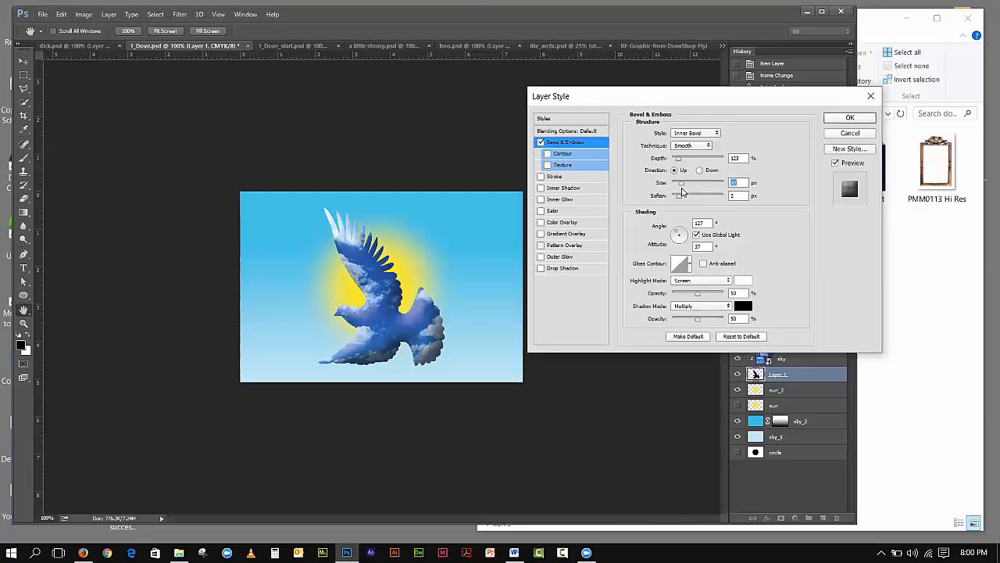
{"action": "left_click_drag", "start_coordinate": [680, 160], "coordinate": [679, 184]}
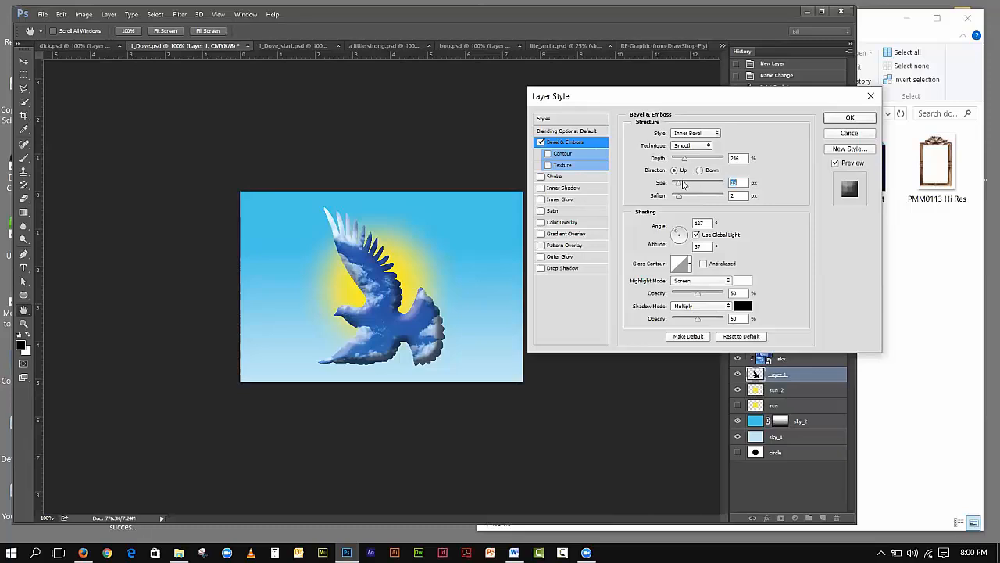
{"action": "left_click_drag", "start_coordinate": [680, 199], "coordinate": [701, 203]}
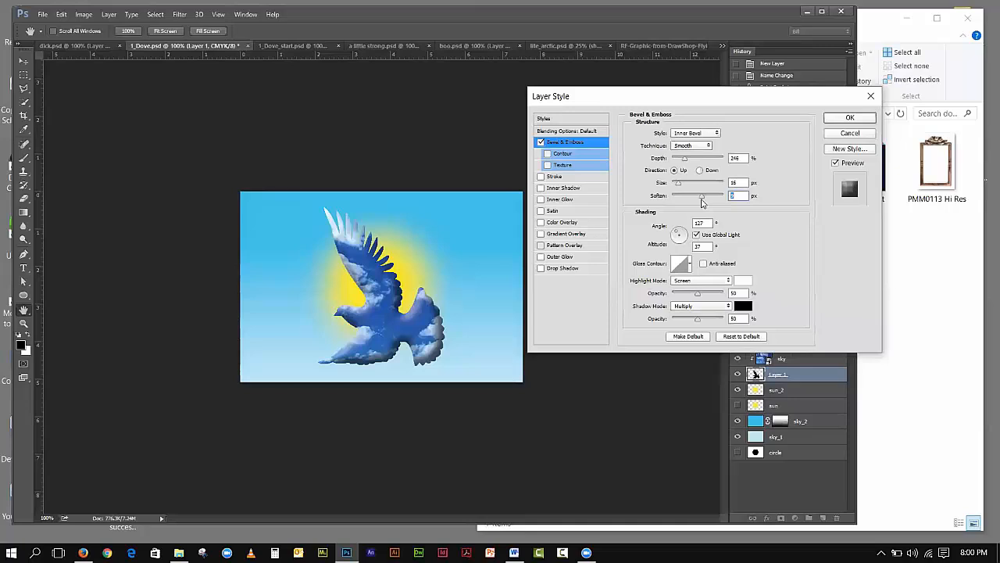
{"action": "left_click", "coordinate": [833, 118]}
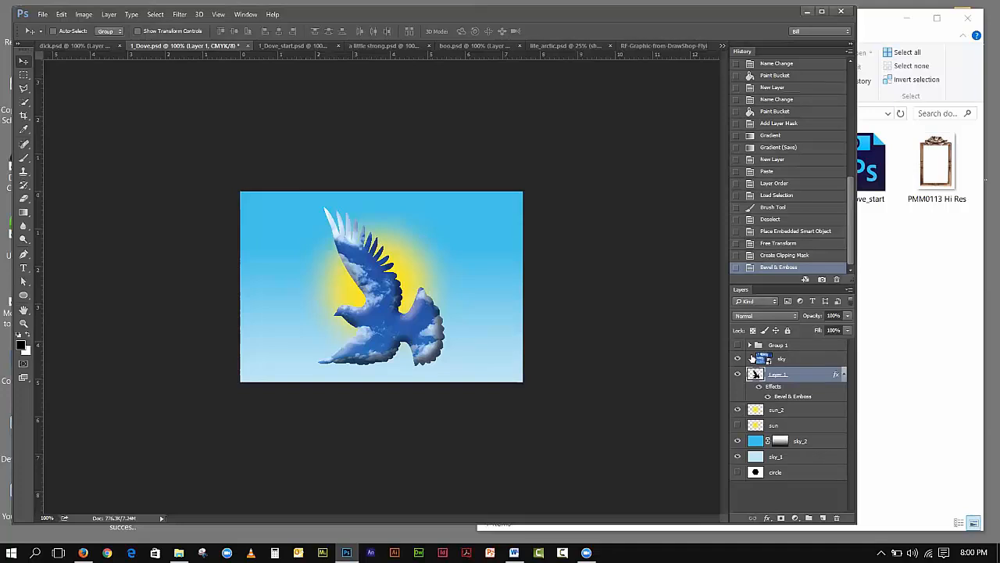
Hide the rebuilt dove composite's layers and show Group 1 to compare with the original version
{"action": "left_click_drag", "start_coordinate": [738, 358], "coordinate": [737, 456]}
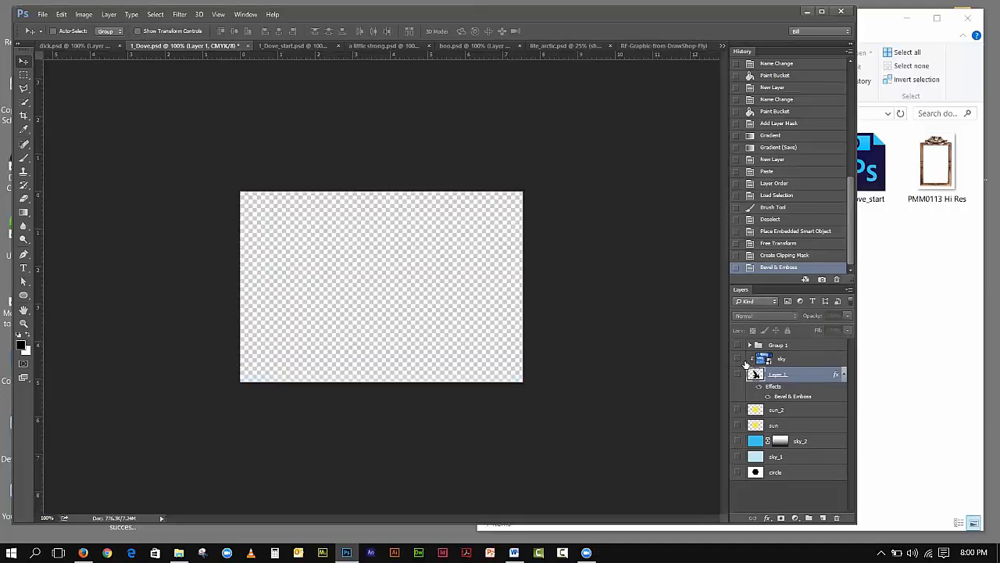
{"action": "left_click", "coordinate": [738, 344]}
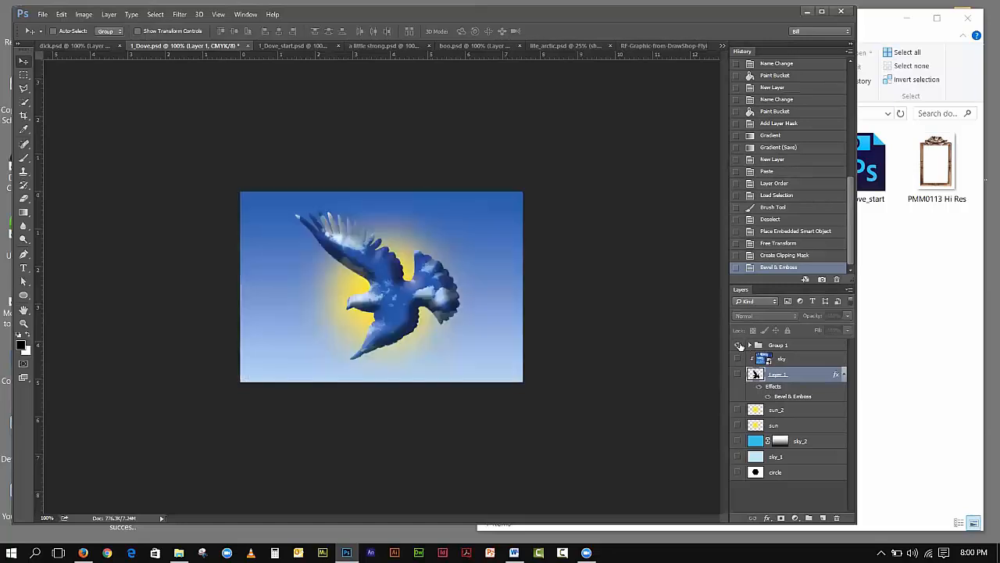
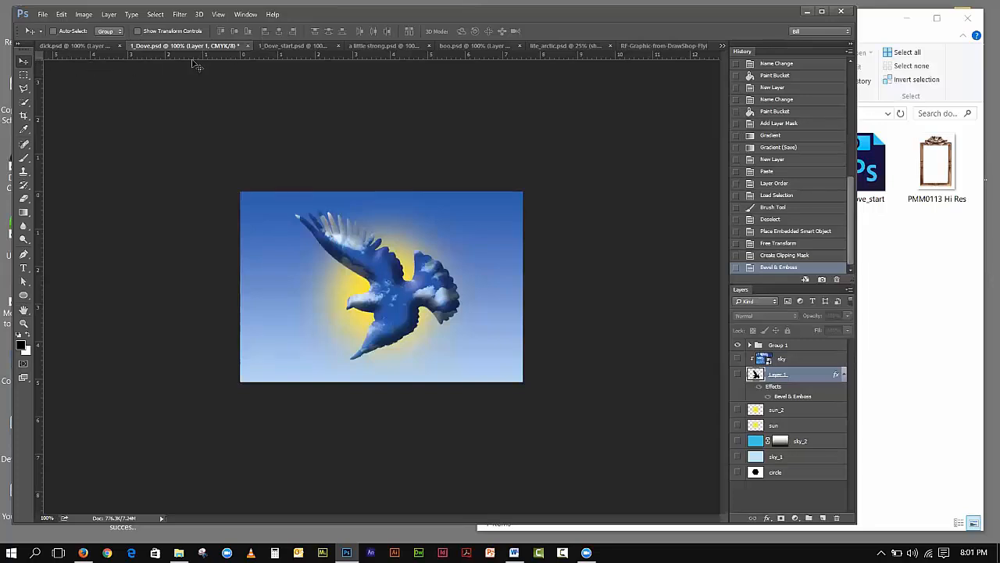
Close 1_Dove.psd, 1_Dove_start.psd and the flying dove silhouette JPG without saving changes
{"action": "left_click", "coordinate": [247, 49]}
{"action": "left_click", "coordinate": [443, 208]}
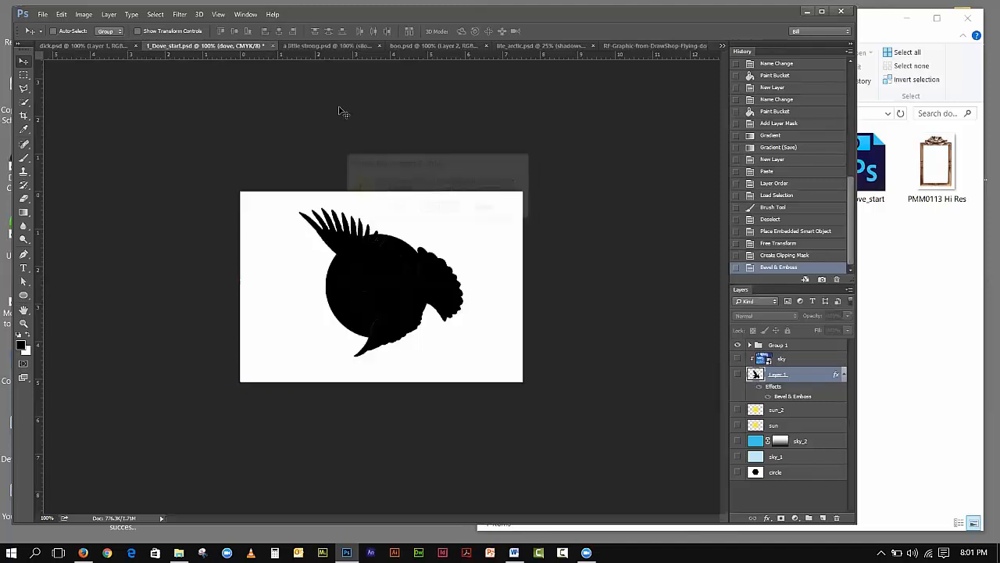
{"action": "left_click", "coordinate": [274, 47]}
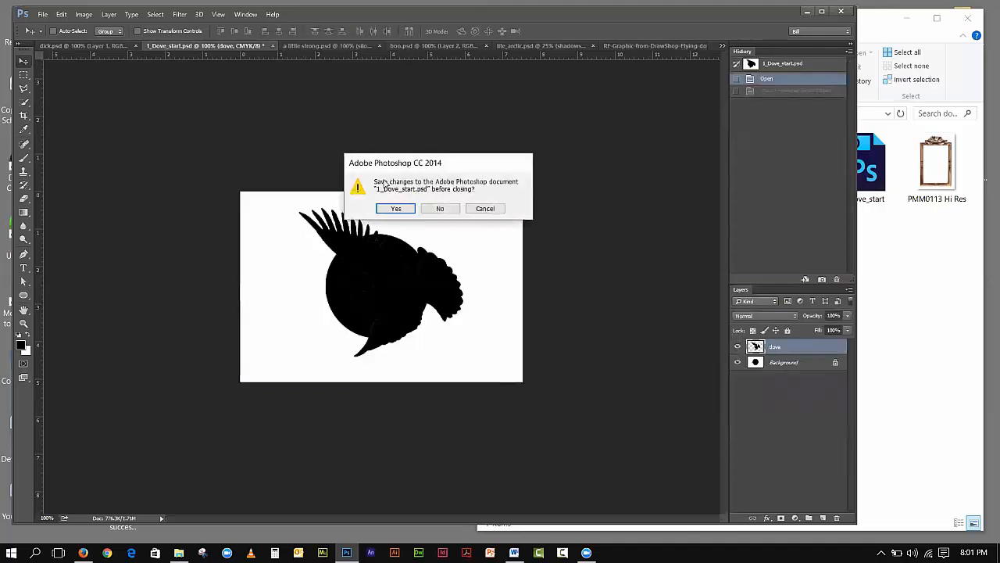
{"action": "left_click", "coordinate": [439, 209]}
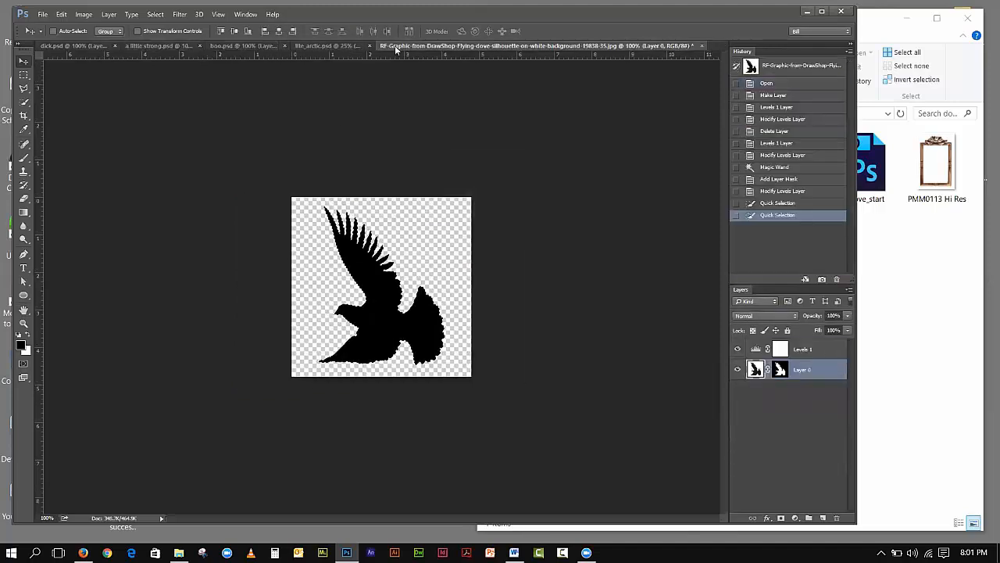
{"action": "left_click", "coordinate": [702, 45]}
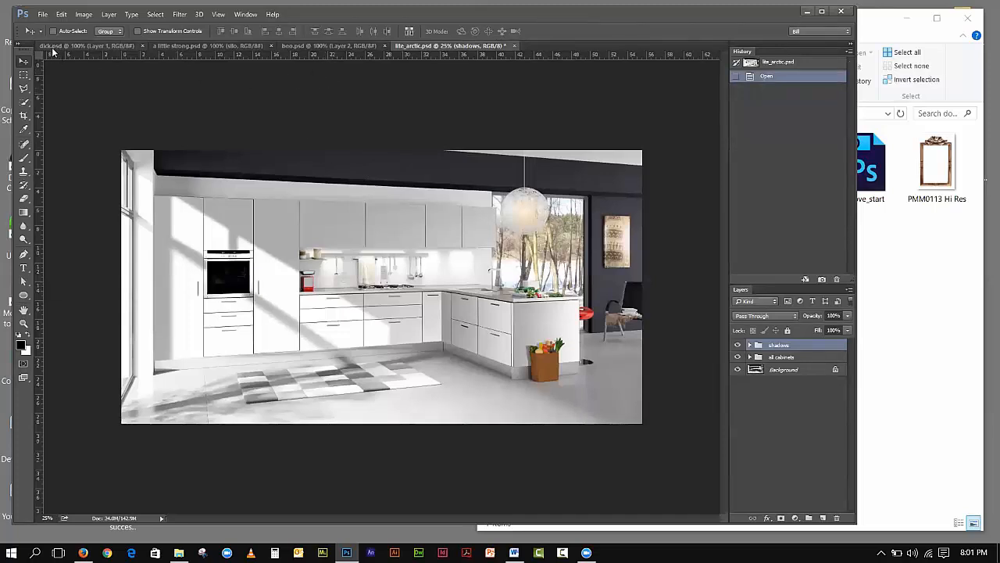
Look through the open composites dick.psd, a little strong.psd and boo.psd
{"action": "left_click", "coordinate": [53, 48]}
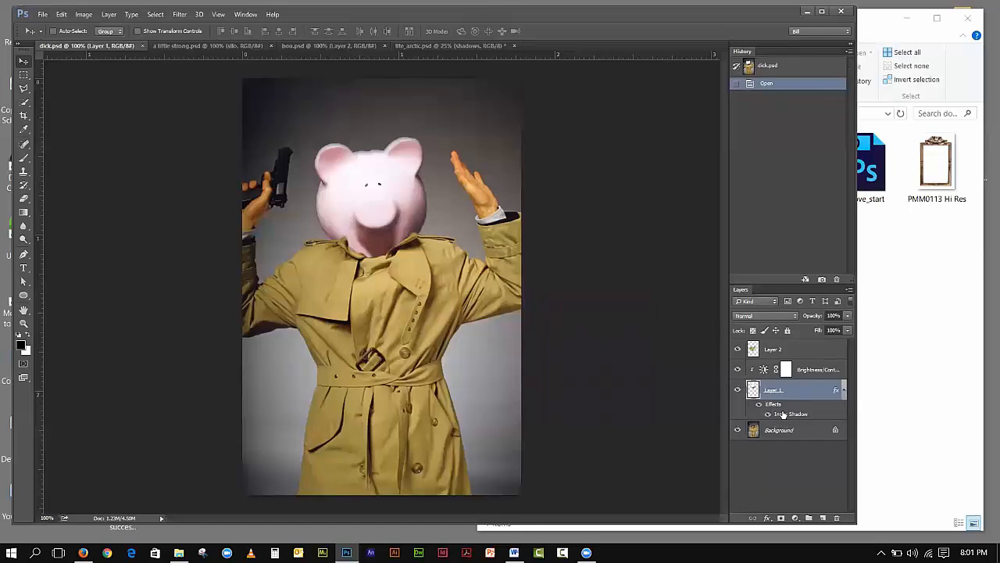
{"action": "left_click", "coordinate": [194, 47]}
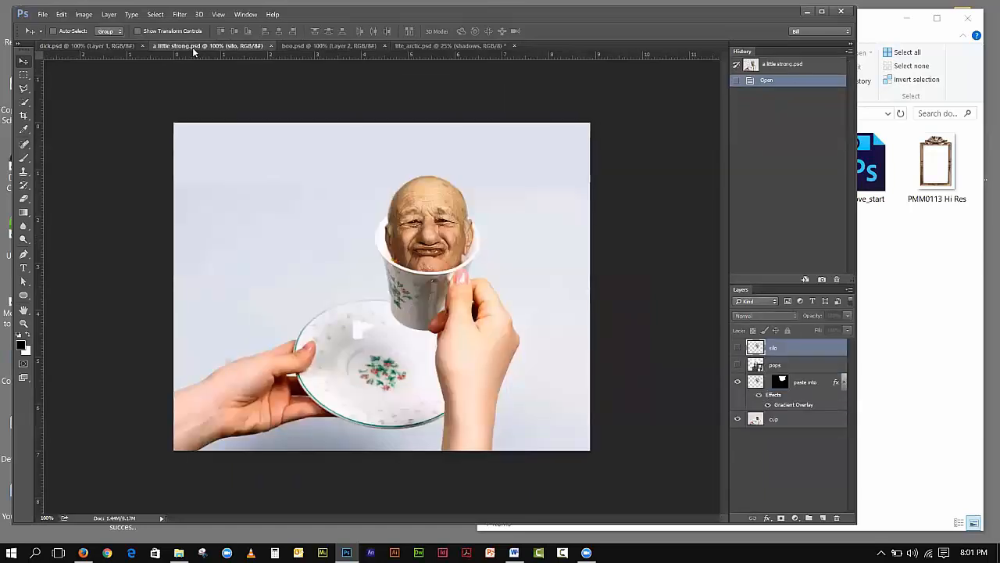
{"action": "left_click", "coordinate": [337, 47]}
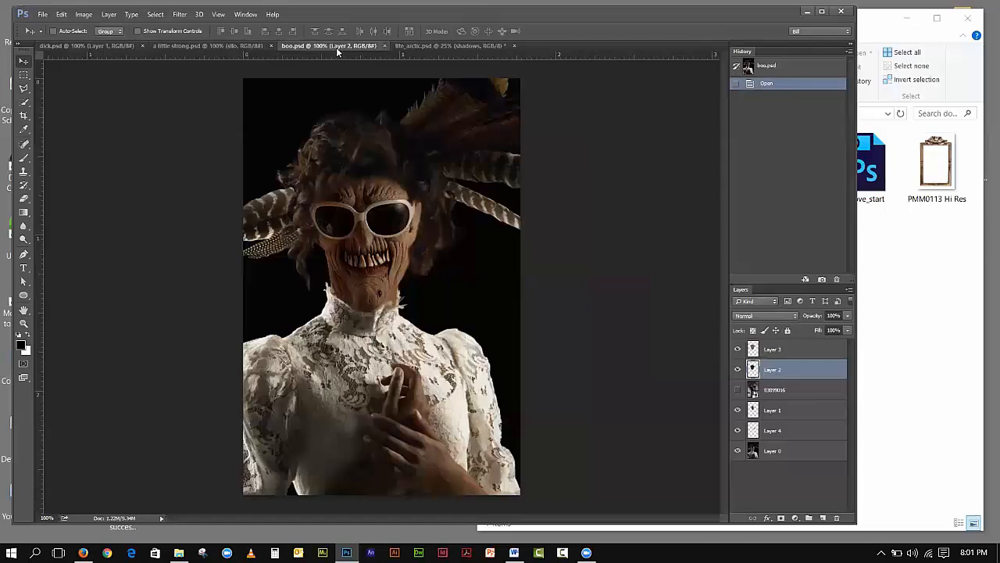
In dick.psd, toggle Layer 2, the Brightness/Contrast adjustment and pig-head Layer 1 off to examine the original trench coat photo
{"action": "left_click", "coordinate": [46, 45]}
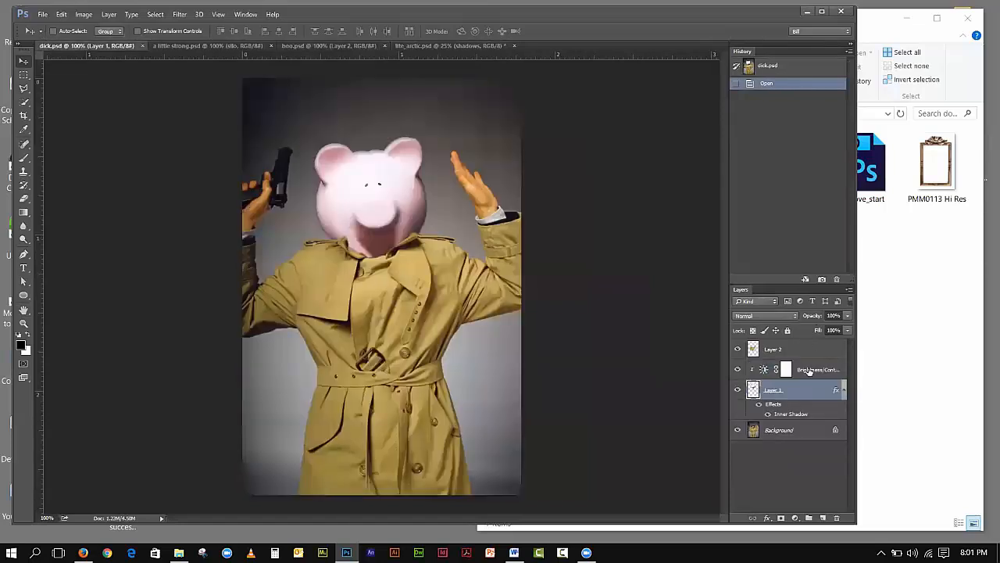
{"action": "left_click", "coordinate": [738, 349]}
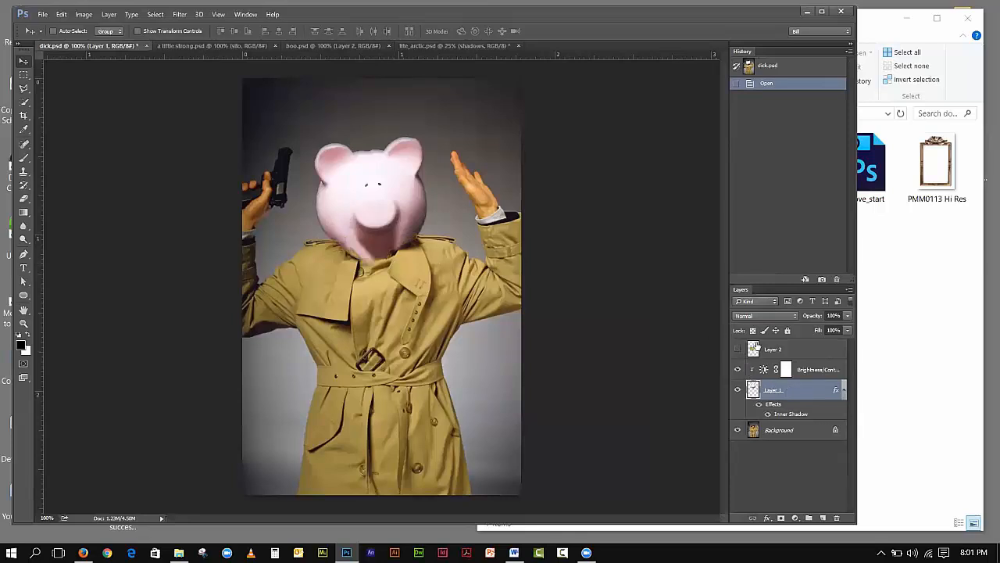
{"action": "left_click", "coordinate": [737, 349]}
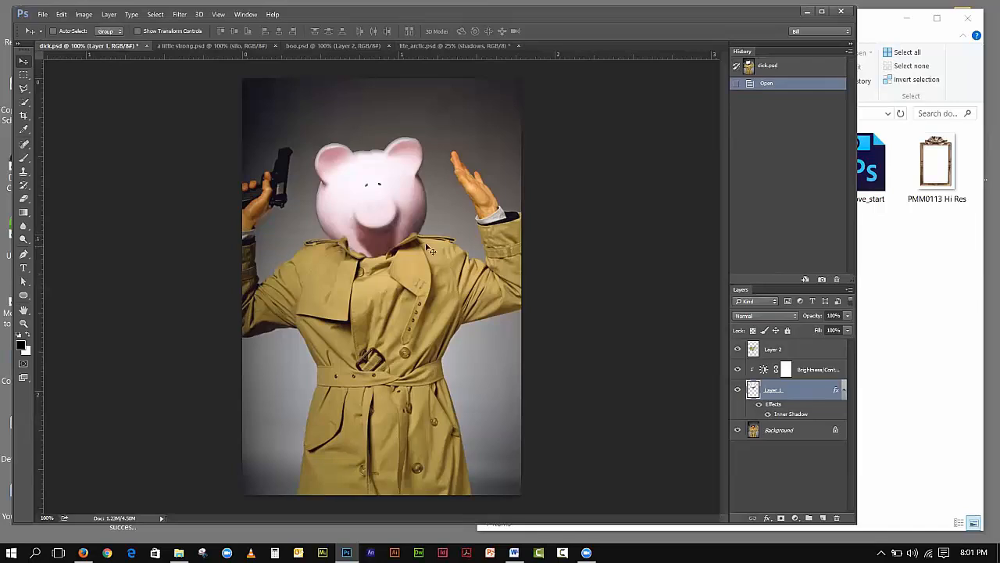
{"action": "left_click", "coordinate": [739, 351]}
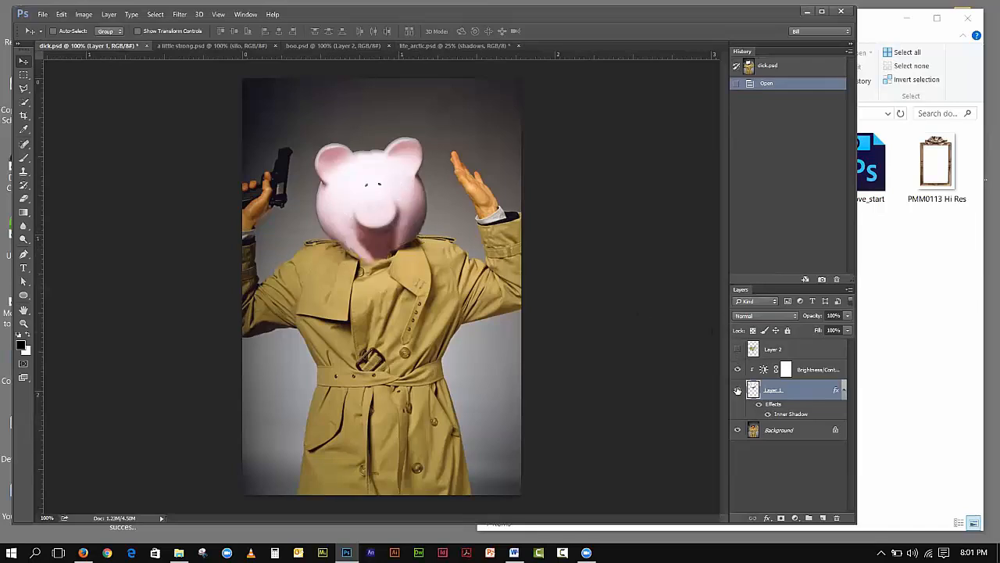
{"action": "left_click", "coordinate": [737, 370]}
{"action": "left_click", "coordinate": [738, 390]}
{"action": "left_click", "coordinate": [738, 390]}
{"action": "left_click", "coordinate": [738, 390]}
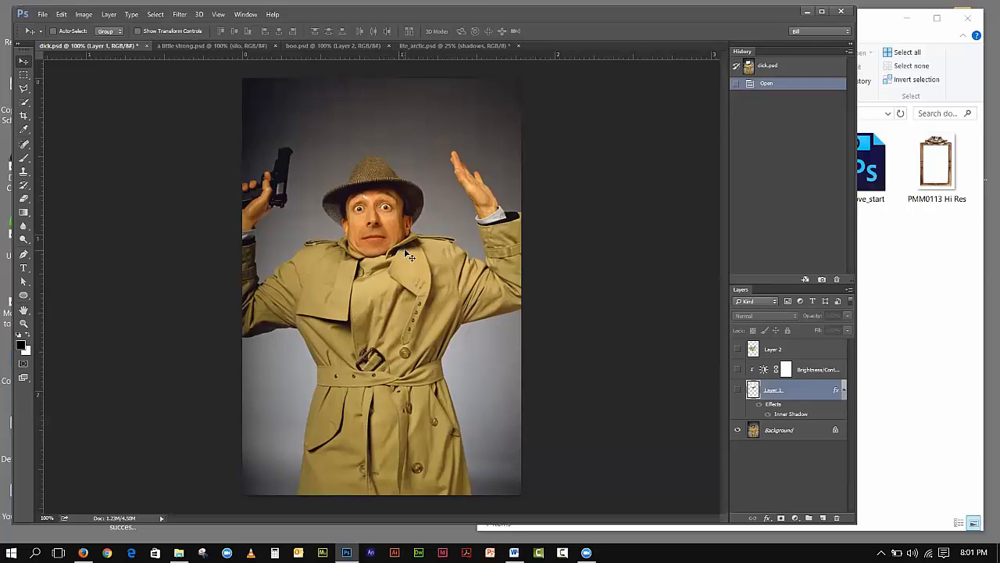
Show the pig head on Layer 1, the collar on Layer 2 and the Brightness/Contrast adjustment again
{"action": "left_click", "coordinate": [737, 390]}
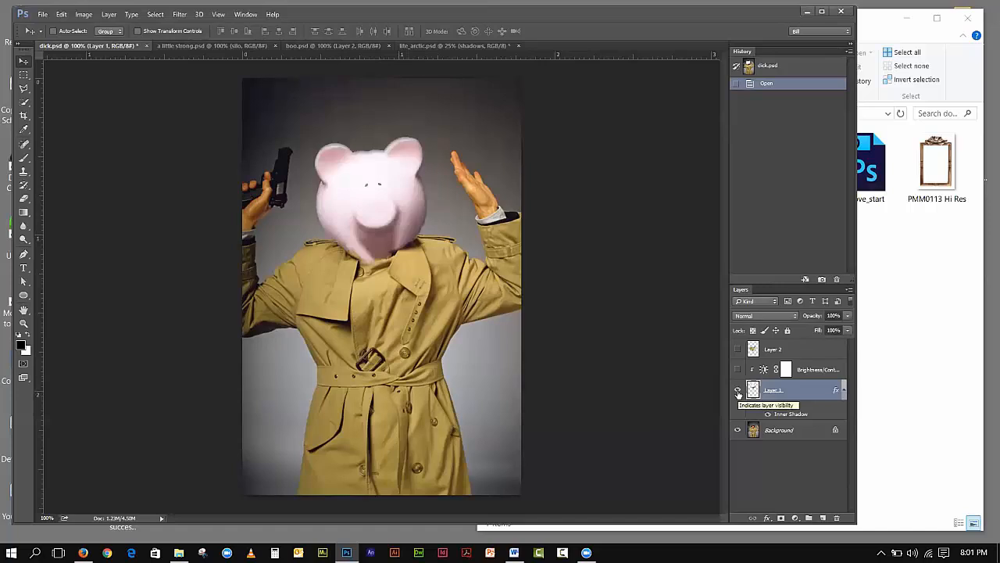
{"action": "left_click", "coordinate": [737, 350]}
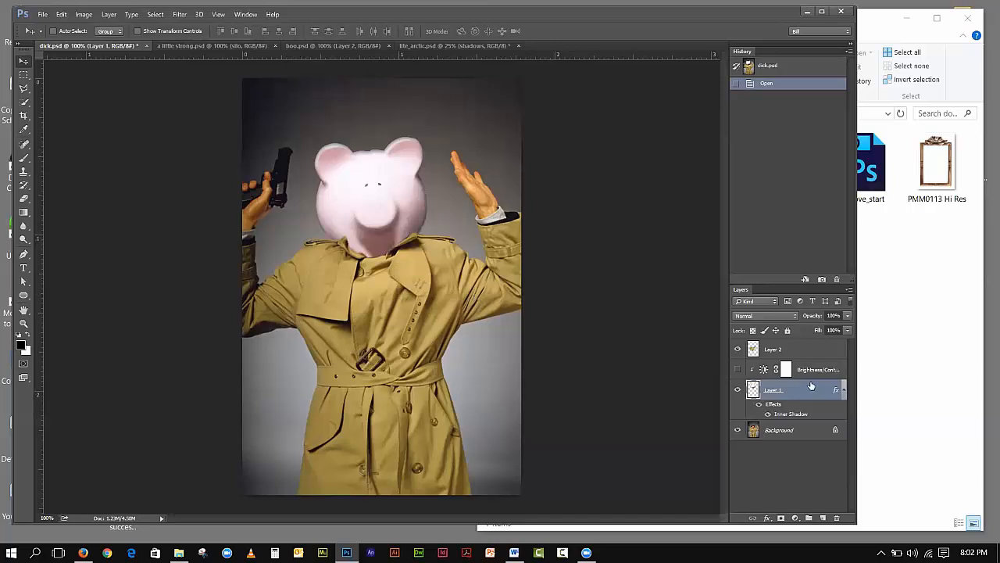
{"action": "left_click", "coordinate": [736, 372]}
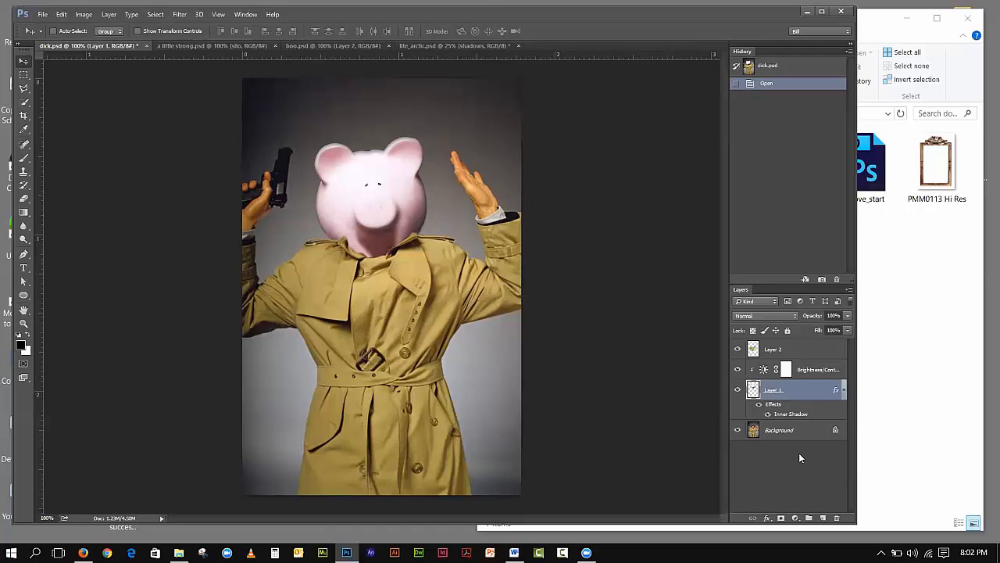
Open the piggy bank photo 19151012 from the pig folder inside Week 3
{"action": "left_click", "coordinate": [43, 14]}
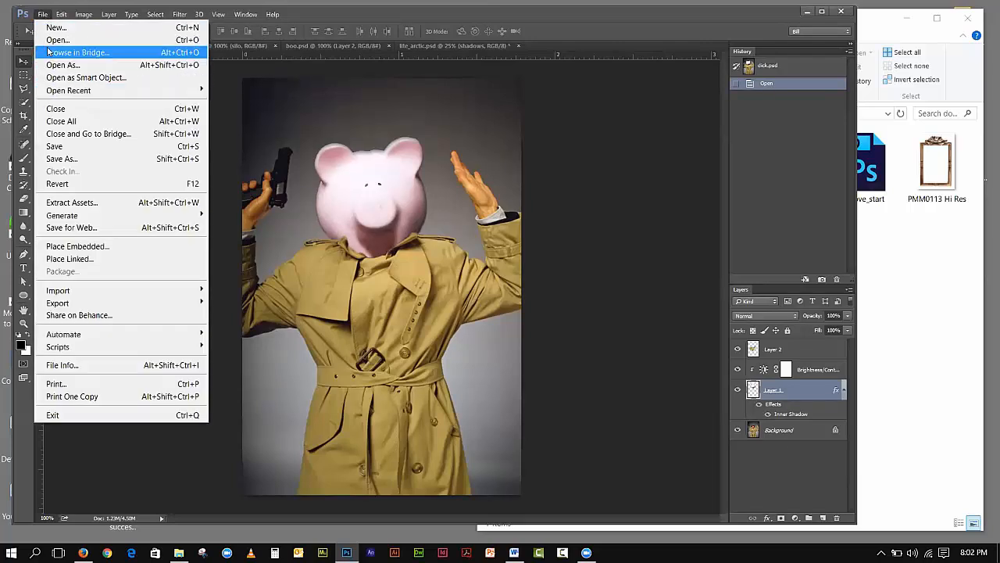
{"action": "left_click", "coordinate": [51, 40]}
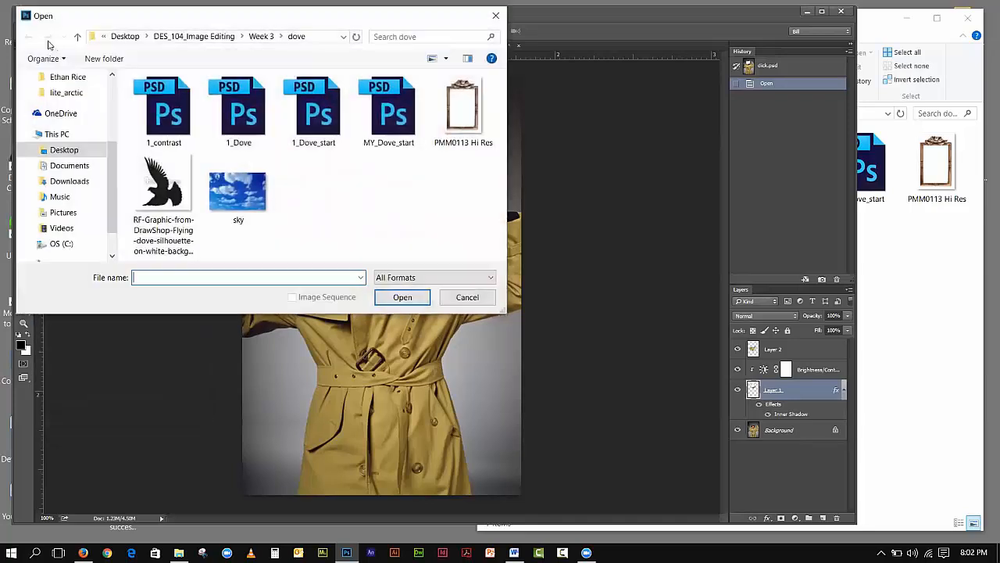
{"action": "left_click", "coordinate": [261, 37]}
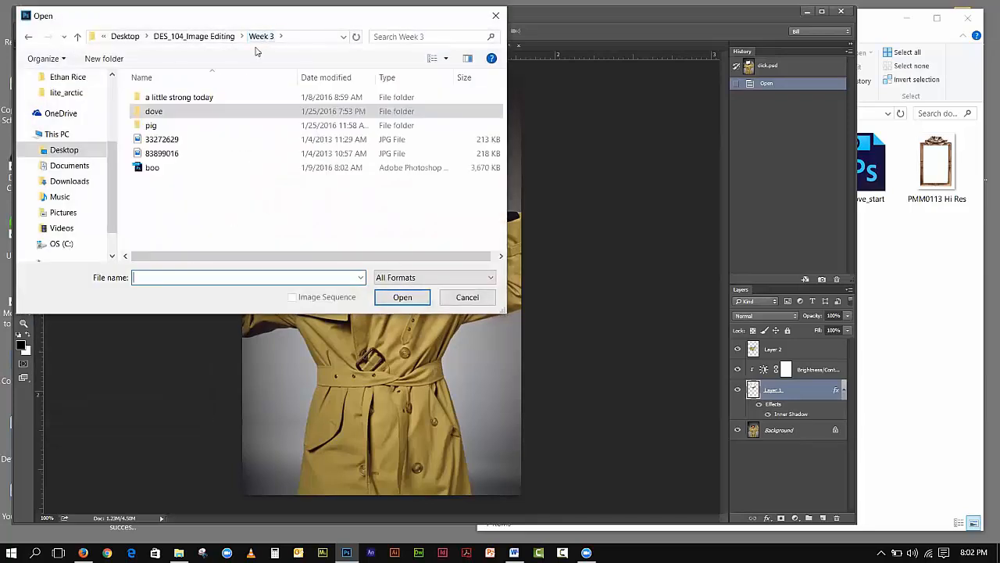
{"action": "double_click", "coordinate": [154, 126]}
{"action": "left_click", "coordinate": [164, 114]}
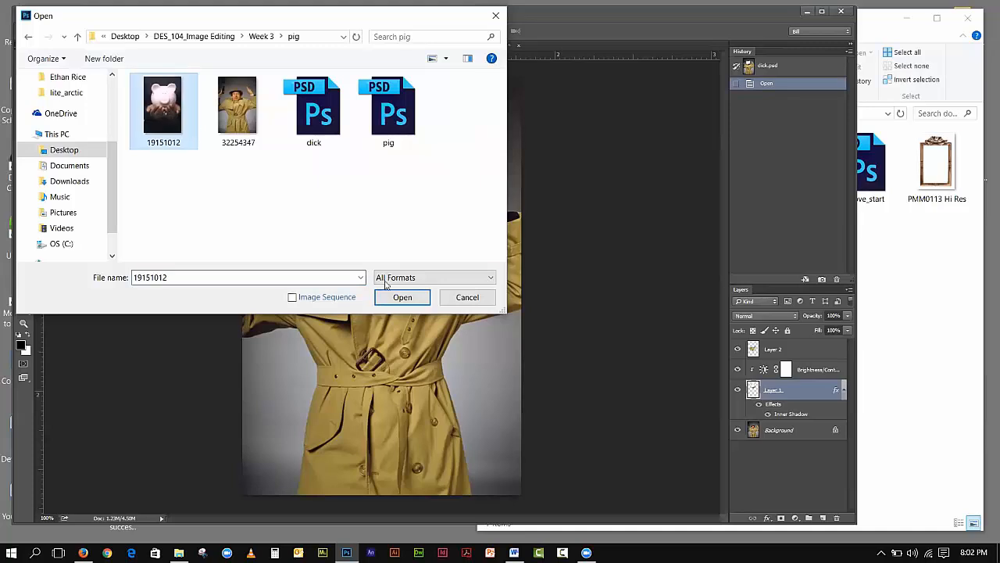
{"action": "left_click", "coordinate": [402, 298]}
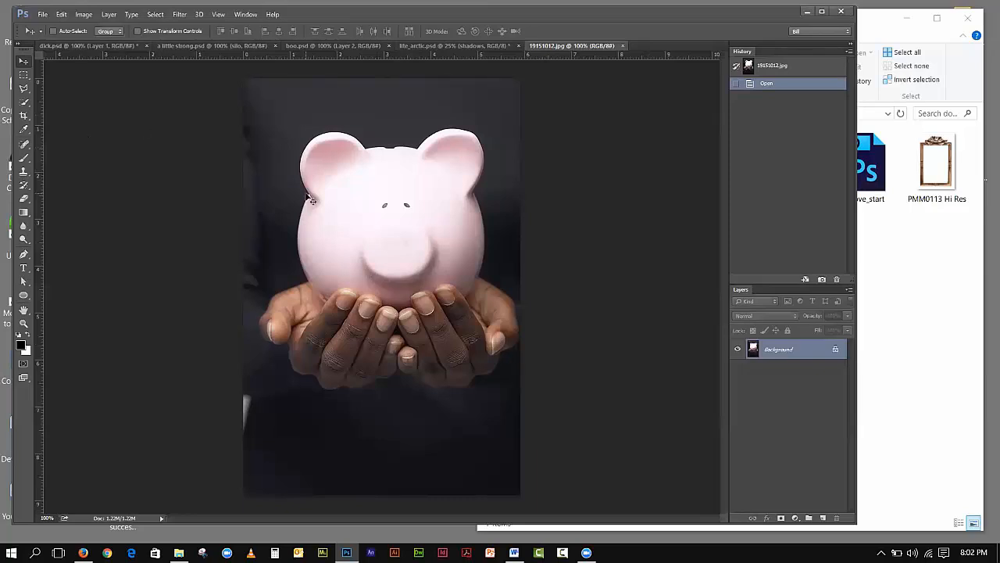
Select the pink piggy bank with the Quick Selection tool, using a 70 px brush
{"action": "left_click", "coordinate": [23, 104]}
{"action": "left_click", "coordinate": [43, 102]}
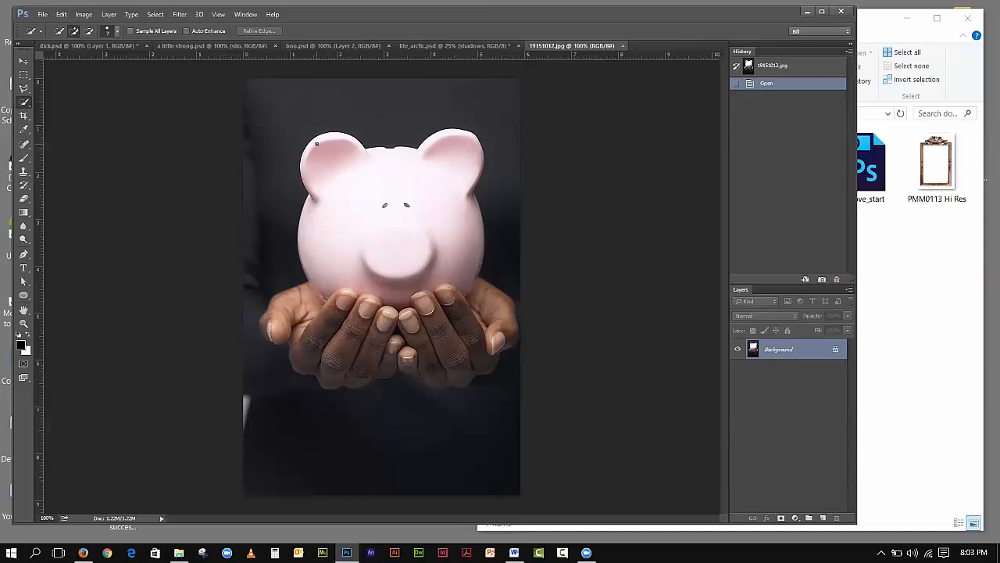
{"action": "key", "text": "bracketright"}
{"action": "key", "text": "bracketright"}
{"action": "key", "text": "bracketright"}
{"action": "key", "text": "bracketright"}
{"action": "key", "text": "bracketright"}
{"action": "key", "text": "bracketright"}
{"action": "key", "text": "bracketright"}
{"action": "key", "text": "bracketleft"}
{"action": "key", "text": "bracketleft"}
{"action": "key", "text": "bracketleft"}
{"action": "key", "text": "bracketleft"}
{"action": "key", "text": "bracketright"}
{"action": "key", "text": "bracketright"}
{"action": "key", "text": "bracketright"}
{"action": "key", "text": "bracketright"}
{"action": "mouse_move", "coordinate": [331, 152]}
{"action": "left_mouse_down"}
{"action": "mouse_move", "coordinate": [336, 171]}
{"action": "mouse_move", "coordinate": [395, 174]}
{"action": "mouse_move", "coordinate": [413, 188]}
{"action": "left_mouse_up"}
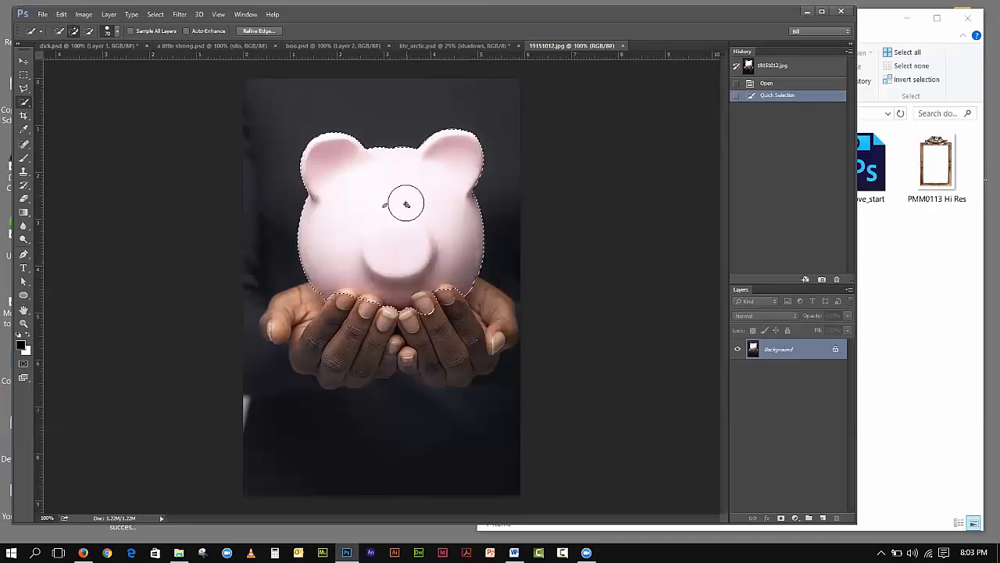
{"action": "left_click_drag", "start_coordinate": [405, 204], "coordinate": [446, 221]}
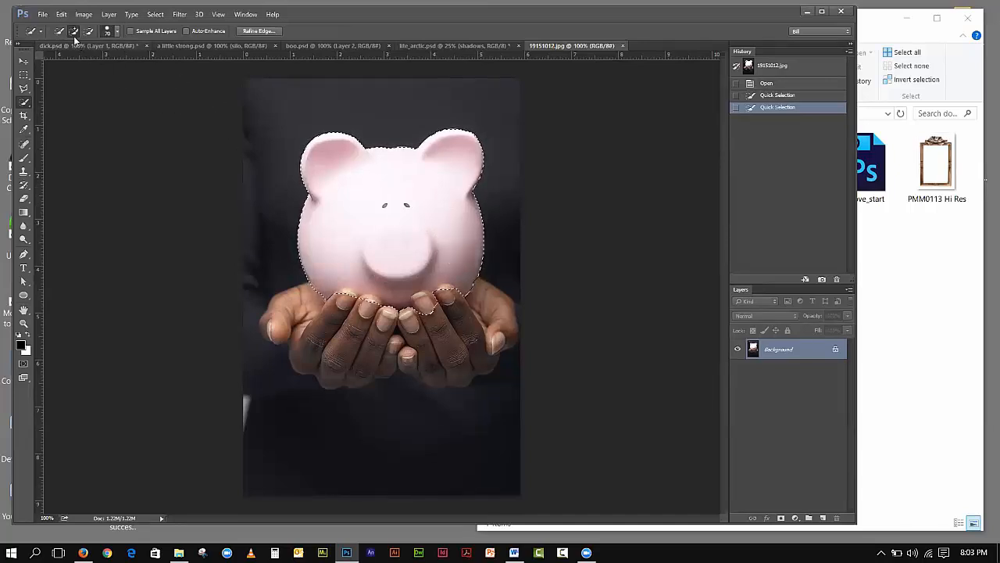
Deselect the piggy bank and select it again with a single Quick Selection stroke starting at its ear
{"action": "left_click", "coordinate": [156, 14]}
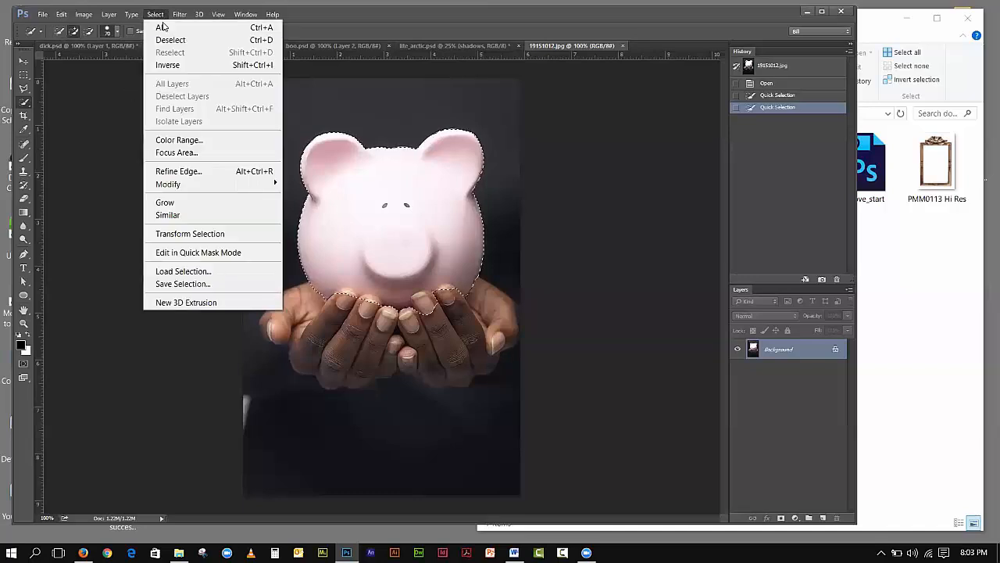
{"action": "left_click", "coordinate": [169, 39]}
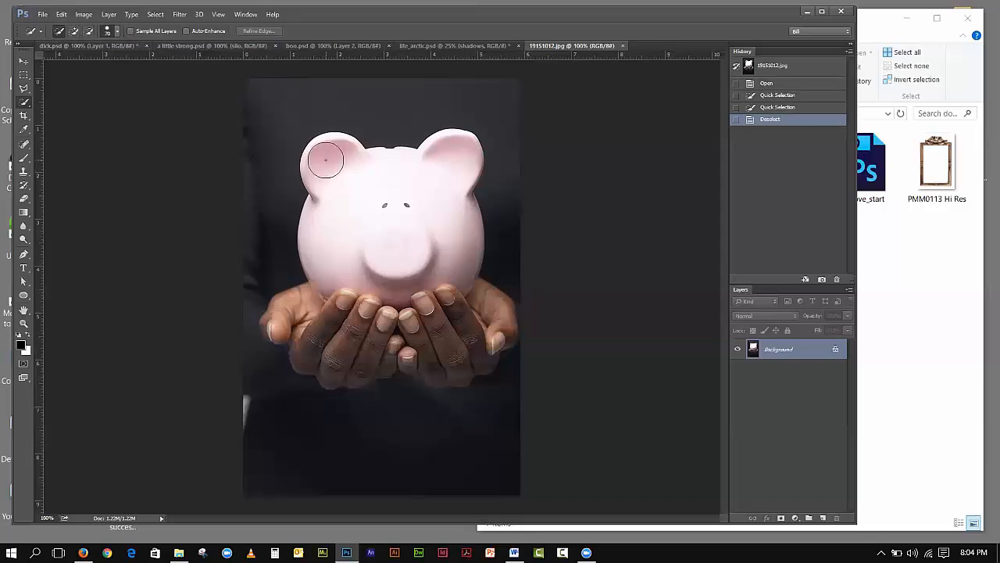
{"action": "mouse_move", "coordinate": [335, 164]}
{"action": "left_mouse_down"}
{"action": "mouse_move", "coordinate": [405, 200]}
{"action": "mouse_move", "coordinate": [336, 201]}
{"action": "left_mouse_up"}
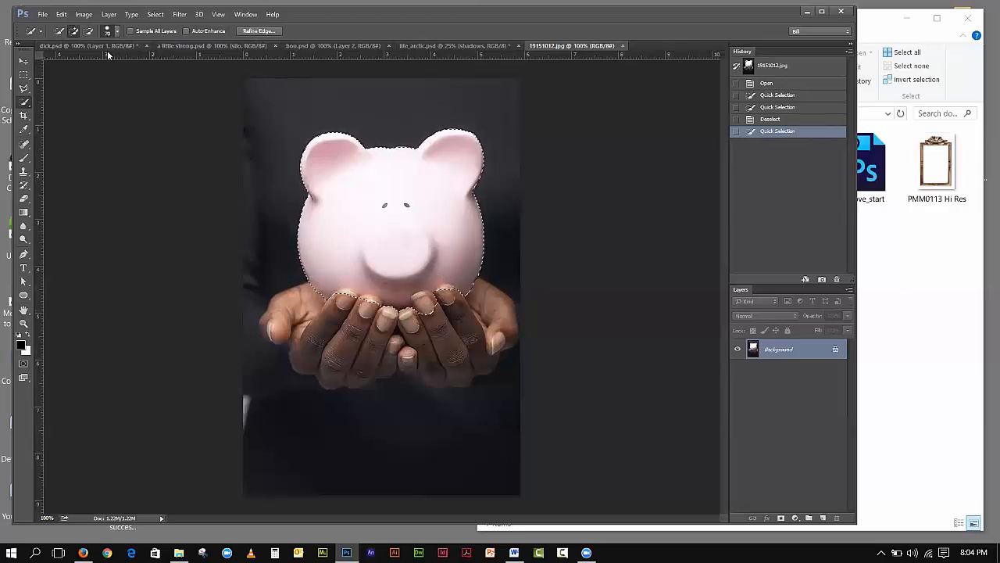
Subtract the fingertips beneath the pig's snout from the selection, using a smaller Quick Selection brush in subtract mode
{"action": "left_click", "coordinate": [89, 30]}
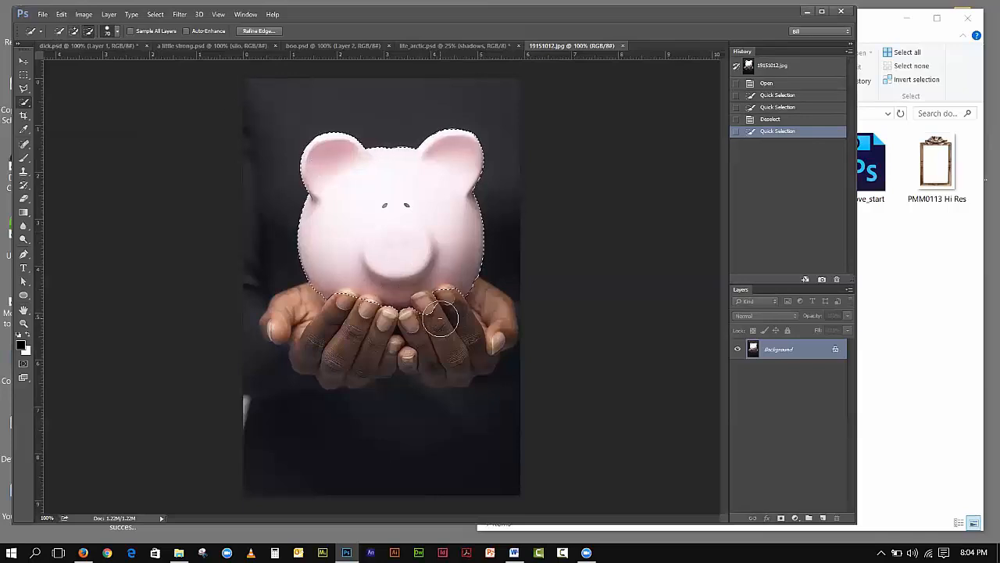
{"action": "key", "text": "["}
{"action": "key", "text": "["}
{"action": "key", "text": "["}
{"action": "key", "text": "["}
{"action": "key", "text": "["}
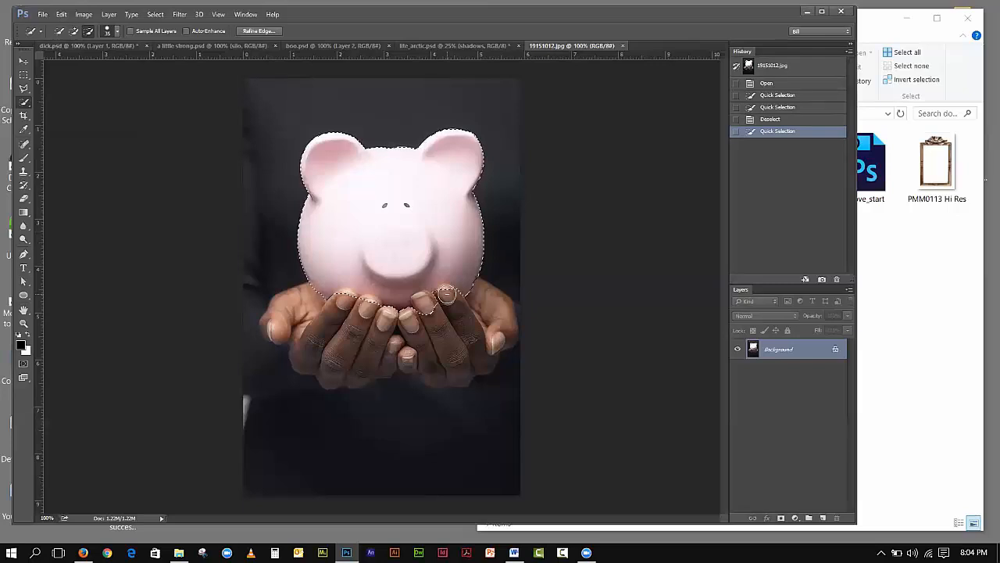
{"action": "left_click_drag", "start_coordinate": [446, 294], "coordinate": [437, 315]}
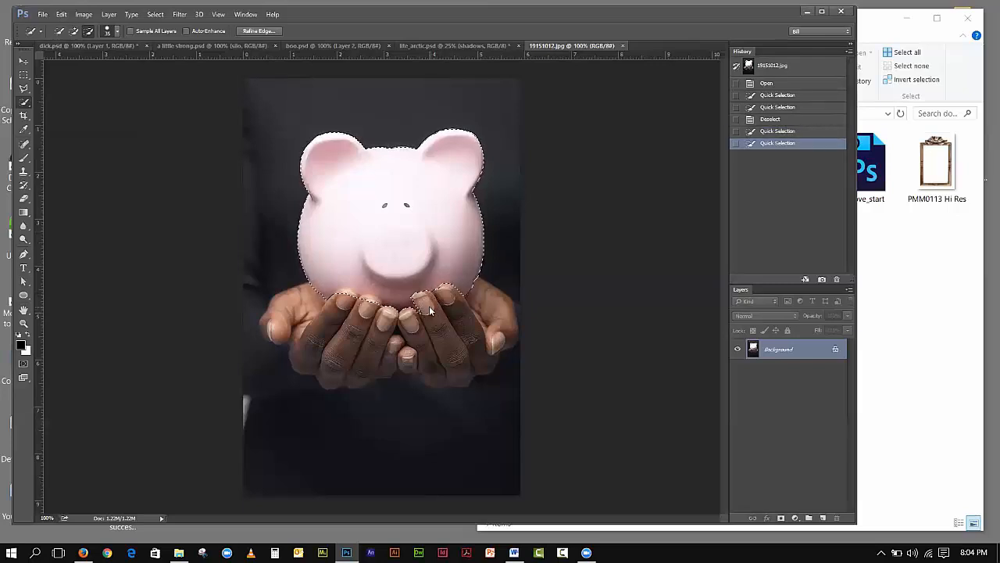
Subtract the fingertips along the pig's lower edge from the quick selection
{"action": "left_click", "coordinate": [429, 312]}
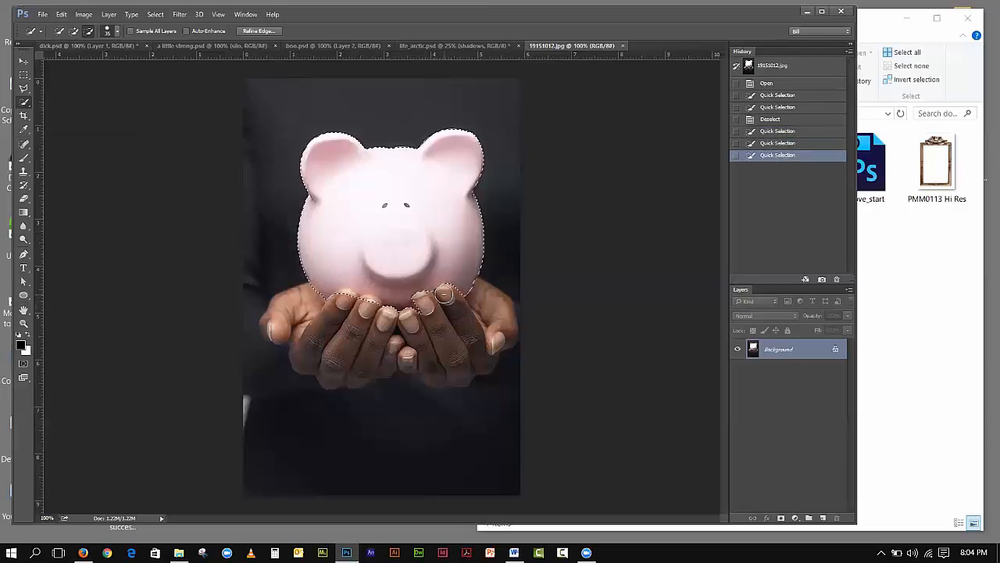
{"action": "left_click", "coordinate": [447, 307]}
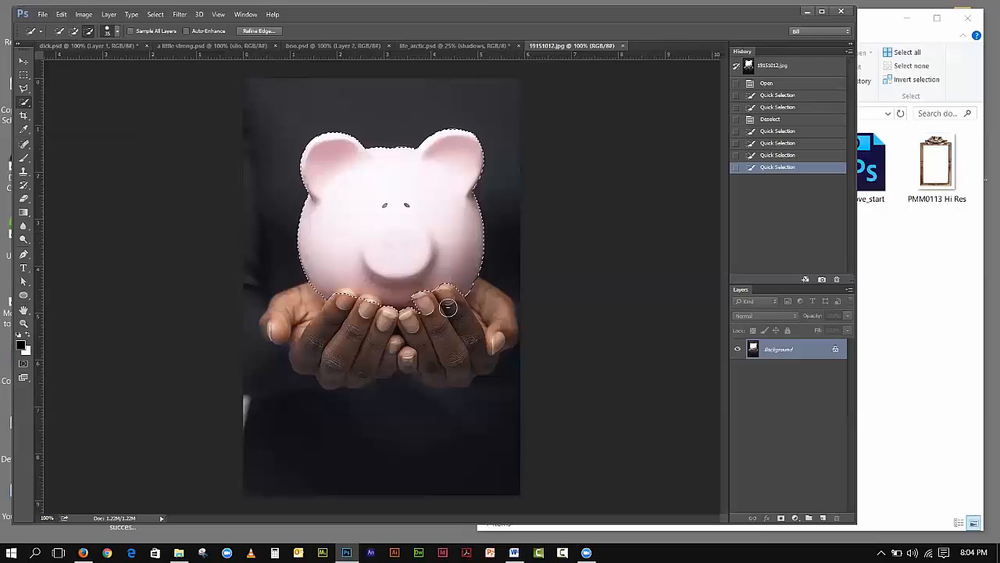
{"action": "left_click", "coordinate": [343, 299]}
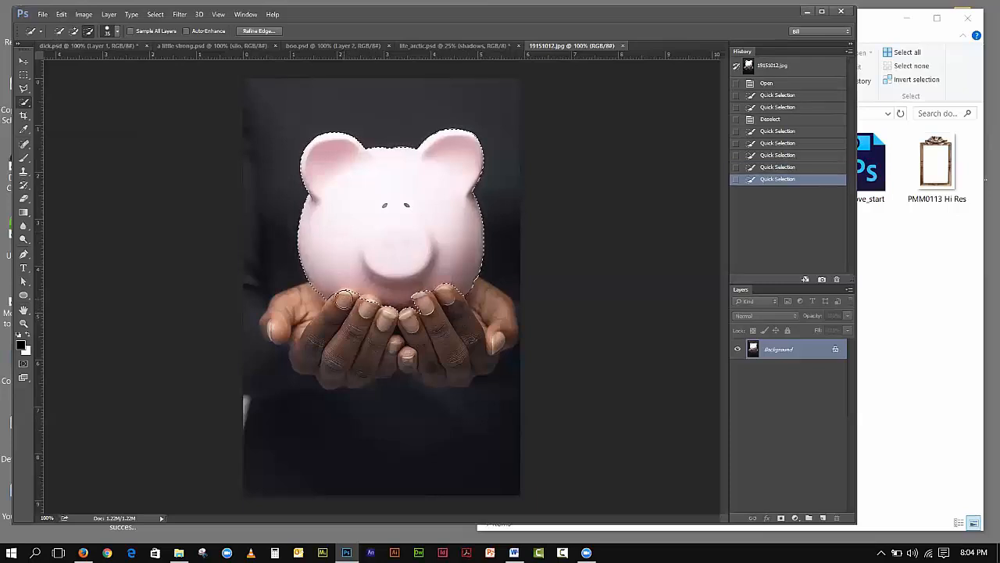
{"action": "left_click", "coordinate": [345, 299]}
{"action": "left_click_drag", "start_coordinate": [346, 297], "coordinate": [376, 320]}
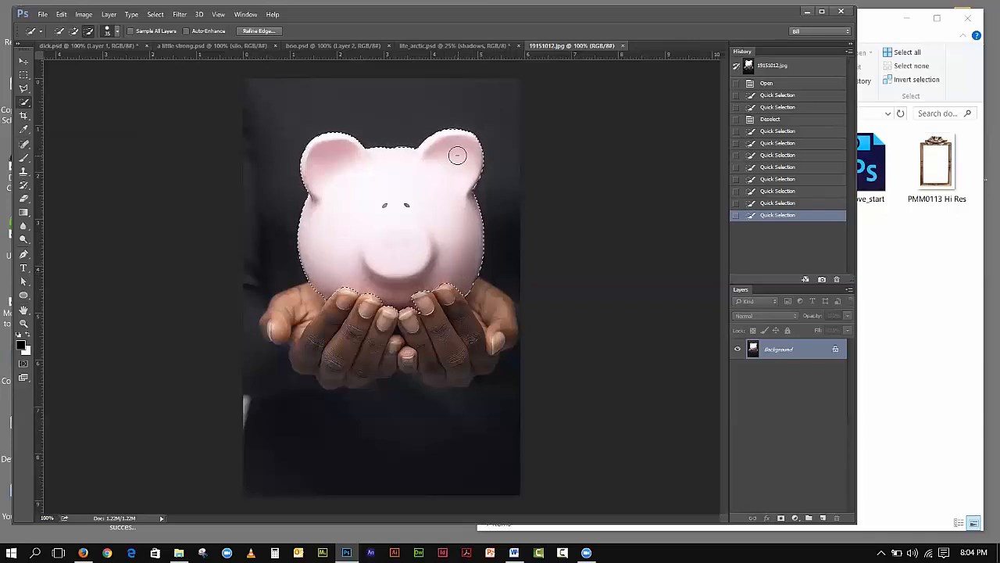
Open Refine Edge for the pig selection, enable Smart Radius and set the Radius to 0 px
{"action": "left_click", "coordinate": [155, 16]}
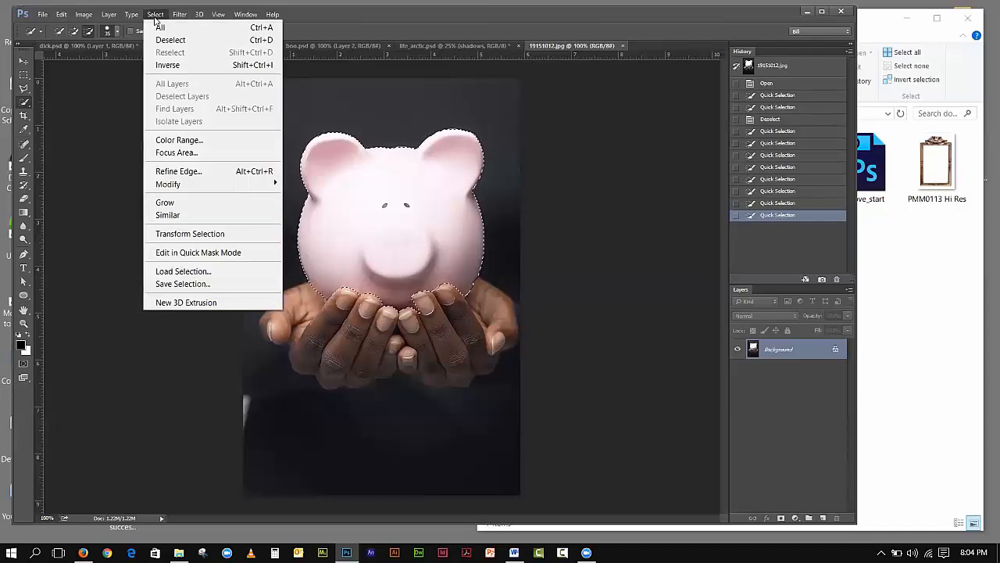
{"action": "left_click", "coordinate": [179, 171]}
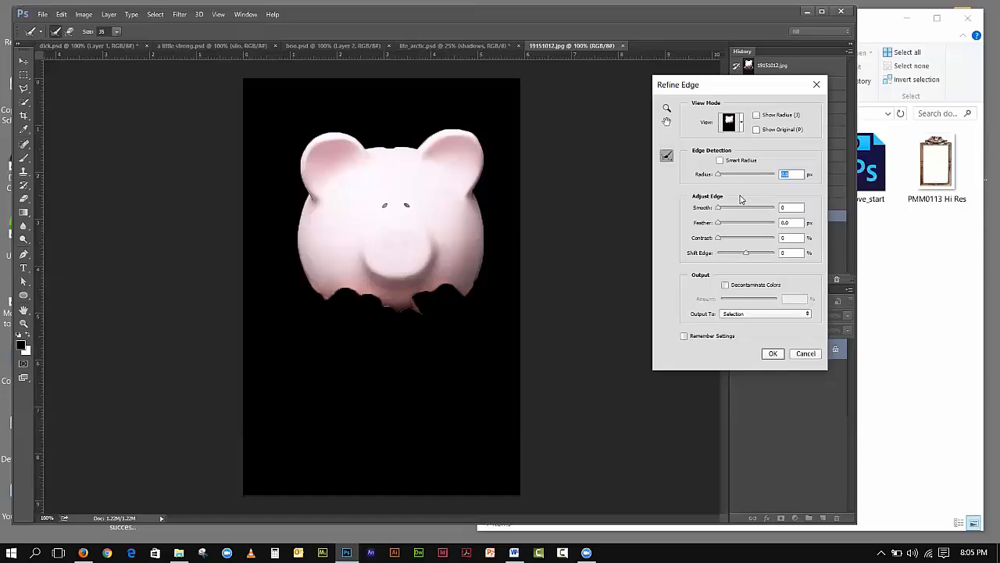
{"action": "left_click", "coordinate": [721, 161]}
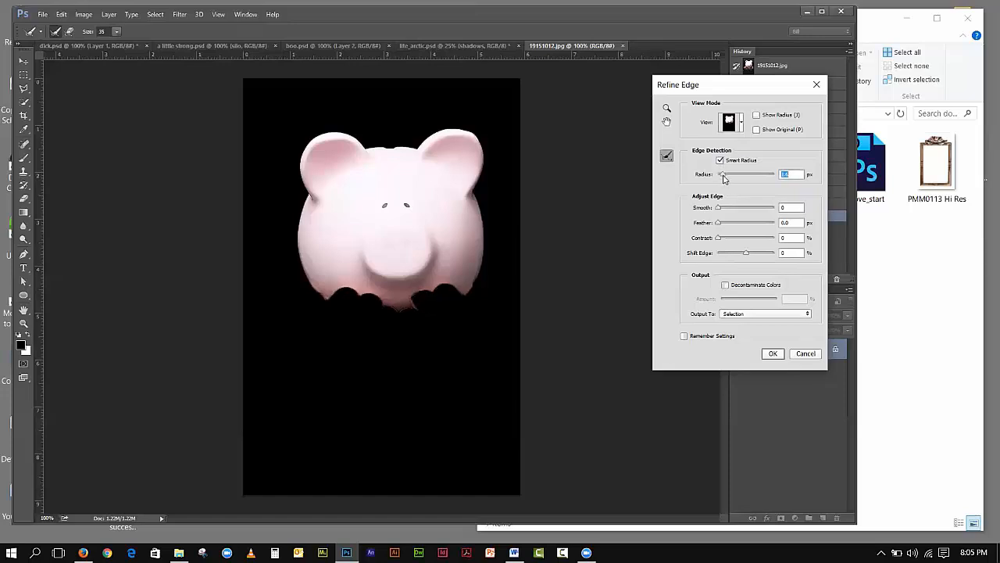
{"action": "left_click_drag", "start_coordinate": [724, 178], "coordinate": [731, 180]}
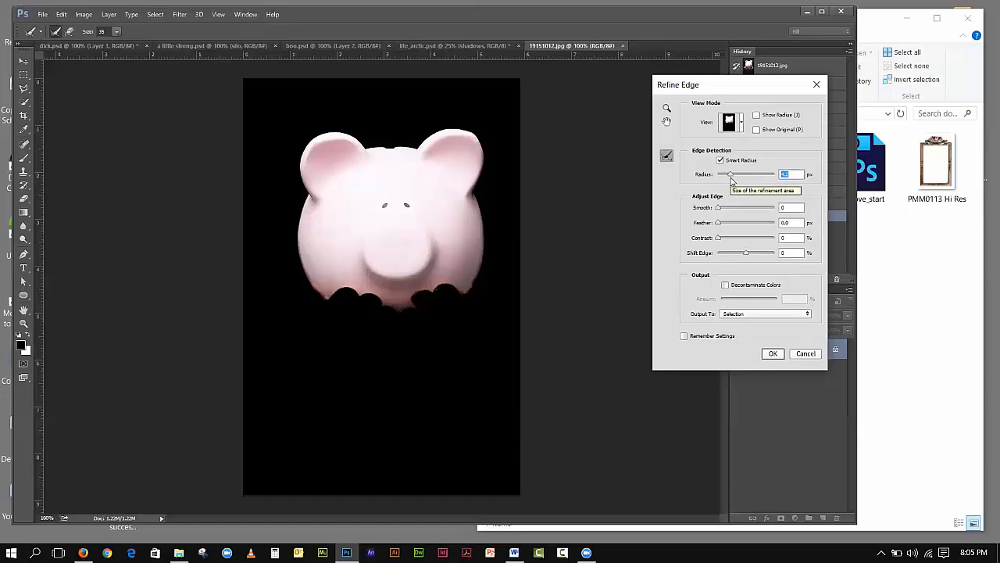
{"action": "left_click_drag", "start_coordinate": [732, 180], "coordinate": [710, 176]}
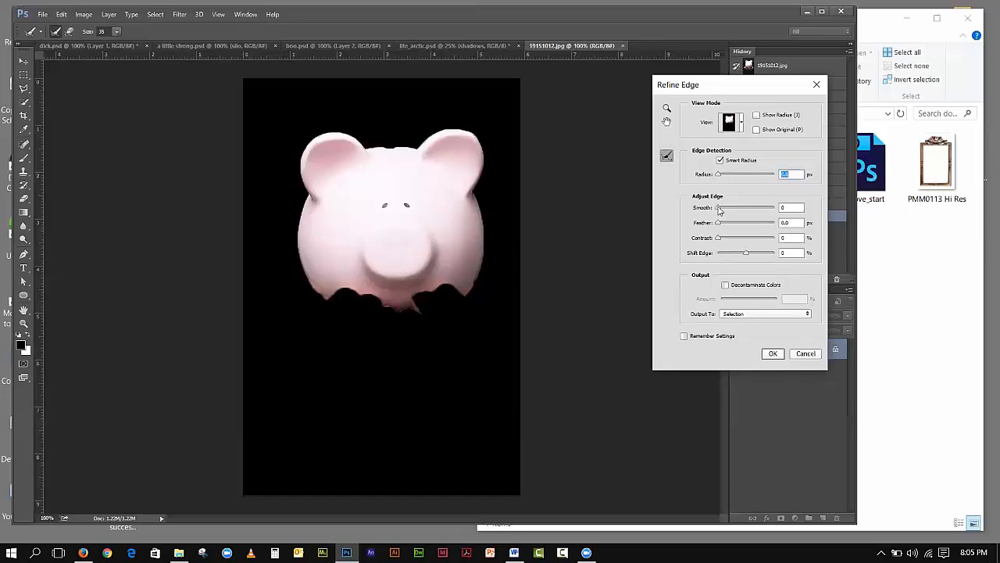
Set Shift Edge to -7% and Contrast to 39%, add a slight Feather, and apply the edge refinement
{"action": "left_click", "coordinate": [747, 254]}
{"action": "mouse_move", "coordinate": [748, 256]}
{"action": "left_mouse_down"}
{"action": "mouse_move", "coordinate": [727, 243]}
{"action": "mouse_move", "coordinate": [741, 243]}
{"action": "left_mouse_up"}
{"action": "left_click_drag", "start_coordinate": [720, 227], "coordinate": [725, 227]}
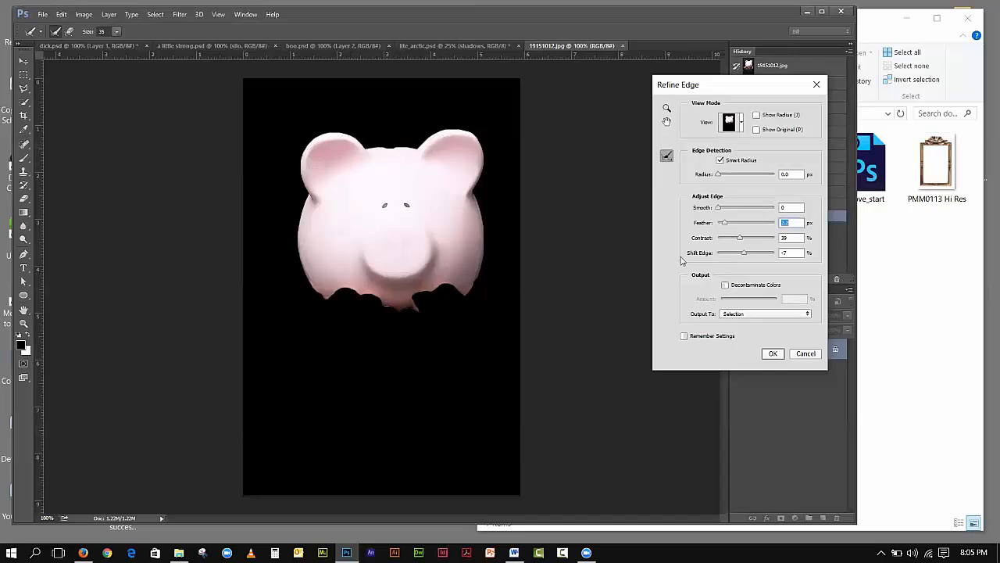
{"action": "mouse_move", "coordinate": [724, 223]}
{"action": "left_mouse_down"}
{"action": "mouse_move", "coordinate": [713, 225]}
{"action": "mouse_move", "coordinate": [726, 223]}
{"action": "left_mouse_up"}
{"action": "left_click", "coordinate": [771, 353]}
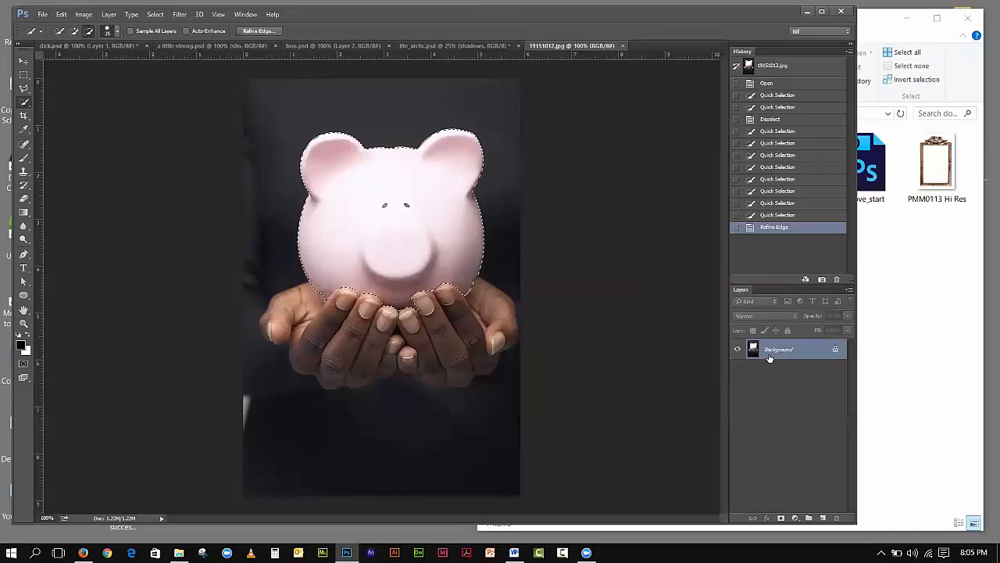
Add a layer mask from the pig selection and create a new empty layer above it
{"action": "left_click", "coordinate": [782, 517]}
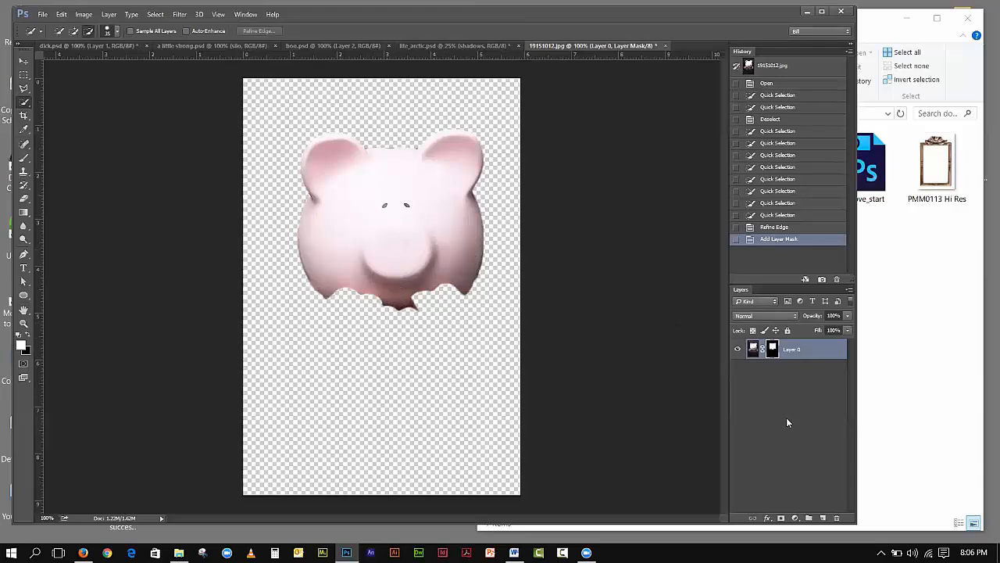
{"action": "left_click", "coordinate": [823, 518]}
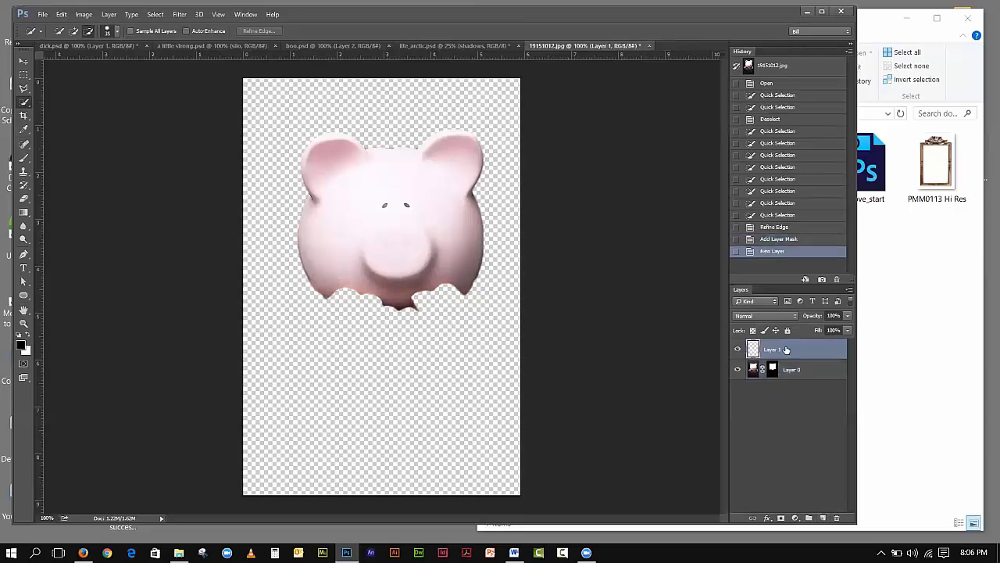
With the Clone Stamp, rebuild the pig's lower-right edge on the new layer from skin sampled just above the gap
{"action": "left_click", "coordinate": [22, 171]}
{"action": "left_click", "coordinate": [72, 170]}
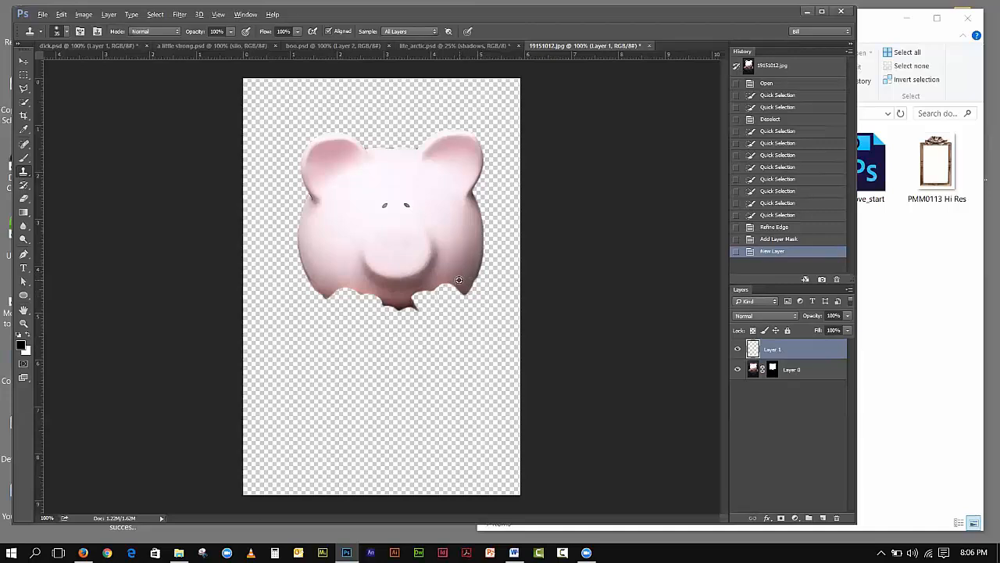
{"action": "left_click", "coordinate": [459, 277], "text": "alt"}
{"action": "left_click", "coordinate": [455, 283]}
{"action": "left_click", "coordinate": [447, 288]}
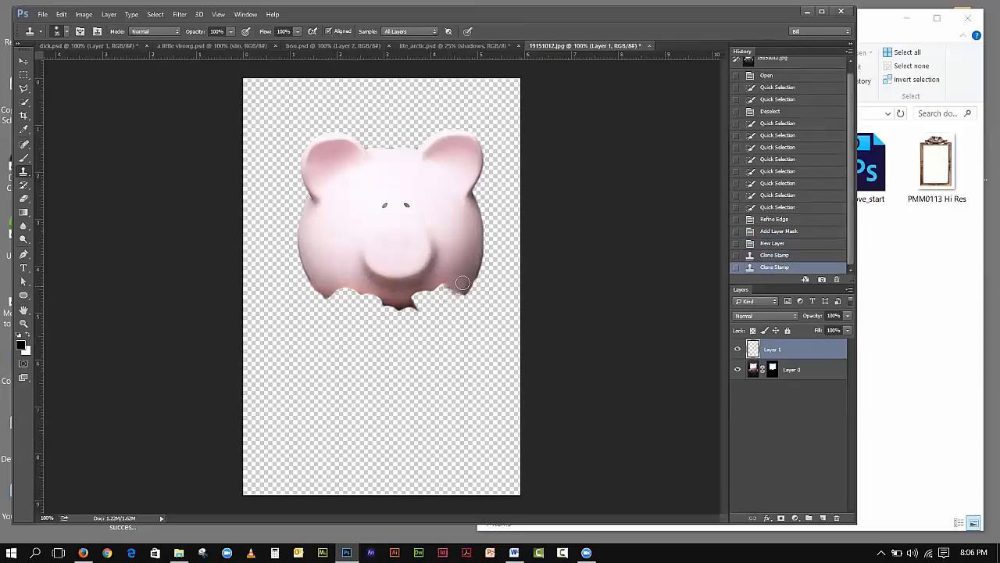
{"action": "left_click", "coordinate": [455, 291]}
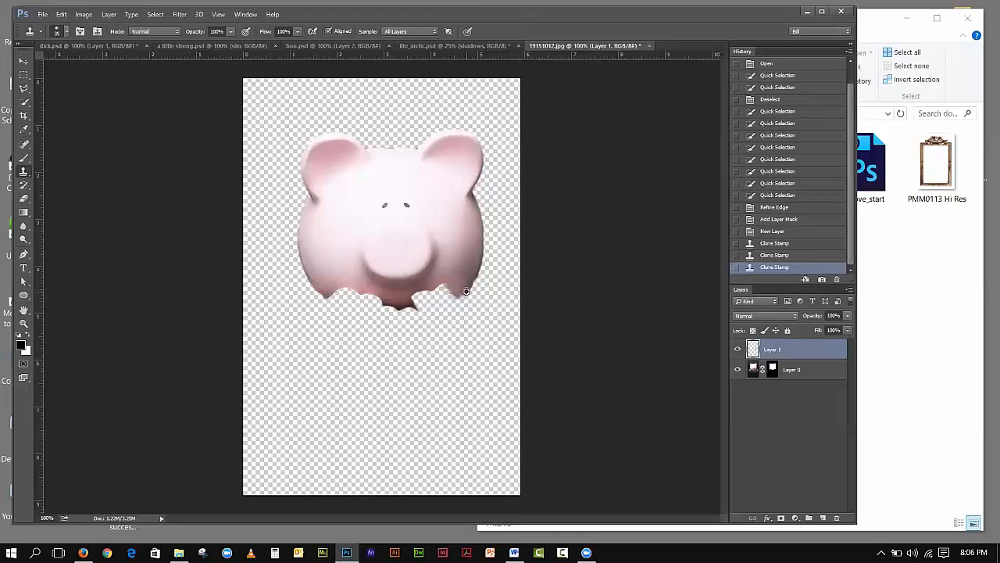
{"action": "left_click", "coordinate": [458, 293]}
{"action": "left_click", "coordinate": [452, 302]}
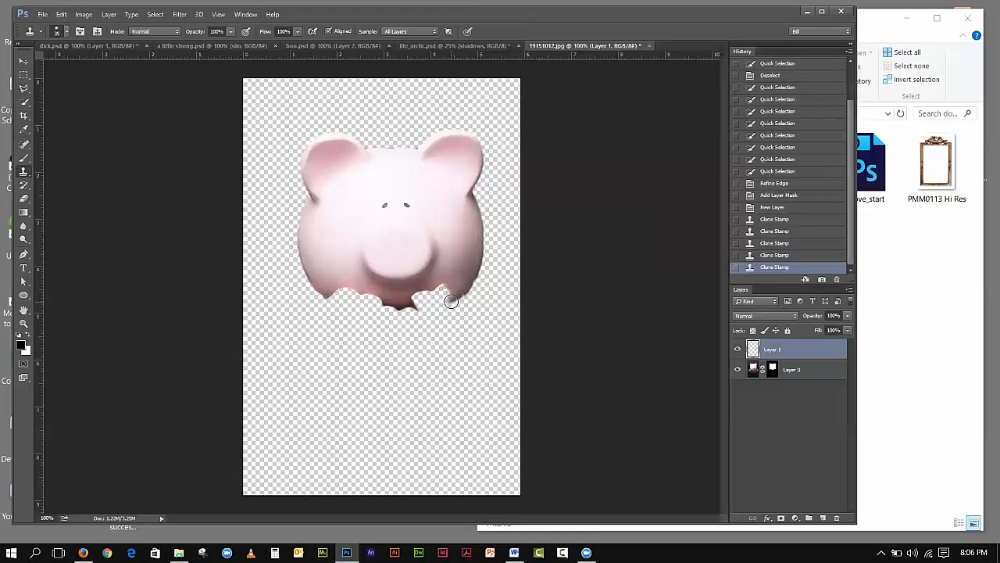
{"action": "left_click", "coordinate": [450, 301]}
{"action": "left_click", "coordinate": [459, 293]}
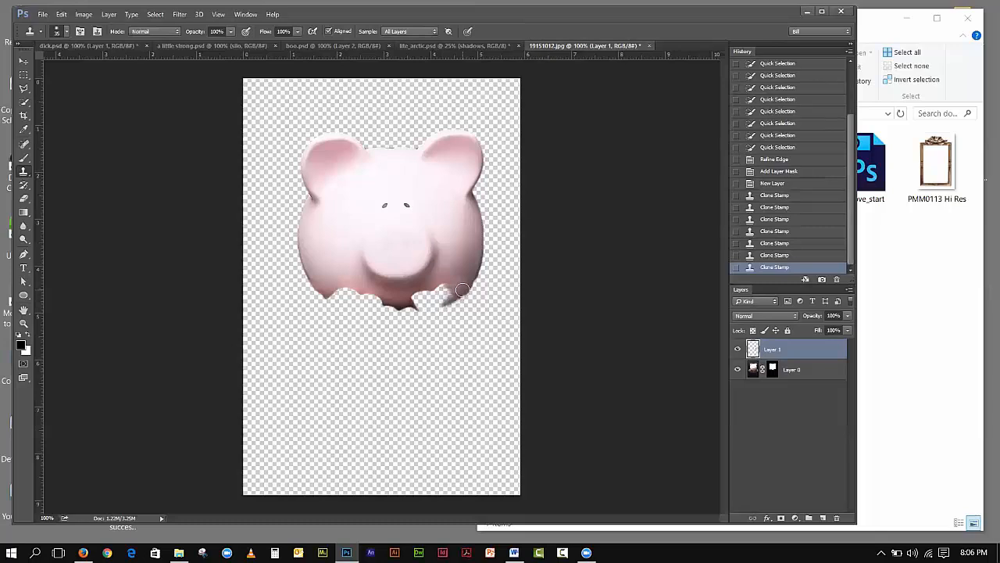
{"action": "left_click_drag", "start_coordinate": [444, 304], "coordinate": [434, 310]}
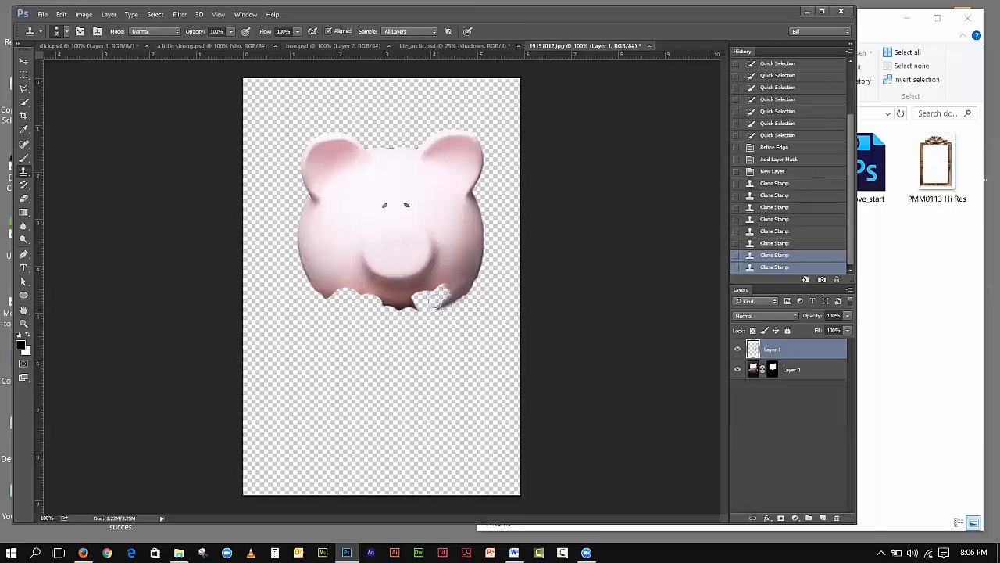
Clone pig skin inward from the rebuilt lower-right edge to fill the notches left by the right-hand fingers
{"action": "left_click", "coordinate": [439, 290]}
{"action": "key", "text": "x"}
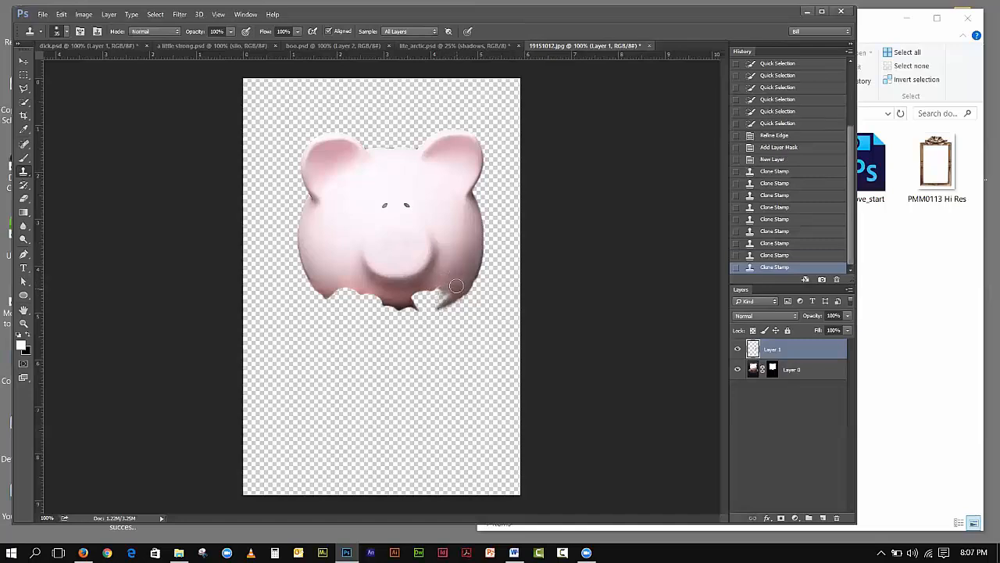
{"action": "left_click", "coordinate": [456, 284]}
{"action": "key", "text": "x"}
{"action": "left_click_drag", "start_coordinate": [443, 298], "coordinate": [414, 302]}
{"action": "key", "text": "x"}
{"action": "key", "text": "x"}
{"action": "left_click", "coordinate": [443, 282]}
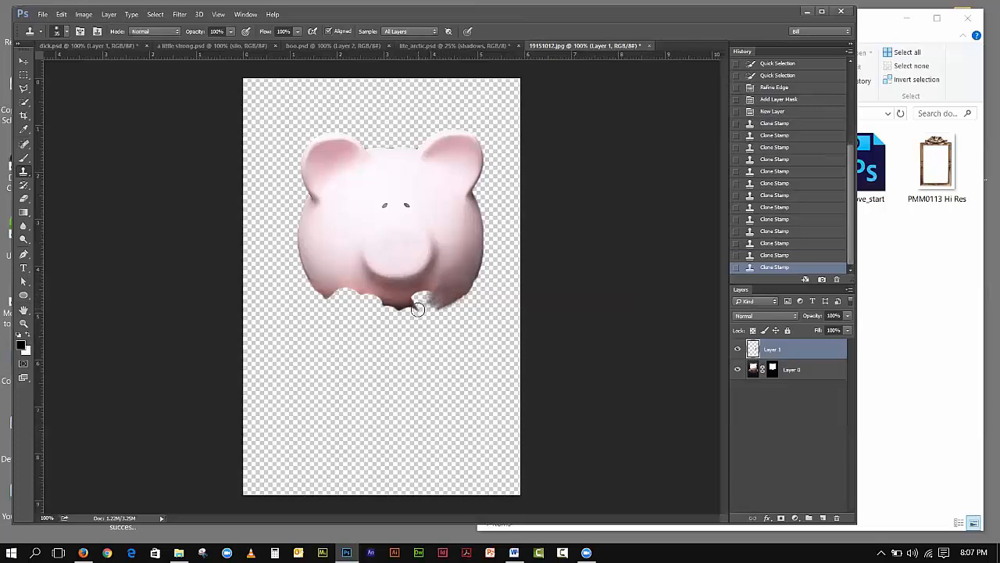
{"action": "left_click_drag", "start_coordinate": [437, 288], "coordinate": [429, 301]}
{"action": "key", "text": "x"}
{"action": "left_click", "coordinate": [448, 283]}
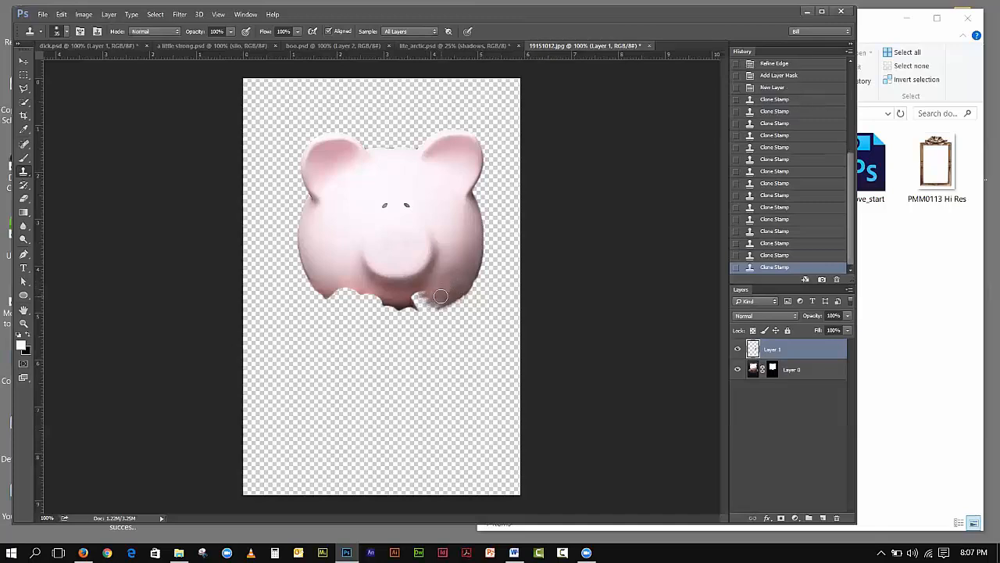
{"action": "left_click", "coordinate": [437, 298]}
{"action": "key", "text": "x"}
{"action": "key", "text": "x"}
Clone the dark pink skin beneath the snout into the remaining gap just to its right
{"action": "left_click", "coordinate": [399, 299]}
{"action": "key", "text": "x"}
{"action": "key", "text": "x"}
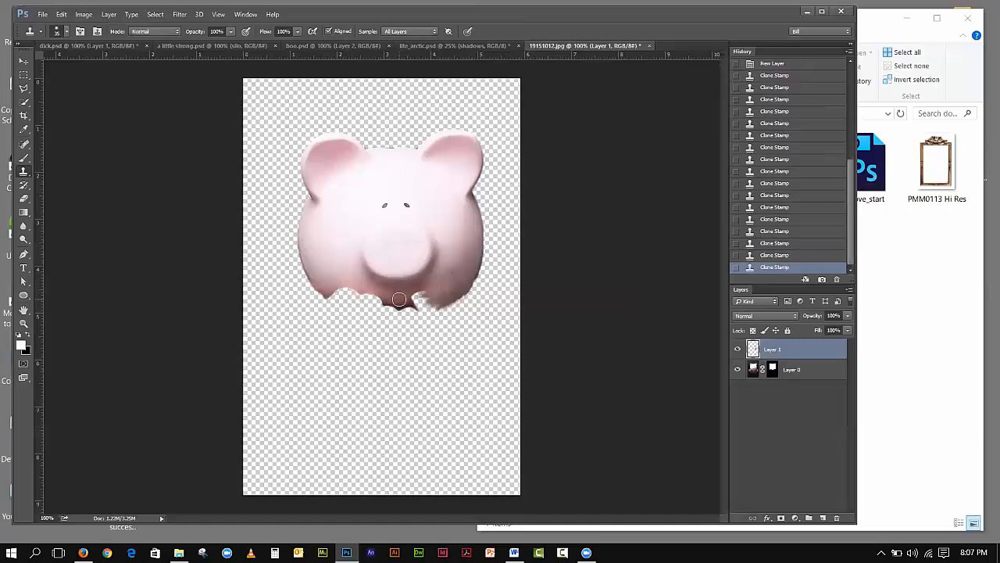
{"action": "left_click_drag", "start_coordinate": [399, 299], "coordinate": [416, 300]}
{"action": "left_click", "coordinate": [416, 300]}
{"action": "left_click", "coordinate": [403, 298], "text": "alt"}
{"action": "left_click", "coordinate": [419, 297]}
Retouch the cloned area at the pig's lower right to blend its shading and round the bottom edge
{"action": "key", "text": "x"}
{"action": "left_click_drag", "start_coordinate": [438, 291], "coordinate": [435, 302]}
{"action": "key", "text": "x"}
{"action": "key", "text": "x"}
{"action": "key", "text": "x"}
{"action": "left_click", "coordinate": [434, 300]}
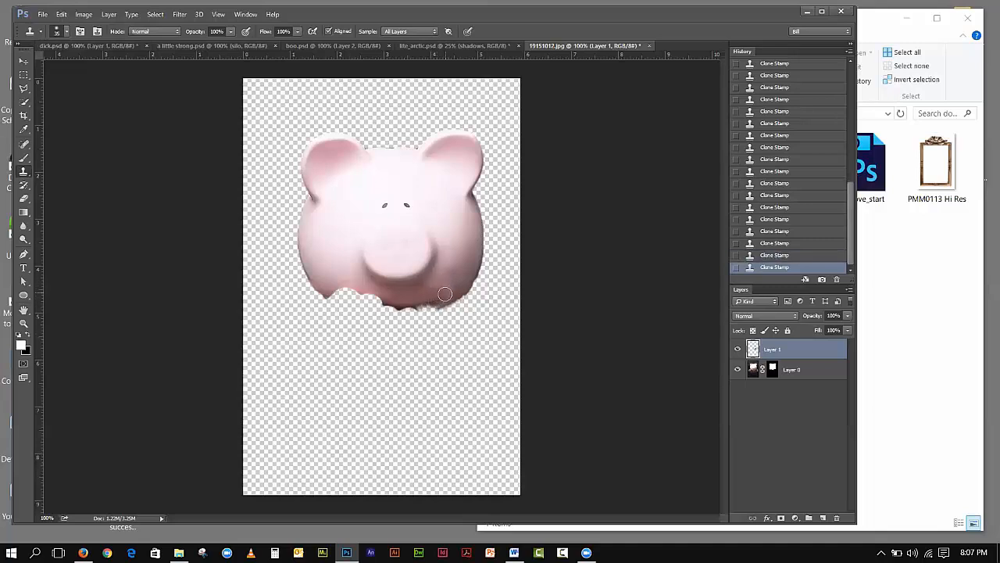
{"action": "key", "text": "x"}
{"action": "key", "text": "x"}
{"action": "key", "text": "x"}
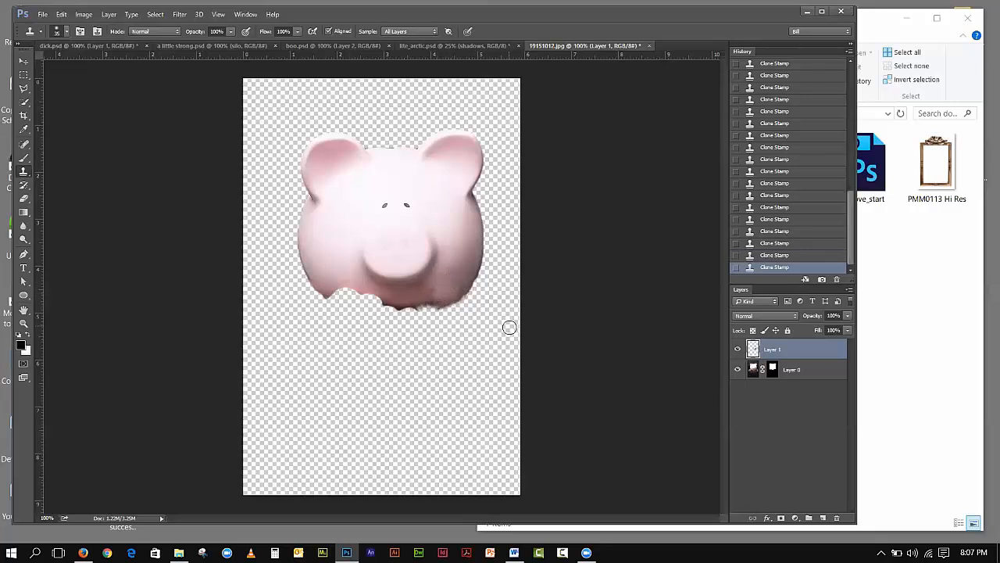
{"action": "key", "text": "x"}
{"action": "key", "text": "x"}
{"action": "key", "text": "x"}
{"action": "key", "text": "x"}
Sample skin at the pig's lower left and clone it across the finger notches to beneath the snout
{"action": "left_click", "coordinate": [331, 283], "text": "alt"}
{"action": "left_click_drag", "start_coordinate": [333, 286], "coordinate": [373, 300]}
{"action": "key", "text": "x"}
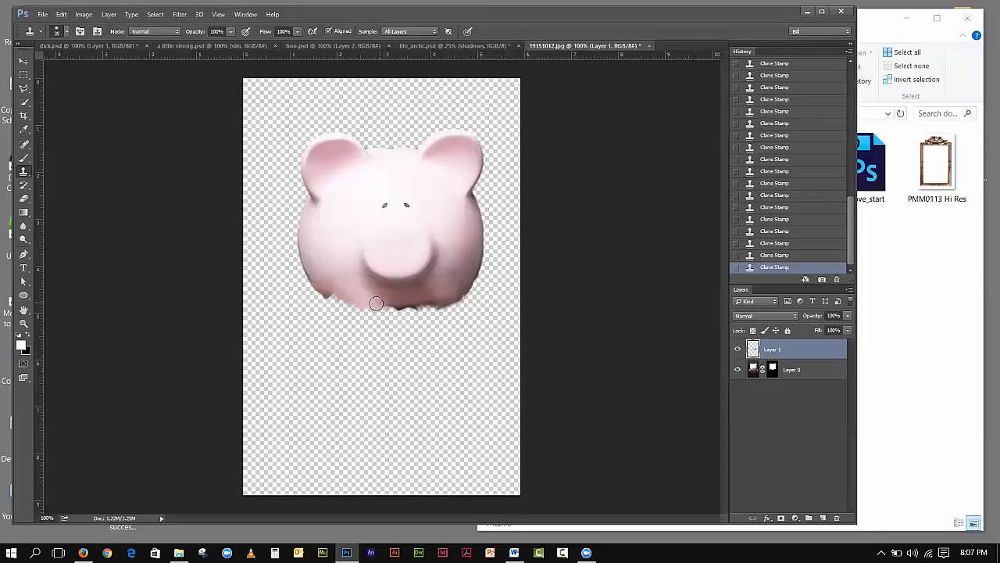
{"action": "left_click_drag", "start_coordinate": [376, 303], "coordinate": [420, 305]}
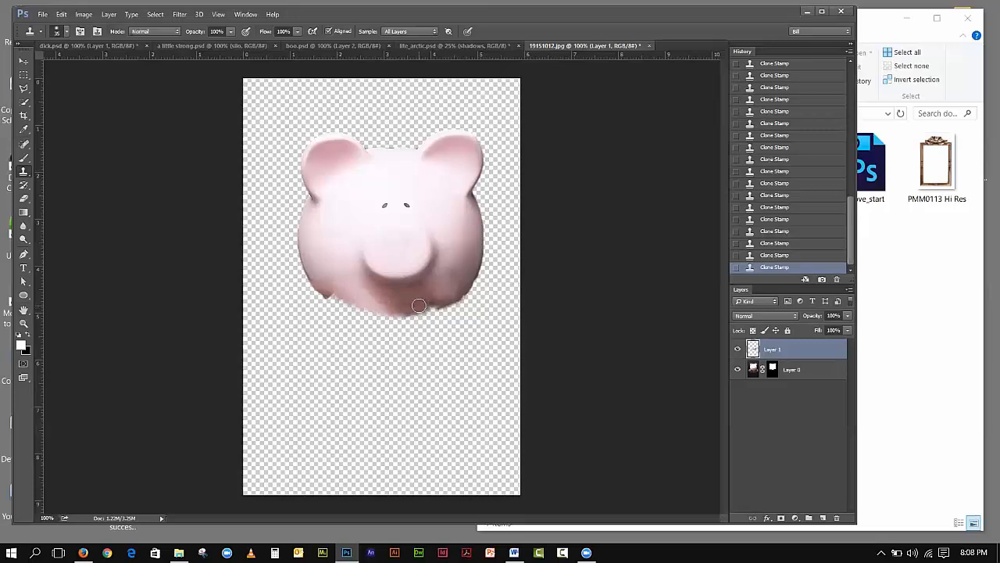
Fill the last notch on the pig's lower-left edge with cloned skin and even out the bottom contour
{"action": "key", "text": "alt"}
{"action": "left_click", "coordinate": [65, 31]}
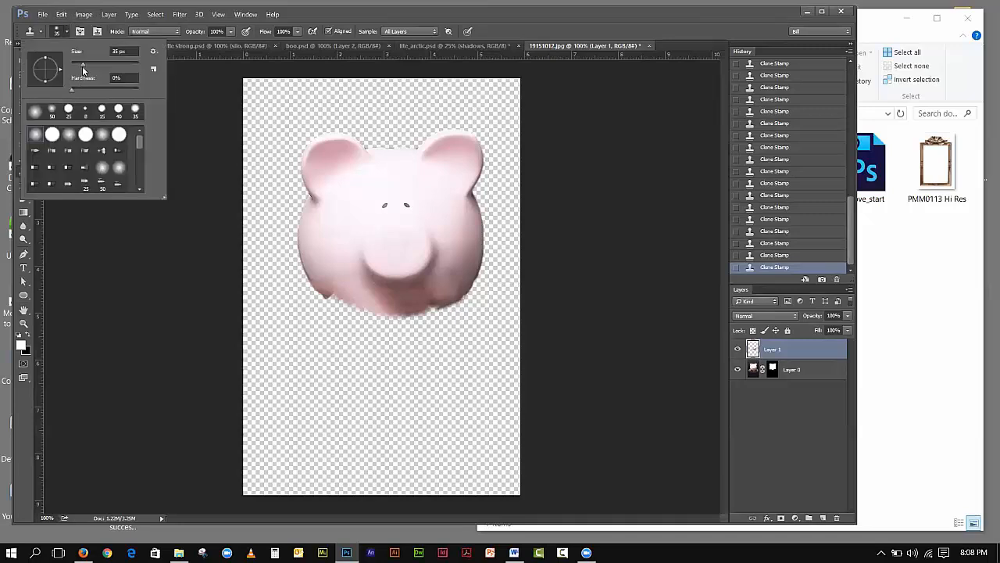
{"action": "left_click", "coordinate": [117, 79]}
{"action": "left_click", "coordinate": [325, 291], "text": "alt"}
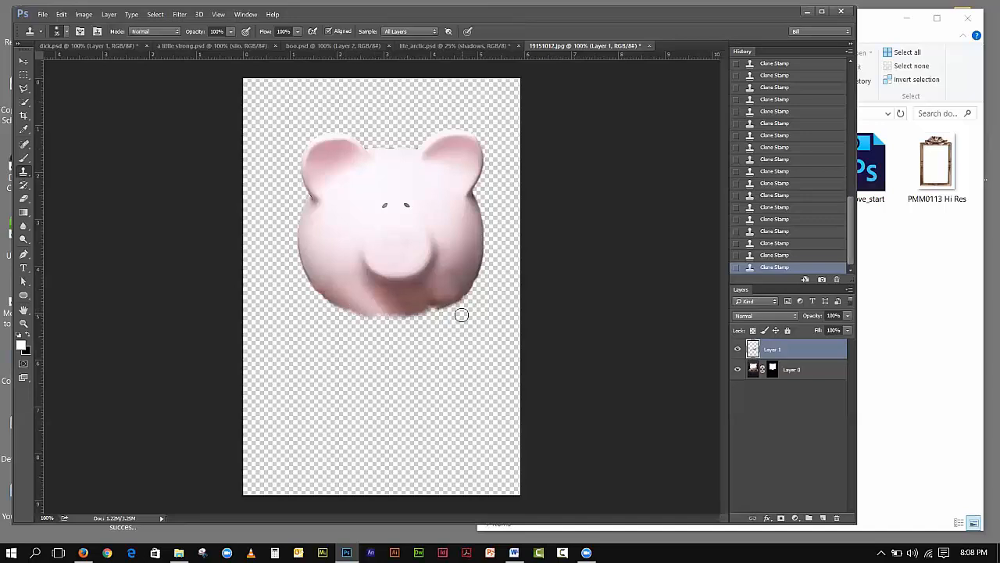
{"action": "key", "text": "x"}
{"action": "key", "text": "x"}
{"action": "key", "text": "x"}
{"action": "key", "text": "x"}
{"action": "key", "text": "x"}
{"action": "key", "text": "x"}
{"action": "key", "text": "x"}
{"action": "key", "text": "x"}
{"action": "key", "text": "x"}
{"action": "key", "text": "x"}
{"action": "key", "text": "x"}
{"action": "key", "text": "x"}
{"action": "key", "text": "x"}
{"action": "key", "text": "x"}
{"action": "key", "text": "x"}
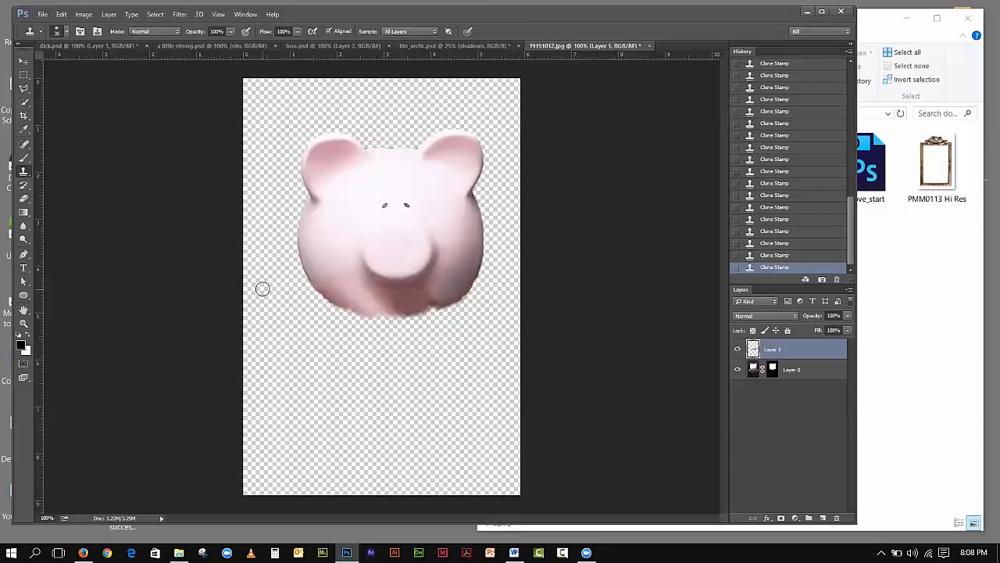
Load the cloned layer's outline as a selection and merge the visible layers
{"action": "left_click", "coordinate": [752, 348], "text": "ctrl"}
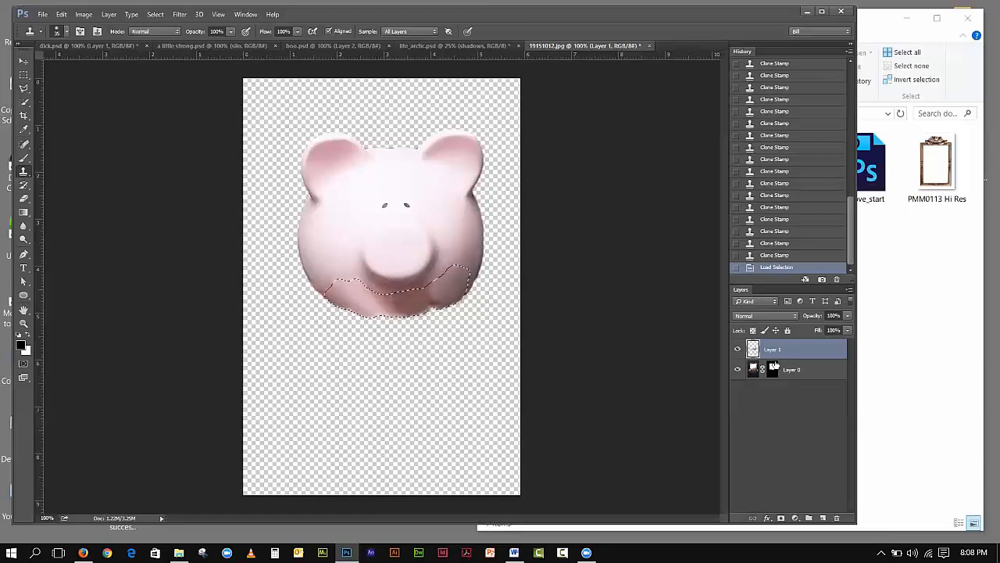
{"action": "left_click", "coordinate": [108, 14]}
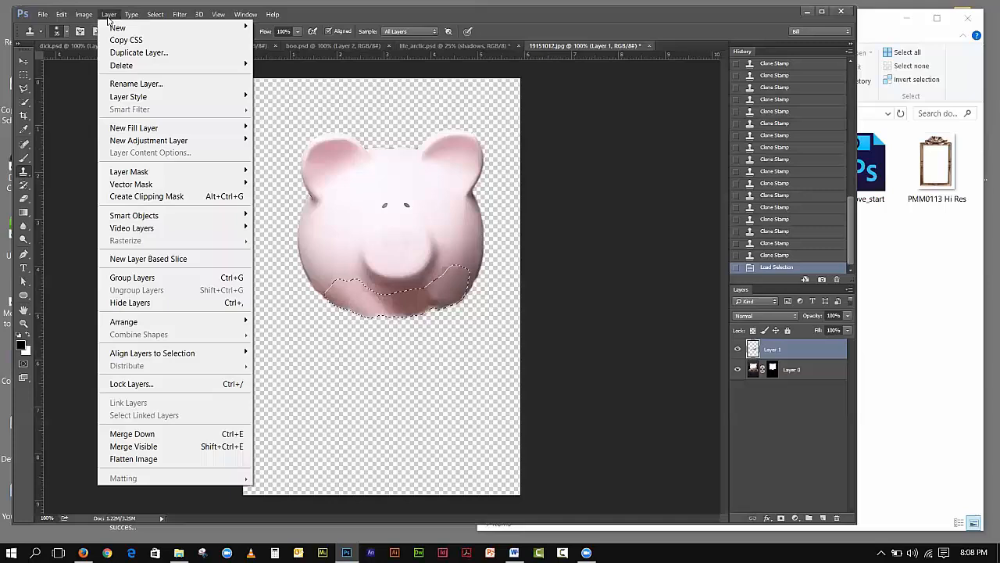
{"action": "left_click", "coordinate": [134, 446]}
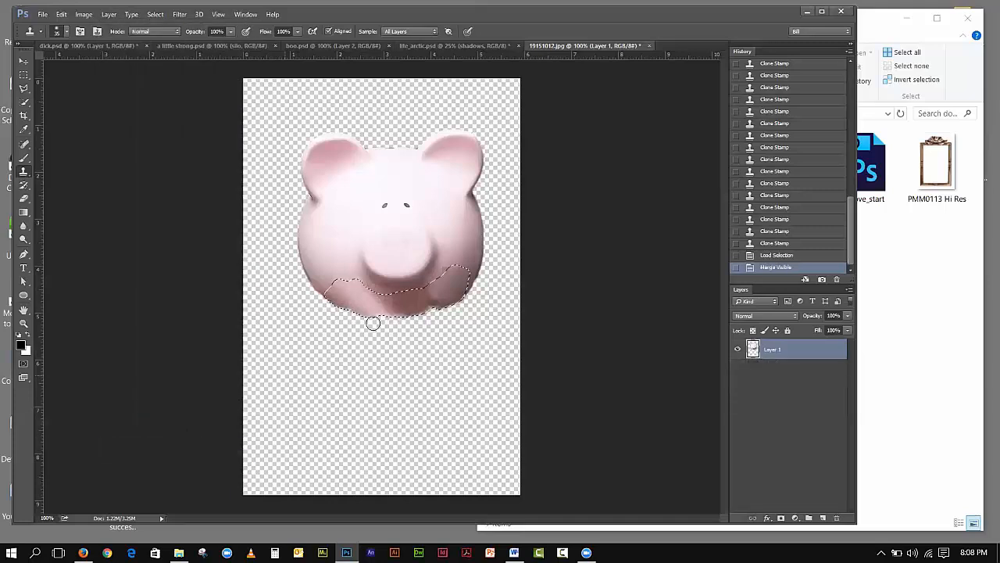
Touch up the pig's skin beside the snout with a clone dab, then quick-select the whole pig and copy it
{"action": "left_click", "coordinate": [422, 244]}
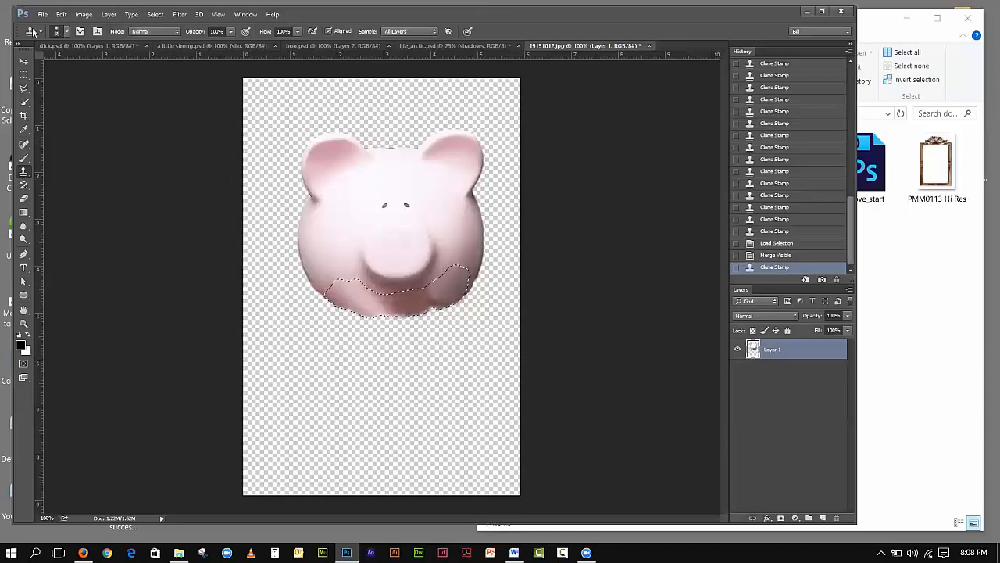
{"action": "left_click", "coordinate": [24, 101]}
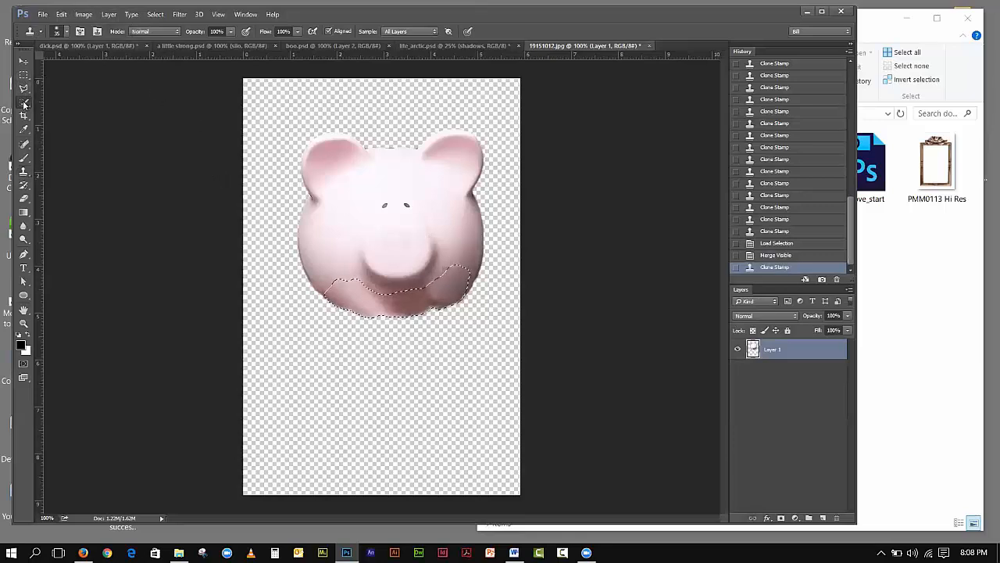
{"action": "left_click", "coordinate": [326, 152]}
{"action": "left_click_drag", "start_coordinate": [370, 196], "coordinate": [427, 242]}
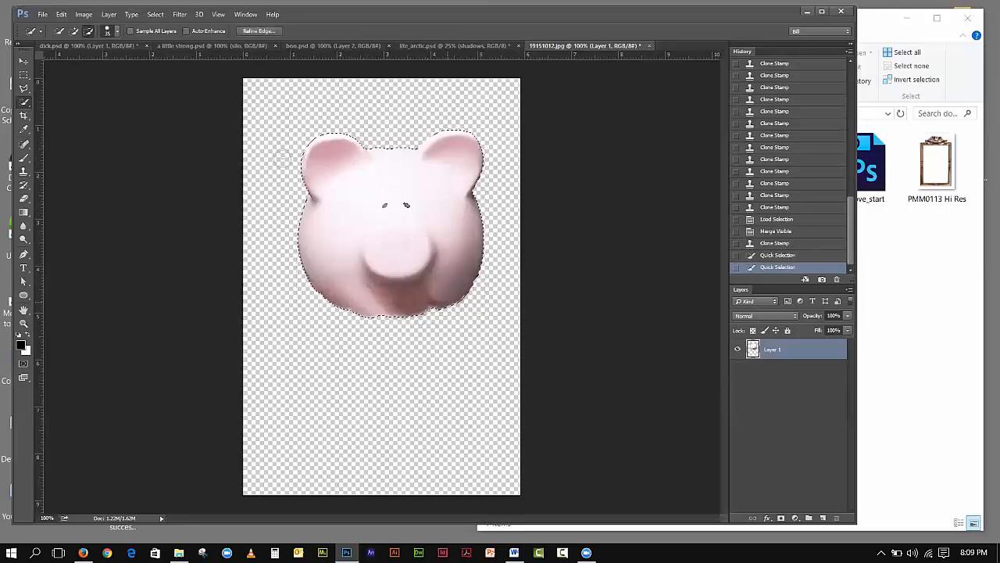
{"action": "left_click", "coordinate": [61, 14]}
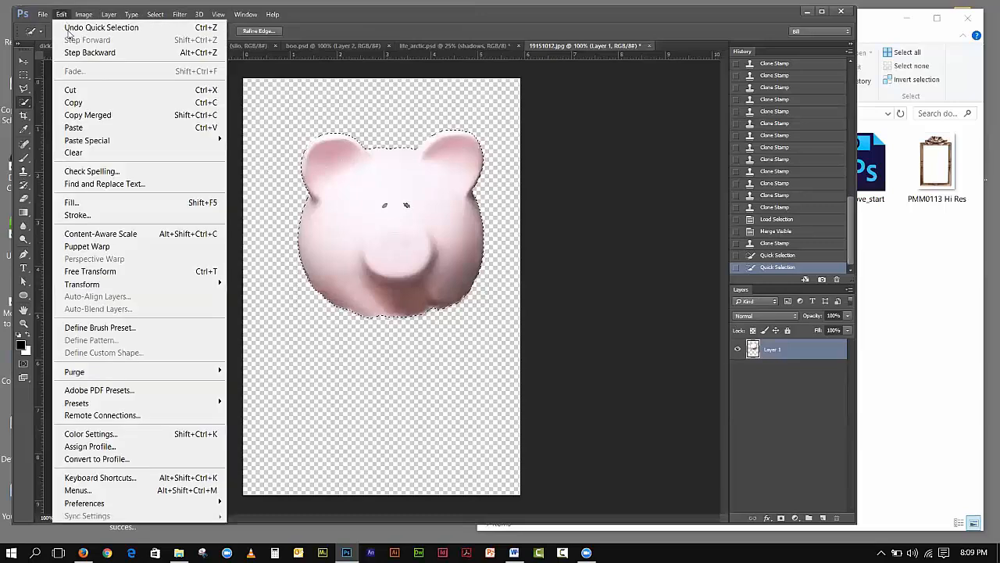
{"action": "left_click", "coordinate": [74, 103]}
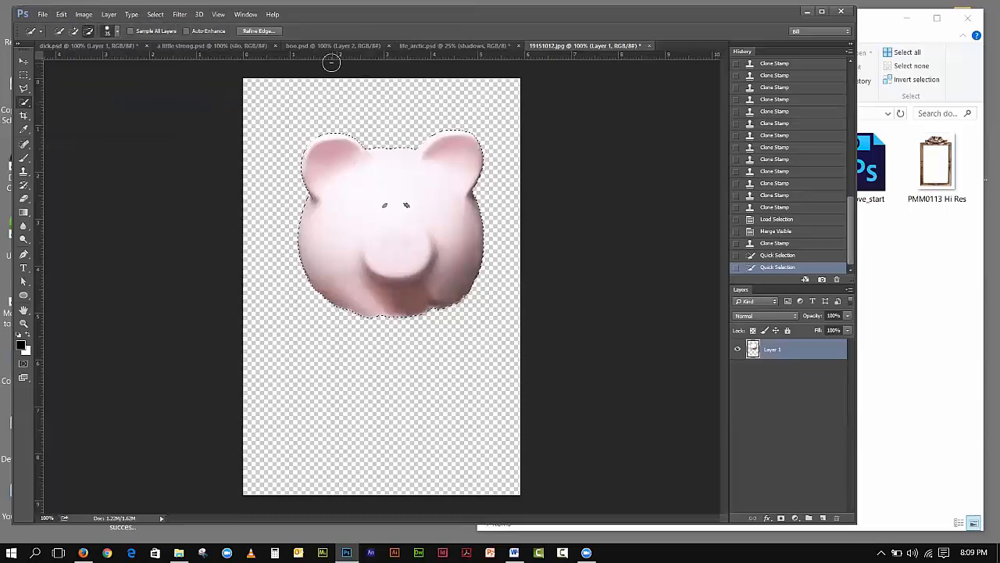
In dick.psd, group Layer 2, the Brightness/Contrast adjustment layer and Layer 1 into one layer group
{"action": "left_click", "coordinate": [80, 46]}
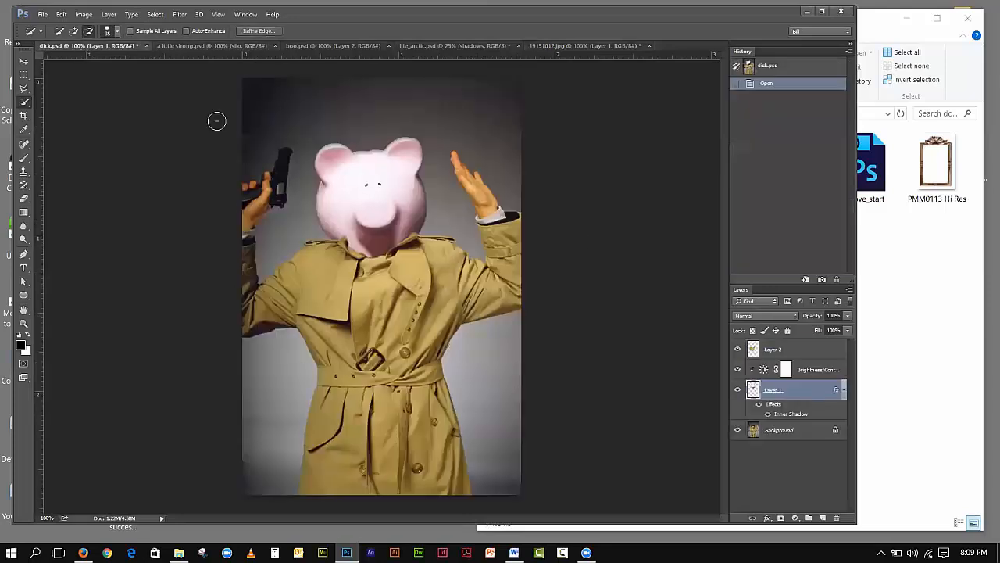
{"action": "left_click", "coordinate": [784, 349]}
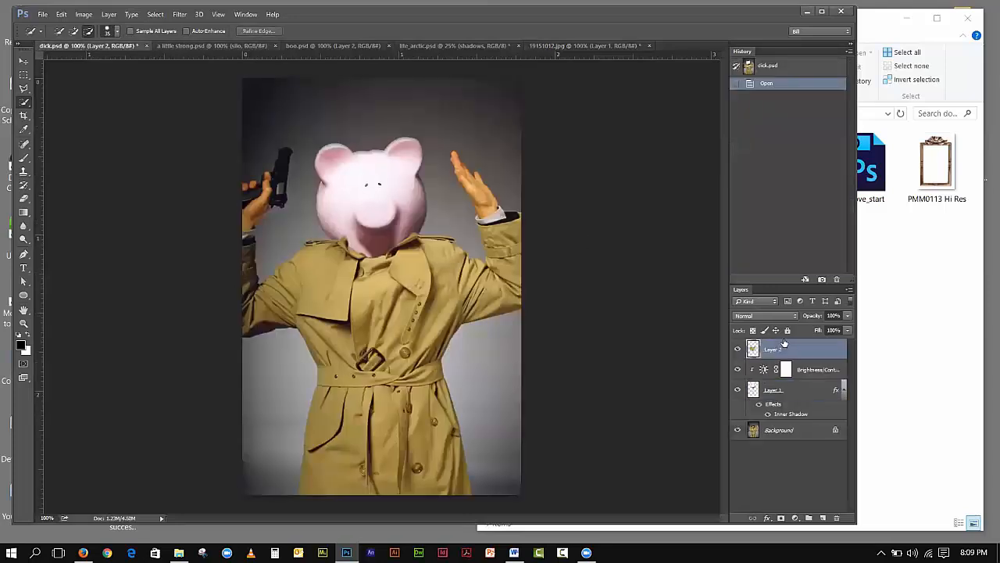
{"action": "left_click", "coordinate": [804, 430]}
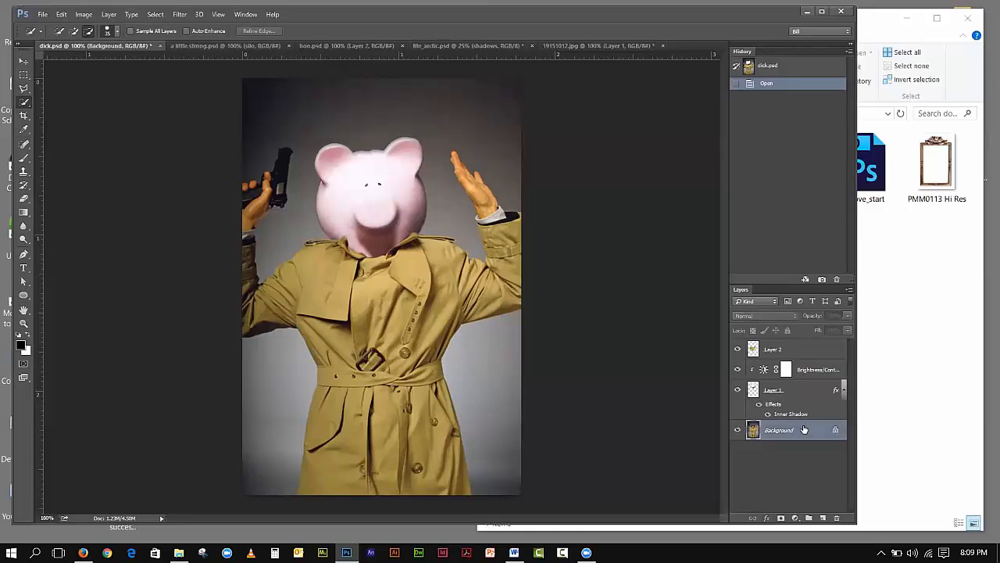
{"action": "left_click", "coordinate": [804, 348]}
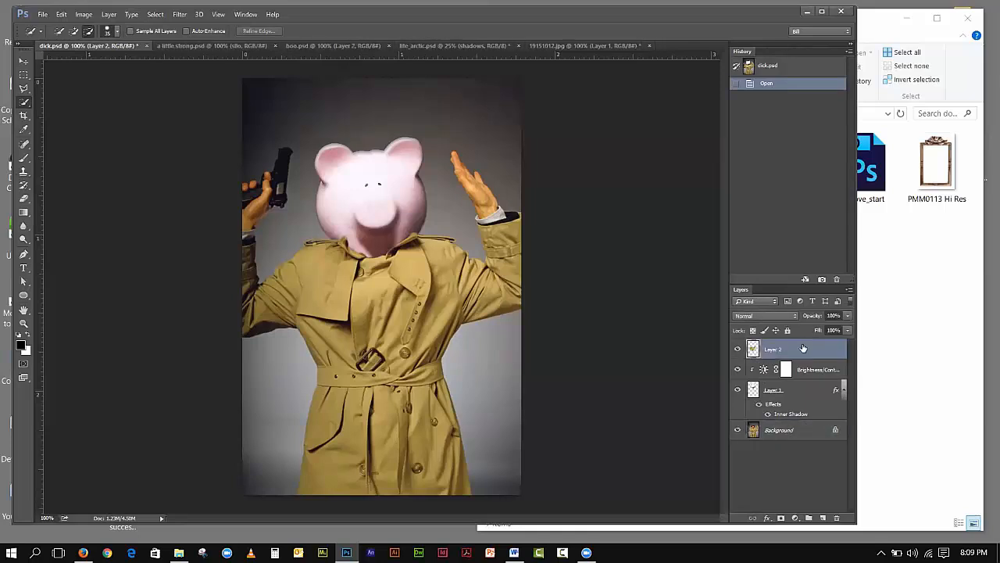
{"action": "left_click", "coordinate": [810, 392], "text": "shift"}
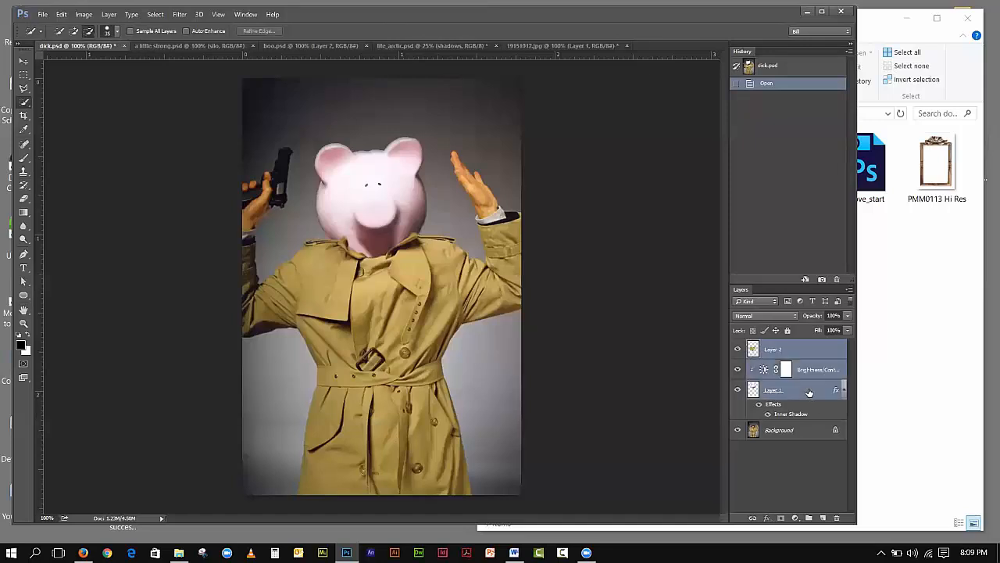
{"action": "left_click", "coordinate": [809, 518]}
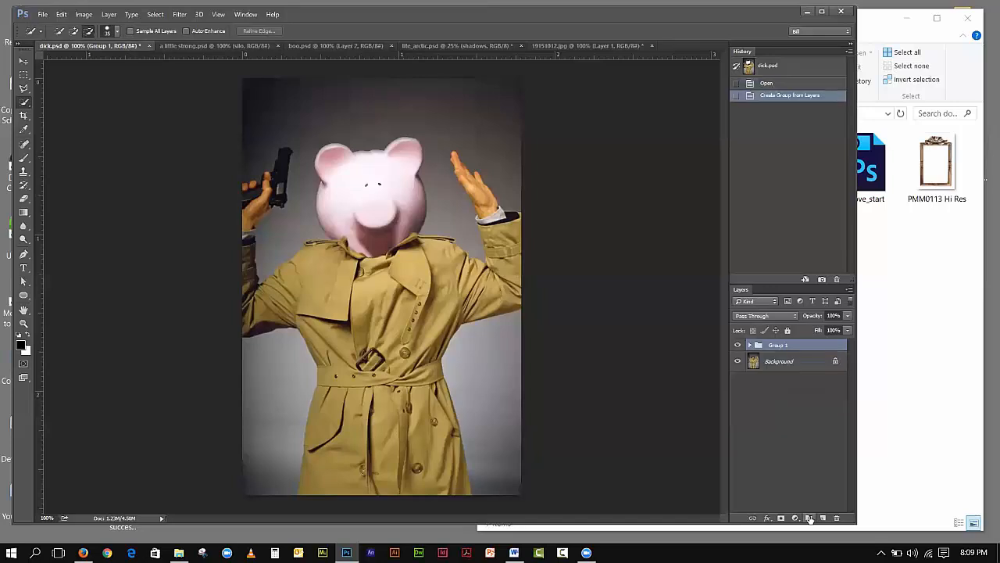
Hide the new layer group so that the original man in the trench coat shows
{"action": "left_click", "coordinate": [739, 346]}
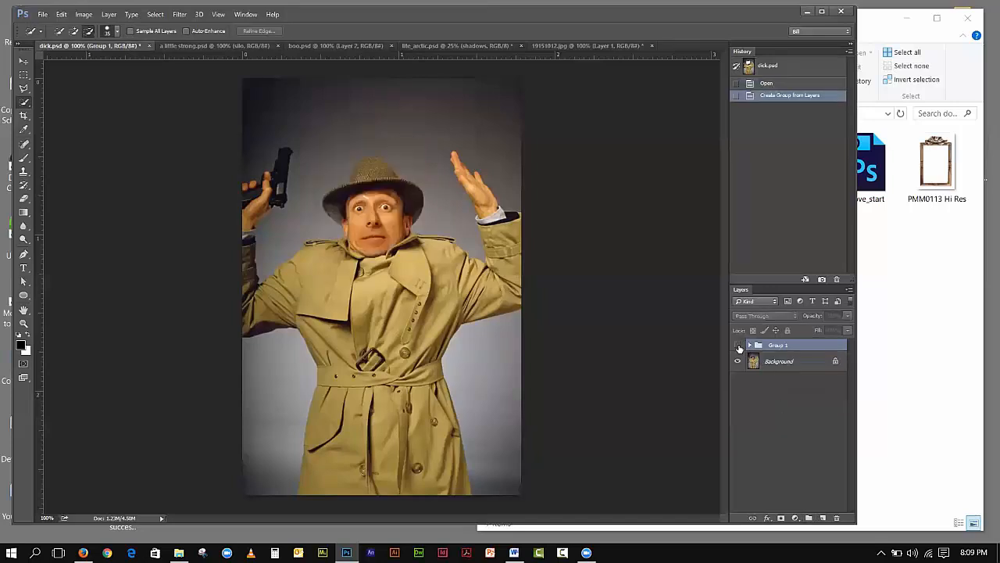
{"action": "left_click", "coordinate": [738, 346]}
{"action": "left_click", "coordinate": [738, 346]}
{"action": "left_click", "coordinate": [738, 347]}
{"action": "left_click", "coordinate": [738, 346]}
Paste the copied pig directly above the Background layer
{"action": "left_click", "coordinate": [797, 362]}
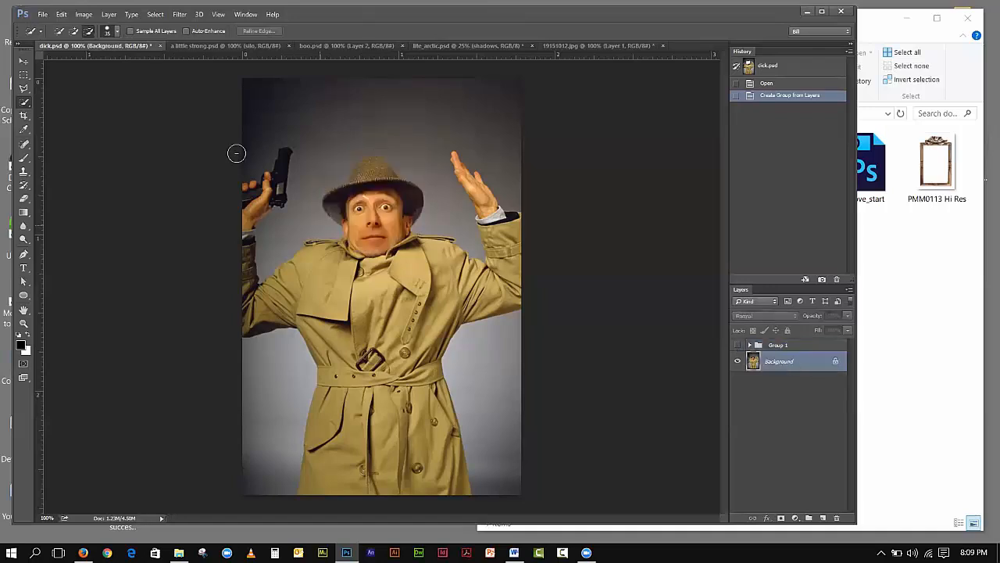
{"action": "left_click", "coordinate": [61, 14]}
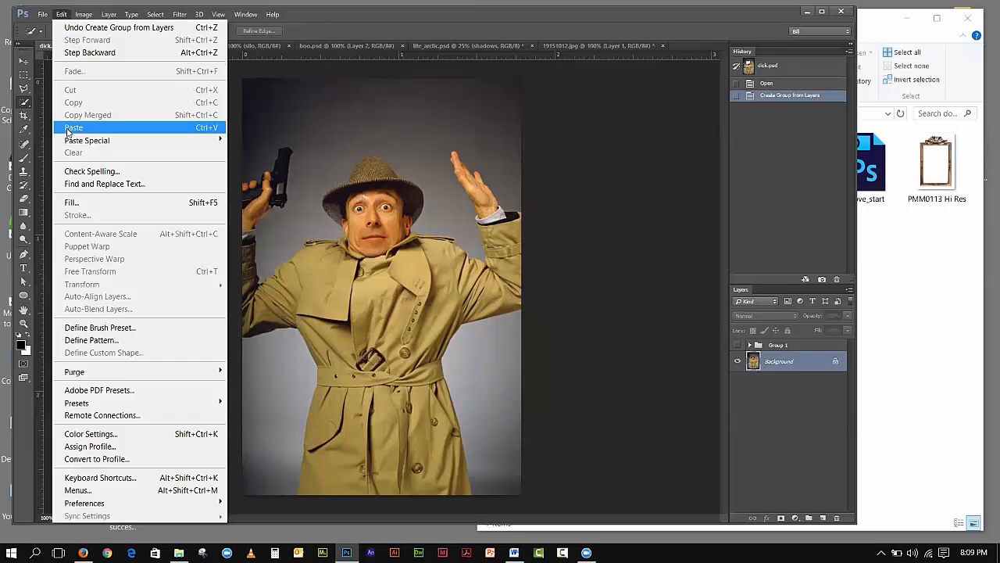
{"action": "left_click", "coordinate": [72, 127]}
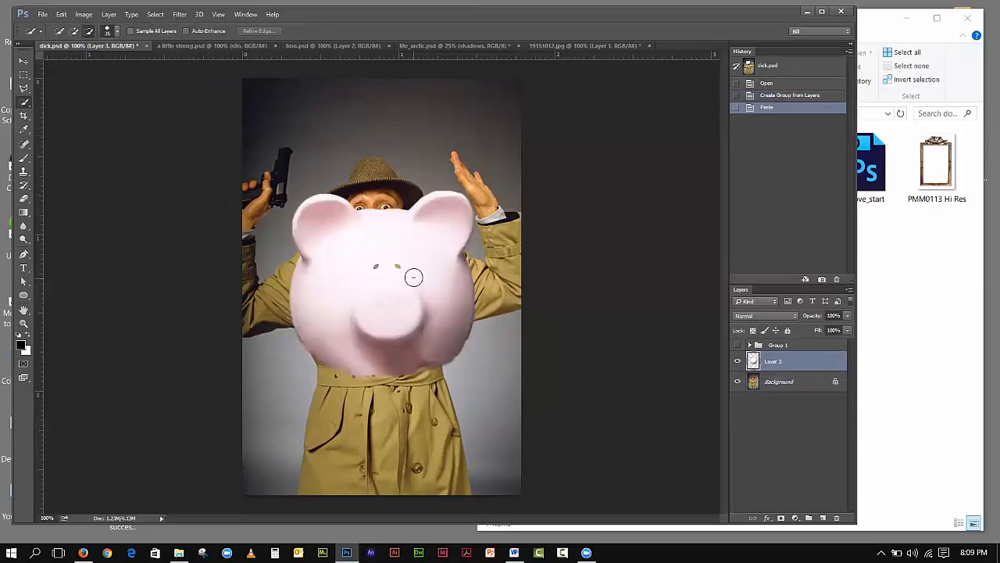
Scale the pasted pig down to about 60% with Free Transform, place it over the man's head and apply the transformation
{"action": "left_click", "coordinate": [24, 62]}
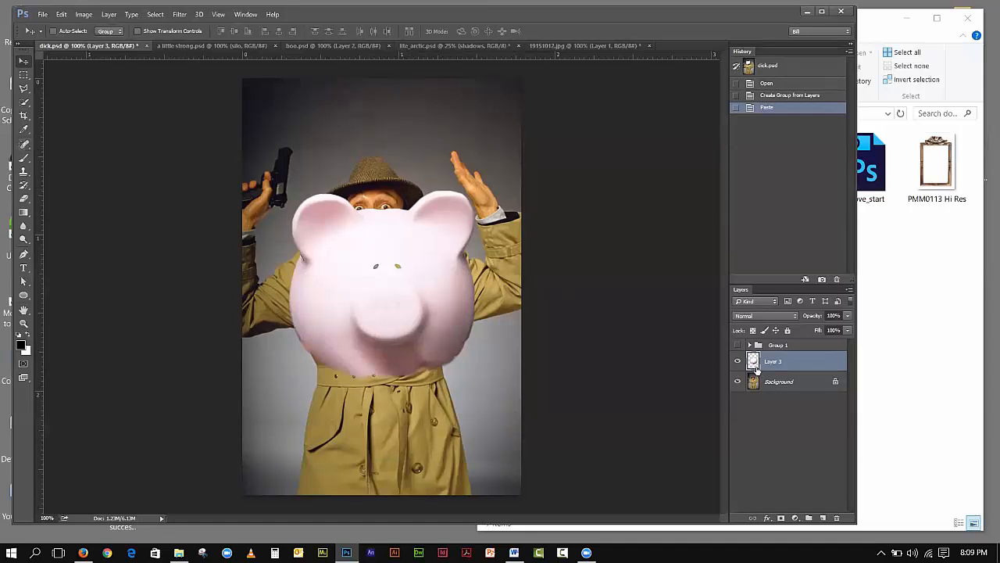
{"action": "left_click", "coordinate": [61, 14]}
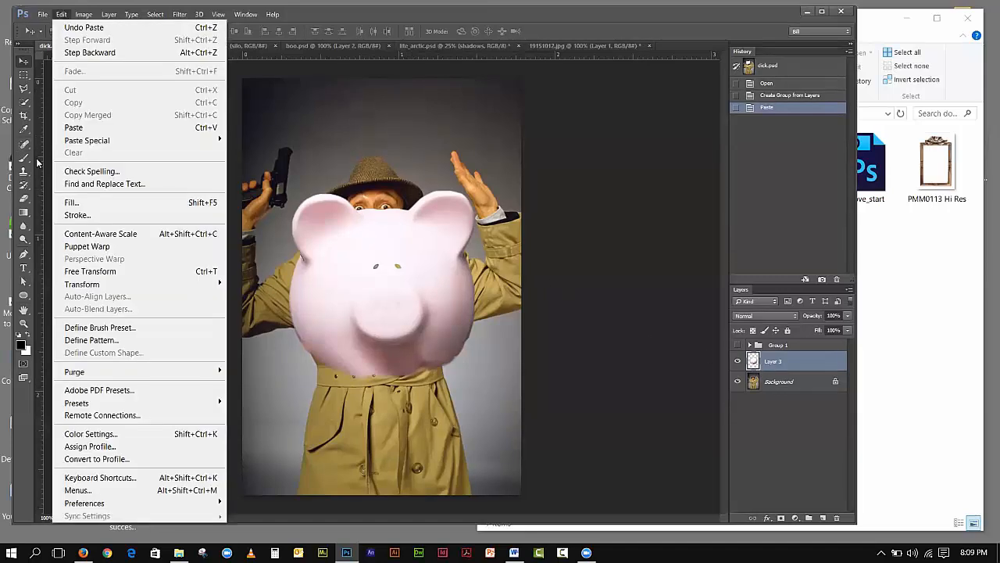
{"action": "left_click", "coordinate": [88, 271]}
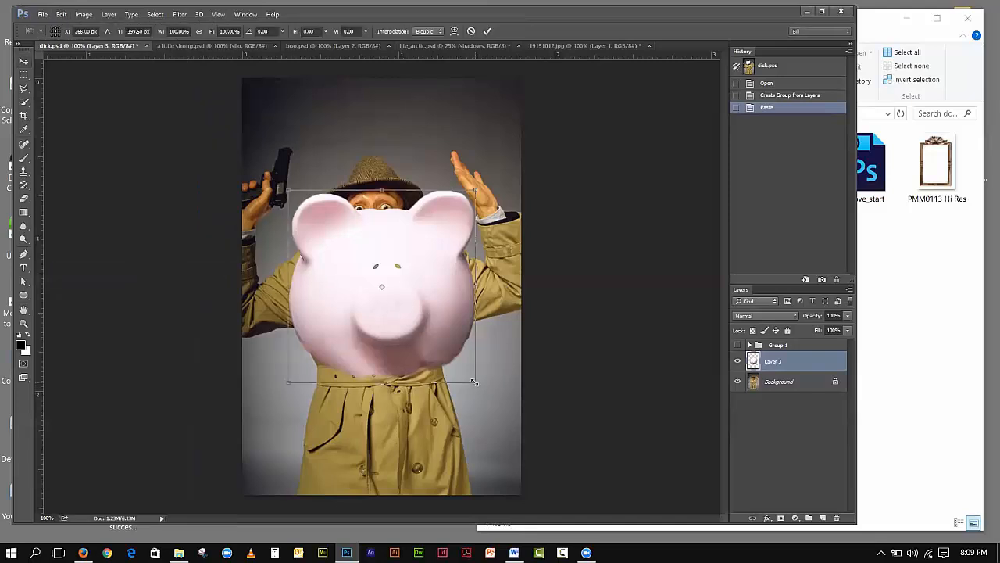
{"action": "left_click_drag", "start_coordinate": [473, 381], "coordinate": [420, 344]}
{"action": "left_click_drag", "start_coordinate": [373, 321], "coordinate": [367, 239]}
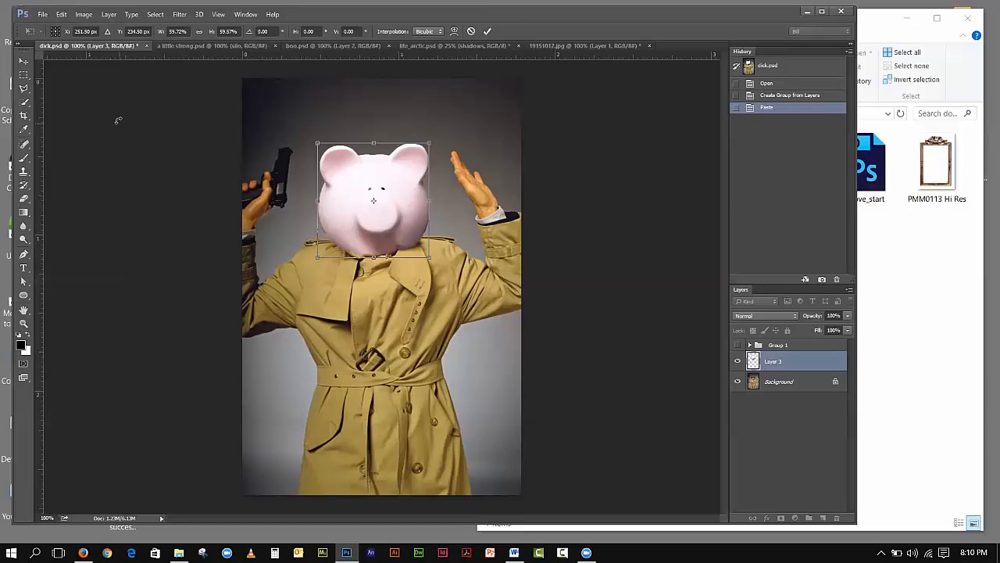
{"action": "left_click", "coordinate": [24, 62]}
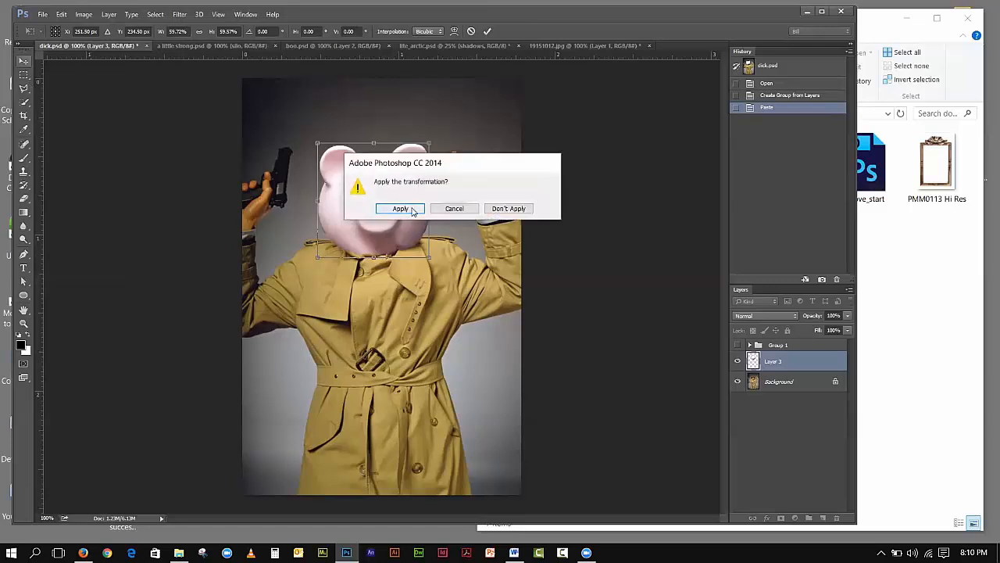
{"action": "left_click", "coordinate": [400, 208]}
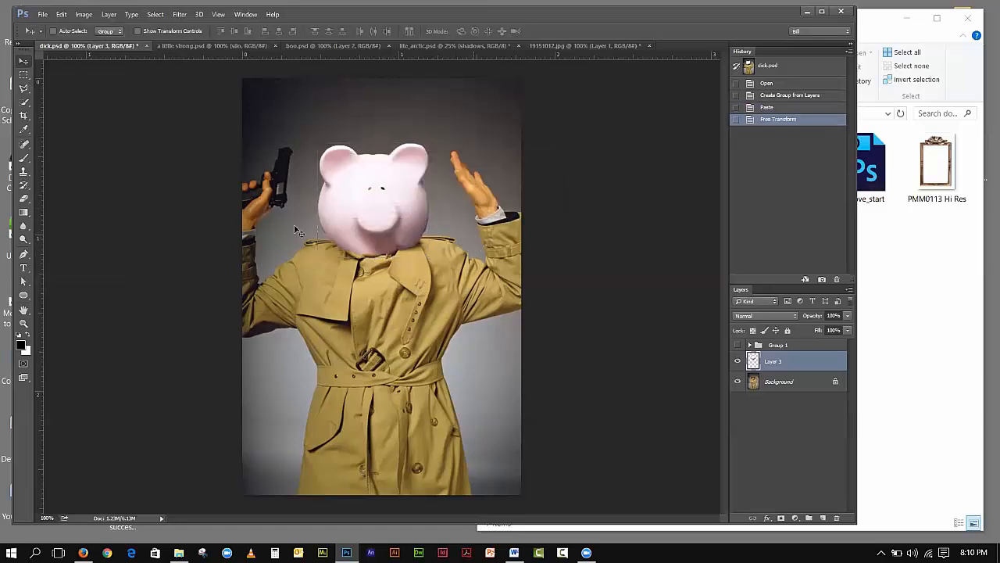
Clone skin along the pig's bottom edge at the collar opening, using a Clone Stamp brush reduced to 20 px
{"action": "left_click", "coordinate": [23, 172]}
{"action": "key", "text": "bracketleft"}
{"action": "key", "text": "bracketleft"}
{"action": "key", "text": "bracketleft"}
{"action": "key", "text": "bracketleft"}
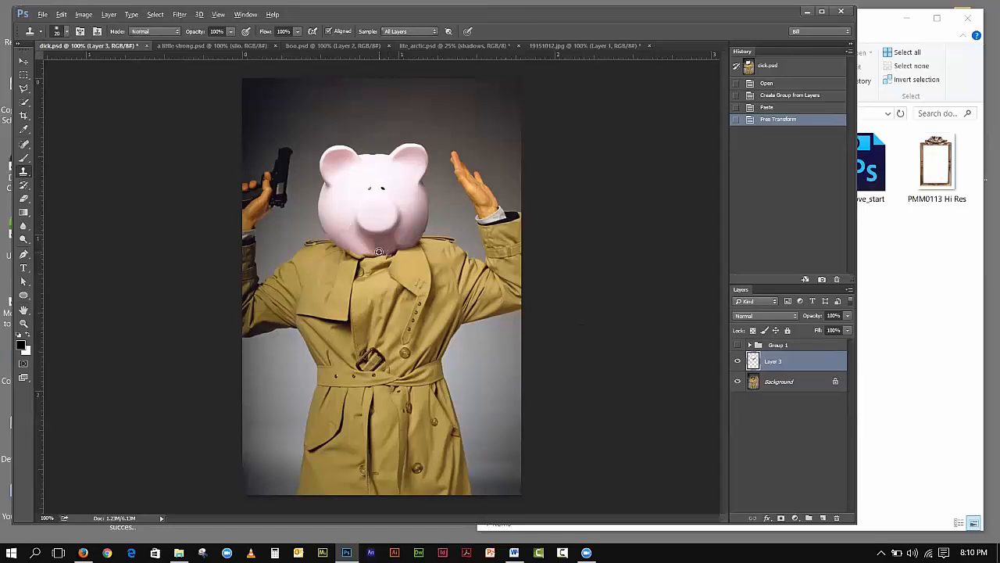
{"action": "left_click", "coordinate": [371, 252]}
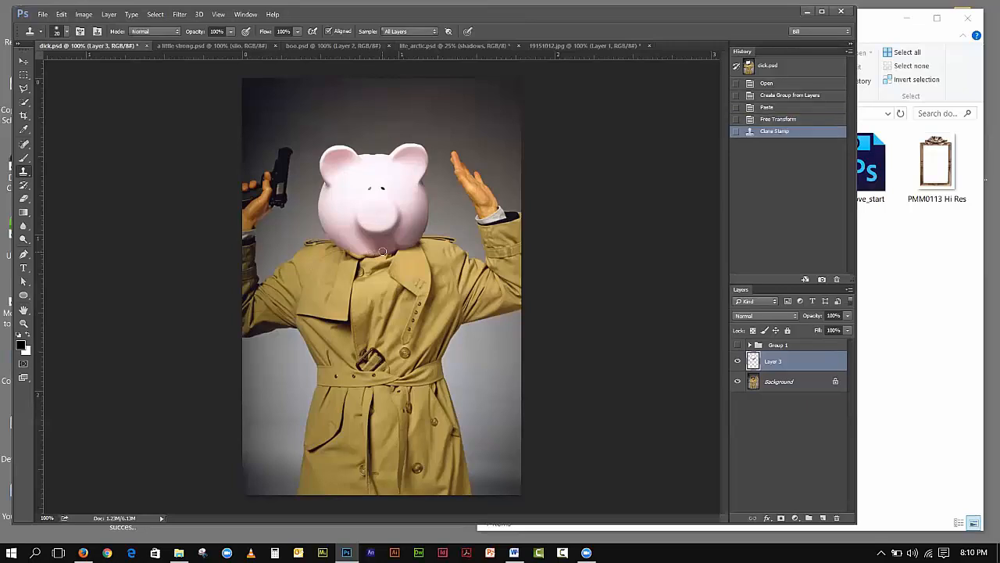
{"action": "key", "text": "c"}
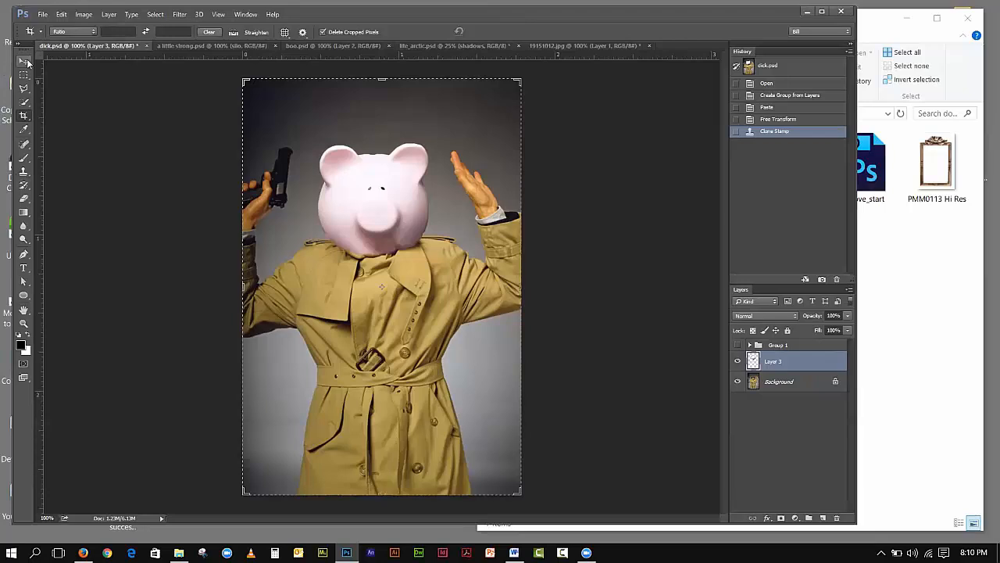
{"action": "key", "text": "v"}
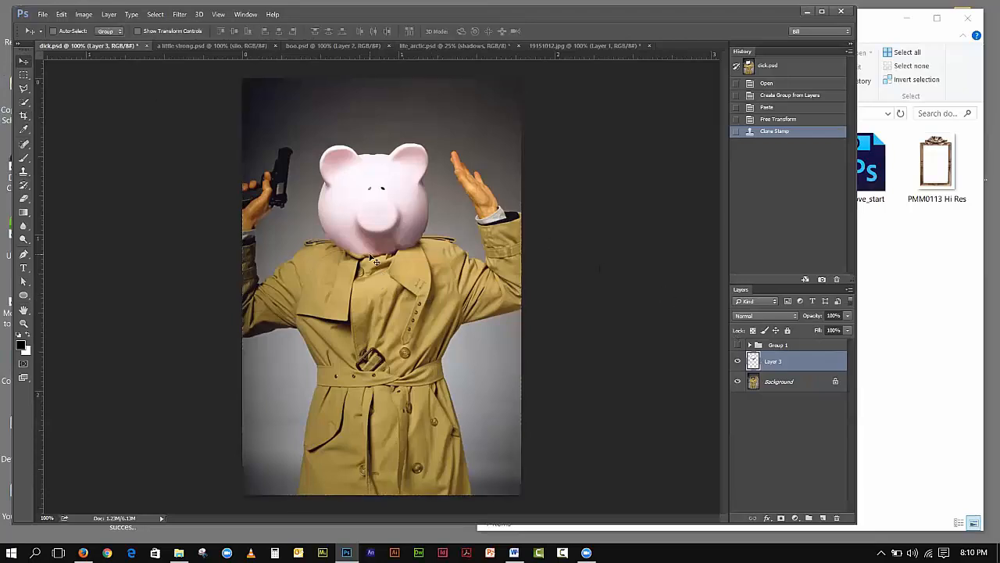
{"action": "left_click", "coordinate": [23, 171]}
{"action": "left_click", "coordinate": [381, 255]}
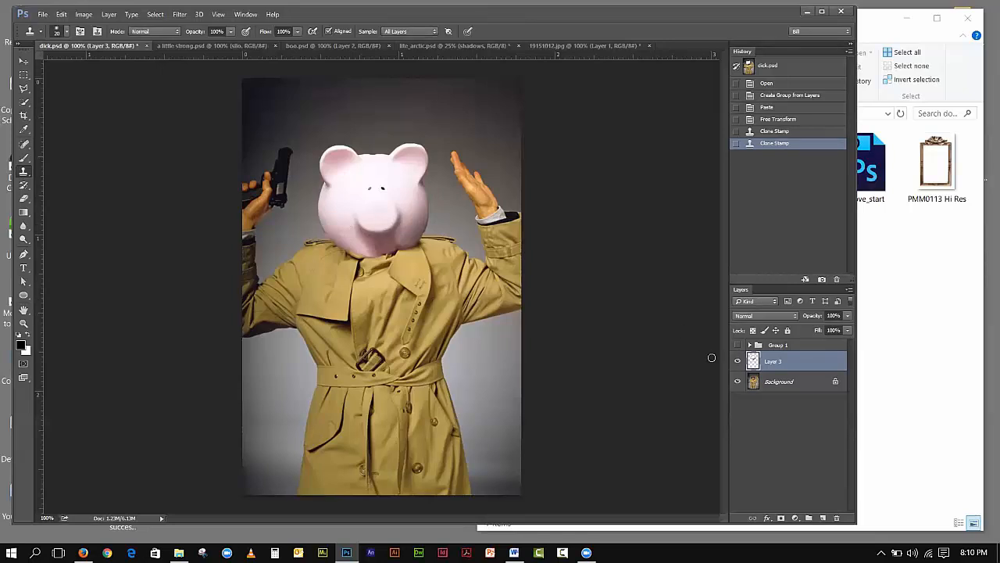
Compare the picture with and without the pig head, leaving Layer 3 hidden
{"action": "left_click", "coordinate": [737, 361]}
{"action": "left_click", "coordinate": [737, 361]}
{"action": "left_click", "coordinate": [737, 361]}
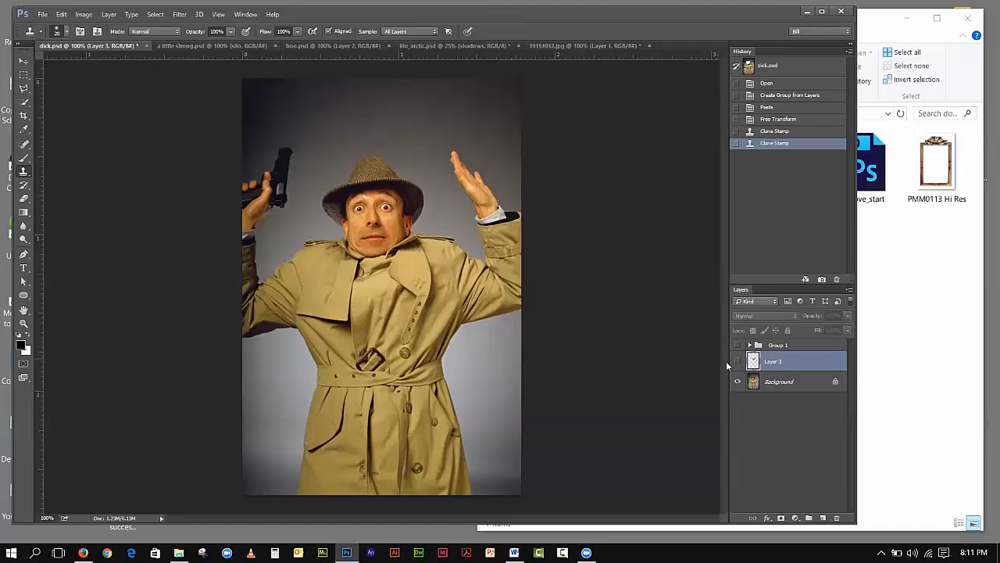
{"action": "left_click", "coordinate": [737, 361]}
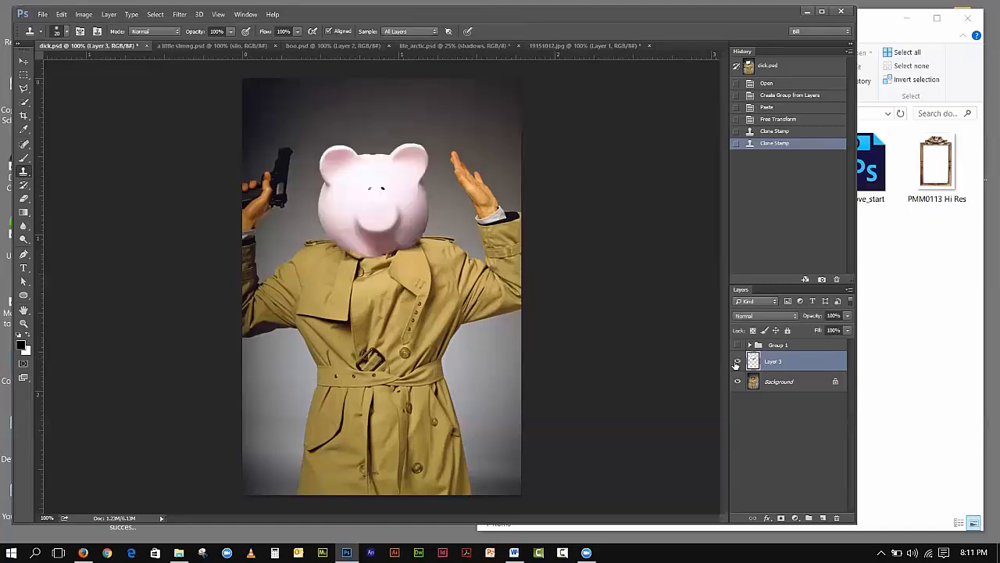
{"action": "left_click", "coordinate": [737, 362]}
{"action": "left_click", "coordinate": [737, 361]}
{"action": "left_click", "coordinate": [737, 361]}
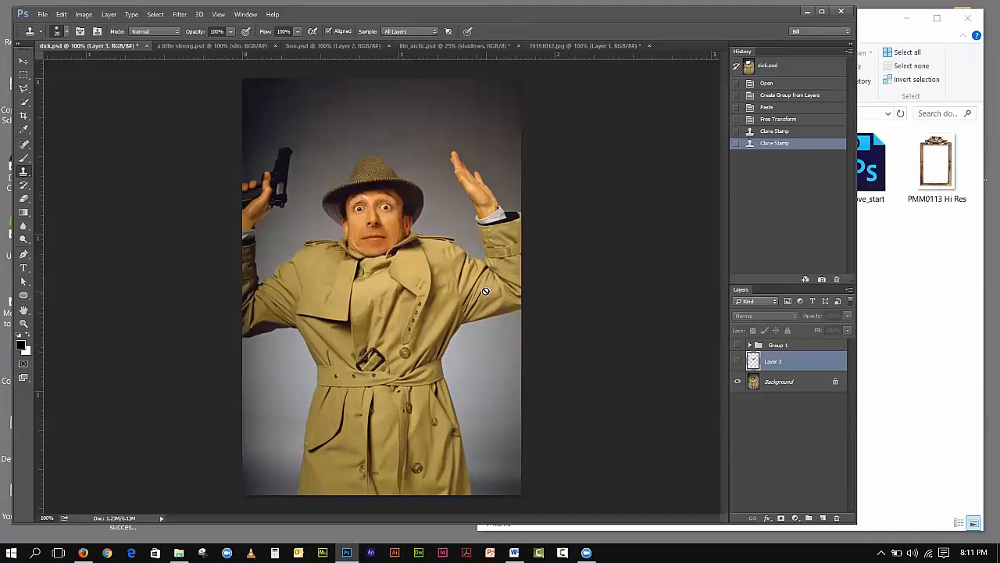
Outline the coat's collar and lapel on the gunless hand's side with the Polygonal Lasso, following the collar edge along the man's jaw
{"action": "left_click", "coordinate": [332, 229]}
{"action": "left_click", "coordinate": [340, 244]}
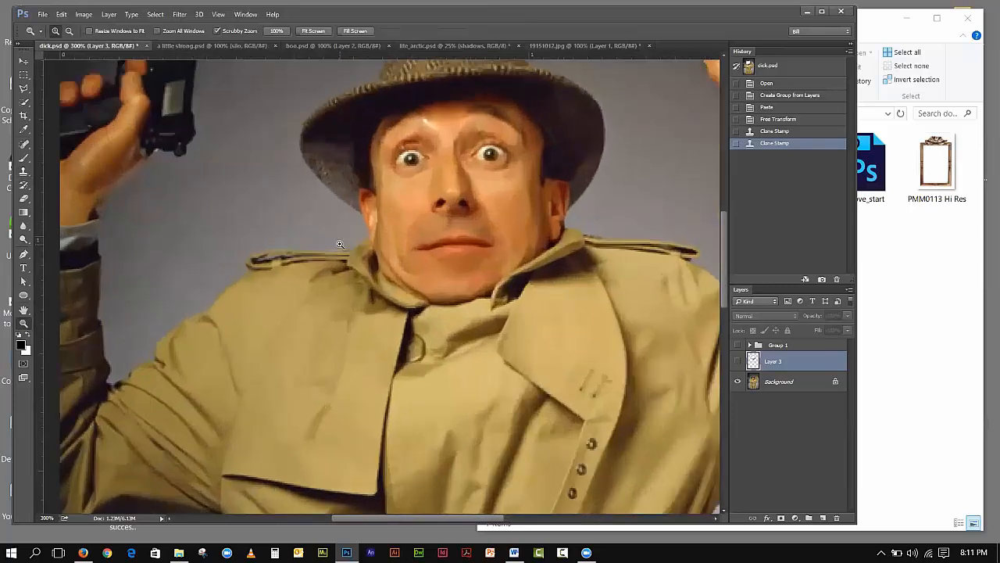
{"action": "left_click", "coordinate": [26, 92]}
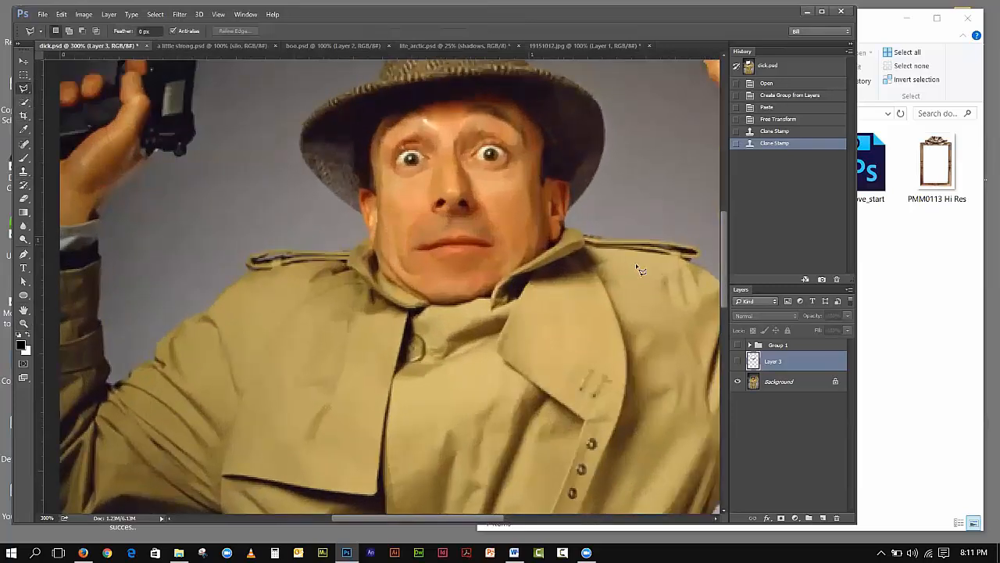
{"action": "left_click", "coordinate": [565, 228]}
{"action": "left_click", "coordinate": [560, 241]}
{"action": "left_click", "coordinate": [545, 249]}
{"action": "left_click", "coordinate": [489, 308]}
{"action": "left_click", "coordinate": [446, 332]}
{"action": "left_click", "coordinate": [446, 383]}
{"action": "left_click", "coordinate": [689, 300]}
{"action": "left_click", "coordinate": [629, 220]}
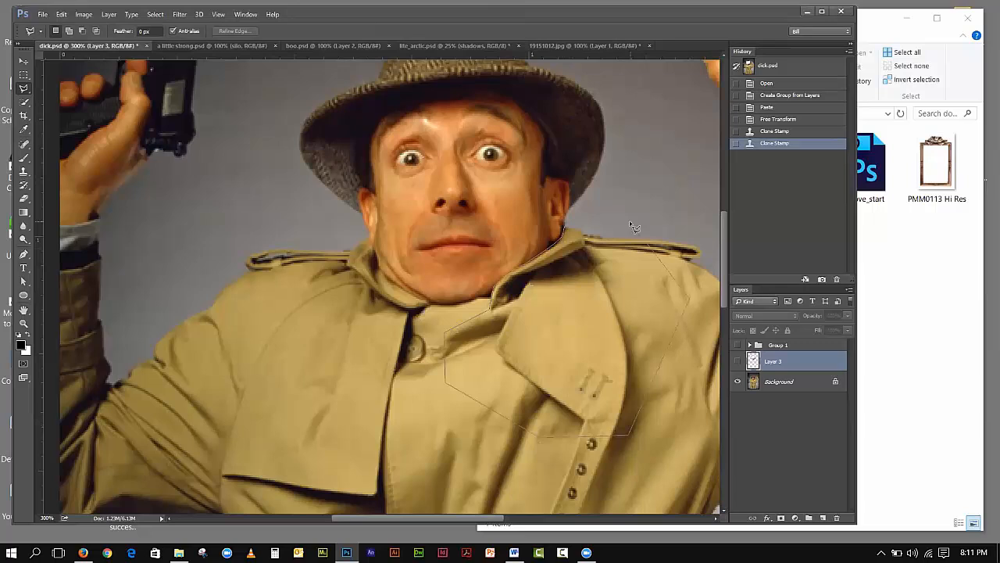
{"action": "left_click", "coordinate": [566, 230]}
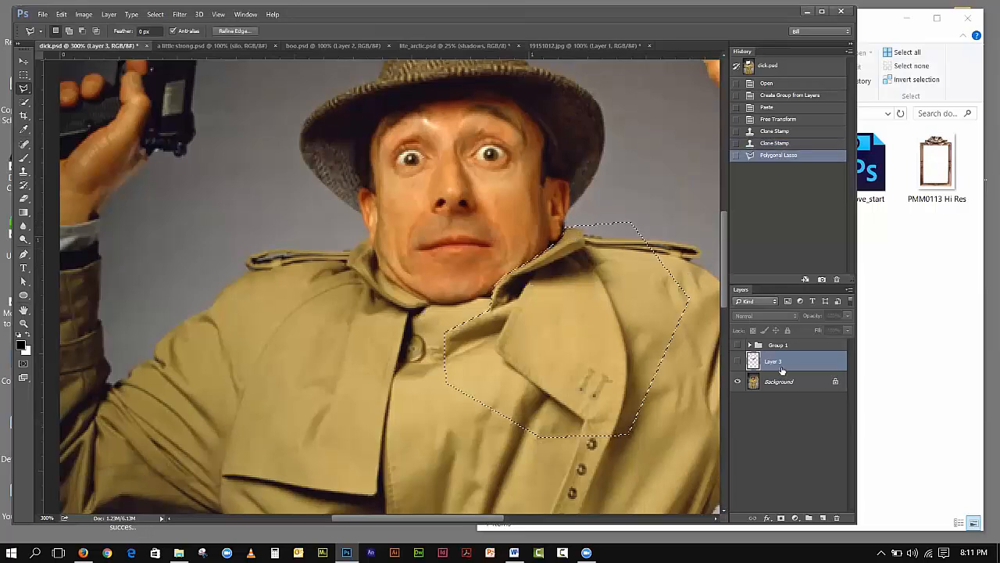
Try copying the unfeathered collar selection from the Background to a new layer, inspect the piece alone, and undo the copy
{"action": "left_click", "coordinate": [812, 382]}
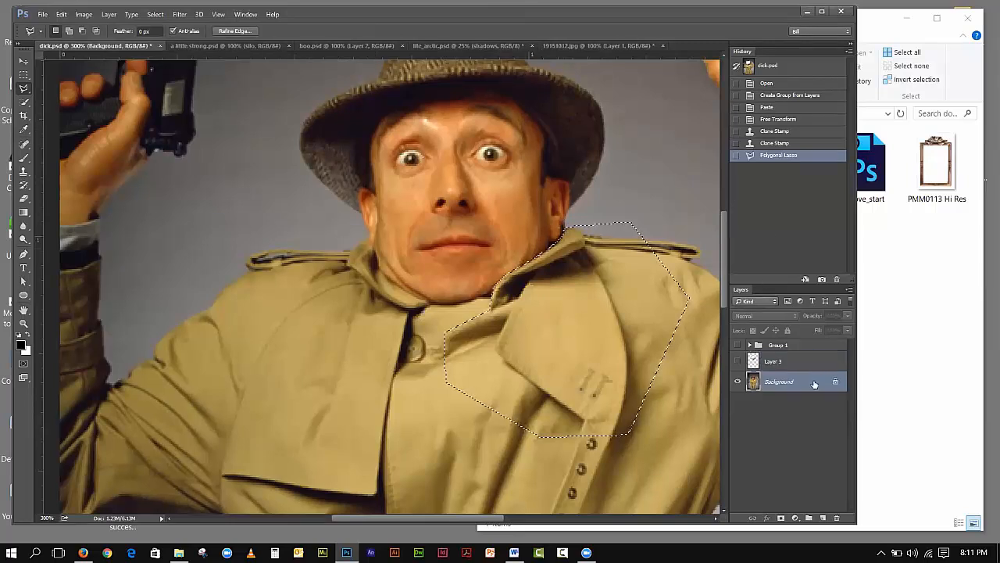
{"action": "left_click", "coordinate": [109, 14]}
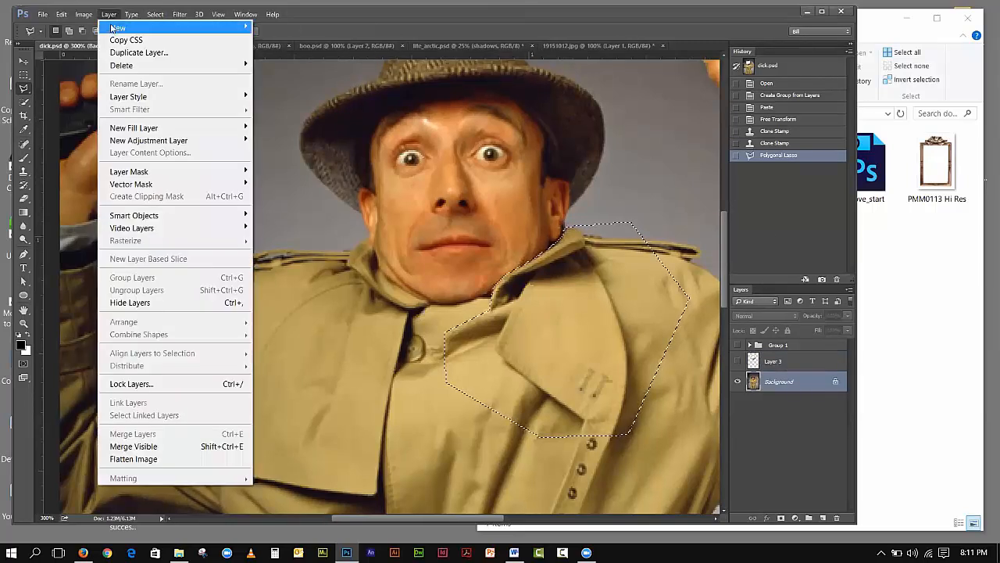
{"action": "mouse_move", "coordinate": [115, 29]}
{"action": "left_click", "coordinate": [288, 84]}
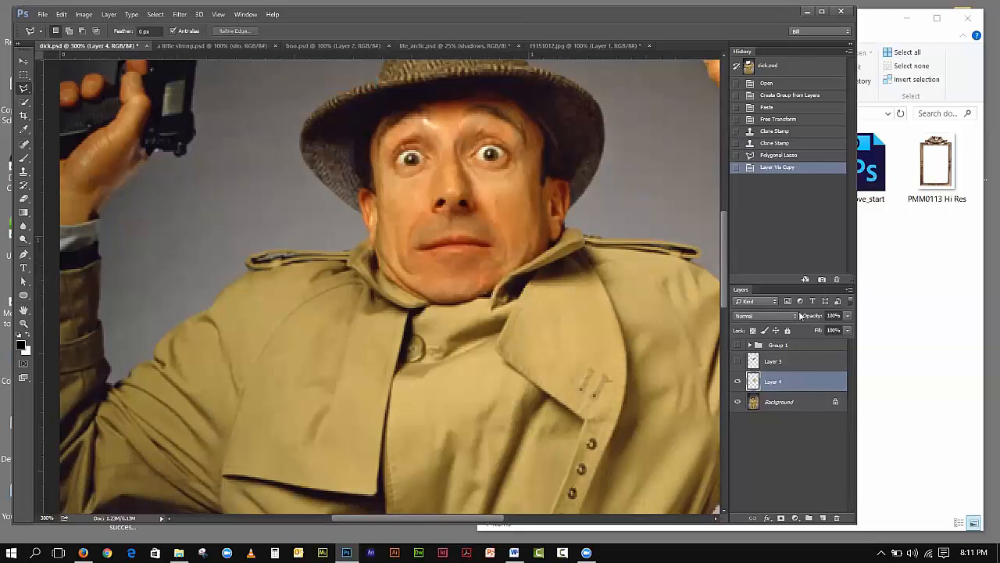
{"action": "left_click", "coordinate": [738, 401]}
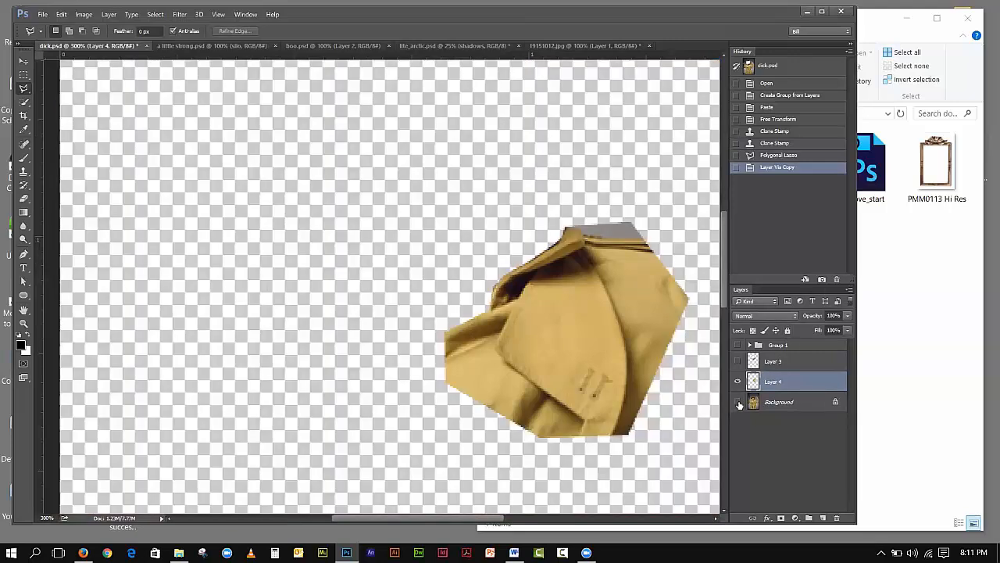
{"action": "left_click", "coordinate": [738, 401]}
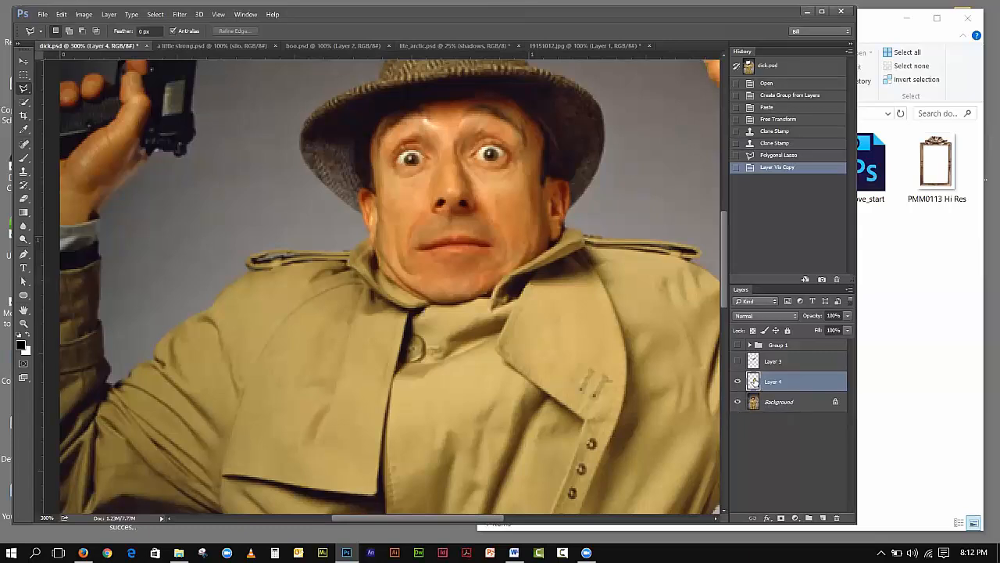
{"action": "left_click", "coordinate": [61, 15]}
{"action": "left_click", "coordinate": [89, 53]}
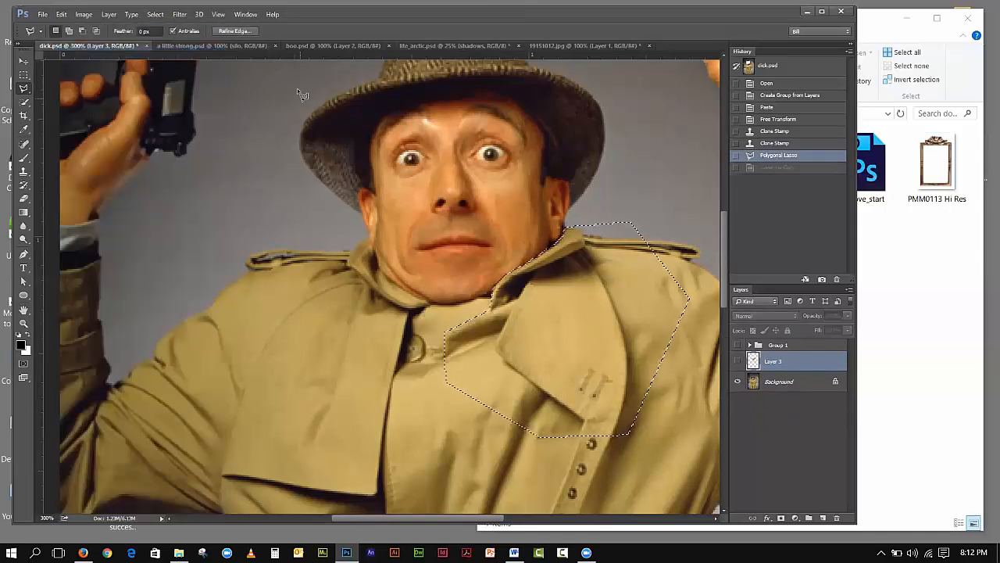
Feather the collar selection by 2 pixels and copy that area of the Background to a new layer
{"action": "left_click", "coordinate": [155, 14]}
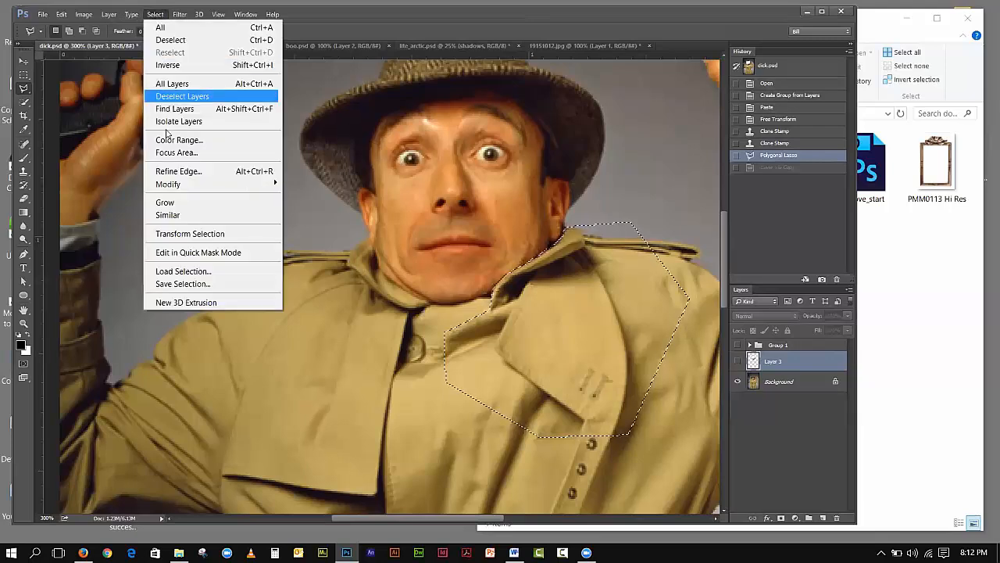
{"action": "mouse_move", "coordinate": [157, 184]}
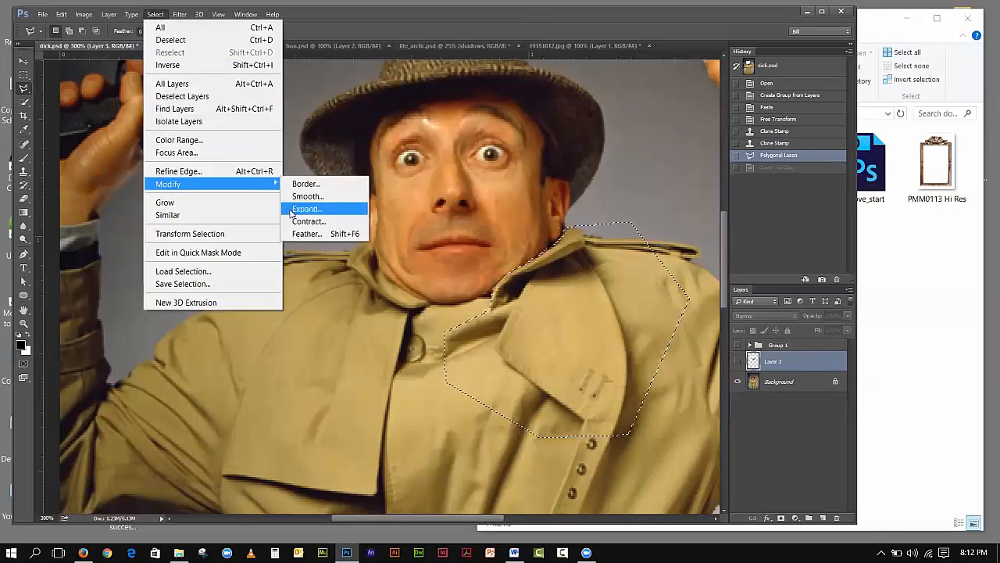
{"action": "left_click", "coordinate": [295, 235]}
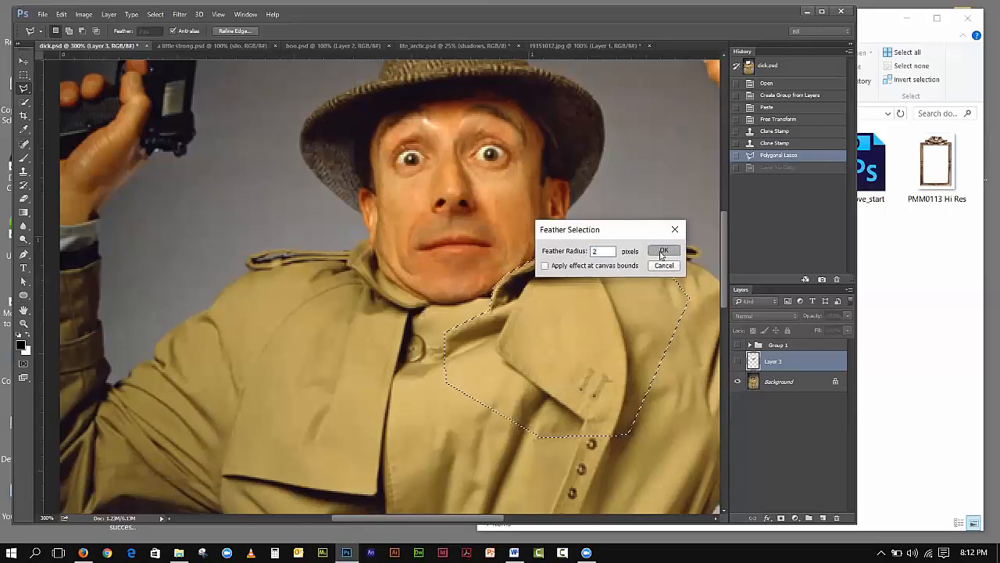
{"action": "left_click", "coordinate": [662, 250]}
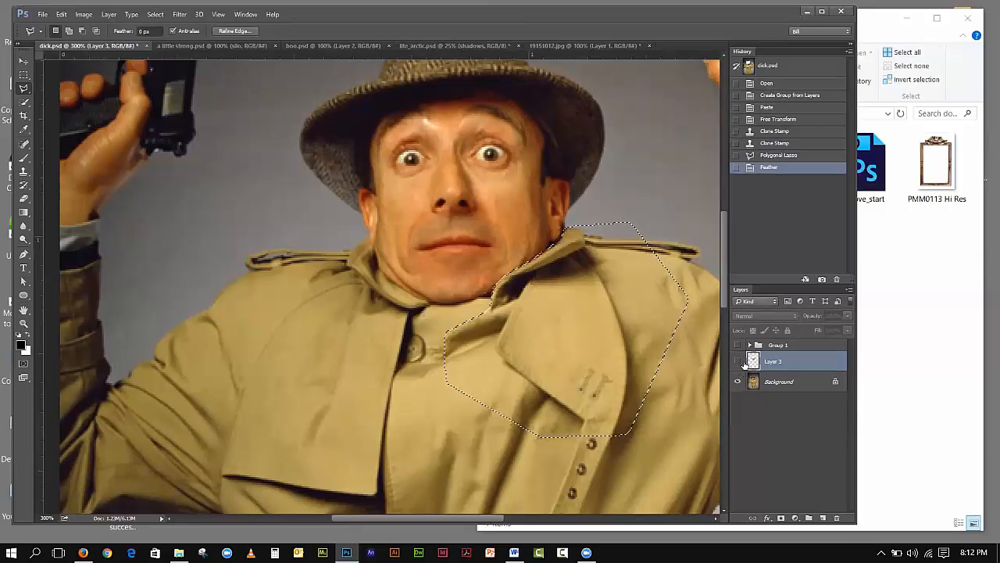
{"action": "left_click", "coordinate": [811, 381]}
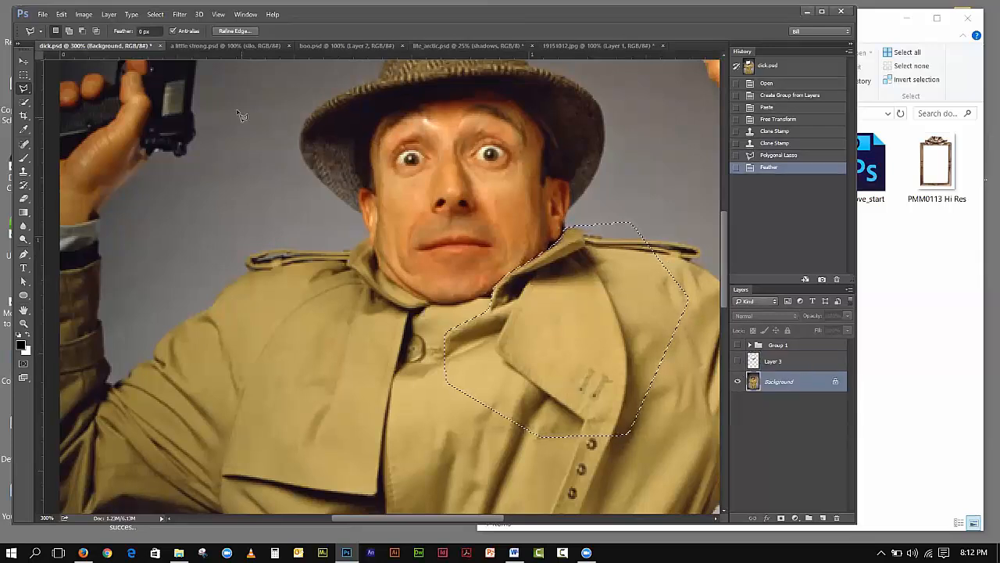
{"action": "left_click", "coordinate": [108, 14]}
{"action": "mouse_move", "coordinate": [117, 26]}
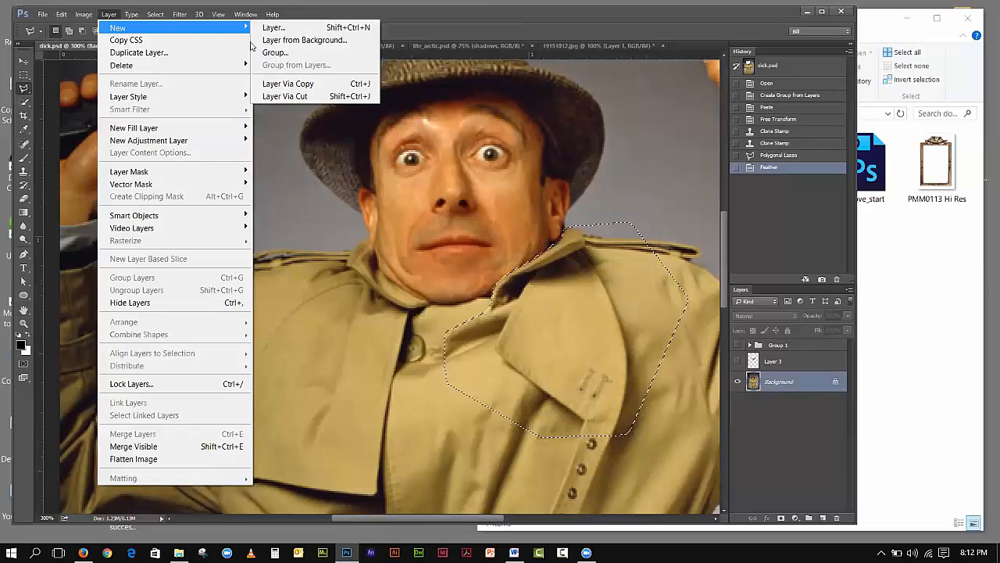
{"action": "left_click", "coordinate": [344, 84]}
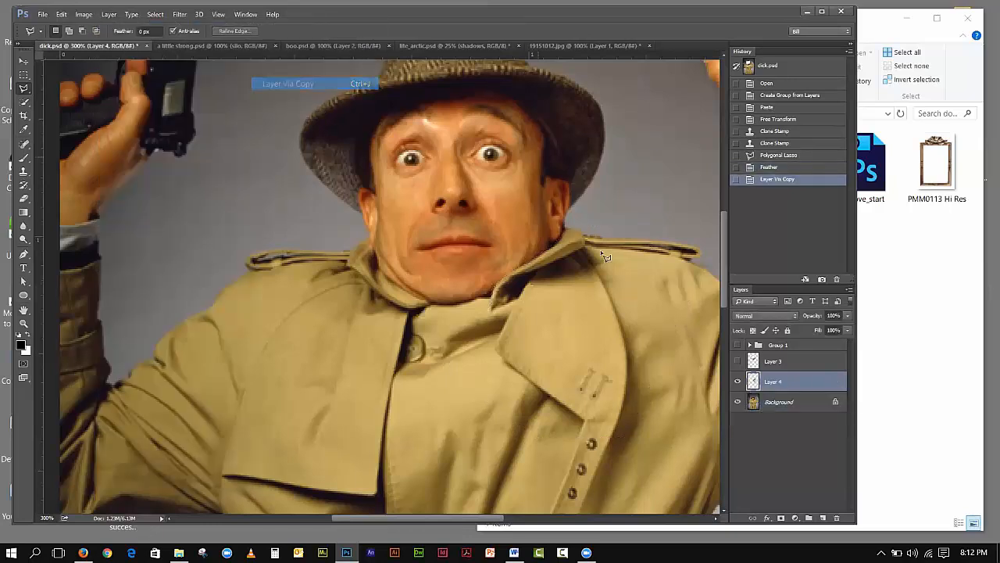
Examine the soft edges of the copied collar piece with the Background hidden, and restore the Background's visibility
{"action": "left_click", "coordinate": [737, 402]}
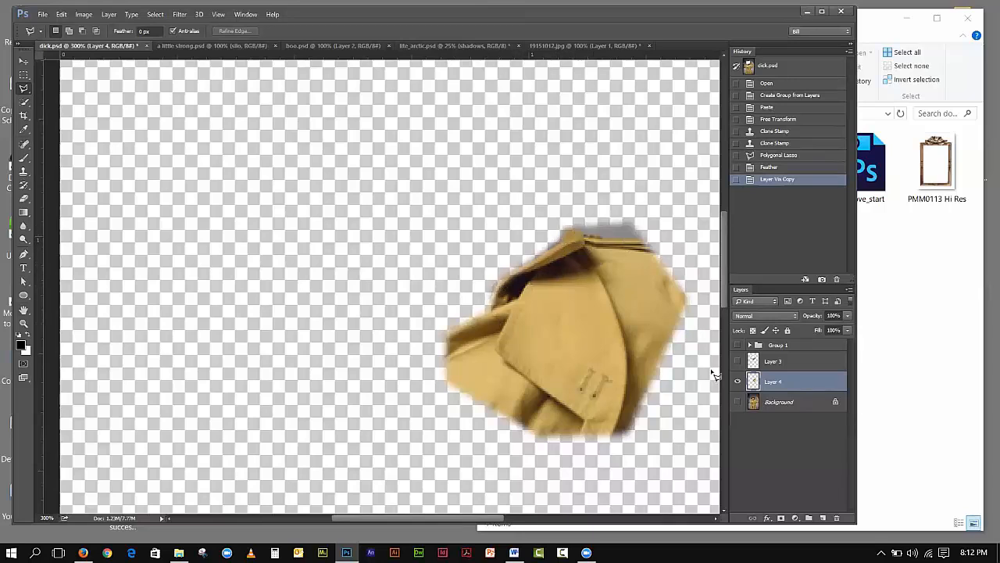
{"action": "left_click", "coordinate": [740, 381]}
{"action": "left_click", "coordinate": [740, 382]}
{"action": "left_click", "coordinate": [736, 401]}
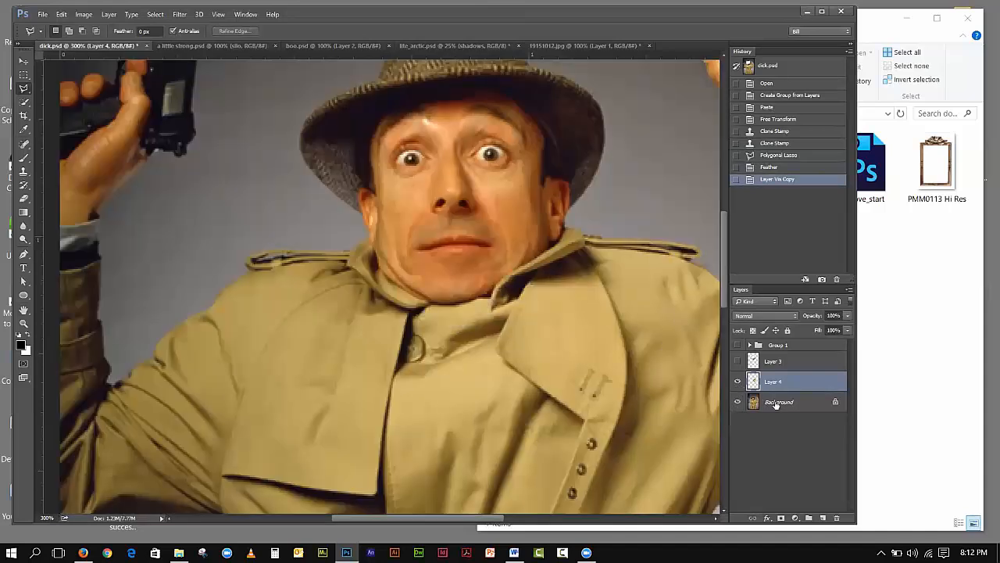
Outline the gun-hand side of the coat collar on the Background with the Polygonal Lasso, following the collar edge along the jaw
{"action": "left_click", "coordinate": [773, 402]}
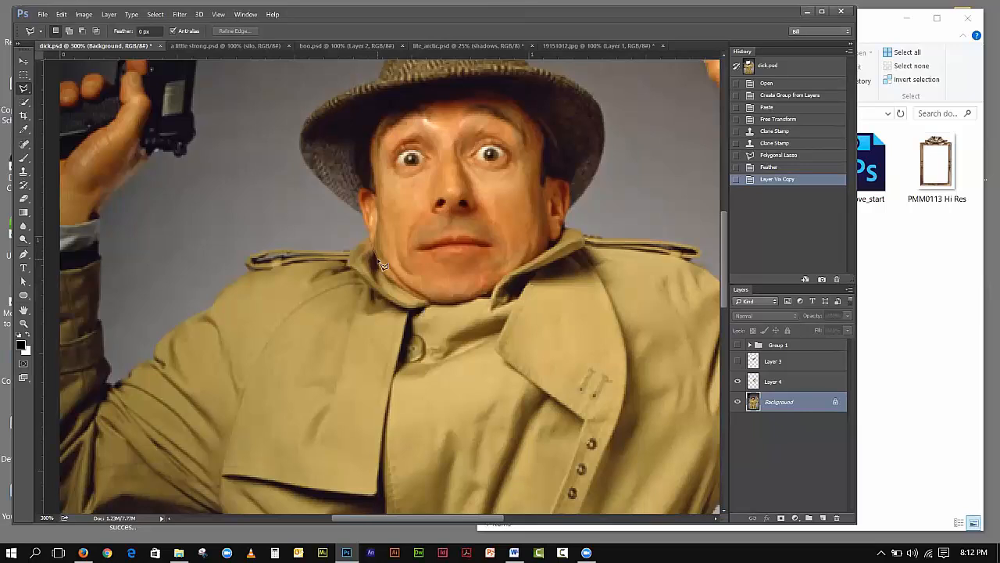
{"action": "left_click", "coordinate": [428, 304]}
{"action": "left_click", "coordinate": [449, 312]}
{"action": "left_click", "coordinate": [439, 415]}
{"action": "left_click", "coordinate": [327, 455]}
{"action": "left_click", "coordinate": [248, 385]}
{"action": "left_click", "coordinate": [245, 308]}
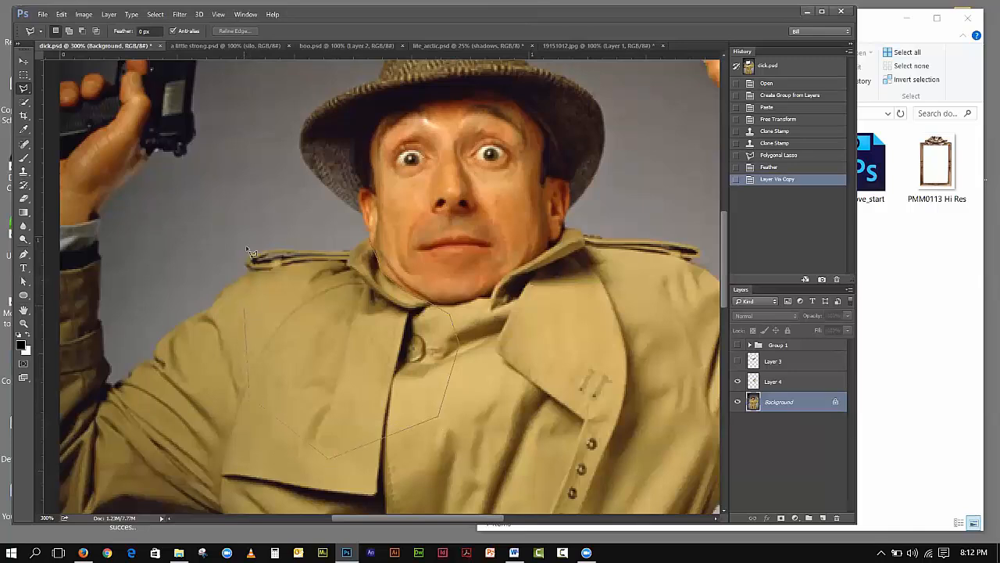
{"action": "left_click", "coordinate": [374, 245]}
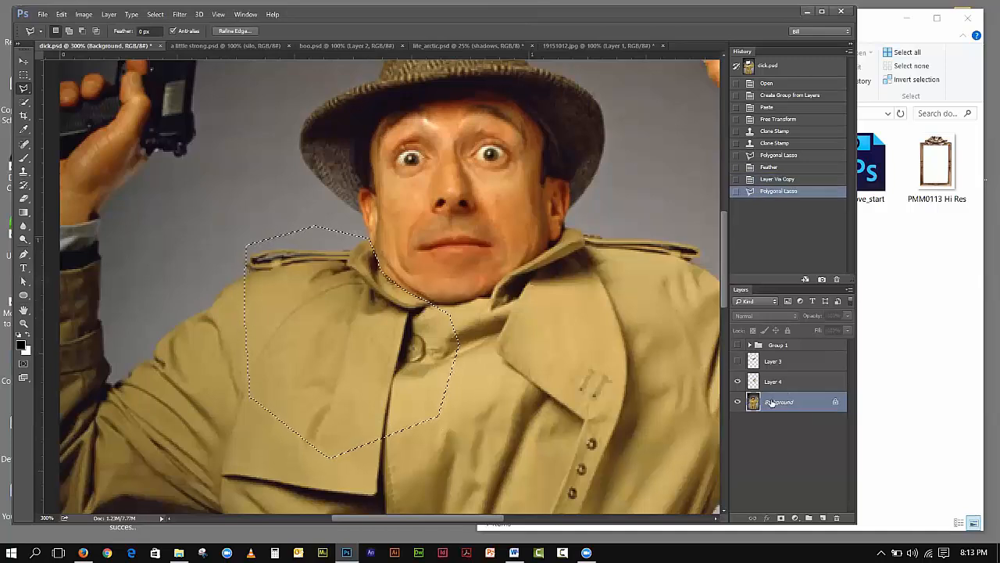
Feather the gun-side collar selection by 2 pixels, copy it to a new layer, and check both collar pieces without the Background
{"action": "left_click", "coordinate": [109, 14]}
{"action": "mouse_move", "coordinate": [113, 27]}
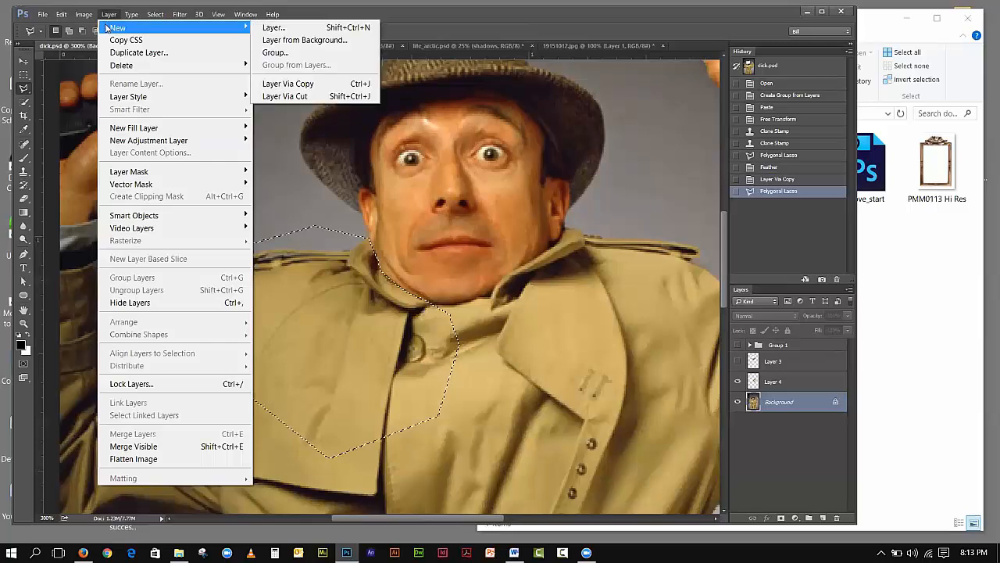
{"action": "mouse_move", "coordinate": [153, 17]}
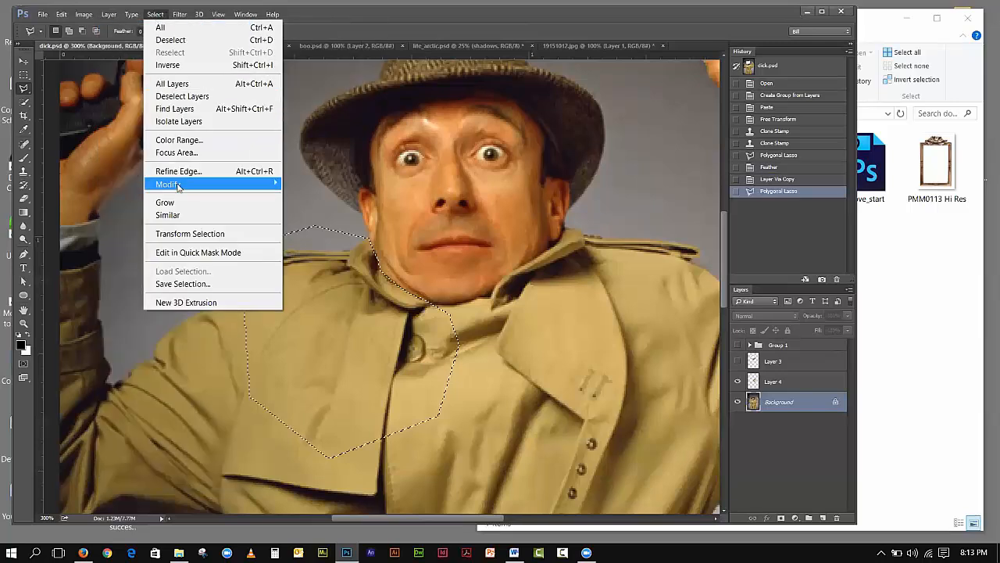
{"action": "mouse_move", "coordinate": [195, 184]}
{"action": "left_click", "coordinate": [315, 235]}
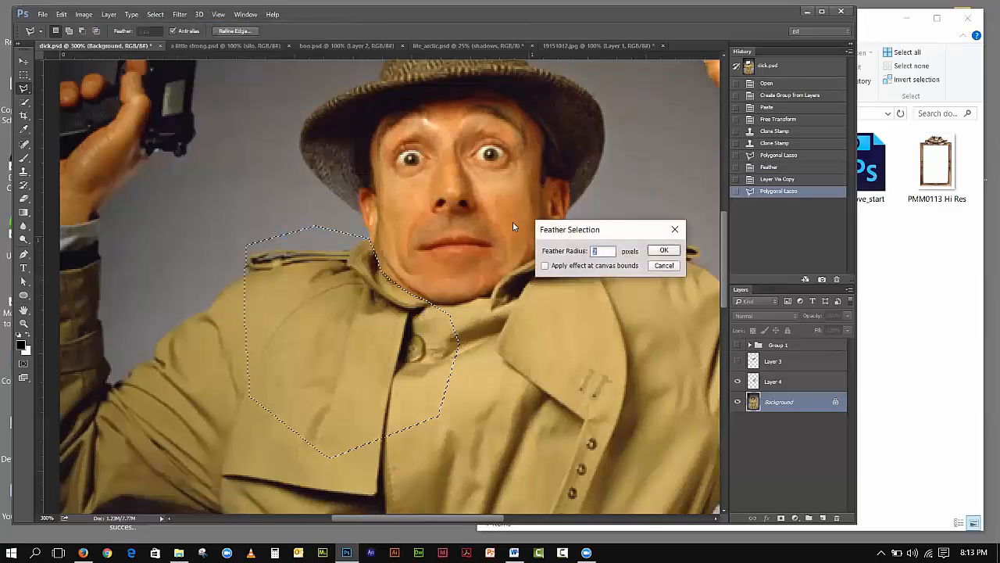
{"action": "left_click", "coordinate": [663, 248]}
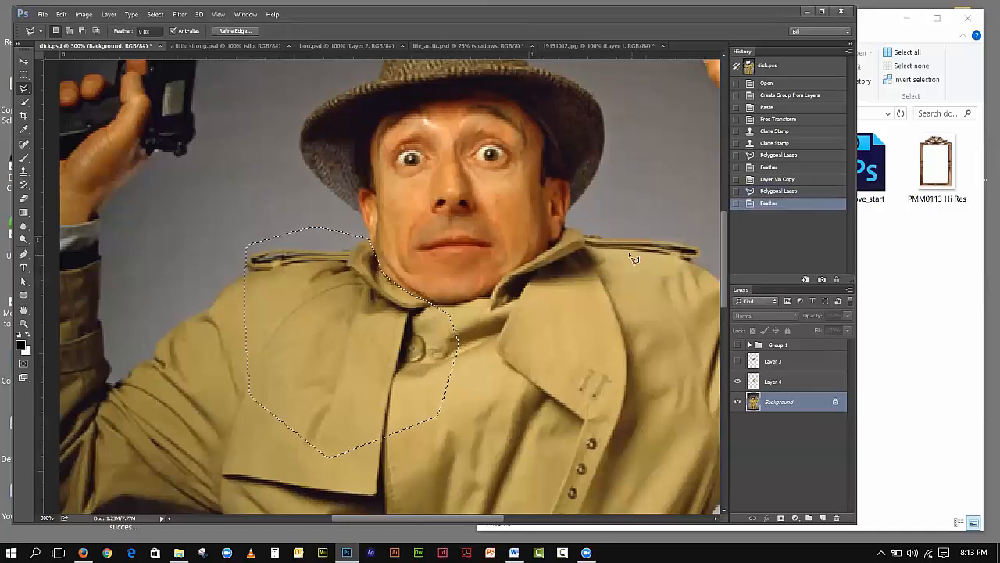
{"action": "left_click", "coordinate": [103, 15]}
{"action": "mouse_move", "coordinate": [118, 28]}
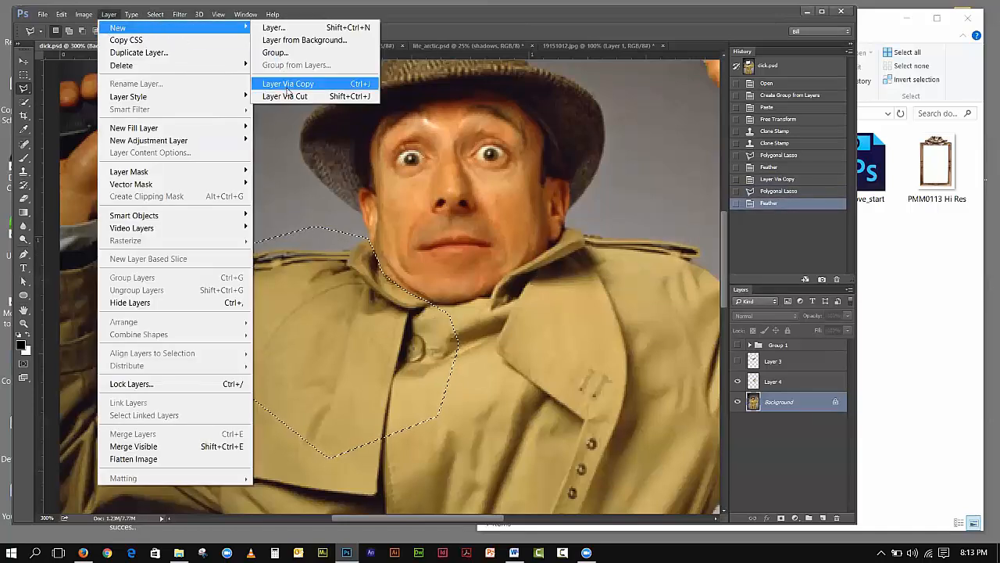
{"action": "left_click", "coordinate": [279, 82]}
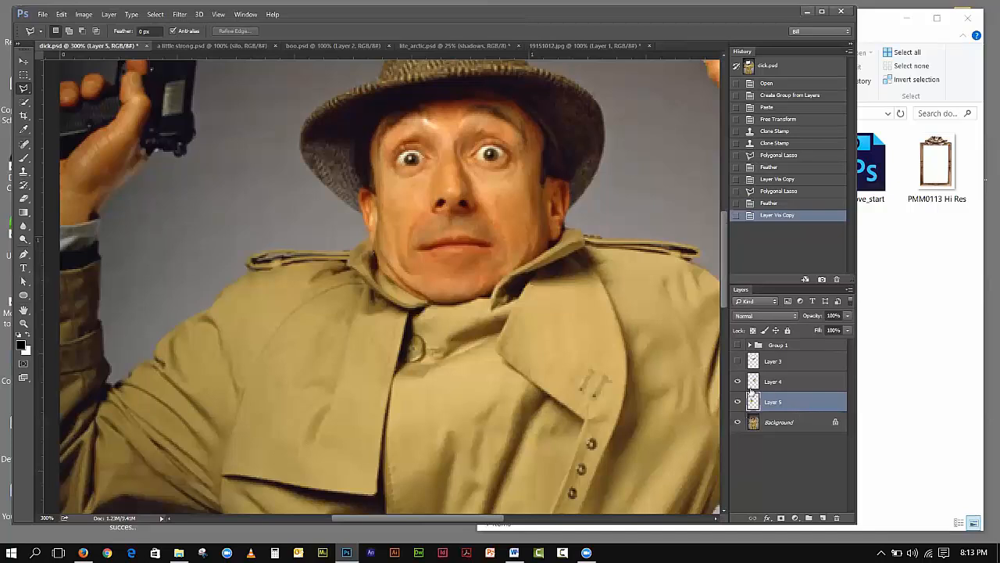
{"action": "left_click", "coordinate": [738, 423]}
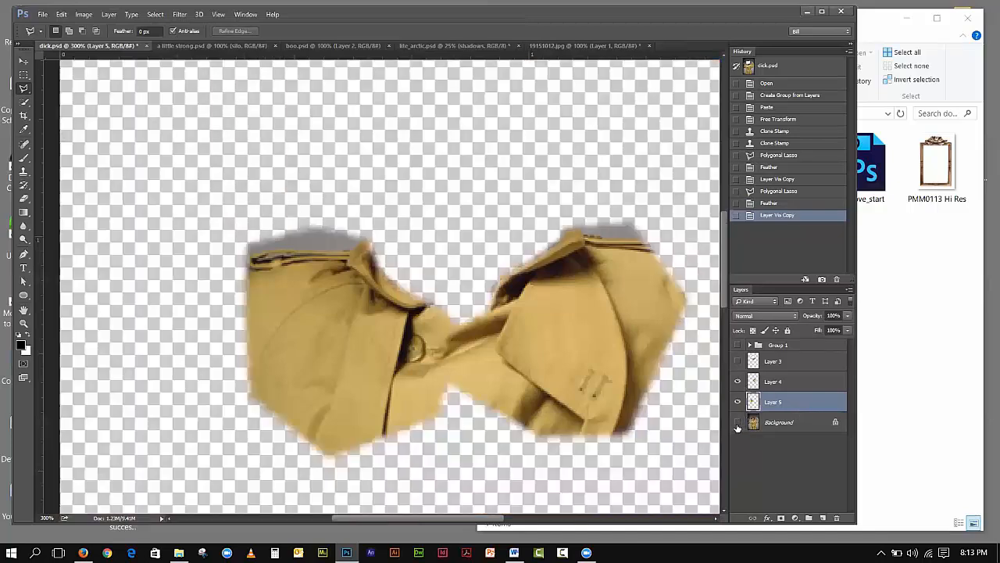
{"action": "left_click", "coordinate": [737, 423]}
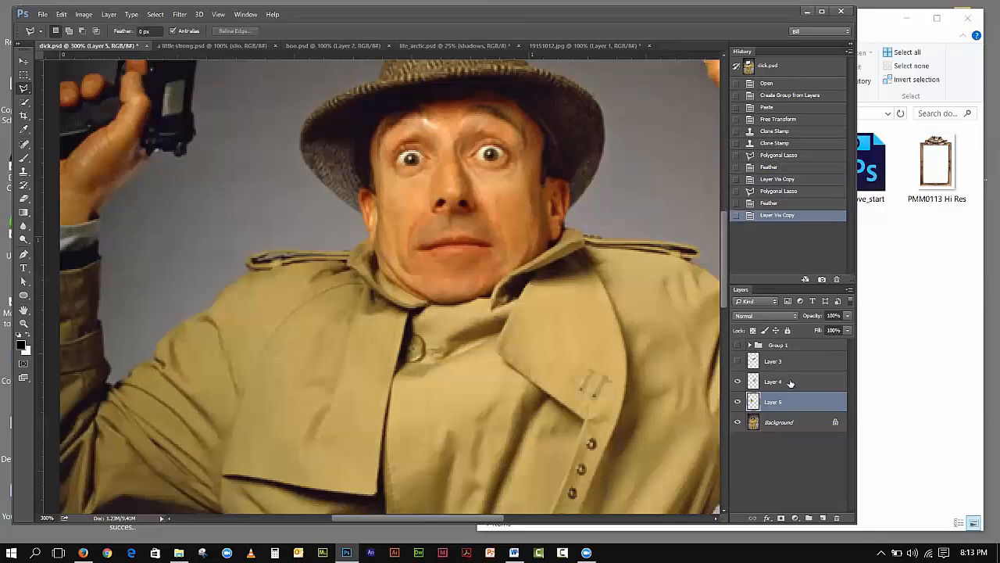
Move Layer 4 and Layer 5 above Layer 3 and make the pig head on Layer 3 visible
{"action": "left_click_drag", "start_coordinate": [791, 382], "coordinate": [791, 362]}
{"action": "left_click_drag", "start_coordinate": [786, 403], "coordinate": [789, 379]}
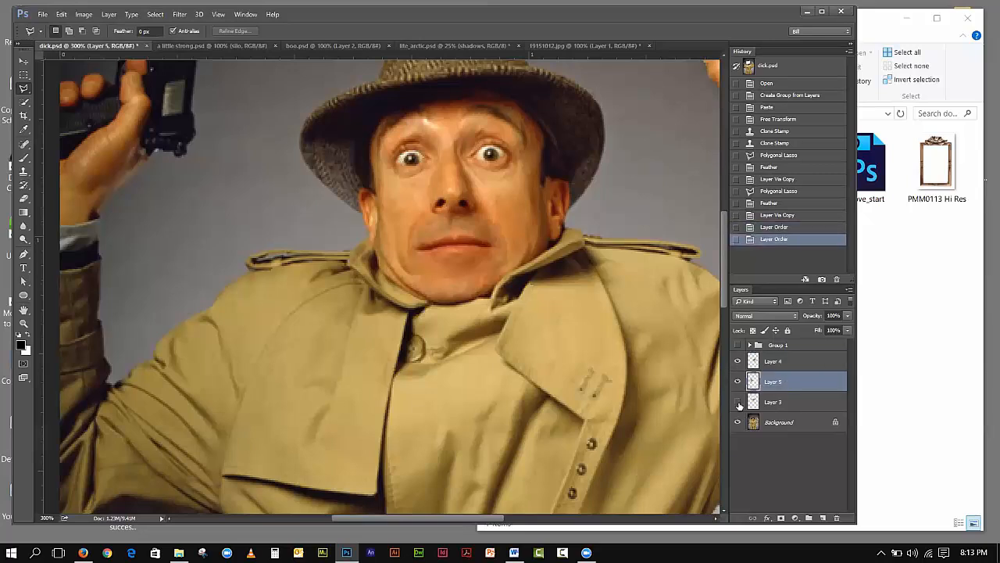
{"action": "left_click", "coordinate": [737, 403]}
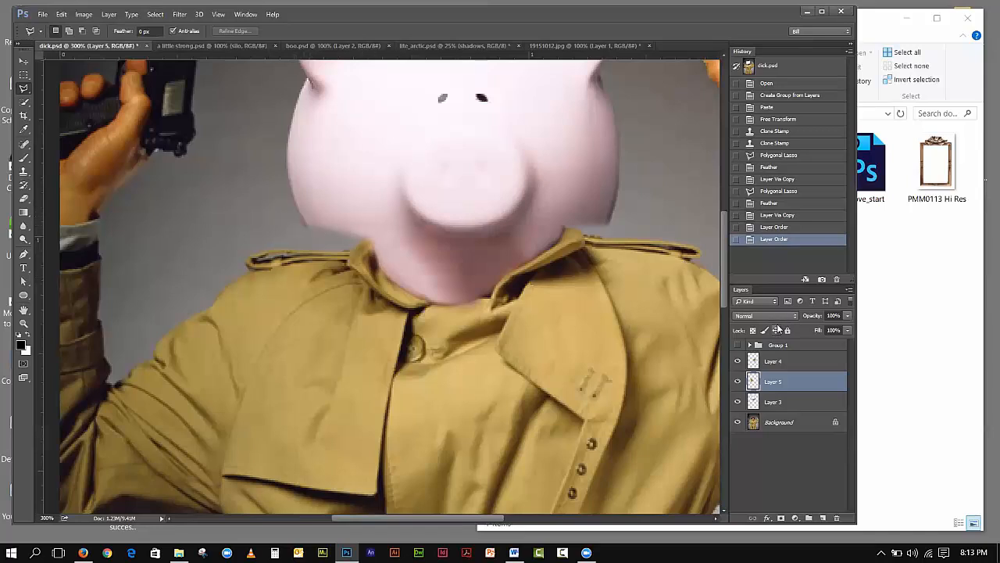
Load the pig head's outline from Layer 3 as a selection and activate the Clone Stamp
{"action": "left_click", "coordinate": [755, 400], "text": "ctrl"}
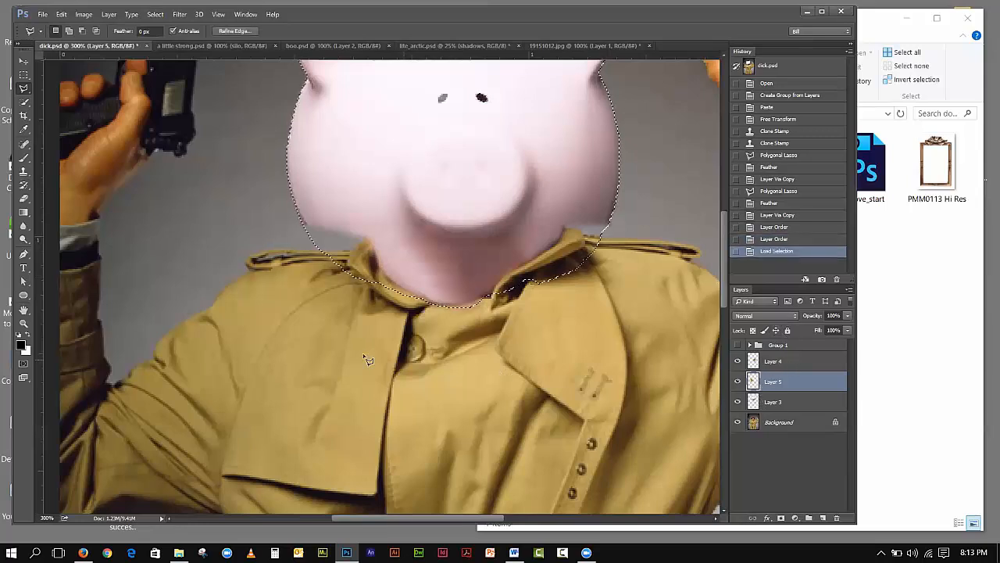
{"action": "left_click", "coordinate": [23, 171]}
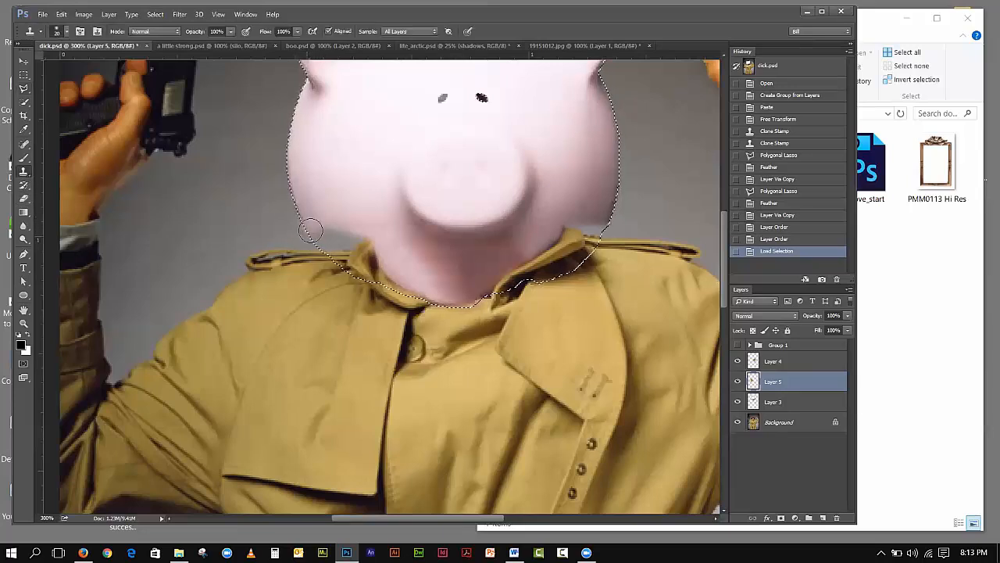
Try cloning pig skin on Layer 5 along the jowl beside the gun-side collar, and revert to the state before cloning
{"action": "left_click_drag", "start_coordinate": [312, 233], "coordinate": [383, 289]}
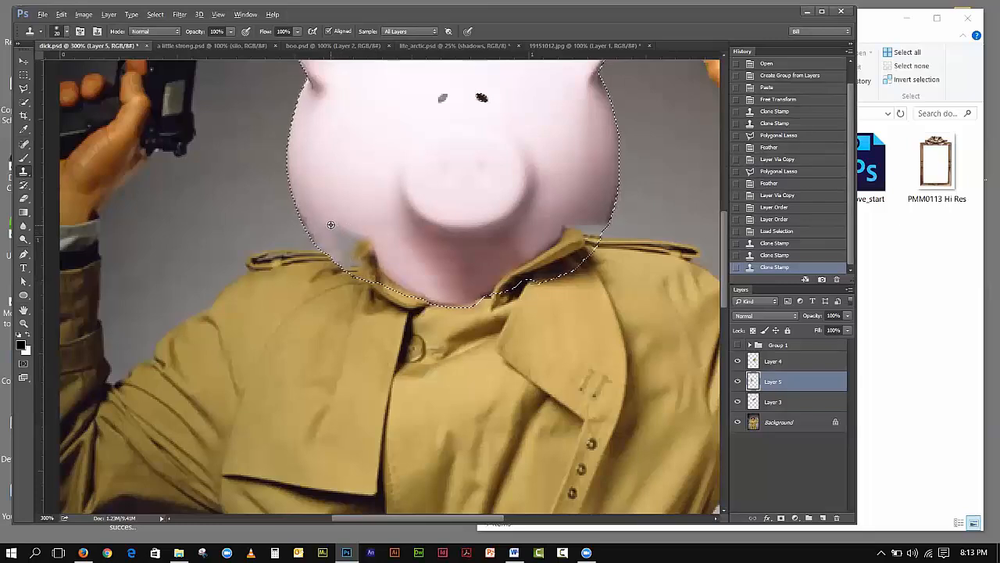
{"action": "left_click_drag", "start_coordinate": [329, 223], "coordinate": [346, 250]}
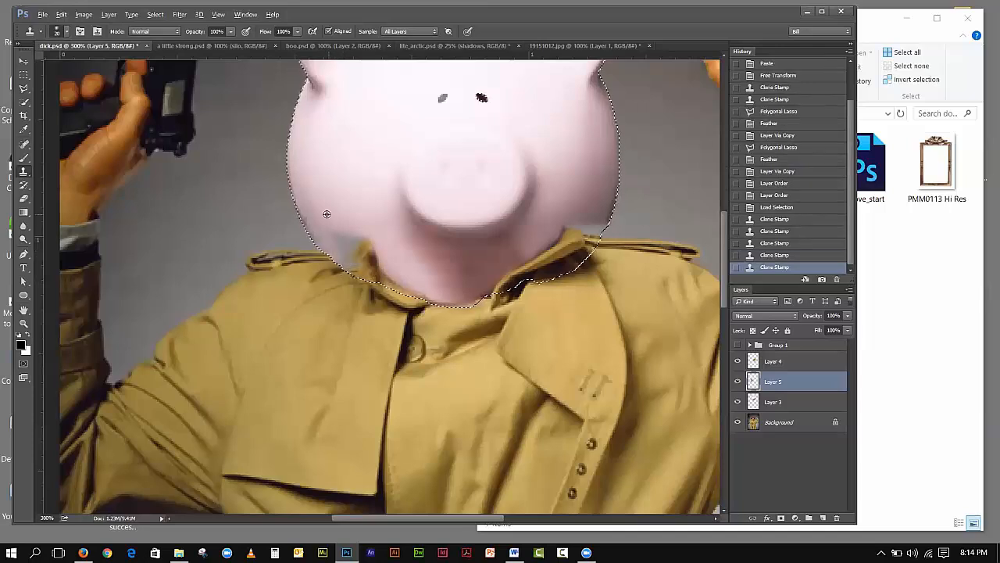
{"action": "left_click", "coordinate": [352, 259]}
{"action": "left_click", "coordinate": [333, 242]}
{"action": "left_click", "coordinate": [358, 267]}
{"action": "left_click", "coordinate": [353, 248]}
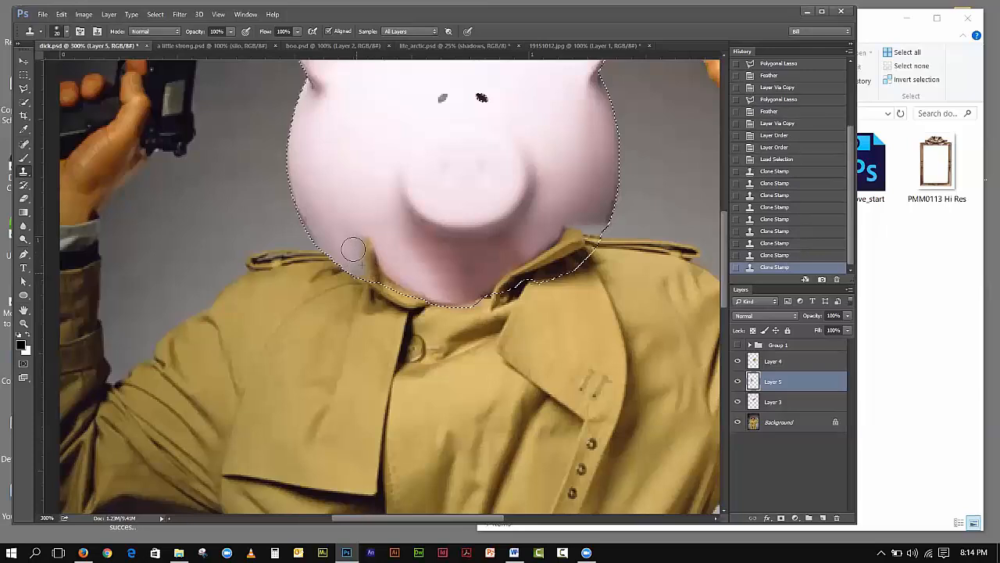
{"action": "left_click", "coordinate": [365, 247]}
{"action": "left_click", "coordinate": [374, 247]}
{"action": "left_click", "coordinate": [382, 268]}
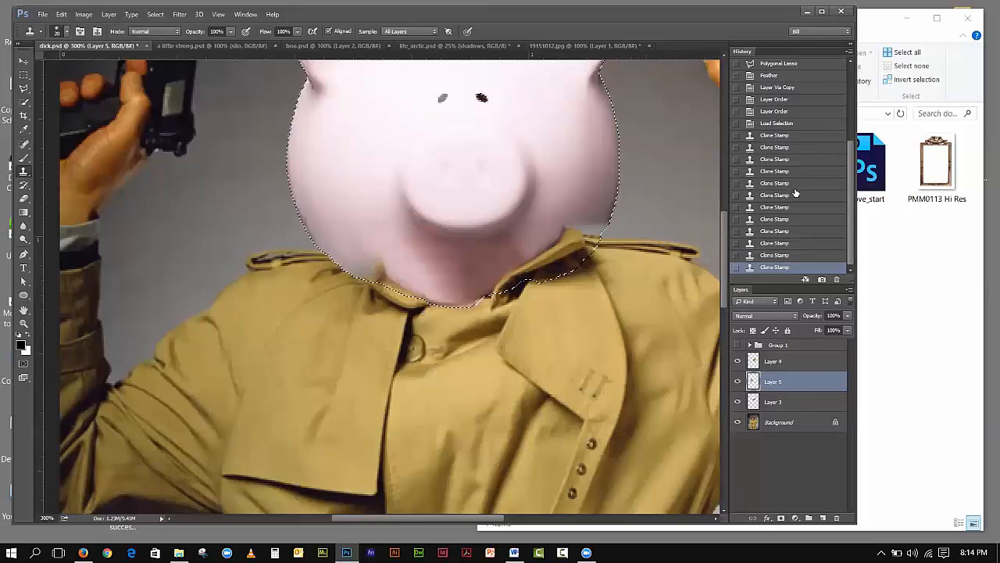
{"action": "left_click", "coordinate": [776, 126]}
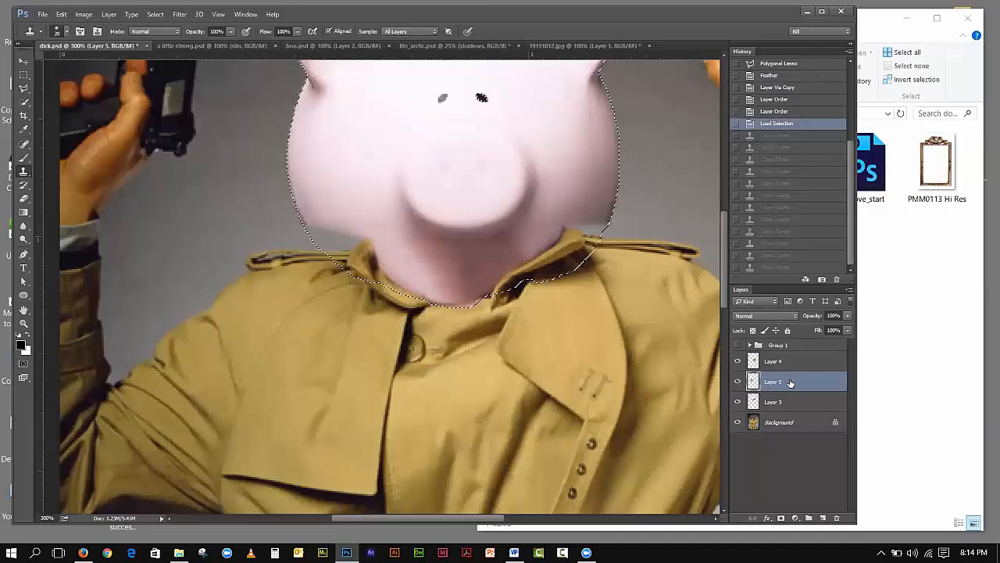
Clone pig skin on Layer 3 along the gun-side jowl edge, inside the loaded head outline
{"action": "left_click", "coordinate": [793, 402]}
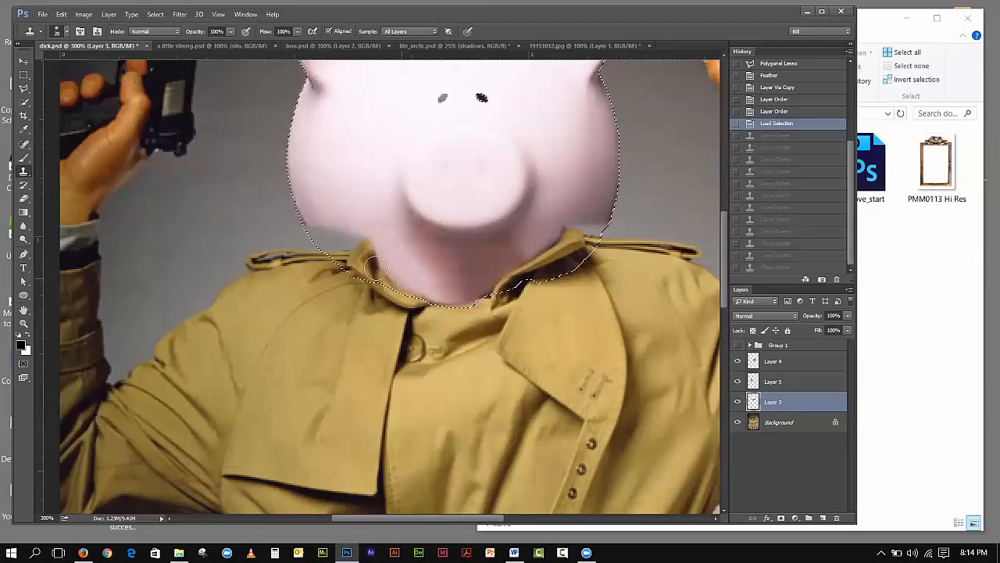
{"action": "left_click", "coordinate": [313, 231]}
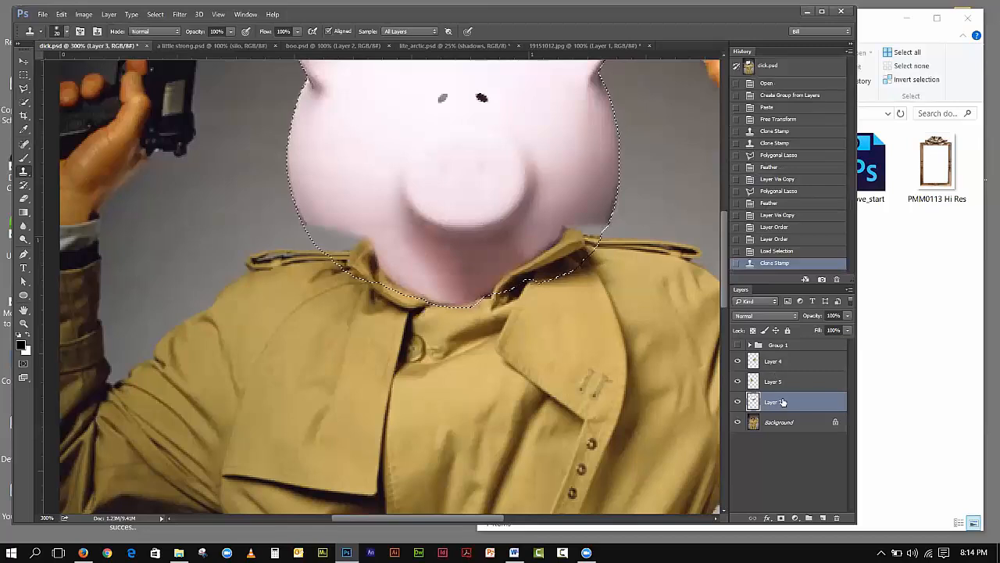
{"action": "left_click_drag", "start_coordinate": [311, 223], "coordinate": [314, 233]}
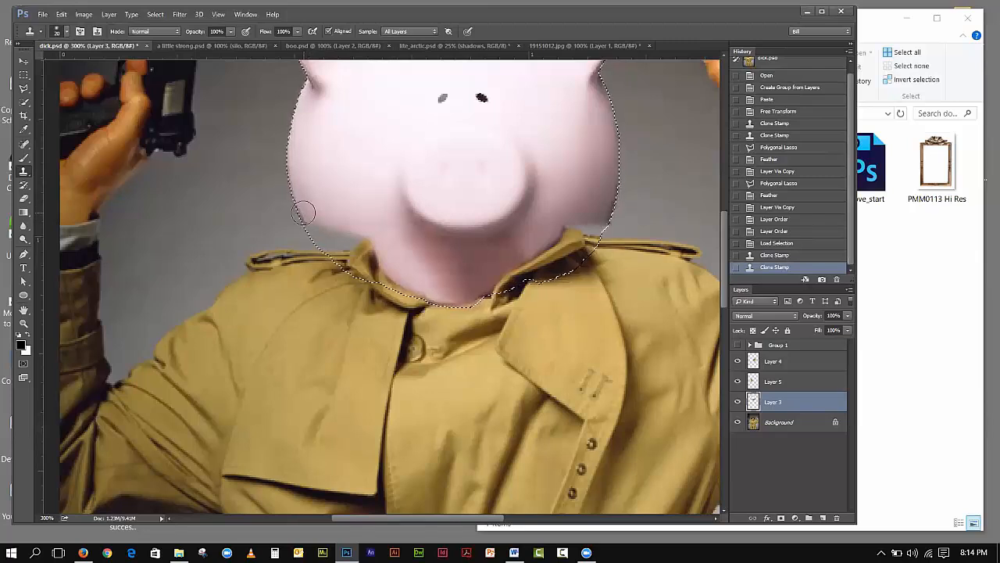
{"action": "mouse_move", "coordinate": [310, 223]}
{"action": "left_mouse_down"}
{"action": "mouse_move", "coordinate": [324, 238]}
{"action": "mouse_move", "coordinate": [312, 226]}
{"action": "mouse_move", "coordinate": [314, 237]}
{"action": "left_mouse_up"}
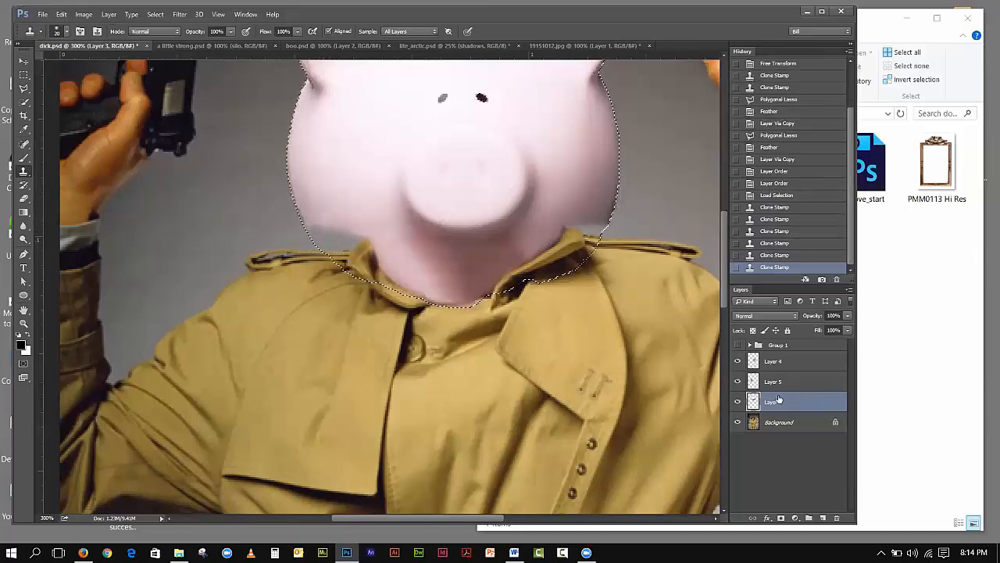
Add a new layer above Layer 3 and clone pig skin onto it along the lower gun-side jowl
{"action": "left_click", "coordinate": [822, 518]}
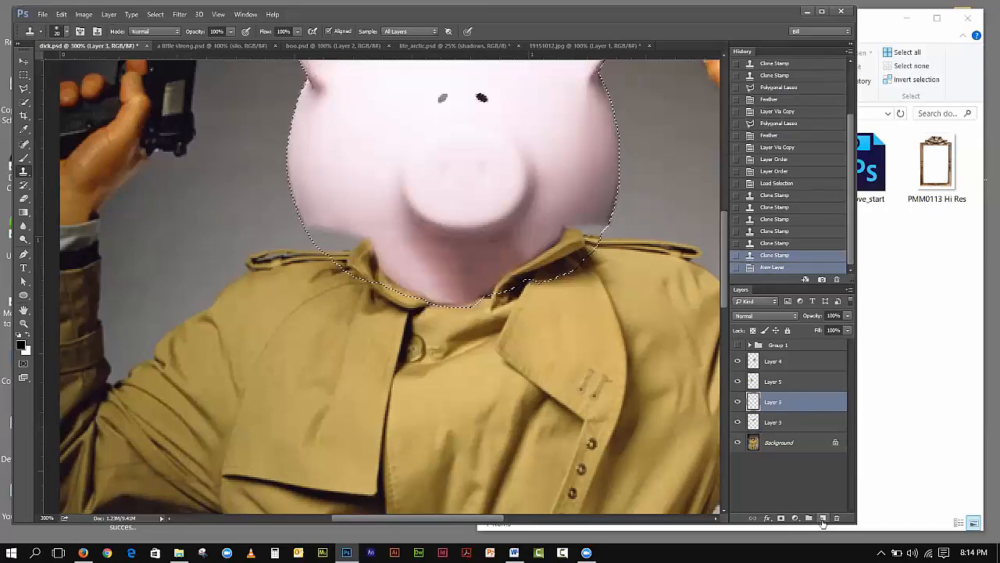
{"action": "left_click", "coordinate": [311, 229]}
{"action": "left_click", "coordinate": [315, 234]}
{"action": "left_click", "coordinate": [318, 241]}
{"action": "left_click", "coordinate": [334, 240]}
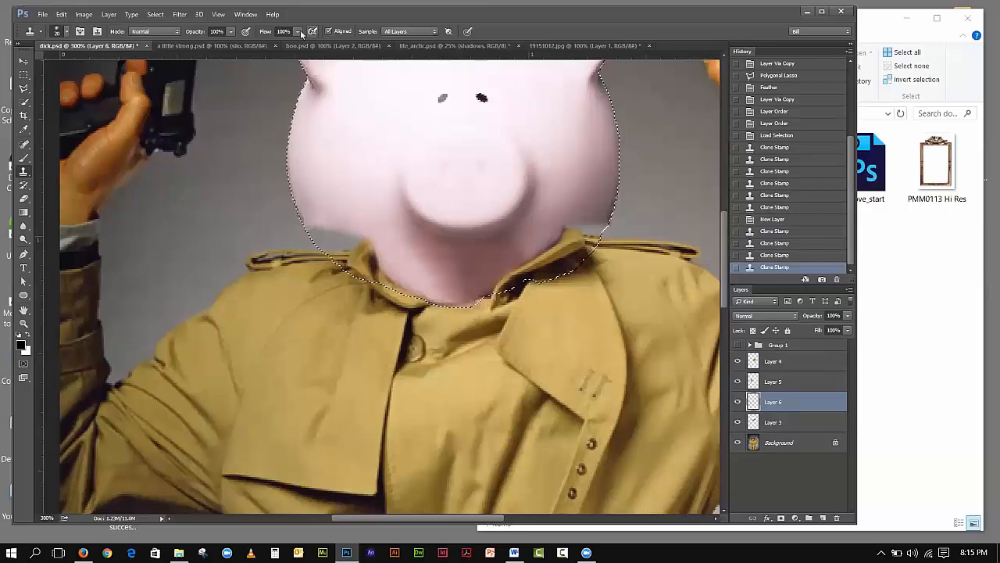
Continue cloning pig skin on Layer 6 from the jowl inward to the tip of the gun-side collar
{"action": "left_click", "coordinate": [357, 227]}
{"action": "left_click", "coordinate": [357, 229]}
{"action": "left_click", "coordinate": [360, 227]}
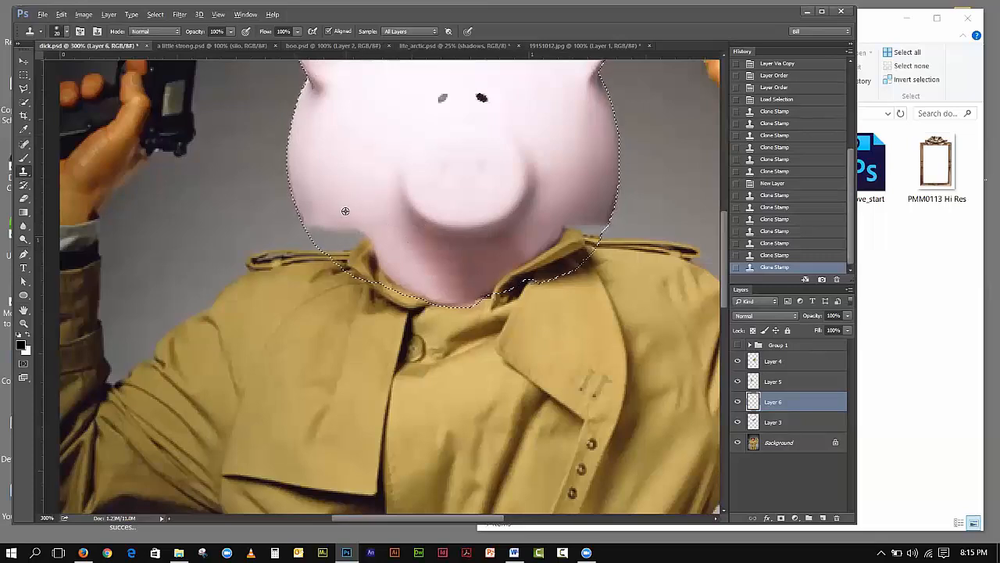
{"action": "left_click_drag", "start_coordinate": [353, 226], "coordinate": [357, 239]}
{"action": "left_click", "coordinate": [358, 240]}
{"action": "left_click", "coordinate": [357, 239]}
{"action": "left_click", "coordinate": [354, 233]}
{"action": "left_click", "coordinate": [357, 243]}
{"action": "left_click", "coordinate": [363, 238]}
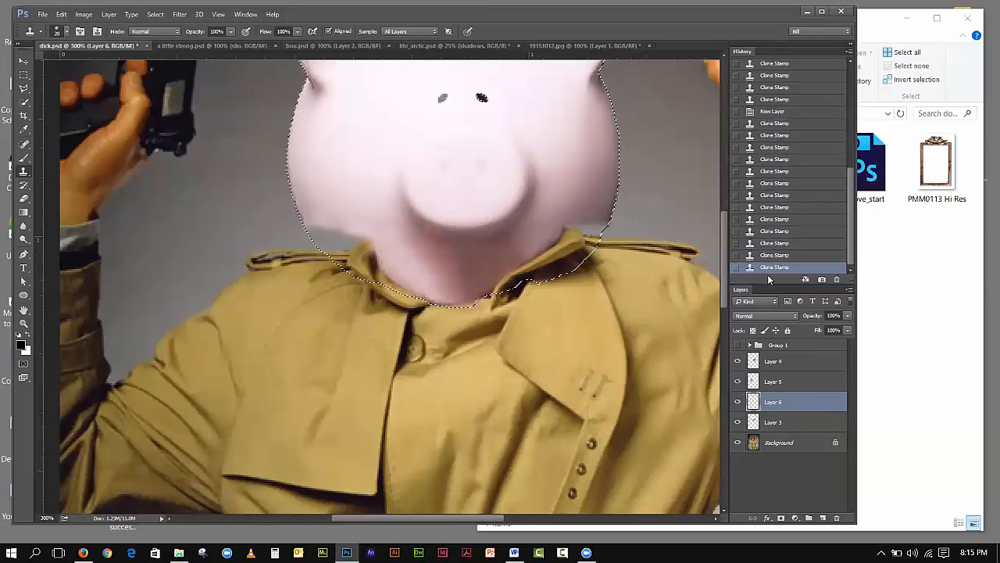
Show the finished pig head in Group 1 and hide Layers 3, 4, 5 and 6 for comparison
{"action": "left_click", "coordinate": [750, 345]}
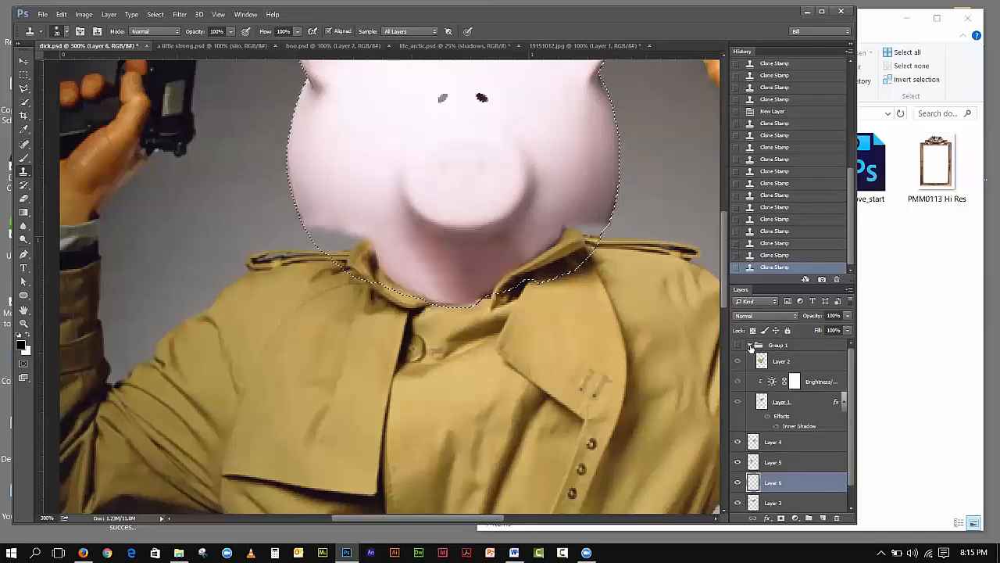
{"action": "left_click", "coordinate": [750, 346]}
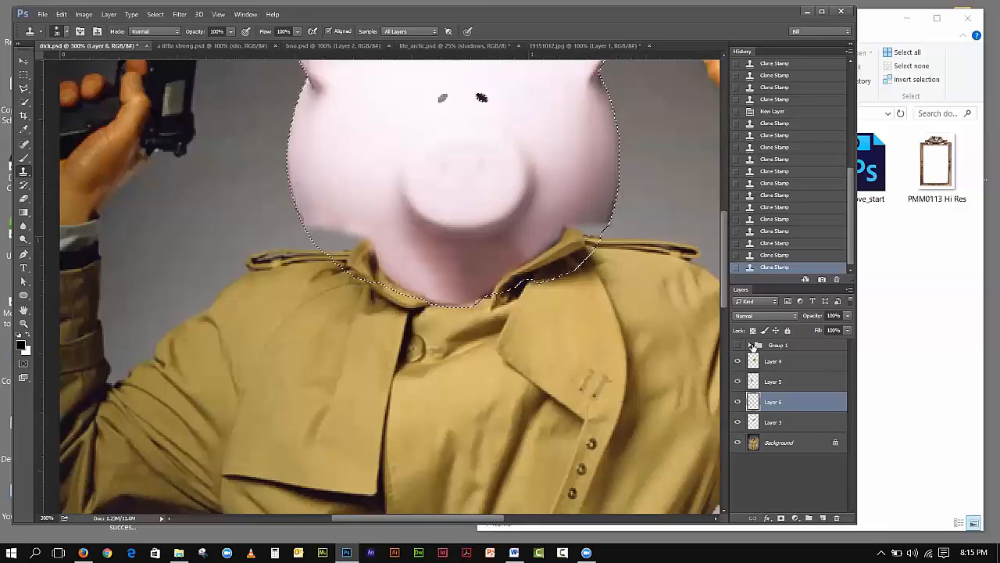
{"action": "left_click", "coordinate": [738, 345]}
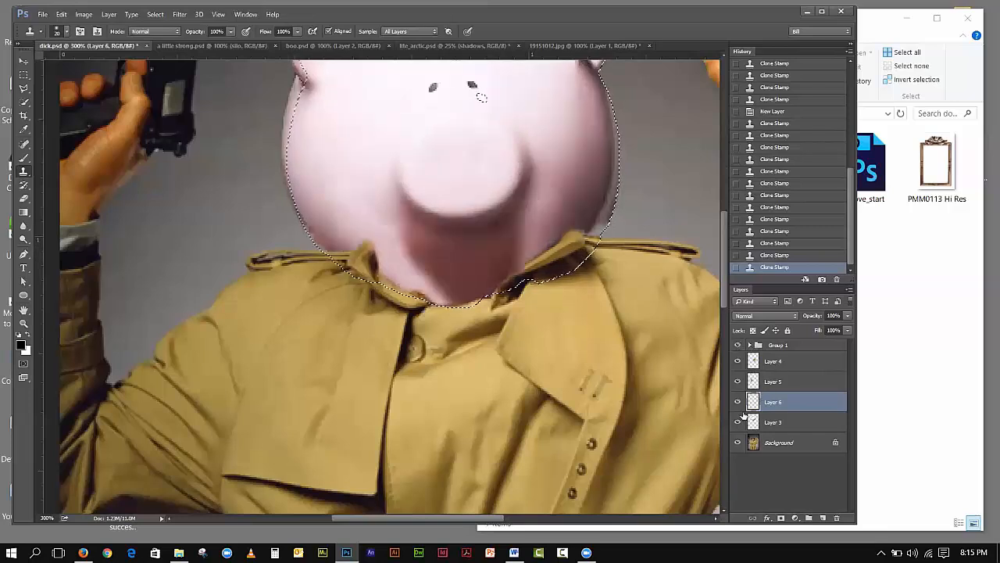
{"action": "left_click", "coordinate": [738, 362]}
{"action": "left_click", "coordinate": [738, 382]}
{"action": "left_click", "coordinate": [738, 400]}
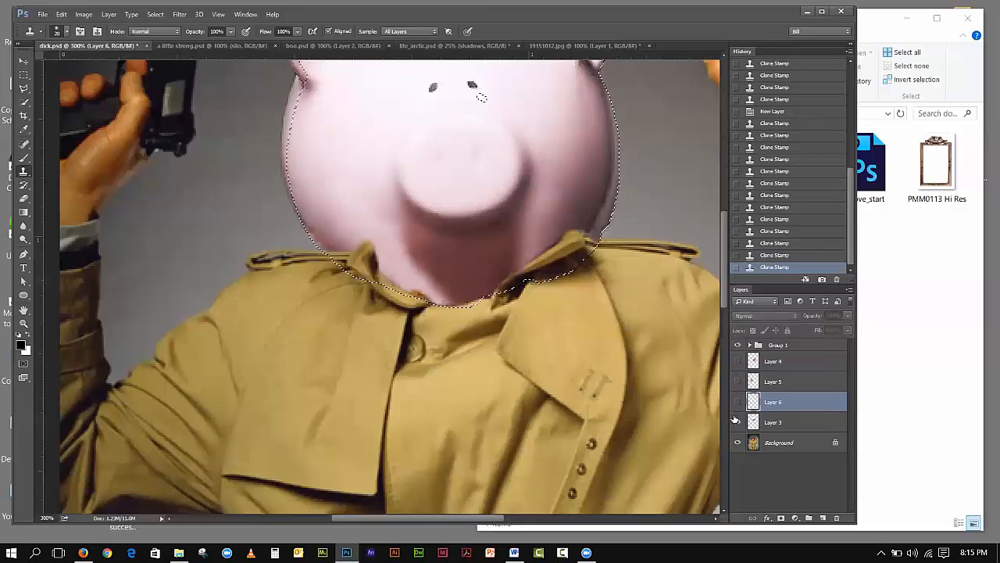
{"action": "left_click", "coordinate": [736, 422]}
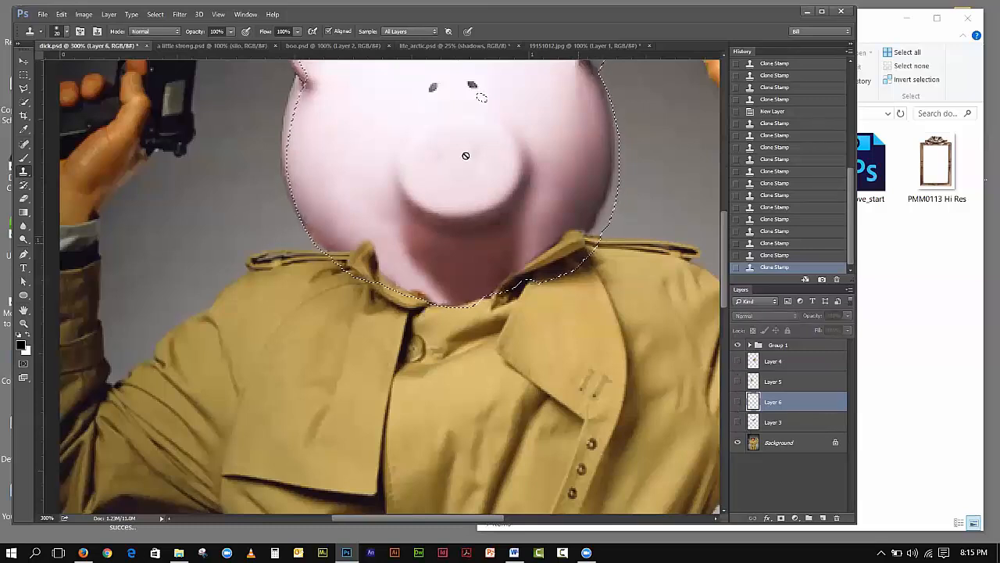
Deselect the pig head outline, compare the finished head at 200% with the original photo, and leave Group 1 hidden
{"action": "left_click", "coordinate": [155, 15]}
{"action": "left_click", "coordinate": [171, 39]}
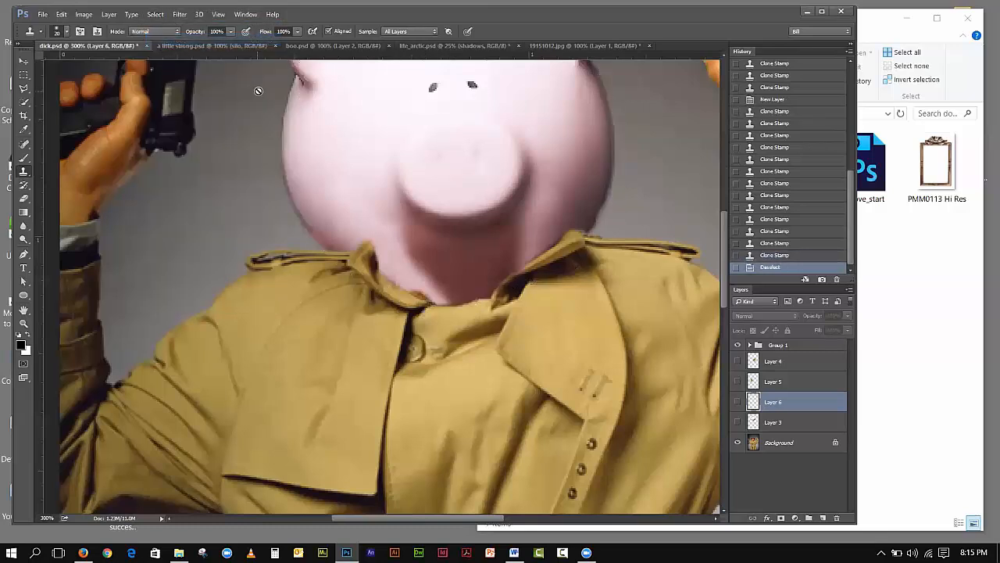
{"action": "left_click", "coordinate": [217, 14]}
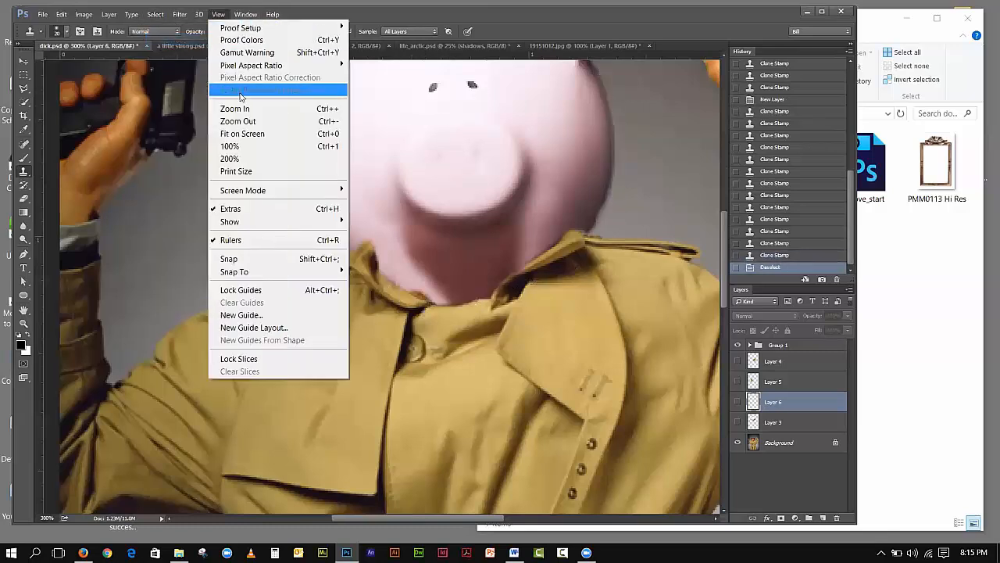
{"action": "left_click", "coordinate": [235, 124]}
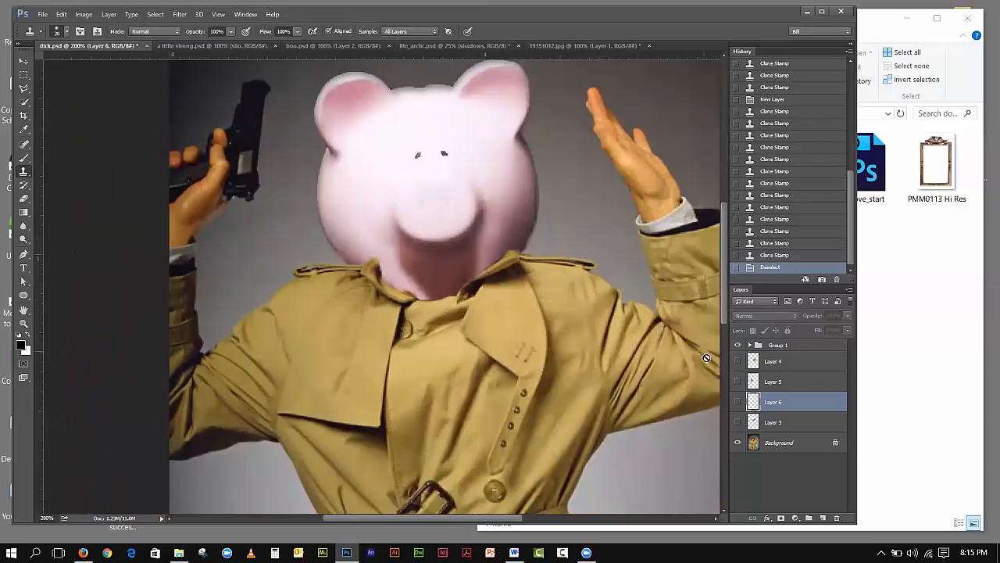
{"action": "left_click", "coordinate": [739, 345]}
{"action": "left_click", "coordinate": [738, 345]}
{"action": "left_click", "coordinate": [750, 345]}
{"action": "left_click", "coordinate": [750, 345]}
{"action": "left_click", "coordinate": [736, 345]}
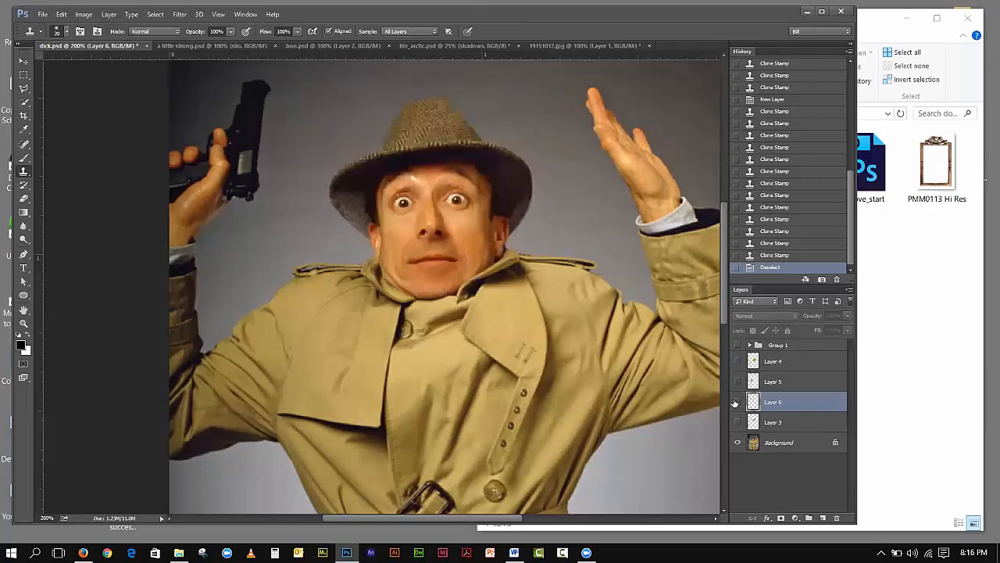
Check the cloned patches on Layer 6 over the Background, and show the pig head on Layer 3 beneath them
{"action": "left_click", "coordinate": [736, 401]}
{"action": "left_click", "coordinate": [736, 402]}
{"action": "left_click", "coordinate": [735, 402]}
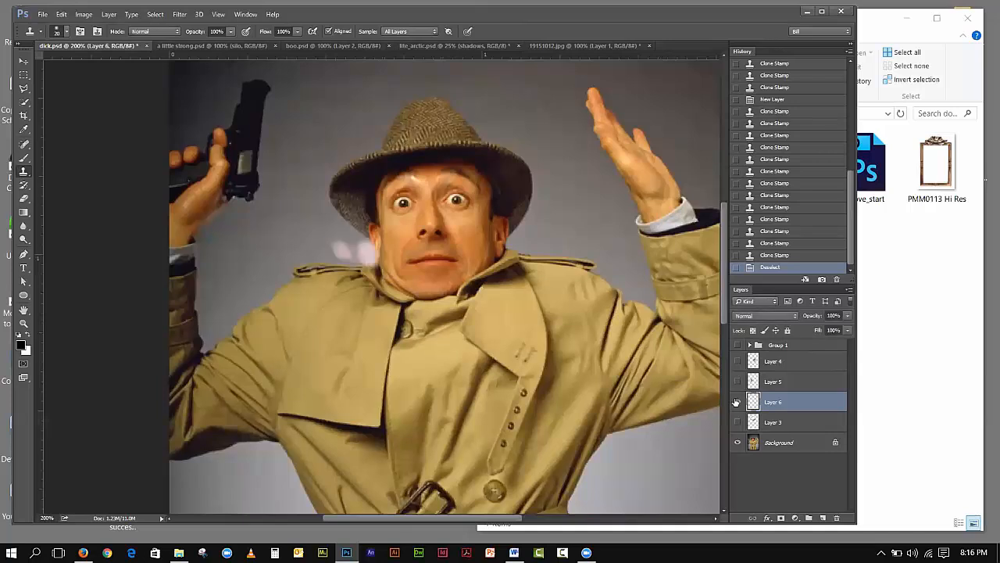
{"action": "left_click", "coordinate": [738, 422]}
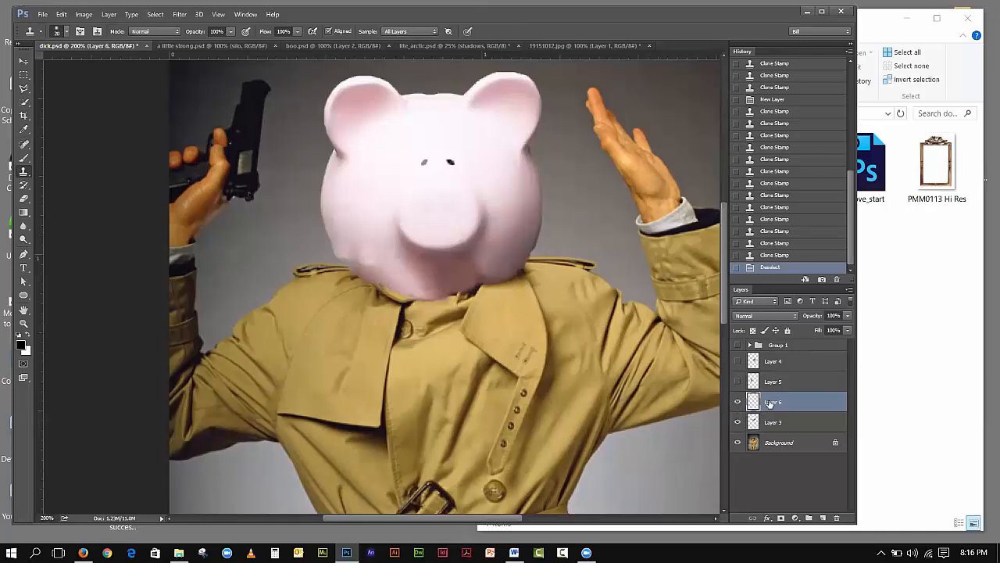
Try an Inner Glow layer style on Layer 3 with its blend mode set to Normal
{"action": "left_click", "coordinate": [781, 422]}
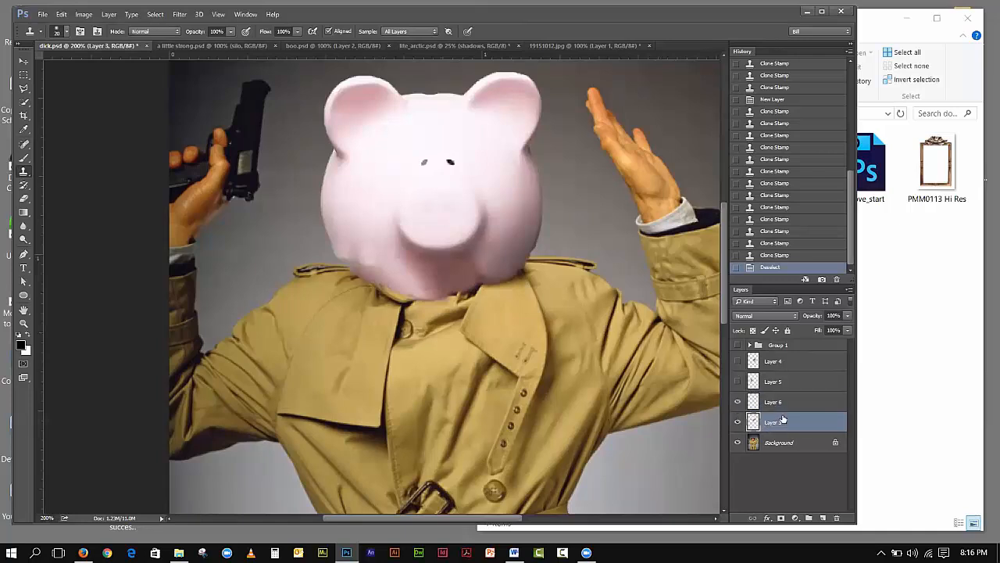
{"action": "left_click", "coordinate": [738, 422]}
{"action": "left_click", "coordinate": [737, 422]}
{"action": "left_click", "coordinate": [767, 517]}
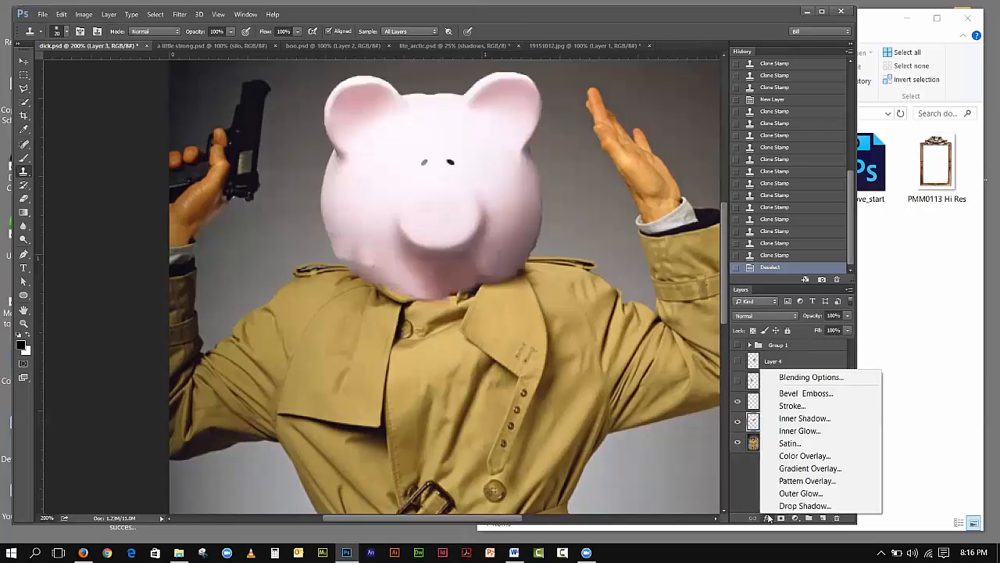
{"action": "left_click", "coordinate": [797, 432]}
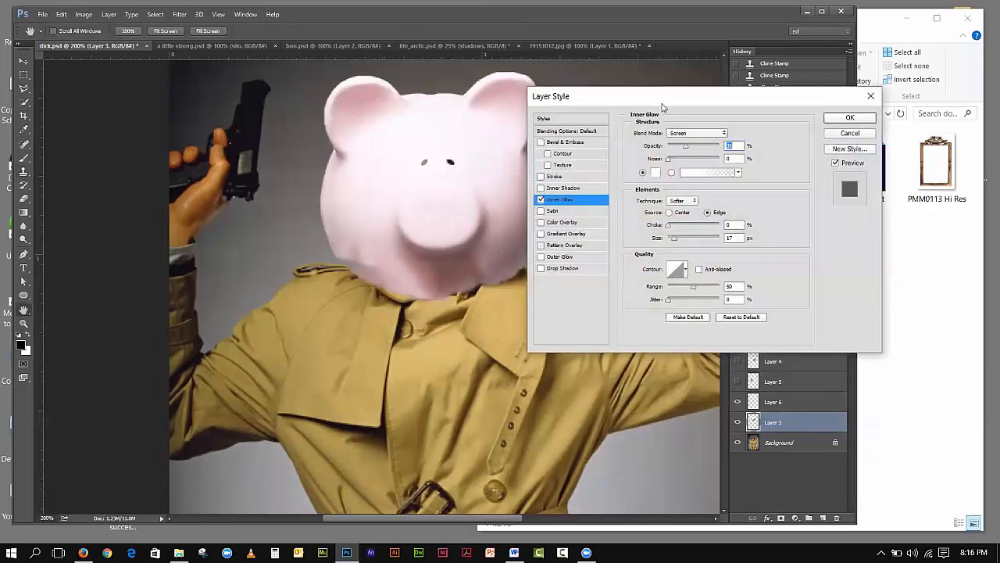
{"action": "left_click_drag", "start_coordinate": [662, 107], "coordinate": [712, 115]}
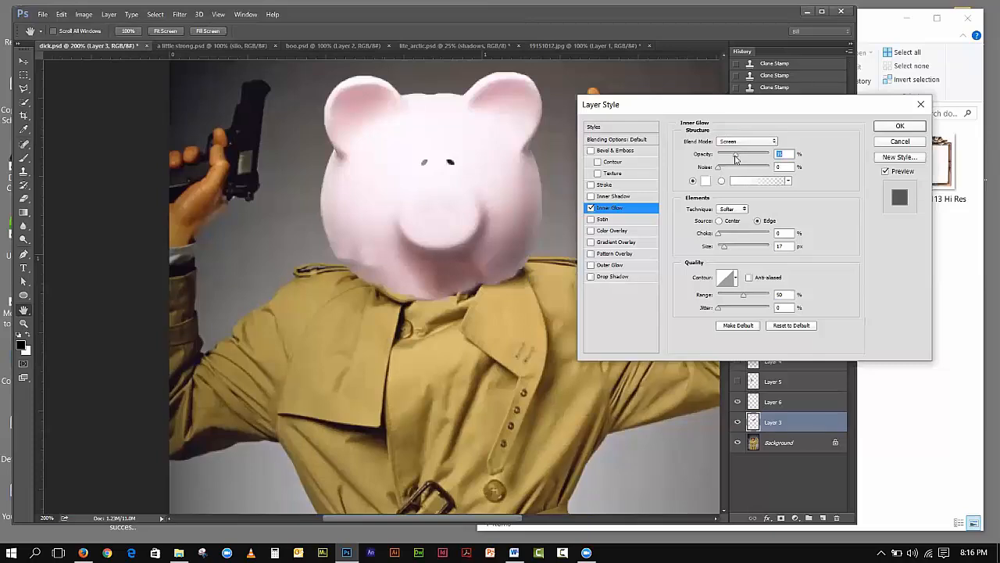
{"action": "left_click", "coordinate": [743, 142]}
{"action": "left_click", "coordinate": [740, 147]}
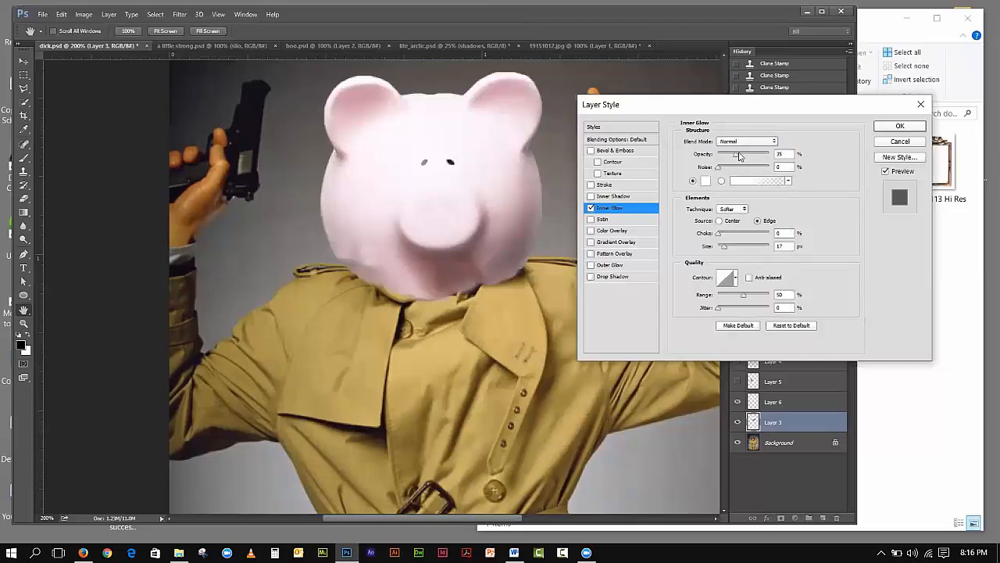
Try a dark grey inner glow with increased choke on the pig head, and discard the layer style
{"action": "left_click", "coordinate": [706, 180]}
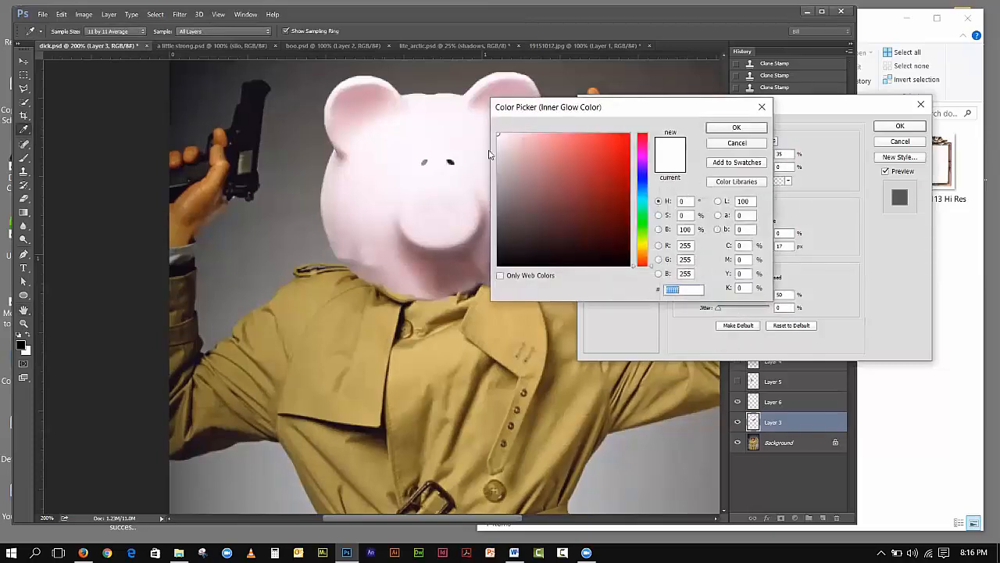
{"action": "left_click", "coordinate": [498, 227]}
{"action": "left_click", "coordinate": [729, 127]}
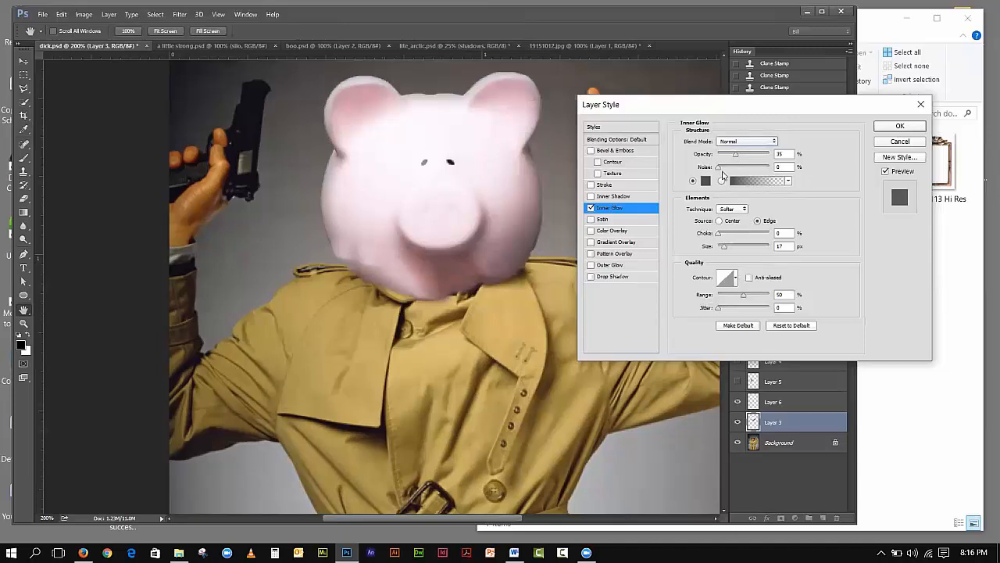
{"action": "left_click_drag", "start_coordinate": [718, 236], "coordinate": [731, 237]}
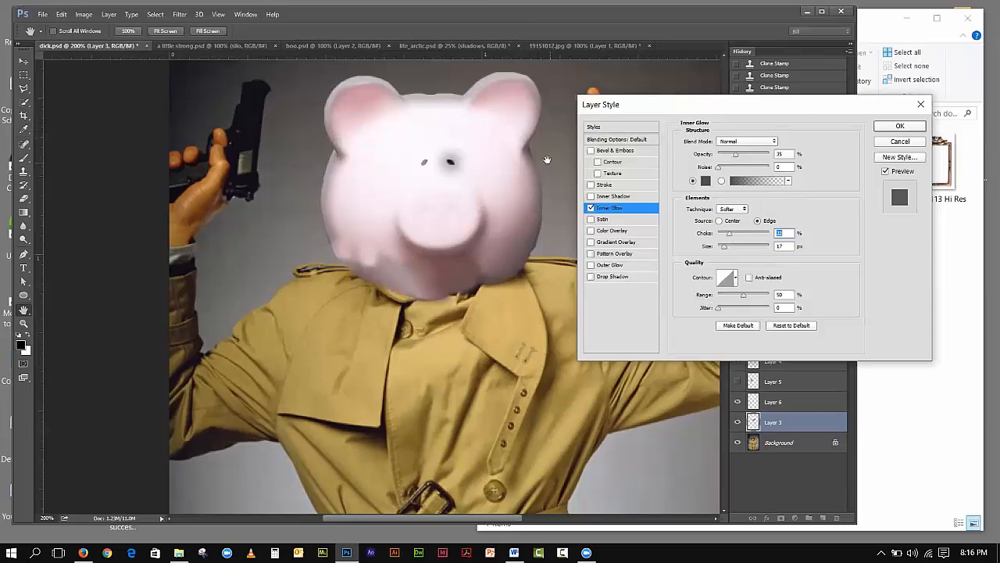
{"action": "left_click_drag", "start_coordinate": [762, 105], "coordinate": [580, 125]}
{"action": "left_click", "coordinate": [735, 129]}
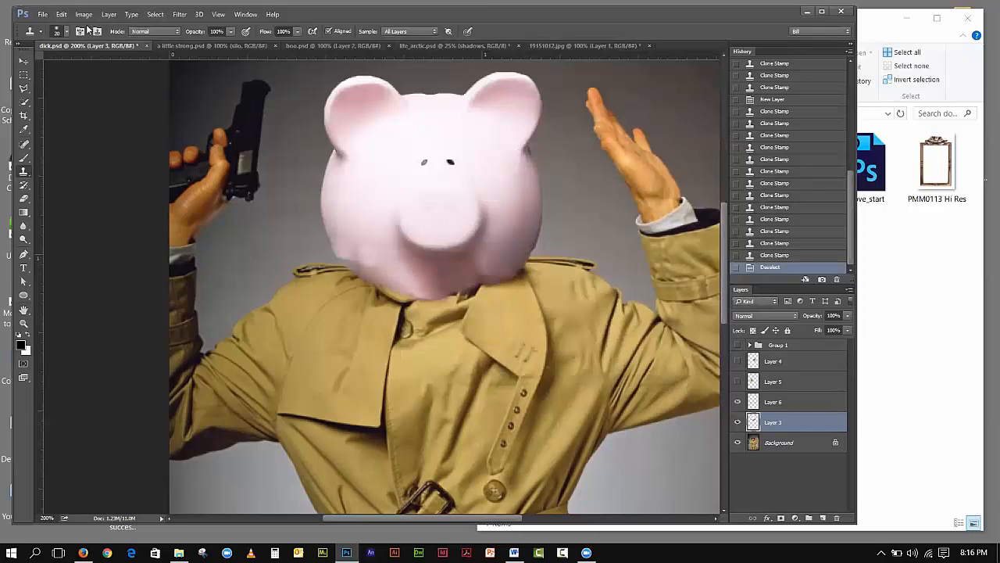
Close dick.psd and 19151012.jpg without saving their changes
{"action": "left_click", "coordinate": [146, 46]}
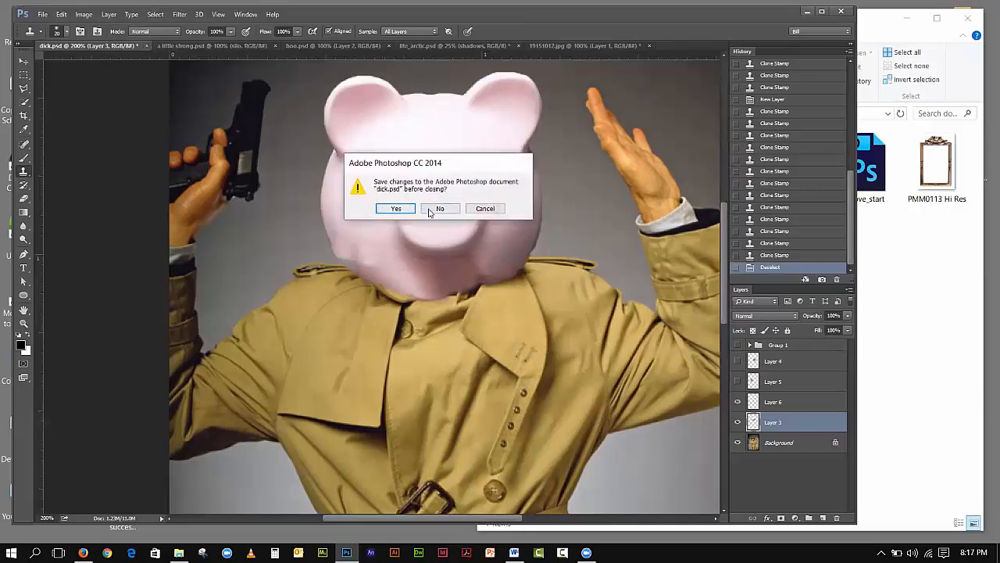
{"action": "left_click", "coordinate": [436, 208]}
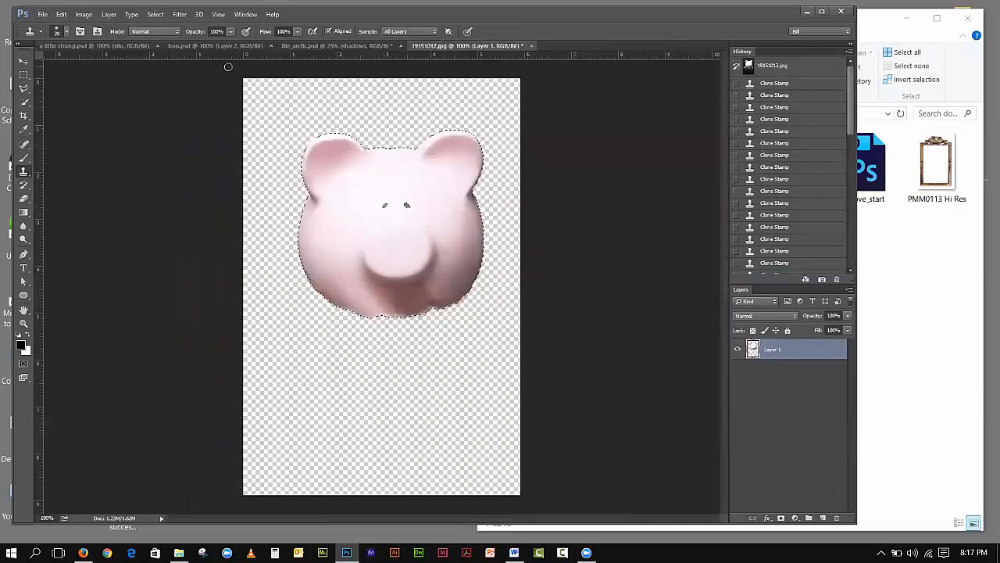
{"action": "left_click", "coordinate": [532, 46]}
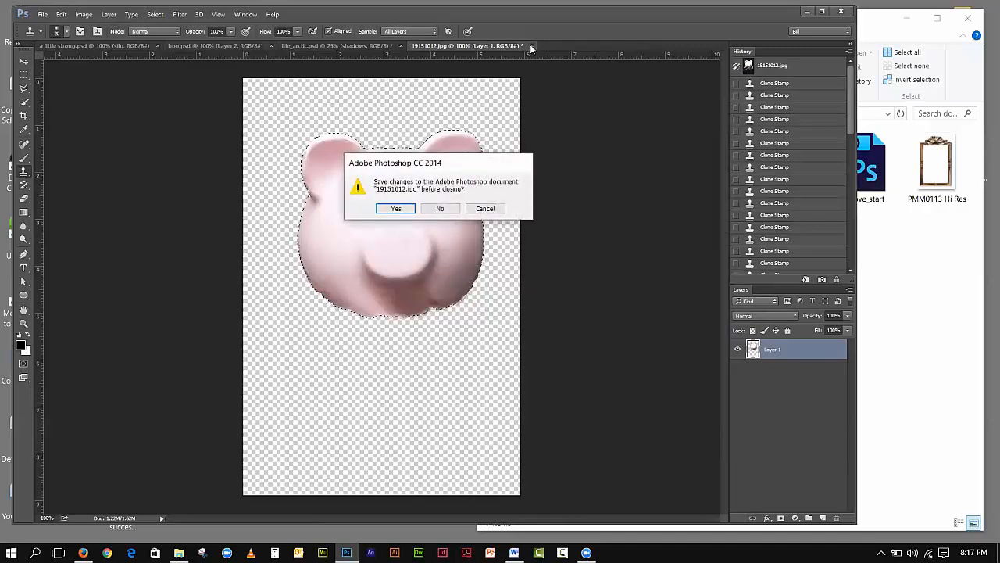
{"action": "left_click", "coordinate": [436, 207]}
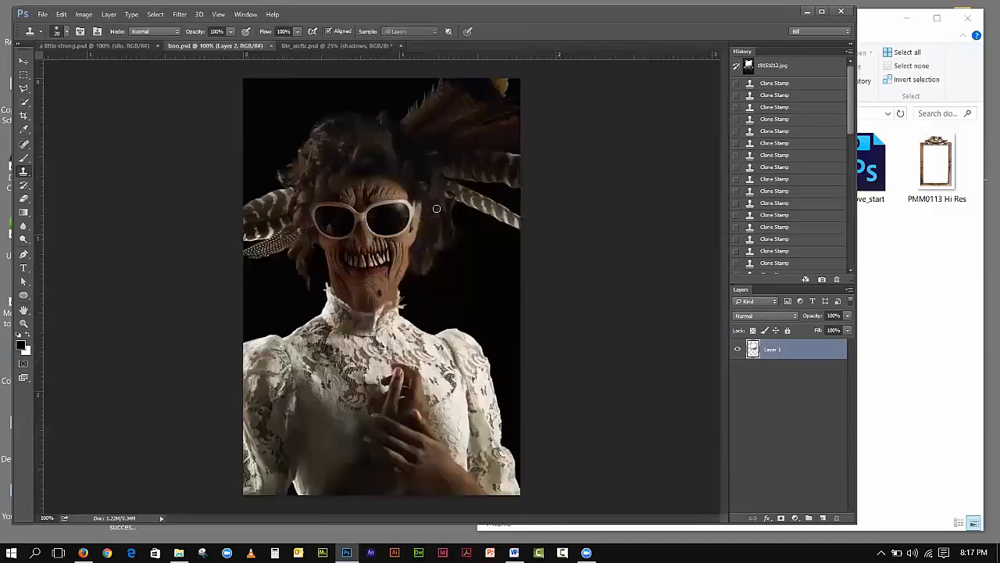
Switch to a little strong.psd, hide the paste into layer, and briefly preview the layer directly above it
{"action": "left_click", "coordinate": [72, 49]}
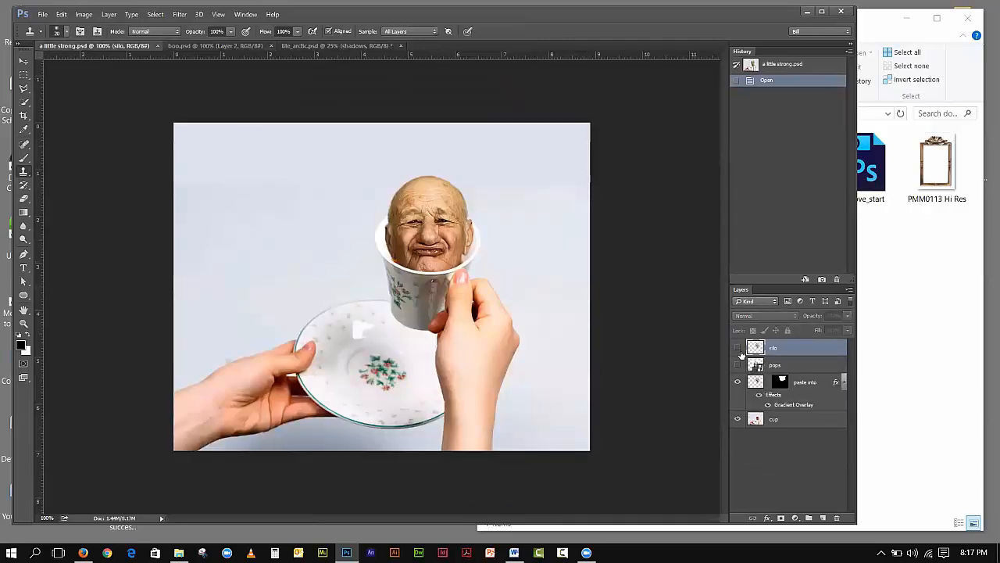
{"action": "left_click", "coordinate": [737, 382]}
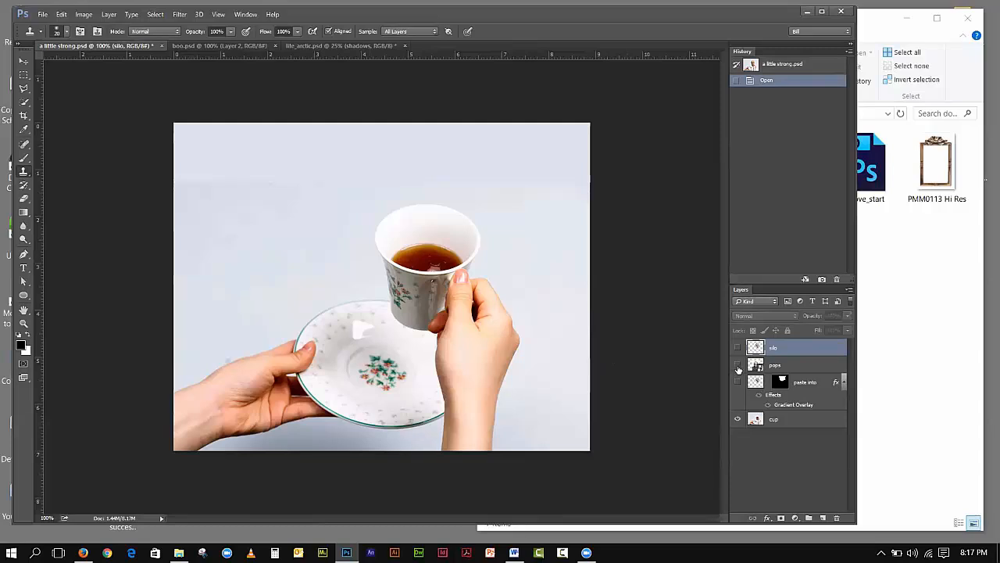
{"action": "left_click", "coordinate": [738, 365]}
{"action": "left_click", "coordinate": [738, 365]}
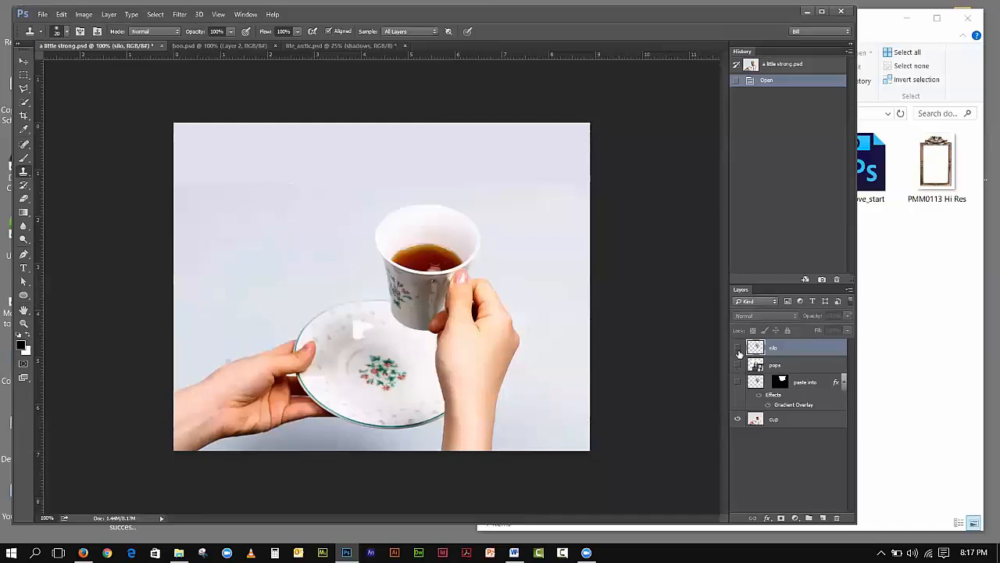
Preview the silo layer and the paste into layer one after the other over the cup photo
{"action": "left_click", "coordinate": [738, 349]}
{"action": "left_click", "coordinate": [737, 348]}
{"action": "left_click", "coordinate": [737, 381]}
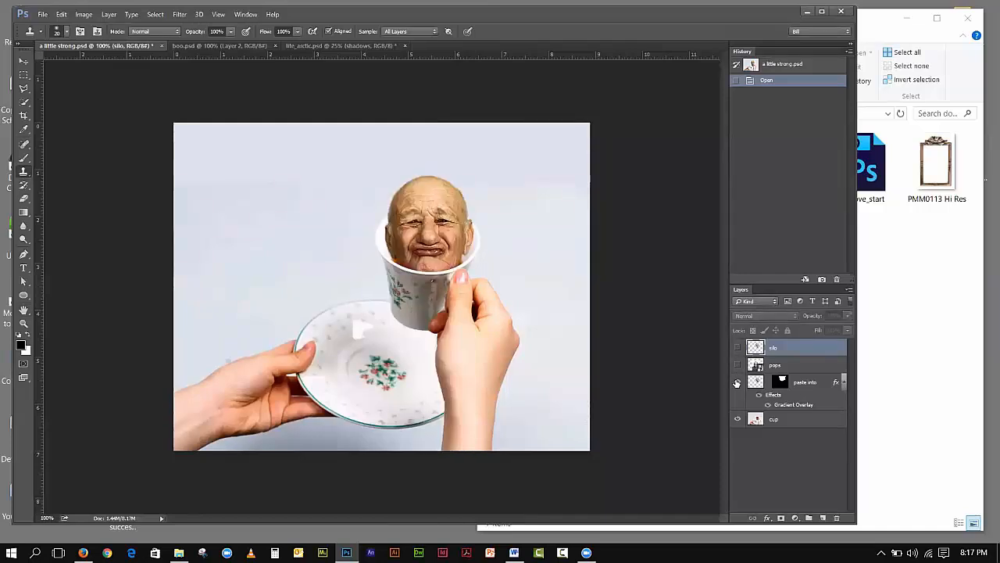
{"action": "left_click", "coordinate": [736, 383]}
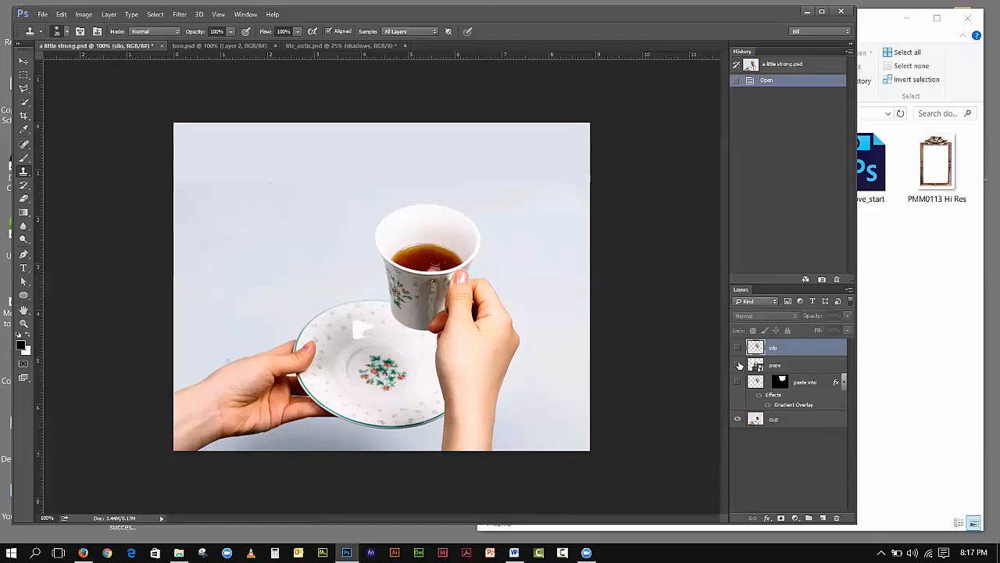
Compare the original pops photo with the silo cutout and the finished paste into layer by toggling their visibility
{"action": "left_click", "coordinate": [738, 365]}
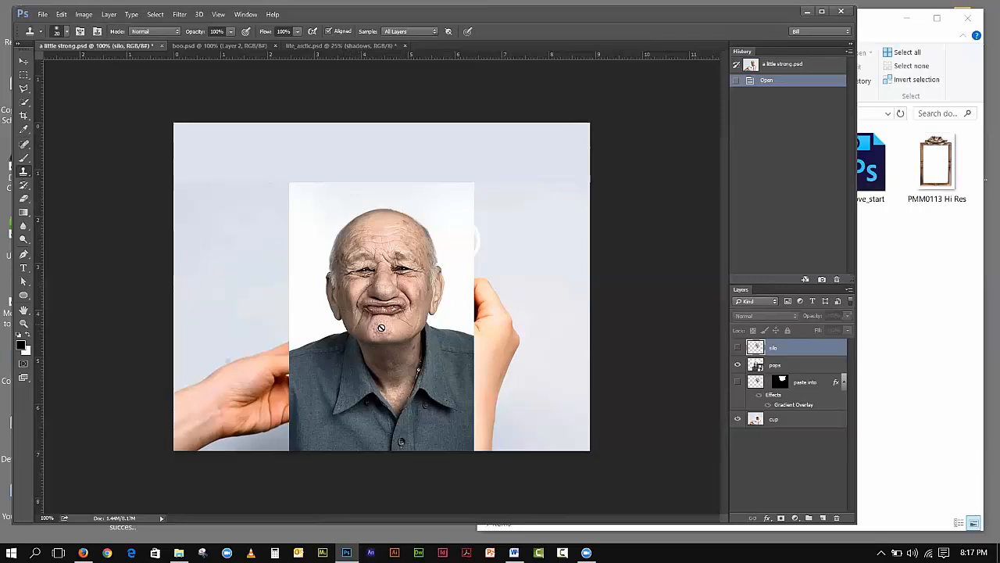
{"action": "left_click", "coordinate": [738, 348]}
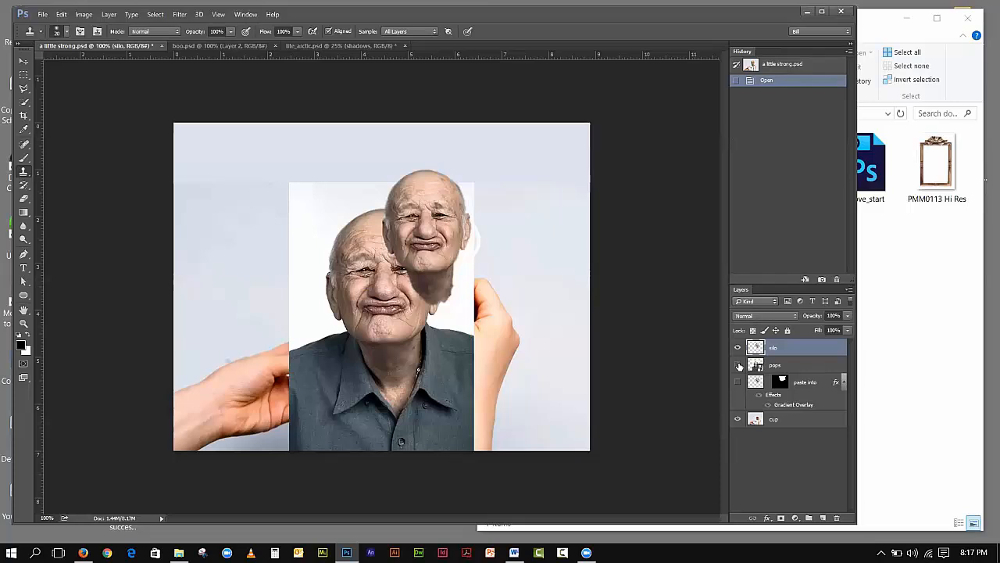
{"action": "left_click", "coordinate": [738, 365]}
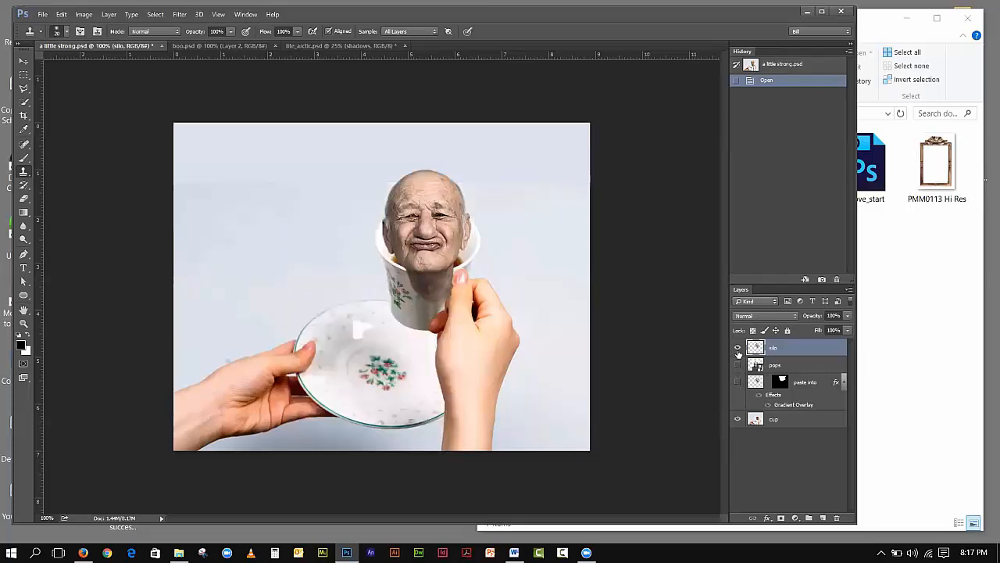
{"action": "left_click", "coordinate": [738, 347]}
{"action": "left_click", "coordinate": [737, 381]}
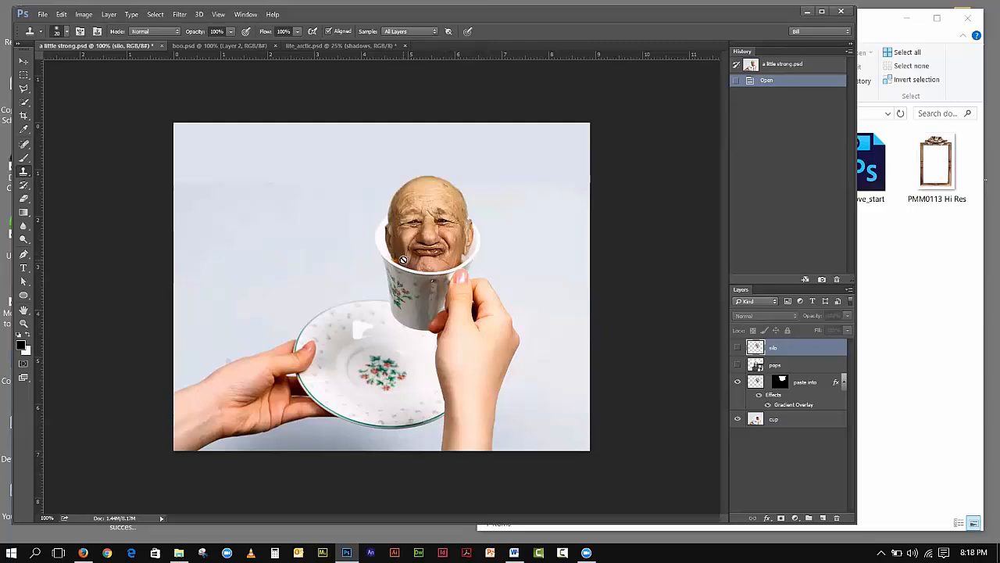
Briefly preview the silo layer, hide the paste into layer, and show the pops layer above the cup
{"action": "left_click", "coordinate": [737, 347]}
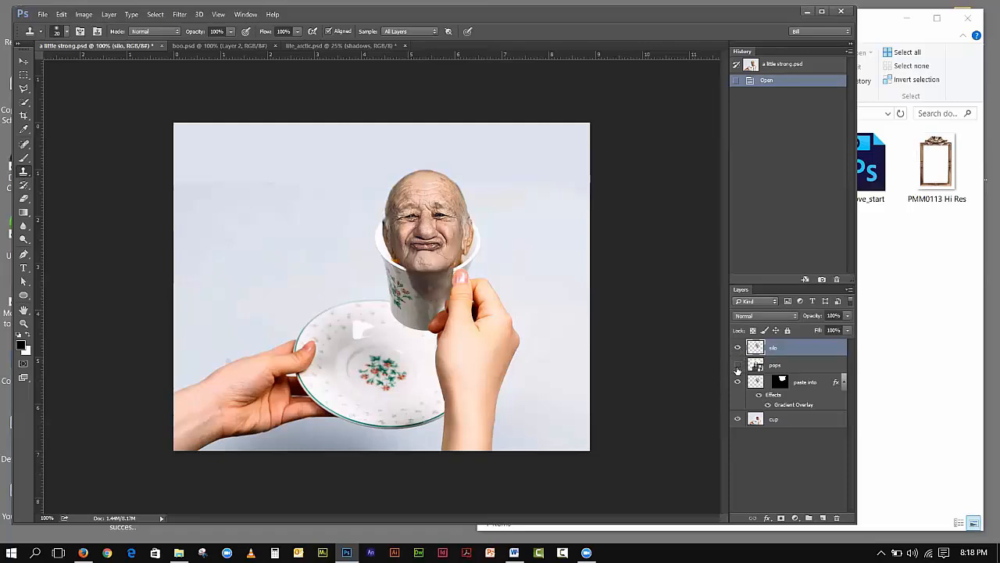
{"action": "left_click", "coordinate": [738, 348]}
{"action": "left_click", "coordinate": [738, 382]}
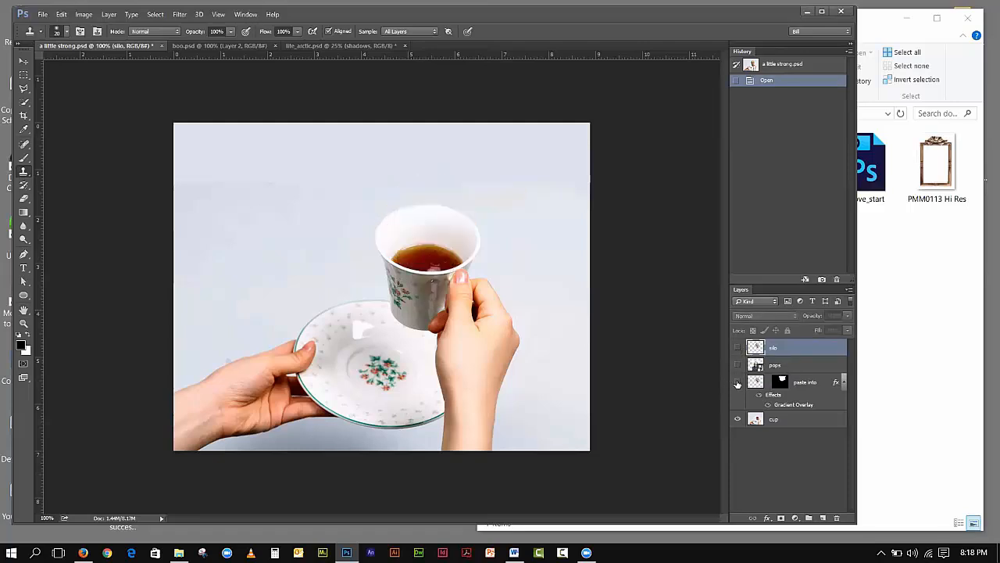
{"action": "left_click", "coordinate": [737, 365]}
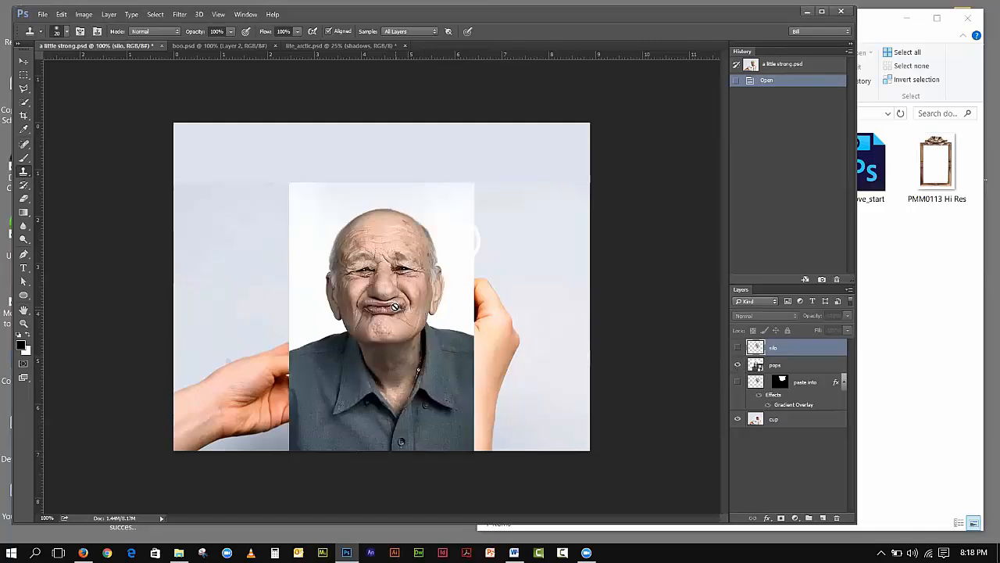
{"action": "left_click", "coordinate": [23, 103]}
{"action": "left_click", "coordinate": [73, 102]}
{"action": "mouse_move", "coordinate": [354, 235]}
{"action": "left_mouse_down"}
{"action": "mouse_move", "coordinate": [403, 260]}
{"action": "mouse_move", "coordinate": [411, 288]}
{"action": "mouse_move", "coordinate": [437, 283]}
{"action": "left_mouse_up"}
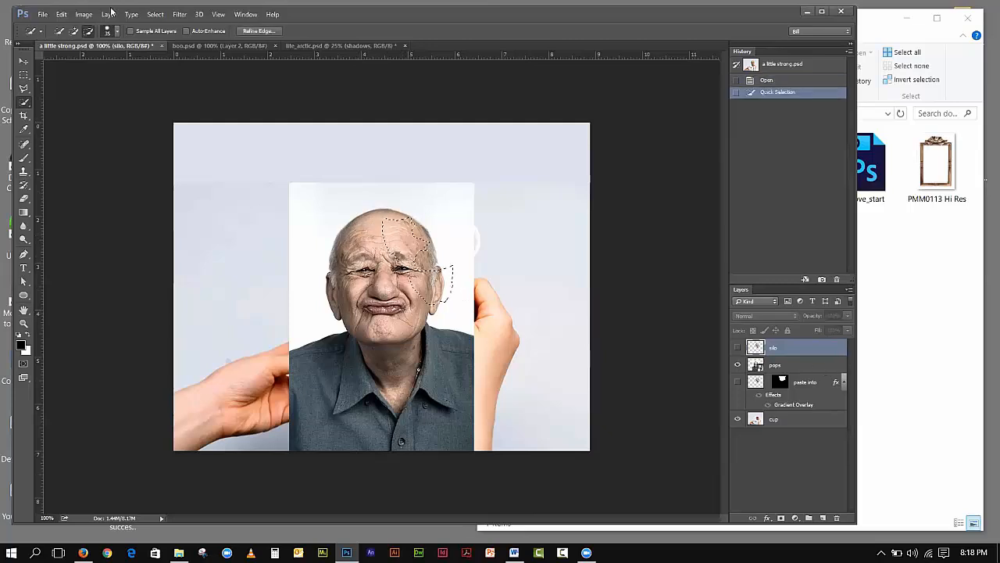
{"action": "left_click", "coordinate": [157, 14]}
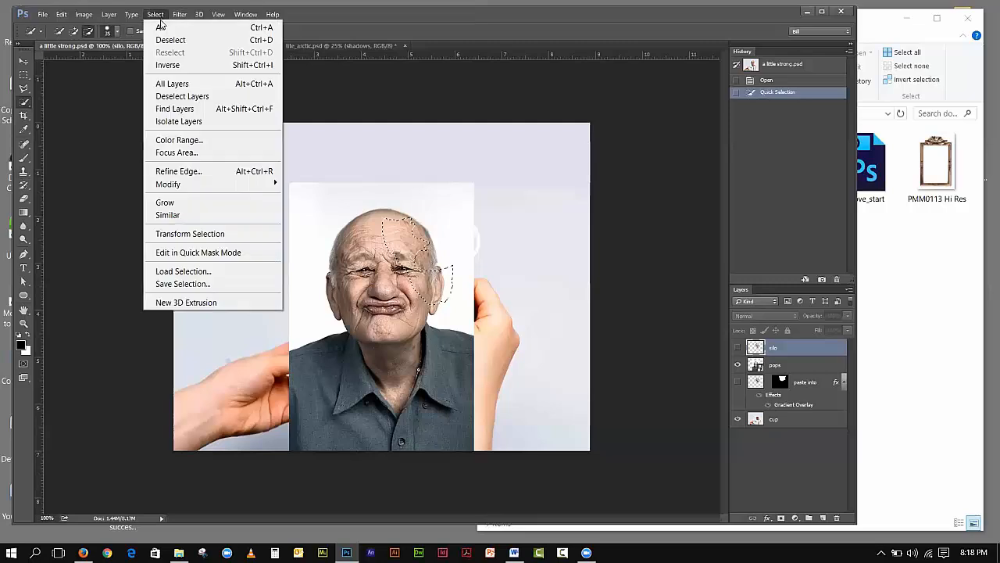
{"action": "left_click", "coordinate": [169, 40]}
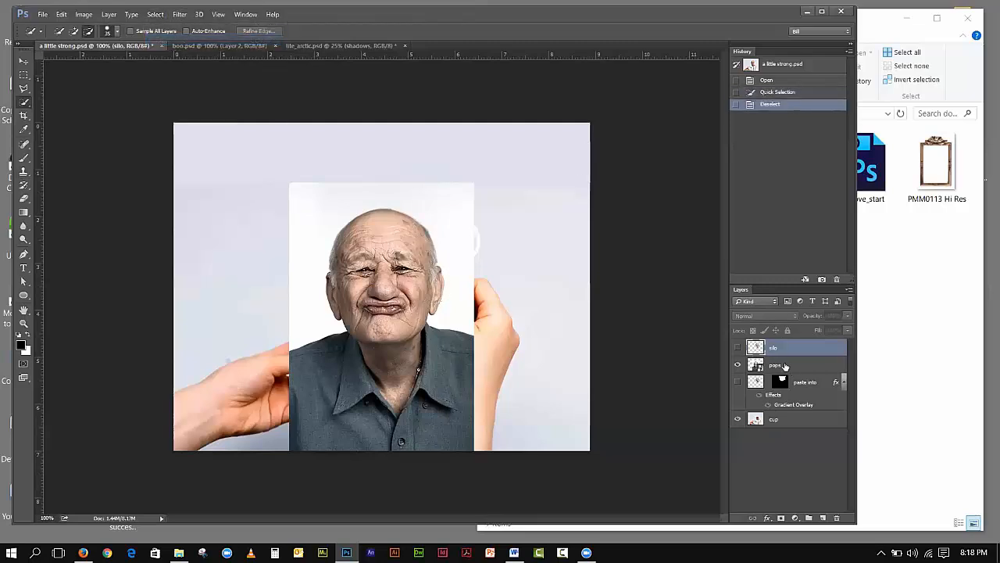
Select the man's head and neck on the pops layer with the Quick Selection tool
{"action": "left_click", "coordinate": [785, 366]}
{"action": "left_click_drag", "start_coordinate": [356, 244], "coordinate": [377, 296]}
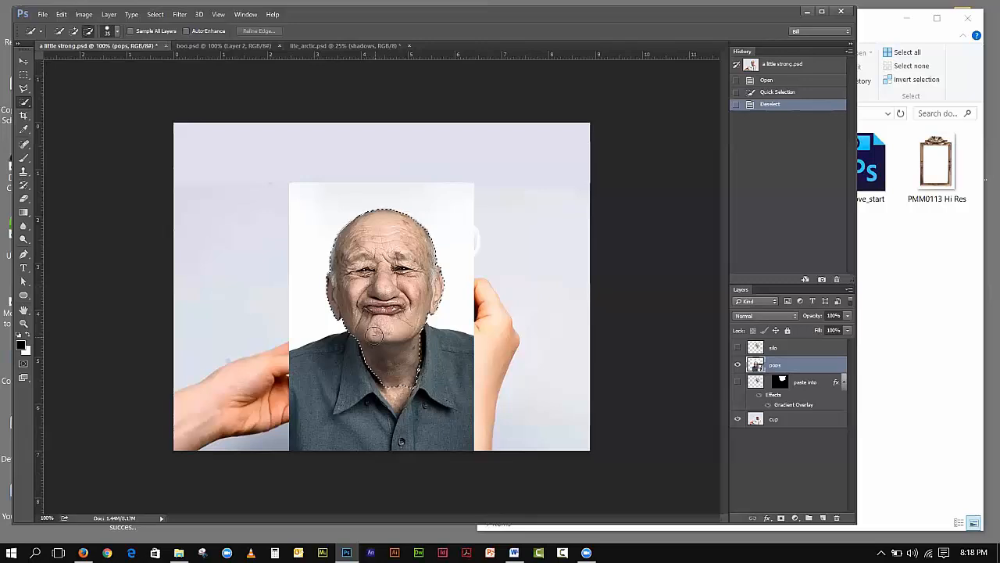
{"action": "left_click_drag", "start_coordinate": [374, 334], "coordinate": [377, 337]}
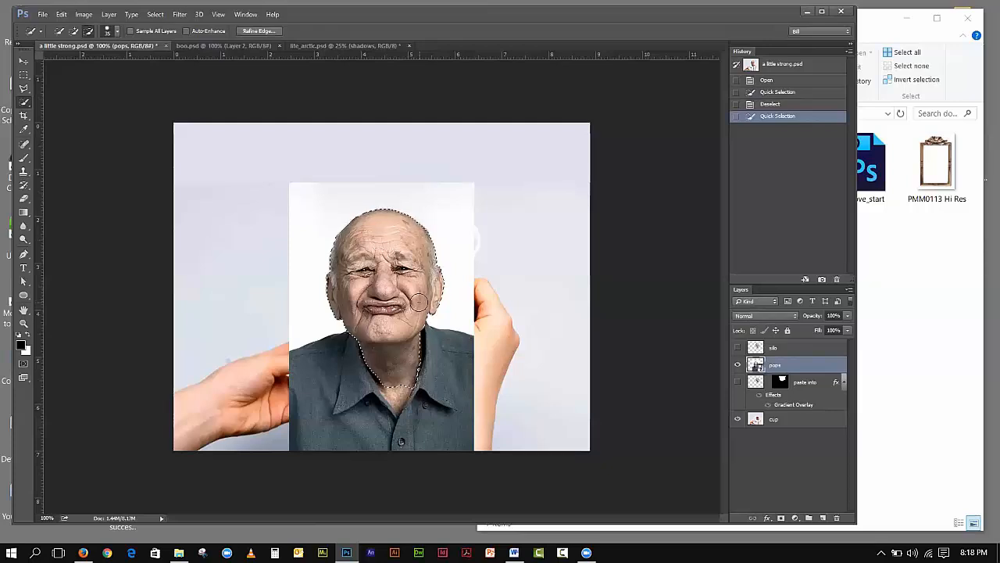
Refine the head selection's edge with Shift Edge -27%, Smooth 19 and Contrast about 35%
{"action": "left_click", "coordinate": [155, 14]}
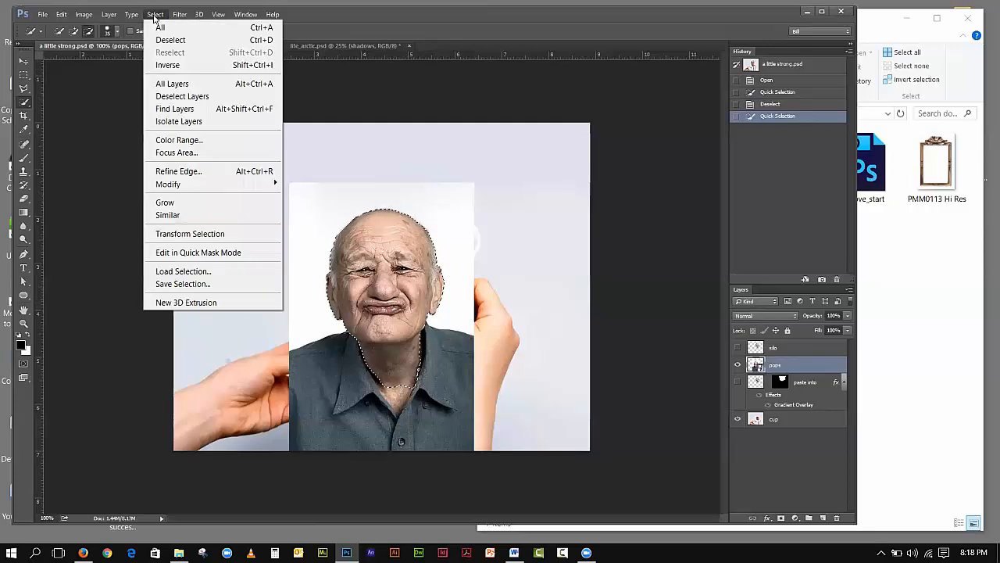
{"action": "left_click", "coordinate": [187, 170]}
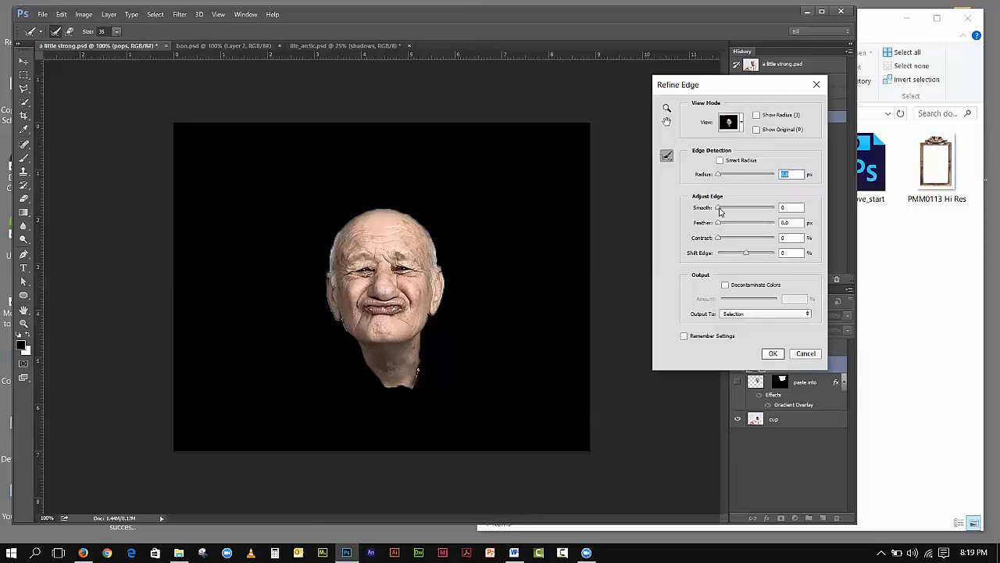
{"action": "left_click", "coordinate": [747, 254]}
{"action": "left_click_drag", "start_coordinate": [748, 254], "coordinate": [738, 255]}
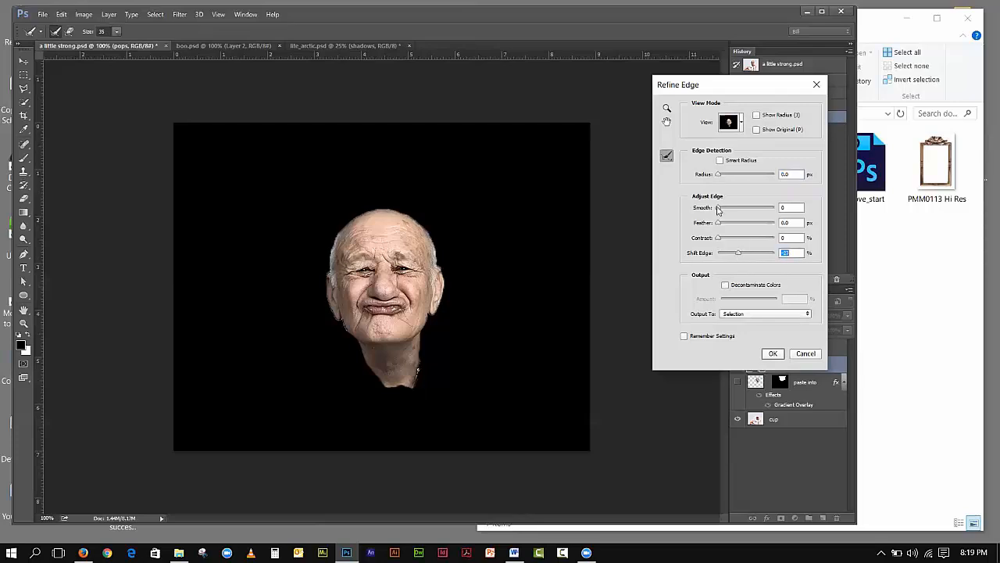
{"action": "left_click_drag", "start_coordinate": [718, 208], "coordinate": [729, 210]}
{"action": "left_click_drag", "start_coordinate": [719, 225], "coordinate": [737, 244]}
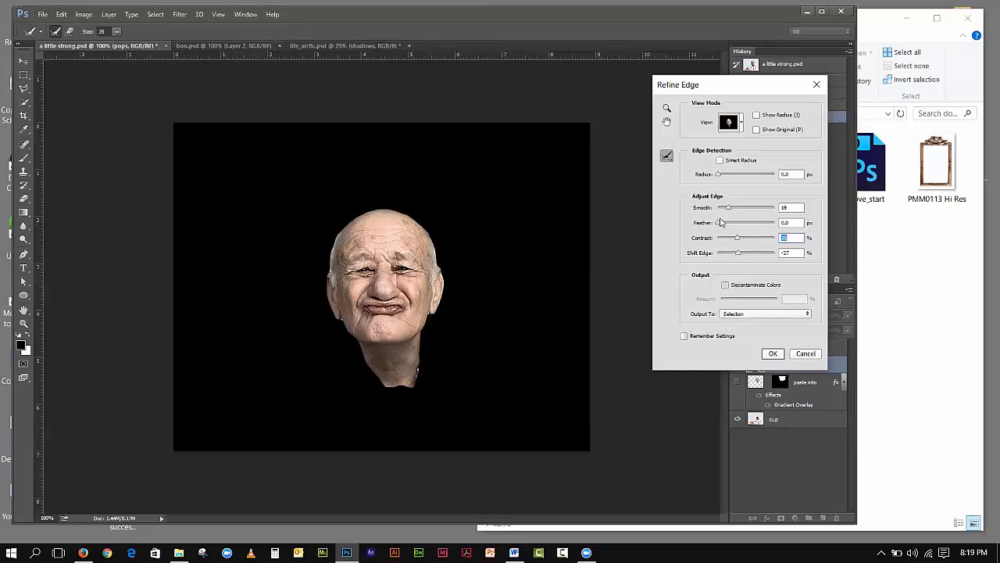
Reduce Smooth to 6, add a slight feather, and mask the pops layer with the refined head selection
{"action": "left_click_drag", "start_coordinate": [730, 210], "coordinate": [718, 211]}
{"action": "left_click_drag", "start_coordinate": [722, 225], "coordinate": [729, 227]}
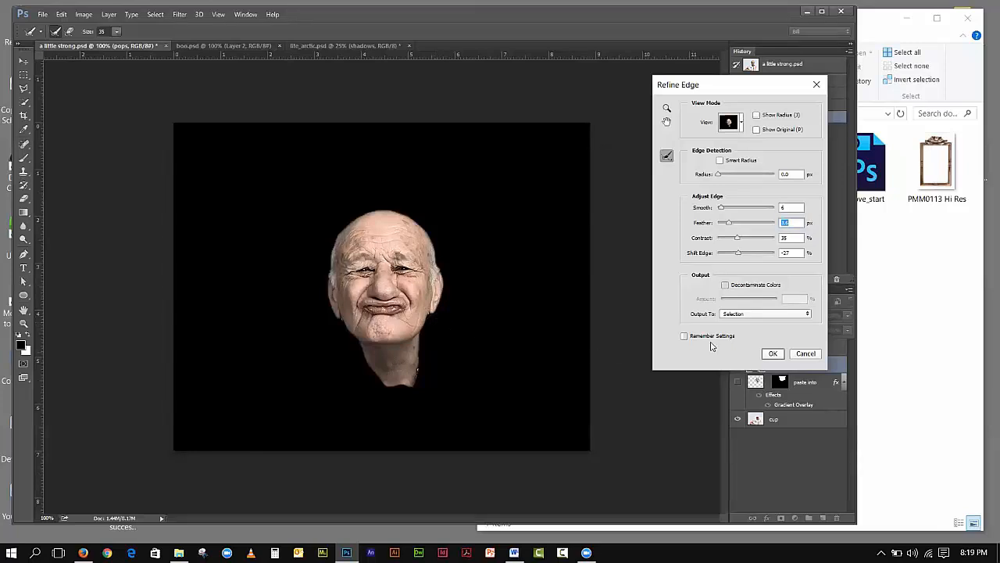
{"action": "left_click", "coordinate": [772, 355]}
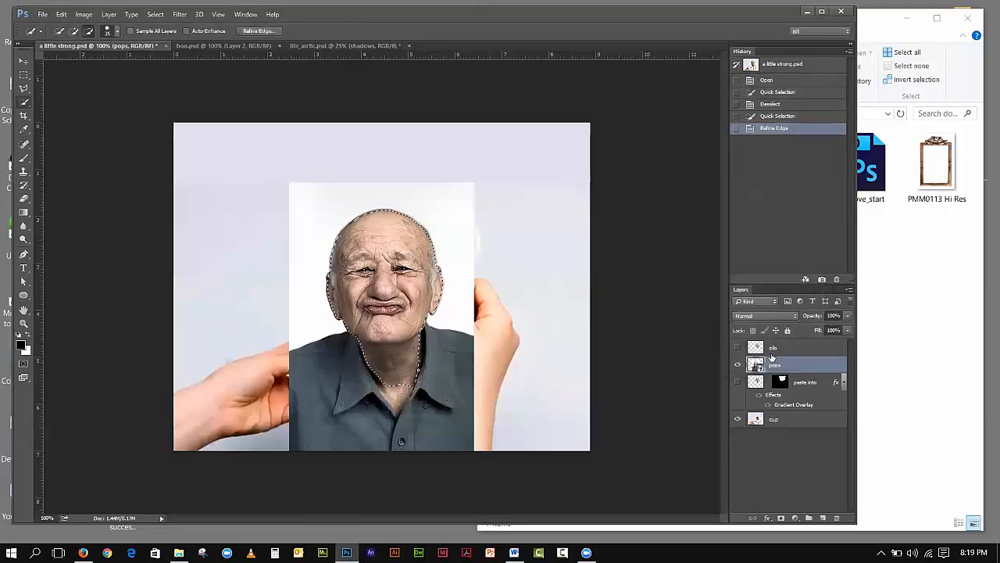
{"action": "left_click", "coordinate": [780, 518]}
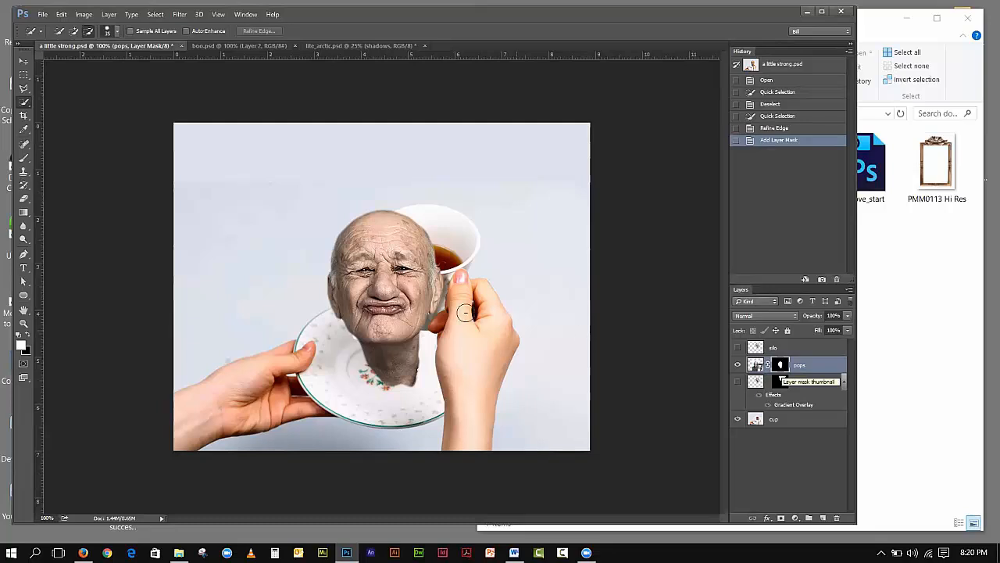
Paint black with a very small brush on the pops layer mask to hide the white specks below the left earlobe
{"action": "left_click", "coordinate": [24, 323]}
{"action": "left_click", "coordinate": [338, 316]}
{"action": "left_click", "coordinate": [344, 318]}
{"action": "left_click_drag", "start_coordinate": [347, 320], "coordinate": [347, 320]}
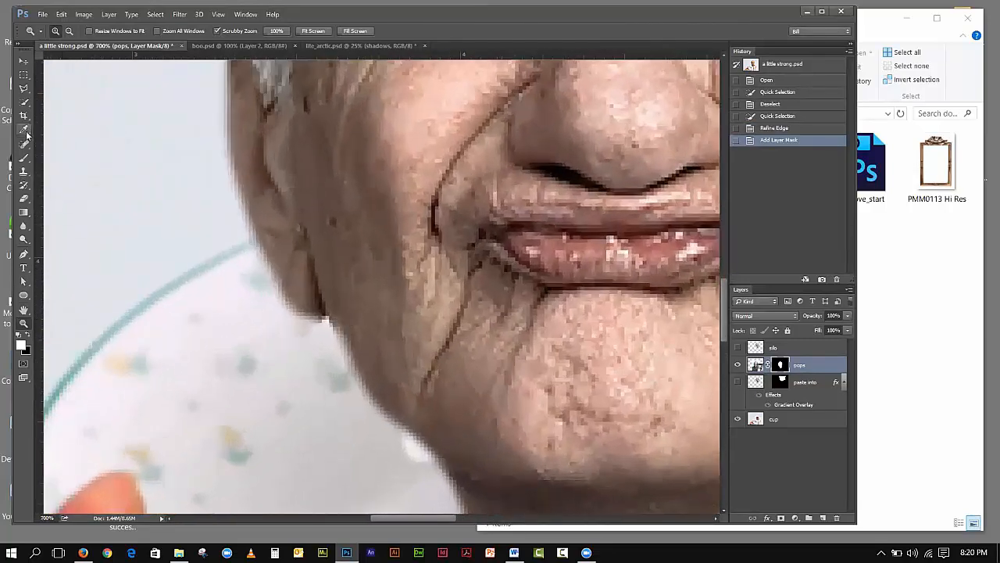
{"action": "left_click", "coordinate": [23, 157]}
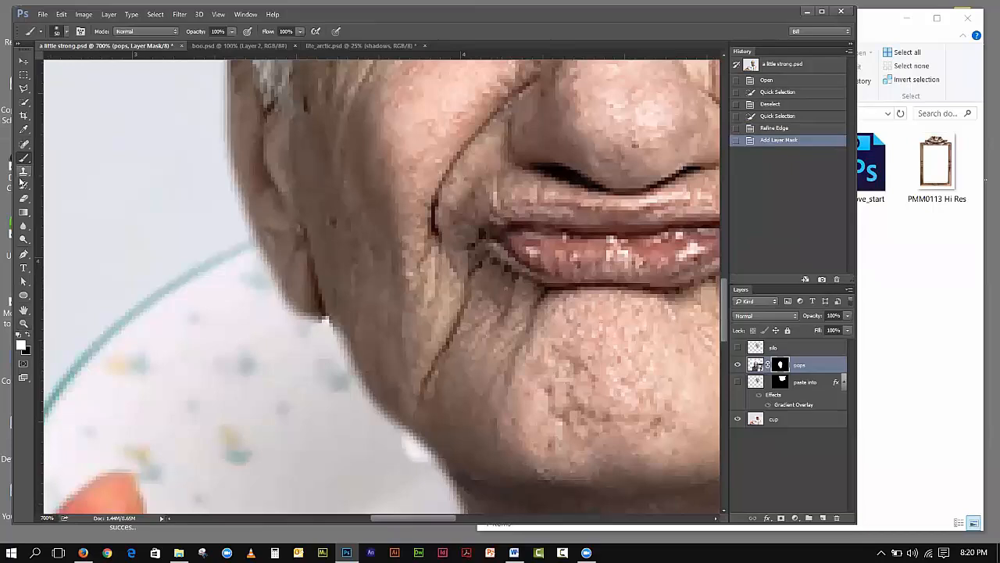
{"action": "left_click", "coordinate": [27, 336]}
{"action": "key", "text": "bracketleft"}
{"action": "key", "text": "bracketleft"}
{"action": "key", "text": "bracketleft"}
{"action": "key", "text": "bracketleft"}
{"action": "key", "text": "bracketleft"}
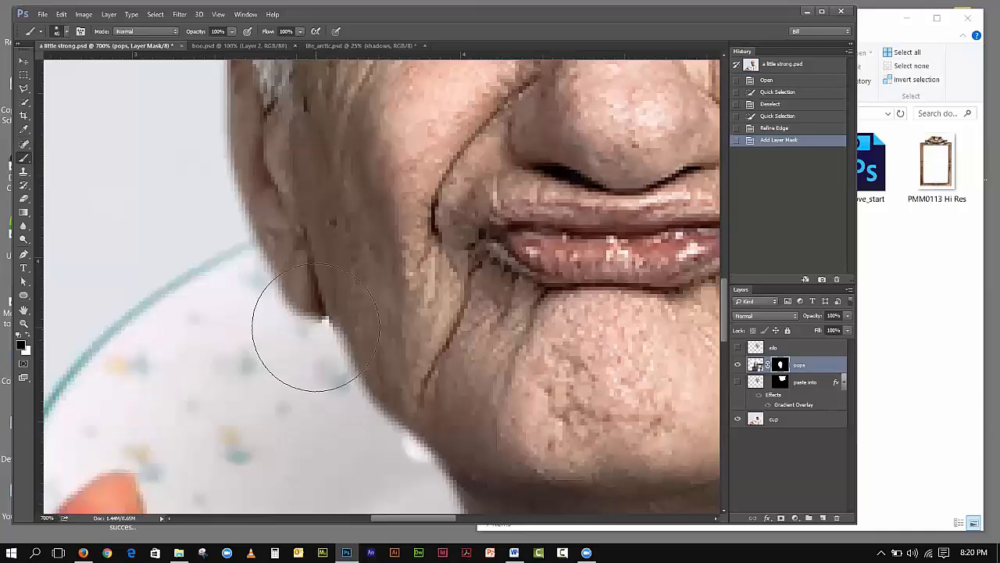
{"action": "key", "text": "bracketleft"}
{"action": "key", "text": "bracketleft"}
{"action": "key", "text": "bracketleft"}
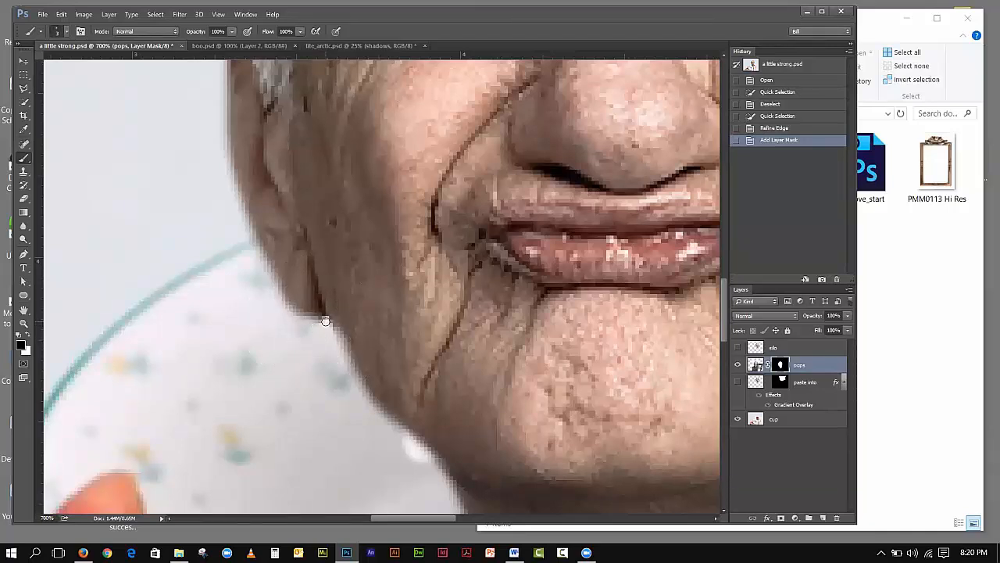
{"action": "left_click", "coordinate": [324, 319]}
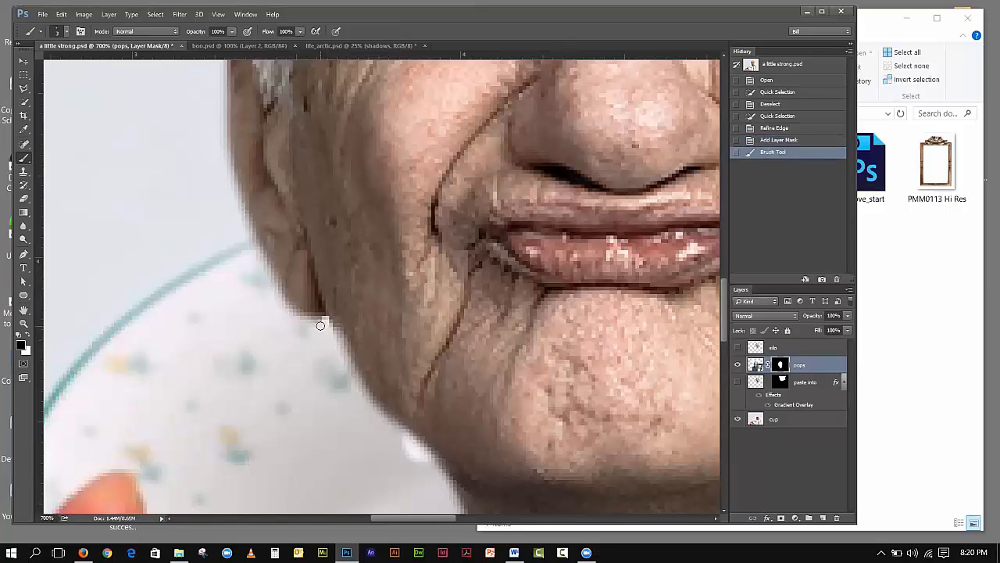
{"action": "left_click", "coordinate": [321, 325]}
{"action": "left_click", "coordinate": [320, 323]}
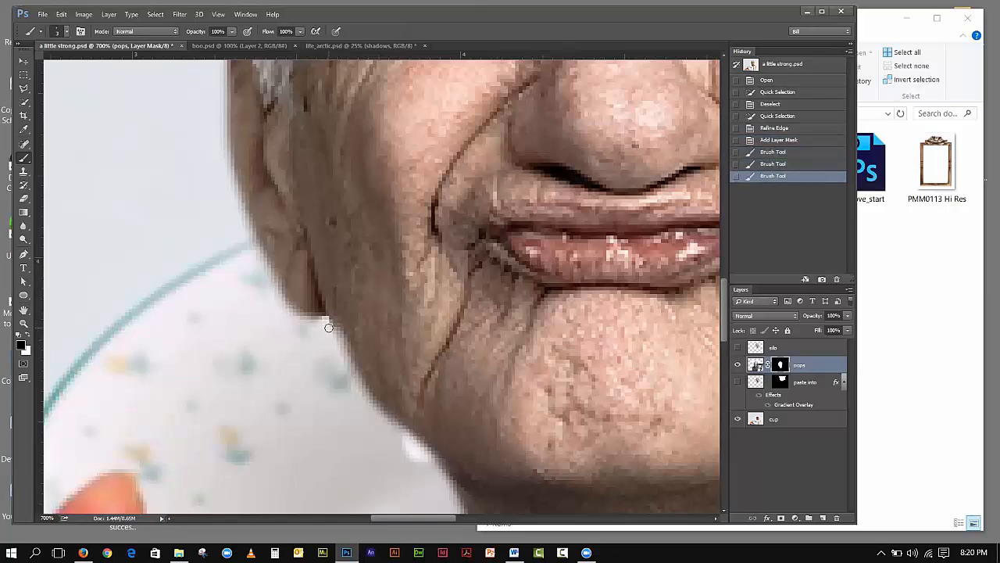
{"action": "left_click", "coordinate": [330, 330]}
Paint out the leftover background below the other earlobe, on the side near the fingers, on the pops mask
{"action": "left_click_drag", "start_coordinate": [454, 515], "coordinate": [516, 512]}
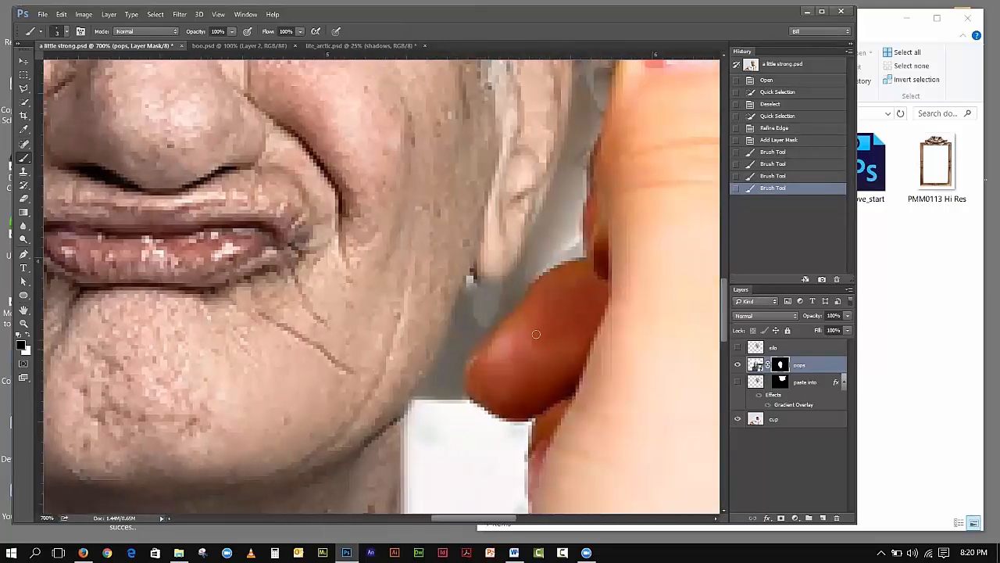
{"action": "left_click", "coordinate": [471, 280]}
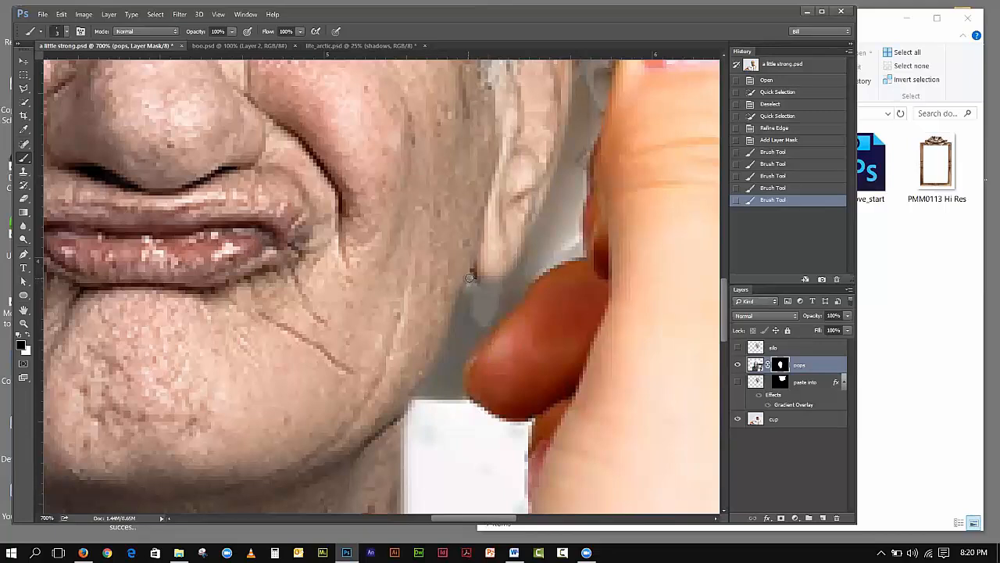
{"action": "left_click", "coordinate": [473, 284]}
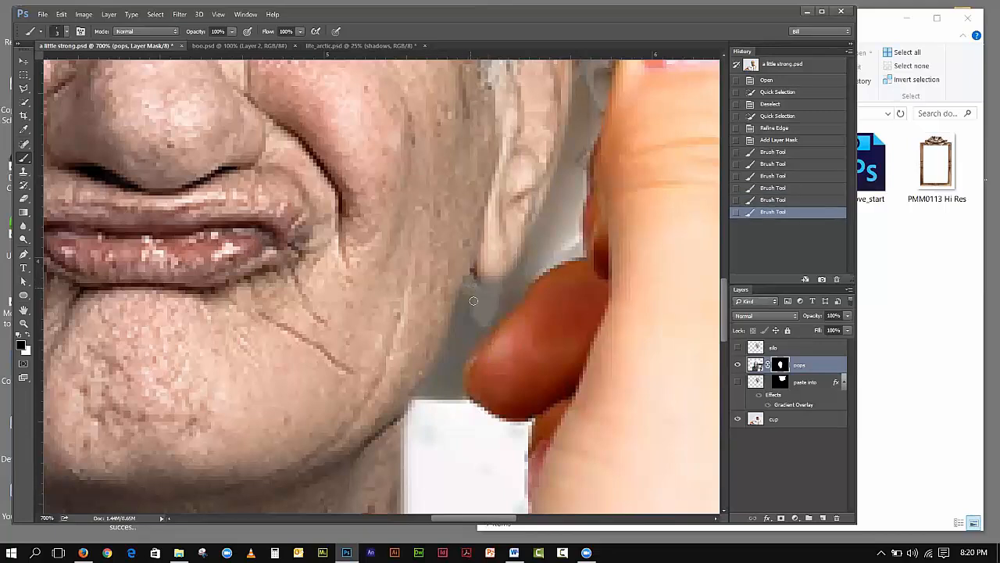
{"action": "left_click", "coordinate": [473, 301]}
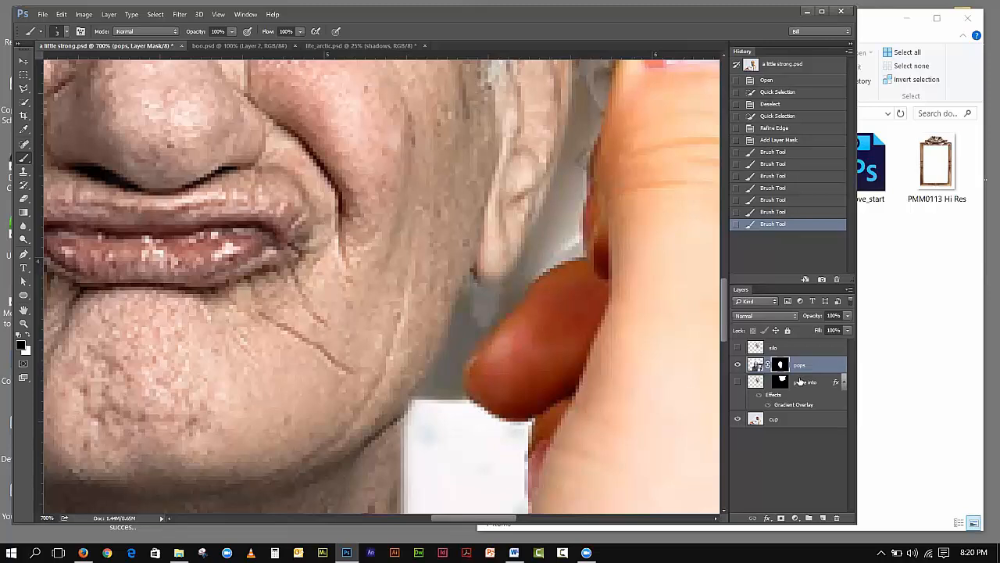
Move the masked head up and to the right so that it sits over the teacup
{"action": "left_click", "coordinate": [216, 15]}
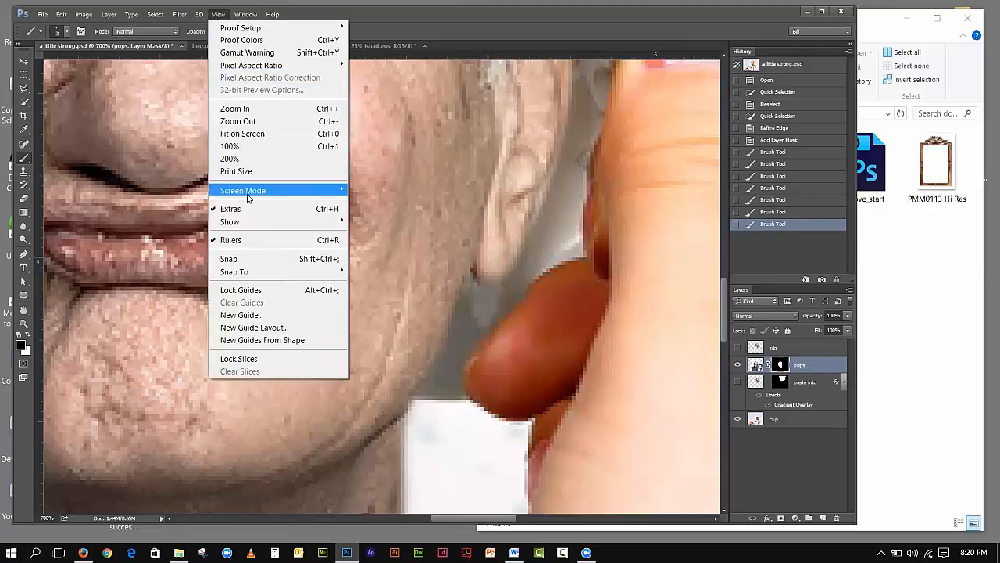
{"action": "left_click", "coordinate": [242, 133]}
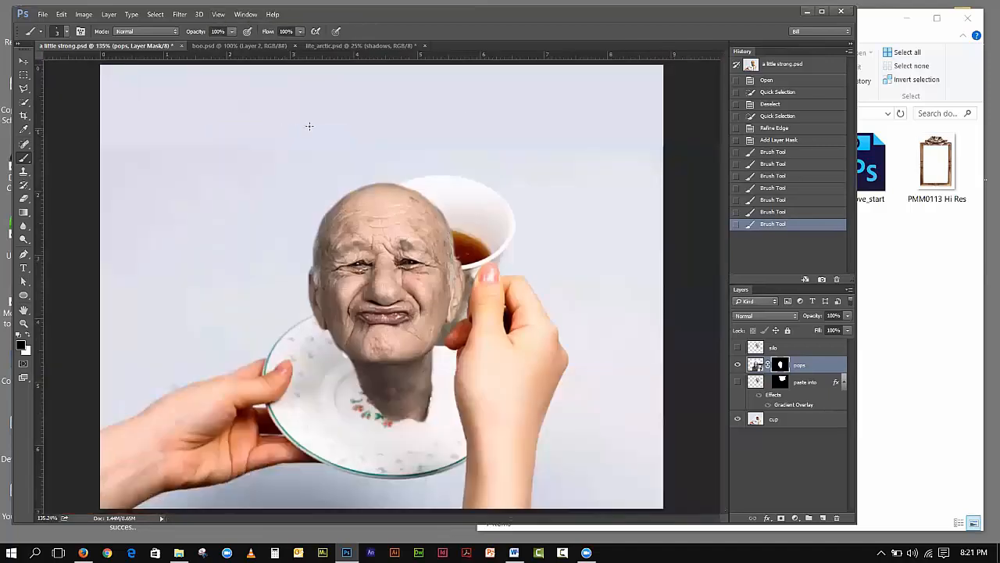
{"action": "left_click", "coordinate": [24, 61]}
{"action": "left_click_drag", "start_coordinate": [395, 257], "coordinate": [456, 168]}
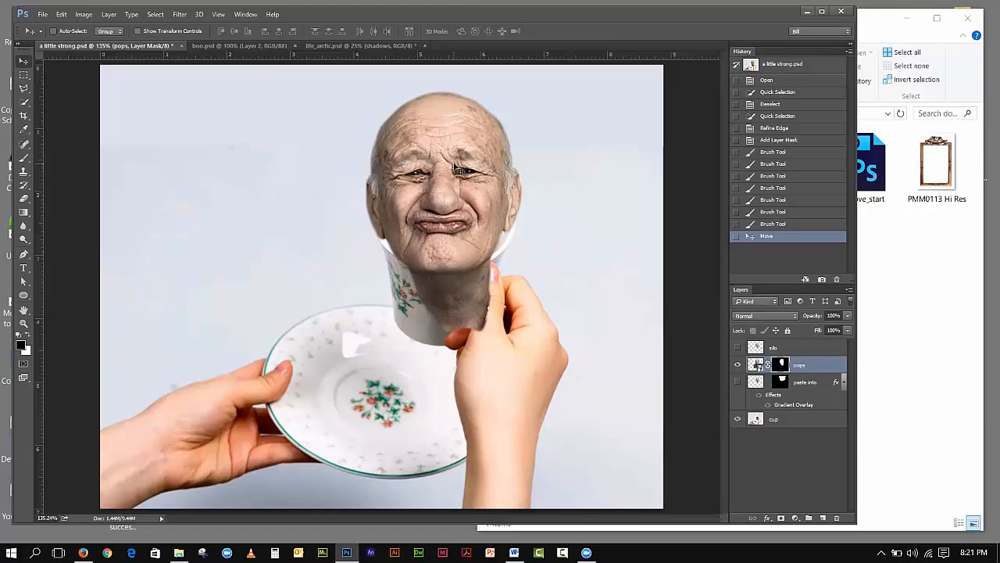
Free Transform the masked head down to about 73% and seat it inside the teacup's opening
{"action": "left_click", "coordinate": [61, 14]}
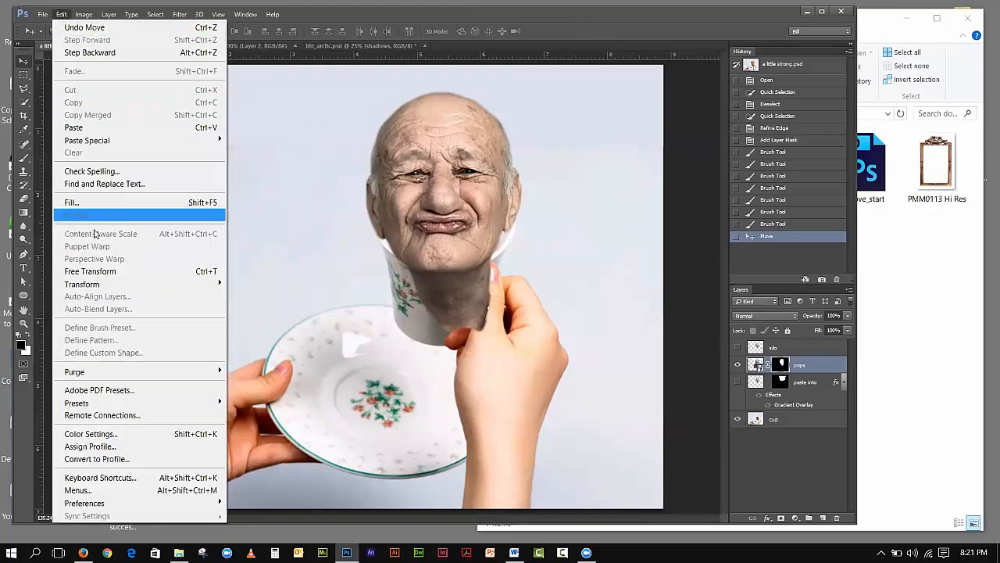
{"action": "left_click", "coordinate": [90, 271]}
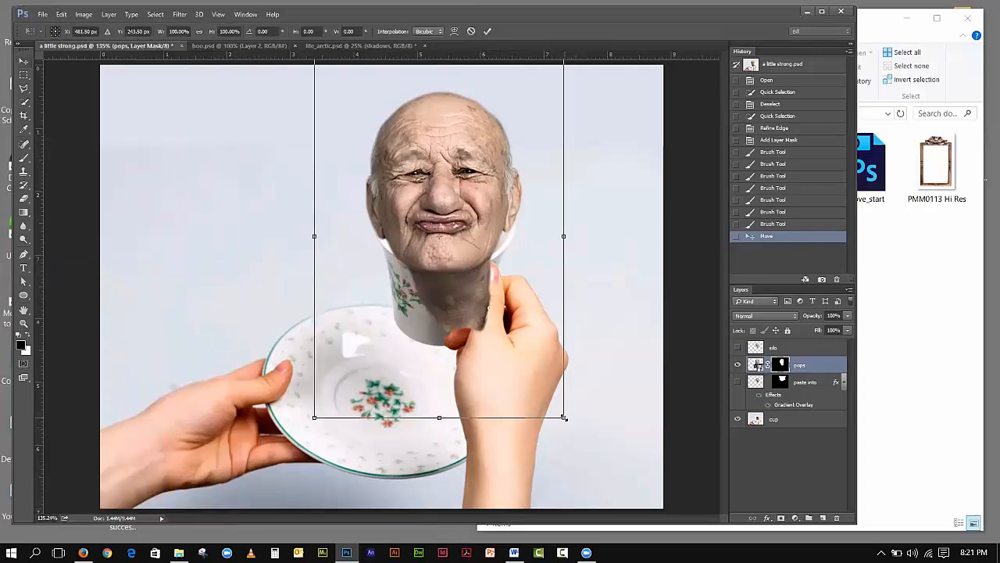
{"action": "left_click_drag", "start_coordinate": [560, 412], "coordinate": [536, 376]}
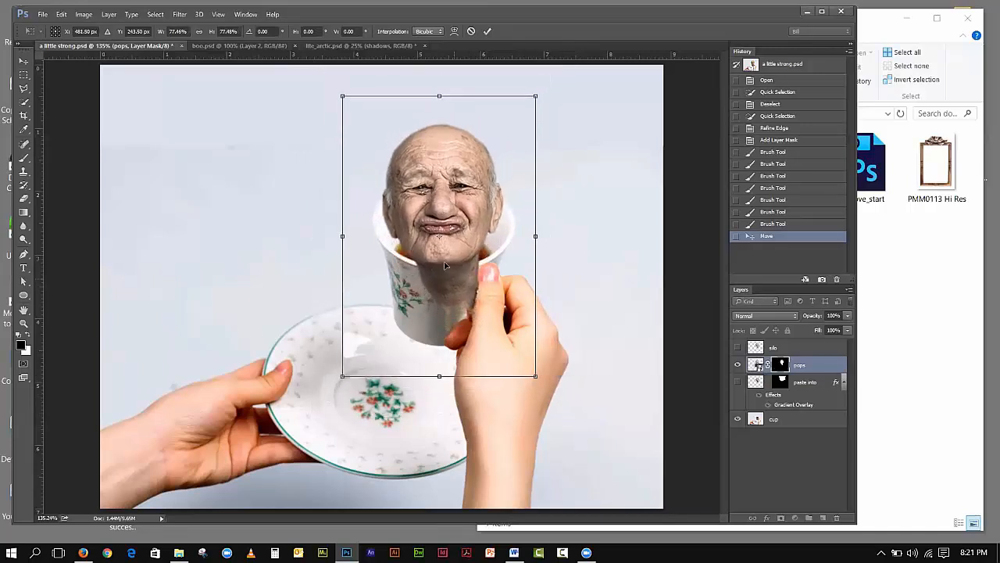
{"action": "left_click_drag", "start_coordinate": [438, 258], "coordinate": [441, 261]}
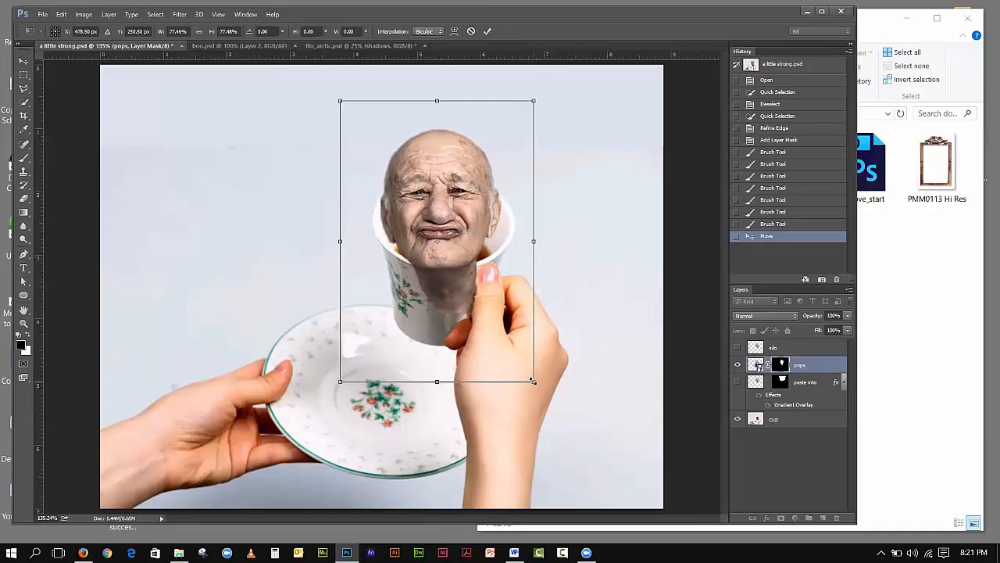
{"action": "left_click_drag", "start_coordinate": [533, 381], "coordinate": [527, 372]}
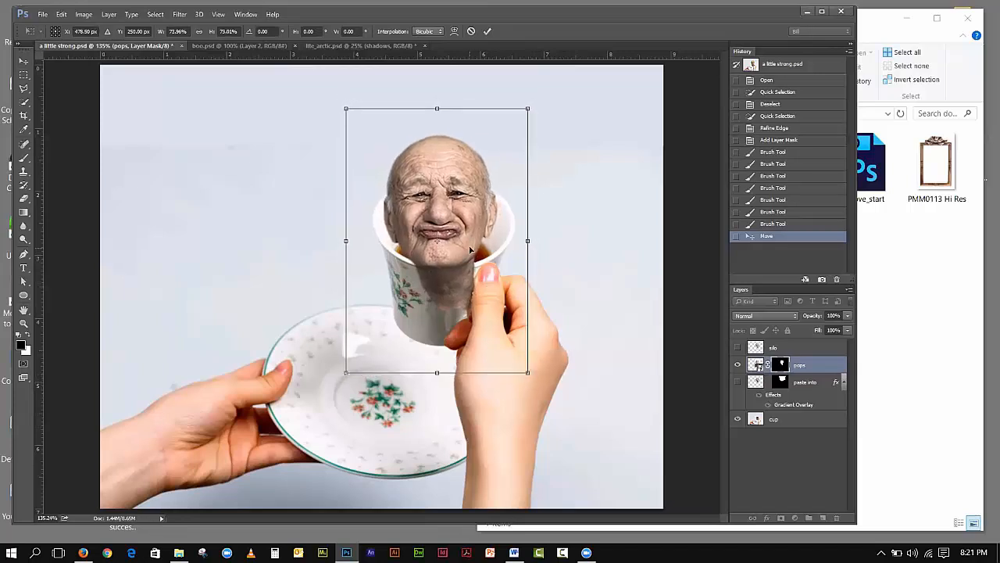
{"action": "left_click_drag", "start_coordinate": [470, 251], "coordinate": [470, 255]}
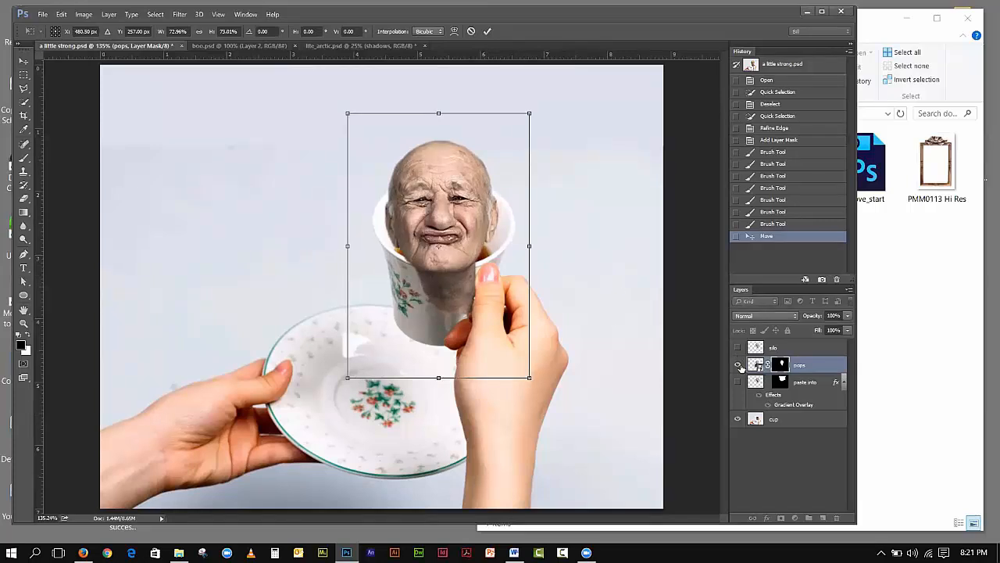
{"action": "left_click", "coordinate": [24, 62]}
{"action": "left_click", "coordinate": [411, 208]}
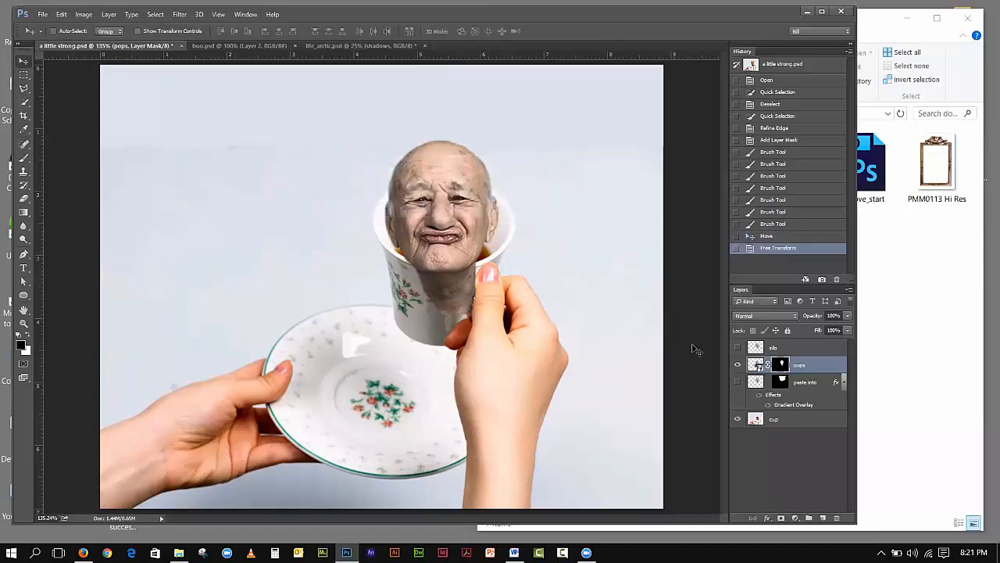
Hide the pops layer and draw an elliptical path of about 195 × 133 px around the teacup's opening
{"action": "left_click", "coordinate": [737, 365]}
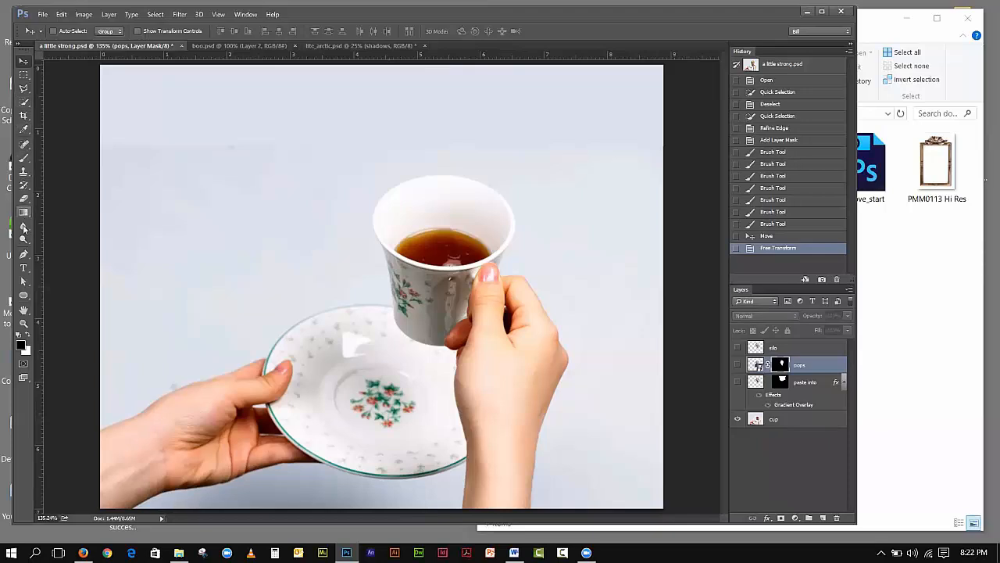
{"action": "left_click", "coordinate": [23, 295]}
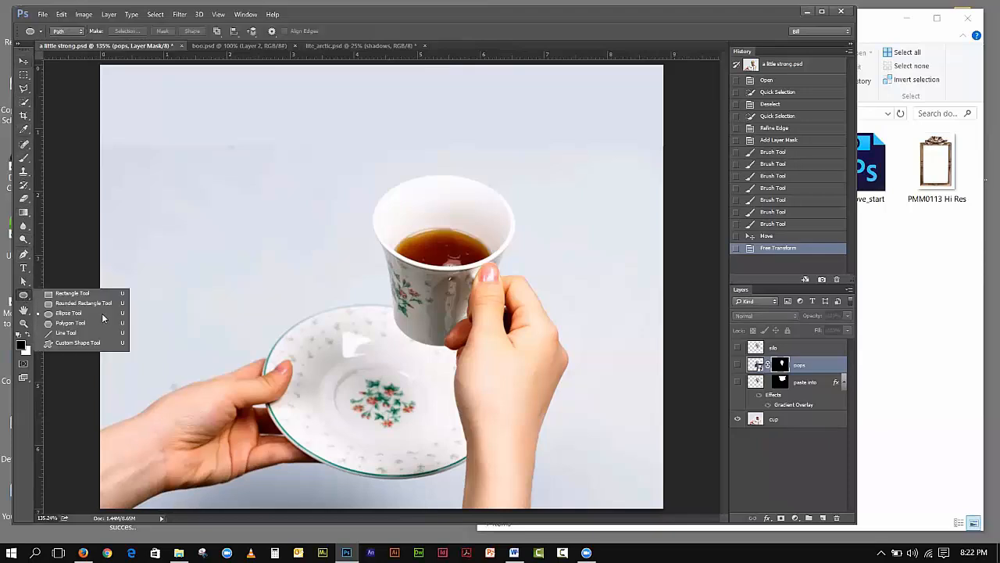
{"action": "left_click", "coordinate": [68, 313]}
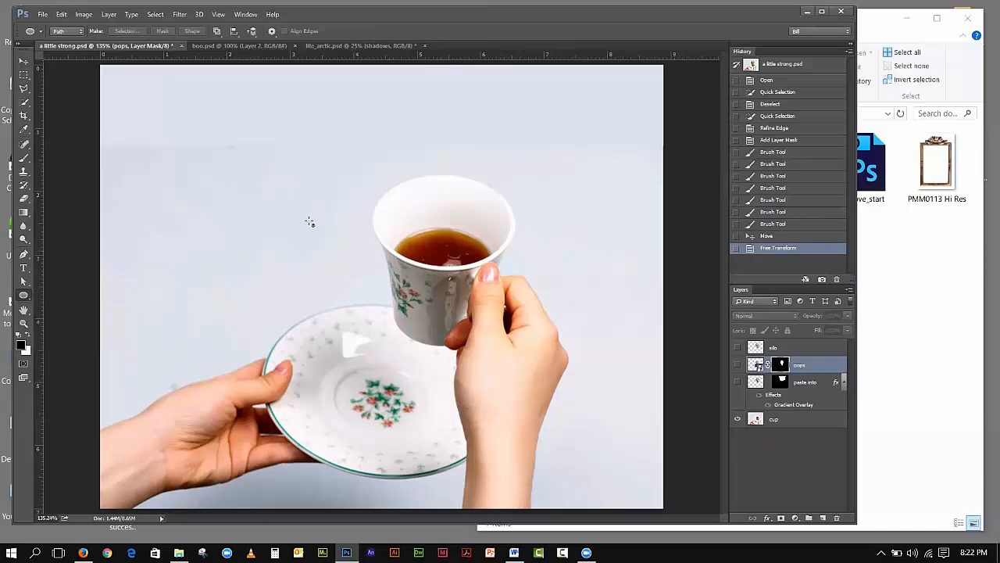
{"action": "left_click_drag", "start_coordinate": [378, 188], "coordinate": [511, 263]}
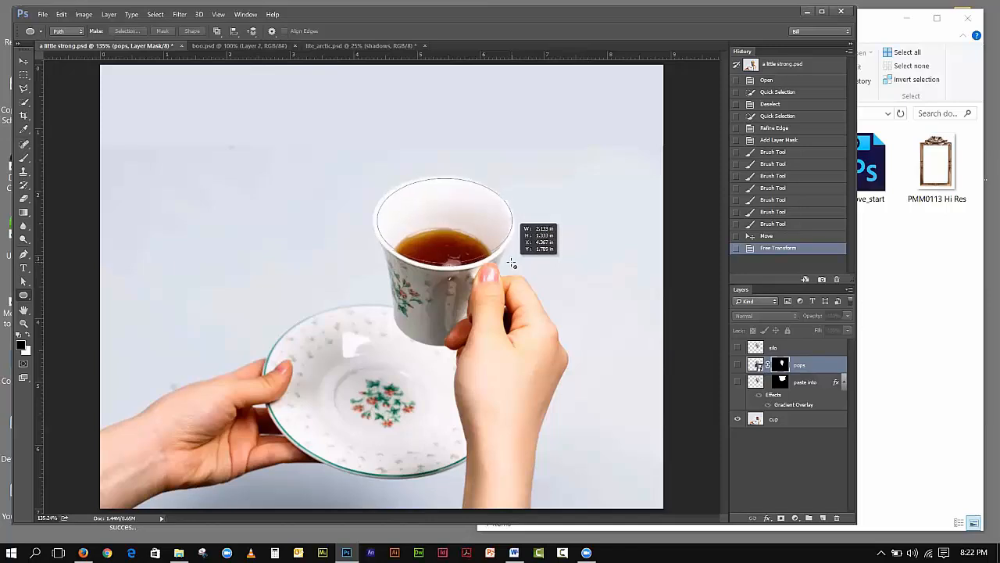
{"action": "left_click_drag", "start_coordinate": [511, 264], "coordinate": [549, 234]}
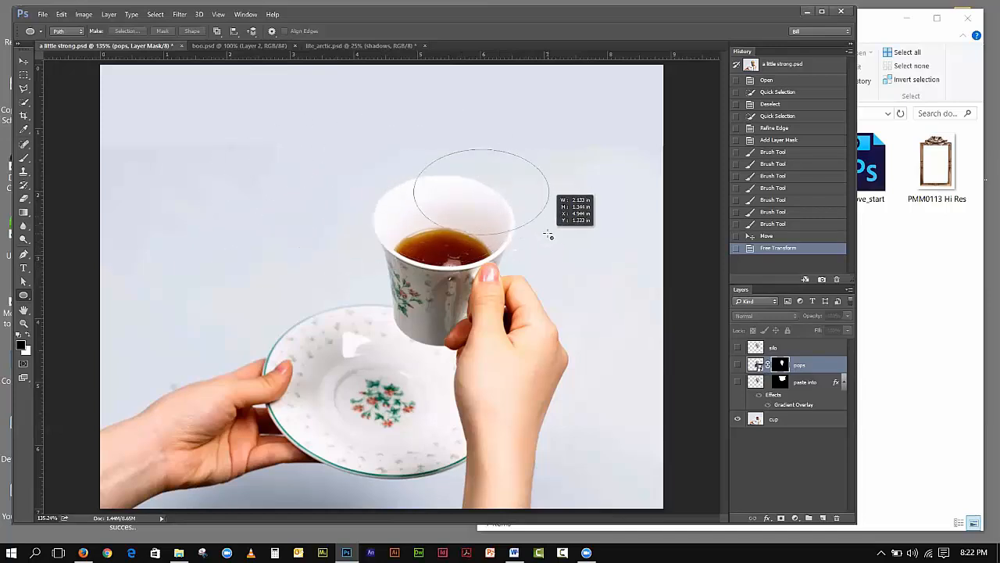
{"action": "mouse_move", "coordinate": [550, 234]}
{"action": "left_mouse_down"}
{"action": "mouse_move", "coordinate": [472, 227]}
{"action": "mouse_move", "coordinate": [545, 234]}
{"action": "mouse_move", "coordinate": [512, 222]}
{"action": "mouse_move", "coordinate": [560, 243]}
{"action": "mouse_move", "coordinate": [491, 223]}
{"action": "mouse_move", "coordinate": [539, 229]}
{"action": "mouse_move", "coordinate": [500, 265]}
{"action": "mouse_move", "coordinate": [478, 259]}
{"action": "mouse_move", "coordinate": [515, 266]}
{"action": "left_mouse_up"}
{"action": "key", "text": "space"}
{"action": "key", "text": "space"}
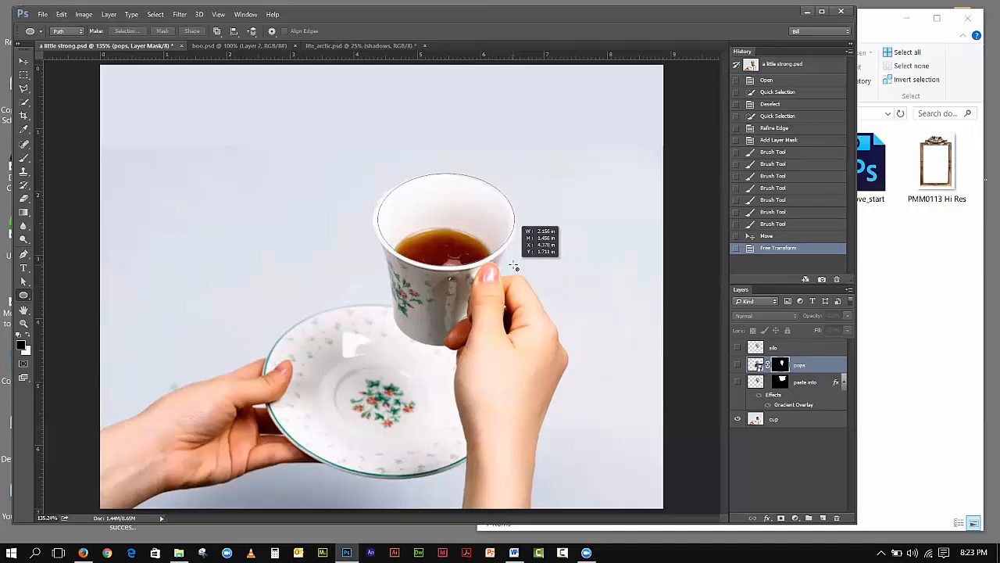
{"action": "left_click_drag", "start_coordinate": [514, 267], "coordinate": [515, 266]}
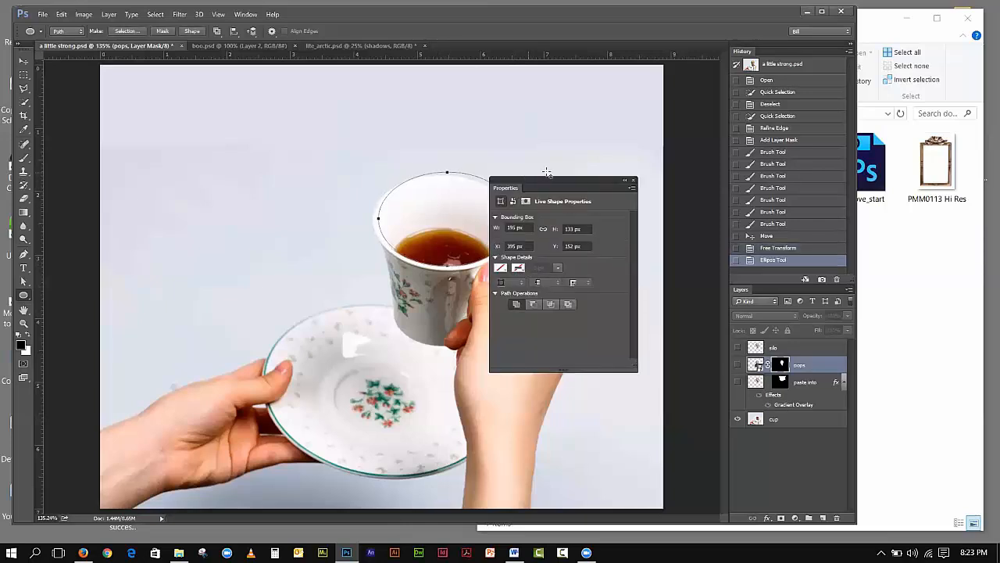
Collapse the shape properties and nudge the elliptical path slightly against the cup's rim
{"action": "left_click", "coordinate": [624, 181]}
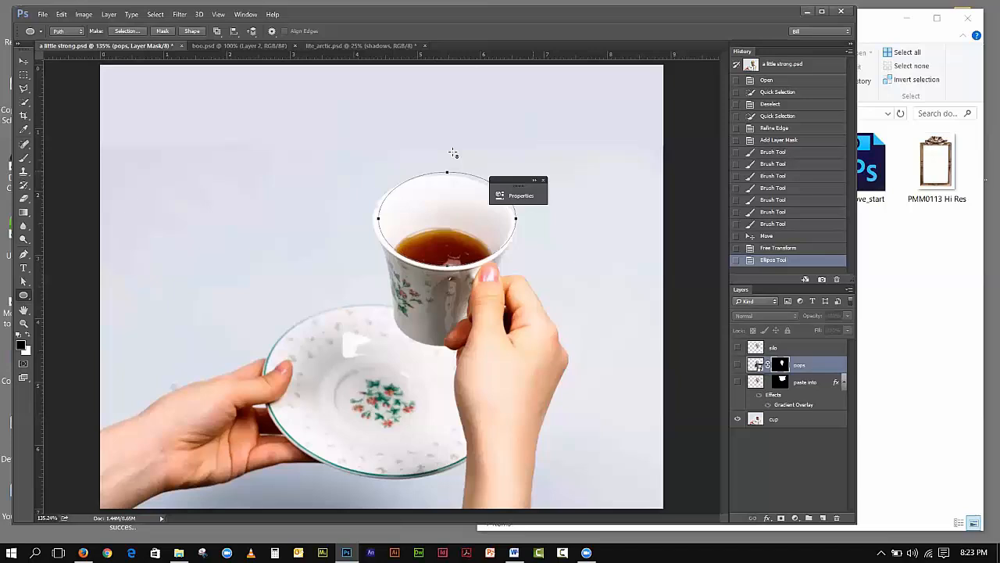
{"action": "left_click", "coordinate": [29, 66]}
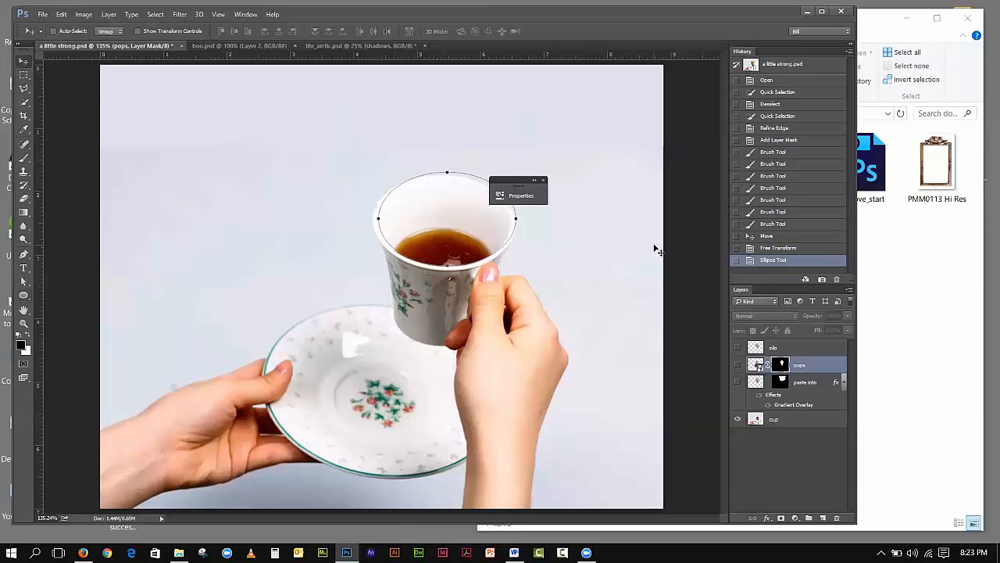
{"action": "key", "text": "Down"}
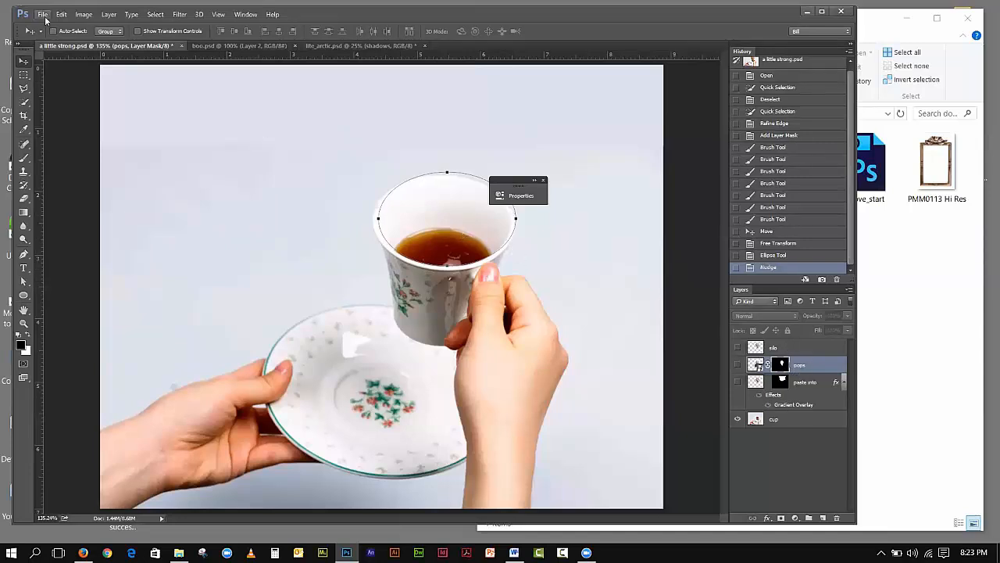
Revert the document to the last brush stroke before the head was moved, and hide the pops layer
{"action": "left_click", "coordinate": [767, 221]}
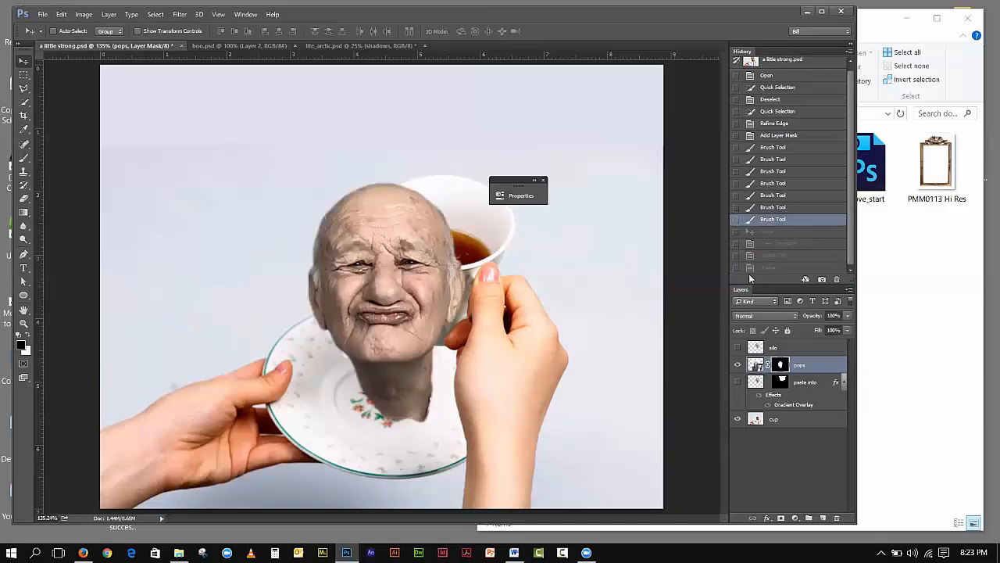
{"action": "left_click", "coordinate": [738, 347]}
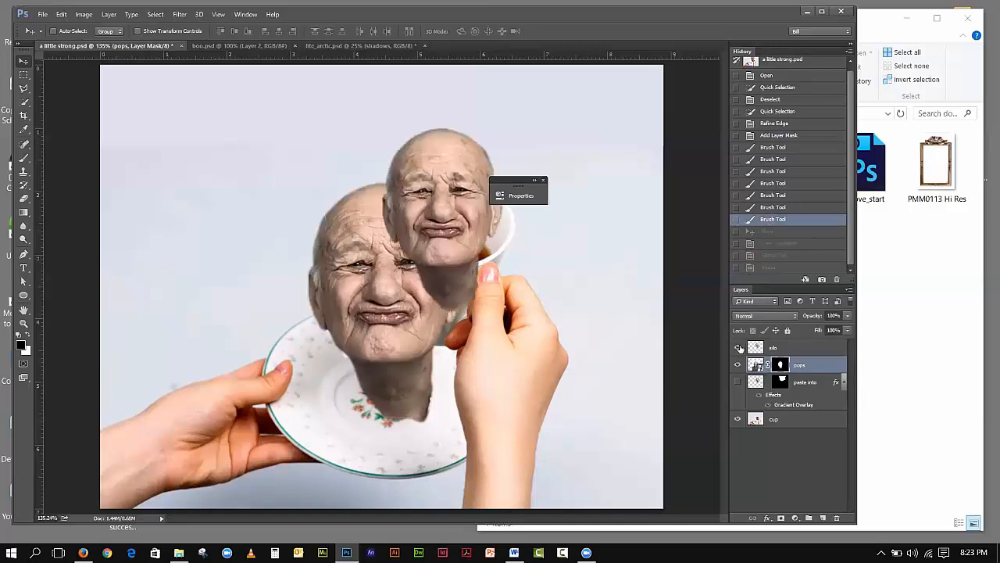
{"action": "left_click", "coordinate": [738, 347]}
{"action": "left_click", "coordinate": [738, 364]}
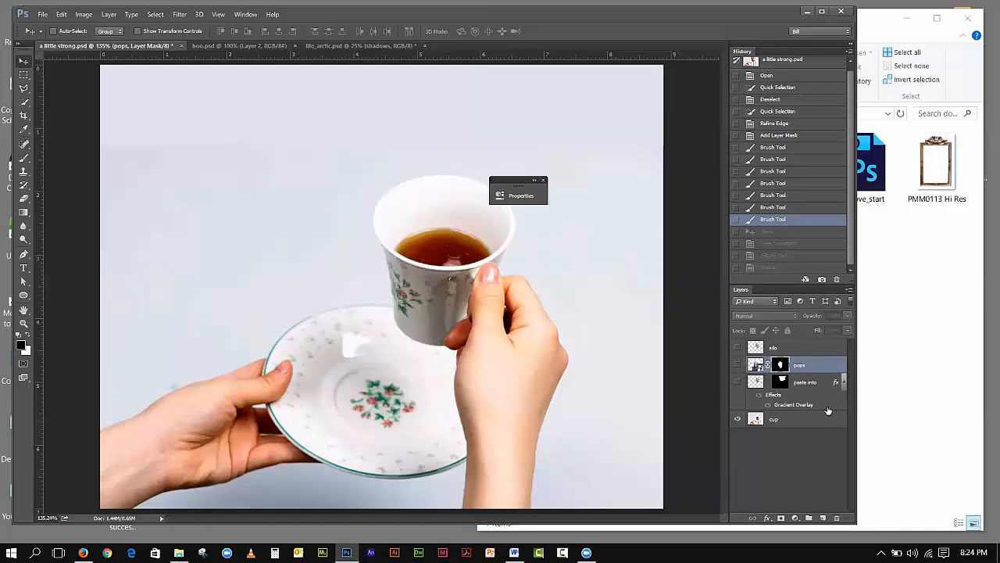
Add a new layer above pops and draw an elliptical marquee of about 1.92 × 1.08 in inside the cup, nudged against the front rim
{"action": "left_click", "coordinate": [822, 518]}
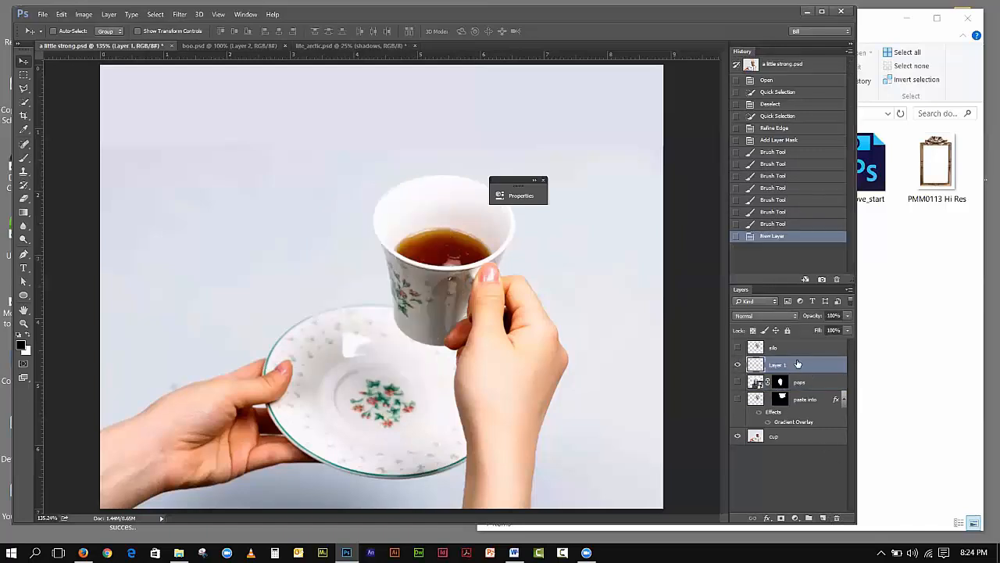
{"action": "left_click", "coordinate": [23, 294]}
{"action": "left_click", "coordinate": [24, 75]}
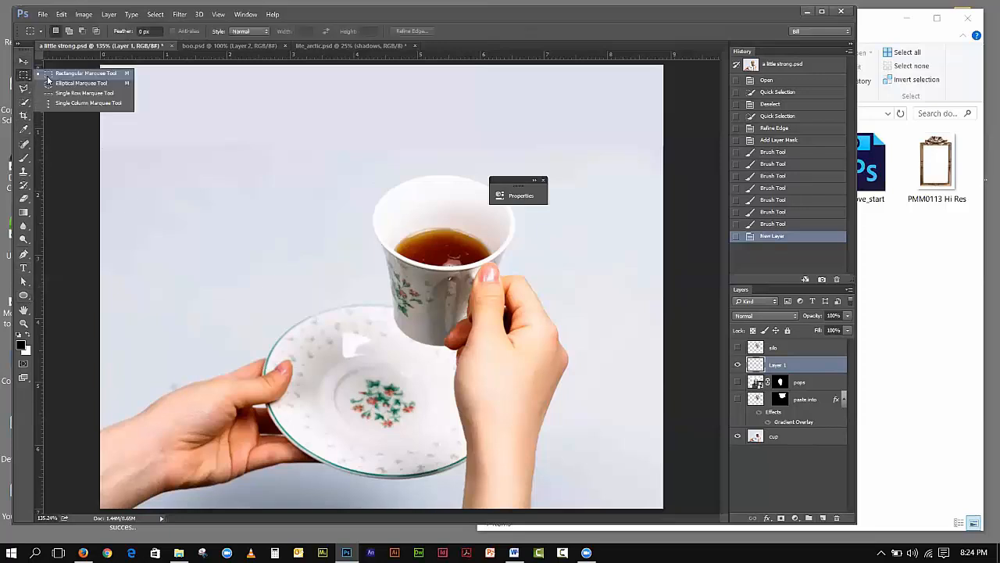
{"action": "left_click", "coordinate": [70, 82]}
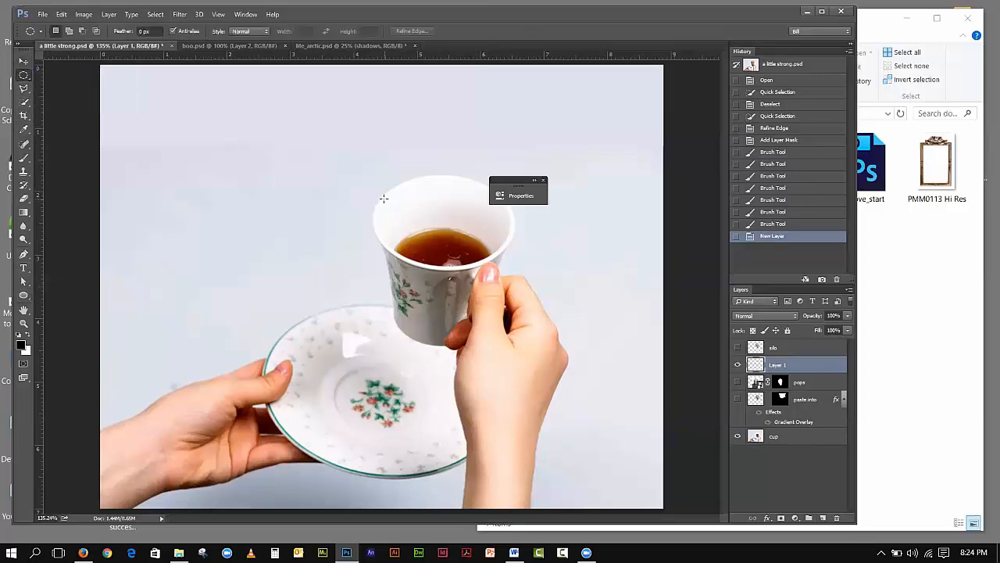
{"action": "left_click_drag", "start_coordinate": [383, 199], "coordinate": [505, 264]}
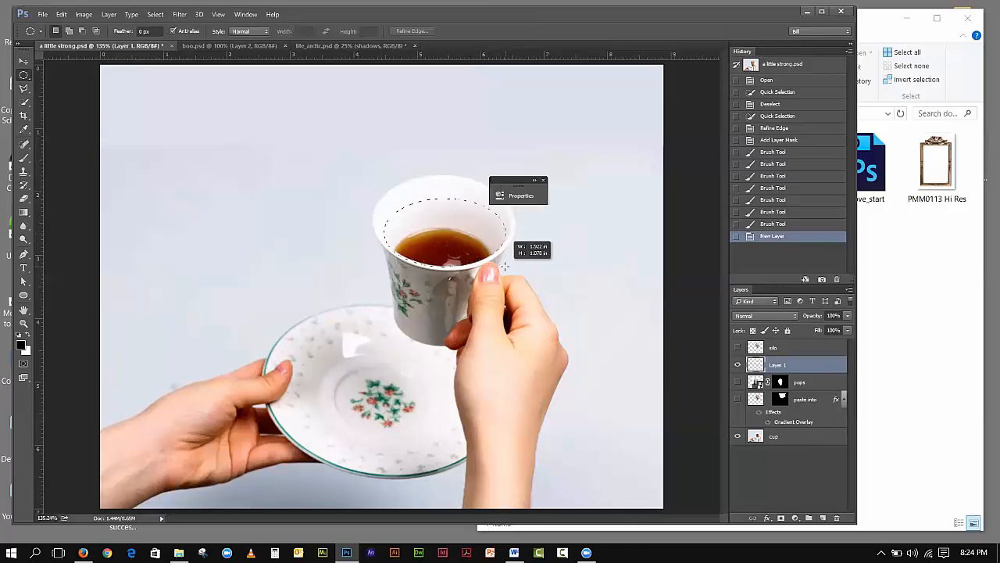
{"action": "left_click_drag", "start_coordinate": [504, 266], "coordinate": [504, 266]}
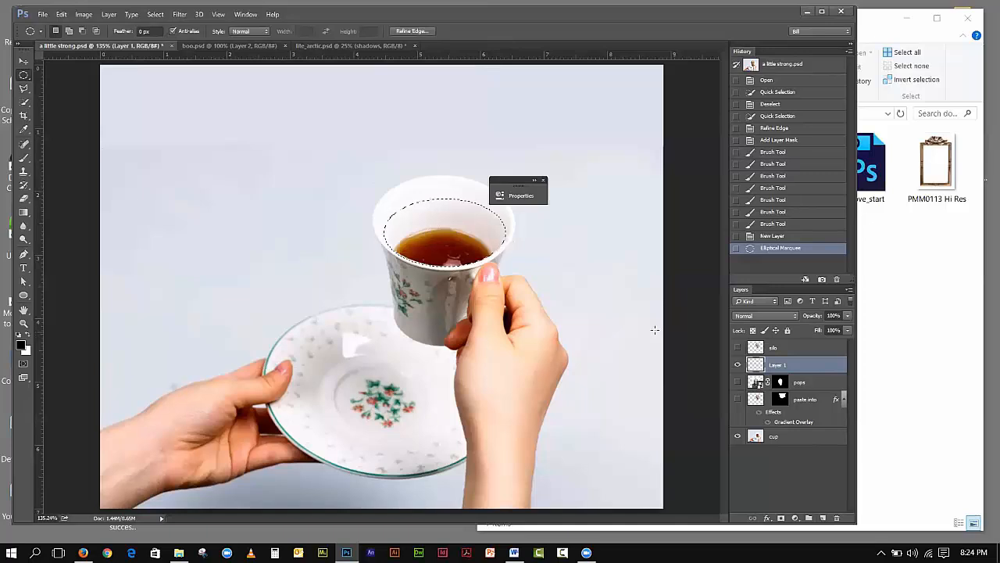
{"action": "key", "text": "Down"}
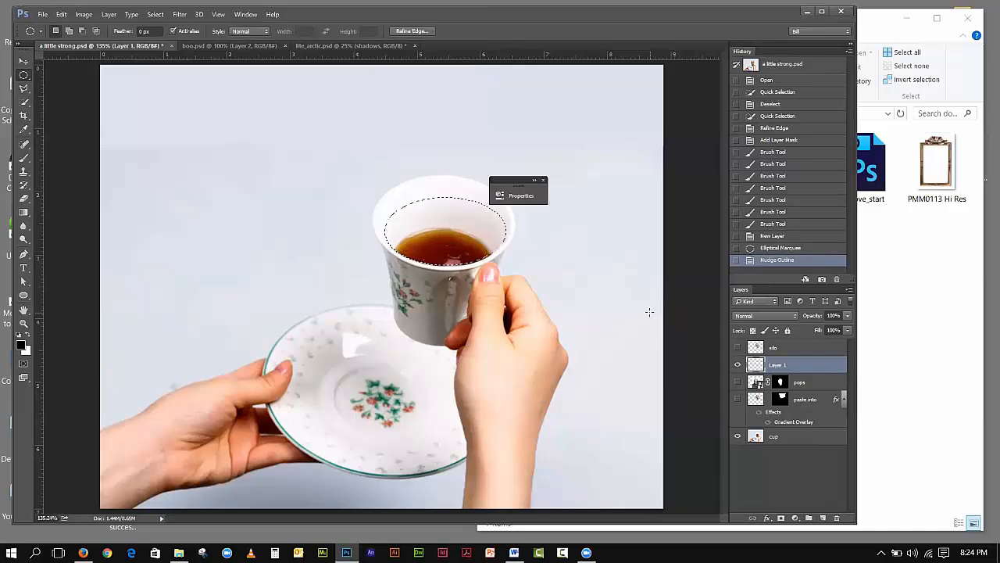
{"action": "left_click", "coordinate": [155, 14]}
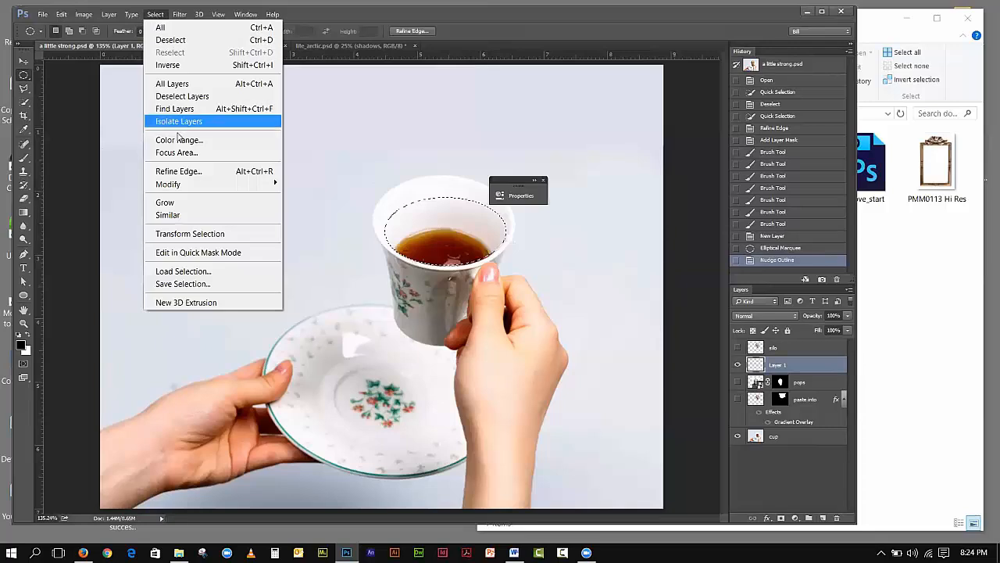
{"action": "left_click", "coordinate": [188, 236]}
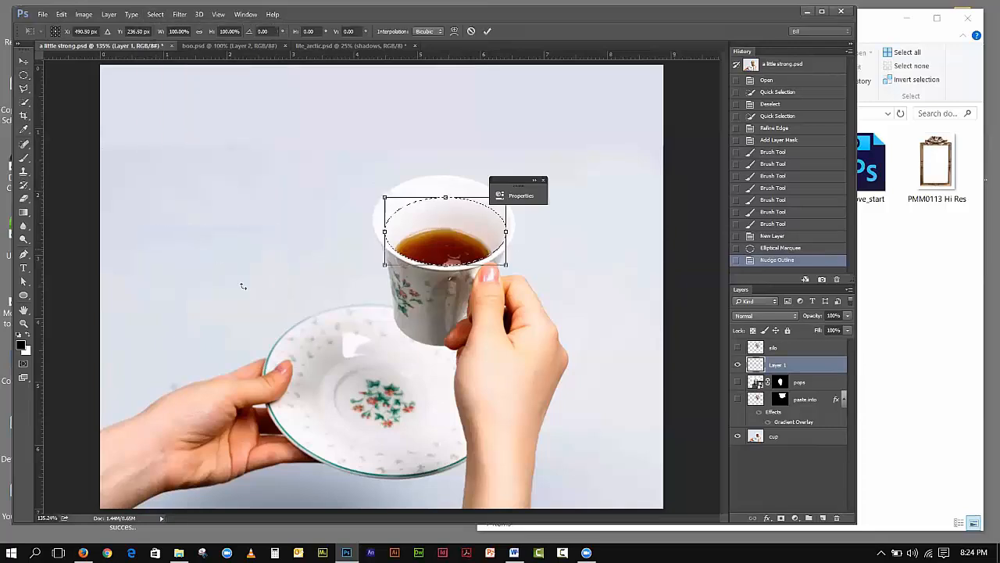
{"action": "left_click", "coordinate": [23, 323]}
Transform the elliptical selection, stretching it to about 104% width and 101% height towards the inner edge of the cup's rim
{"action": "left_click", "coordinate": [462, 245]}
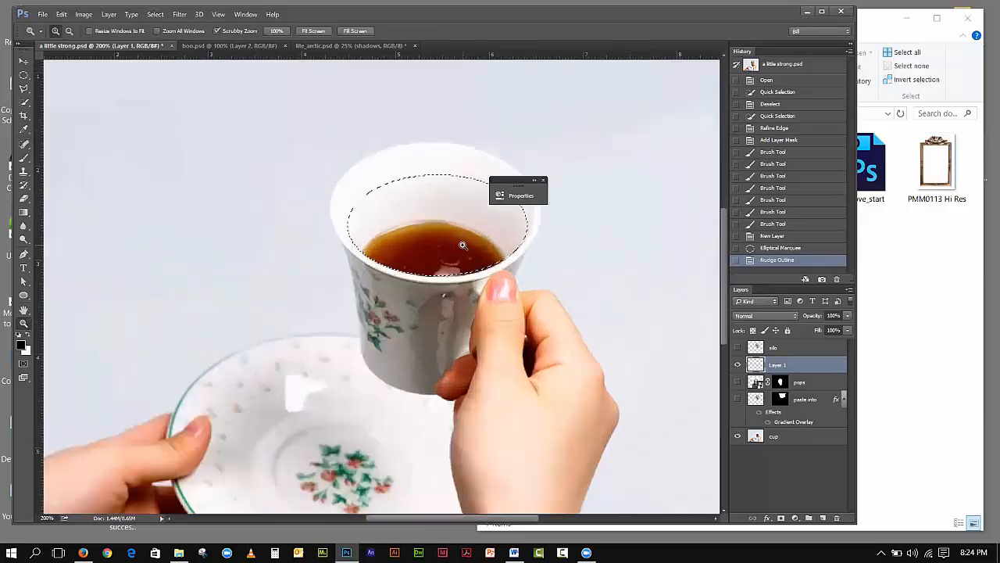
{"action": "left_click", "coordinate": [461, 244]}
{"action": "left_click_drag", "start_coordinate": [617, 177], "coordinate": [625, 171]}
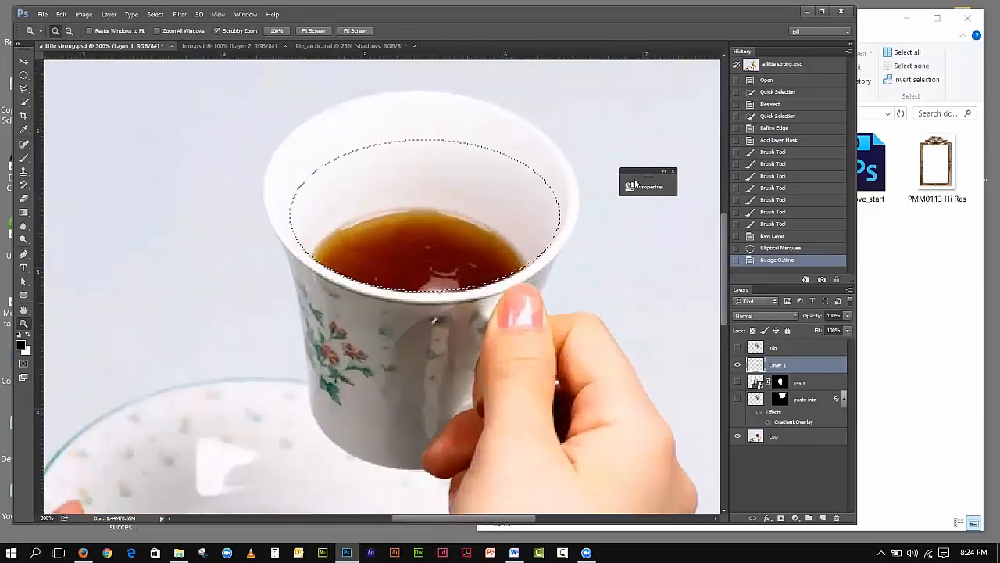
{"action": "left_click", "coordinate": [155, 15]}
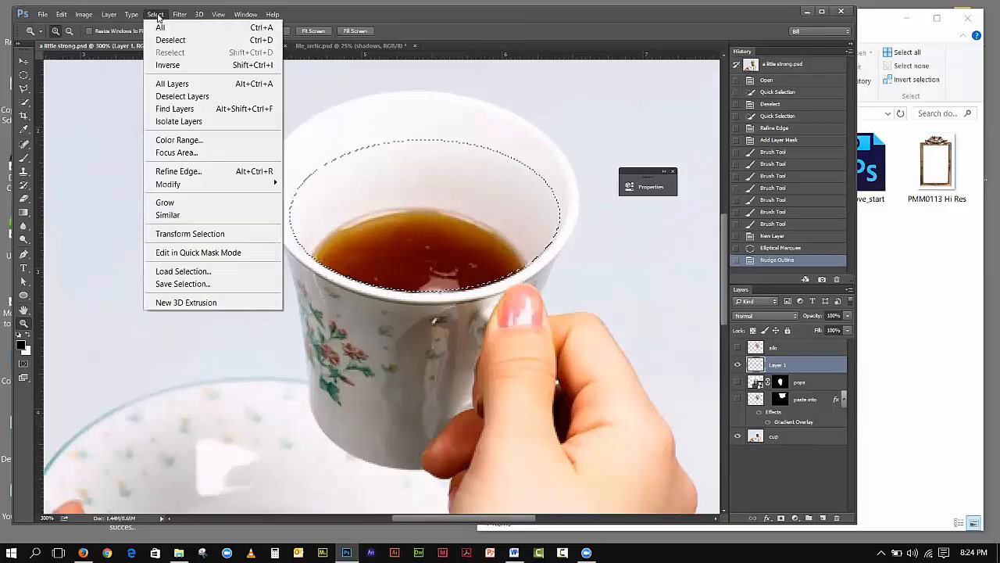
{"action": "left_click", "coordinate": [185, 234]}
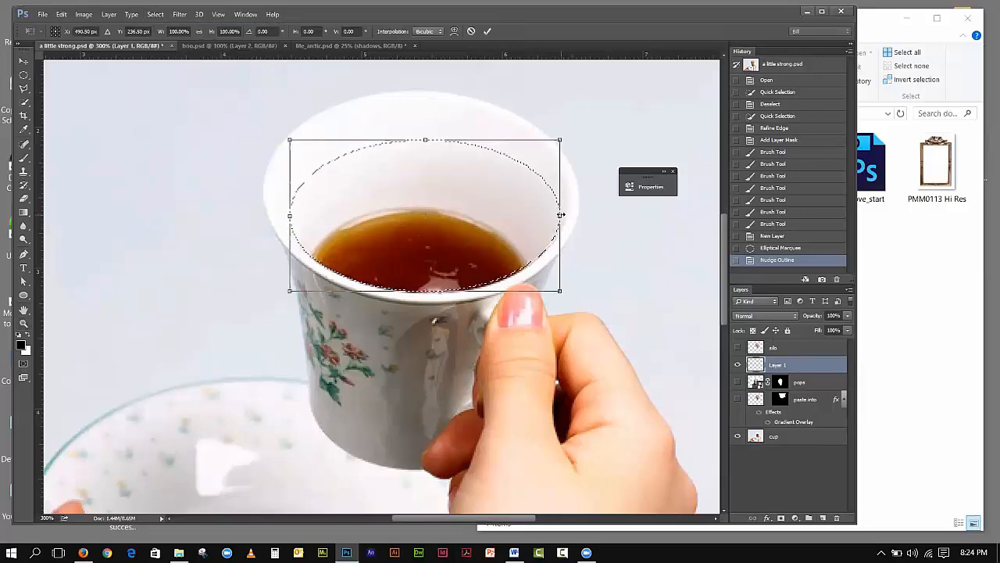
{"action": "left_click_drag", "start_coordinate": [561, 215], "coordinate": [567, 214]}
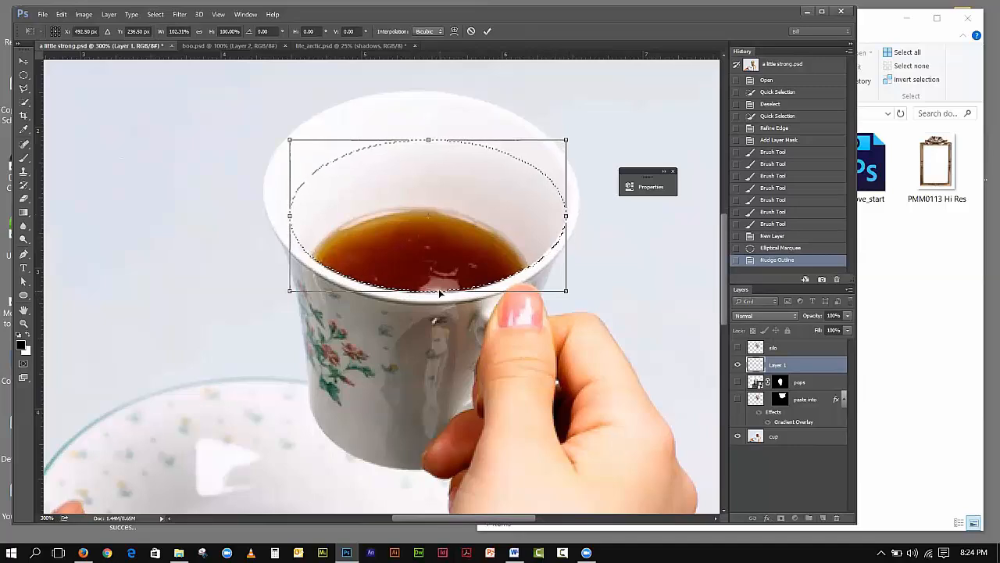
{"action": "left_click_drag", "start_coordinate": [438, 293], "coordinate": [438, 295]}
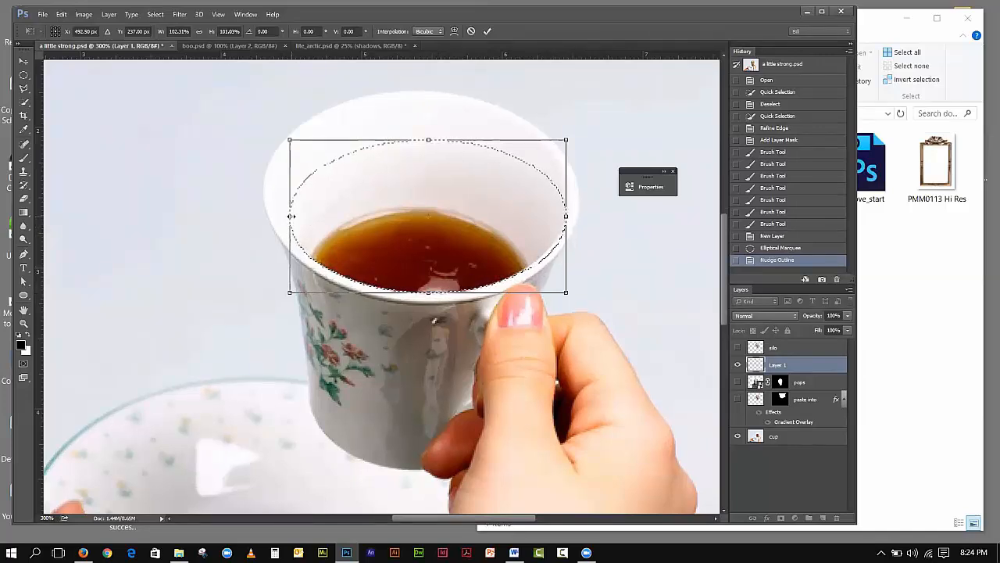
{"action": "left_click_drag", "start_coordinate": [290, 215], "coordinate": [284, 216]}
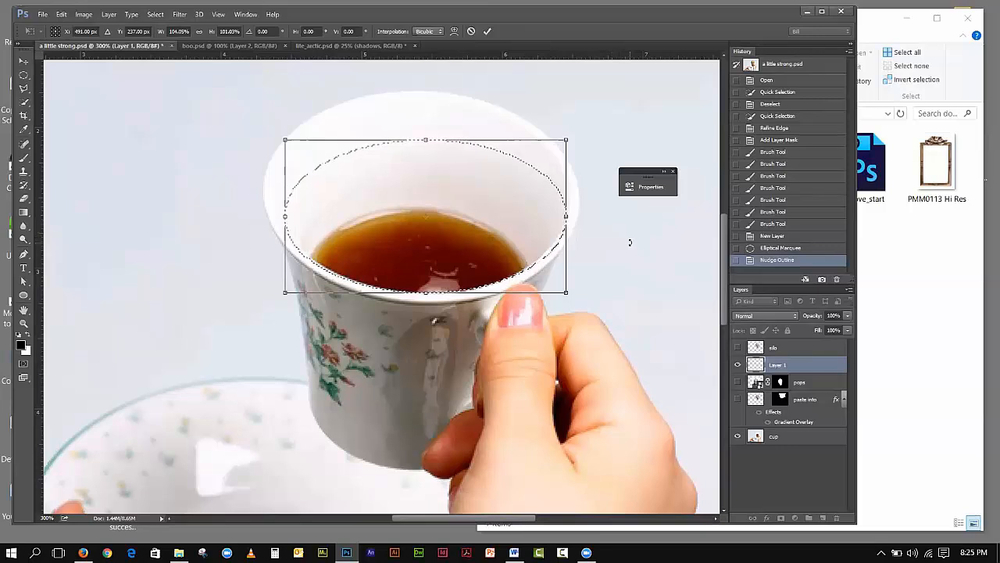
Narrow both sides of the elliptical selection to about 101.7% width and apply the transformation
{"action": "key", "text": "Up"}
{"action": "key", "text": "Down"}
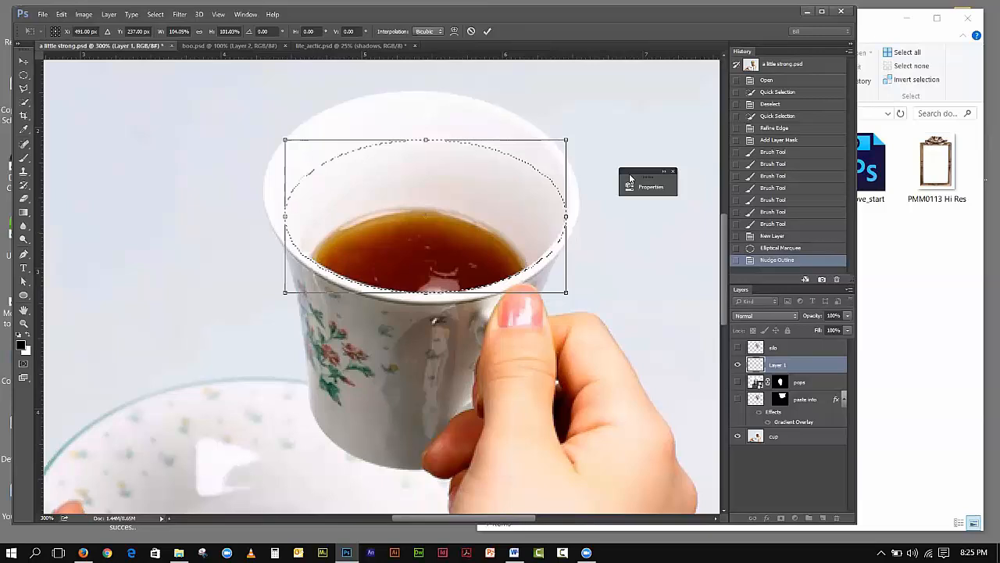
{"action": "left_click_drag", "start_coordinate": [566, 217], "coordinate": [559, 217]}
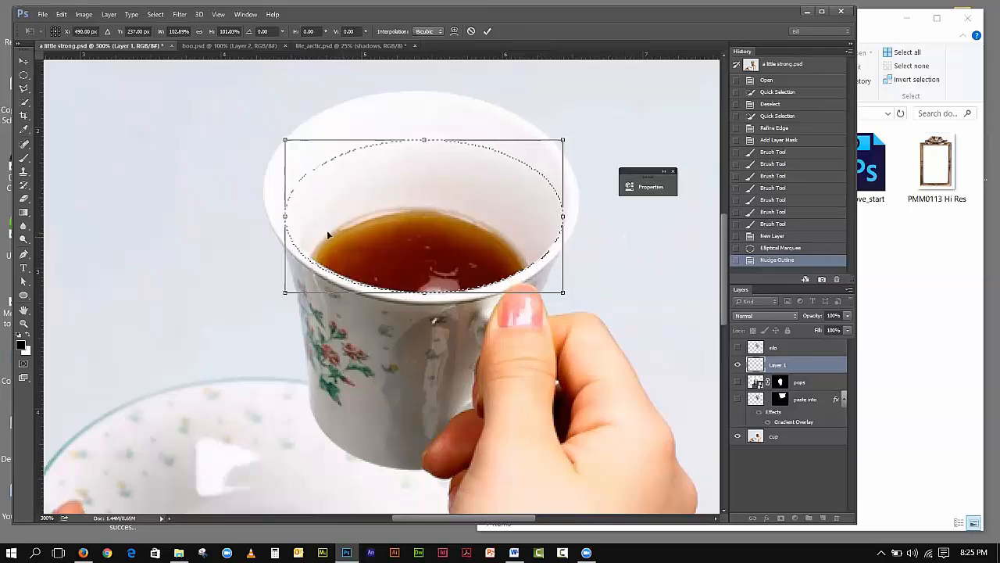
{"action": "left_click_drag", "start_coordinate": [285, 216], "coordinate": [286, 217]}
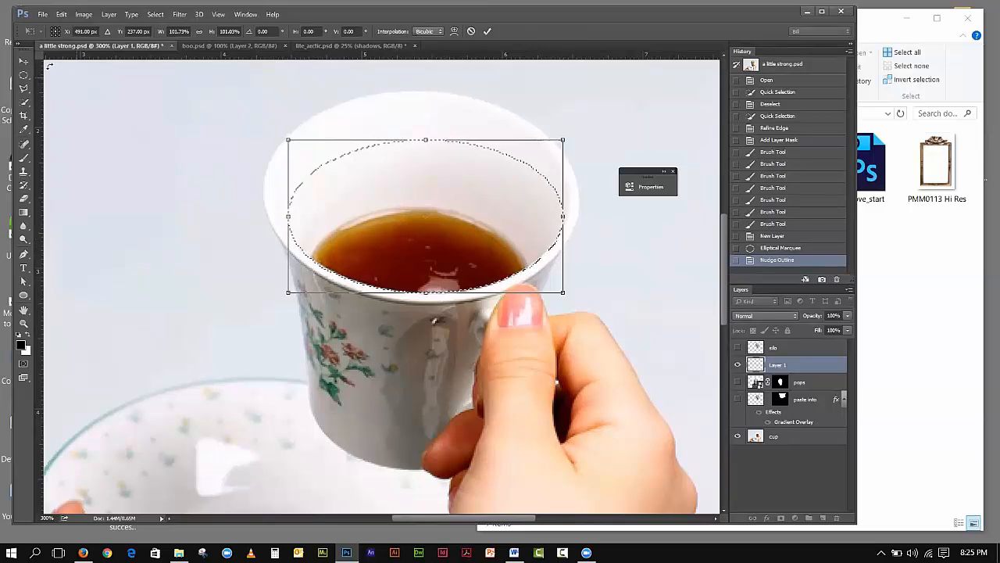
{"action": "left_click", "coordinate": [26, 63]}
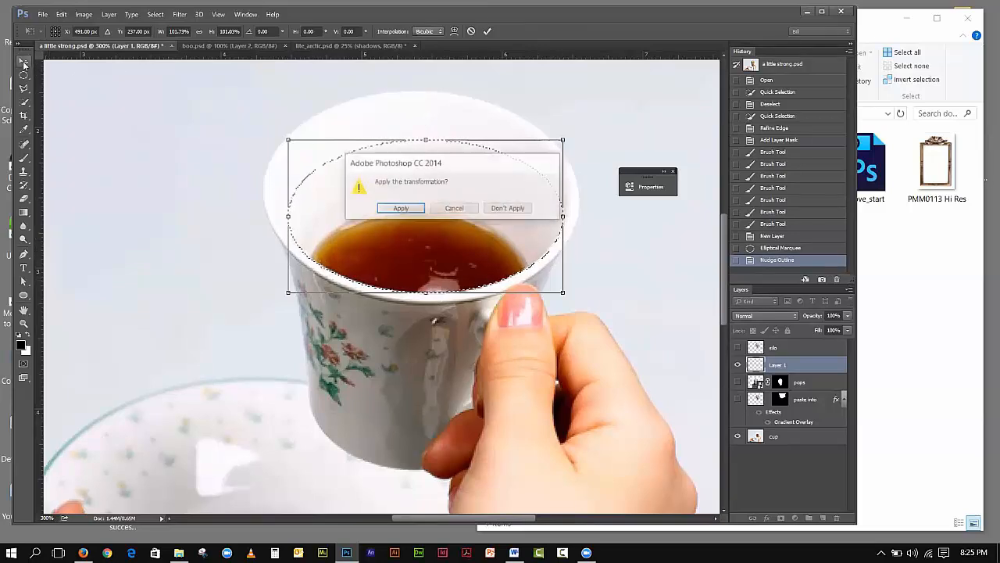
{"action": "left_click", "coordinate": [399, 209]}
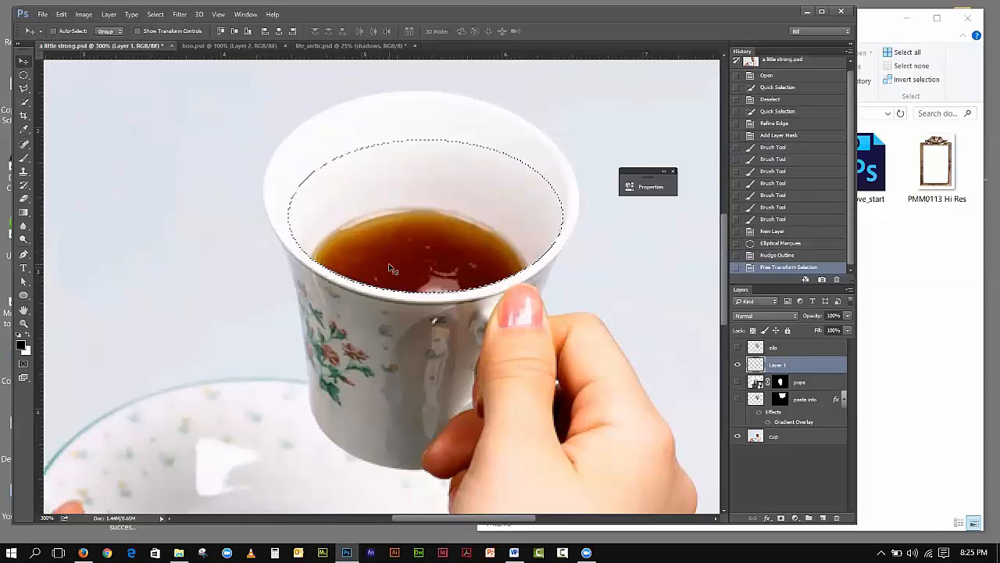
Add a Polygonal Lasso area to the ellipse, running from the rim's sides up around the space above the cup
{"action": "left_click", "coordinate": [22, 89]}
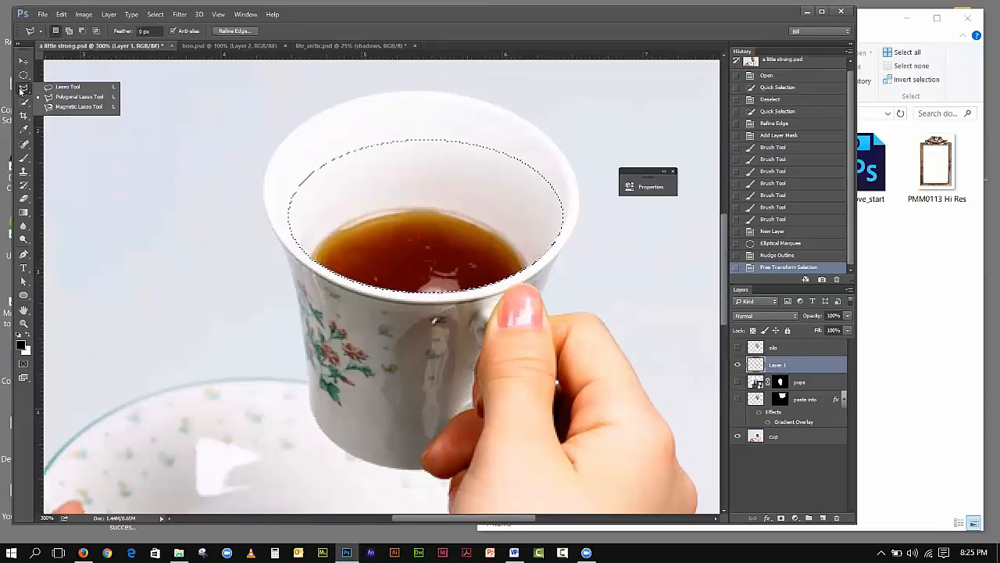
{"action": "left_click", "coordinate": [23, 94]}
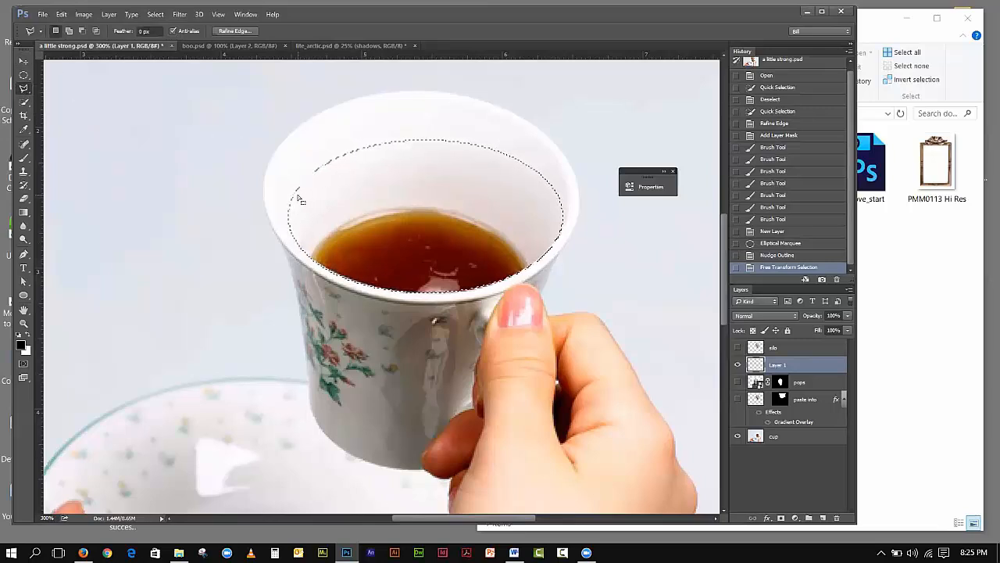
{"action": "key", "text": "shift"}
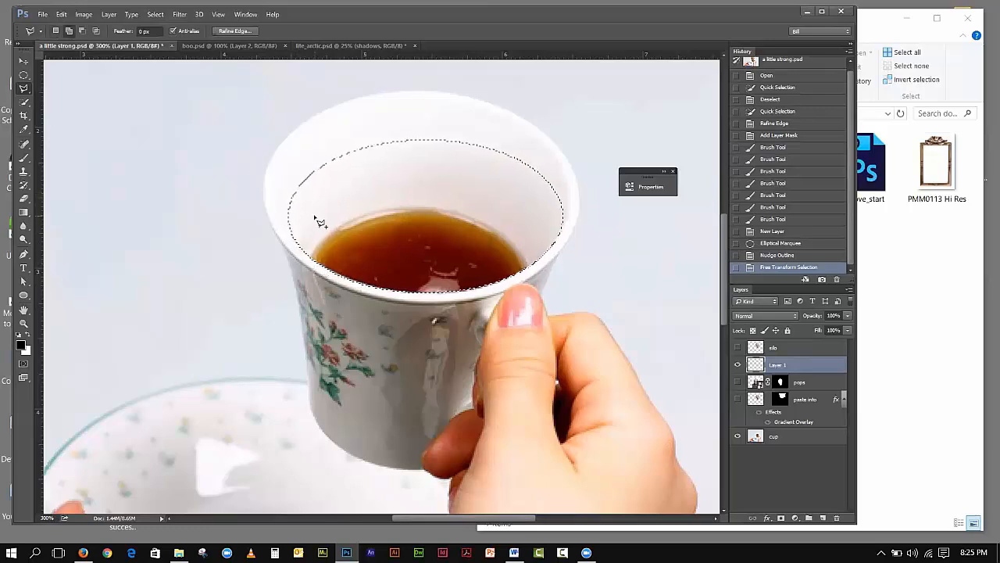
{"action": "key", "text": "shift"}
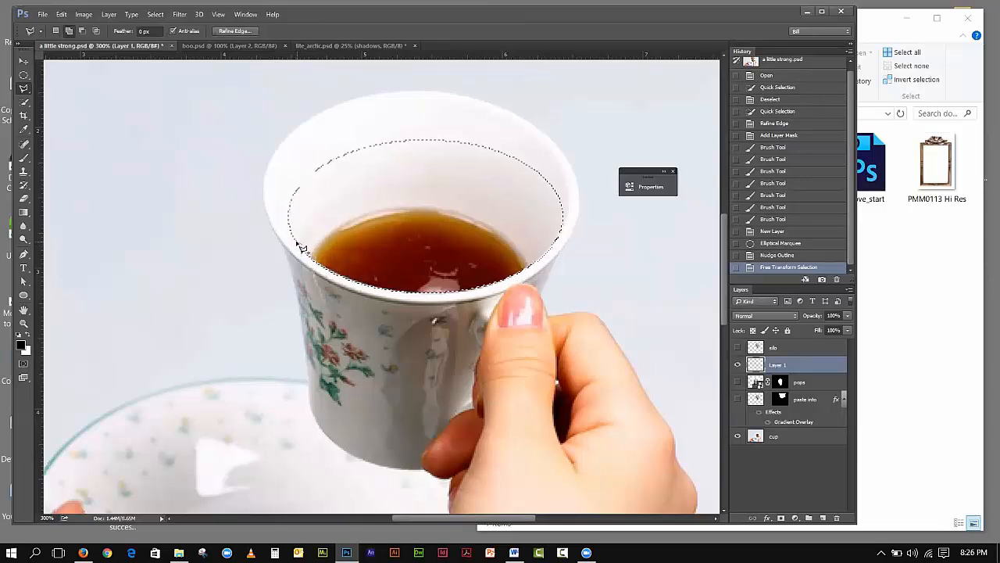
{"action": "left_click", "coordinate": [276, 216], "text": "shift"}
{"action": "left_click", "coordinate": [237, 175]}
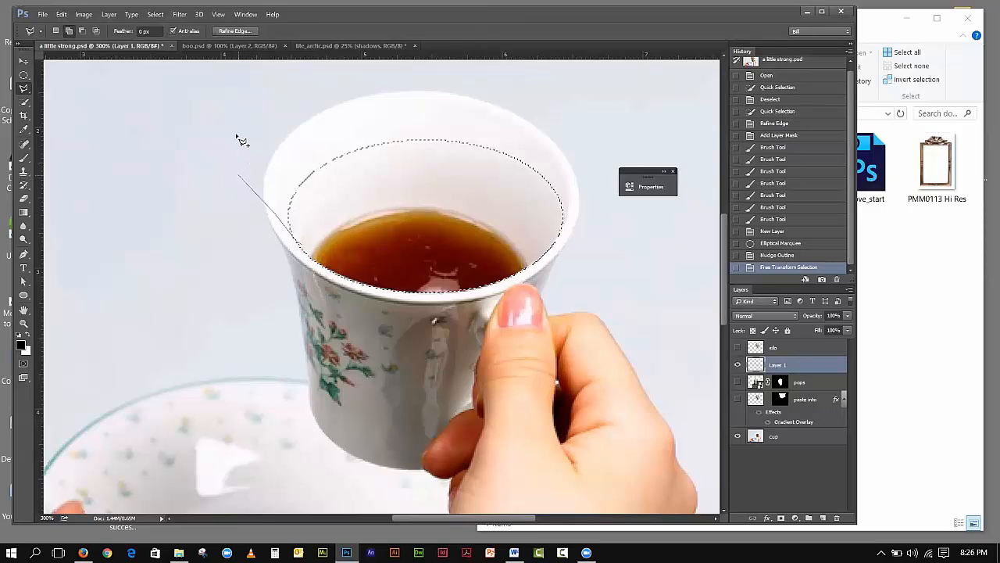
{"action": "scroll", "coordinate": [242, 156], "scroll_direction": "up", "scroll_amount": 5}
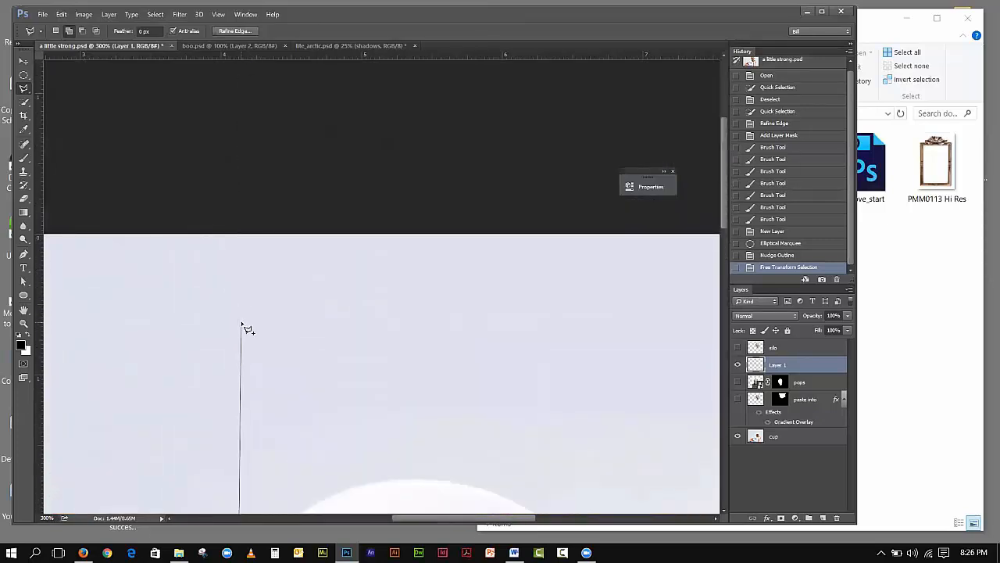
{"action": "left_click", "coordinate": [239, 312]}
{"action": "left_click", "coordinate": [427, 287]}
{"action": "left_click", "coordinate": [678, 318]}
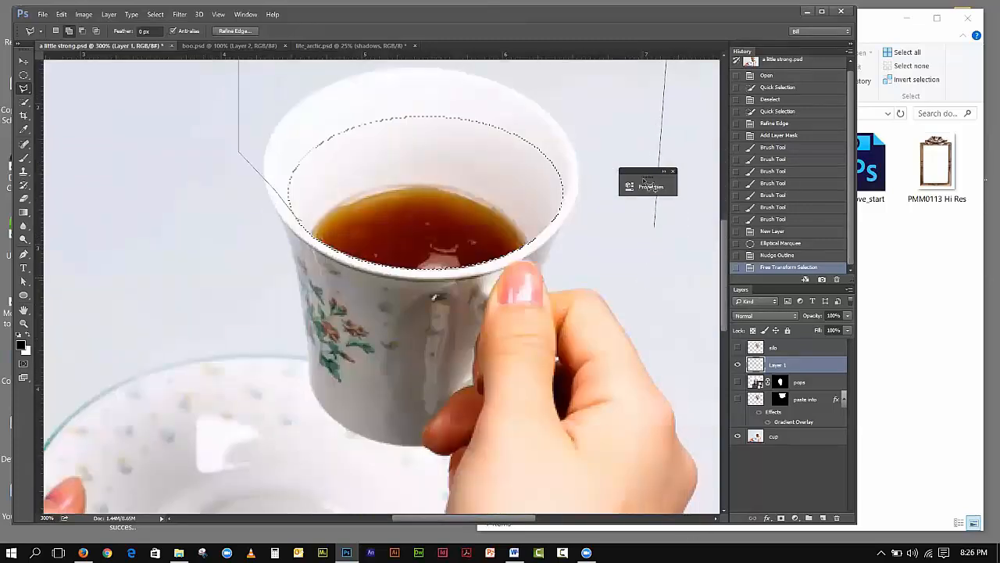
{"action": "left_click", "coordinate": [643, 142]}
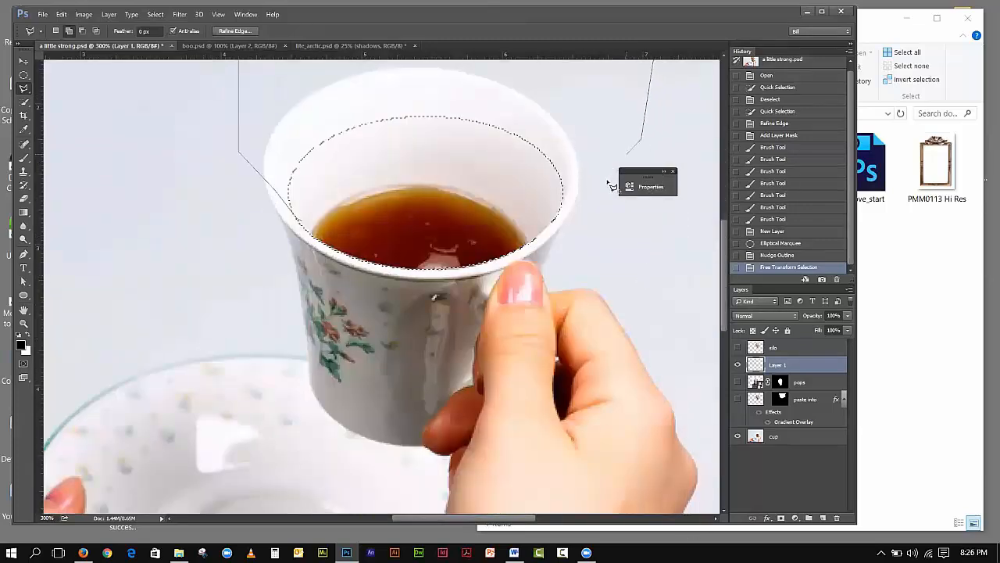
{"action": "left_click", "coordinate": [558, 221]}
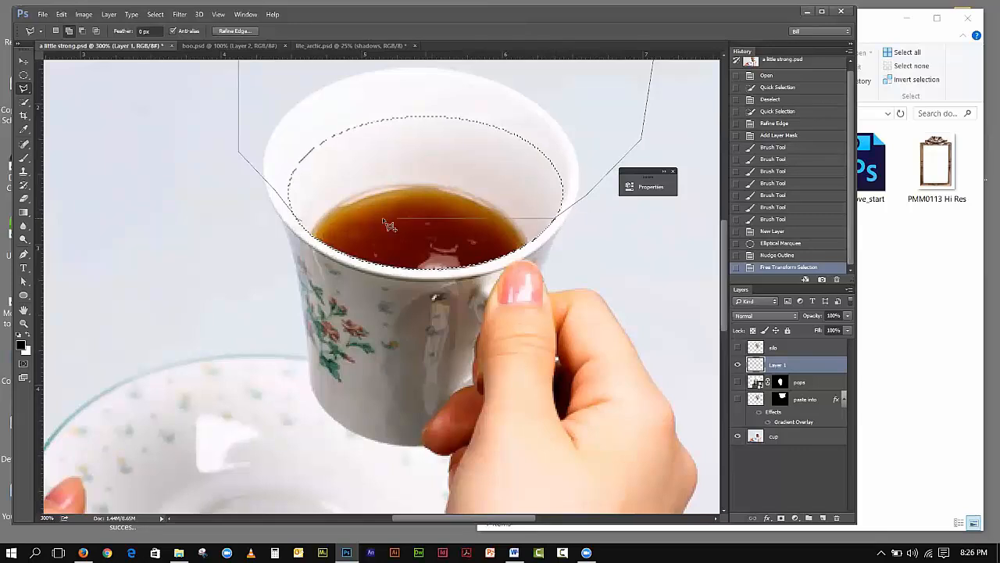
{"action": "left_click", "coordinate": [305, 227]}
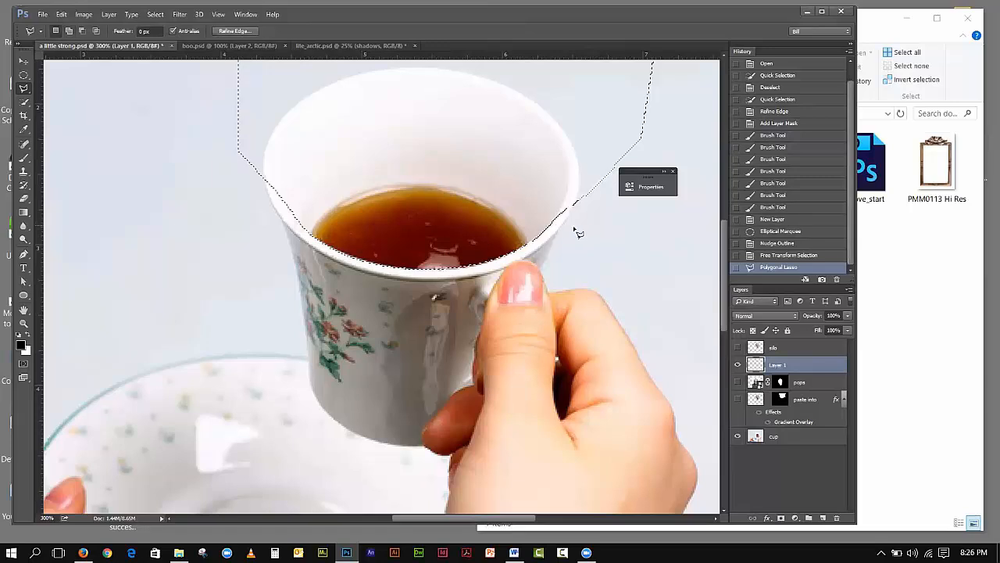
Save the combined selection as a new channel named gramps in a little strong.psd
{"action": "left_click", "coordinate": [218, 14]}
{"action": "left_click", "coordinate": [230, 134]}
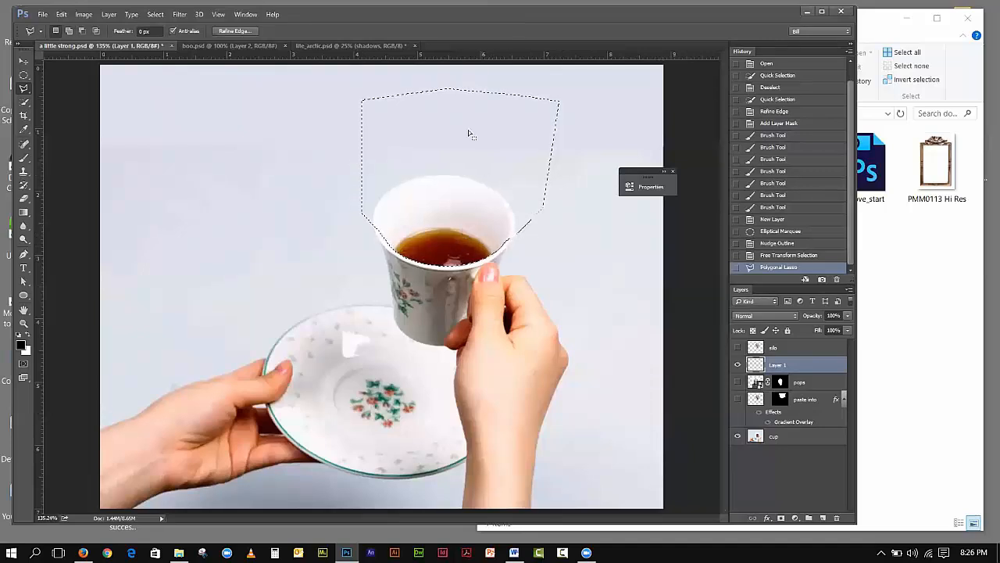
{"action": "left_click", "coordinate": [155, 14]}
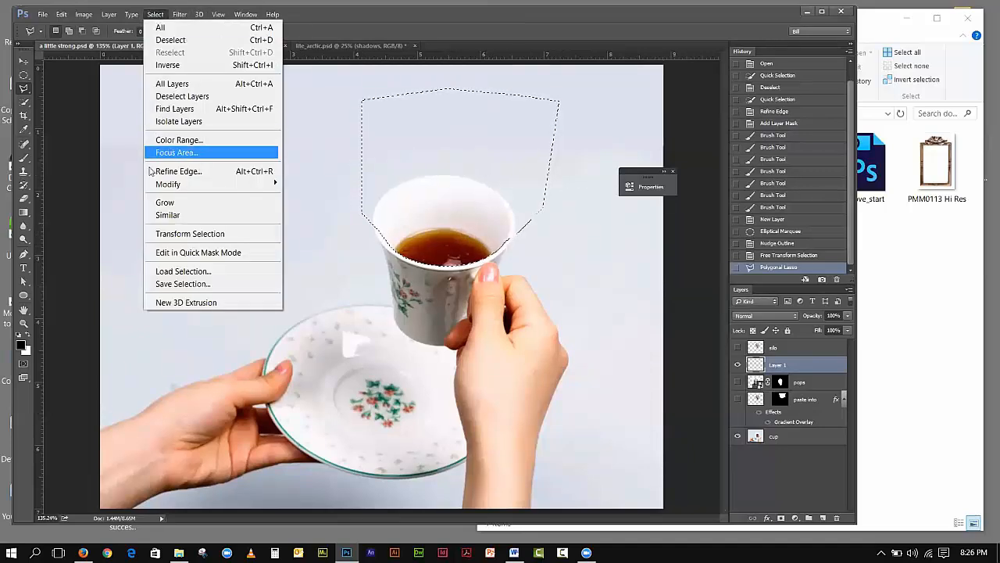
{"action": "left_click", "coordinate": [183, 284]}
{"action": "type", "text": "gramps"}
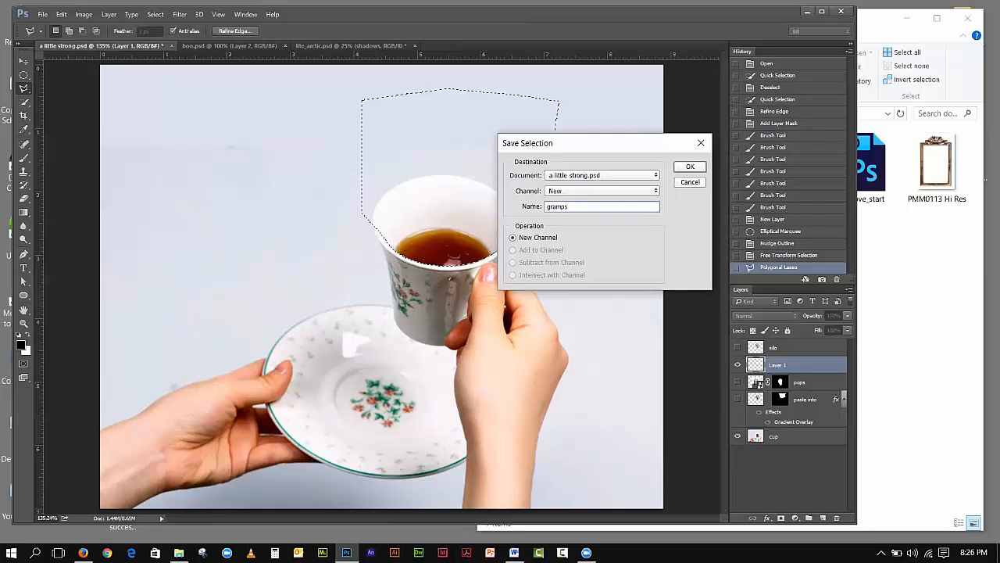
{"action": "left_click", "coordinate": [690, 167]}
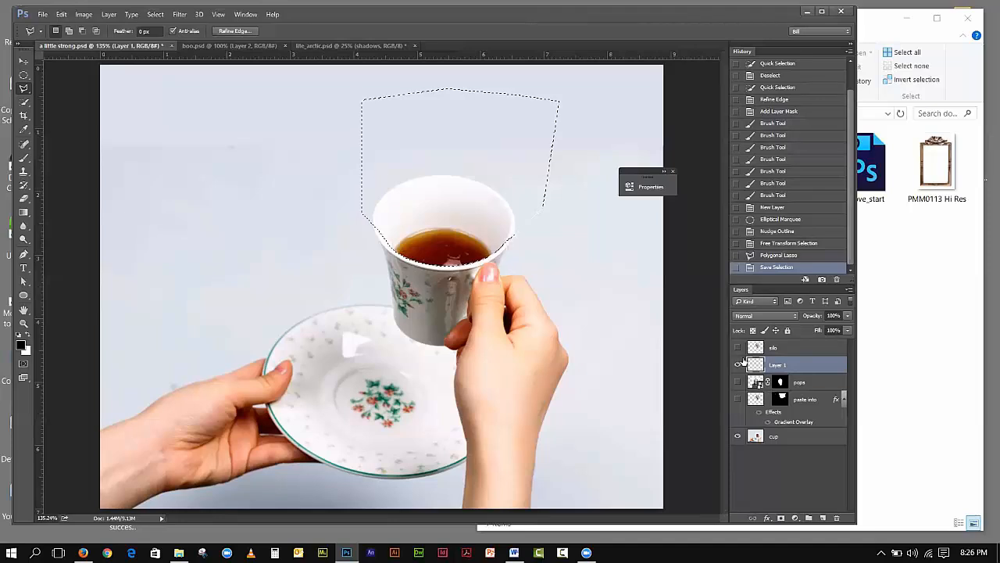
Activate and show the silo layer with the man's head, and clear the current selection
{"action": "left_click", "coordinate": [736, 348]}
{"action": "left_click", "coordinate": [758, 347]}
{"action": "double_click", "coordinate": [758, 346]}
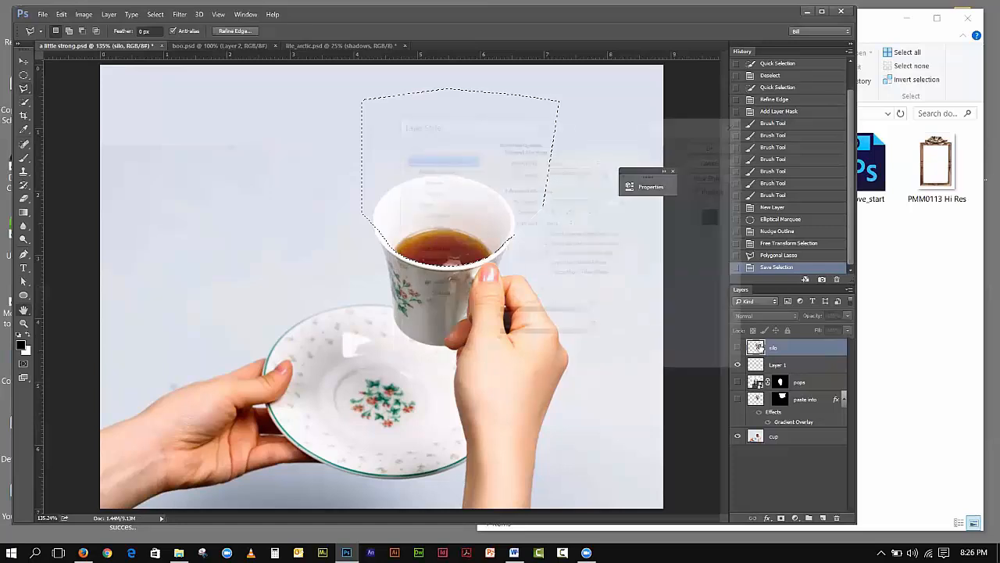
{"action": "left_click", "coordinate": [696, 161]}
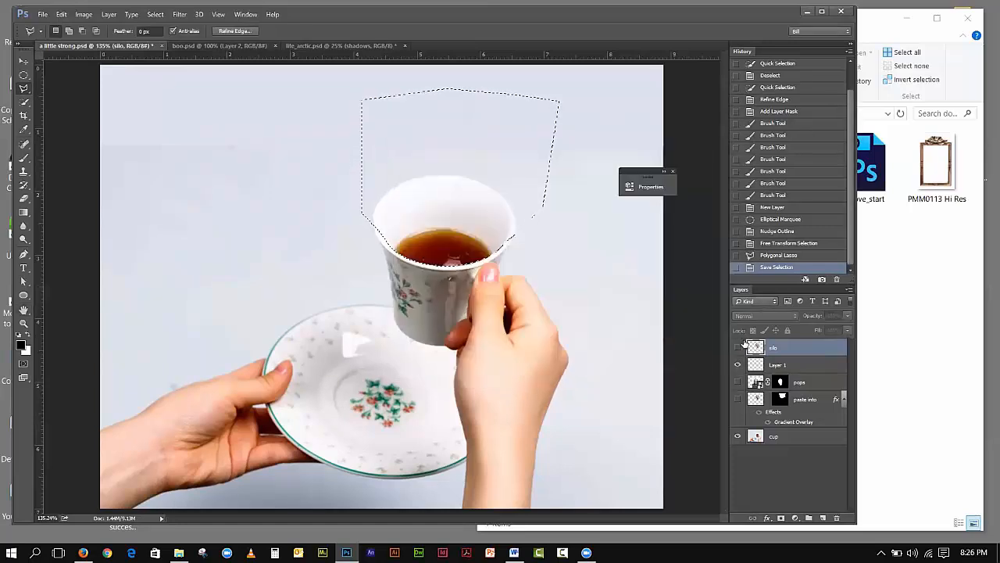
{"action": "left_click", "coordinate": [738, 348]}
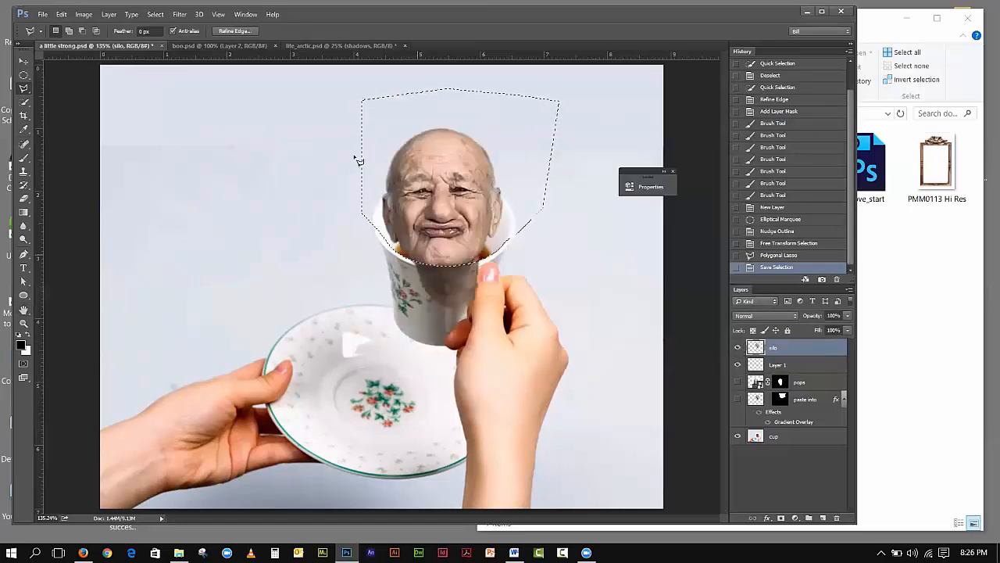
{"action": "left_click", "coordinate": [155, 14]}
{"action": "left_click", "coordinate": [164, 39]}
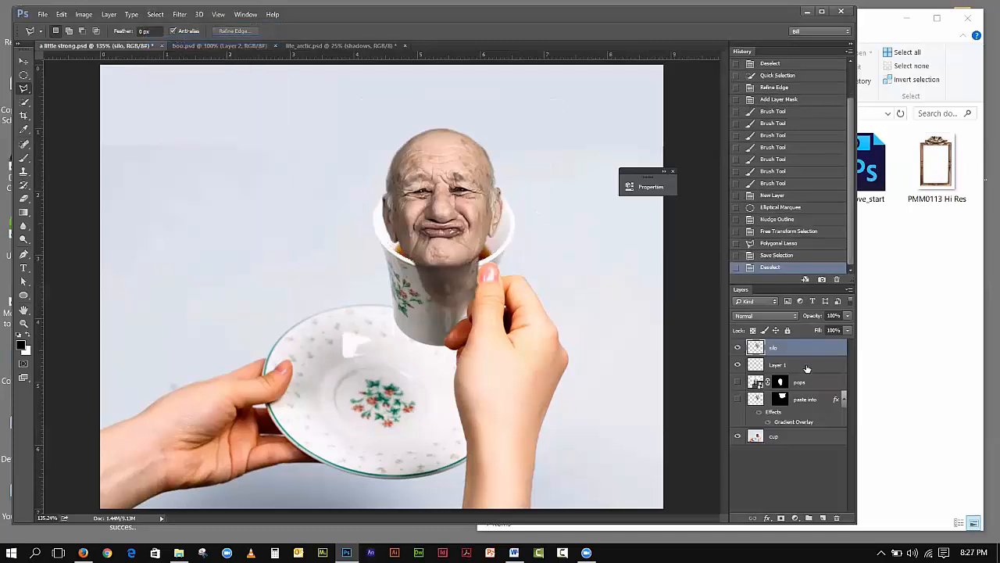
Load the outline of the head on the silo layer as a selection
{"action": "double_click", "coordinate": [758, 346]}
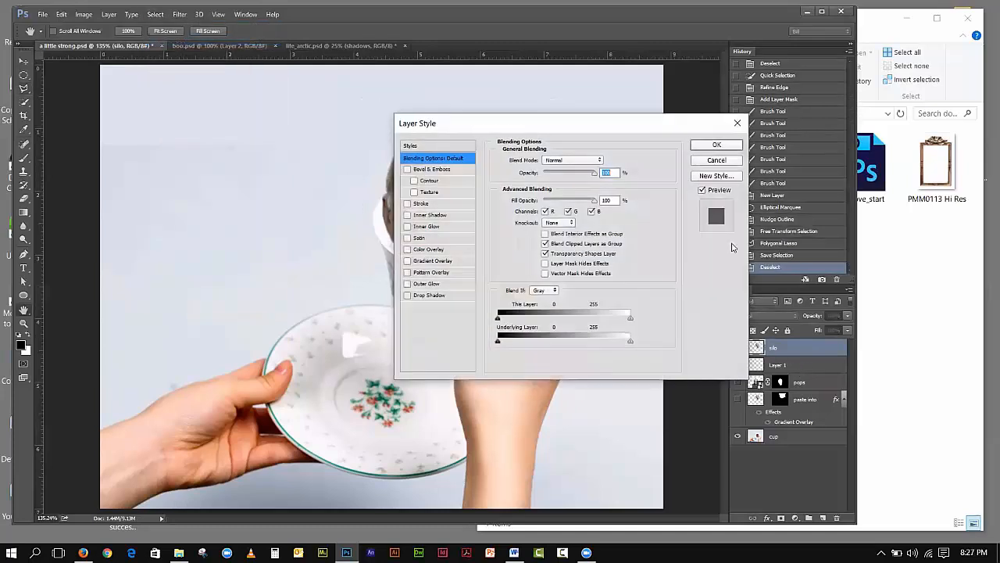
{"action": "left_click", "coordinate": [710, 160]}
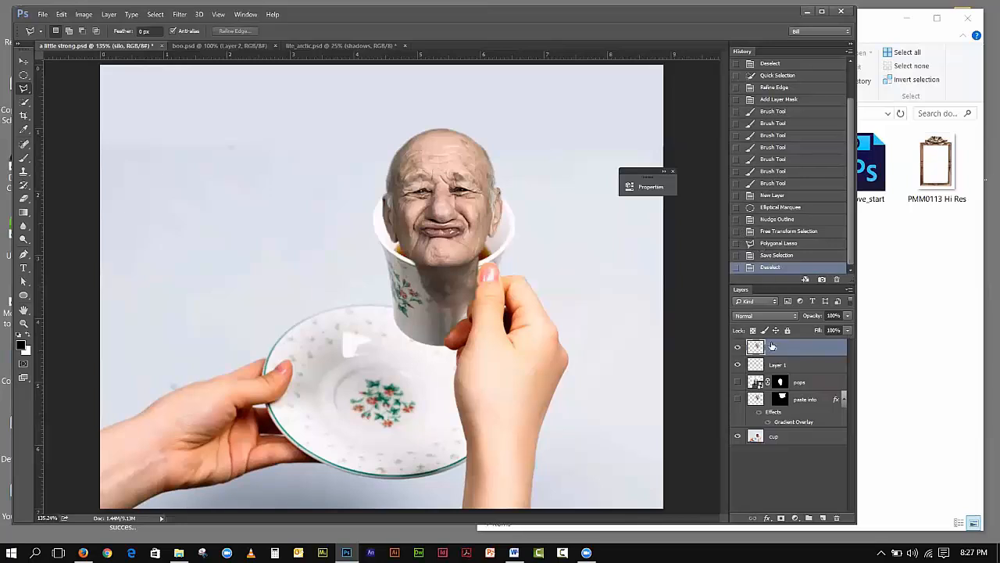
{"action": "left_click", "coordinate": [758, 349], "text": "ctrl"}
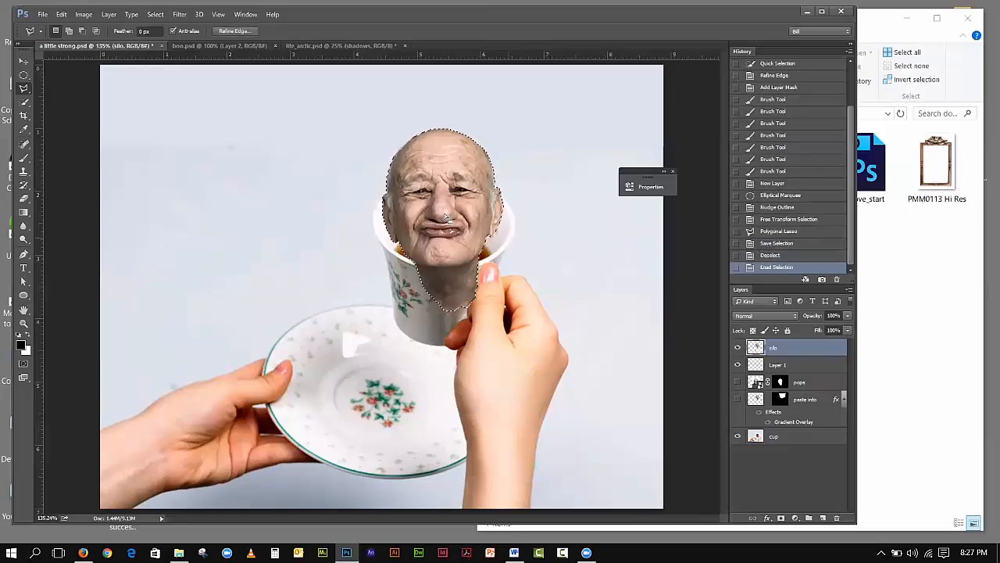
Cut the selected head from the silo layer and delete the emptied silo layer
{"action": "left_click", "coordinate": [61, 15]}
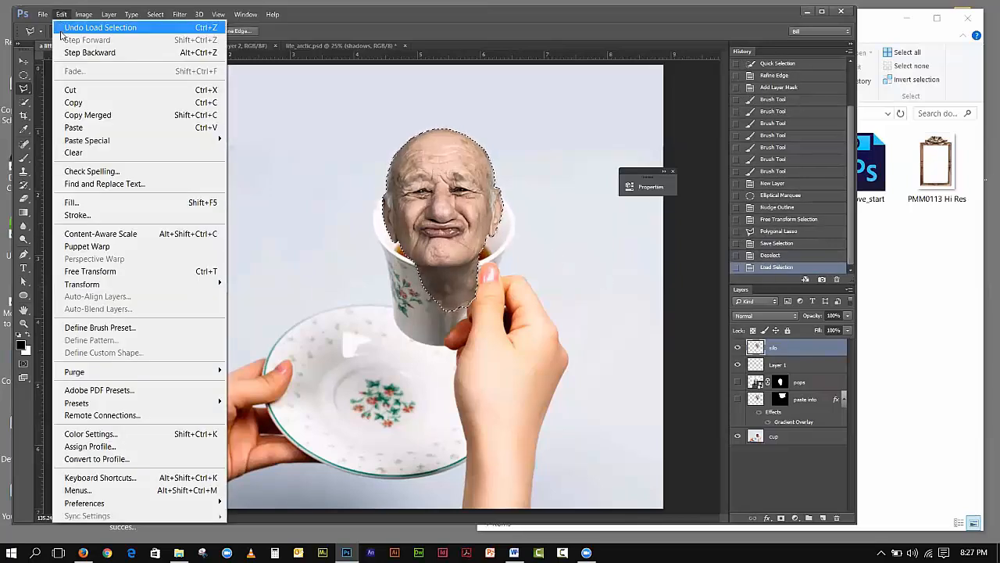
{"action": "left_click", "coordinate": [71, 89]}
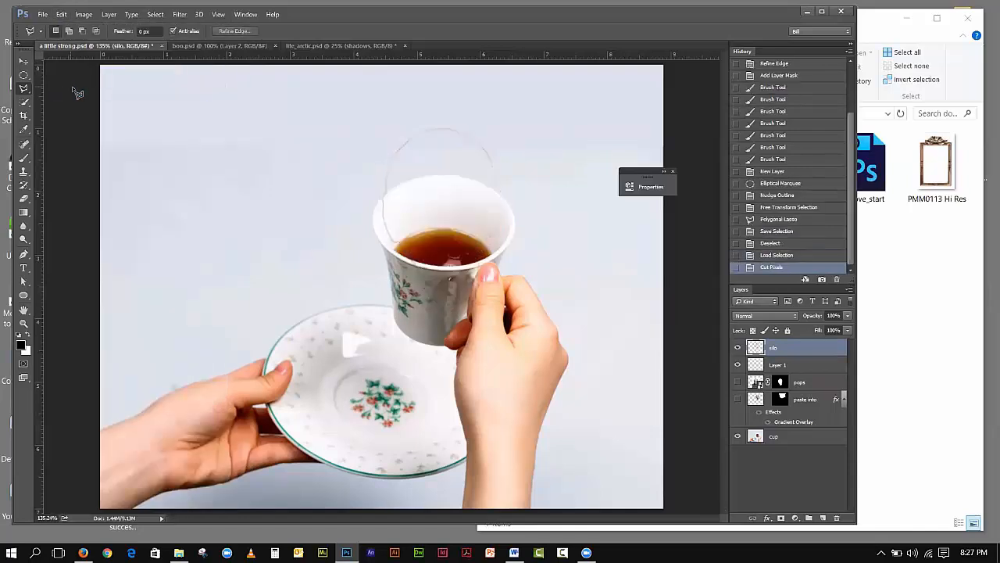
{"action": "left_click_drag", "start_coordinate": [796, 349], "coordinate": [836, 518]}
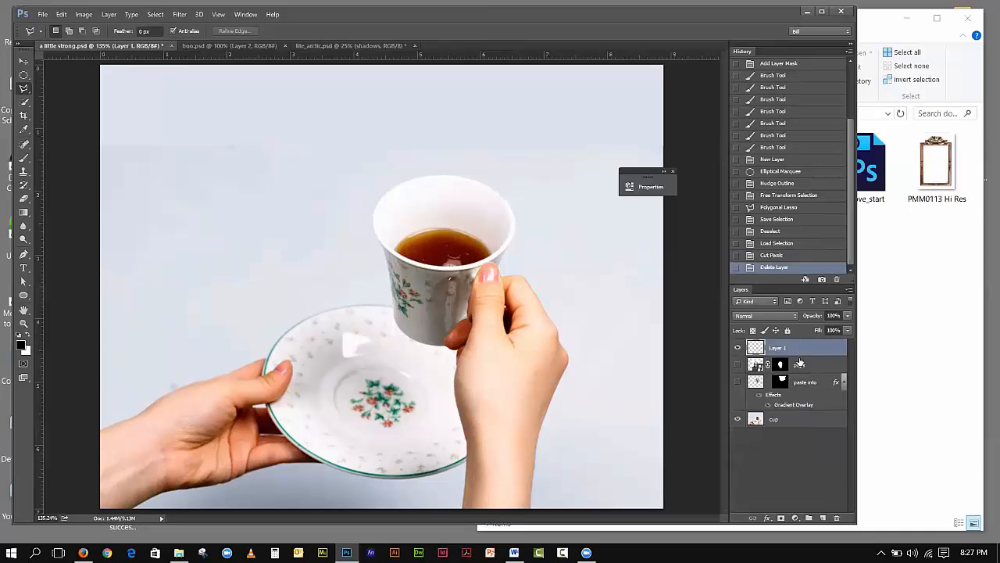
Load the gramps channel of a little strong.psd as a new selection
{"action": "left_click", "coordinate": [738, 348]}
{"action": "left_click", "coordinate": [155, 14]}
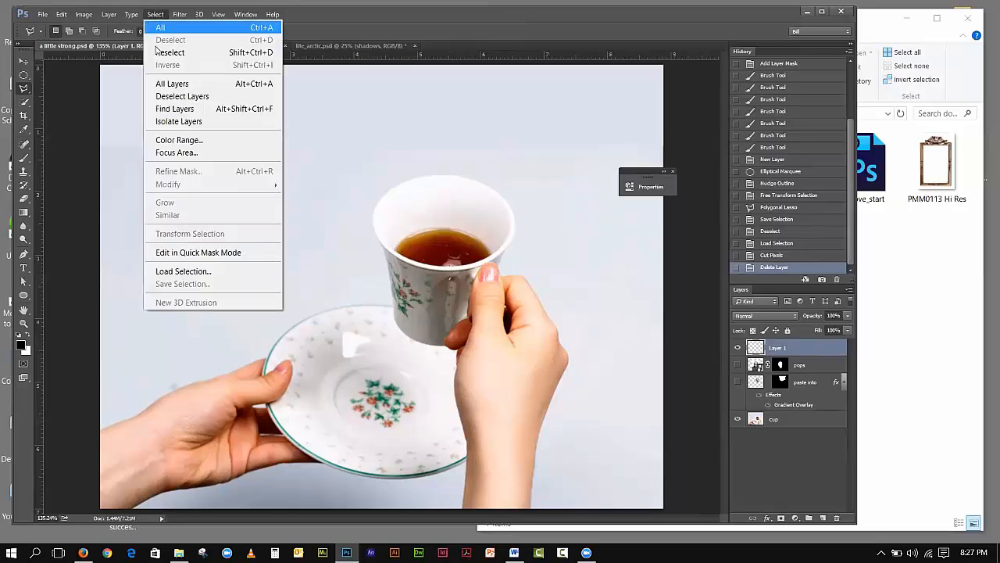
{"action": "left_click", "coordinate": [182, 272]}
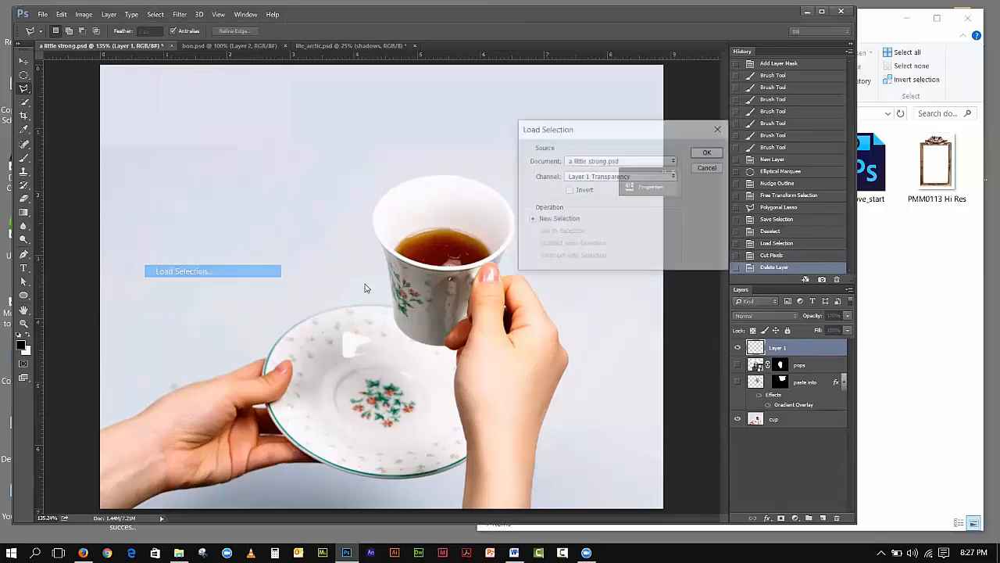
{"action": "left_click", "coordinate": [607, 178]}
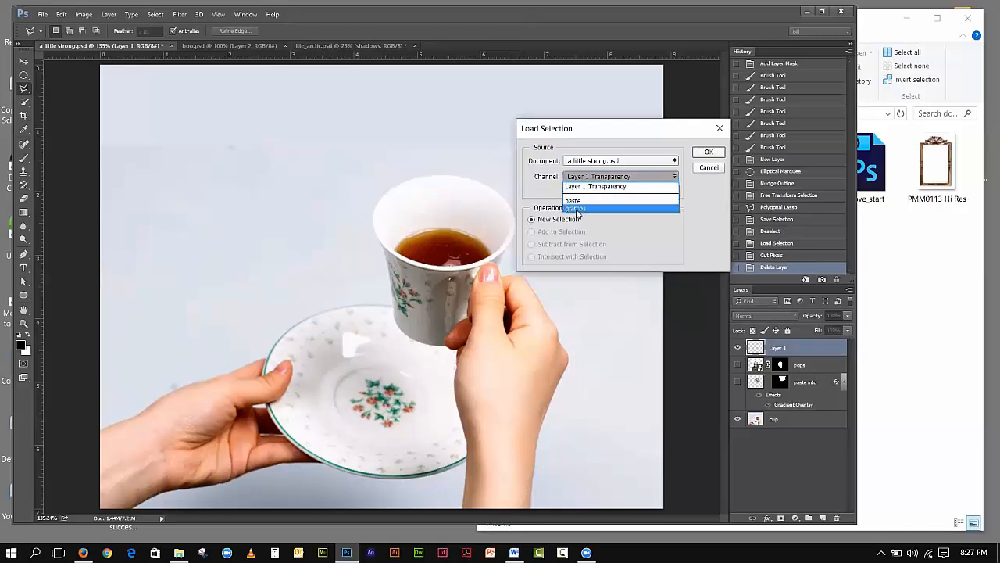
{"action": "left_click", "coordinate": [576, 210]}
{"action": "left_click", "coordinate": [693, 153]}
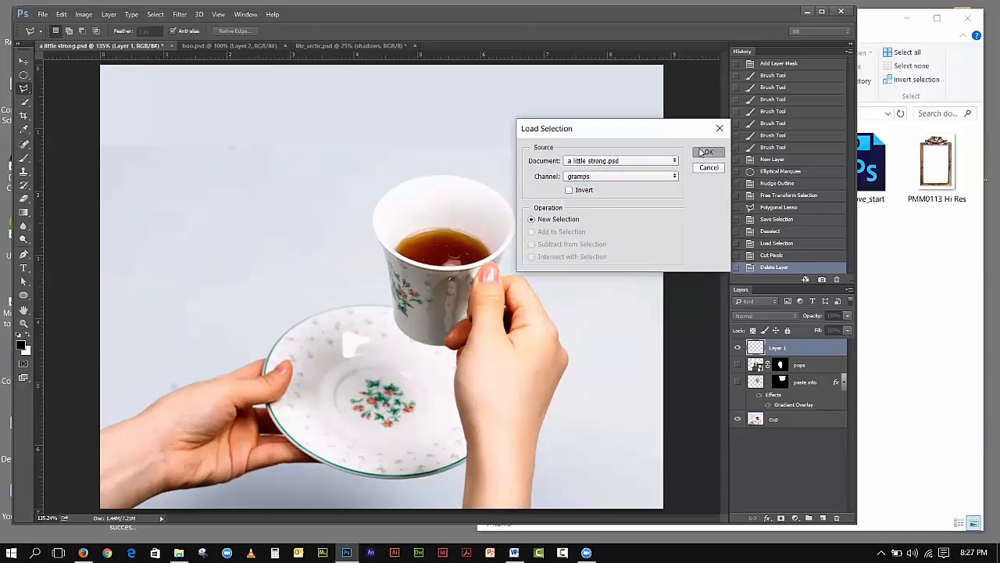
Paste the cut head into the loaded selection and move it down so the neck sits inside the cup
{"action": "left_click", "coordinate": [62, 14]}
{"action": "mouse_move", "coordinate": [119, 146]}
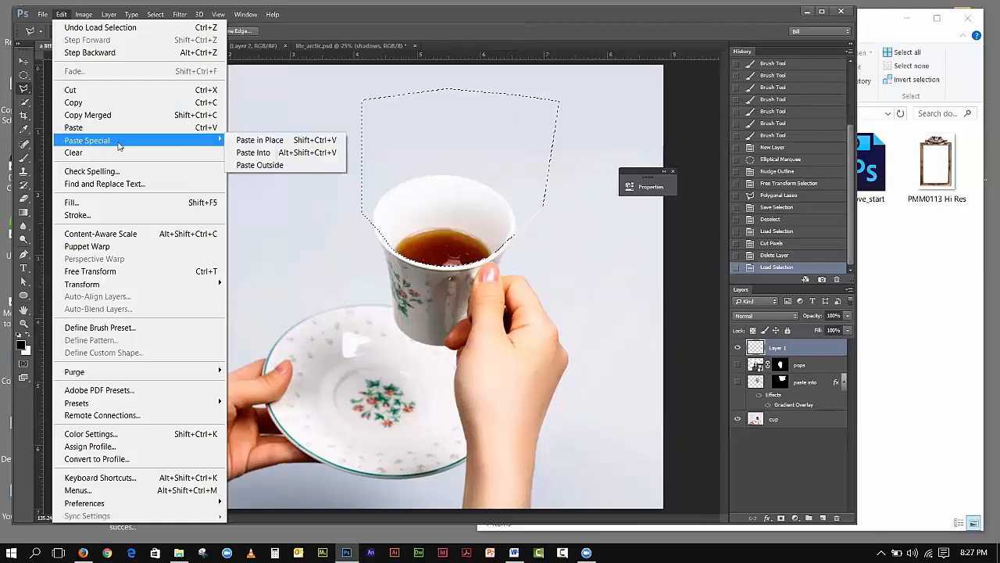
{"action": "left_click", "coordinate": [243, 153]}
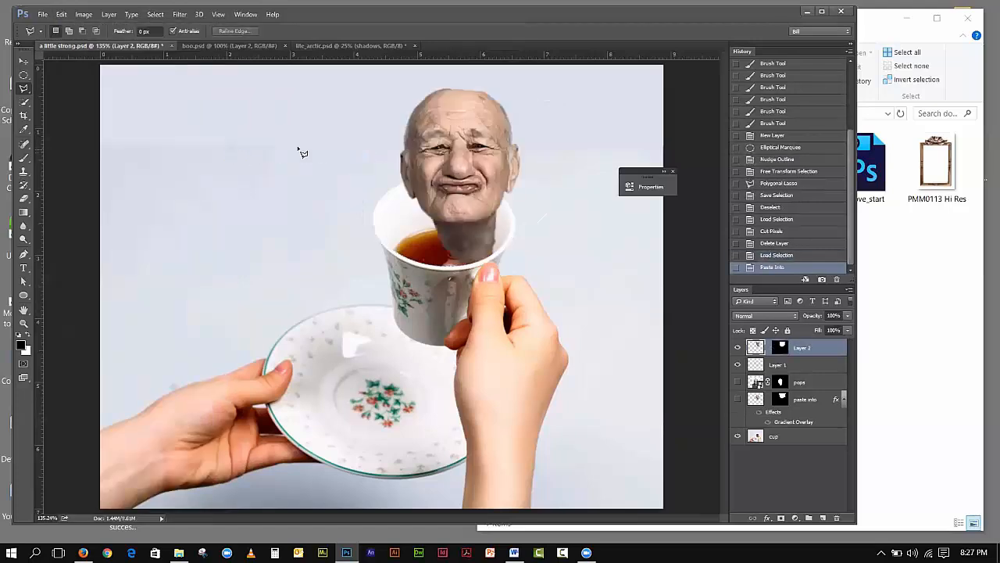
{"action": "left_click", "coordinate": [23, 61]}
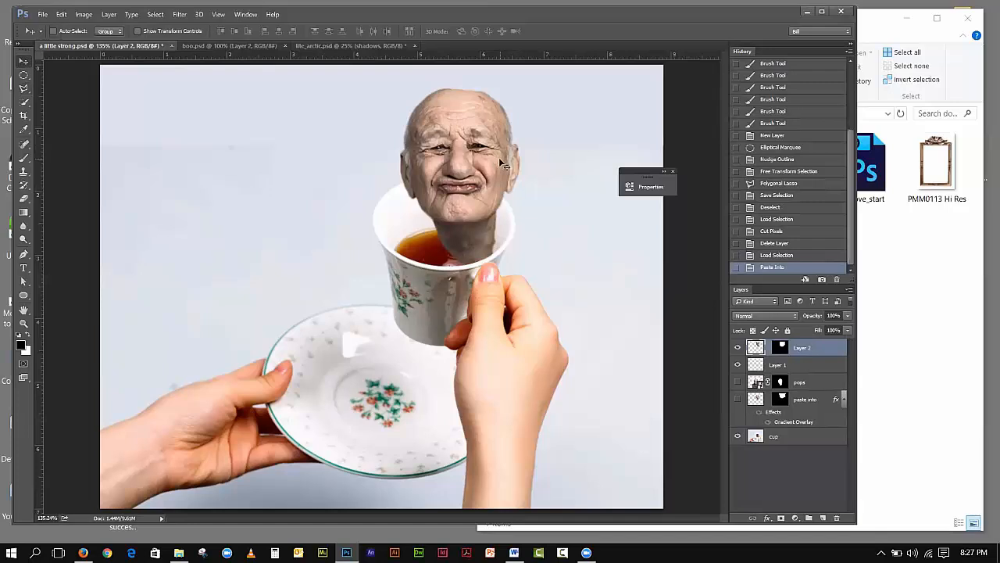
{"action": "left_click_drag", "start_coordinate": [462, 147], "coordinate": [449, 194]}
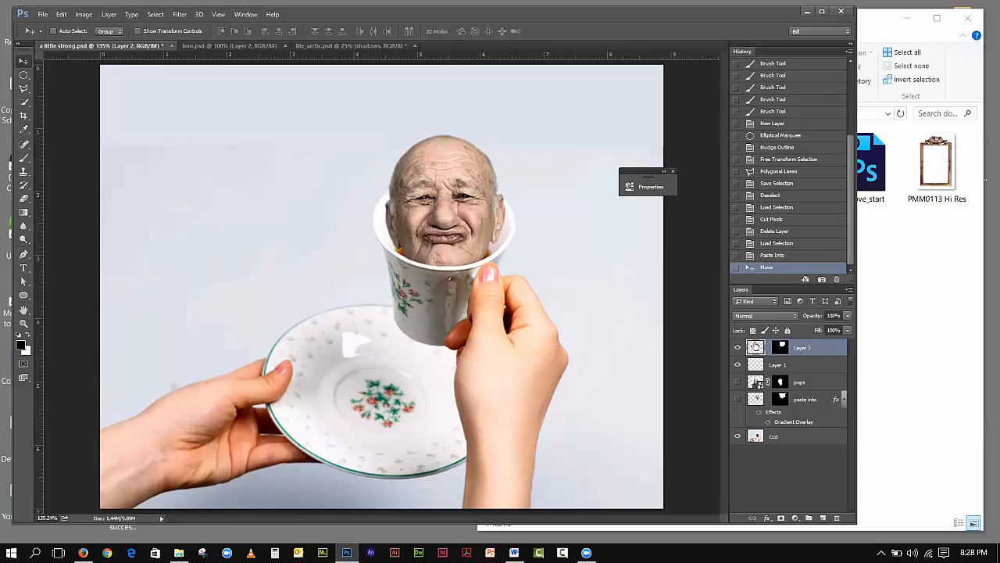
Target the image rather than the mask of the pasted head layer and add a Color Overlay with Multiply blending
{"action": "left_click", "coordinate": [779, 349]}
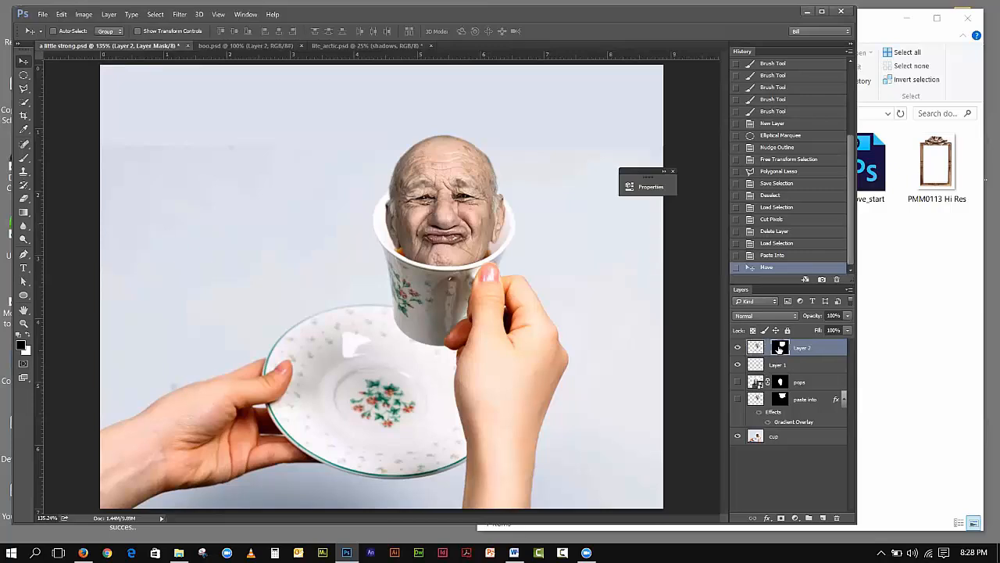
{"action": "left_click", "coordinate": [756, 348]}
{"action": "left_click", "coordinate": [781, 349]}
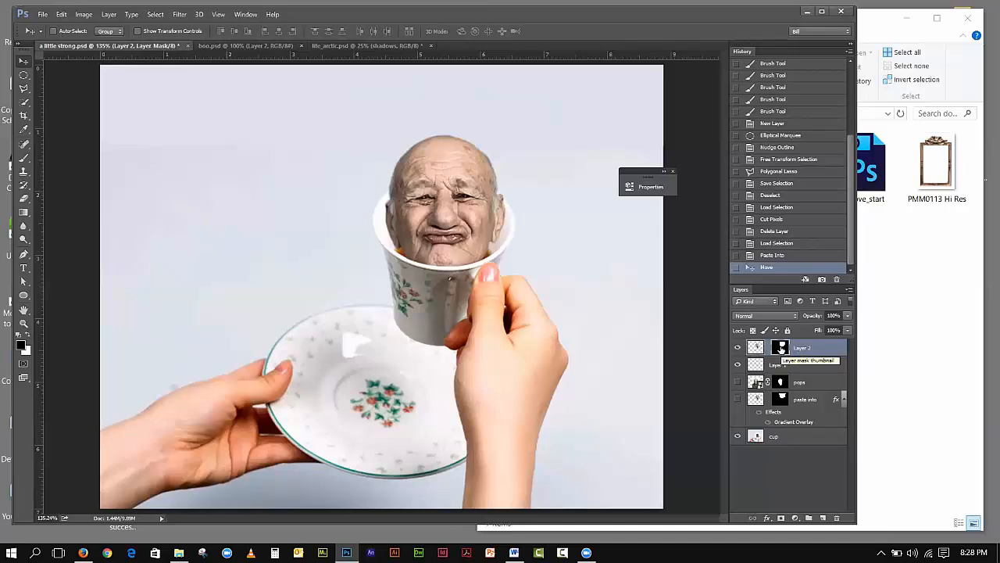
{"action": "left_click", "coordinate": [755, 349]}
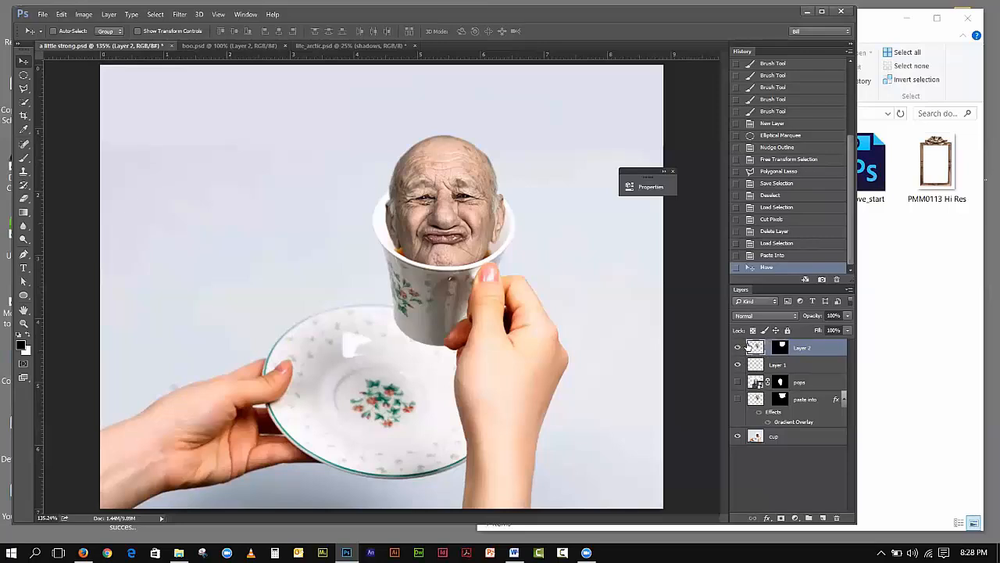
{"action": "left_click", "coordinate": [768, 518]}
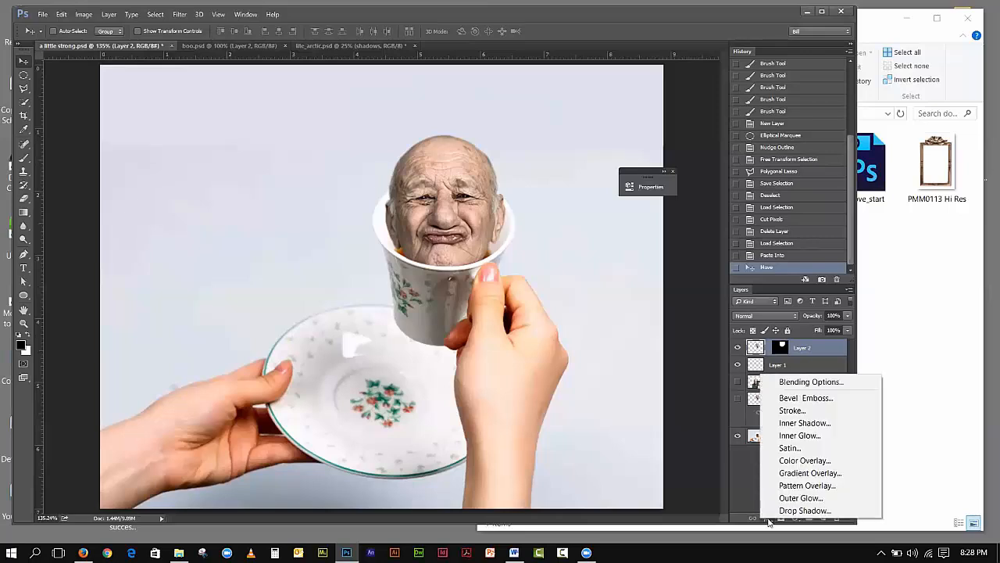
{"action": "left_click", "coordinate": [806, 460]}
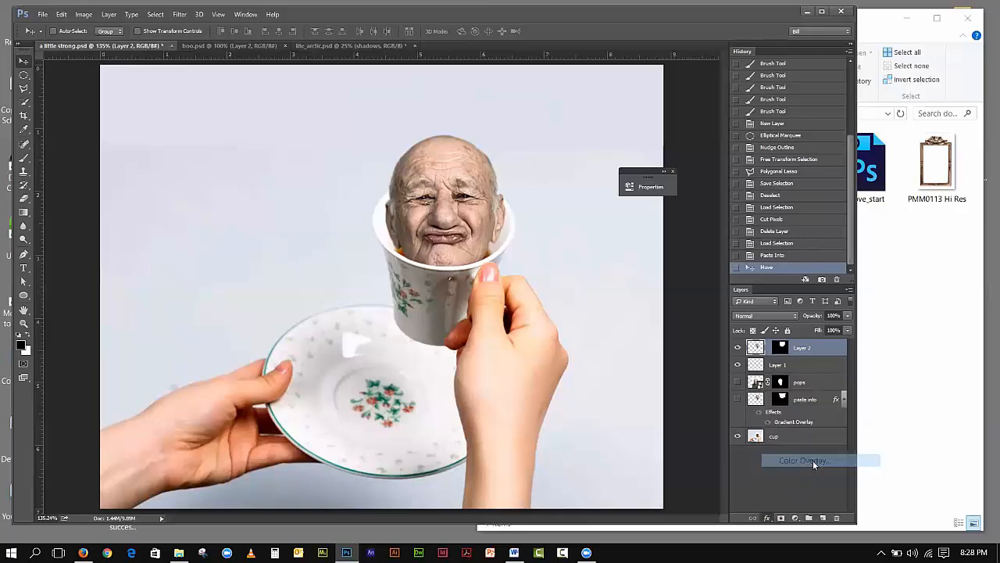
{"action": "left_click_drag", "start_coordinate": [520, 128], "coordinate": [685, 180]}
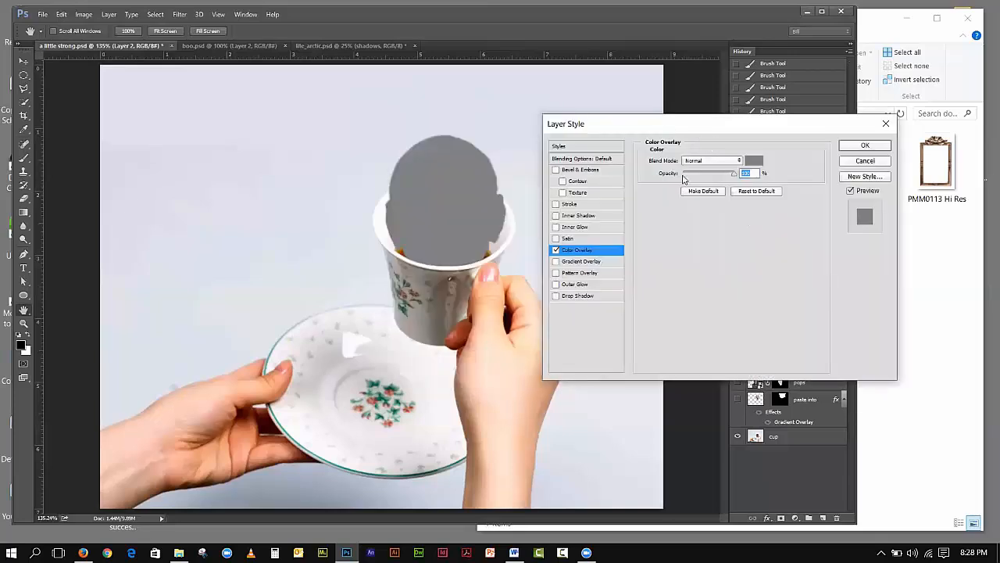
{"action": "left_click", "coordinate": [727, 209]}
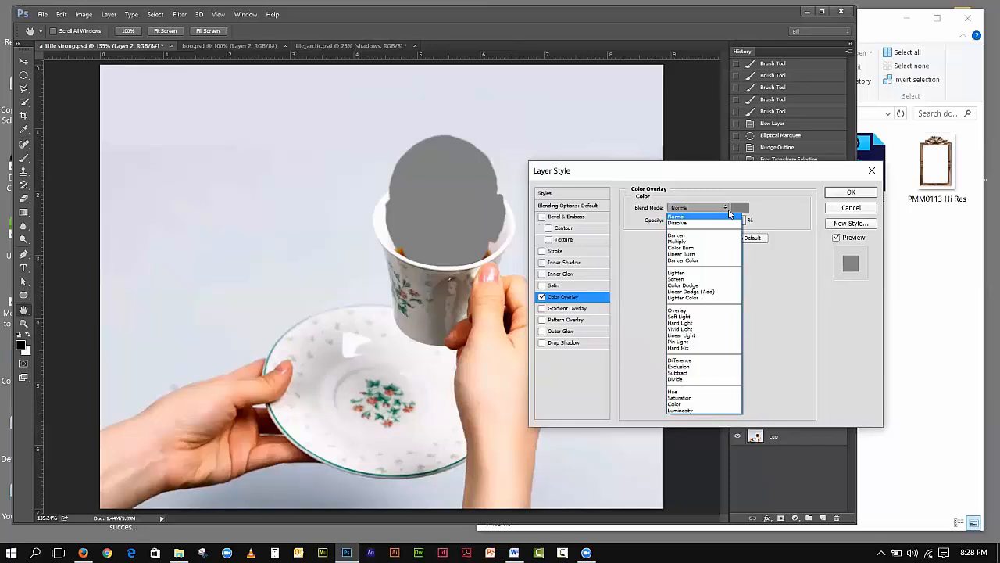
{"action": "left_click", "coordinate": [694, 243]}
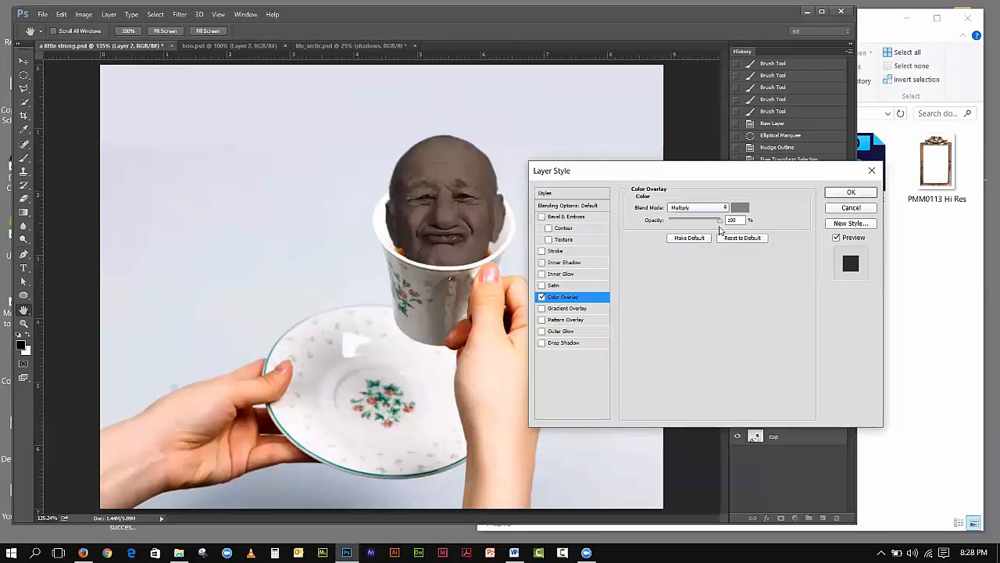
Set the overlay color to brown 8b694e by sampling the tea's edge beside the head and darkening the sample
{"action": "left_click", "coordinate": [738, 208]}
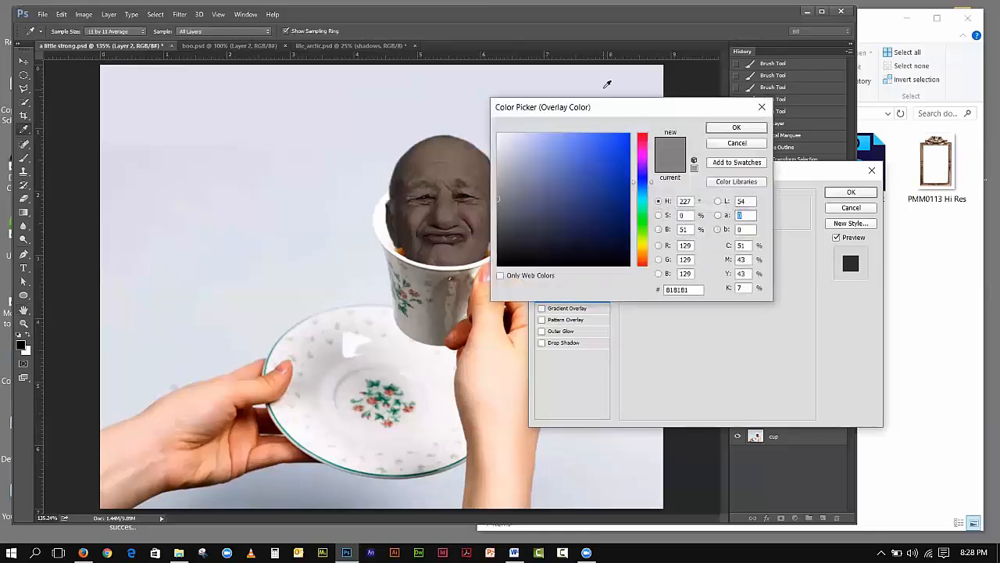
{"action": "left_click_drag", "start_coordinate": [568, 111], "coordinate": [695, 124]}
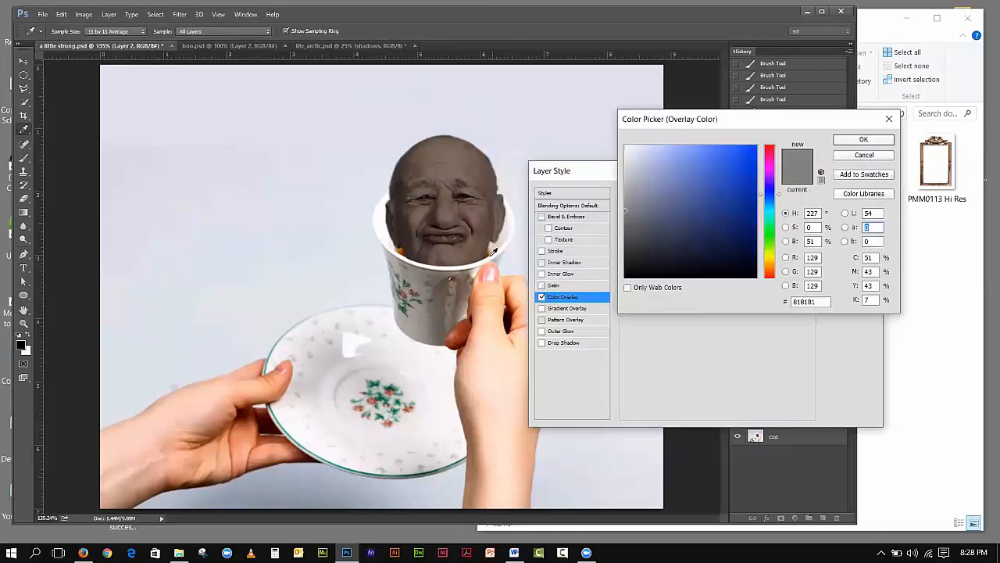
{"action": "left_click", "coordinate": [490, 249]}
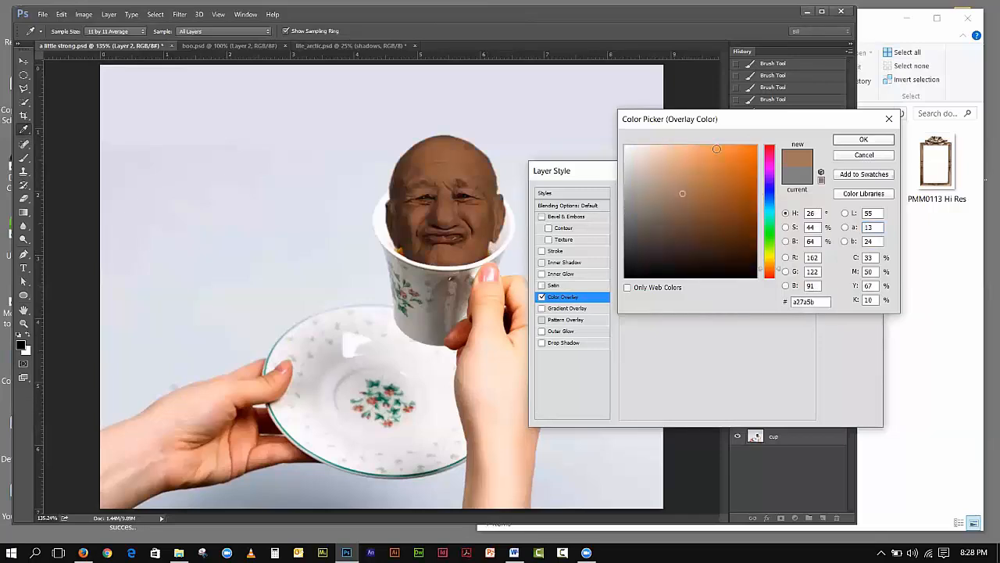
{"action": "left_click_drag", "start_coordinate": [763, 125], "coordinate": [716, 131]}
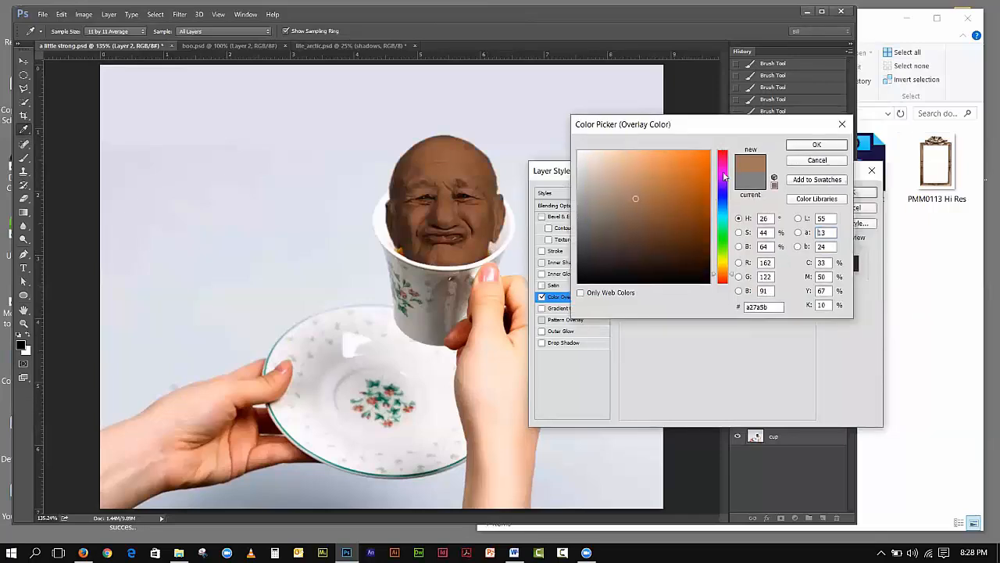
{"action": "left_click", "coordinate": [635, 206]}
{"action": "left_click", "coordinate": [635, 210]}
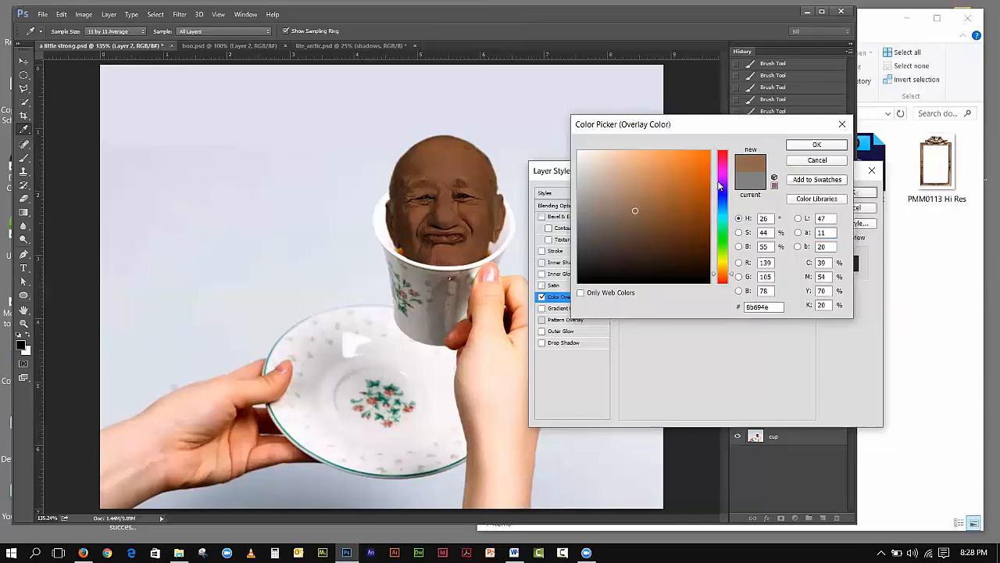
{"action": "left_click", "coordinate": [813, 145]}
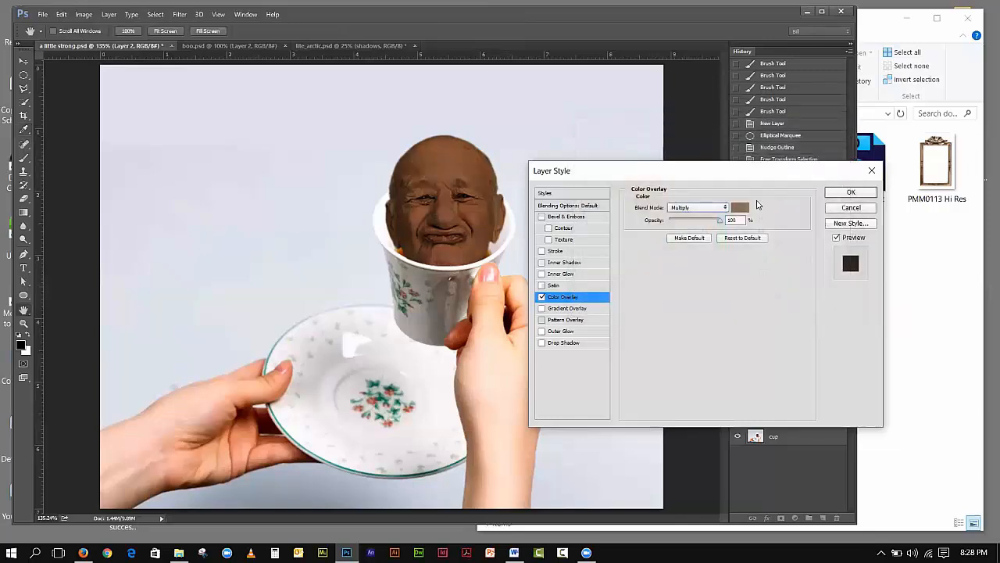
Try the Color and Hue blend modes for the head's Color Overlay
{"action": "left_click", "coordinate": [725, 209]}
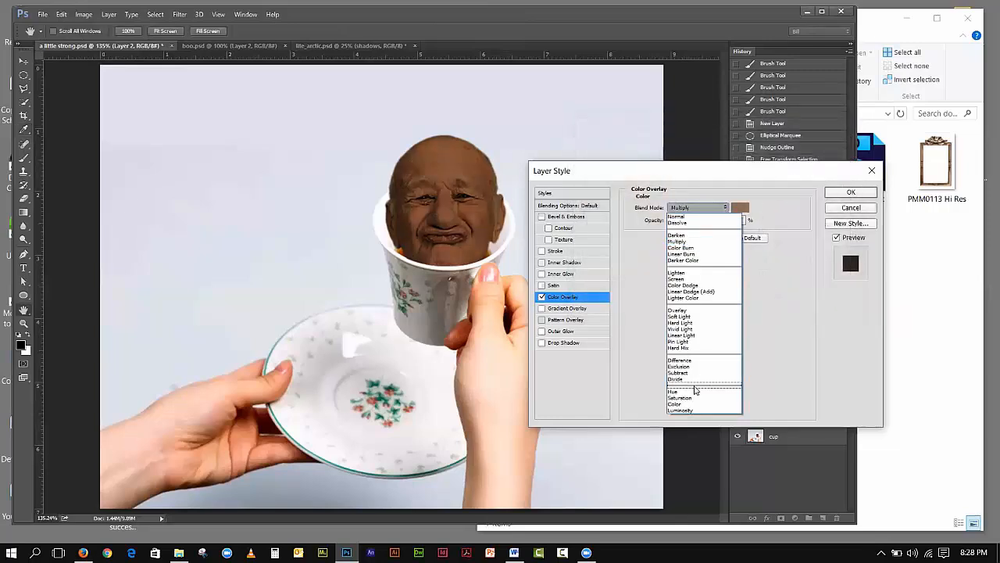
{"action": "left_click", "coordinate": [684, 404]}
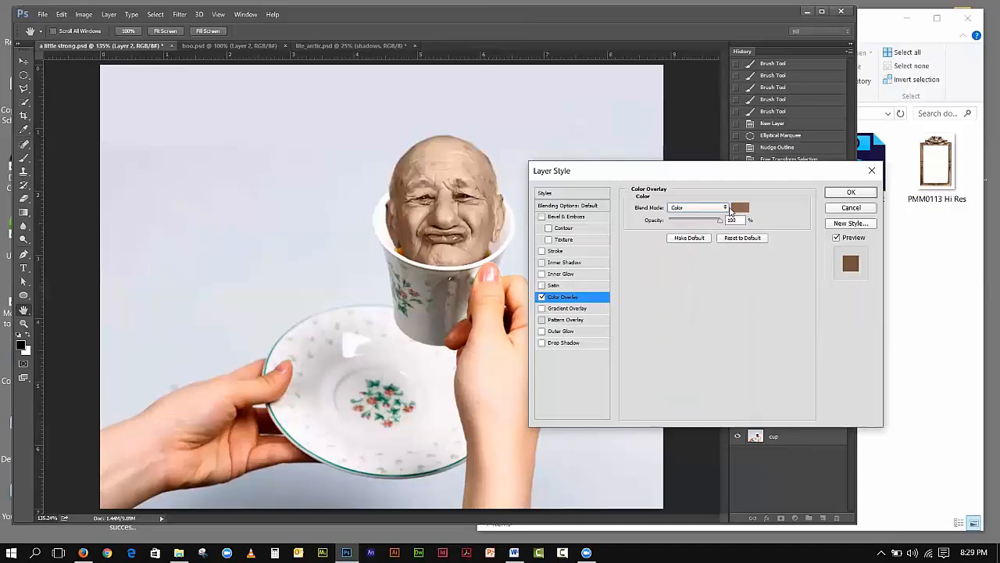
{"action": "left_click", "coordinate": [728, 209]}
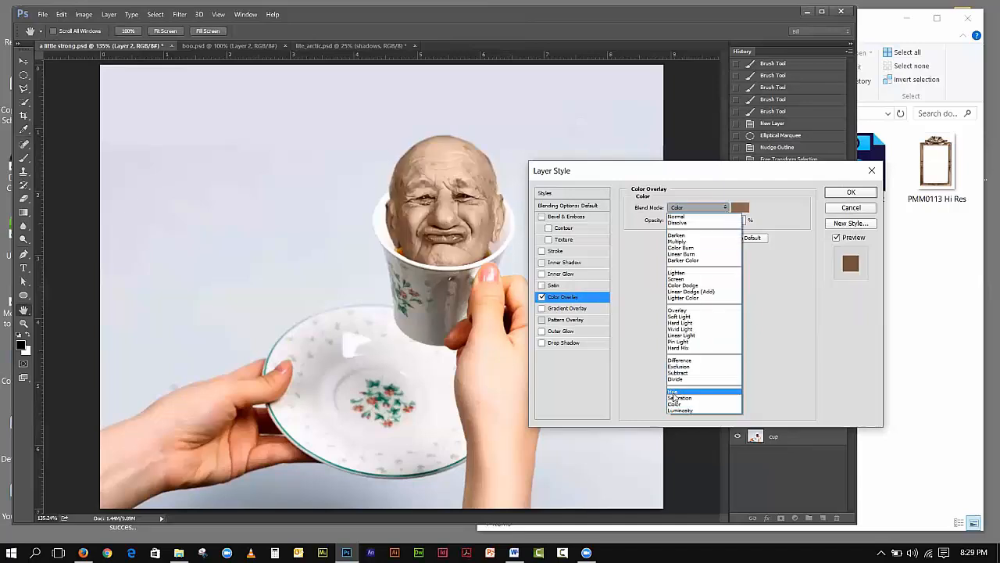
{"action": "left_click", "coordinate": [674, 392]}
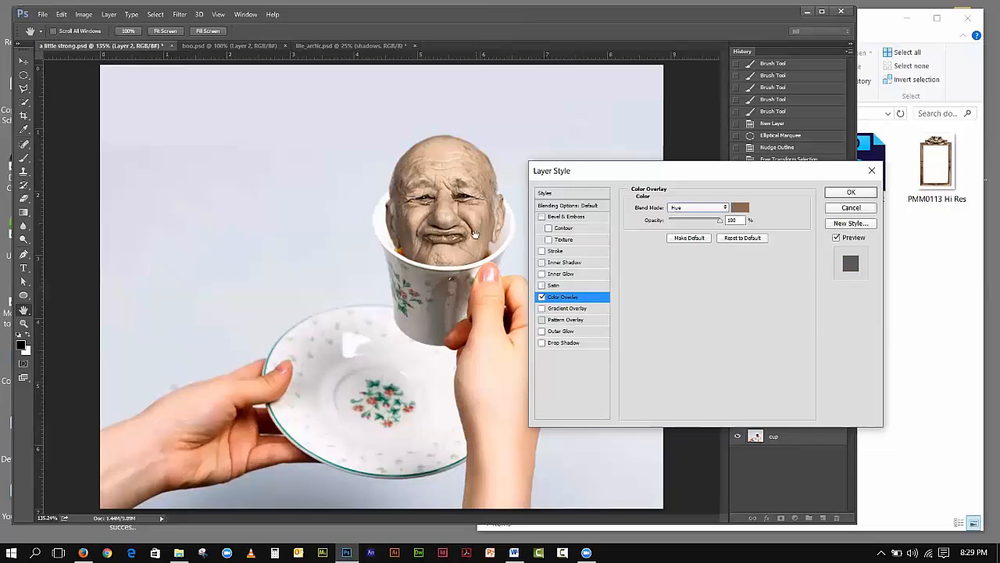
Set the blend mode of the head's Color Overlay to Overlay
{"action": "left_click", "coordinate": [725, 208]}
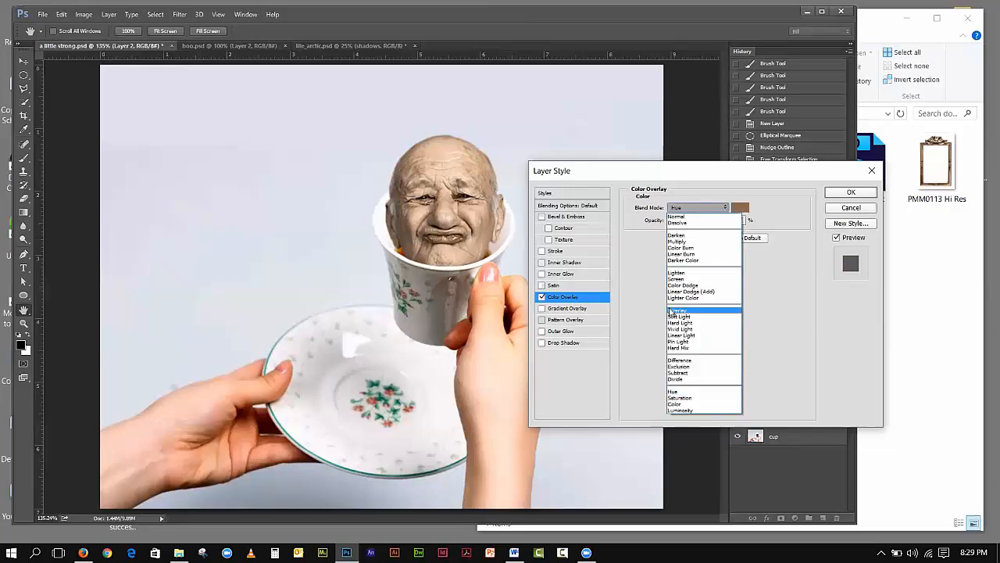
{"action": "left_click", "coordinate": [670, 313]}
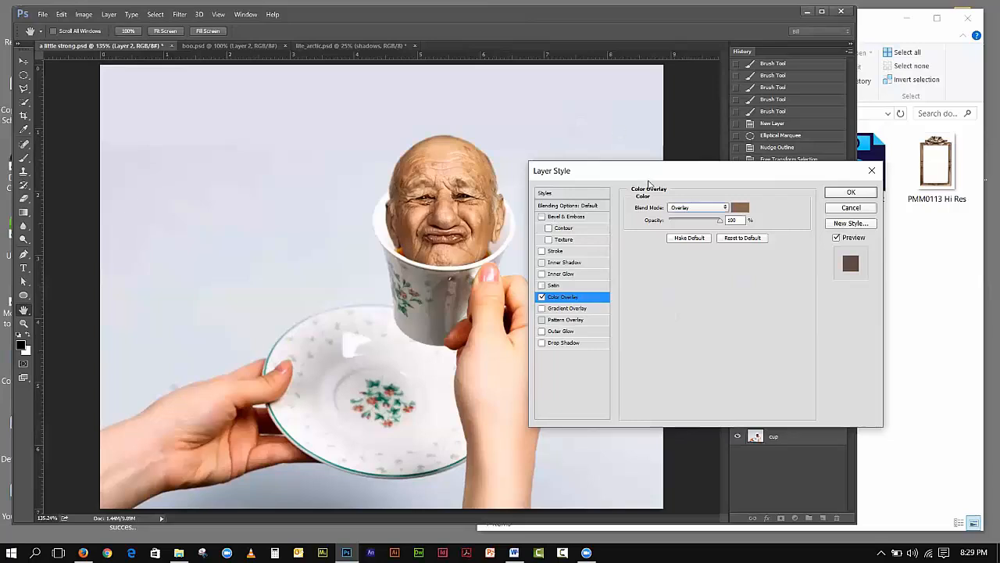
{"action": "left_click_drag", "start_coordinate": [647, 176], "coordinate": [599, 123]}
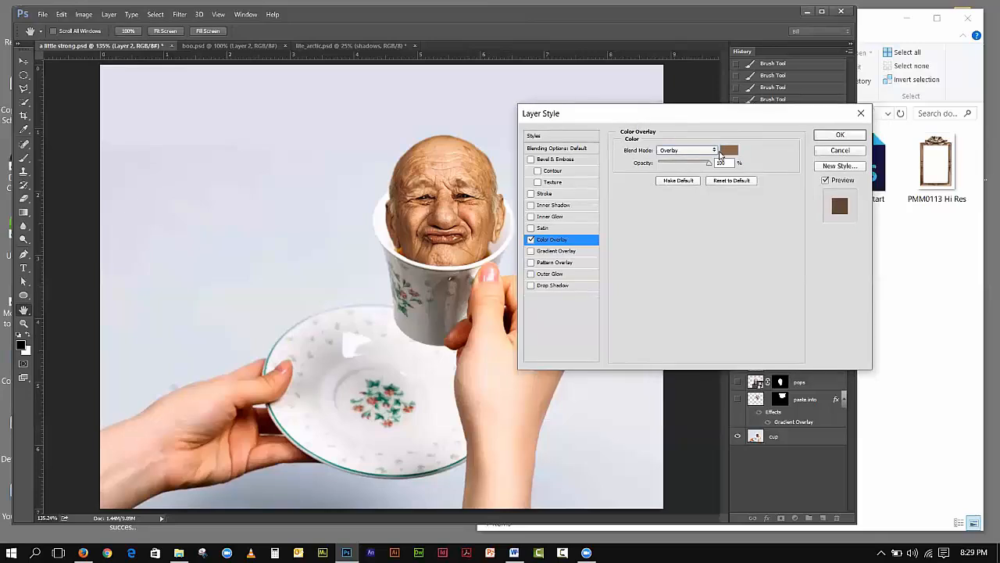
{"action": "left_click", "coordinate": [712, 150]}
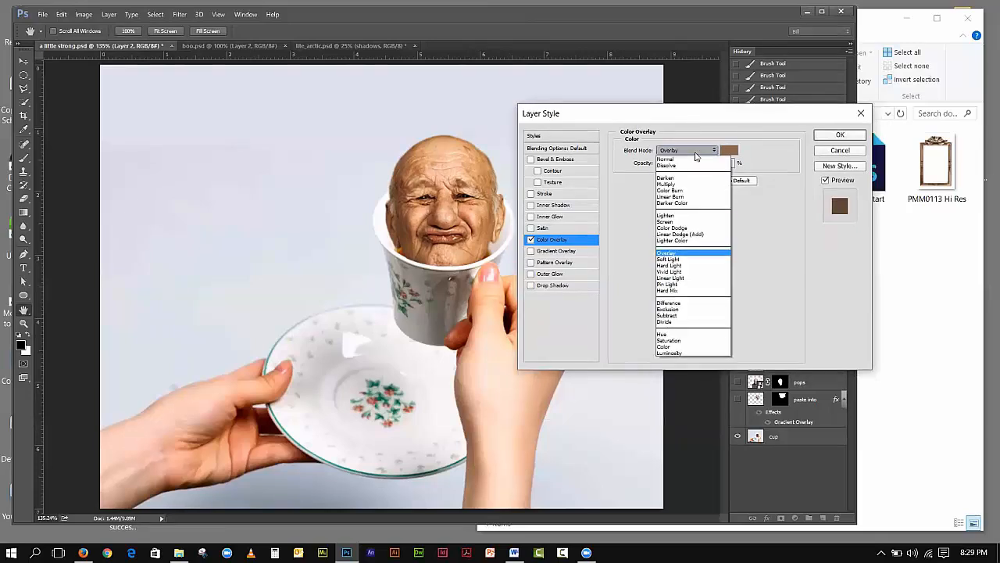
{"action": "left_click", "coordinate": [661, 119]}
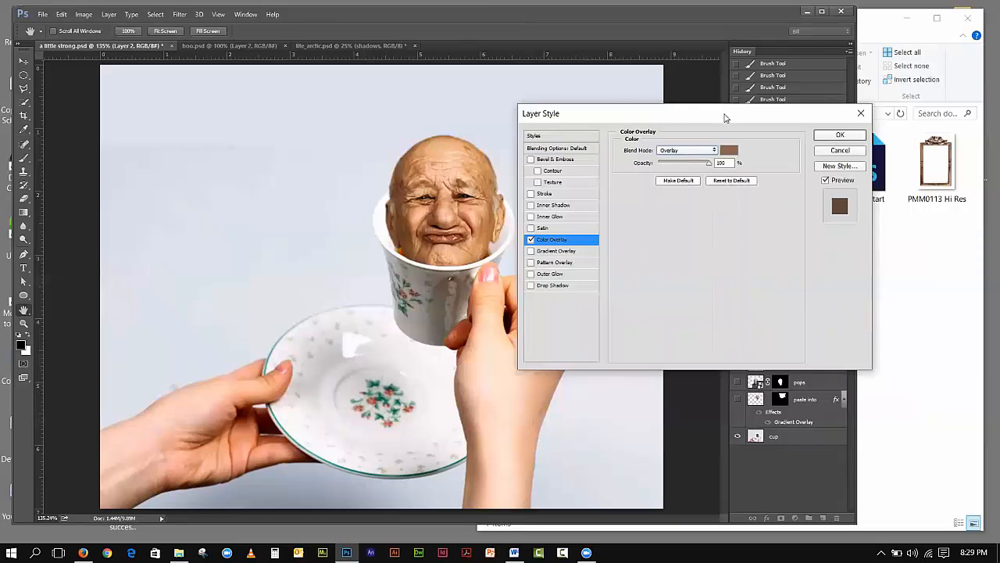
{"action": "left_click", "coordinate": [829, 139]}
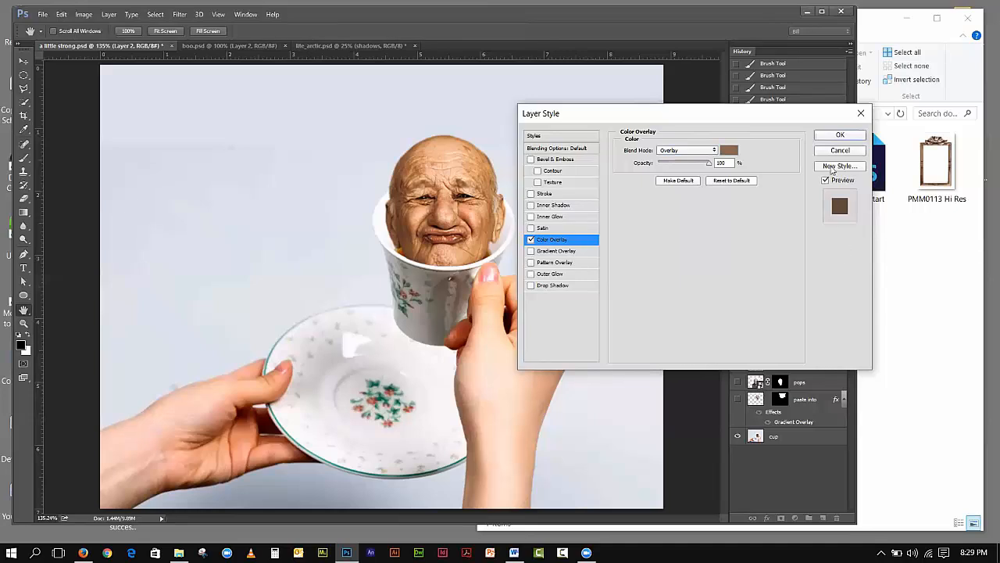
Apply the head's Color Overlay, reopen its settings, and reposition the Layer Style dialog clear of the head
{"action": "left_click", "coordinate": [830, 136]}
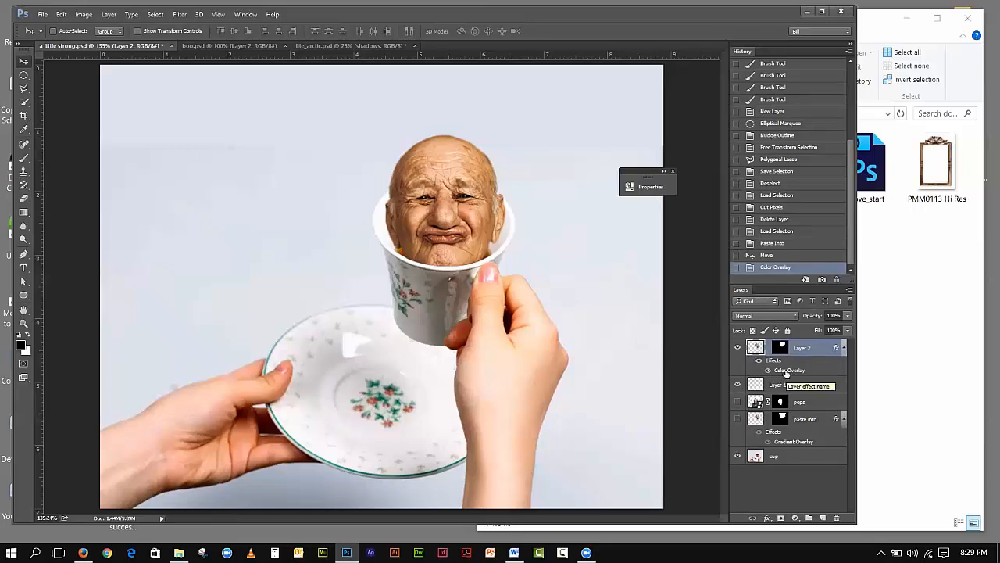
{"action": "double_click", "coordinate": [787, 372]}
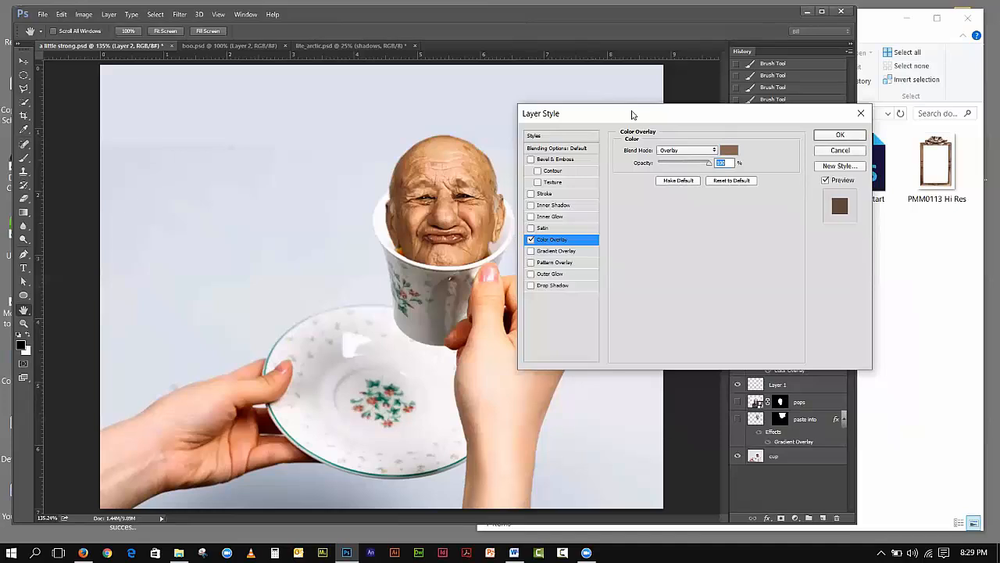
{"action": "left_click_drag", "start_coordinate": [633, 115], "coordinate": [693, 211]}
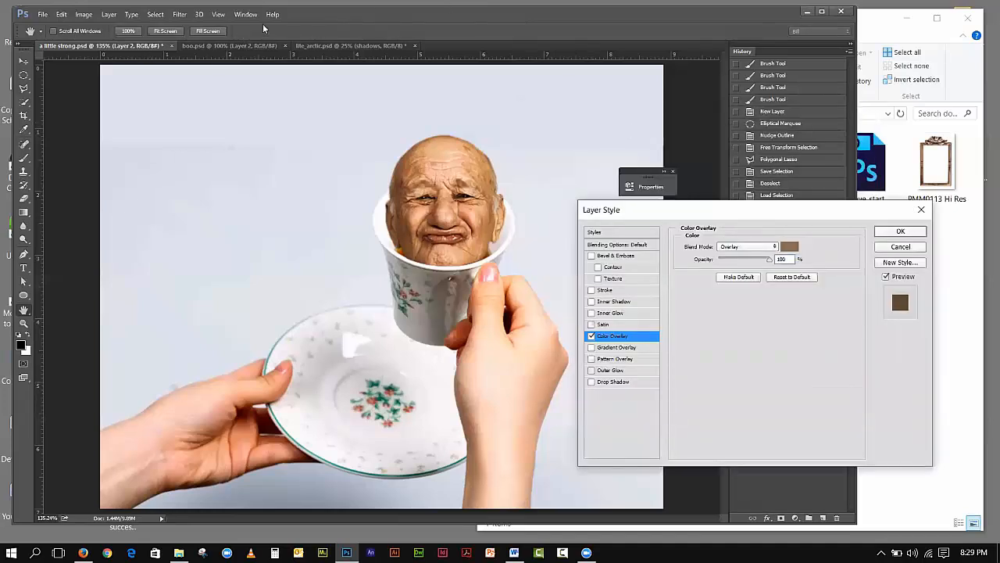
{"action": "left_click", "coordinate": [755, 207]}
{"action": "left_click_drag", "start_coordinate": [755, 207], "coordinate": [706, 106]}
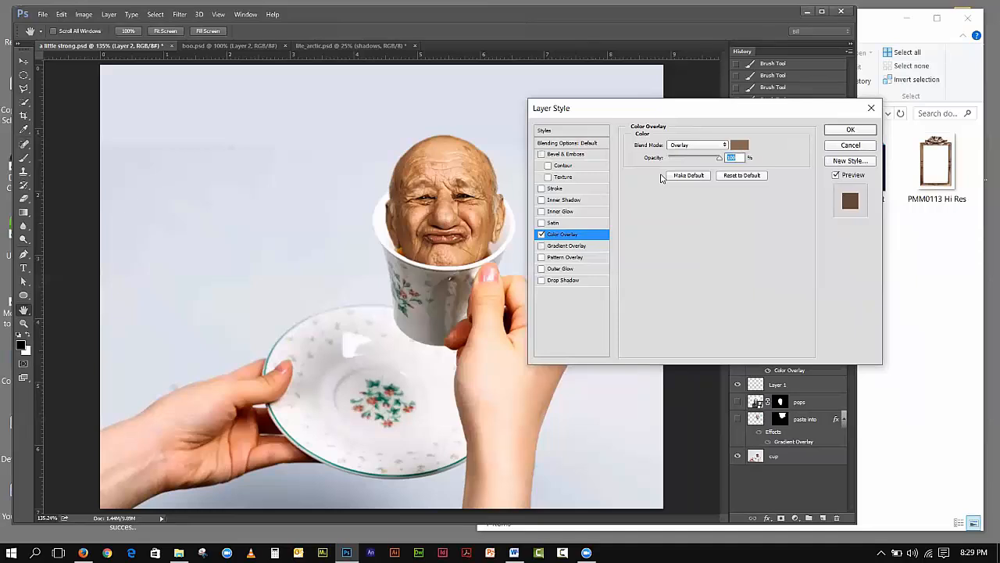
{"action": "left_click_drag", "start_coordinate": [648, 114], "coordinate": [686, 116]}
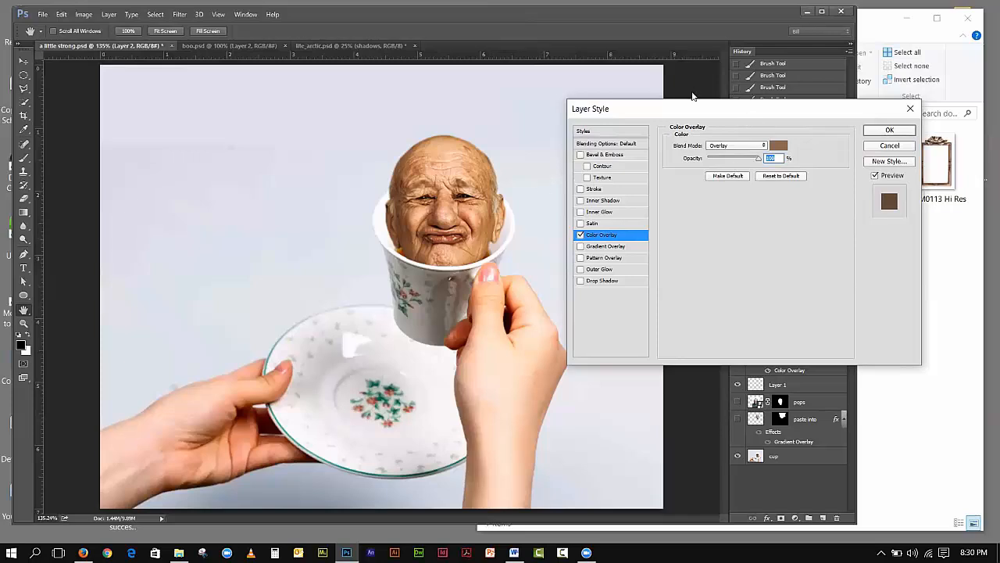
{"action": "left_click_drag", "start_coordinate": [746, 118], "coordinate": [693, 90]}
Set the overlay color to brown 995e34 by sampling the shaded area at the lower edge of the head
{"action": "left_click", "coordinate": [719, 118]}
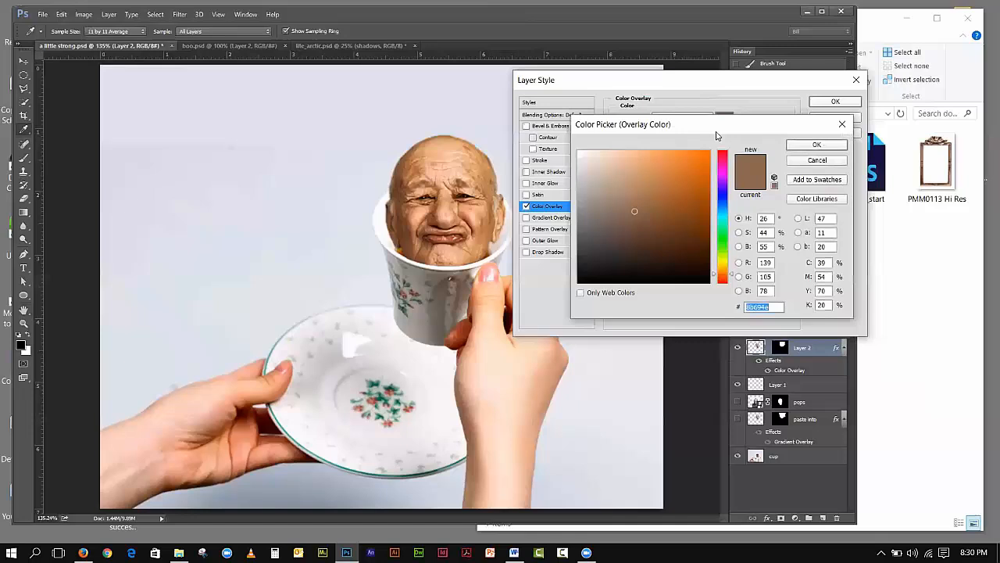
{"action": "left_click", "coordinate": [489, 252]}
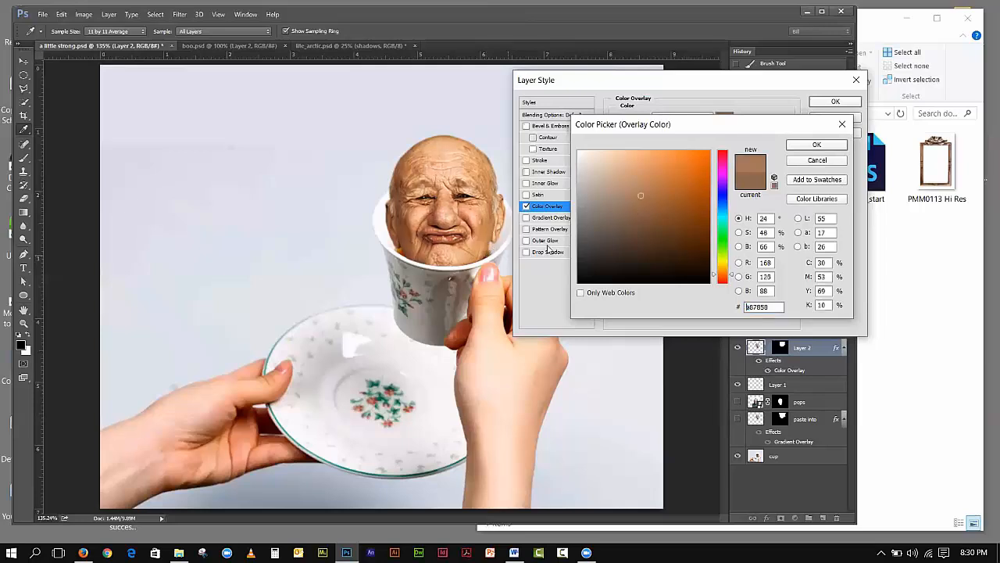
{"action": "left_click", "coordinate": [406, 247]}
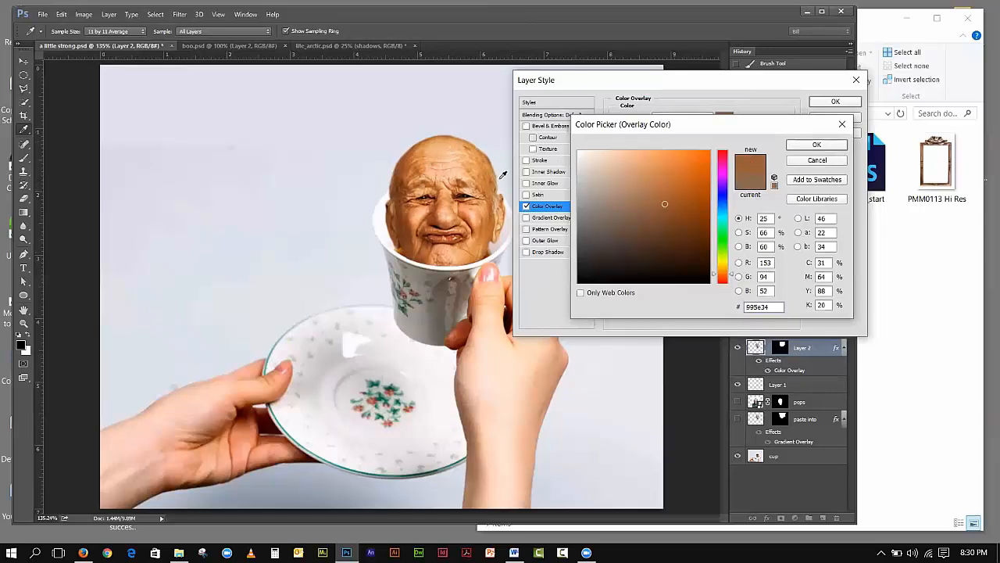
{"action": "left_click", "coordinate": [837, 149]}
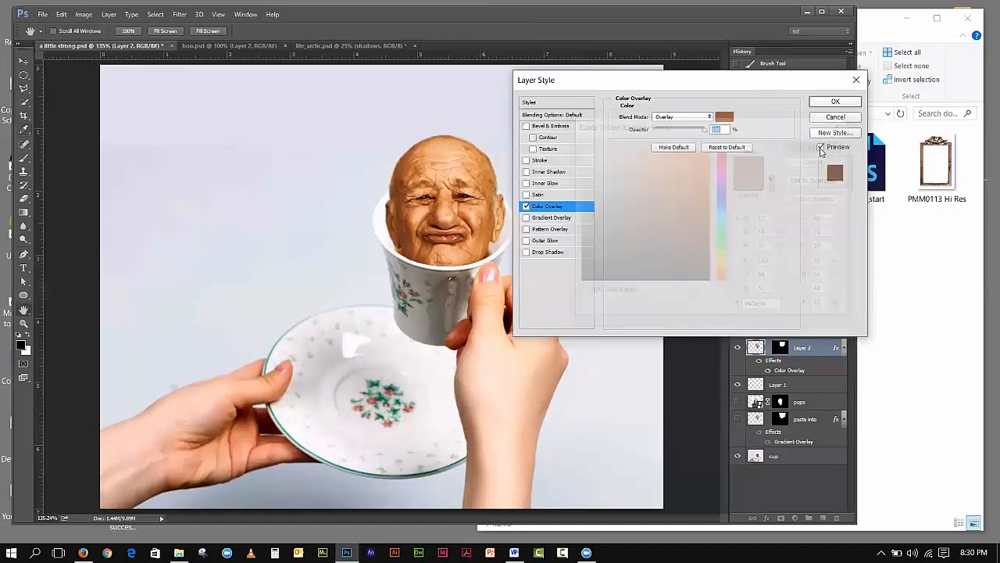
Try Soft Light, Vivid Light, Lighten, Color Burn and Multiply blending for the head's Color Overlay, and return to Overlay
{"action": "left_click", "coordinate": [700, 118]}
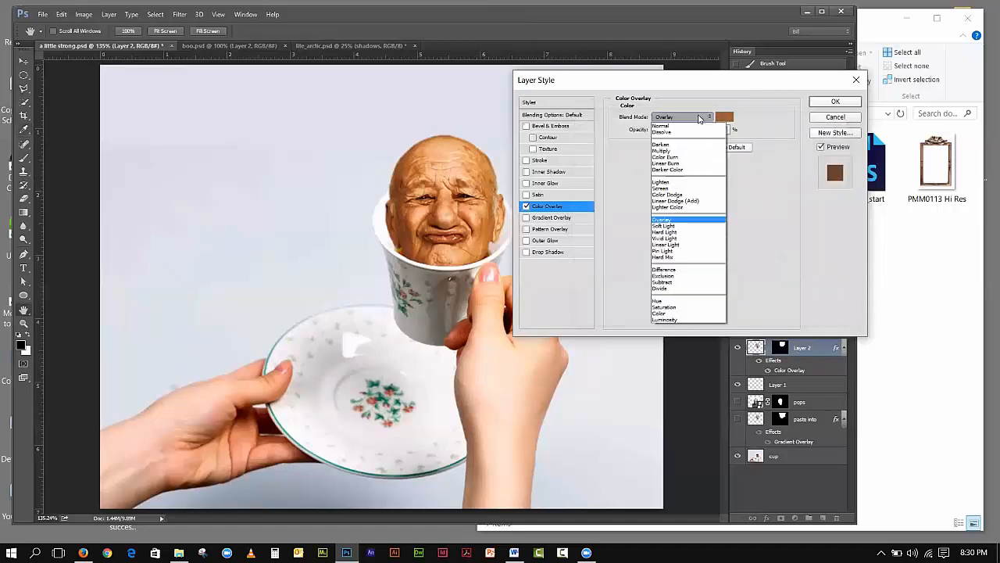
{"action": "left_click", "coordinate": [663, 226]}
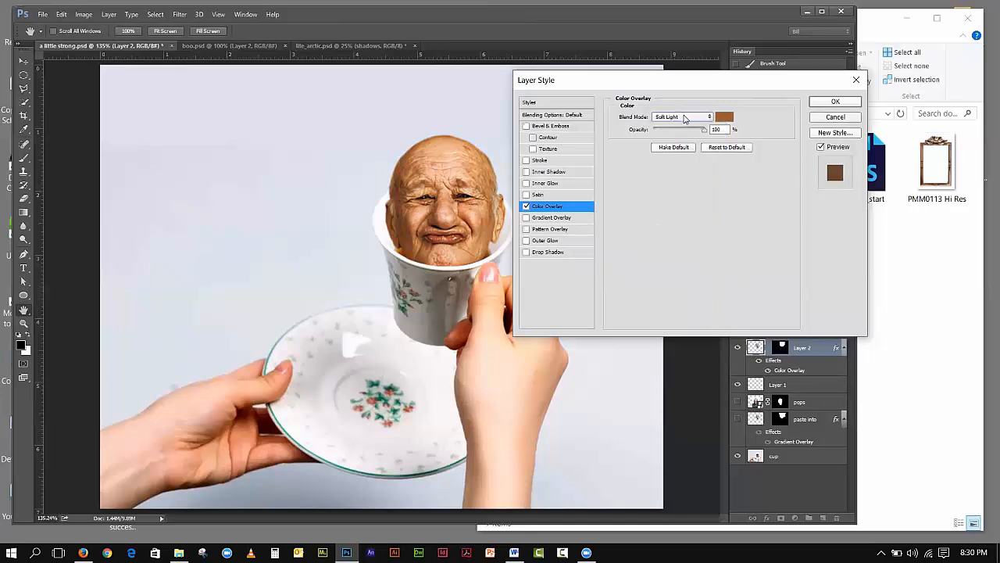
{"action": "left_click", "coordinate": [687, 117]}
{"action": "left_click", "coordinate": [651, 232]}
{"action": "left_click", "coordinate": [677, 119]}
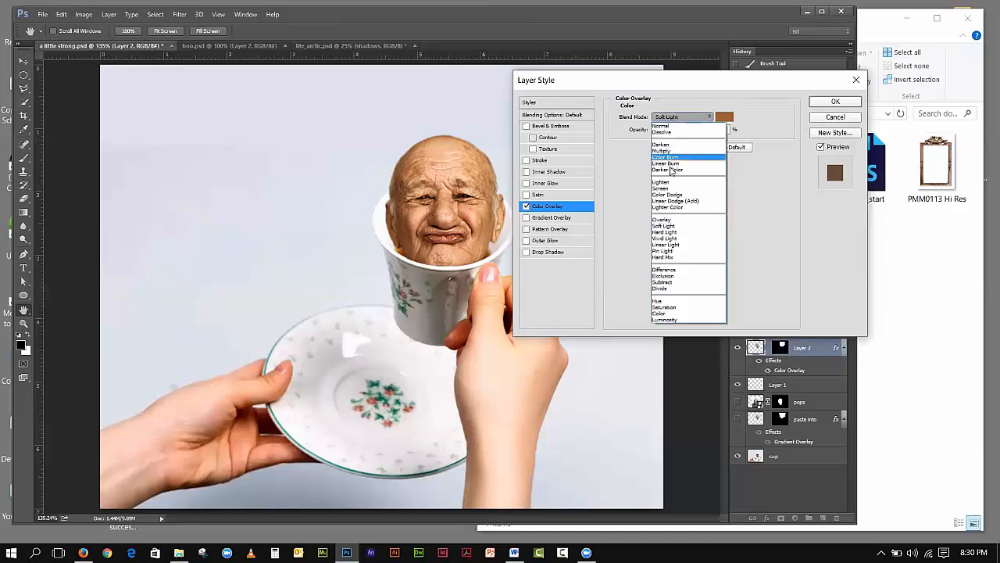
{"action": "left_click", "coordinate": [674, 239]}
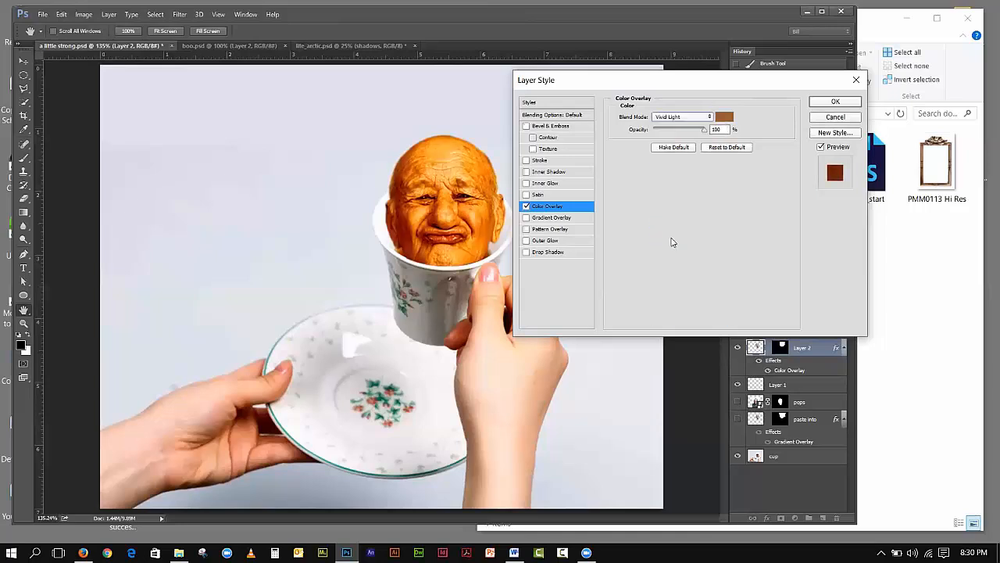
{"action": "left_click", "coordinate": [691, 119]}
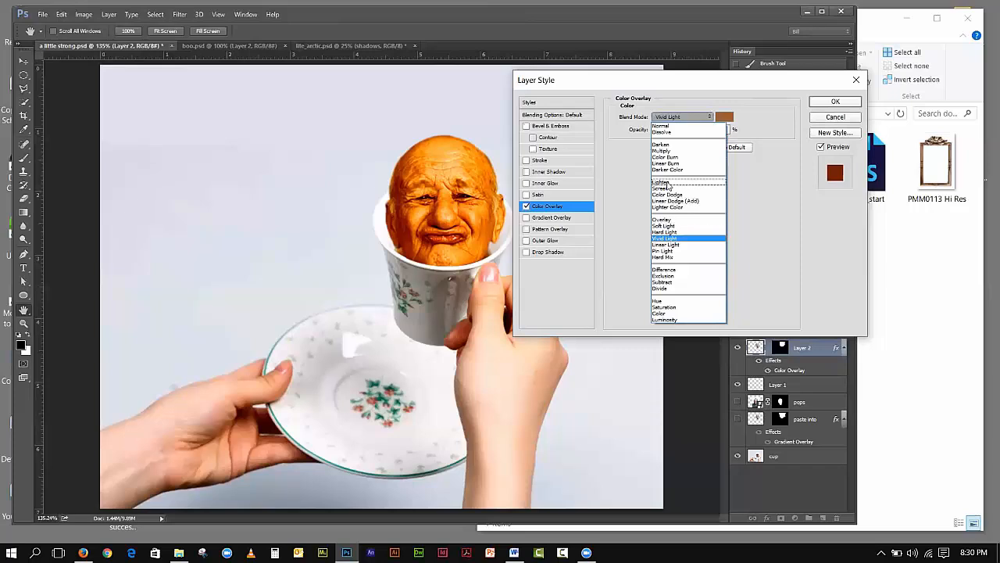
{"action": "left_click", "coordinate": [669, 184]}
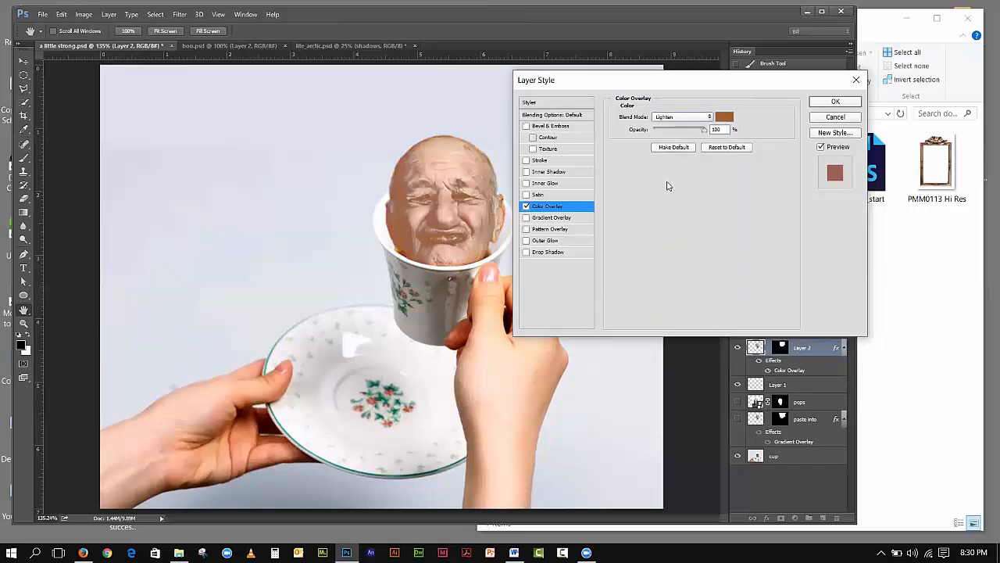
{"action": "left_click", "coordinate": [683, 119]}
{"action": "left_click", "coordinate": [664, 157]}
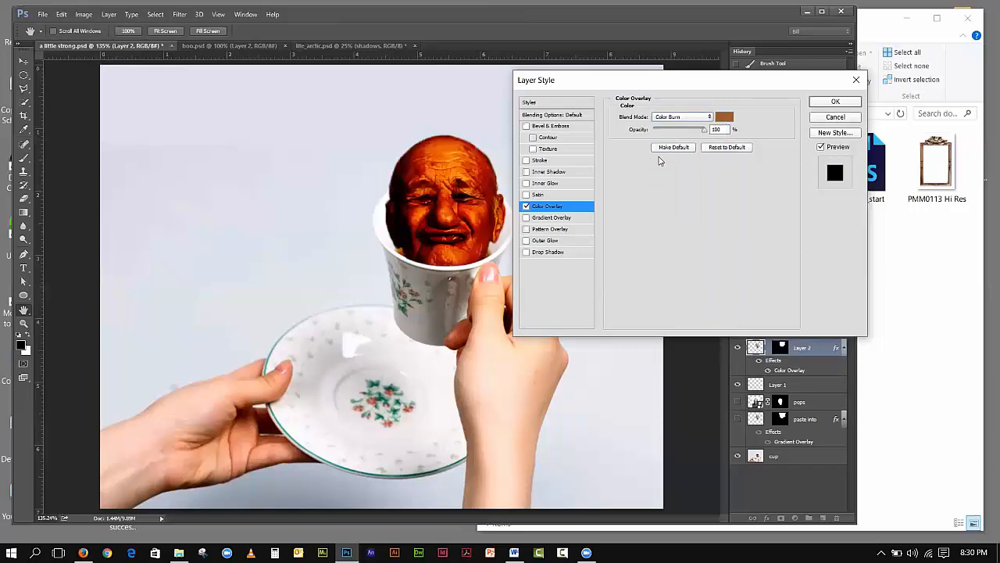
{"action": "left_click", "coordinate": [676, 120]}
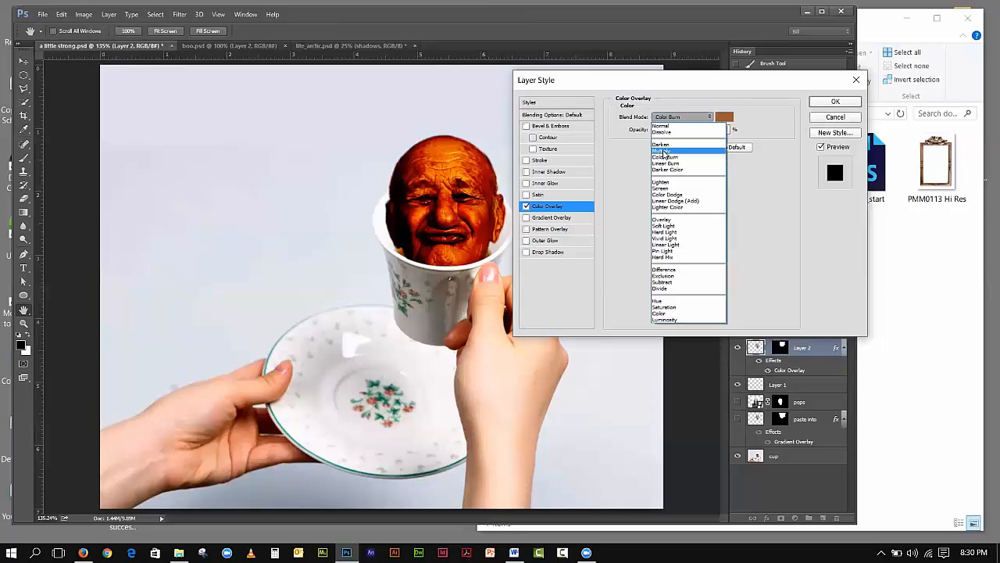
{"action": "left_click", "coordinate": [664, 153]}
{"action": "left_click", "coordinate": [669, 119]}
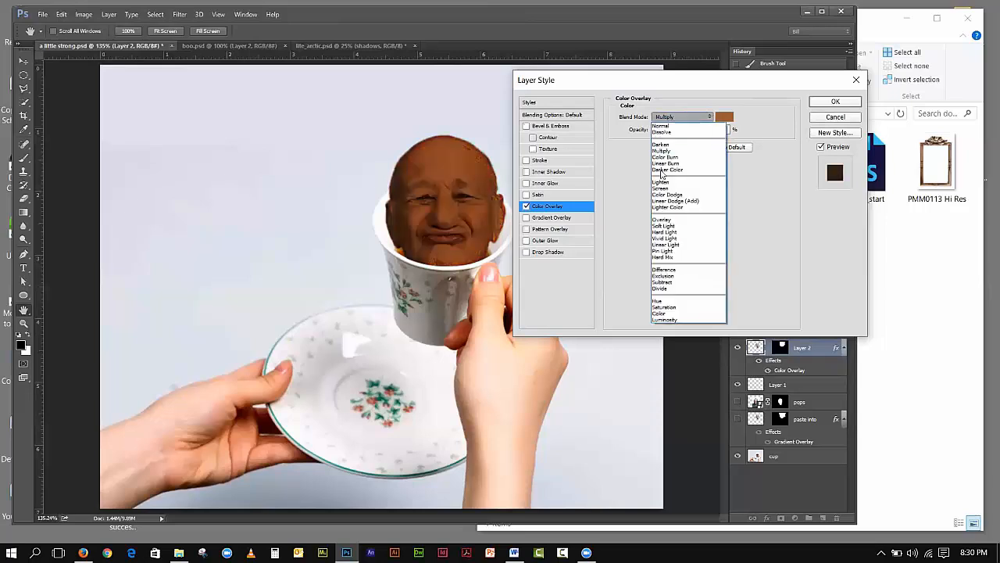
{"action": "left_click", "coordinate": [662, 219]}
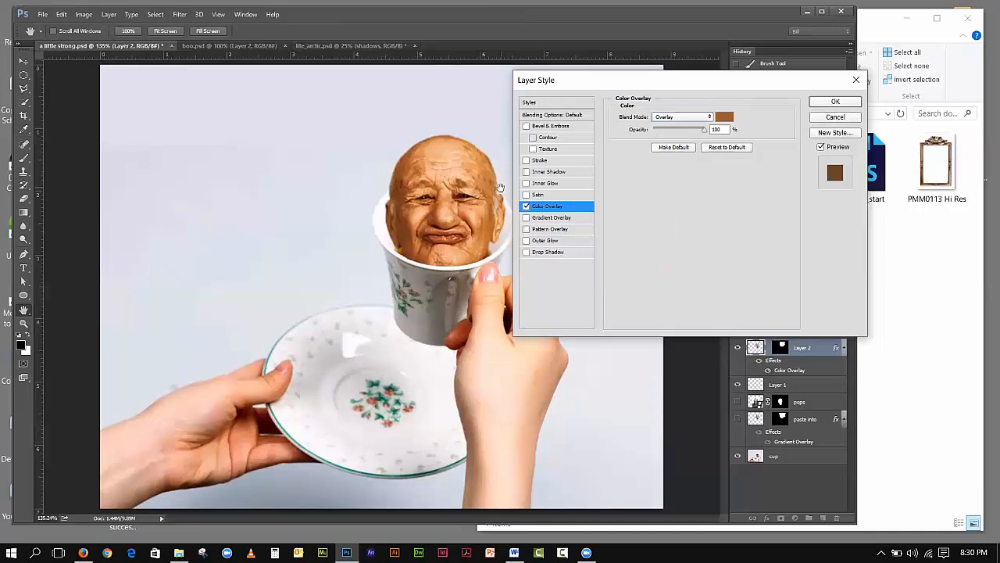
Lower the opacity of Layer 2's Color Overlay and close a little strong.psd without saving
{"action": "left_click_drag", "start_coordinate": [704, 135], "coordinate": [692, 135]}
{"action": "left_click", "coordinate": [825, 104]}
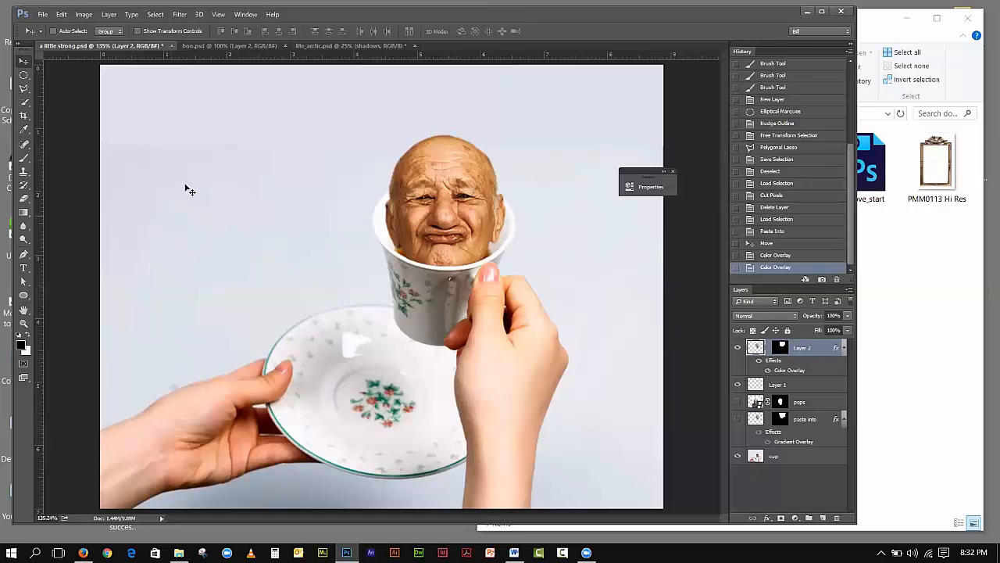
{"action": "left_click", "coordinate": [168, 46]}
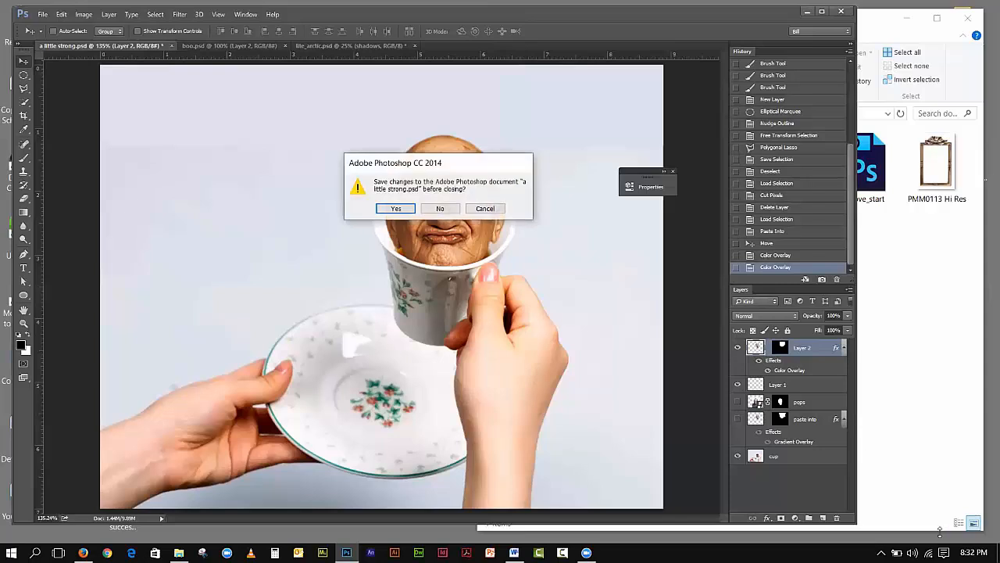
{"action": "left_click", "coordinate": [440, 208]}
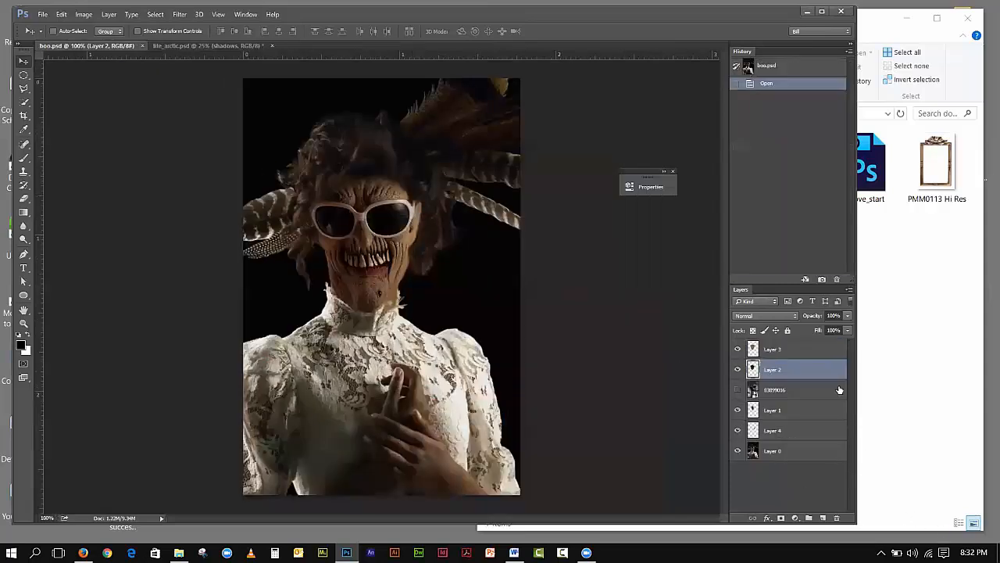
Hide Layer 1, Layer 4, Layer 2 and Layer 3 in boo.psd so only the original portrait shows
{"action": "left_click", "coordinate": [737, 409]}
{"action": "left_click", "coordinate": [738, 430]}
{"action": "left_click", "coordinate": [737, 369]}
{"action": "left_click", "coordinate": [738, 348]}
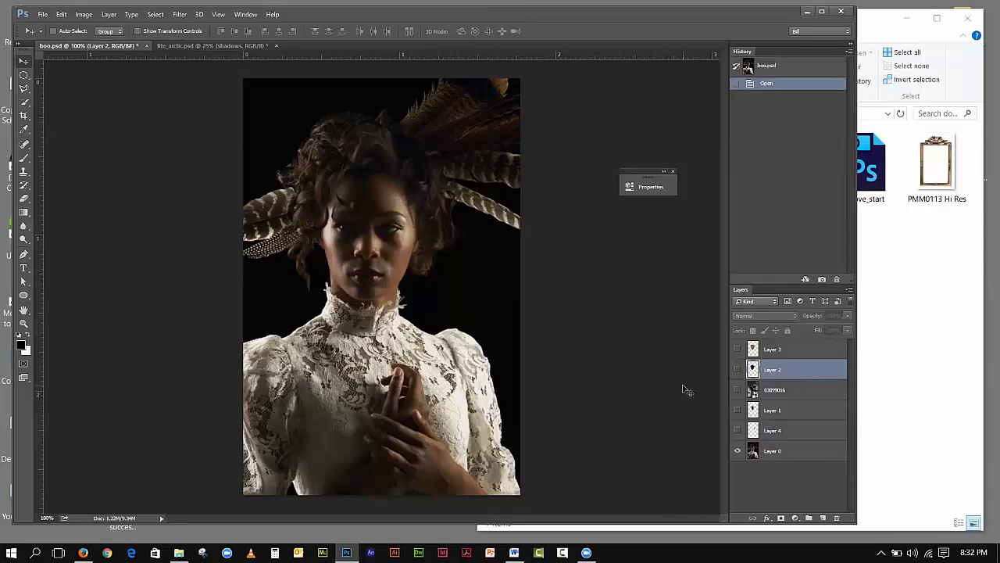
Toggle Layer 4, Layer 1 and the monster photo layer one at a time to examine what each contributes
{"action": "left_click", "coordinate": [738, 430]}
{"action": "left_click", "coordinate": [738, 431]}
{"action": "left_click", "coordinate": [738, 410]}
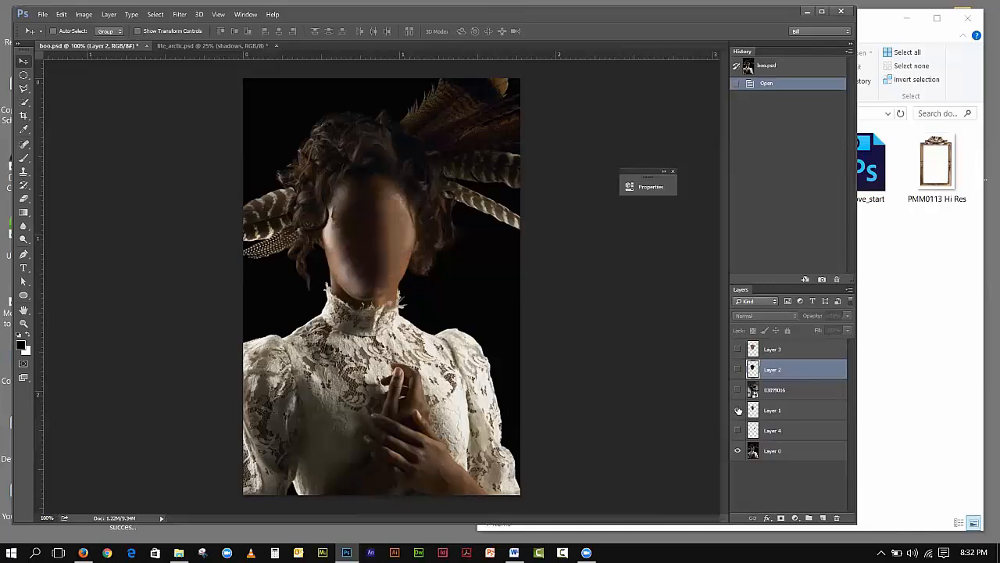
{"action": "left_click", "coordinate": [738, 411]}
{"action": "left_click", "coordinate": [737, 390]}
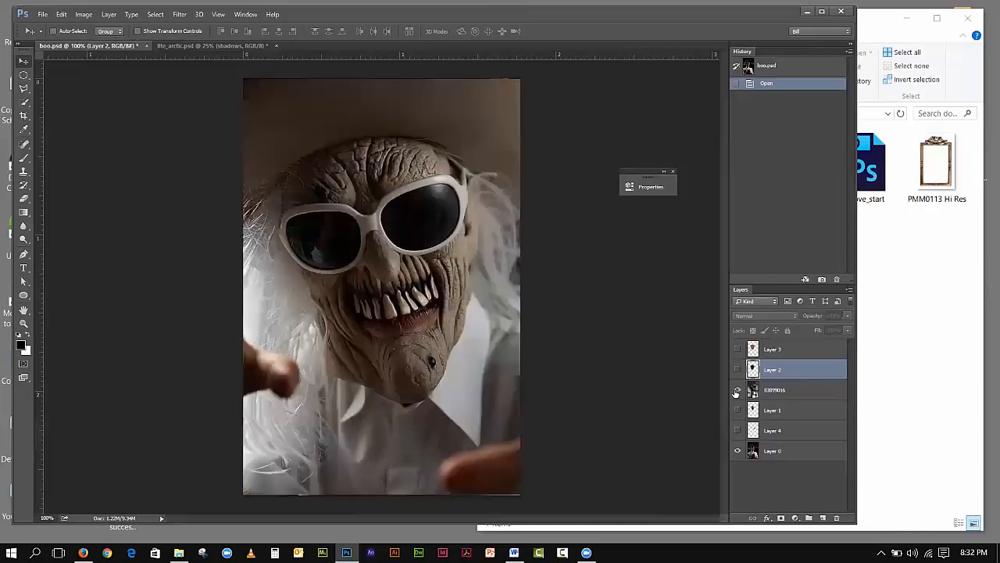
{"action": "left_click", "coordinate": [736, 390]}
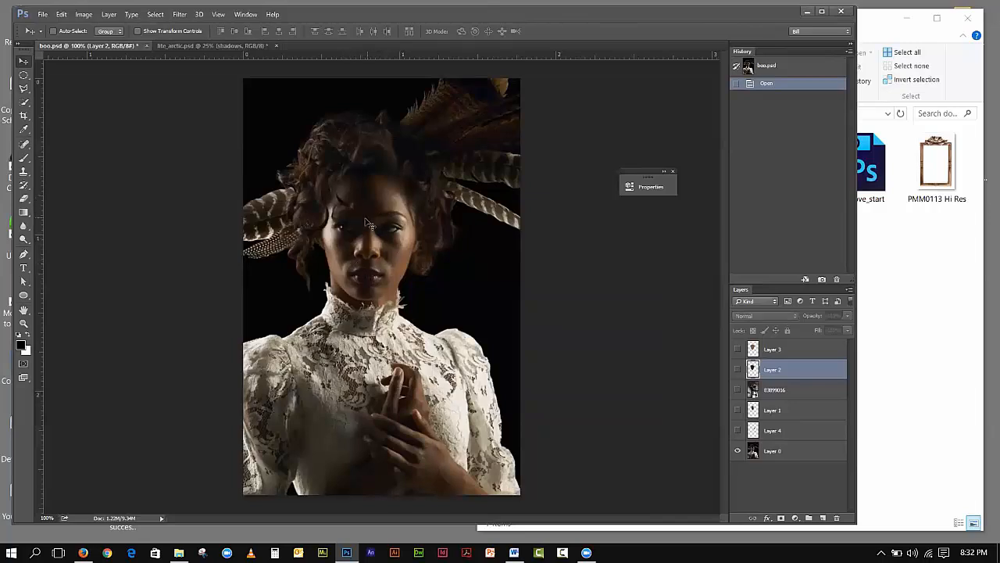
{"action": "left_click", "coordinate": [738, 411]}
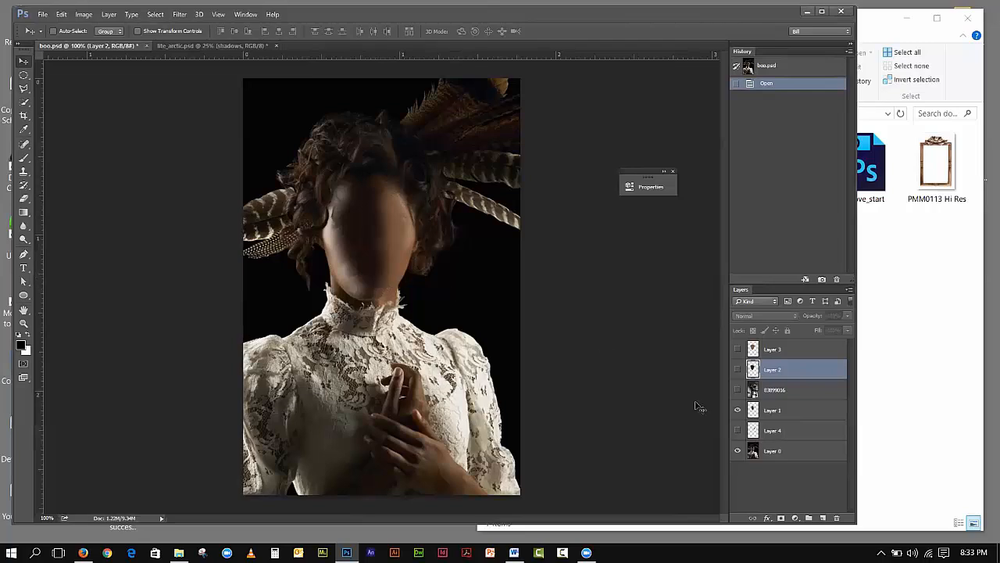
{"action": "left_click", "coordinate": [739, 413]}
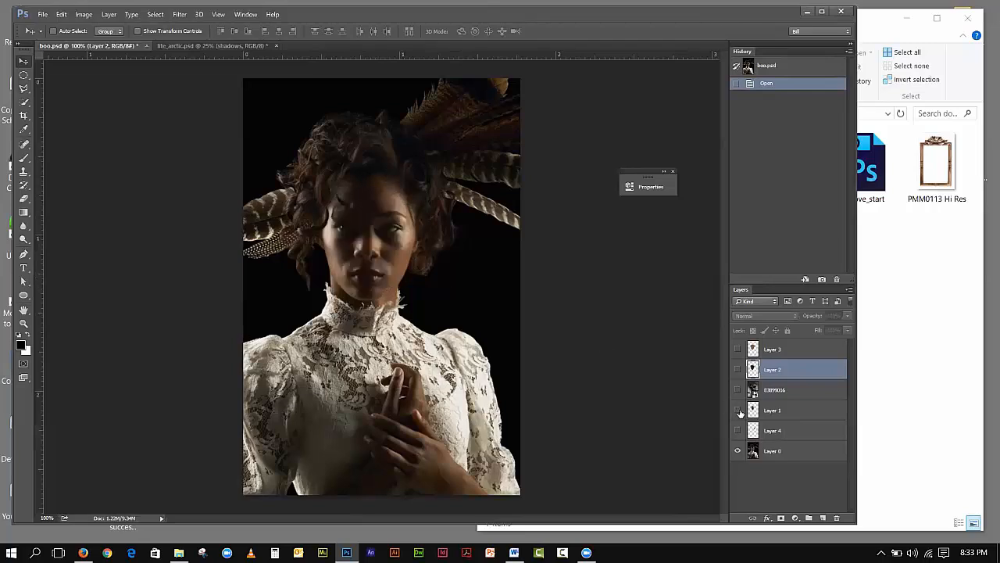
Outline the woman's face on Layer 0 with a Polygonal Lasso selection from hairline to chin
{"action": "left_click", "coordinate": [776, 451]}
{"action": "left_click", "coordinate": [24, 88]}
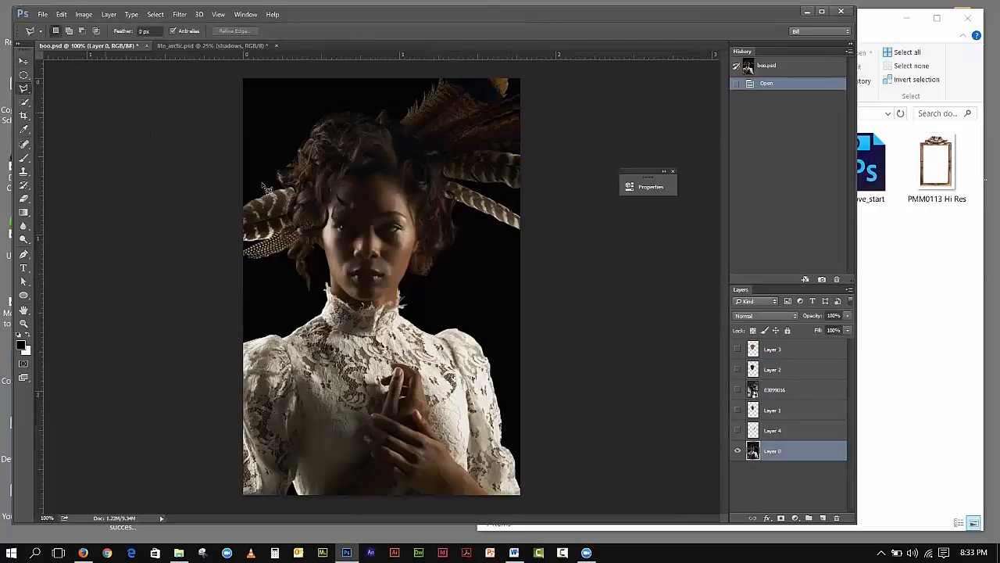
{"action": "left_click", "coordinate": [361, 175]}
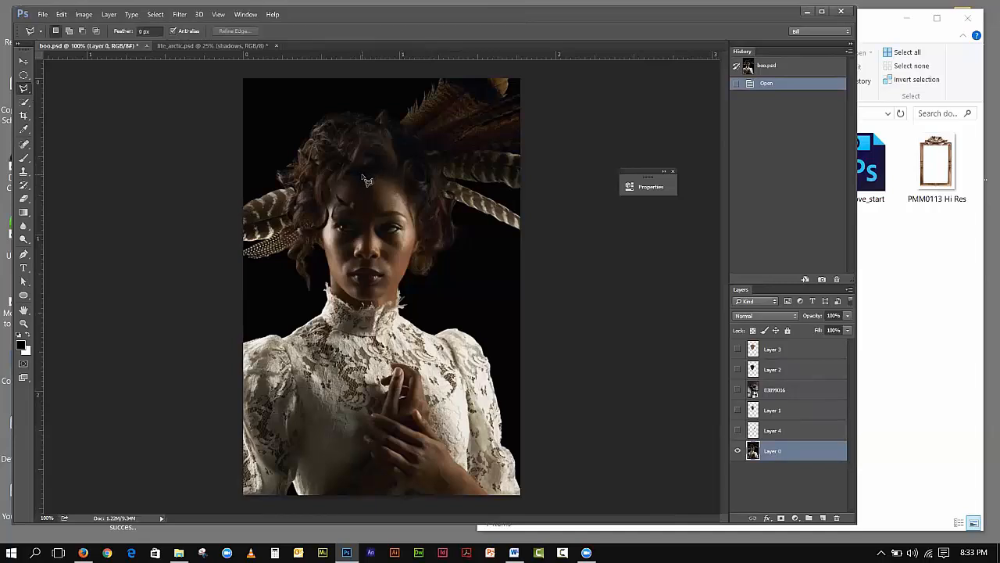
{"action": "left_click", "coordinate": [328, 207]}
{"action": "left_click", "coordinate": [328, 220]}
{"action": "left_click", "coordinate": [359, 302]}
{"action": "left_click", "coordinate": [378, 300]}
{"action": "left_click", "coordinate": [400, 283]}
{"action": "left_click", "coordinate": [414, 252]}
{"action": "left_click", "coordinate": [411, 200]}
{"action": "left_click", "coordinate": [365, 178]}
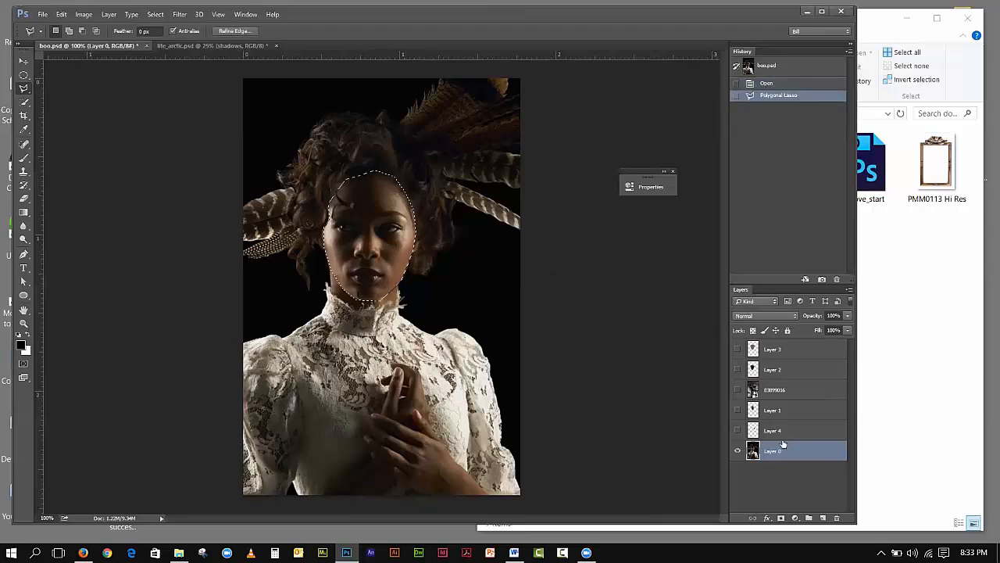
Copy the selected face to a new layer and check the copy with Layer 0 hidden
{"action": "left_click", "coordinate": [109, 14]}
{"action": "mouse_move", "coordinate": [114, 28]}
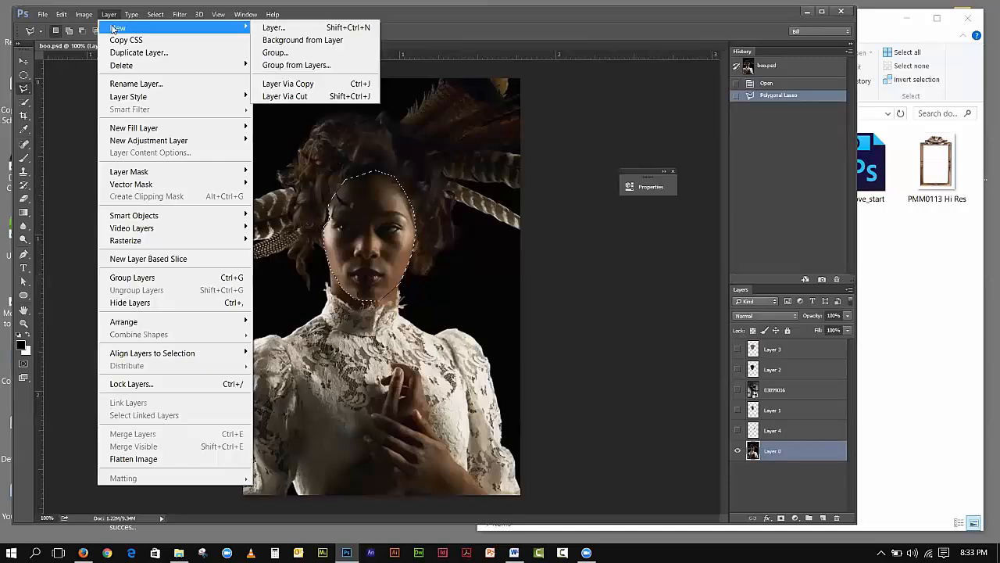
{"action": "left_click", "coordinate": [287, 83]}
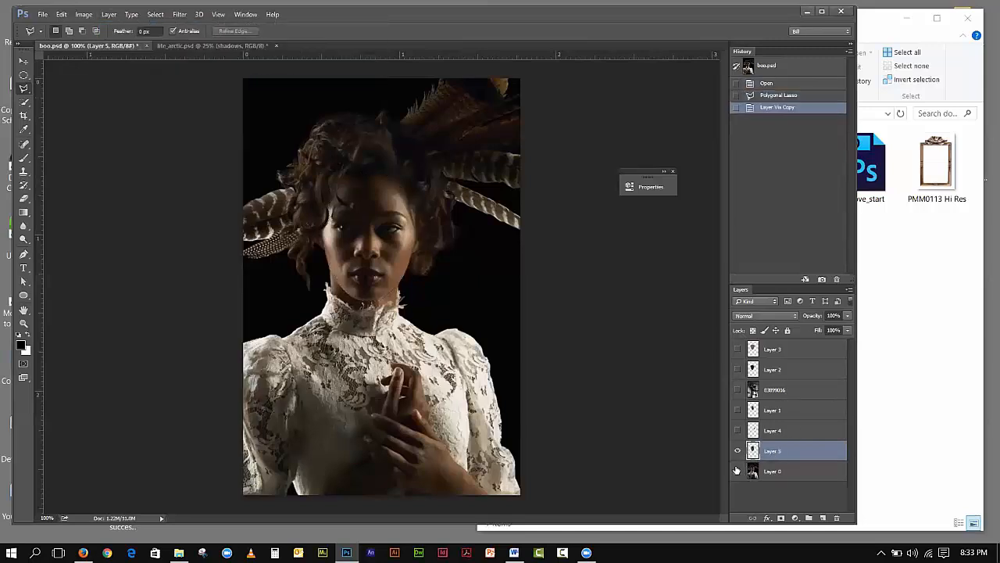
{"action": "left_click", "coordinate": [737, 471]}
{"action": "left_click", "coordinate": [737, 470]}
Apply a Gaussian Blur with a 12.7 pixel radius to the copied face layer
{"action": "left_click", "coordinate": [111, 15]}
{"action": "mouse_move", "coordinate": [126, 15]}
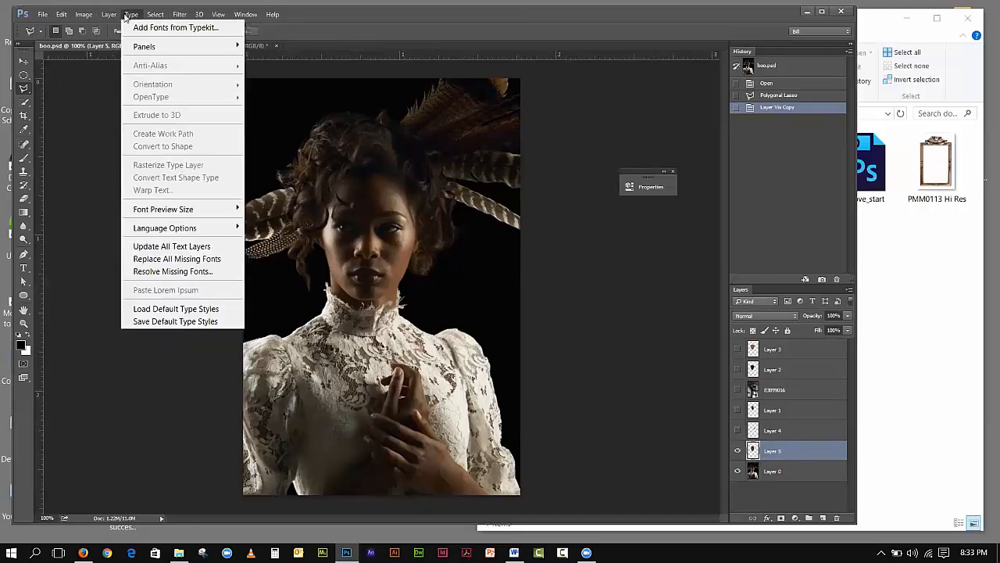
{"action": "mouse_move", "coordinate": [182, 15]}
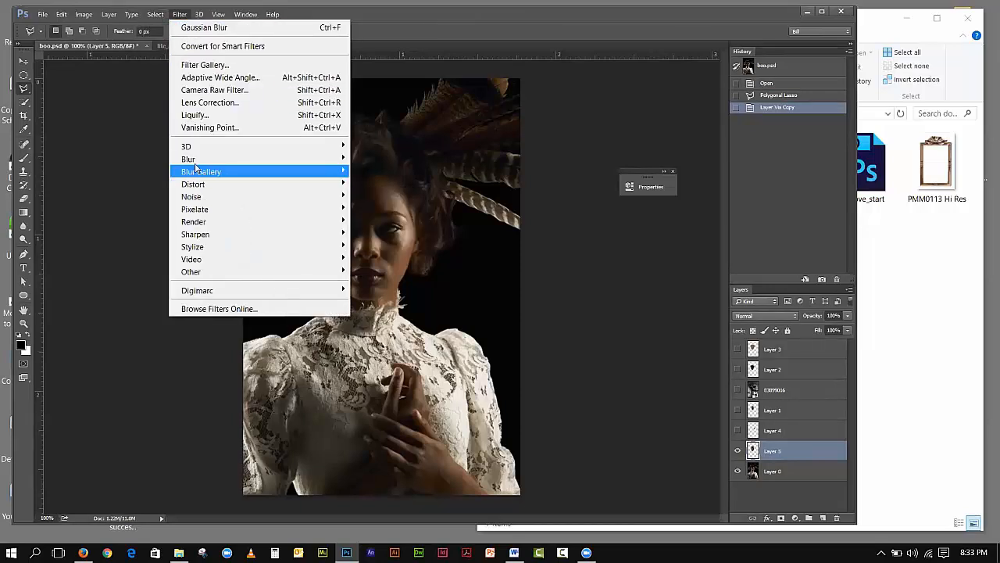
{"action": "mouse_move", "coordinate": [195, 160]}
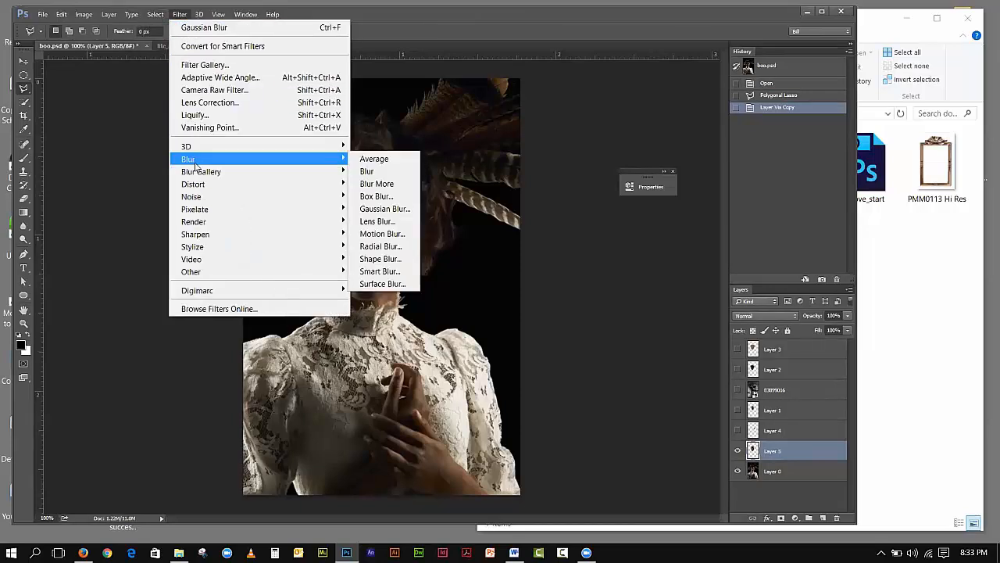
{"action": "left_click", "coordinate": [383, 210]}
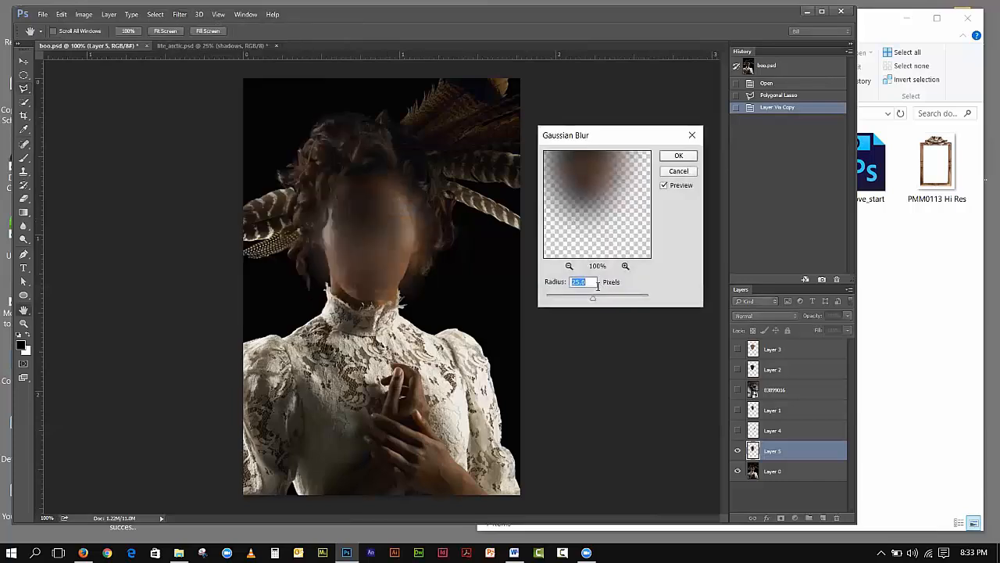
{"action": "left_click_drag", "start_coordinate": [592, 298], "coordinate": [588, 296]}
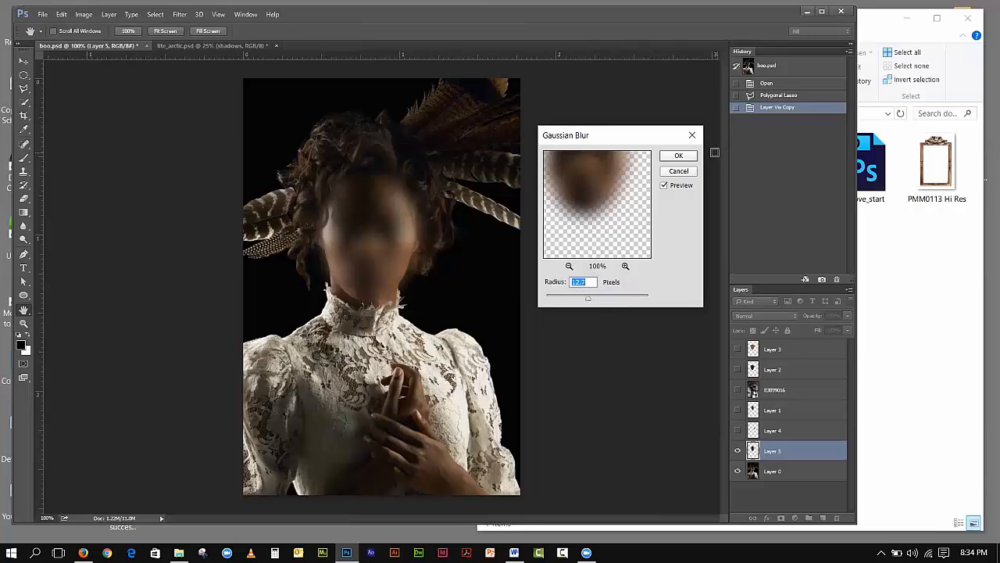
{"action": "left_click", "coordinate": [679, 156]}
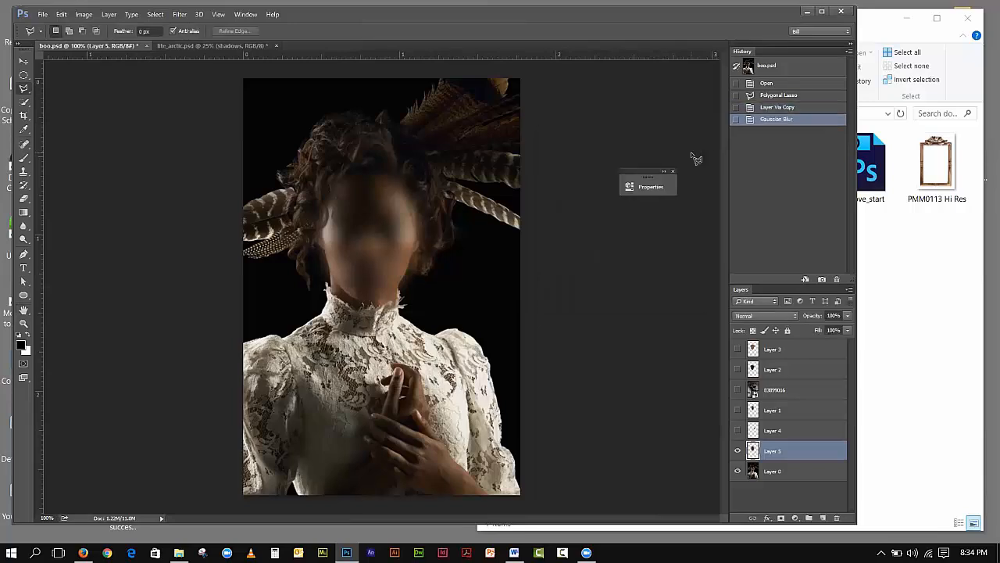
Show Layer 1 with the prepared blurred face and delete the newly blurred face copy
{"action": "left_click", "coordinate": [737, 409]}
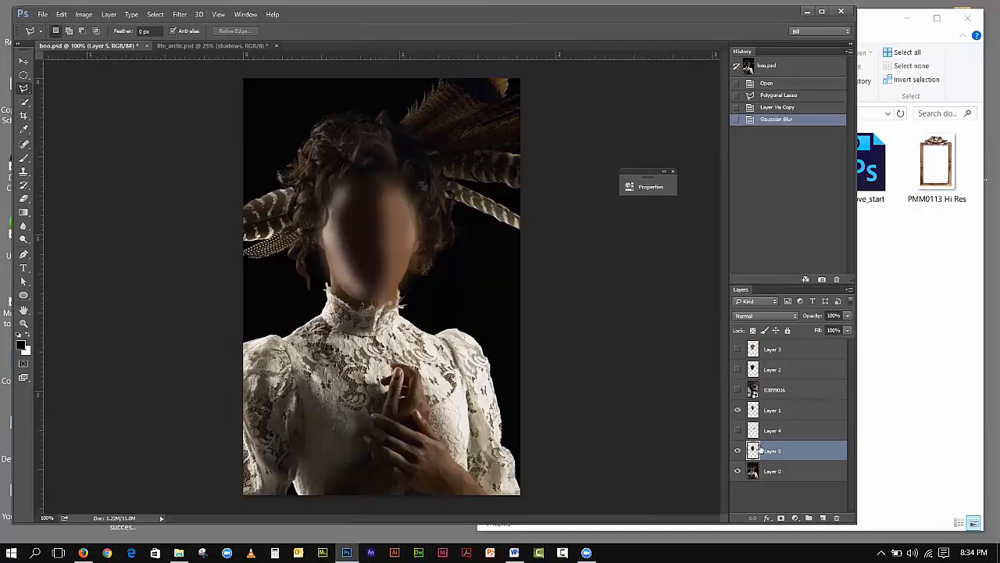
{"action": "left_click_drag", "start_coordinate": [811, 452], "coordinate": [837, 517]}
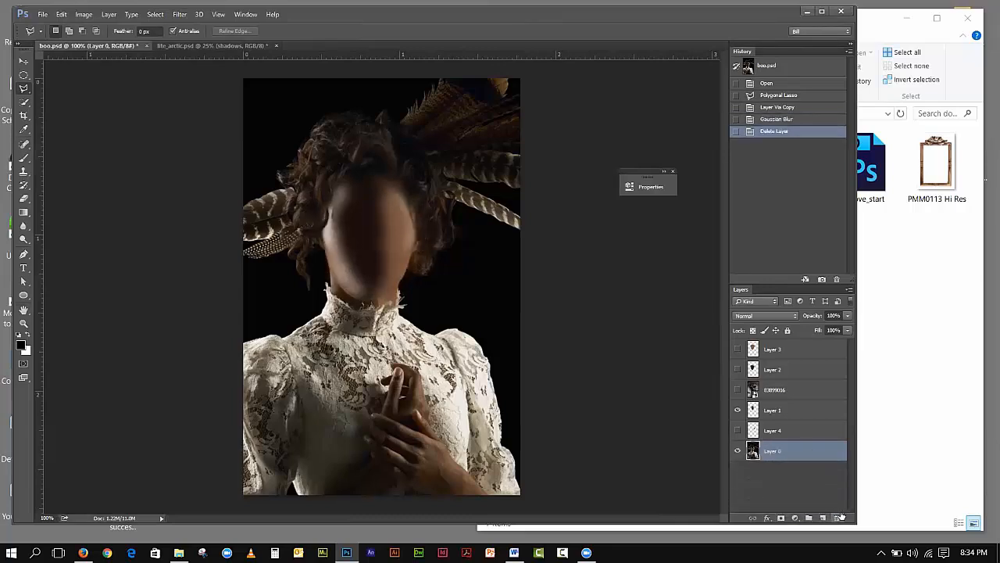
Show the monster photo, outline part of its face with the Polygonal Lasso, and deselect the outline
{"action": "left_click", "coordinate": [738, 411]}
{"action": "left_click", "coordinate": [738, 390]}
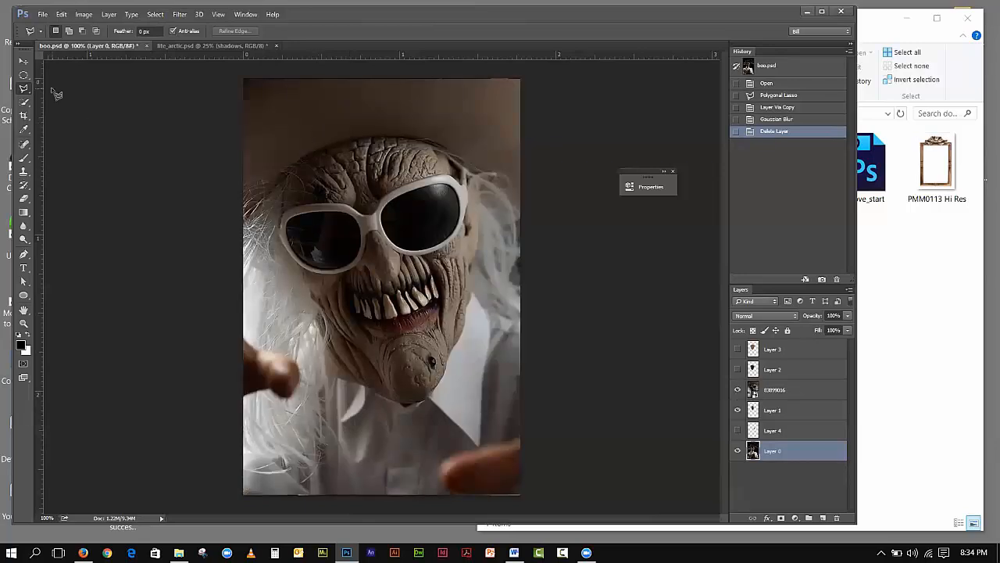
{"action": "left_click", "coordinate": [333, 148]}
{"action": "left_click", "coordinate": [287, 173]}
{"action": "double_click", "coordinate": [303, 269]}
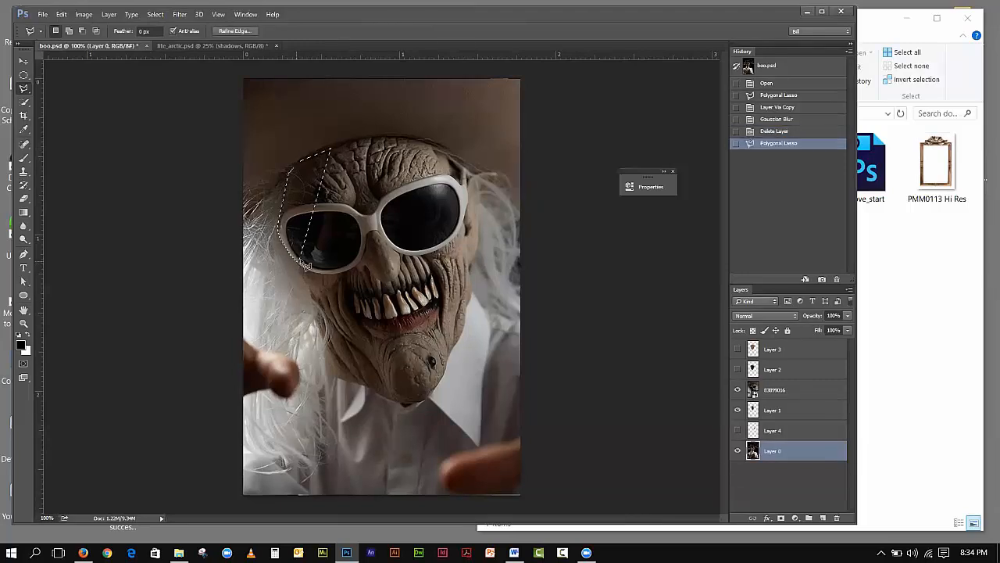
{"action": "left_click", "coordinate": [155, 14]}
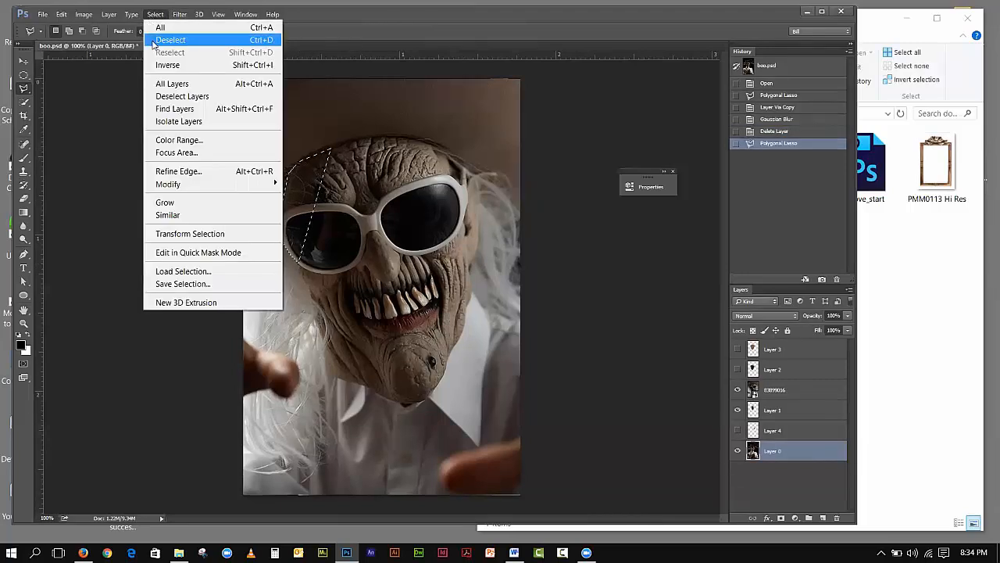
{"action": "left_click", "coordinate": [156, 38]}
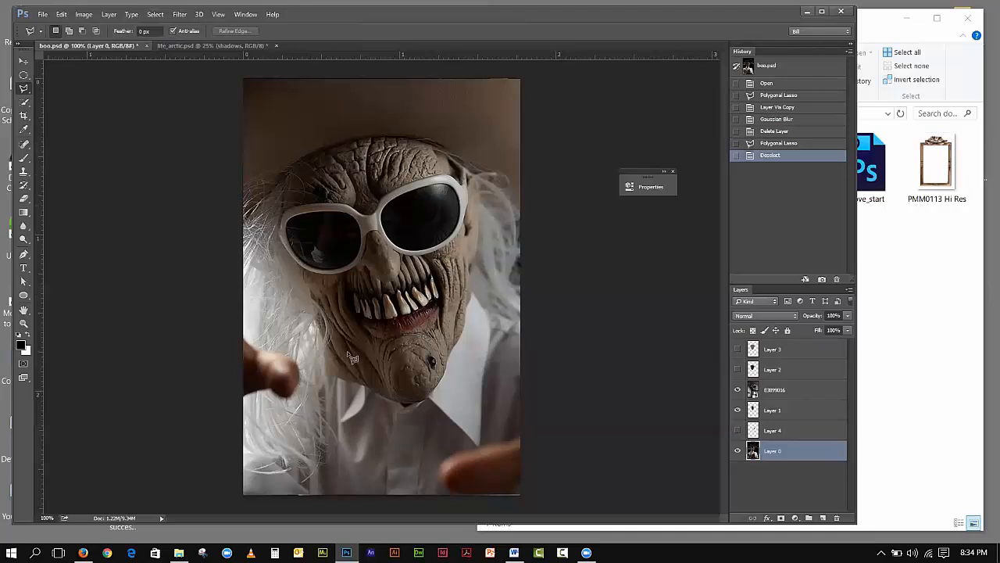
Hide the full monster photo and show Layer 2 with the monster face fitted on the portrait
{"action": "left_click", "coordinate": [738, 389]}
{"action": "left_click", "coordinate": [737, 370]}
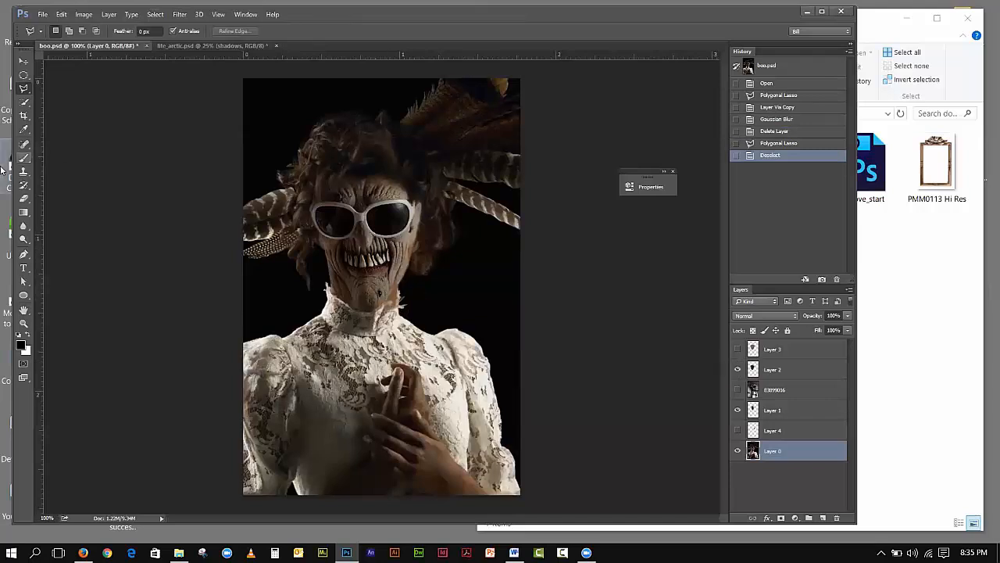
Soften the monster face's upper edge on Layer 2 with Eraser dabs along the forehead and hairline
{"action": "left_click", "coordinate": [24, 200]}
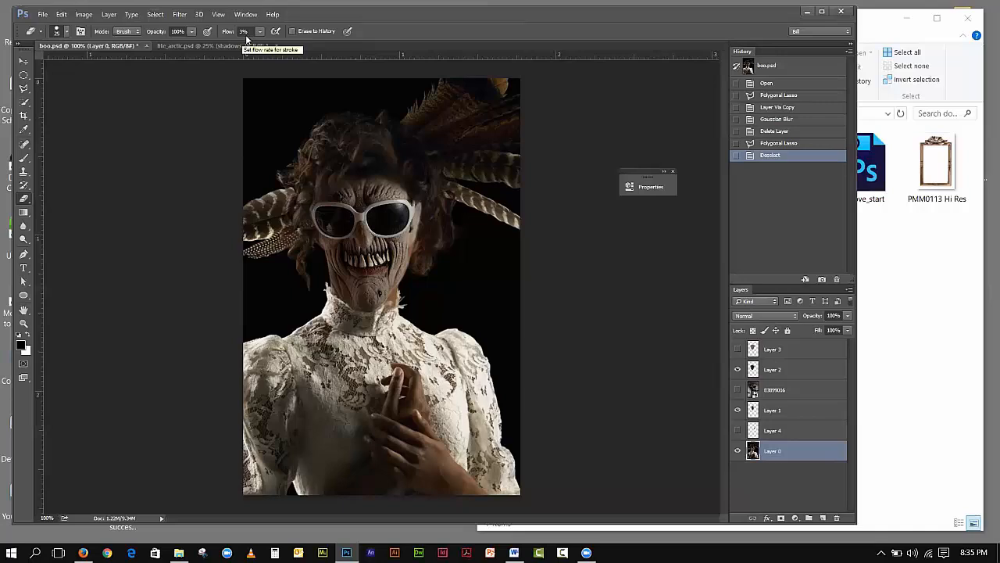
{"action": "left_click", "coordinate": [374, 168]}
{"action": "key", "text": "ctrl+z"}
{"action": "left_click", "coordinate": [771, 370]}
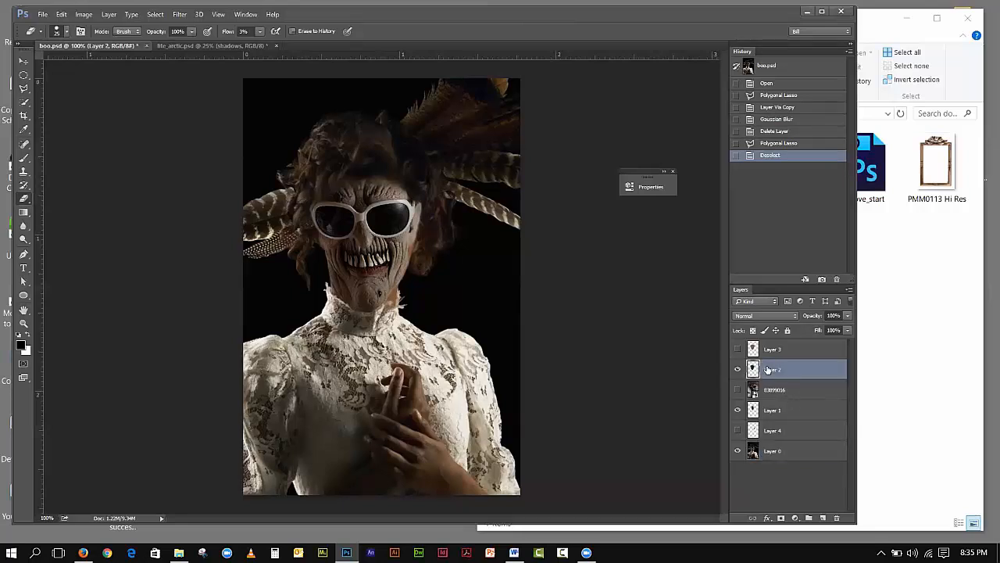
{"action": "left_click", "coordinate": [365, 165]}
{"action": "left_click", "coordinate": [362, 162]}
{"action": "left_click", "coordinate": [396, 174]}
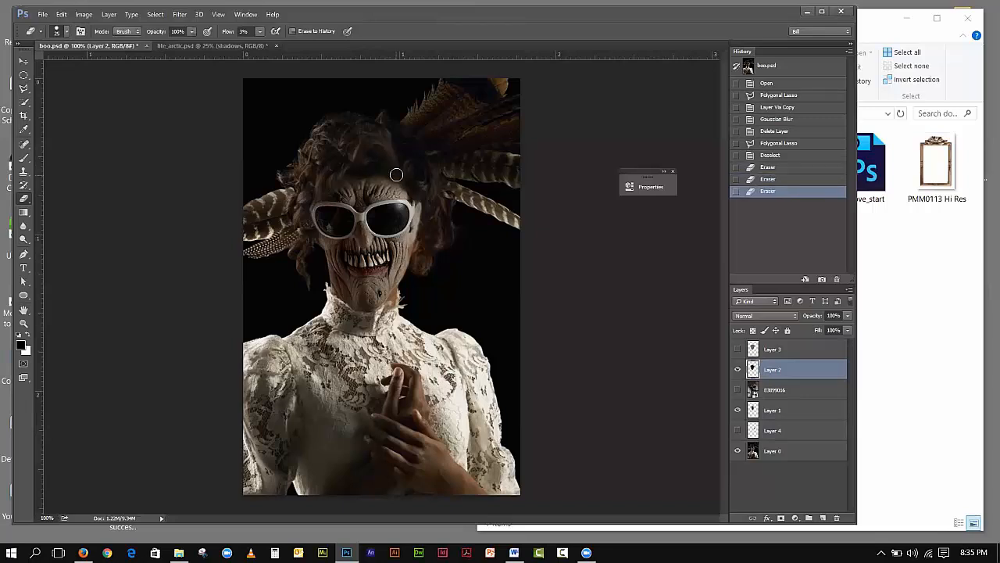
{"action": "left_click", "coordinate": [414, 187]}
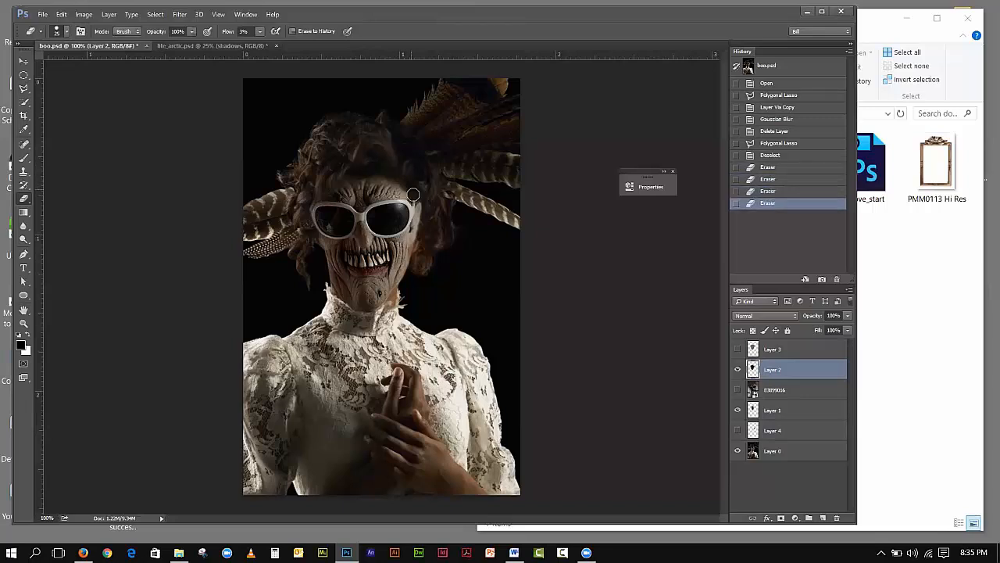
{"action": "left_click", "coordinate": [411, 194]}
{"action": "left_click", "coordinate": [409, 191]}
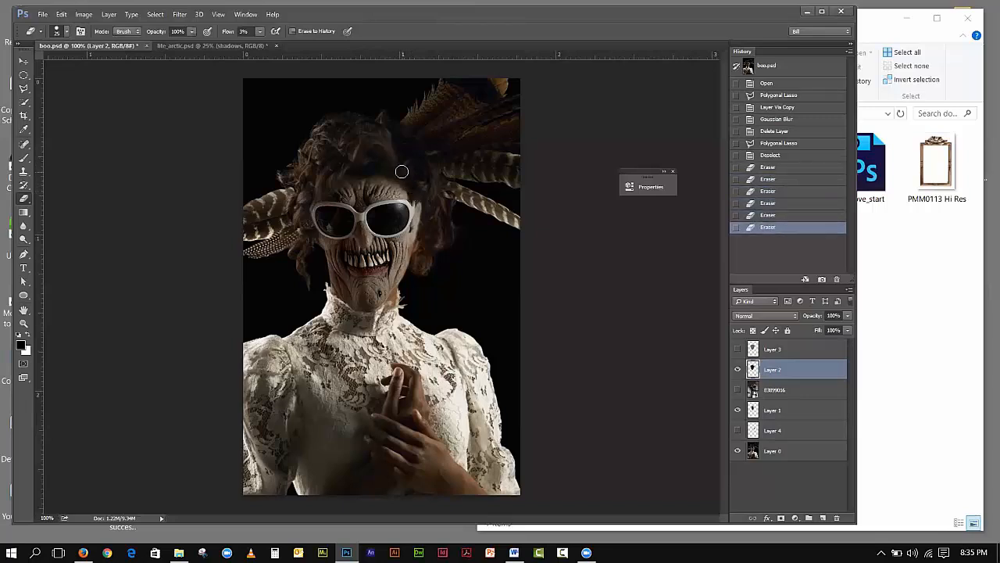
{"action": "left_click", "coordinate": [358, 171]}
{"action": "left_click", "coordinate": [337, 179]}
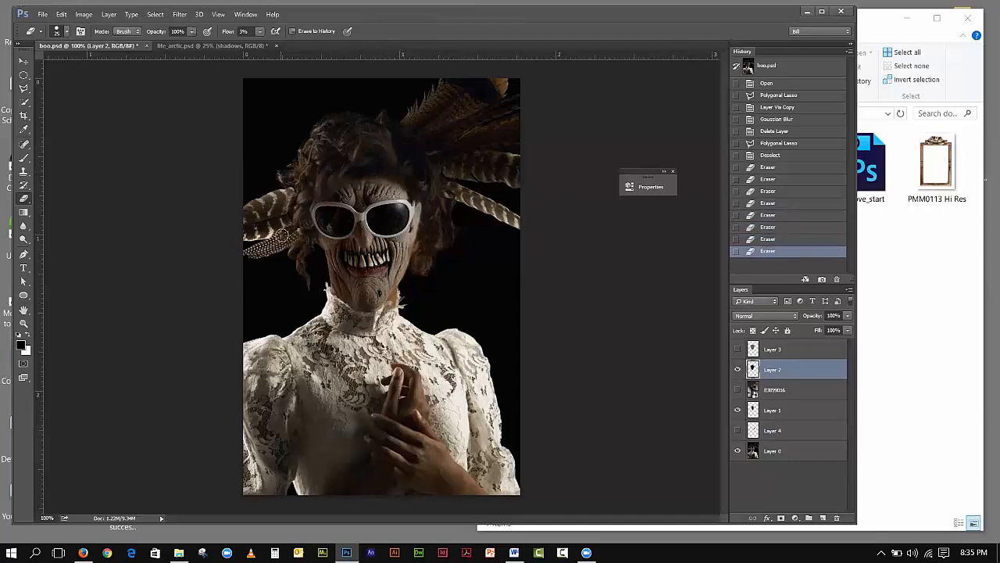
Toggle Layer 3 on and off to compare the monster face with and without its color tint
{"action": "left_click", "coordinate": [736, 350]}
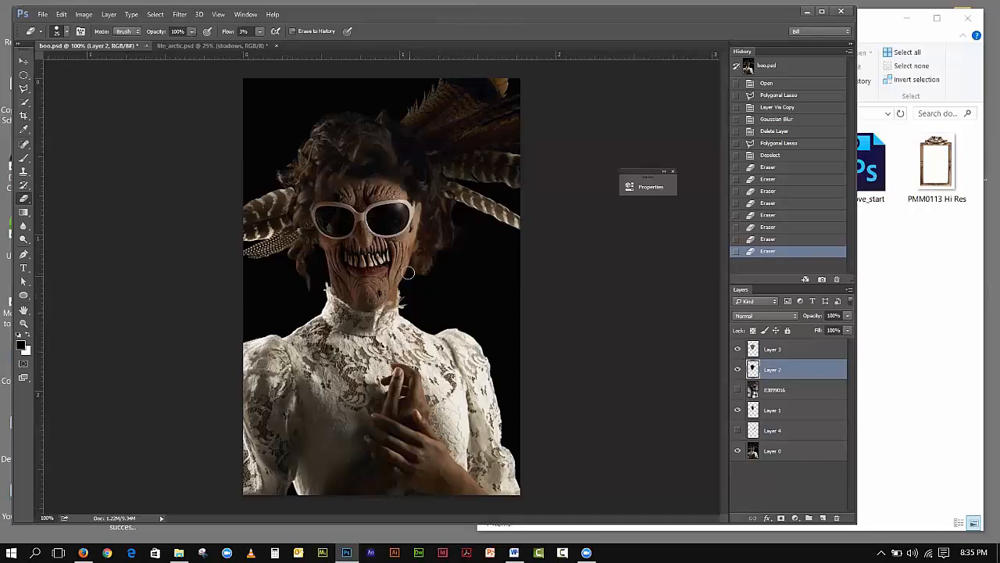
{"action": "left_click", "coordinate": [737, 350]}
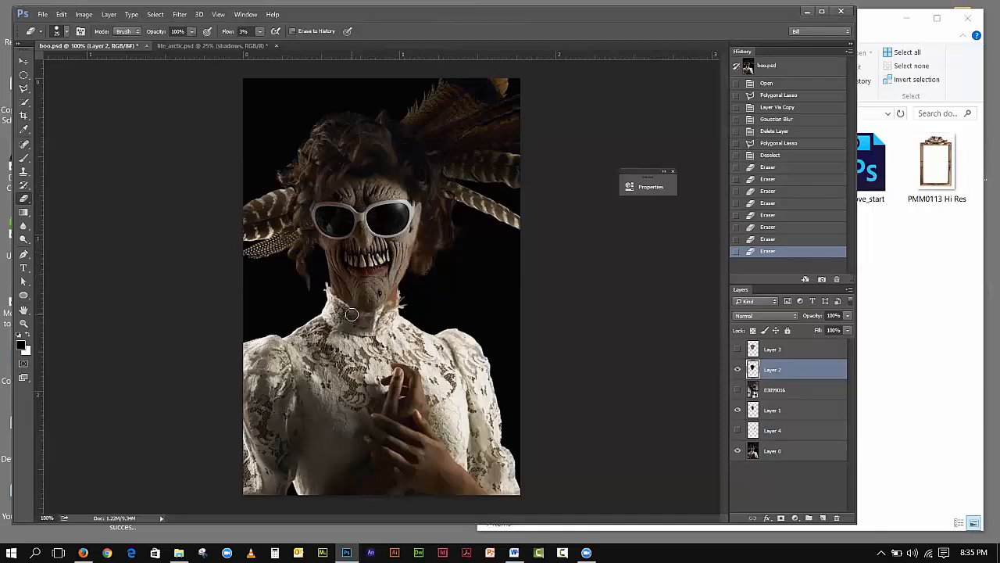
Isolate Layer 3's face-shaped color tint by hiding the other layers, and bring back the composite without the full monster photo
{"action": "left_click", "coordinate": [738, 350]}
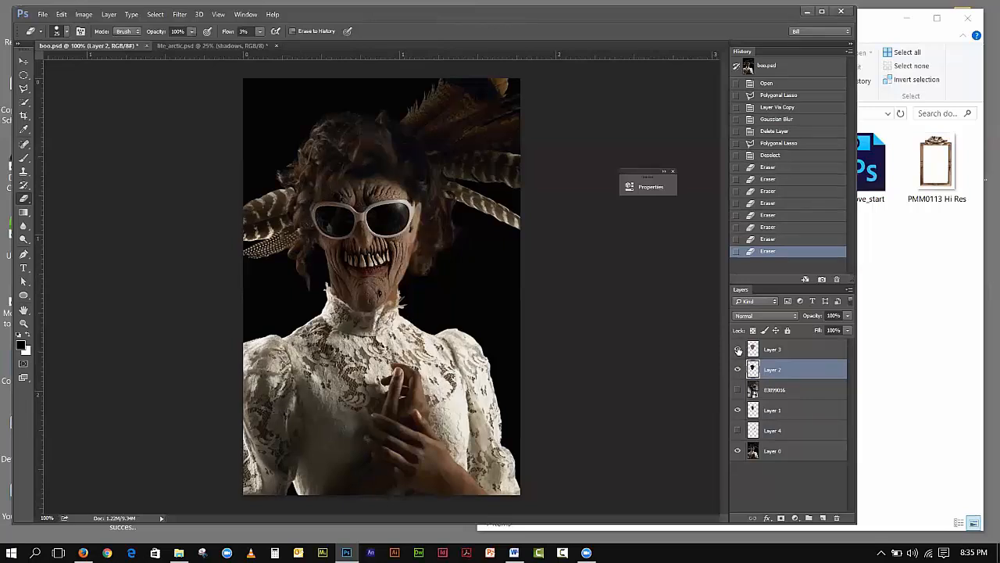
{"action": "left_click", "coordinate": [781, 351]}
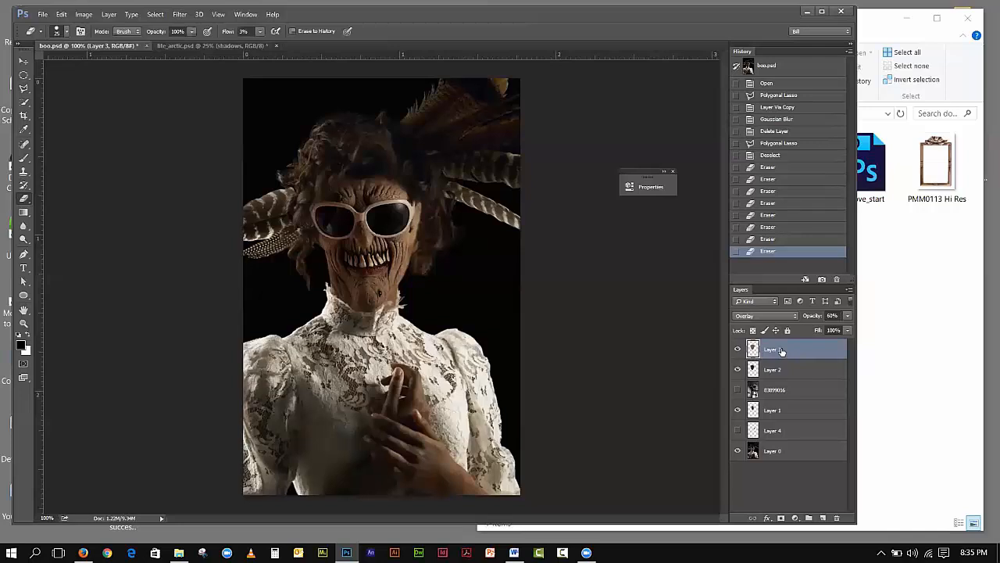
{"action": "left_click", "coordinate": [738, 370]}
{"action": "left_click", "coordinate": [738, 409]}
{"action": "left_click", "coordinate": [738, 450]}
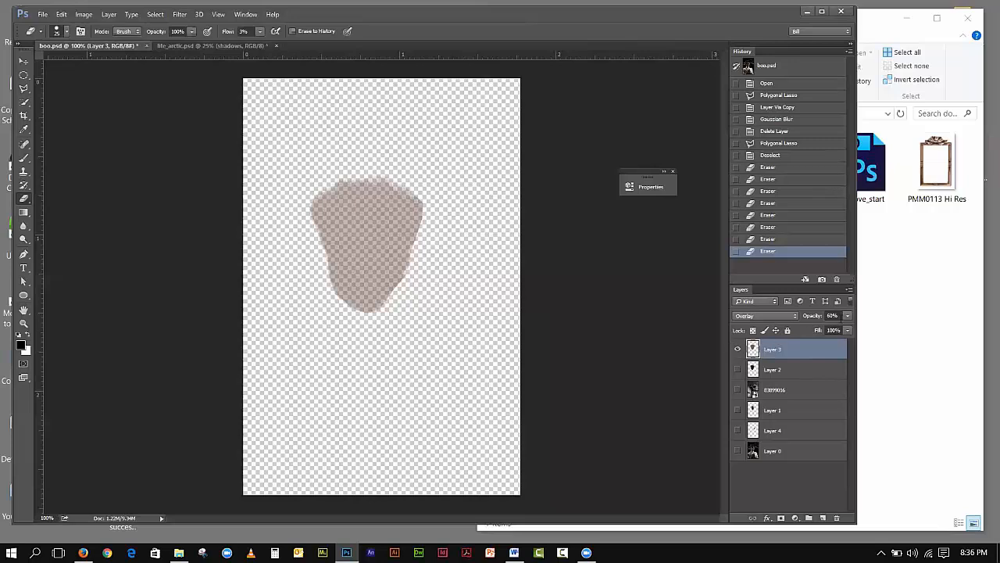
{"action": "left_click", "coordinate": [738, 349]}
{"action": "left_click", "coordinate": [738, 349]}
{"action": "left_click_drag", "start_coordinate": [738, 367], "coordinate": [742, 450]}
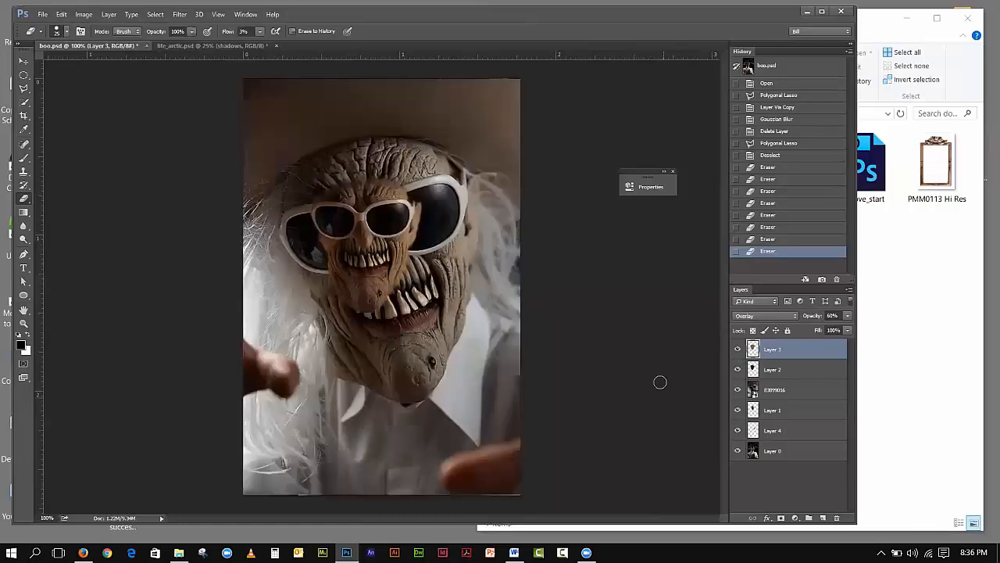
{"action": "left_click", "coordinate": [736, 389]}
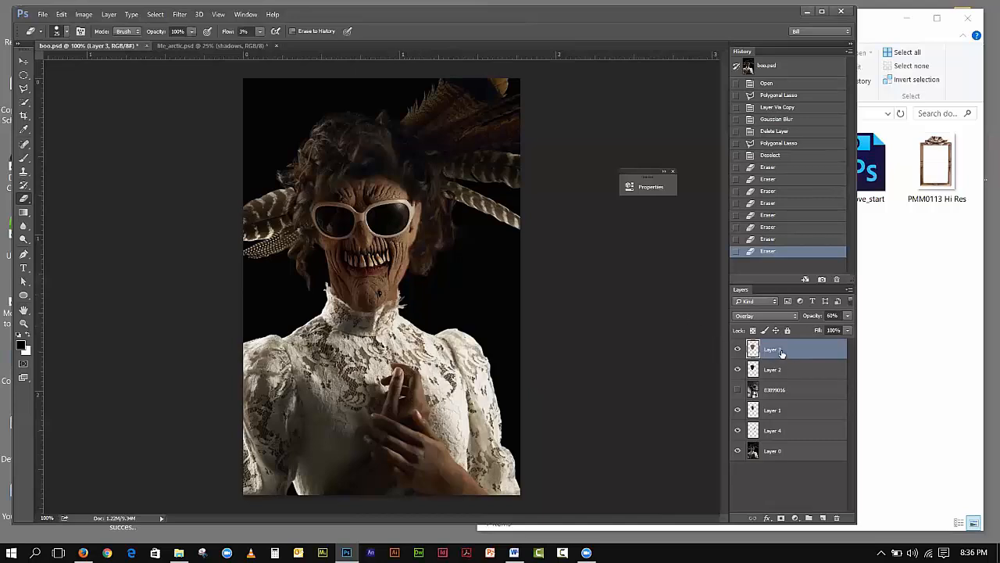
Isolate the monster face on Layer 2, load its outline as a selection, and show Layer 3's tint over it
{"action": "left_click", "coordinate": [739, 370], "text": "alt"}
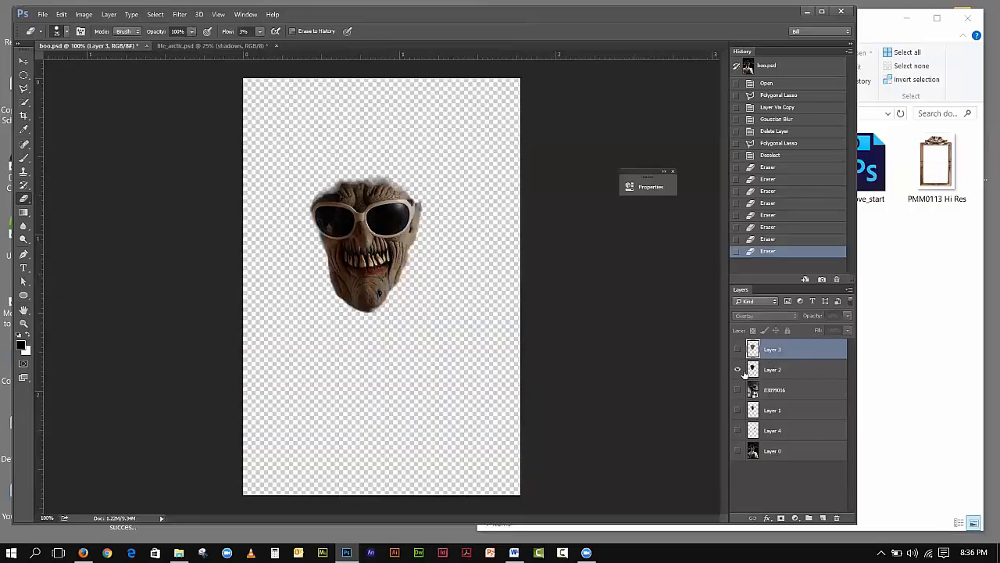
{"action": "left_click", "coordinate": [753, 370], "text": "ctrl"}
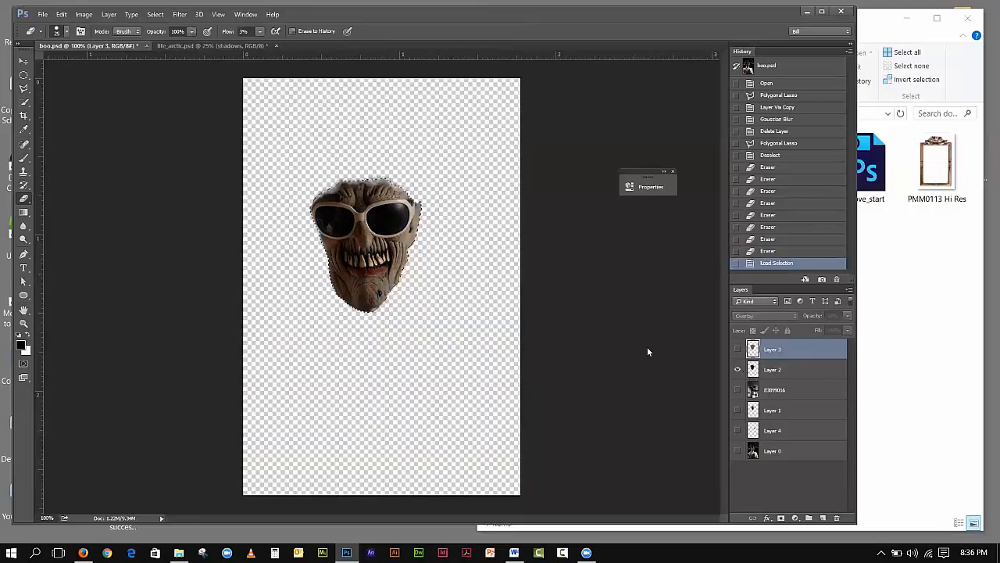
{"action": "left_click", "coordinate": [737, 349]}
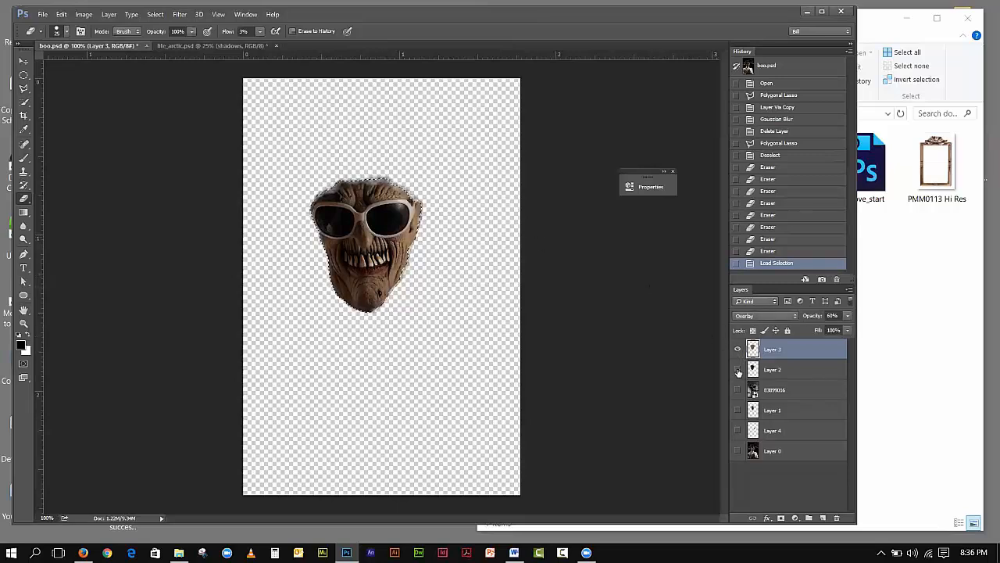
{"action": "left_click", "coordinate": [738, 370]}
{"action": "left_click", "coordinate": [738, 370]}
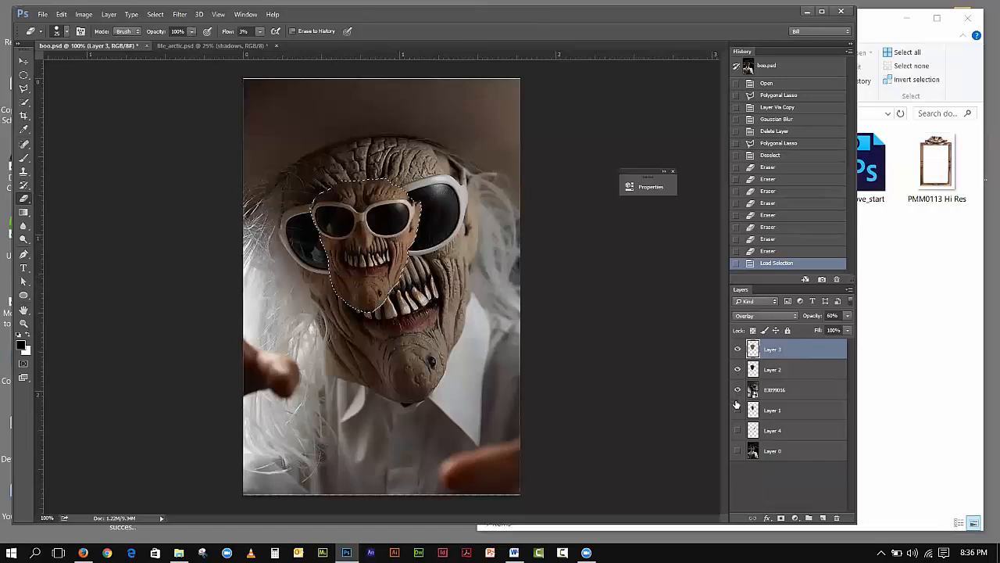
Restore the portrait composite with the full monster photo hidden, and deselect the face outline
{"action": "left_click", "coordinate": [737, 389]}
{"action": "left_click", "coordinate": [738, 410]}
{"action": "left_click", "coordinate": [738, 430]}
{"action": "left_click", "coordinate": [738, 450]}
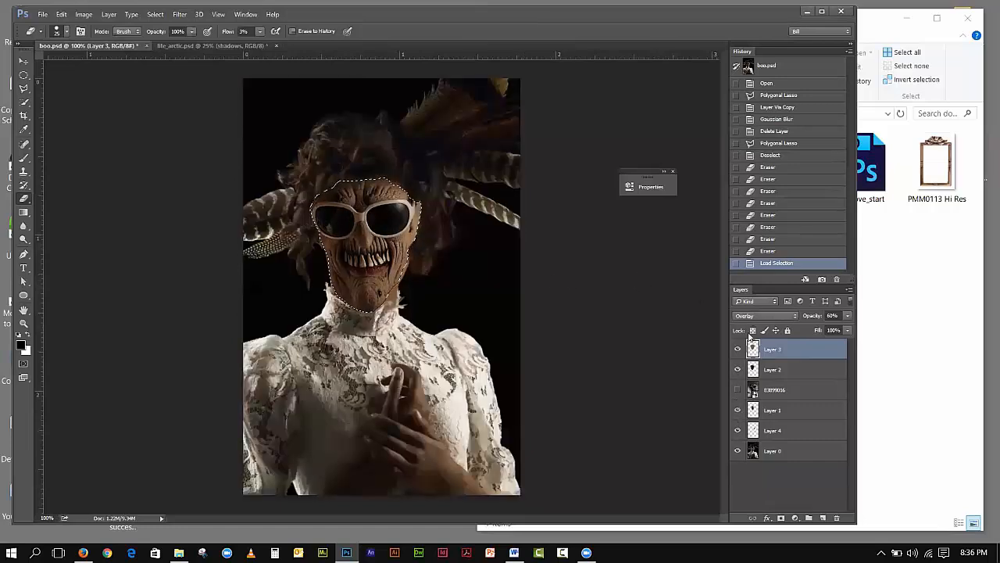
{"action": "left_click", "coordinate": [24, 62]}
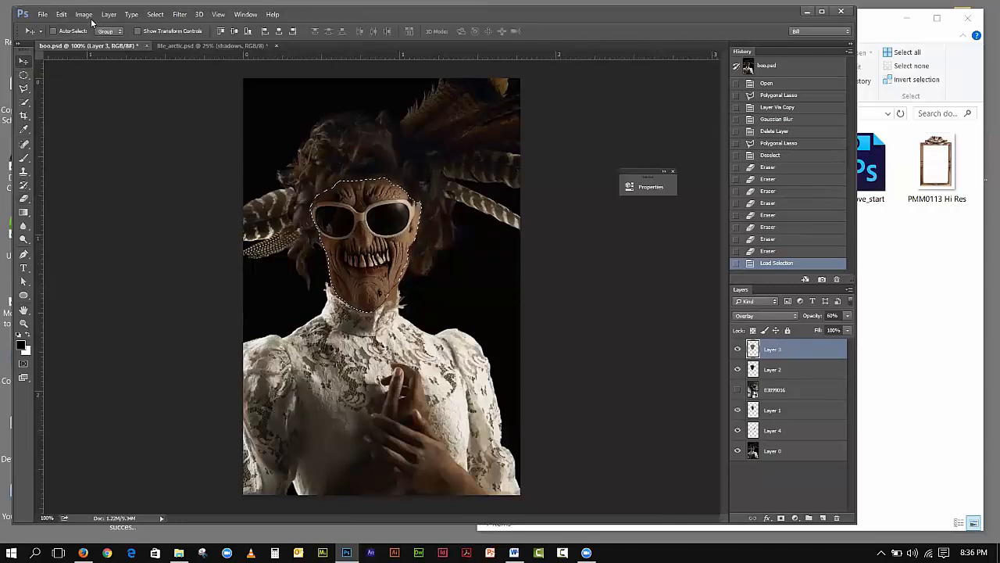
{"action": "left_click", "coordinate": [156, 14]}
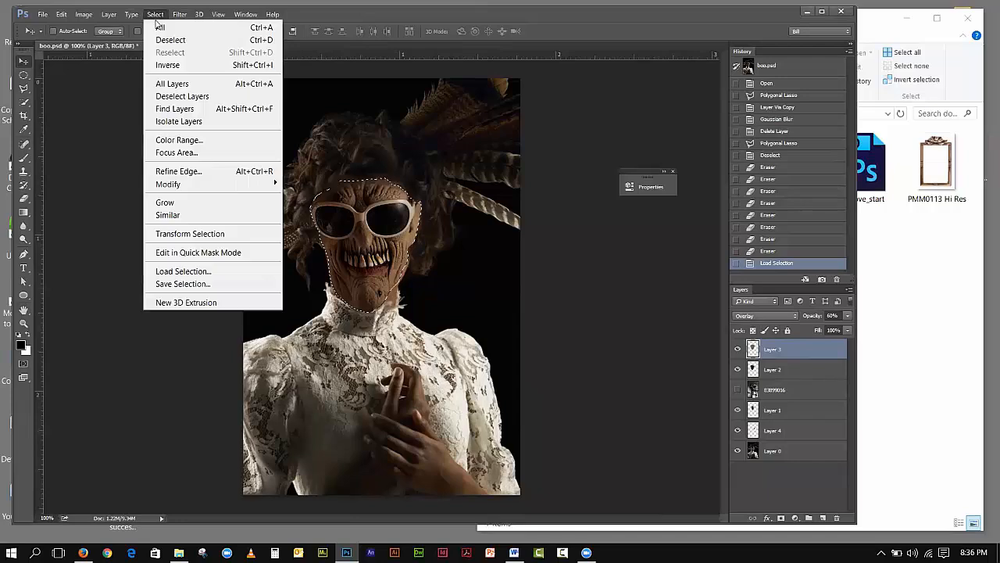
{"action": "left_click", "coordinate": [165, 37]}
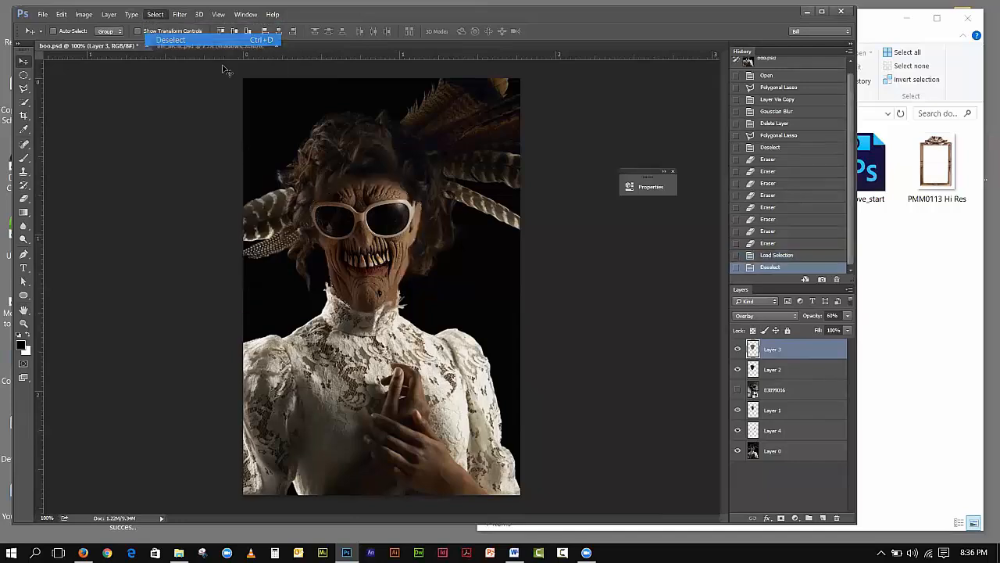
Preview Layer 3's tint in Normal blend mode with its opacity raised to 96% and brought back to 60%
{"action": "left_click", "coordinate": [757, 320]}
{"action": "left_click", "coordinate": [752, 322]}
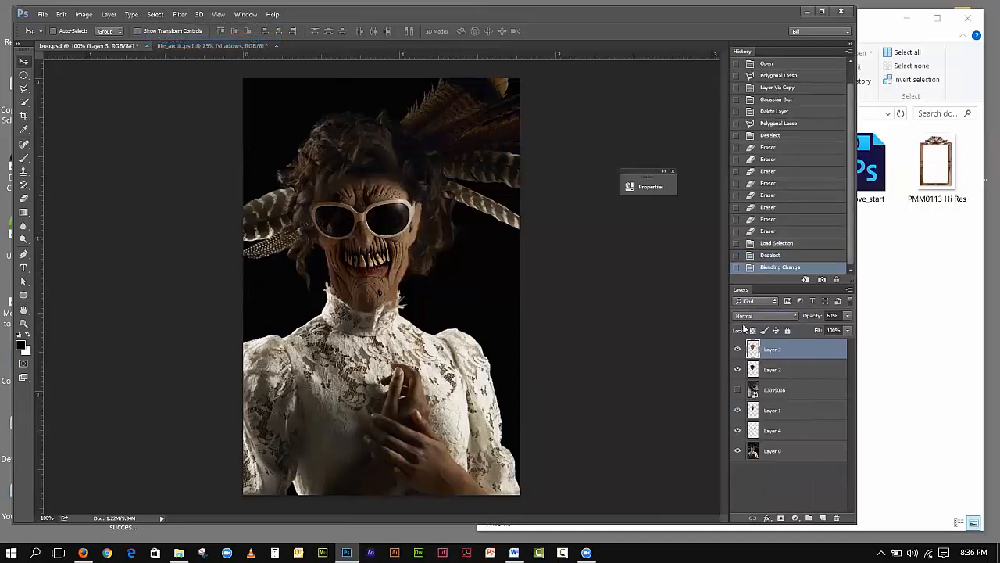
{"action": "left_click", "coordinate": [849, 315]}
{"action": "left_click_drag", "start_coordinate": [828, 330], "coordinate": [850, 328]}
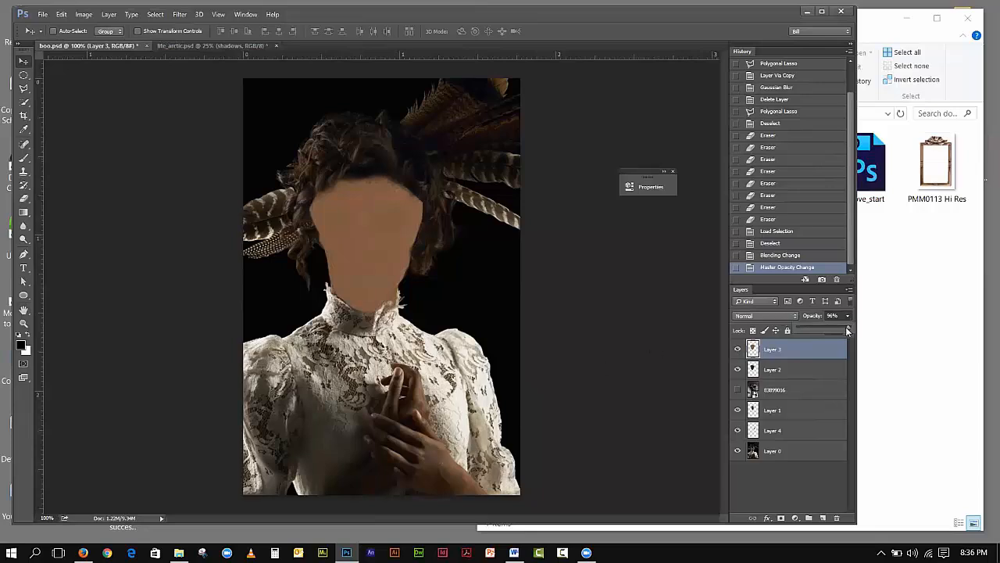
{"action": "left_click_drag", "start_coordinate": [832, 327], "coordinate": [828, 328]}
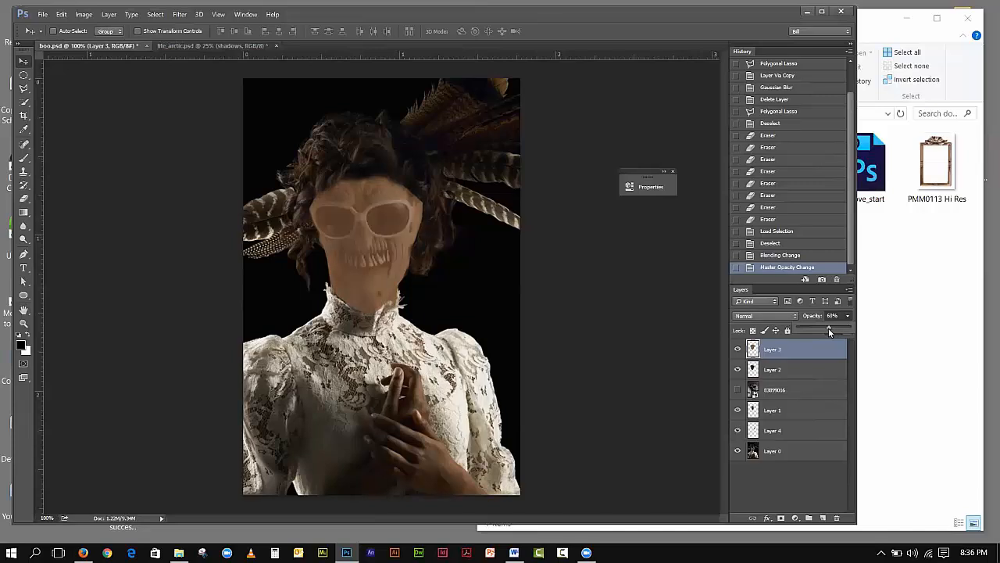
Set Layer 3's blend mode to Color
{"action": "left_click", "coordinate": [773, 314]}
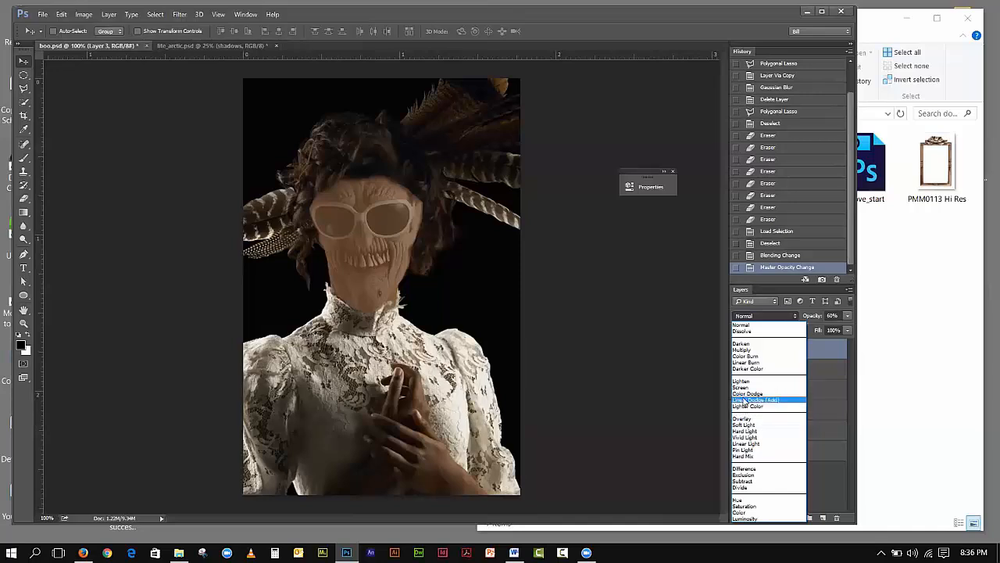
{"action": "left_click", "coordinate": [739, 512]}
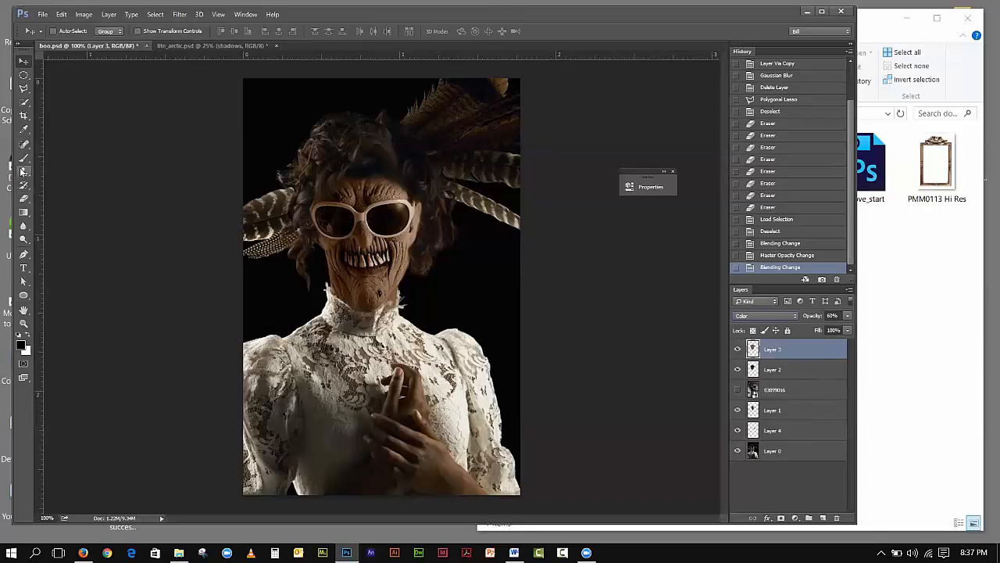
Lightly erase Layer 3's tint over the sunglass lens on the image's left with Eraser dabs at 3% flow
{"action": "left_click", "coordinate": [23, 199]}
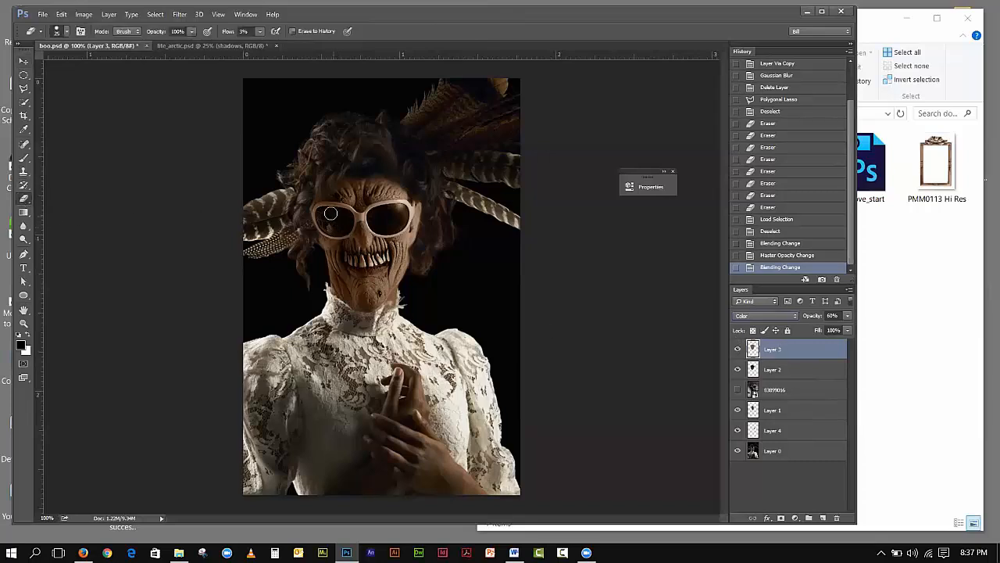
{"action": "left_click", "coordinate": [321, 209]}
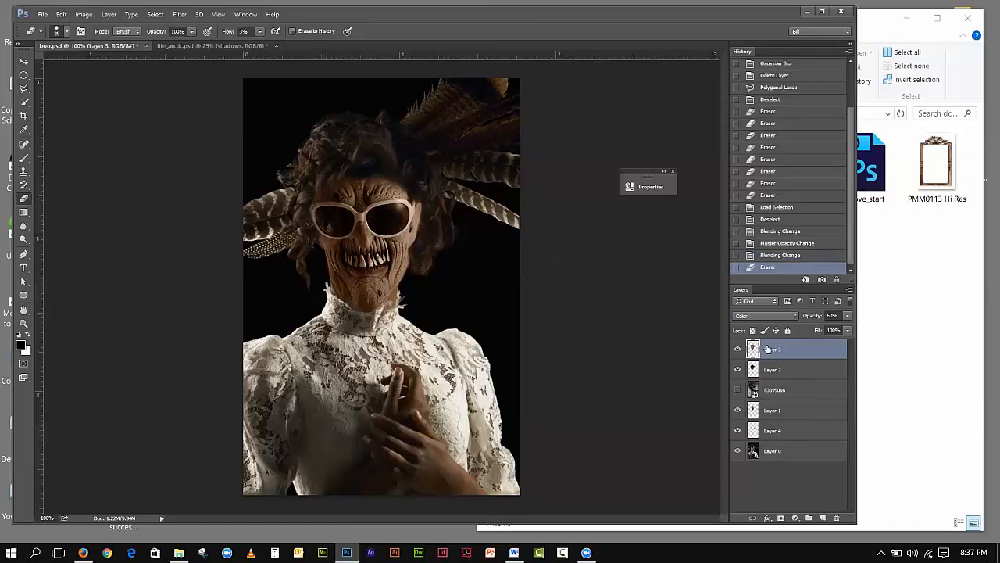
{"action": "left_click", "coordinate": [322, 209]}
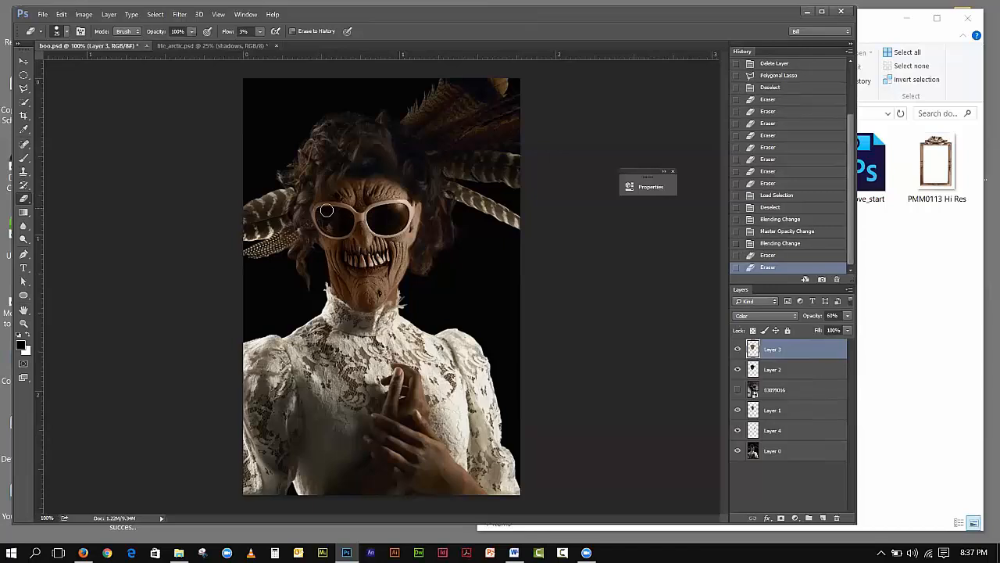
{"action": "left_click", "coordinate": [319, 211]}
{"action": "left_click", "coordinate": [332, 218]}
{"action": "left_click", "coordinate": [332, 221]}
{"action": "left_click", "coordinate": [334, 224]}
{"action": "left_click", "coordinate": [336, 220]}
{"action": "left_click", "coordinate": [339, 221]}
Dab the Eraser over the other sunglass lens on Layer 3, toggling Layer 2 off and on to check the face
{"action": "left_click", "coordinate": [416, 218]}
{"action": "left_click", "coordinate": [401, 211]}
{"action": "left_click", "coordinate": [401, 211]}
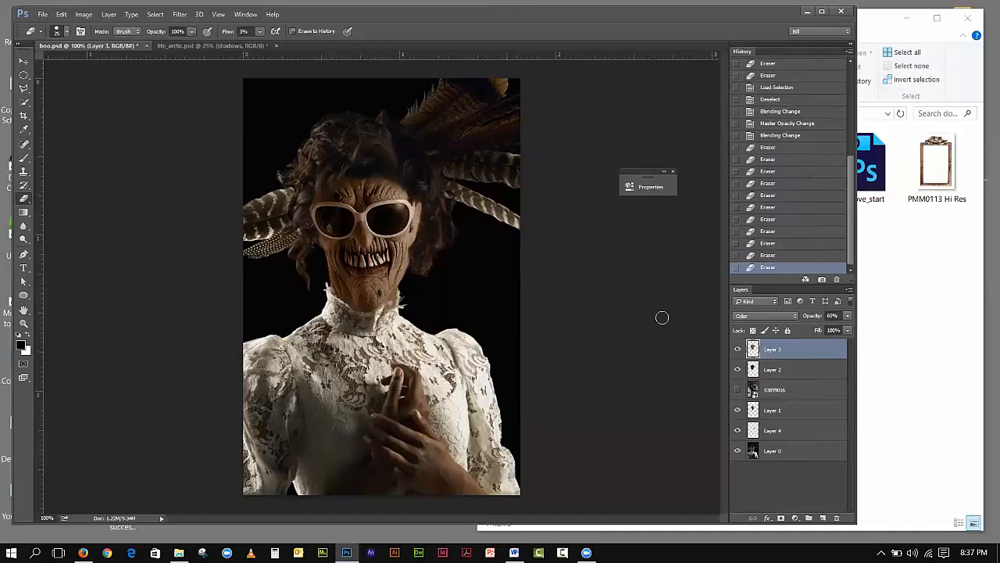
{"action": "left_click", "coordinate": [739, 370]}
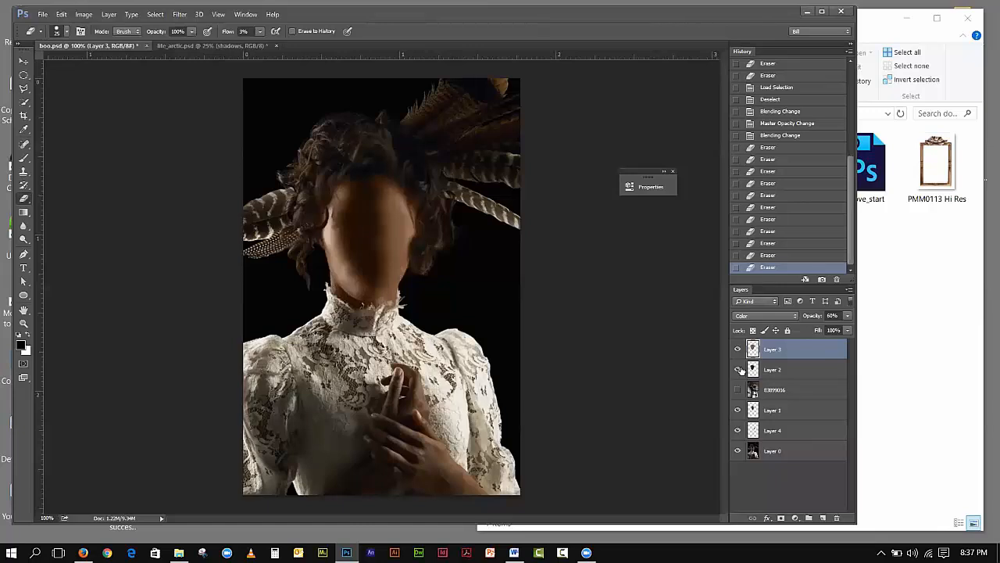
{"action": "left_click", "coordinate": [739, 370]}
{"action": "left_click", "coordinate": [388, 209]}
{"action": "left_click", "coordinate": [383, 212]}
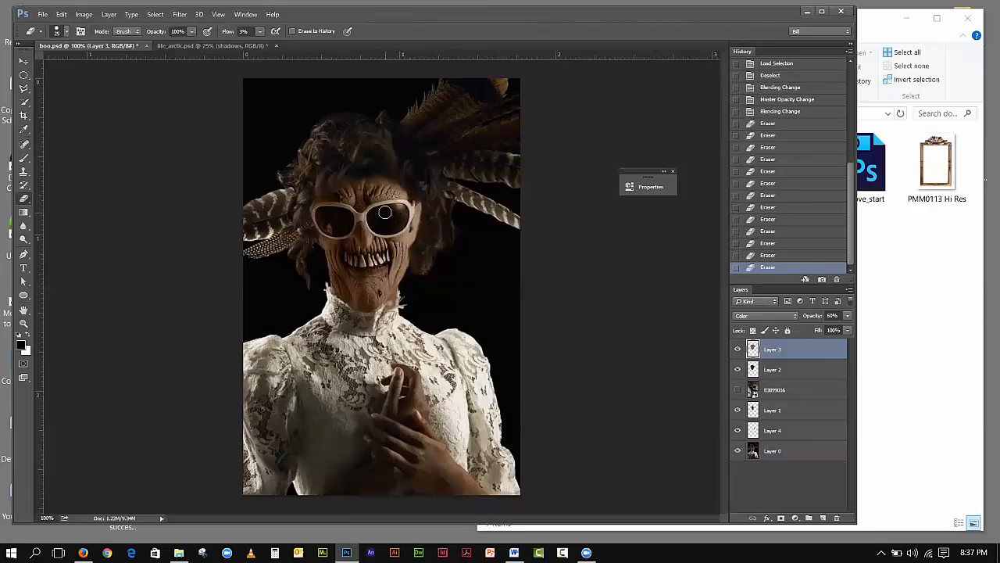
Raise the Eraser's flow to 100% and erase Layer 3's tint from the sunglass lens on the image's right
{"action": "left_click", "coordinate": [260, 32]}
{"action": "left_click_drag", "start_coordinate": [259, 45], "coordinate": [327, 45]}
{"action": "left_click", "coordinate": [375, 212]}
{"action": "left_click_drag", "start_coordinate": [380, 228], "coordinate": [379, 226]}
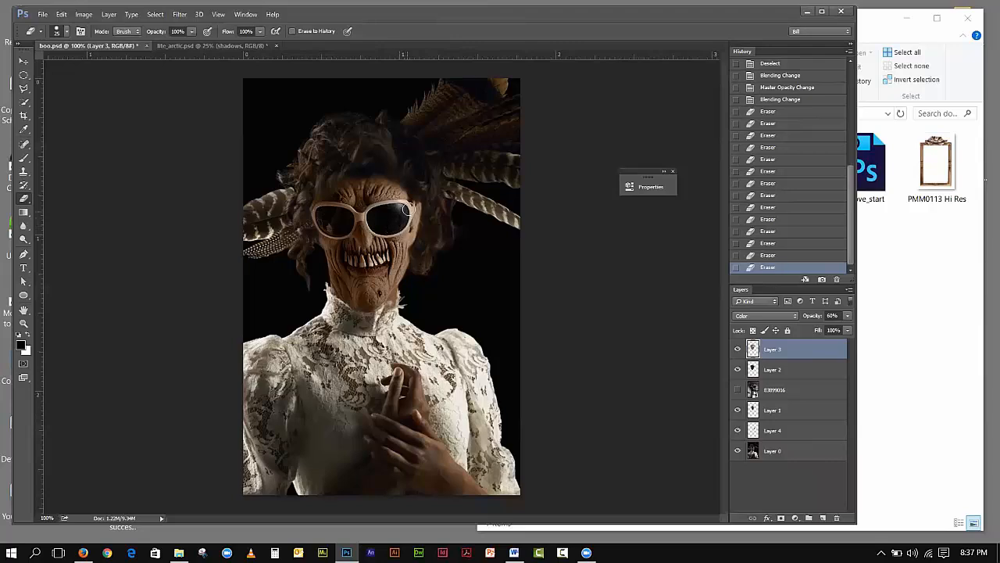
{"action": "left_click", "coordinate": [400, 207]}
Reduce the Eraser to 10 px and clear Layer 3's tint around the sunglasses' bridge, frames and the image's left lens
{"action": "key", "text": "bracketleft"}
{"action": "key", "text": "bracketleft"}
{"action": "key", "text": "bracketleft"}
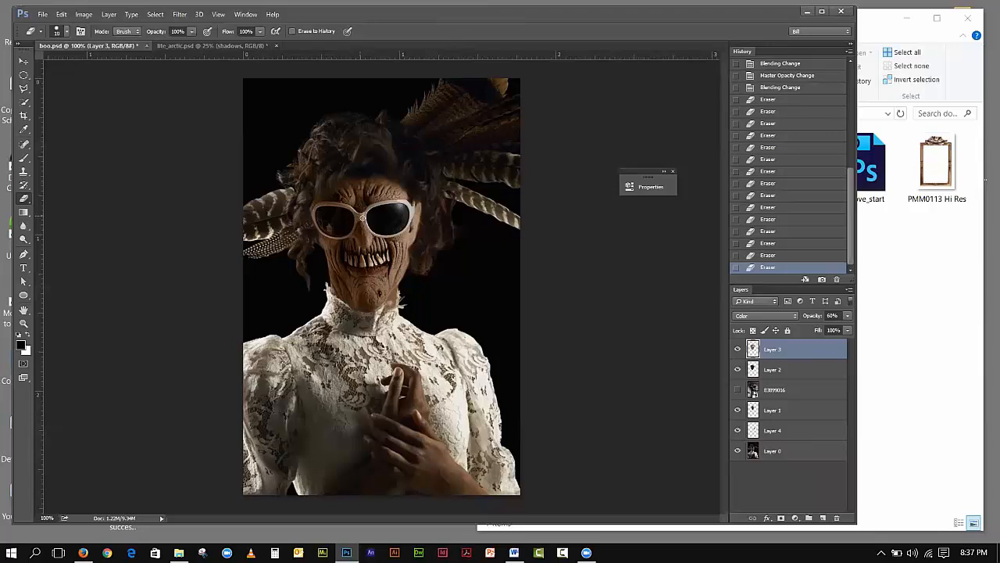
{"action": "left_click_drag", "start_coordinate": [355, 218], "coordinate": [350, 216]}
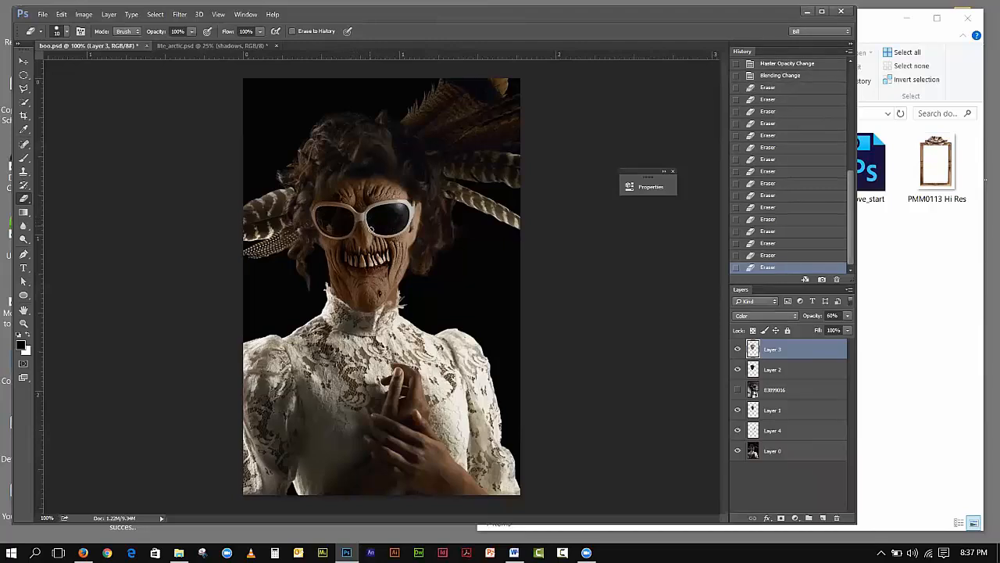
{"action": "left_click_drag", "start_coordinate": [398, 232], "coordinate": [404, 226]}
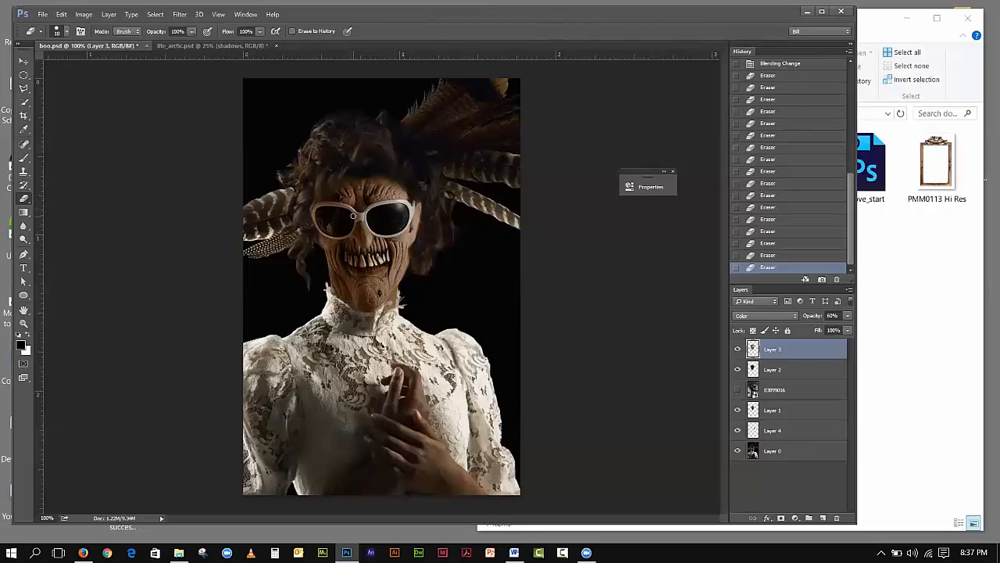
{"action": "left_click", "coordinate": [315, 205]}
{"action": "left_click", "coordinate": [327, 206]}
Hide Layer 2, Layer 1, Layer 4 and Layer 0 to show only Layer 3's tint with the erased sunglasses area
{"action": "left_click", "coordinate": [737, 370]}
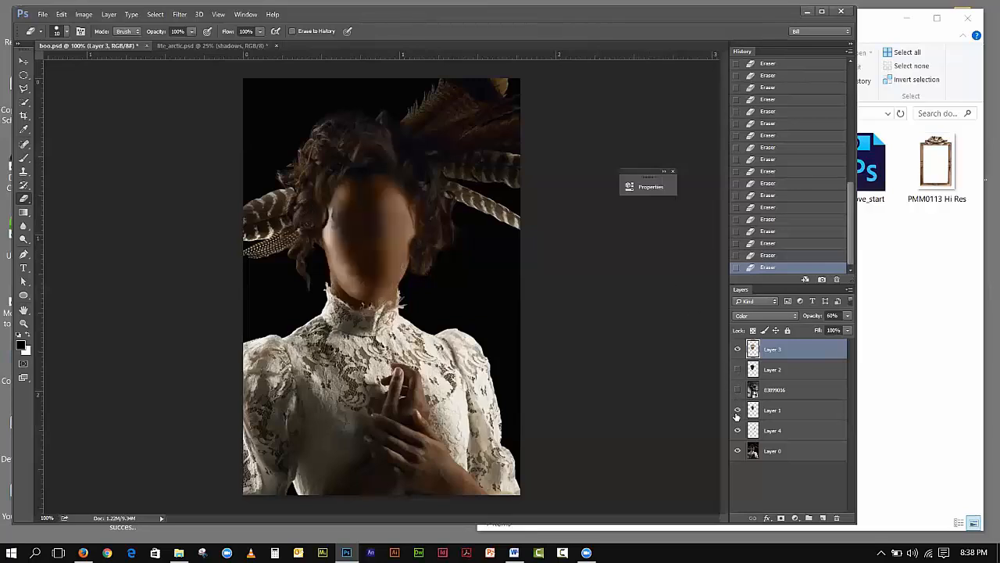
{"action": "left_click", "coordinate": [737, 411]}
{"action": "left_click", "coordinate": [737, 431]}
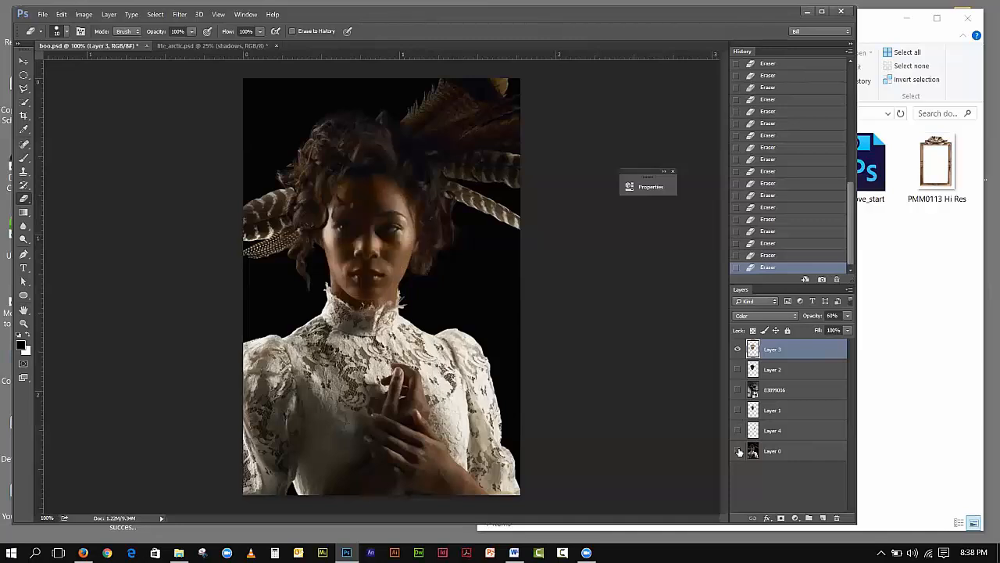
{"action": "left_click", "coordinate": [738, 451]}
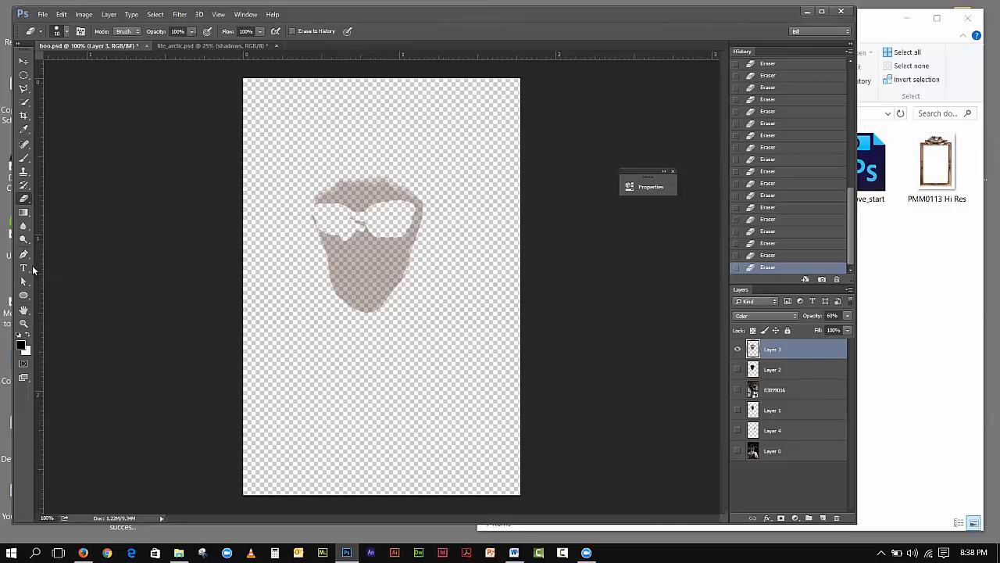
Add a small Brush dab to Layer 3 near the sunglasses' bridge, and show Layer 2 and the full monster photo
{"action": "left_click", "coordinate": [23, 158]}
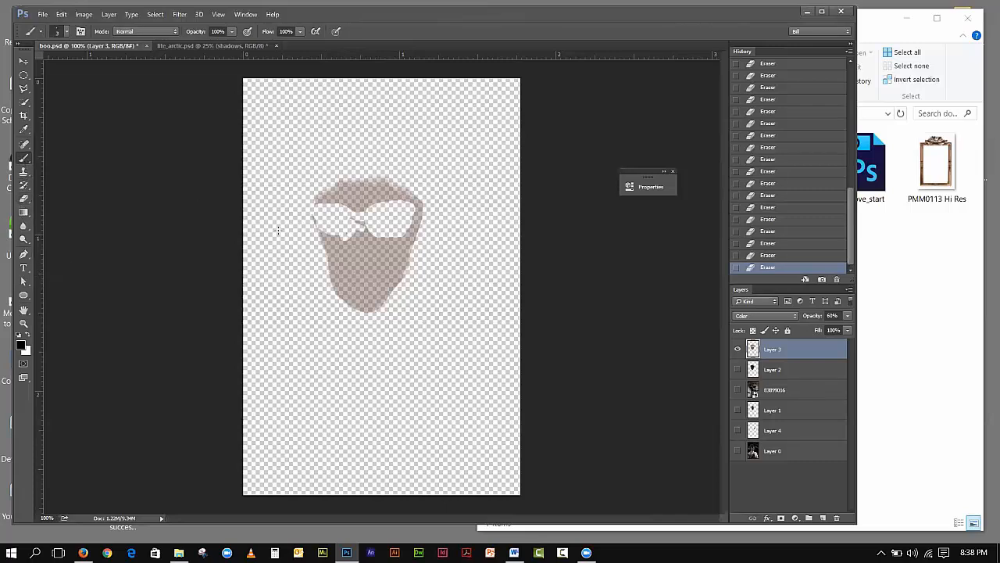
{"action": "left_click", "coordinate": [364, 227]}
{"action": "left_click", "coordinate": [737, 350]}
{"action": "left_click", "coordinate": [737, 350]}
{"action": "left_click", "coordinate": [737, 369]}
{"action": "left_click", "coordinate": [737, 390]}
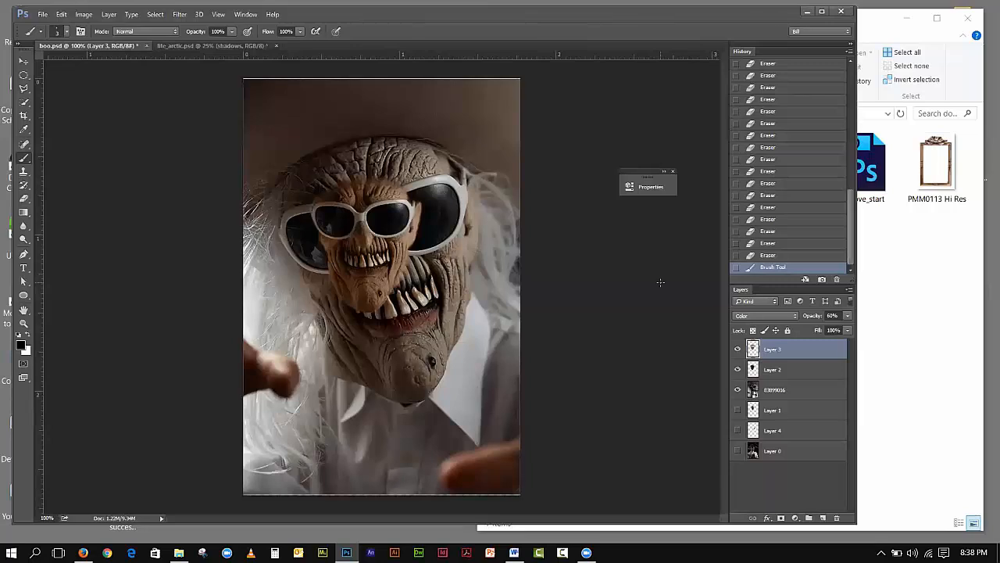
Close boo.psd without saving its changes
{"action": "left_click", "coordinate": [147, 46]}
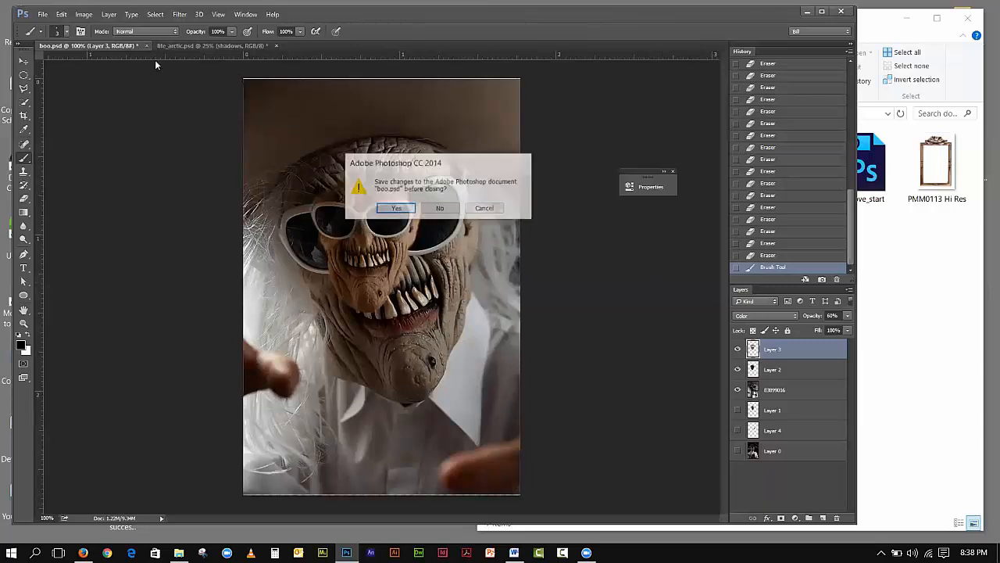
{"action": "left_click", "coordinate": [428, 209]}
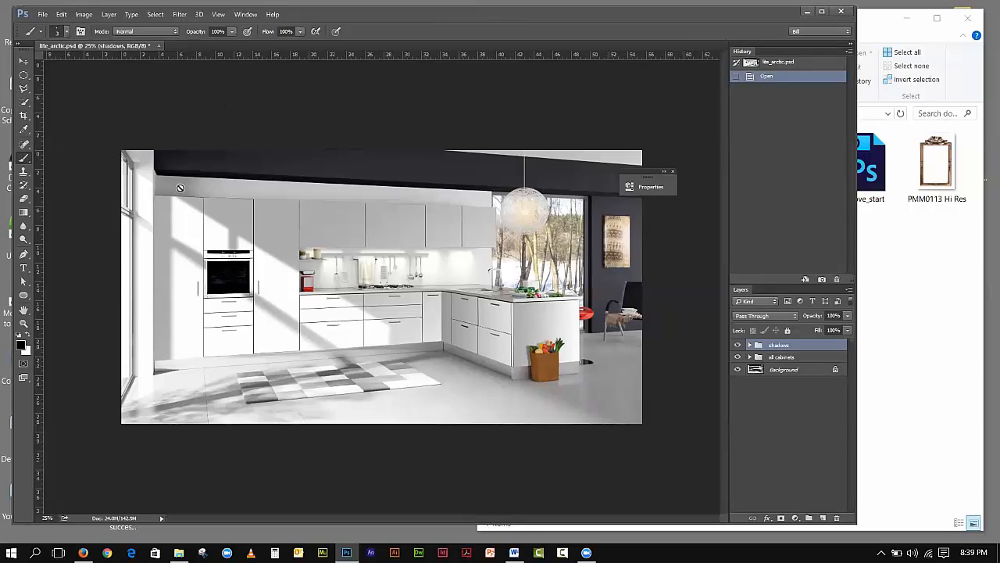
Hide the shadows group, and toggle the all cabinets group off and on to compare the original dark cabinets with the white ones
{"action": "left_click", "coordinate": [738, 345]}
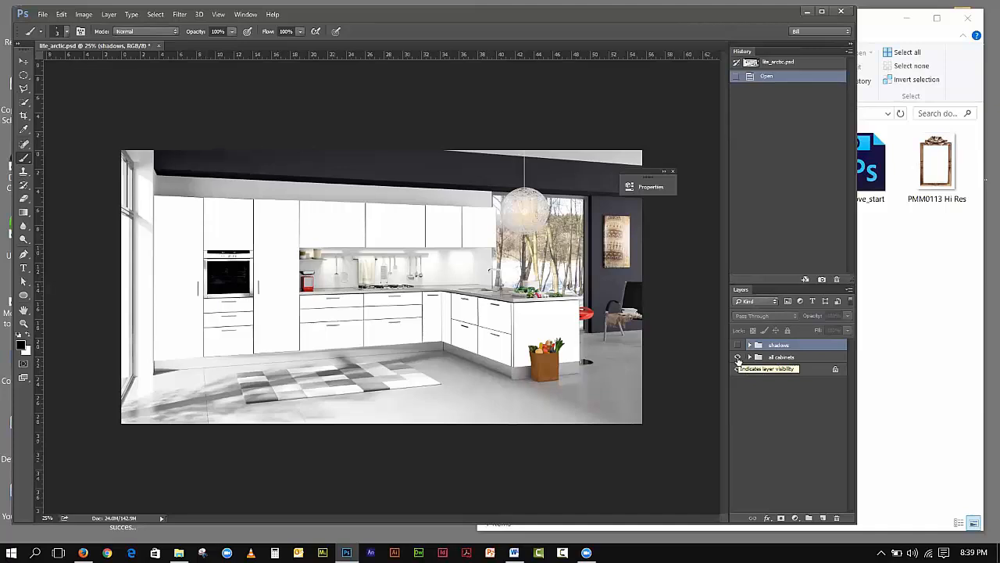
{"action": "left_click", "coordinate": [737, 357]}
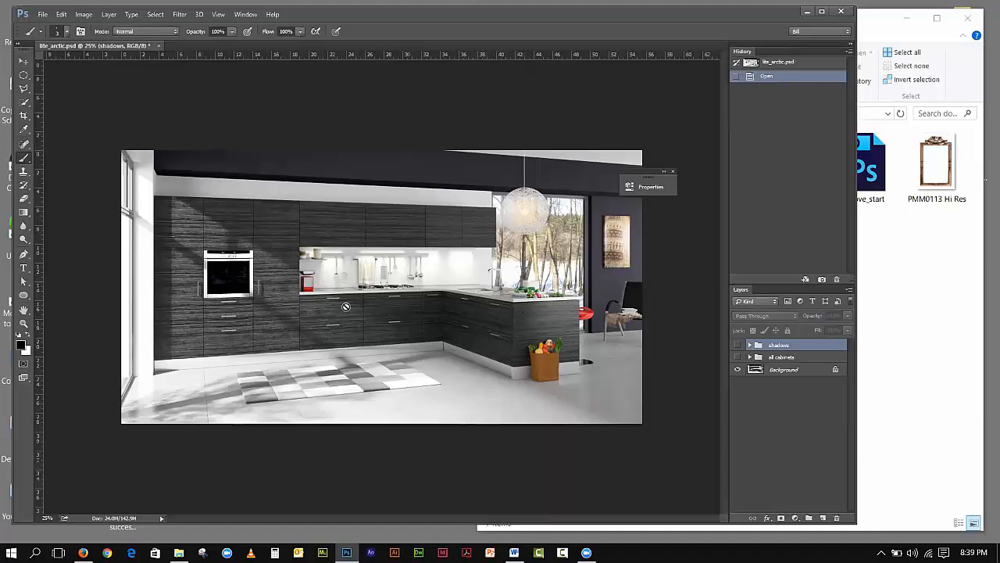
{"action": "left_click", "coordinate": [737, 357]}
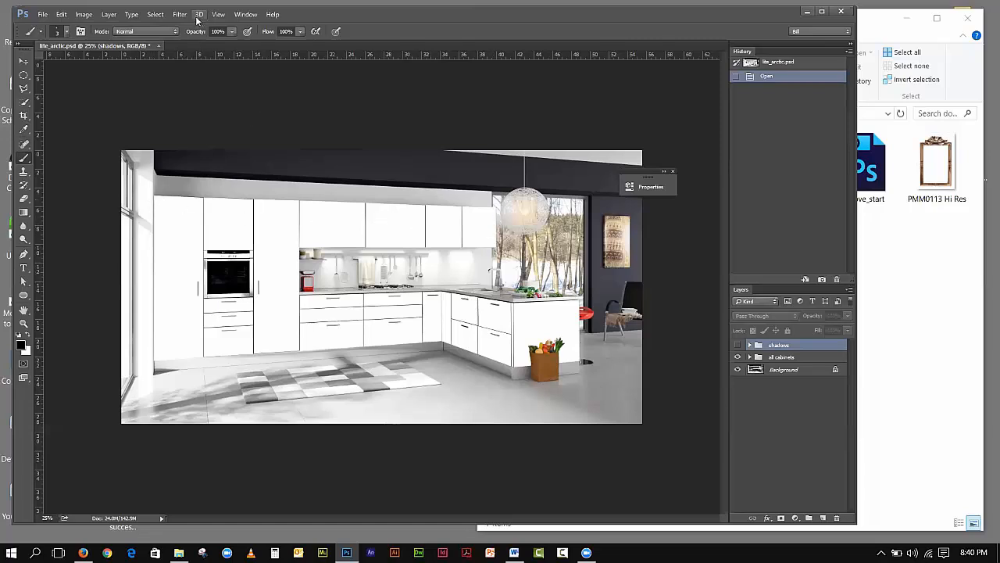
Review the saved selection channels of lite_arctic.psd in Load Selection without loading any of them
{"action": "left_click", "coordinate": [156, 14]}
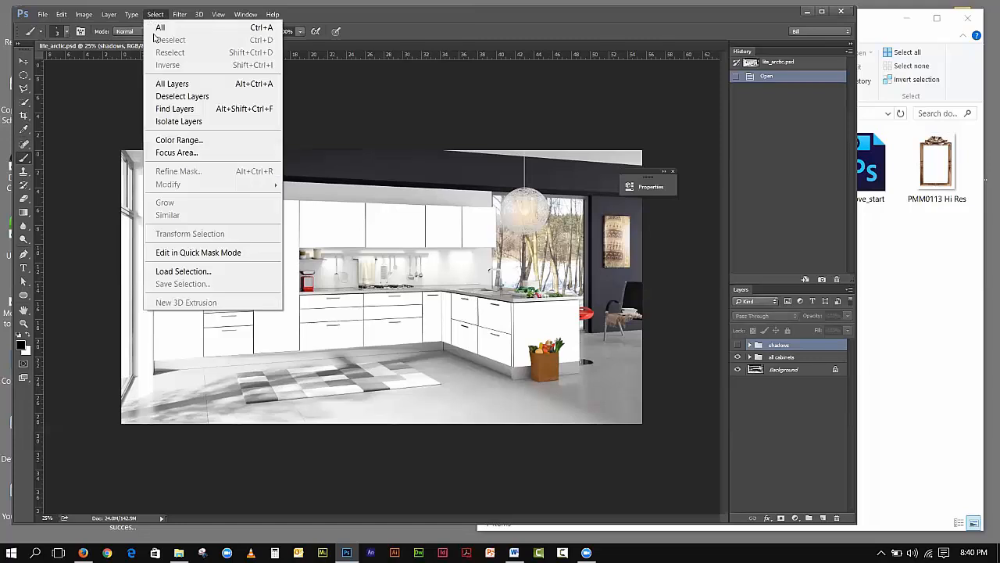
{"action": "left_click", "coordinate": [189, 271]}
{"action": "left_click", "coordinate": [611, 177]}
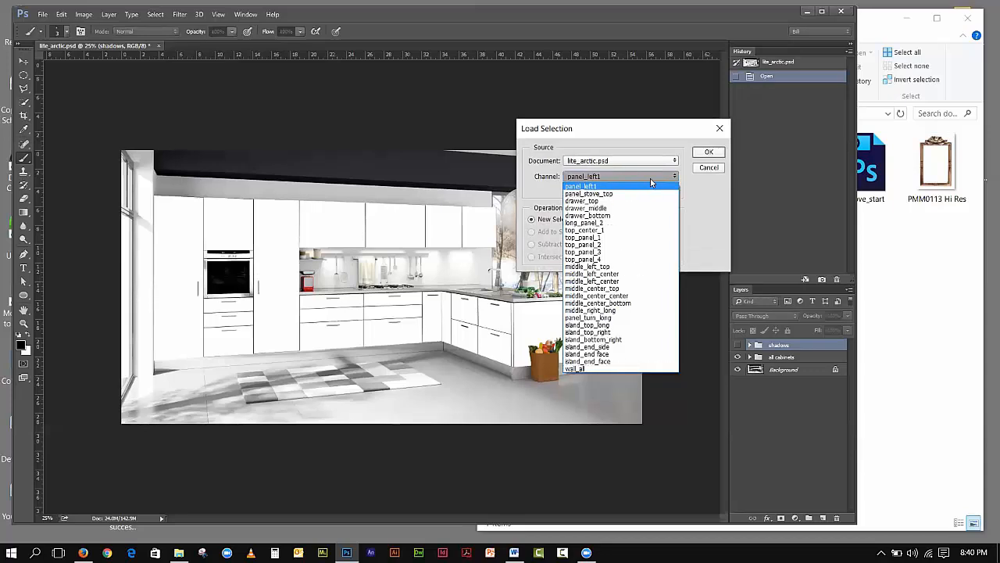
{"action": "left_click", "coordinate": [646, 127]}
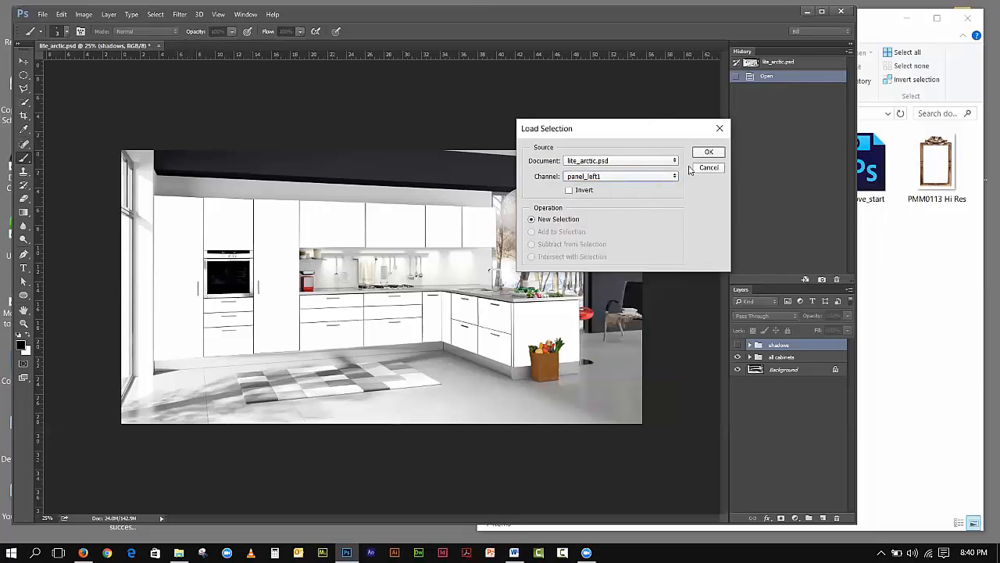
{"action": "left_click", "coordinate": [707, 168]}
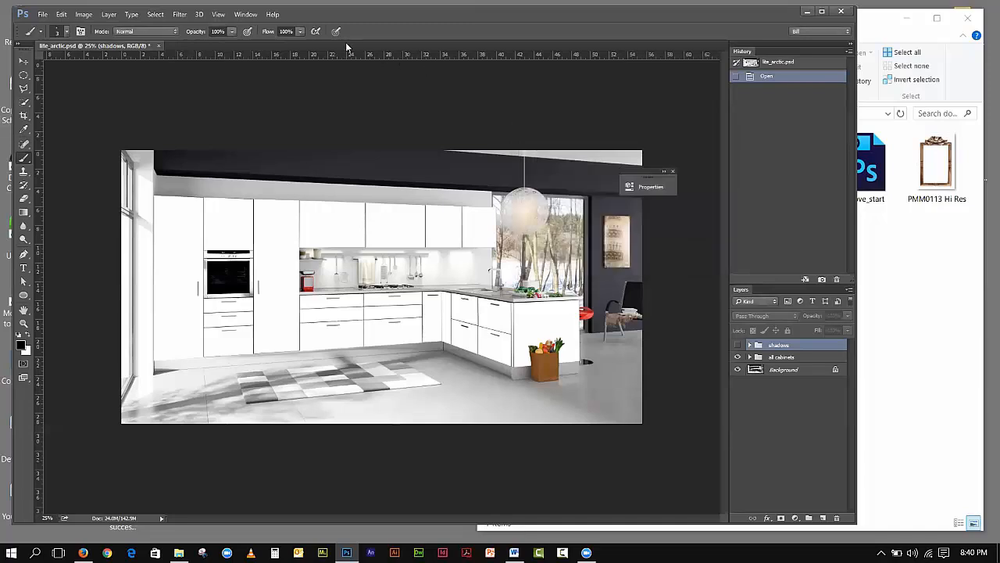
Switch to File Explorer and locate the Tropea image in the lite_arctic folder inside Week 2
{"action": "left_click", "coordinate": [862, 41]}
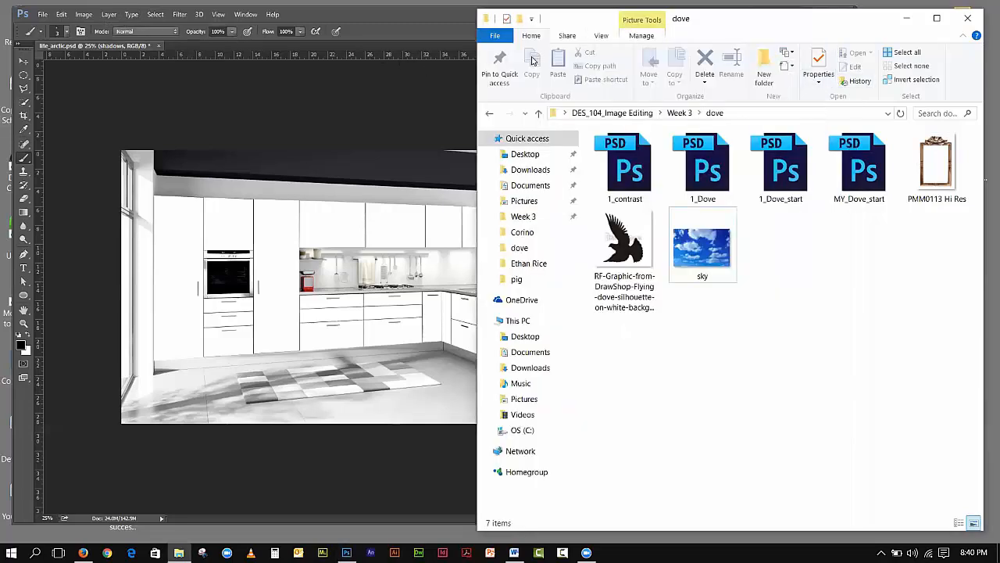
{"action": "left_click", "coordinate": [492, 115]}
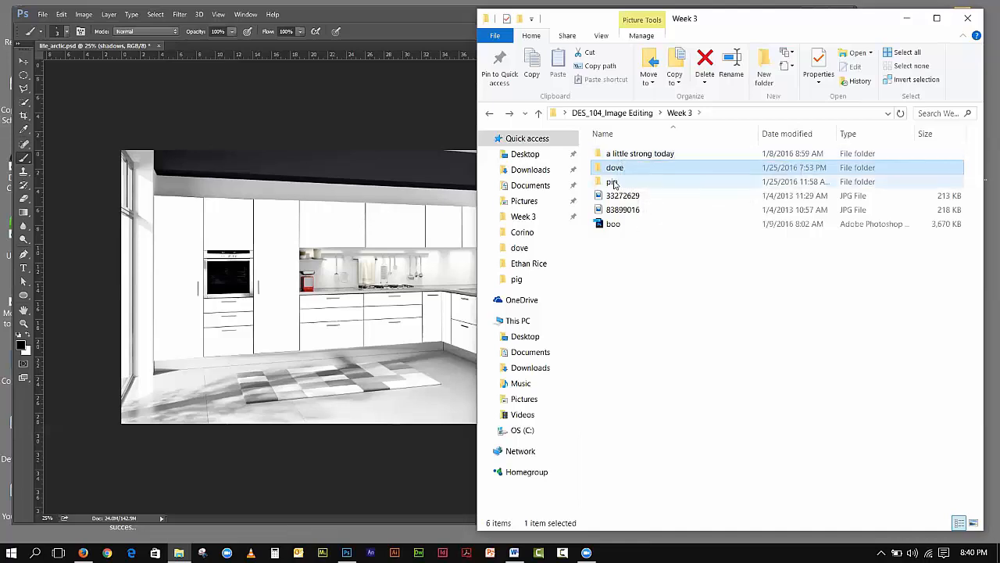
{"action": "double_click", "coordinate": [616, 169]}
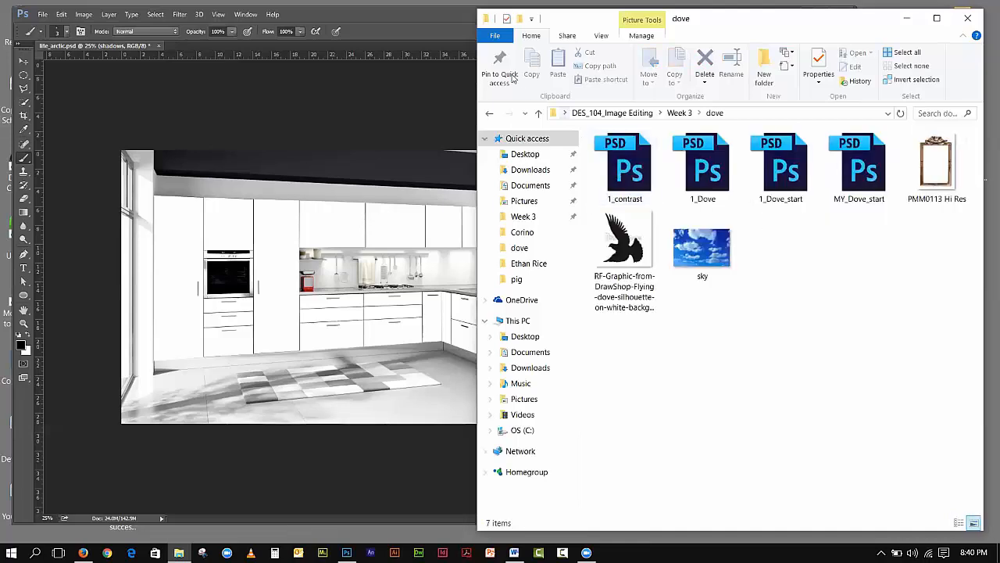
{"action": "left_click", "coordinate": [490, 113]}
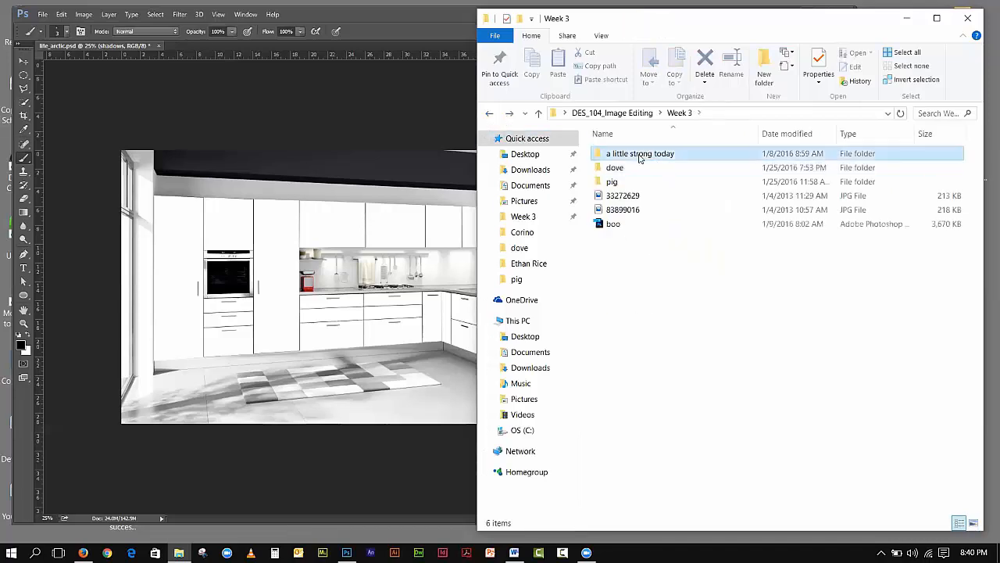
{"action": "double_click", "coordinate": [623, 154]}
{"action": "left_click", "coordinate": [489, 113]}
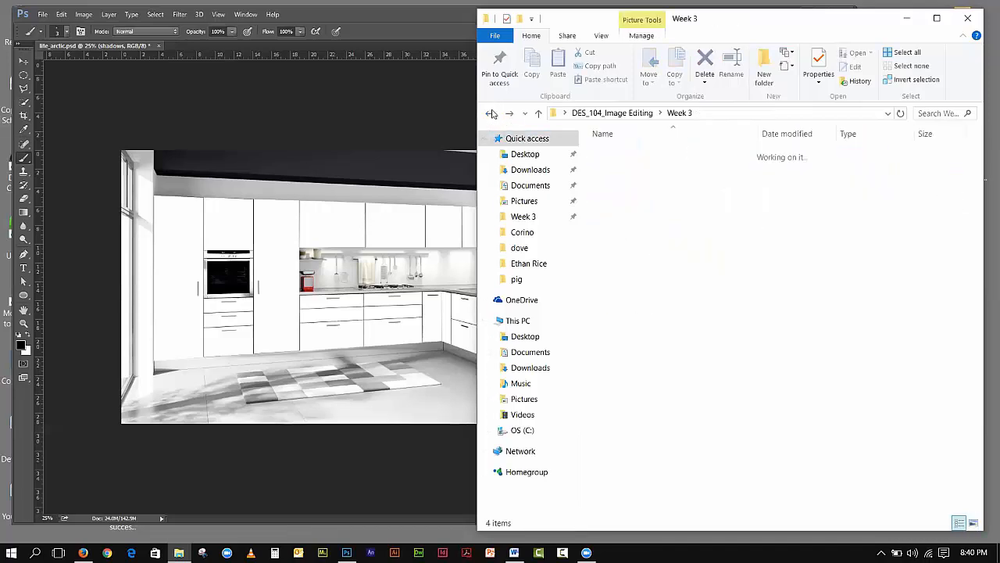
{"action": "left_click", "coordinate": [489, 114]}
{"action": "double_click", "coordinate": [617, 167]}
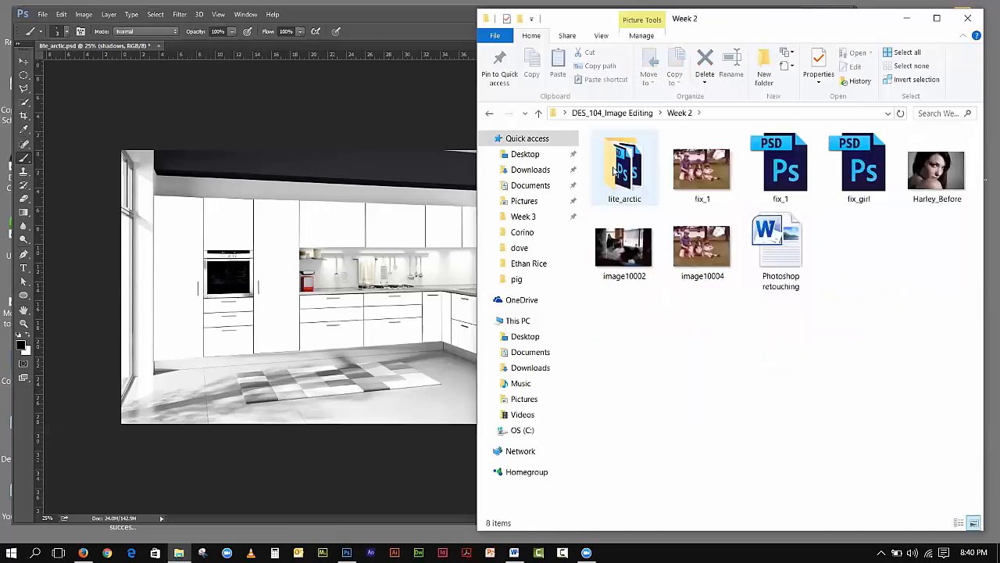
{"action": "double_click", "coordinate": [622, 168]}
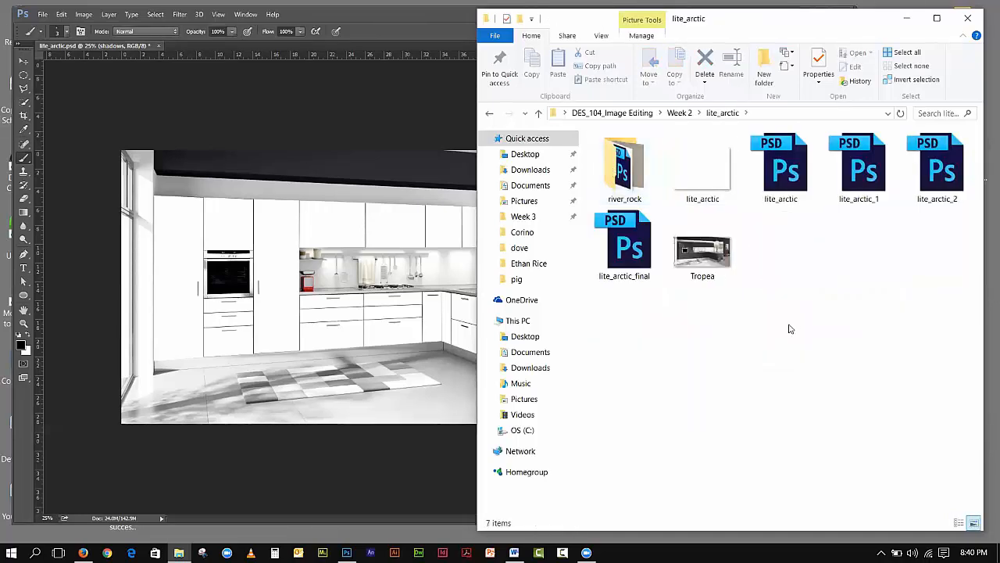
{"action": "left_click_drag", "start_coordinate": [744, 29], "coordinate": [547, 40]}
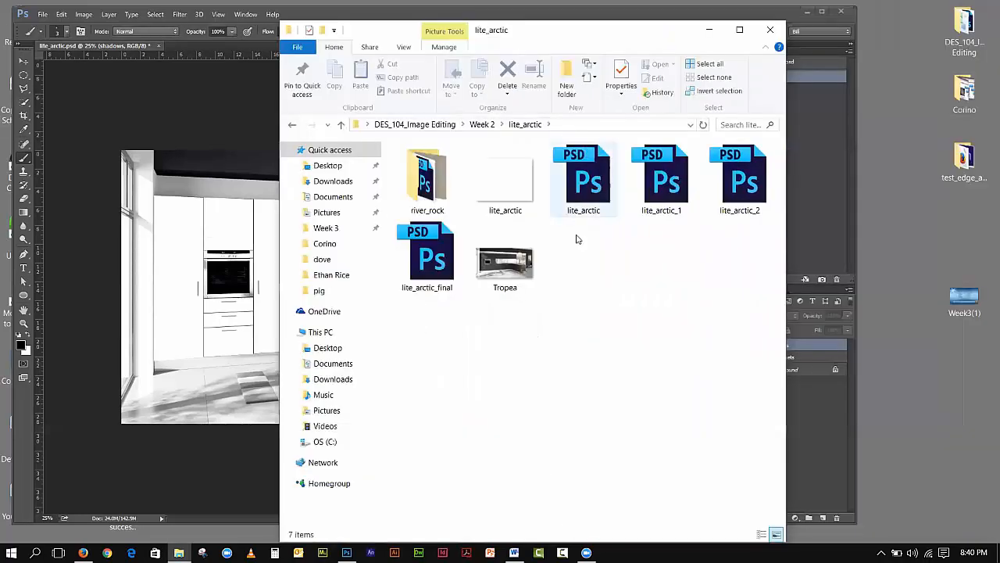
{"action": "left_click", "coordinate": [520, 275]}
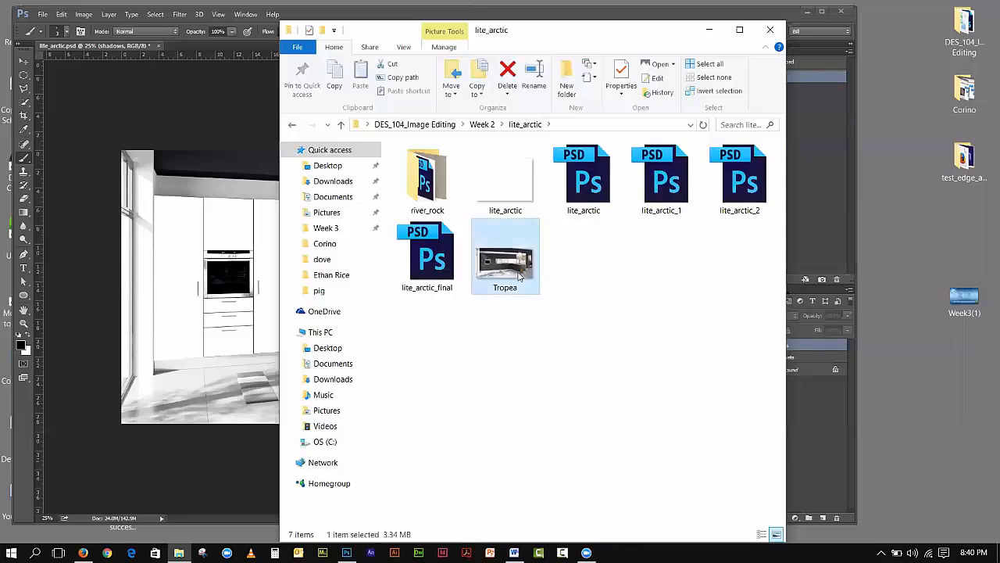
Switch back to Photoshop and open the Tropea image from the Week 2 lite_arctic folder
{"action": "left_click", "coordinate": [42, 16]}
{"action": "left_click", "coordinate": [42, 15]}
{"action": "left_click", "coordinate": [47, 40]}
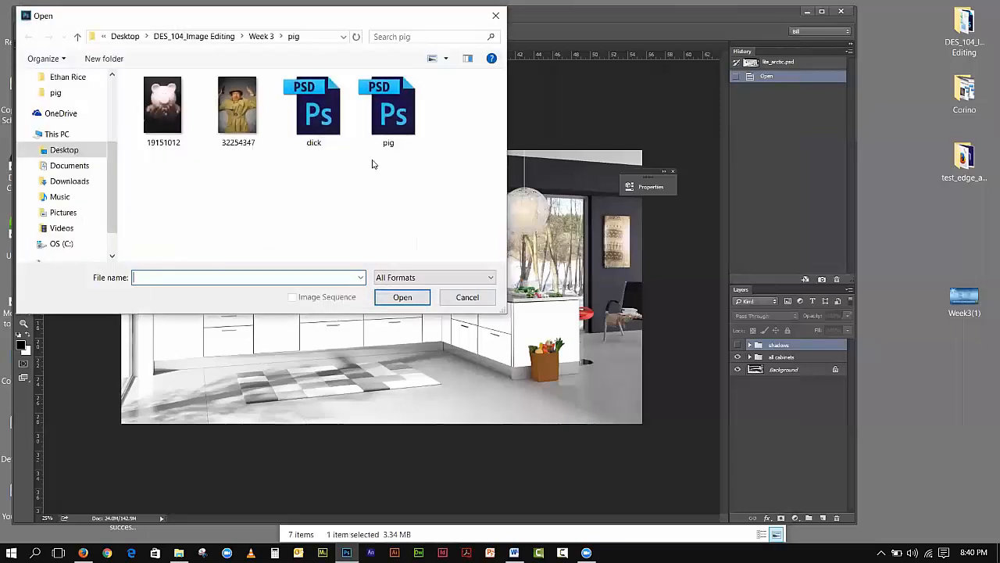
{"action": "left_click", "coordinate": [188, 37]}
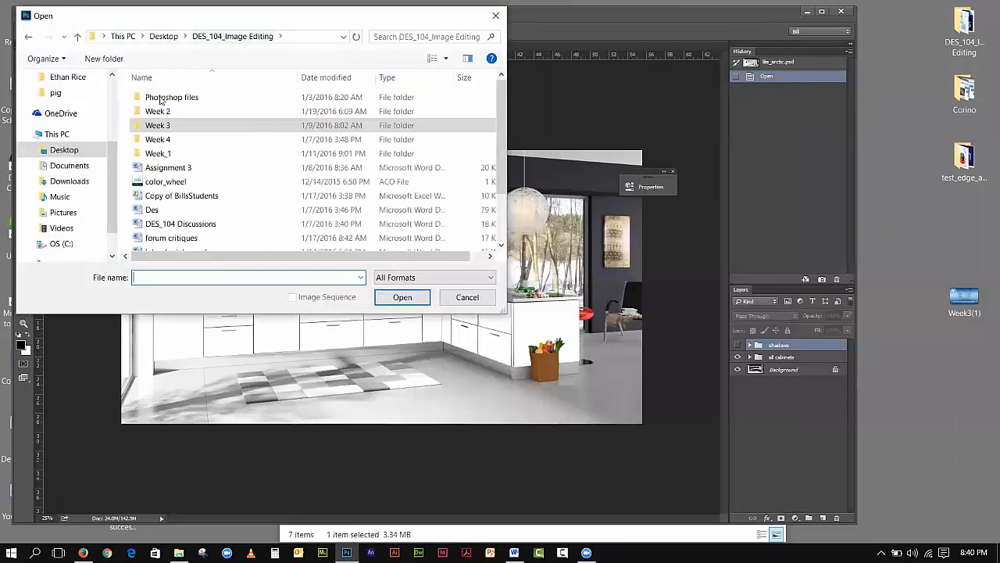
{"action": "double_click", "coordinate": [156, 111]}
{"action": "double_click", "coordinate": [164, 100]}
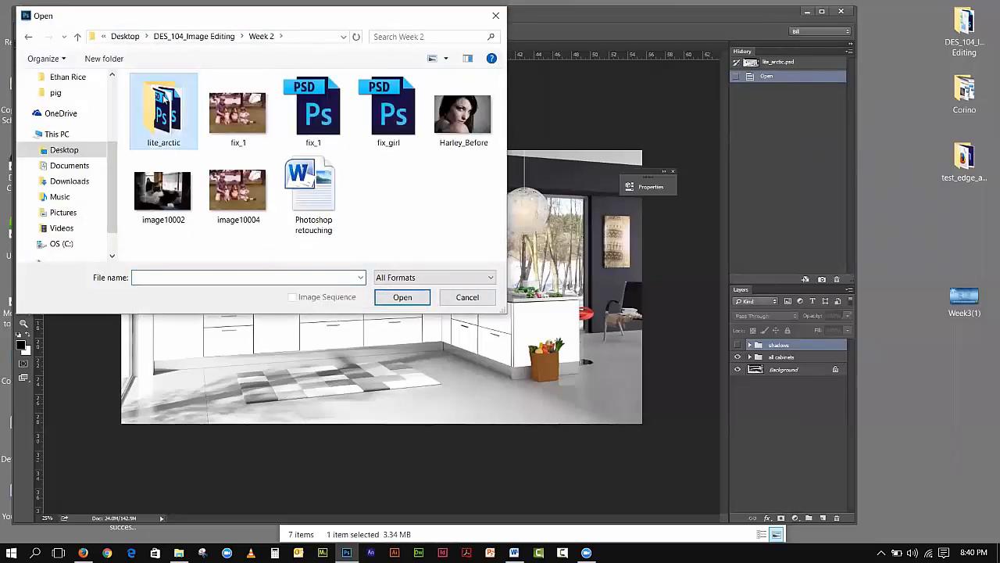
{"action": "left_click", "coordinate": [230, 192]}
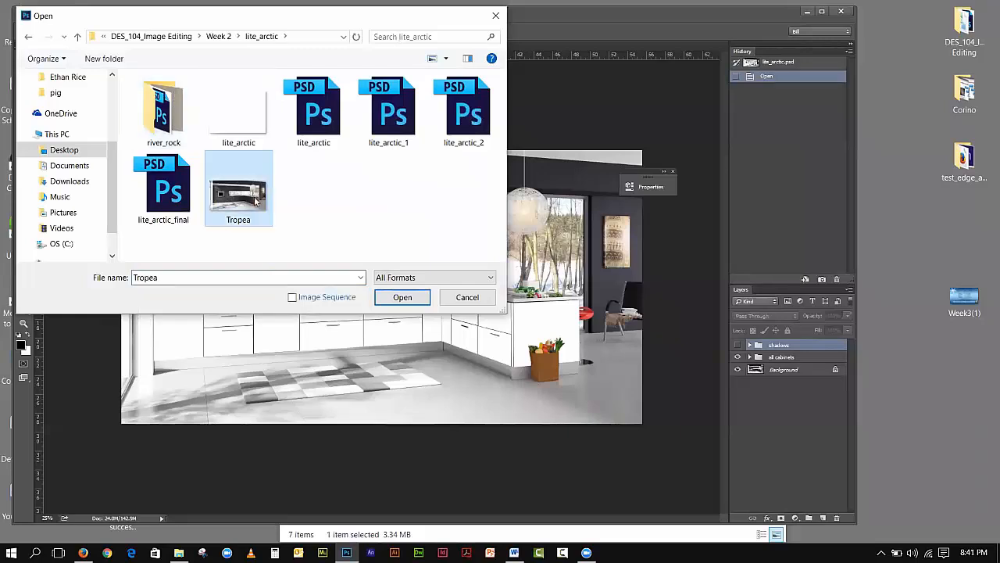
{"action": "left_click", "coordinate": [417, 304]}
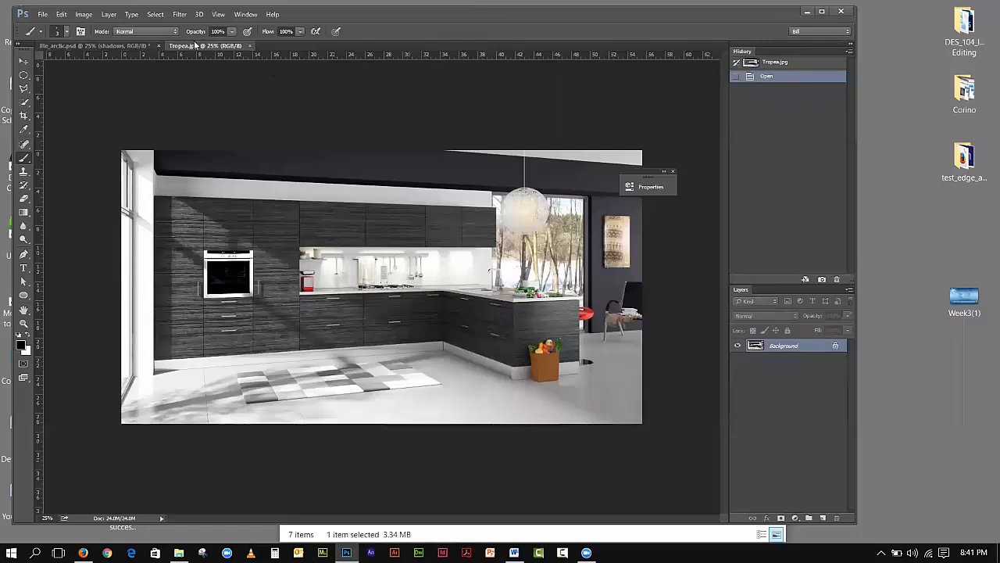
Check which saved selection channels Load Selection offers for the Tropea image, without loading one
{"action": "left_click", "coordinate": [155, 14]}
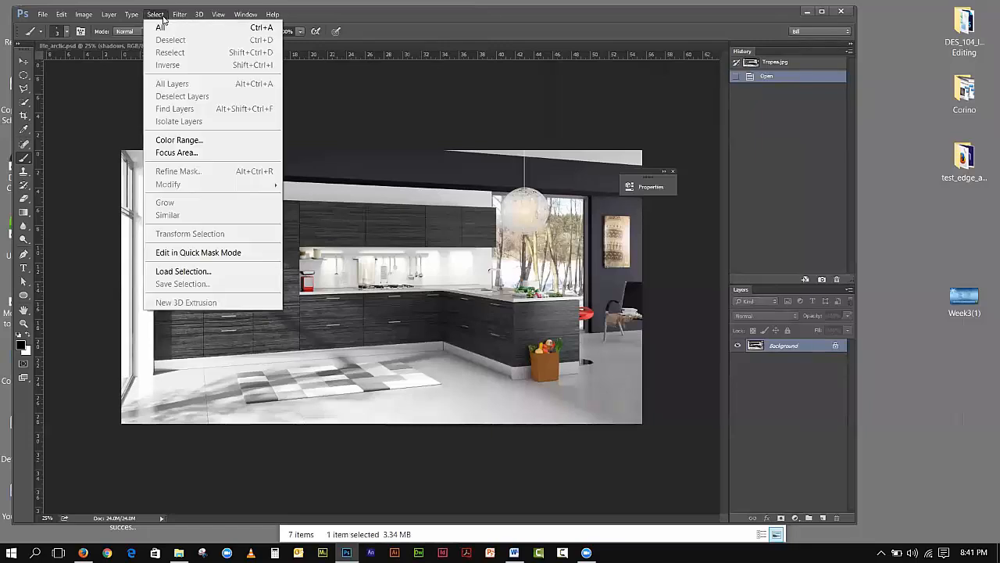
{"action": "left_click", "coordinate": [180, 271]}
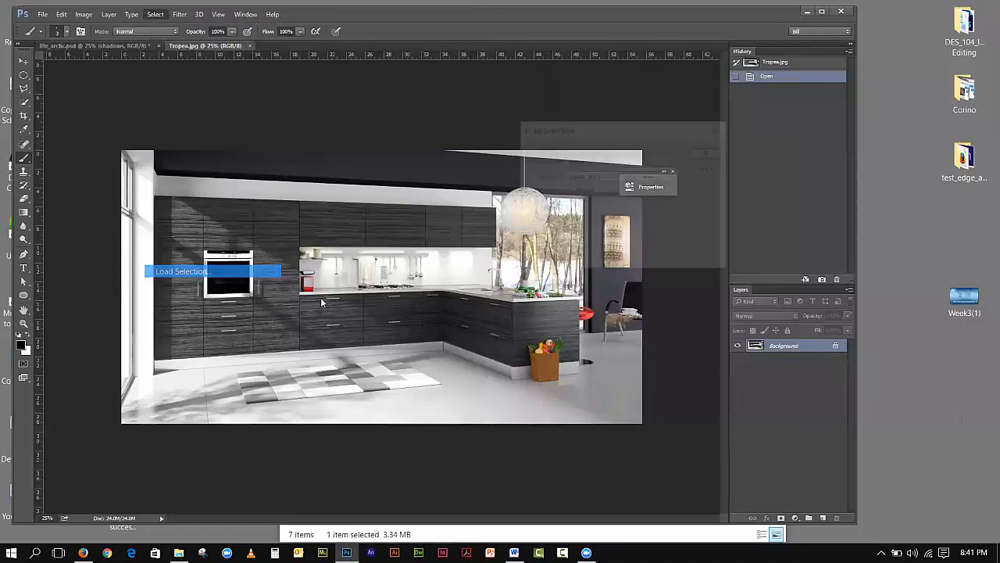
{"action": "left_click", "coordinate": [582, 177]}
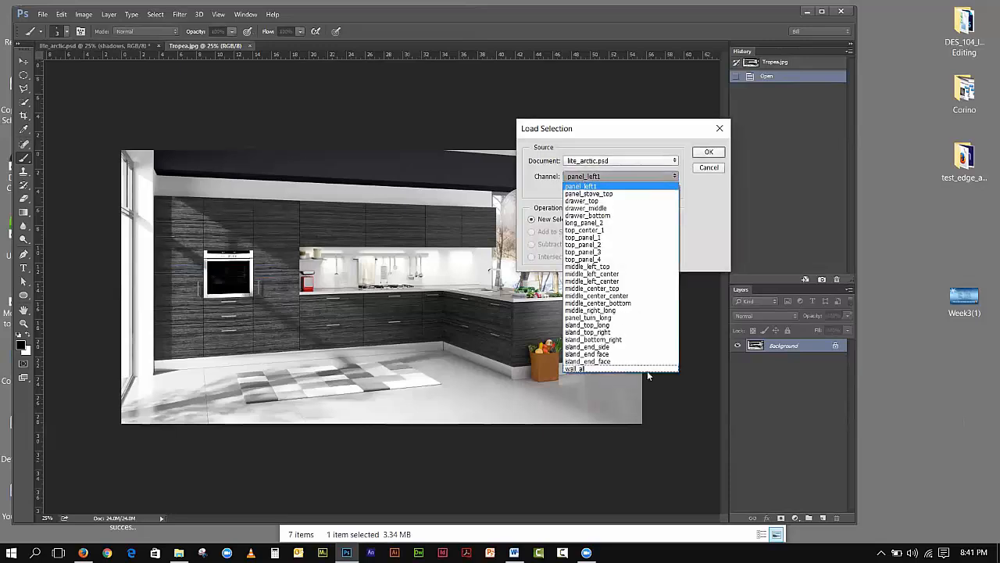
{"action": "left_click", "coordinate": [695, 399]}
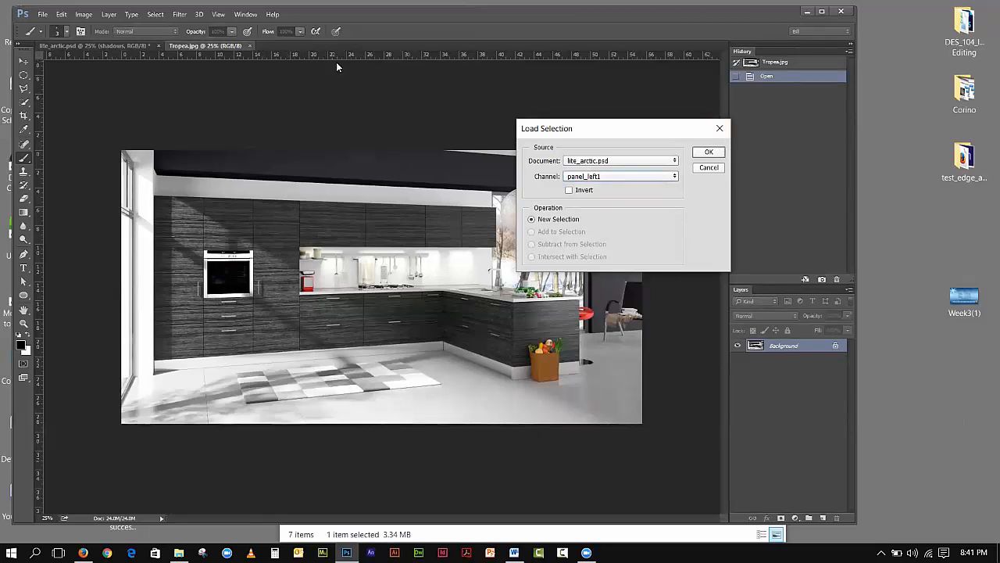
{"action": "left_click", "coordinate": [708, 168]}
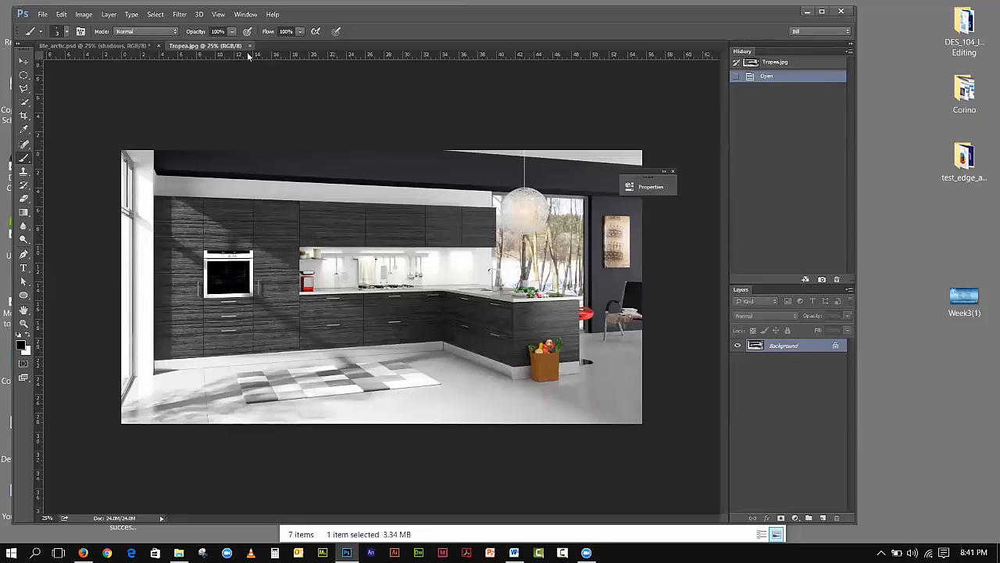
Save the Tropea image as a JPEG named river_start in the lite_arctic folder, with Maximum quality and Baseline ("Standard") format
{"action": "left_click", "coordinate": [43, 15]}
{"action": "left_click", "coordinate": [62, 162]}
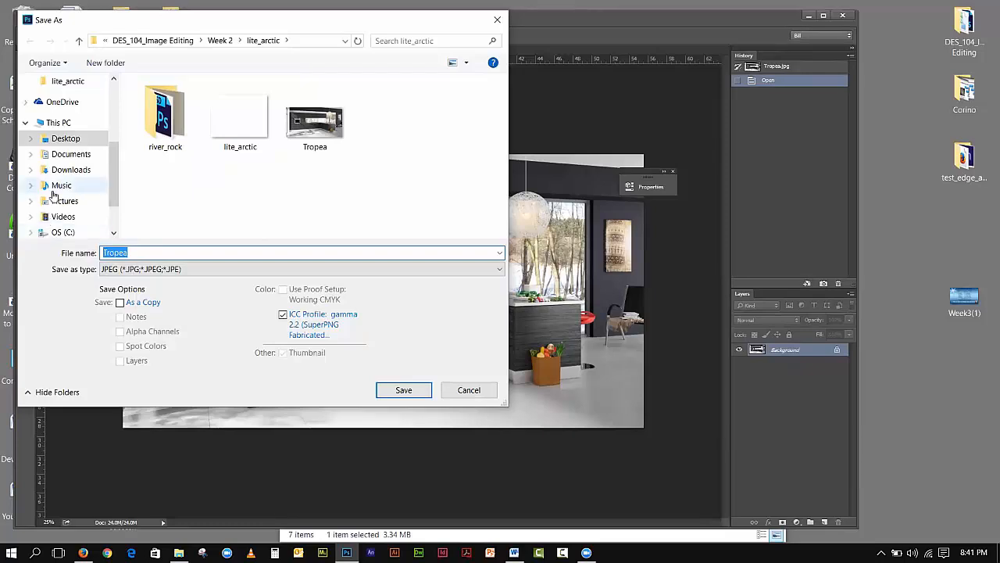
{"action": "type", "text": "river_start"}
{"action": "left_click", "coordinate": [403, 389]}
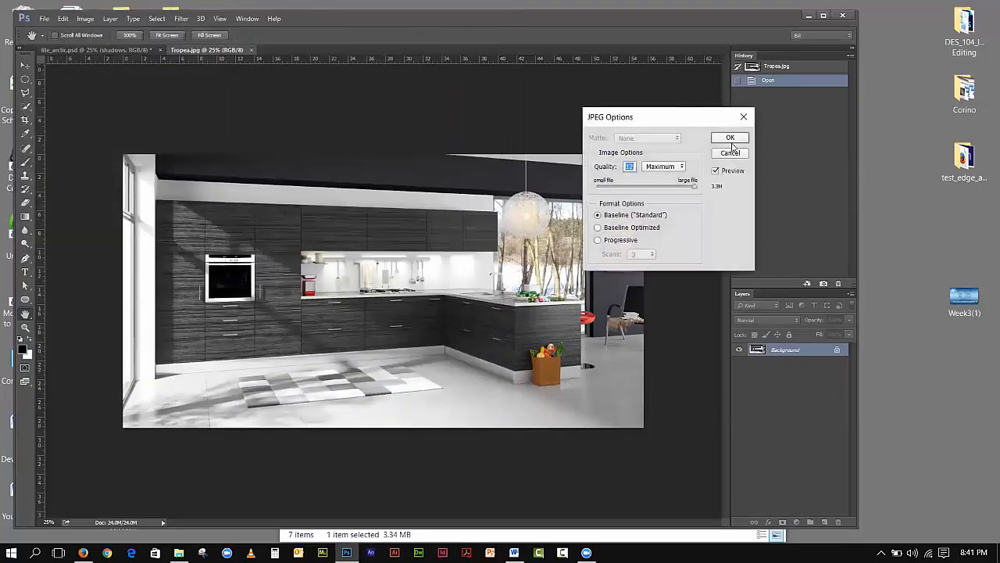
{"action": "left_click", "coordinate": [729, 140]}
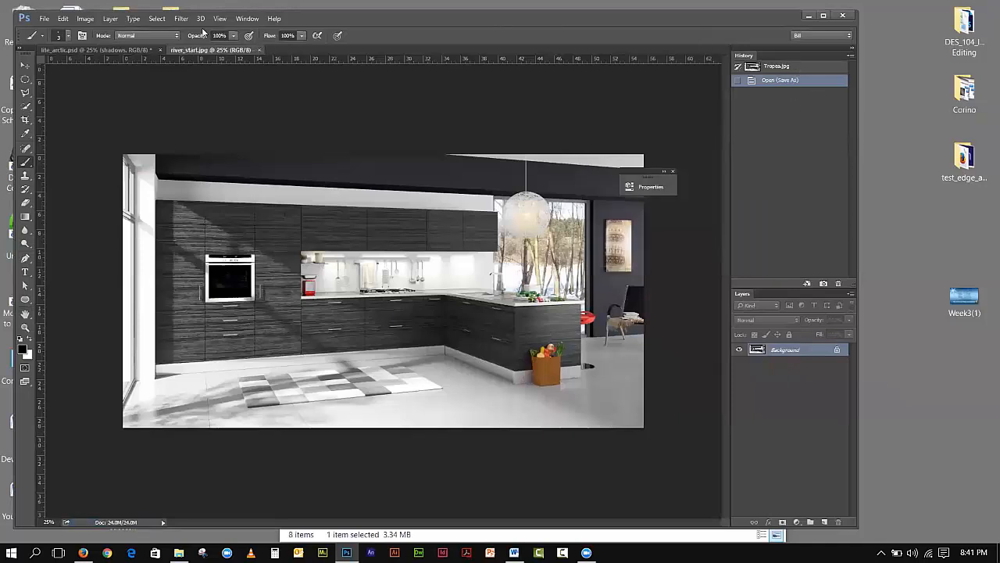
Open lite_arctic_1.psd from the lite_arctic folder
{"action": "left_click", "coordinate": [45, 19]}
{"action": "left_click", "coordinate": [54, 44]}
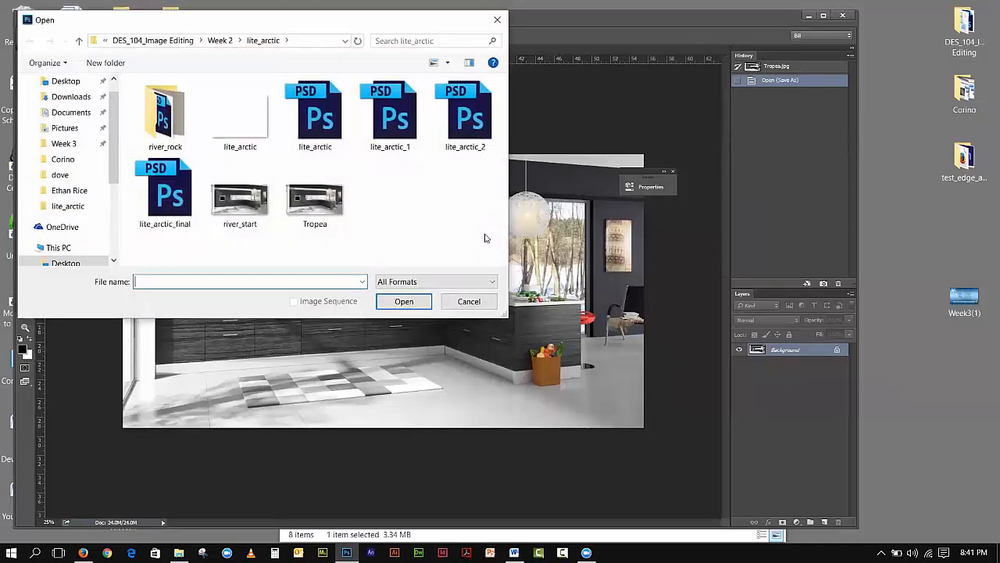
{"action": "double_click", "coordinate": [386, 125]}
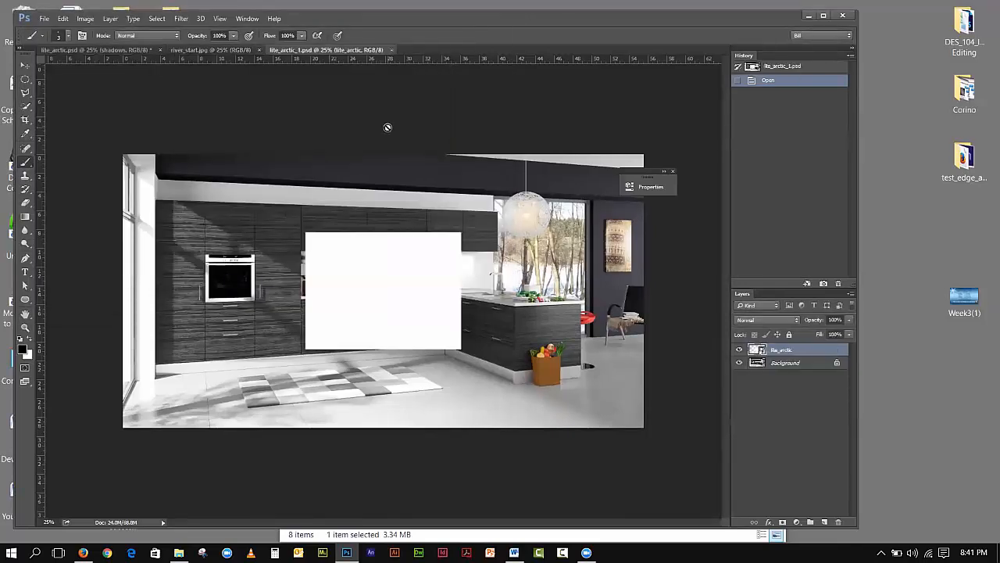
Review the saved selection channels of lite_arctic_1.psd in Load Selection without loading any of them
{"action": "left_click", "coordinate": [161, 23]}
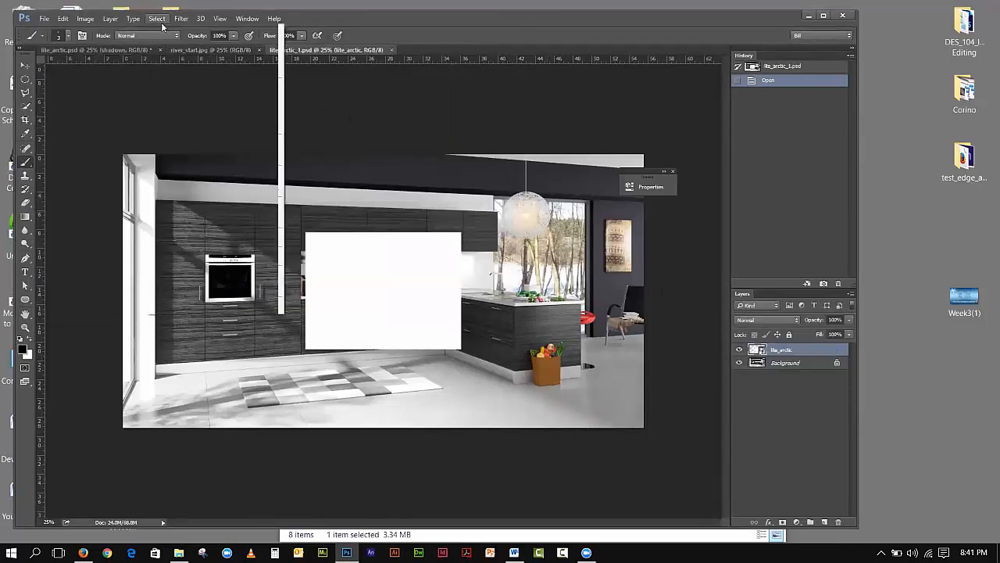
{"action": "left_click", "coordinate": [179, 275]}
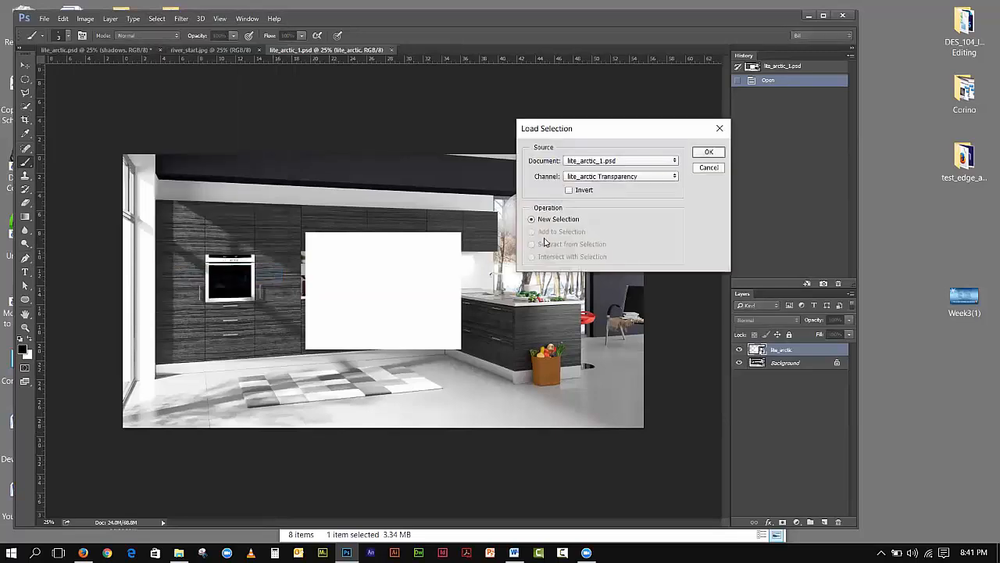
{"action": "left_click", "coordinate": [575, 179]}
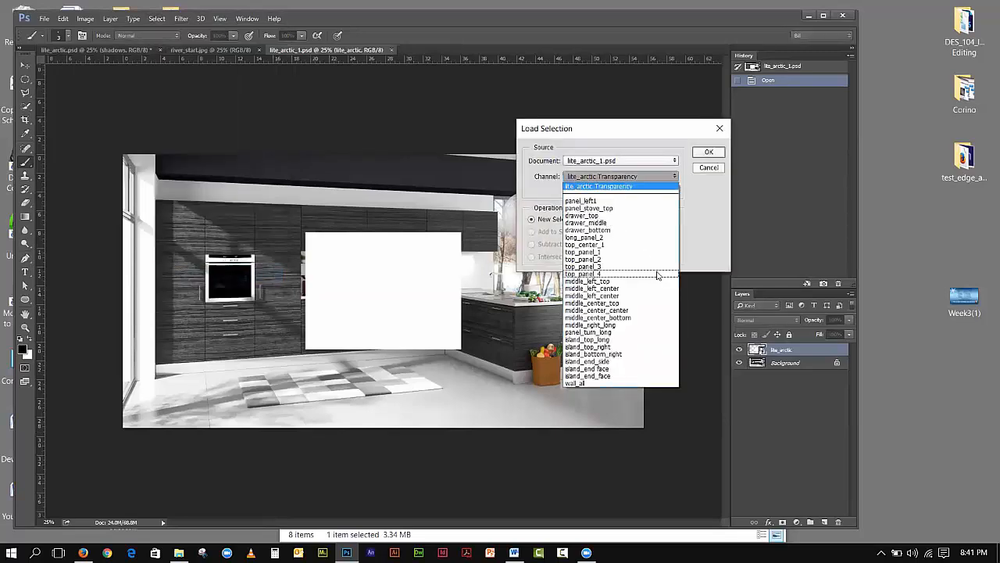
{"action": "left_click", "coordinate": [705, 303]}
{"action": "left_click", "coordinate": [706, 168]}
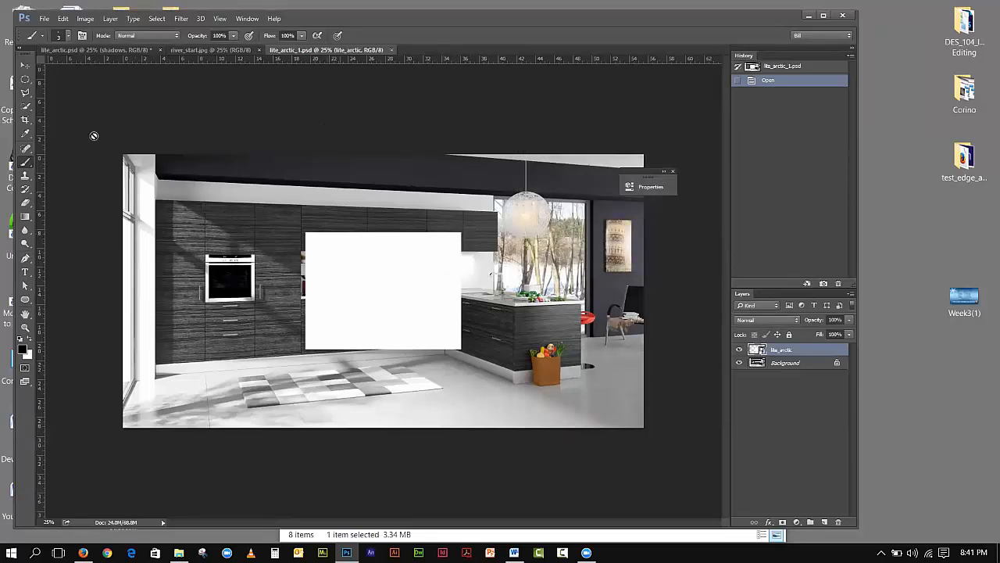
Move the white lite_arctic sample slightly up and to the left over the kitchen cabinets
{"action": "left_click", "coordinate": [25, 65]}
{"action": "mouse_move", "coordinate": [358, 250]}
{"action": "left_mouse_down"}
{"action": "mouse_move", "coordinate": [395, 223]}
{"action": "mouse_move", "coordinate": [428, 275]}
{"action": "mouse_move", "coordinate": [325, 218]}
{"action": "mouse_move", "coordinate": [406, 267]}
{"action": "mouse_move", "coordinate": [308, 235]}
{"action": "mouse_move", "coordinate": [426, 332]}
{"action": "mouse_move", "coordinate": [386, 276]}
{"action": "mouse_move", "coordinate": [335, 261]}
{"action": "mouse_move", "coordinate": [400, 332]}
{"action": "mouse_move", "coordinate": [390, 290]}
{"action": "mouse_move", "coordinate": [333, 254]}
{"action": "mouse_move", "coordinate": [345, 239]}
{"action": "left_mouse_up"}
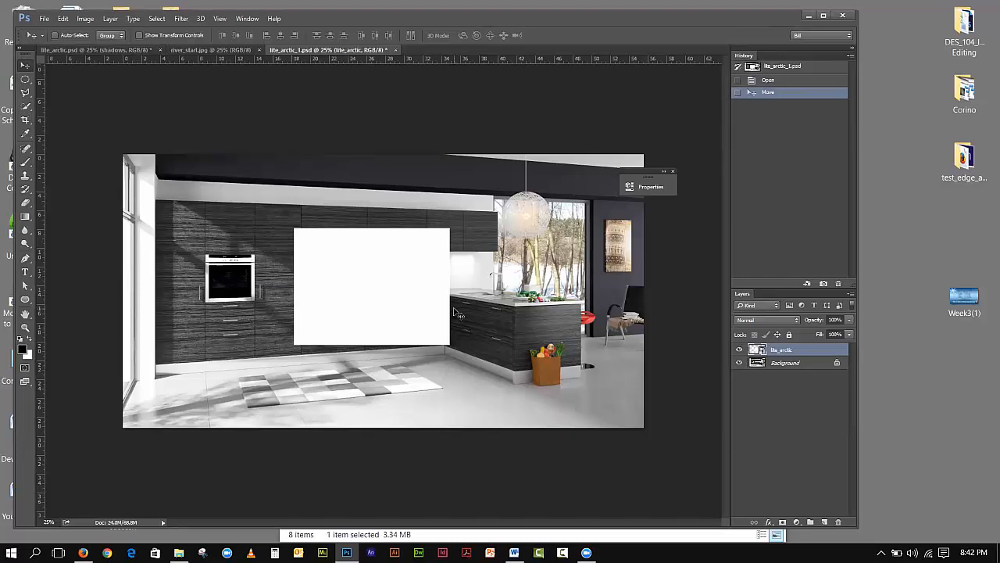
View the lite_arctic JPG from the lite_arctic folder in the photo viewer, then return to the lite_arctic_1.psd document
{"action": "left_click", "coordinate": [808, 15]}
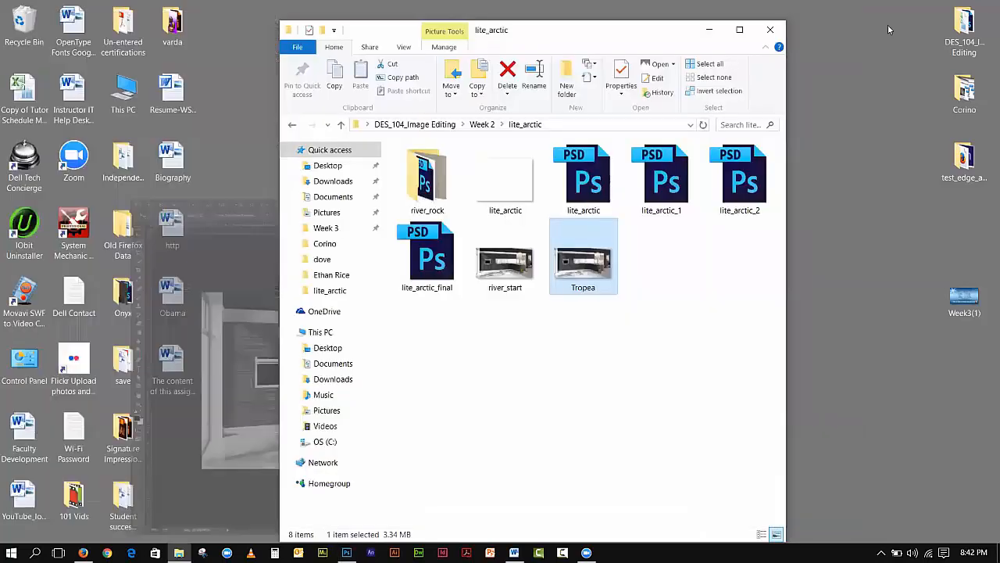
{"action": "double_click", "coordinate": [506, 199]}
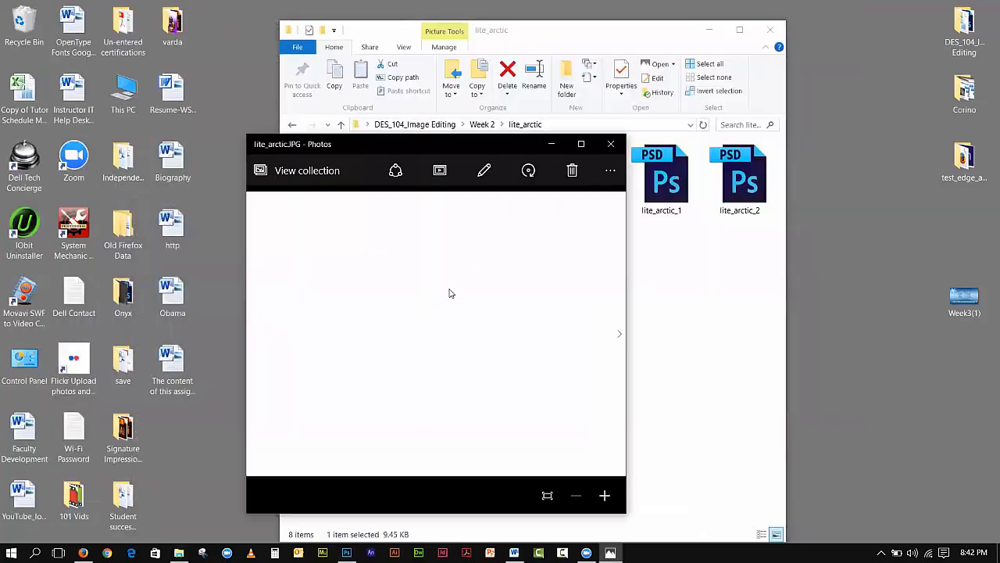
{"action": "left_click", "coordinate": [608, 152]}
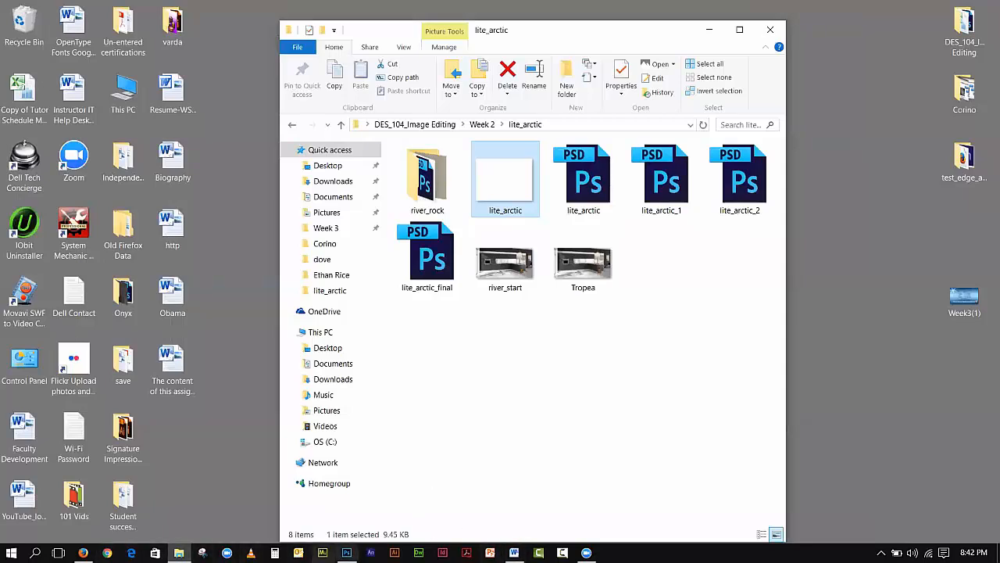
{"action": "left_click", "coordinate": [346, 552]}
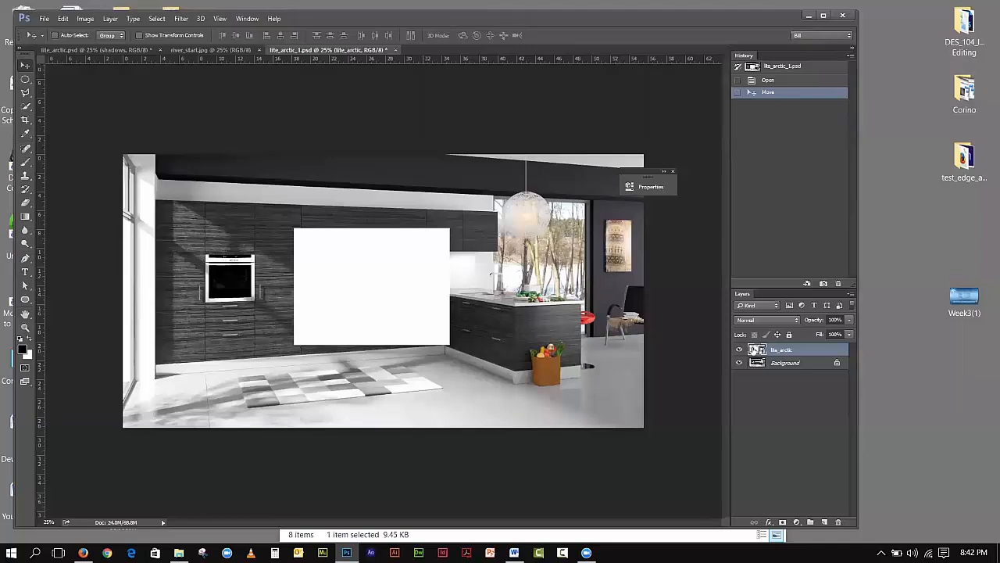
Load the lite_arctic layer's outline as a selection and crop the image to it
{"action": "left_click", "coordinate": [755, 350], "text": "ctrl"}
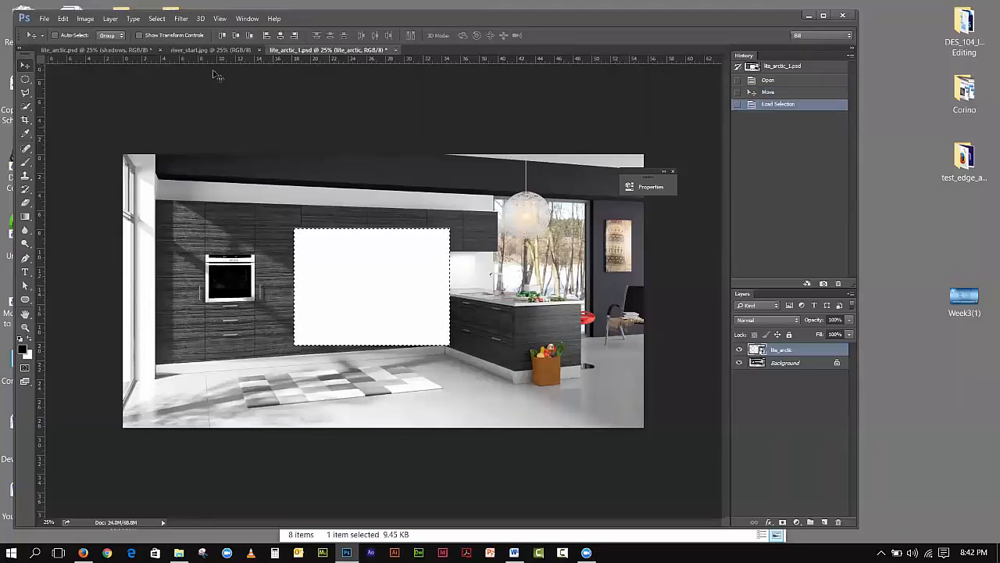
{"action": "left_click", "coordinate": [84, 21]}
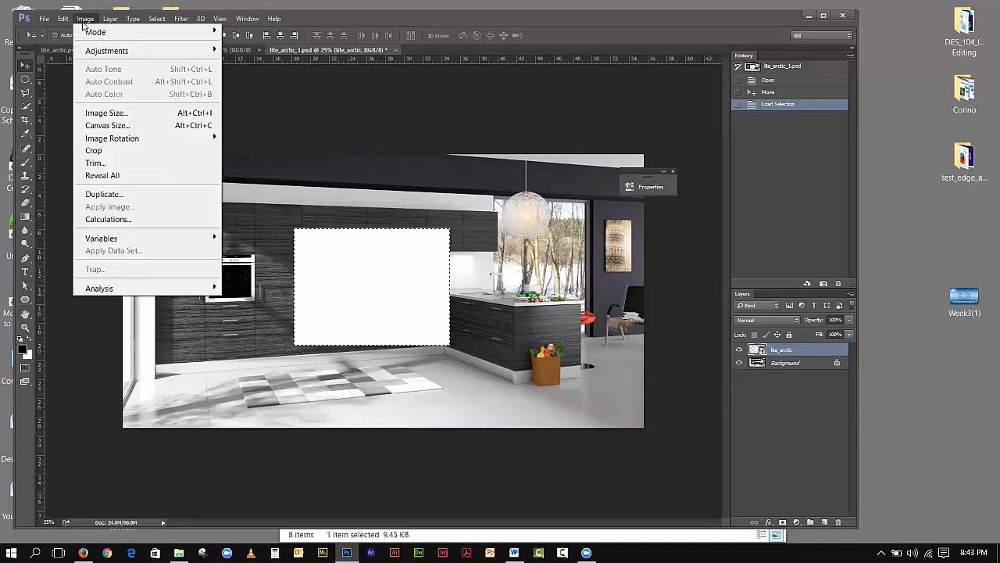
{"action": "left_click", "coordinate": [87, 152]}
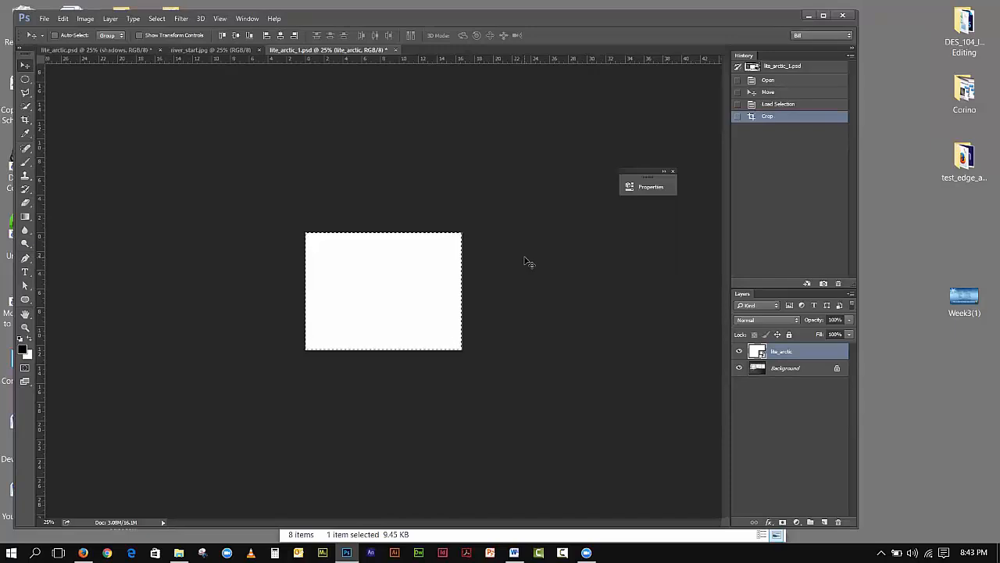
Check whether a pattern can be defined from the cropped image, and rasterize the lite_arctic smart object
{"action": "left_click", "coordinate": [65, 21]}
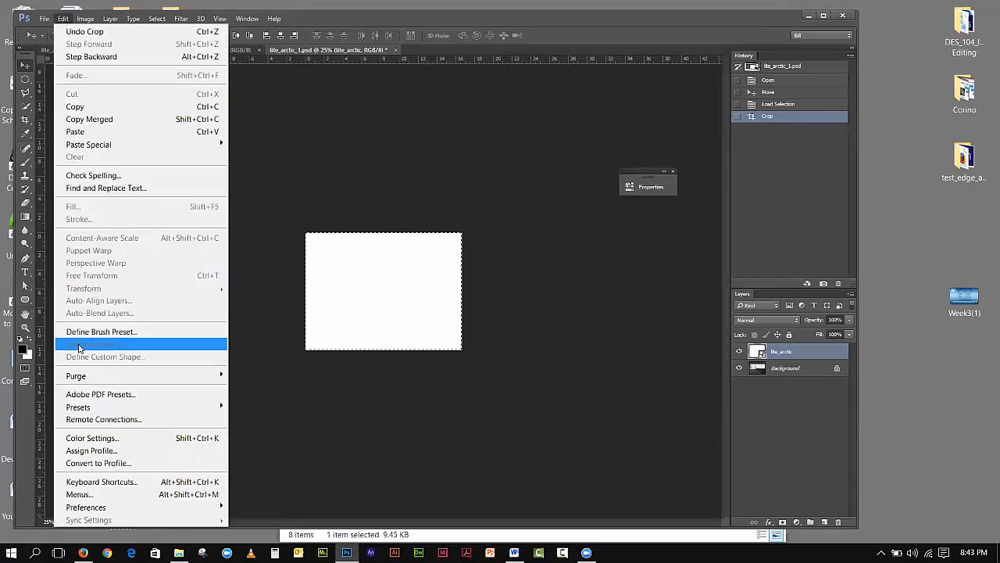
{"action": "left_click", "coordinate": [802, 350]}
{"action": "left_click", "coordinate": [112, 19]}
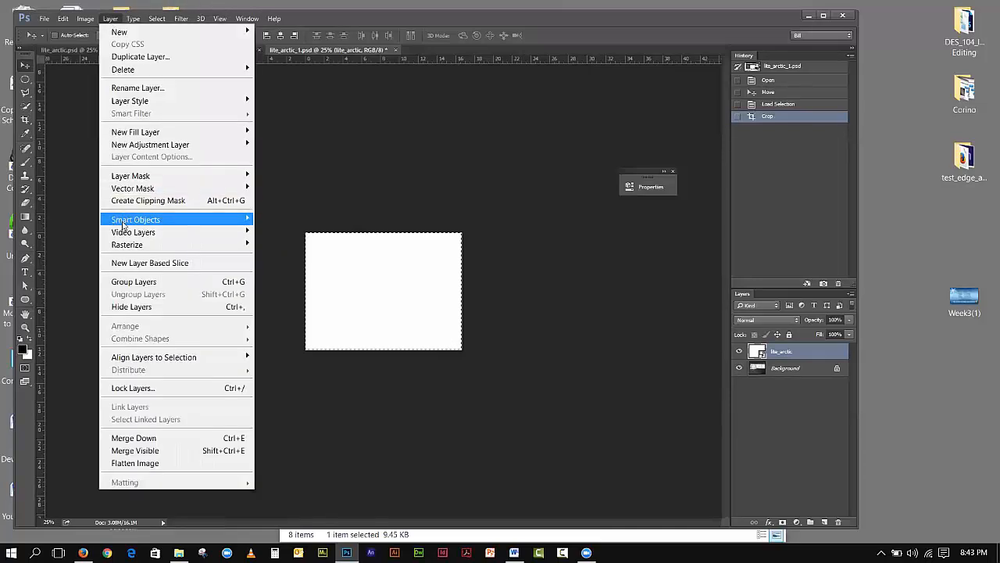
{"action": "mouse_move", "coordinate": [123, 248]}
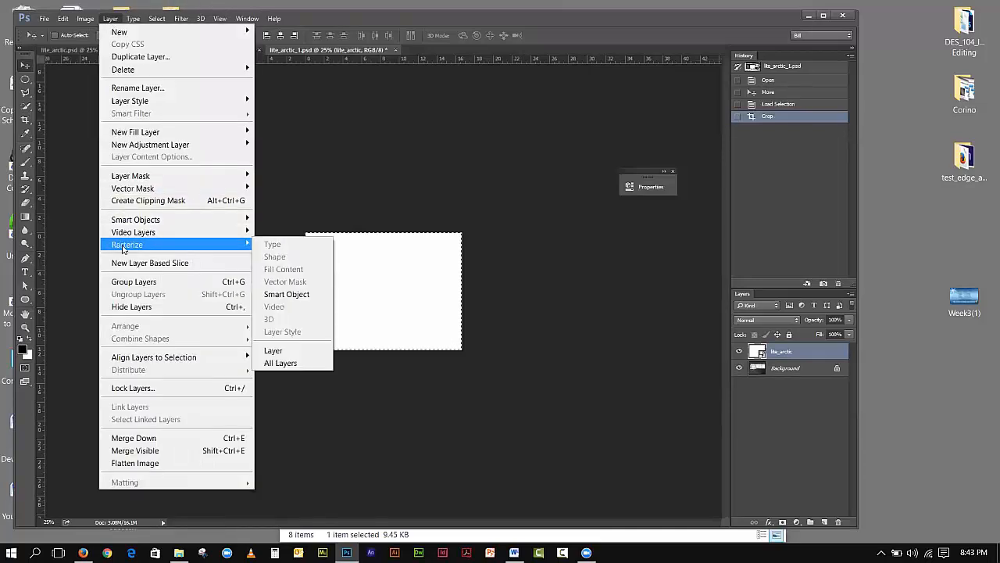
{"action": "left_click", "coordinate": [286, 294]}
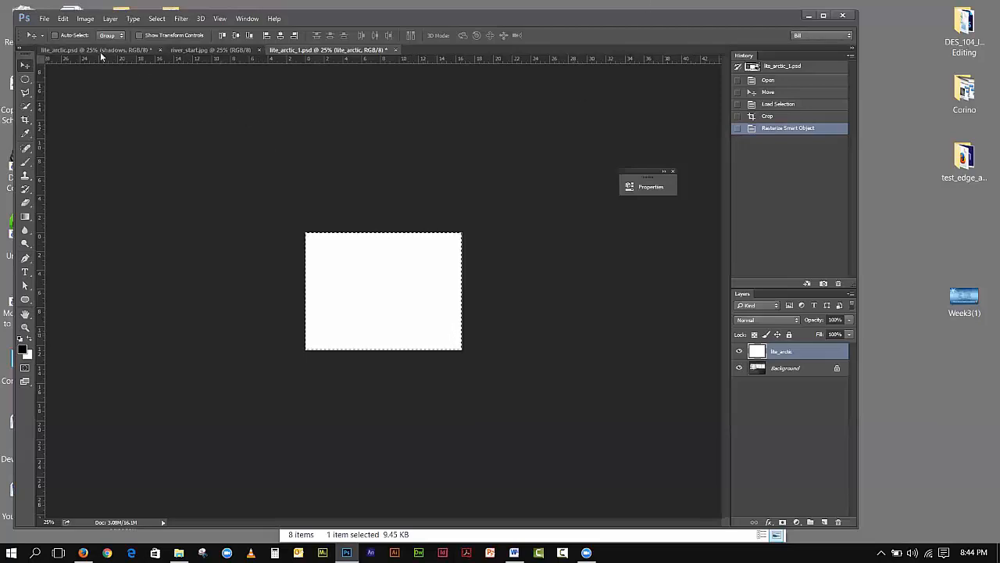
Deselect the white lite_arctic area and define it as a pattern named arctic
{"action": "left_click", "coordinate": [63, 19]}
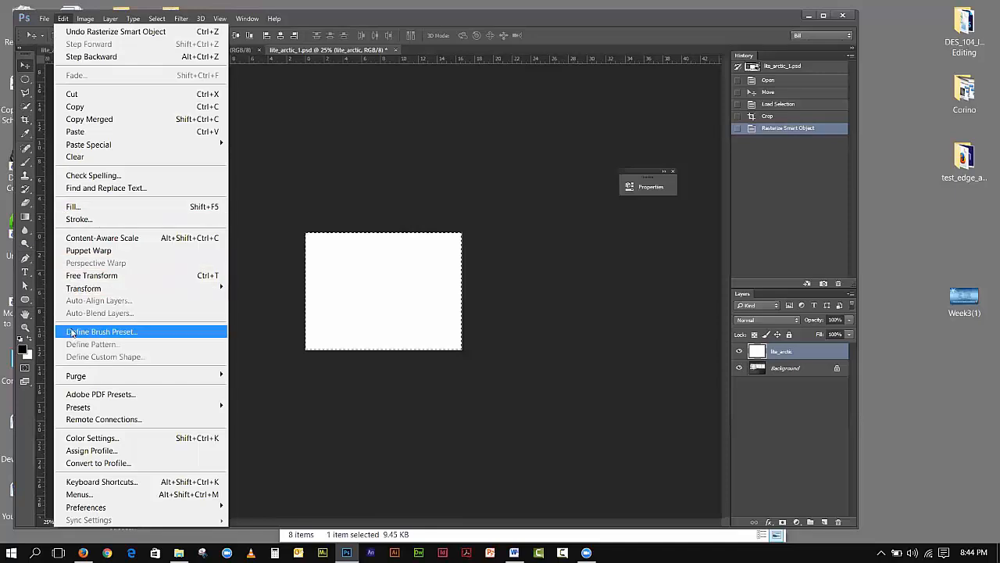
{"action": "left_click", "coordinate": [267, 159]}
{"action": "left_click", "coordinate": [156, 18]}
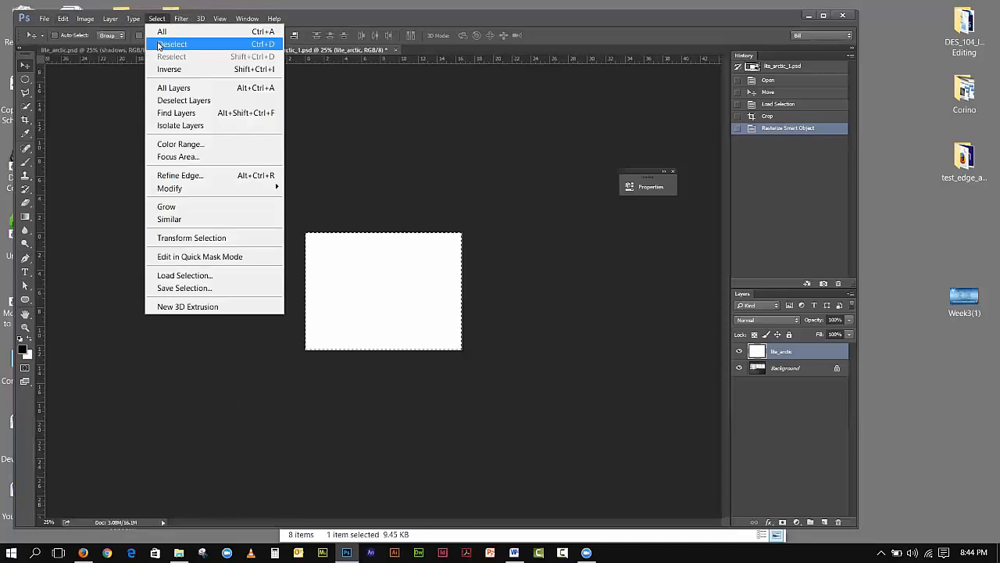
{"action": "left_click", "coordinate": [161, 42]}
{"action": "left_click", "coordinate": [62, 19]}
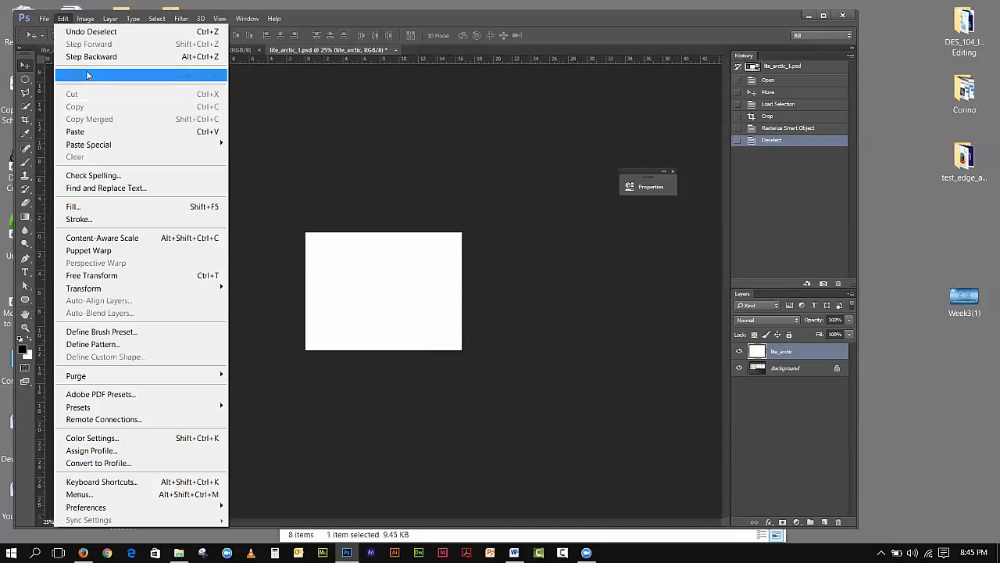
{"action": "left_click", "coordinate": [93, 345]}
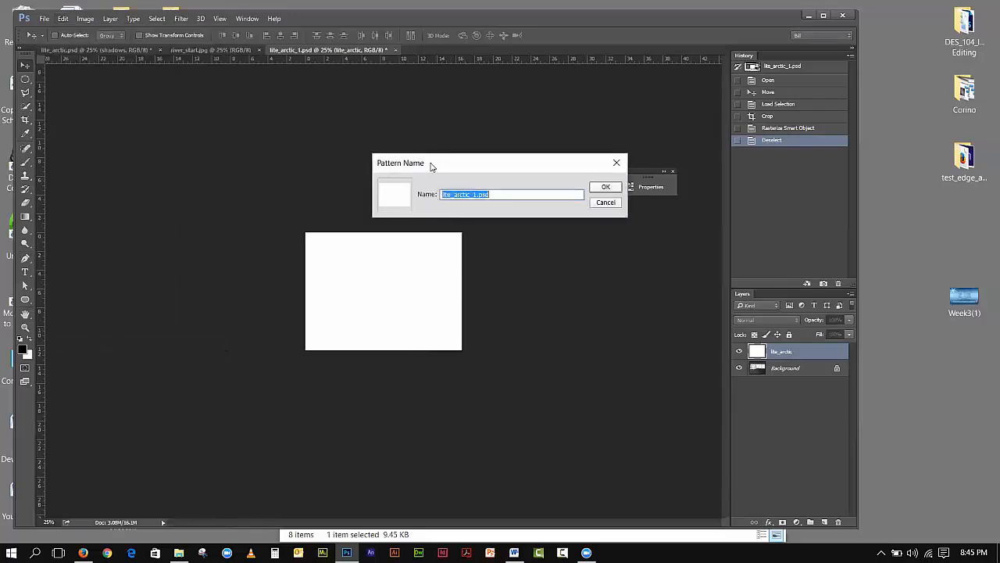
{"action": "left_click_drag", "start_coordinate": [430, 166], "coordinate": [496, 165]}
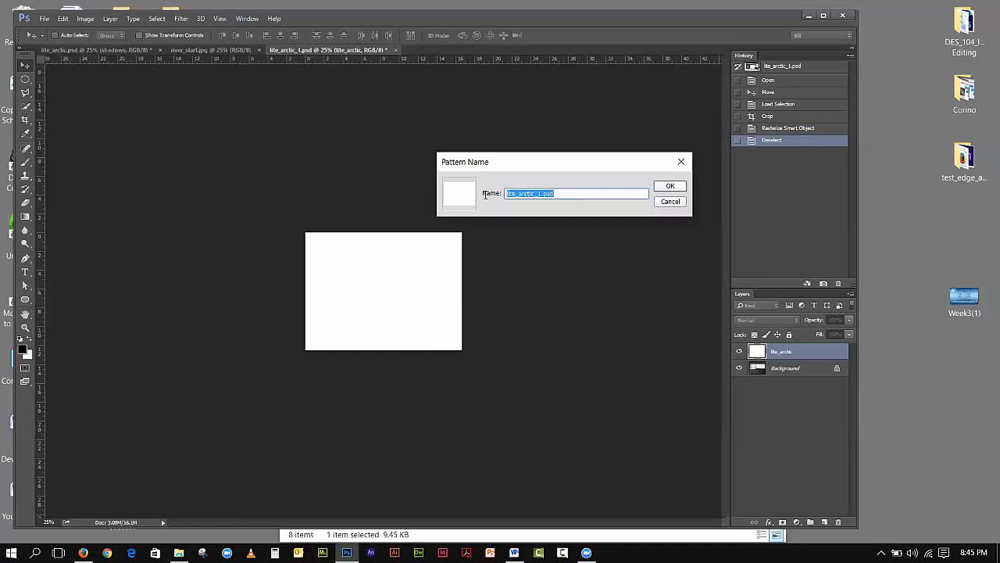
{"action": "type", "text": "arctic"}
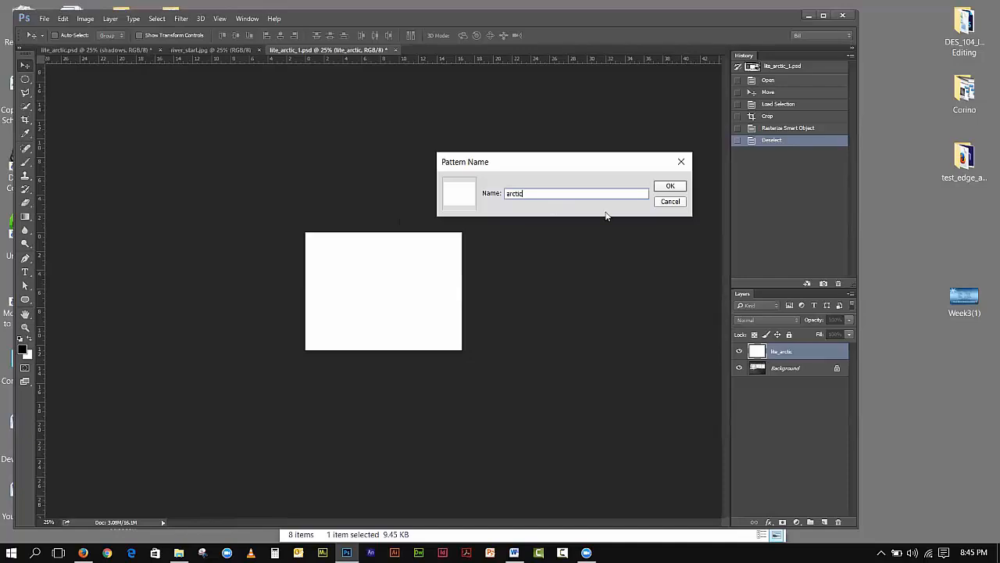
{"action": "left_click", "coordinate": [670, 186]}
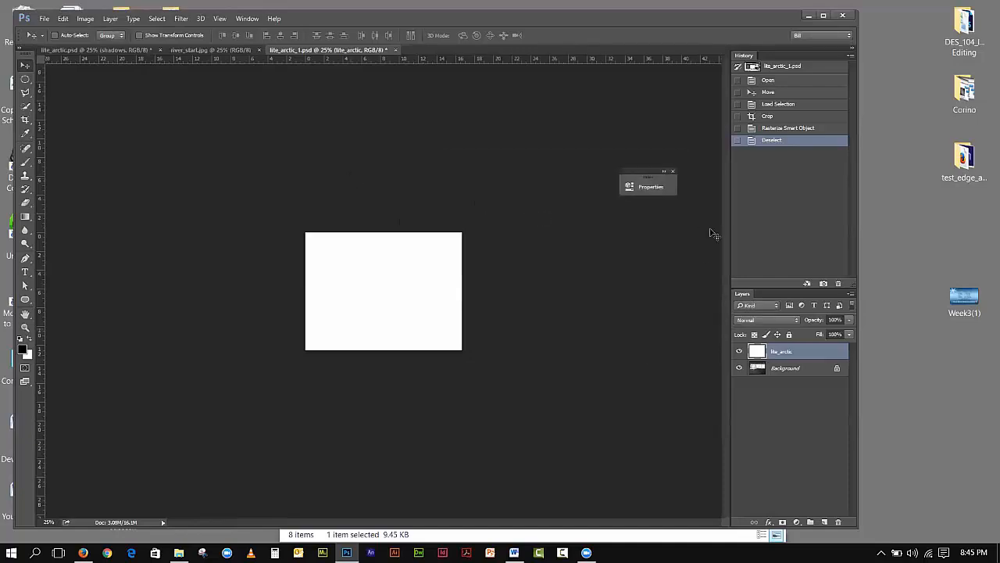
Revert lite_arctic_1.psd to its opened history state and hide the lite_arctic layer
{"action": "left_click", "coordinate": [768, 81]}
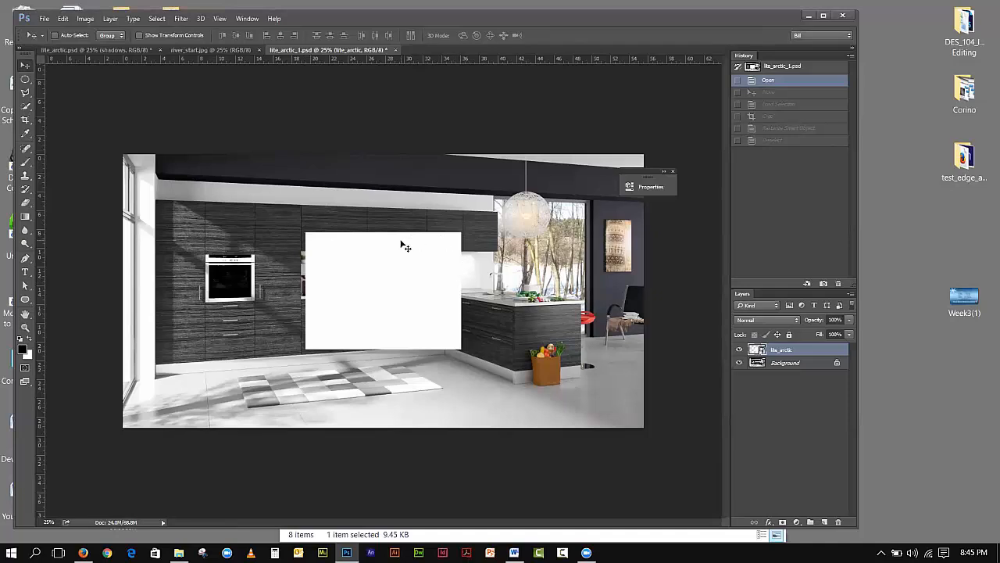
{"action": "left_click", "coordinate": [739, 350]}
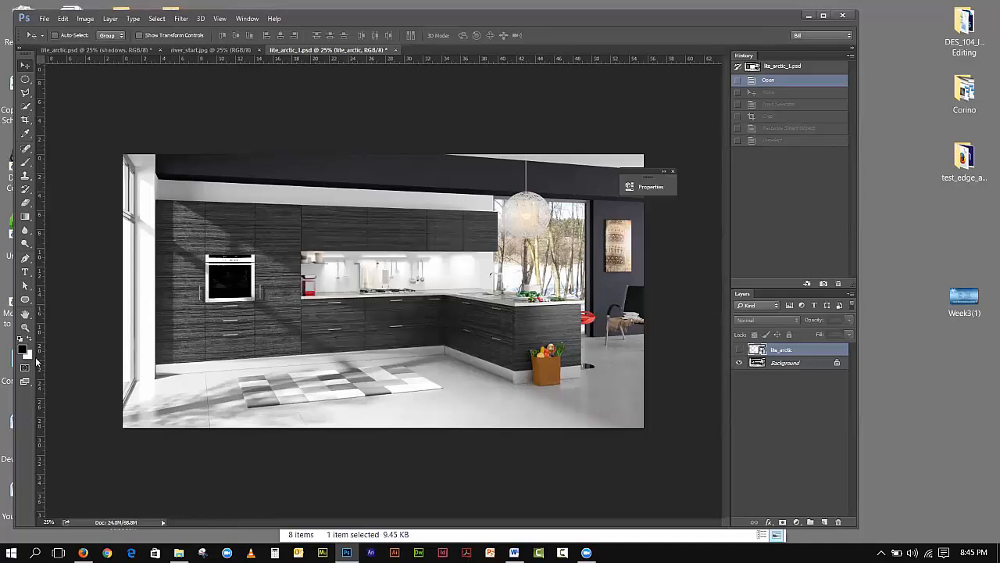
Outline the leftmost tall cabinet front, beside the oven, with a Polygonal Lasso selection along its four edges
{"action": "left_click", "coordinate": [25, 327]}
{"action": "left_click", "coordinate": [181, 271]}
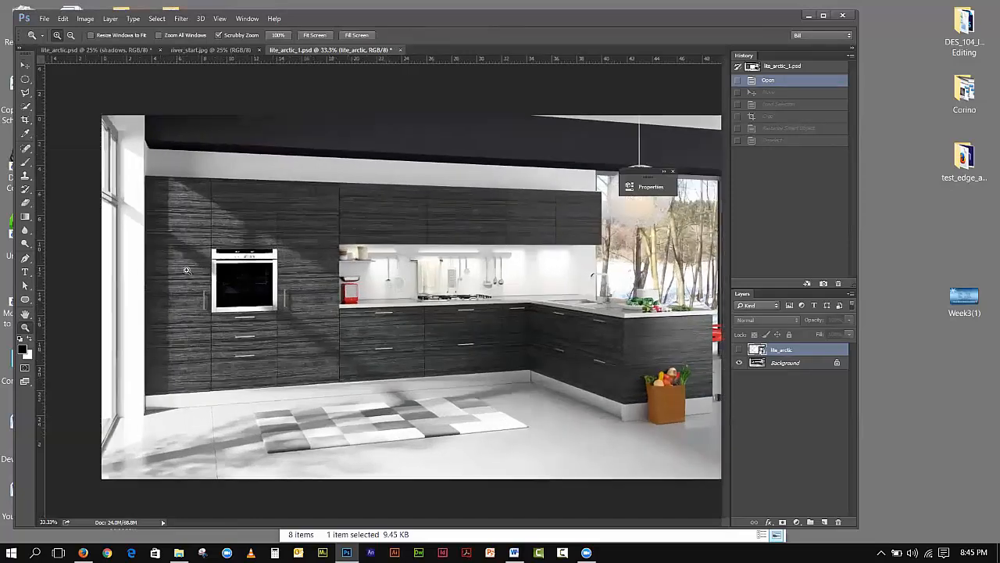
{"action": "left_click", "coordinate": [177, 268]}
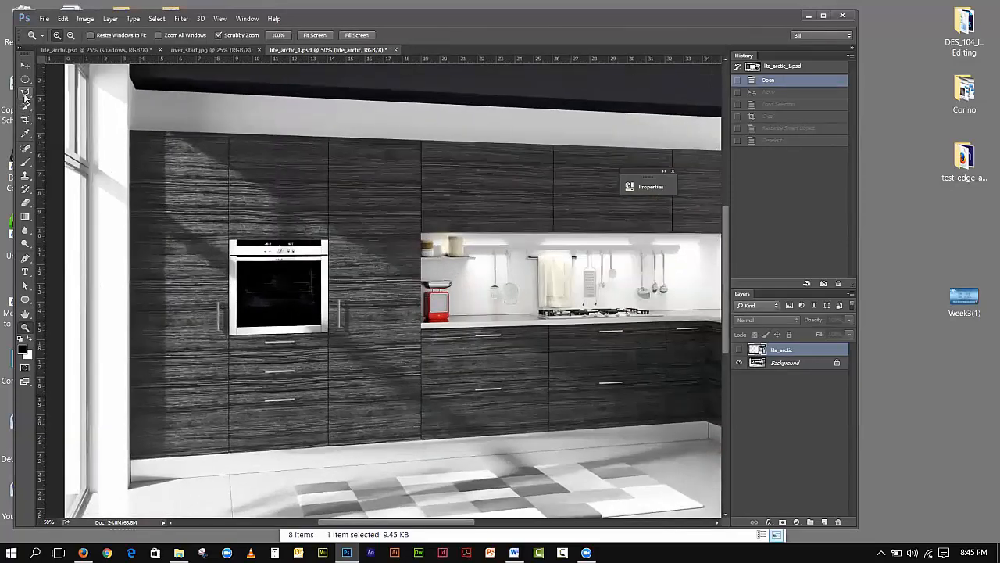
{"action": "left_click", "coordinate": [25, 95]}
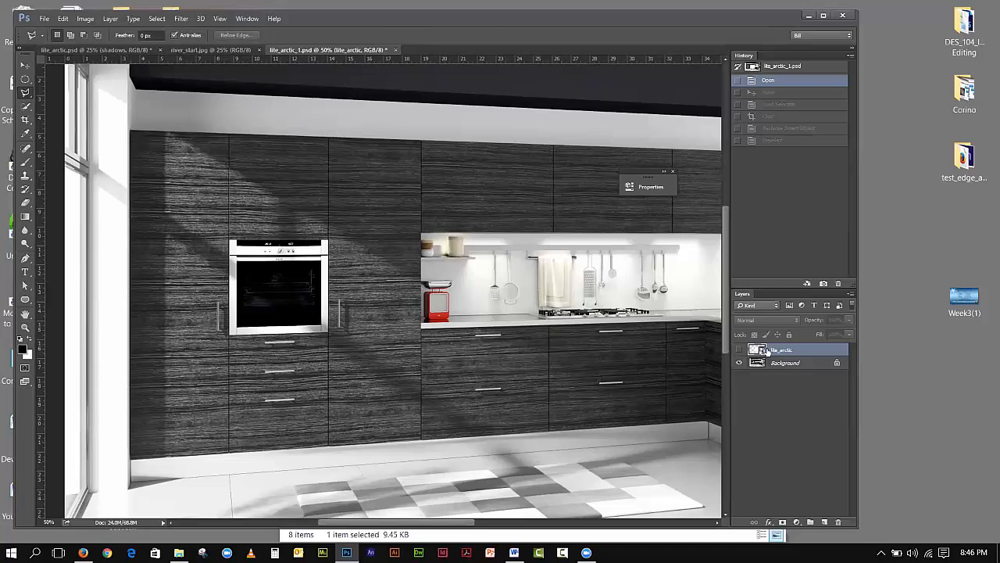
{"action": "left_click", "coordinate": [133, 135]}
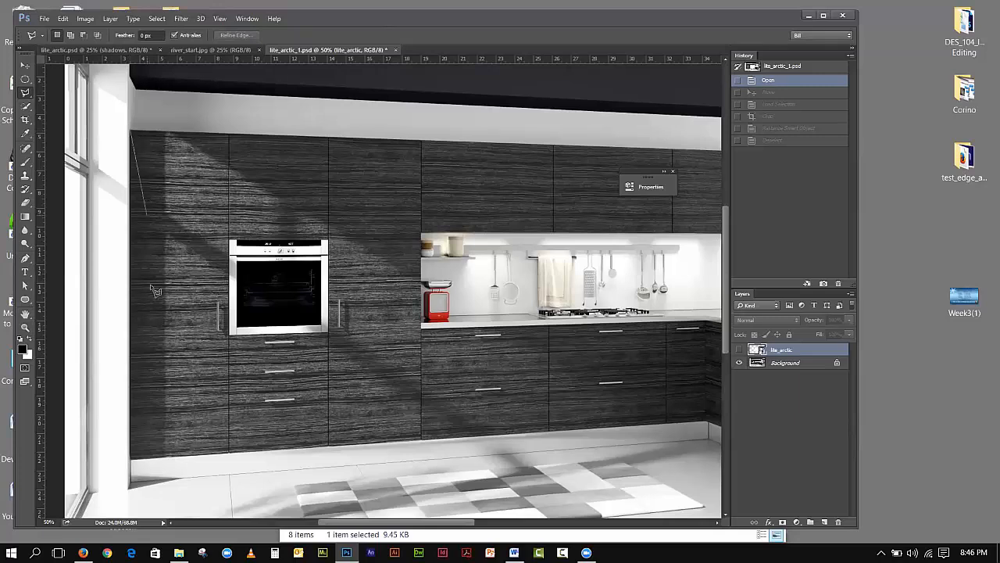
{"action": "left_click", "coordinate": [132, 461]}
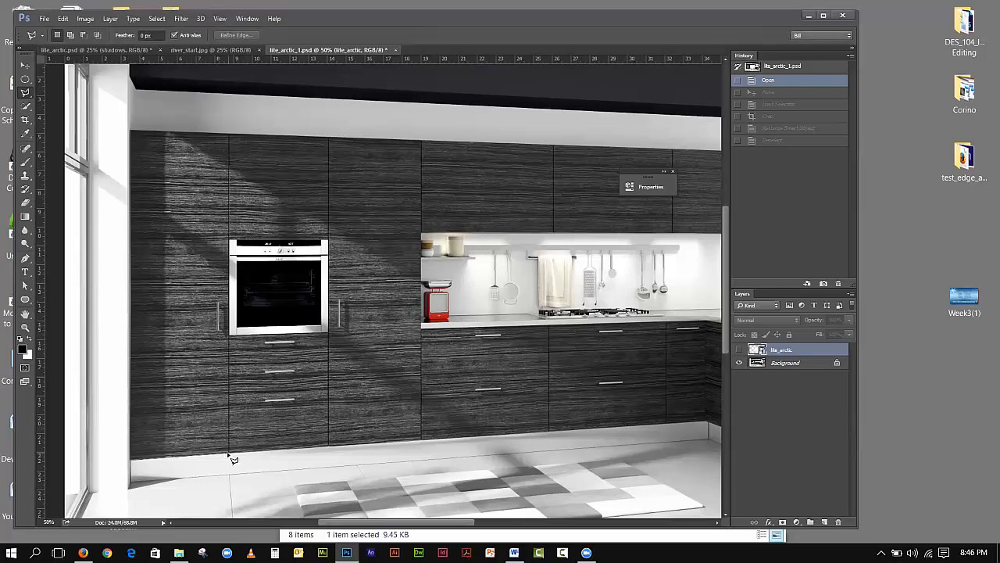
{"action": "left_click", "coordinate": [229, 457]}
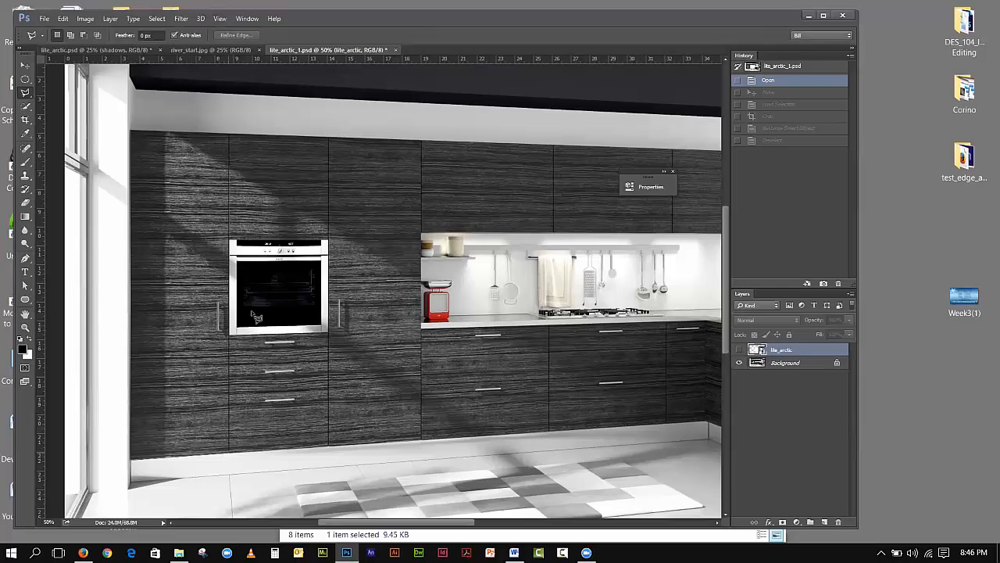
{"action": "left_click", "coordinate": [230, 139]}
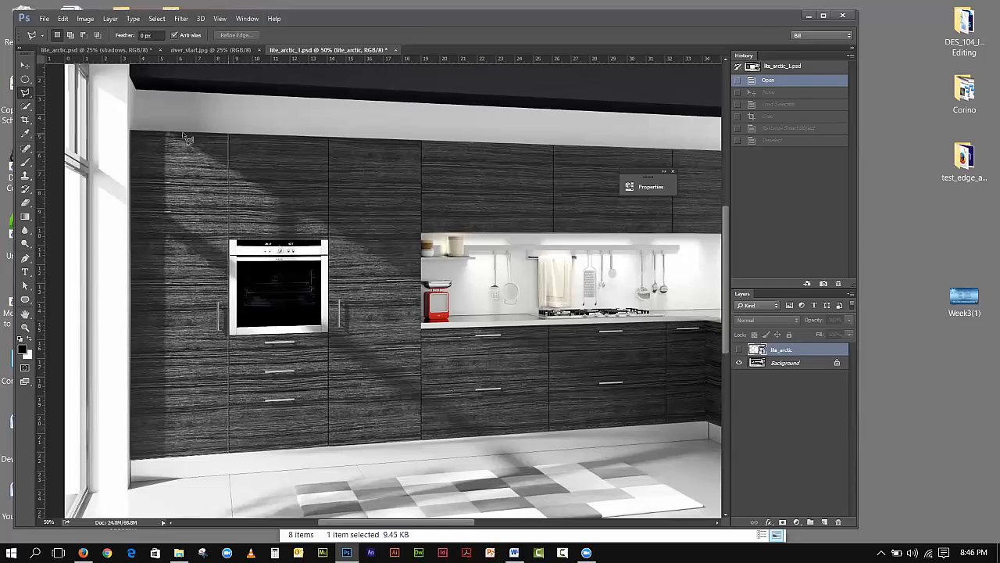
{"action": "left_click", "coordinate": [132, 134]}
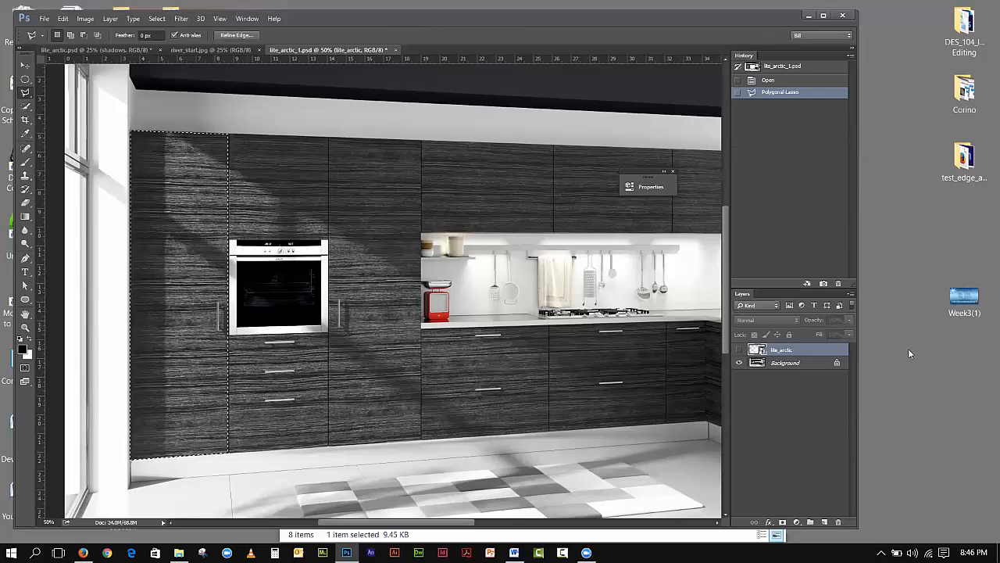
Add a new empty layer between the Background and lite_arctic layers, keeping the cabinet selection active
{"action": "left_click", "coordinate": [802, 364]}
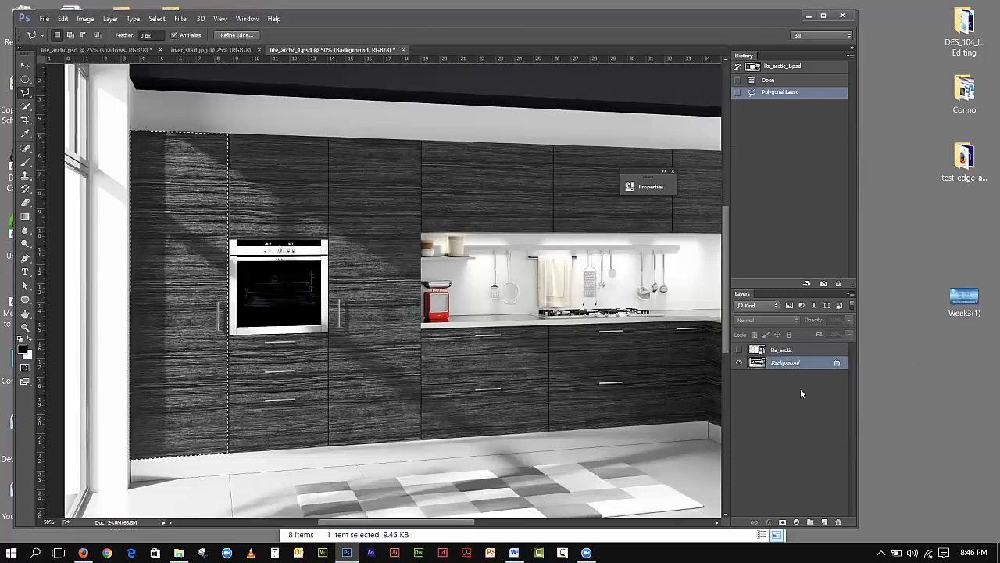
{"action": "left_click", "coordinate": [824, 521]}
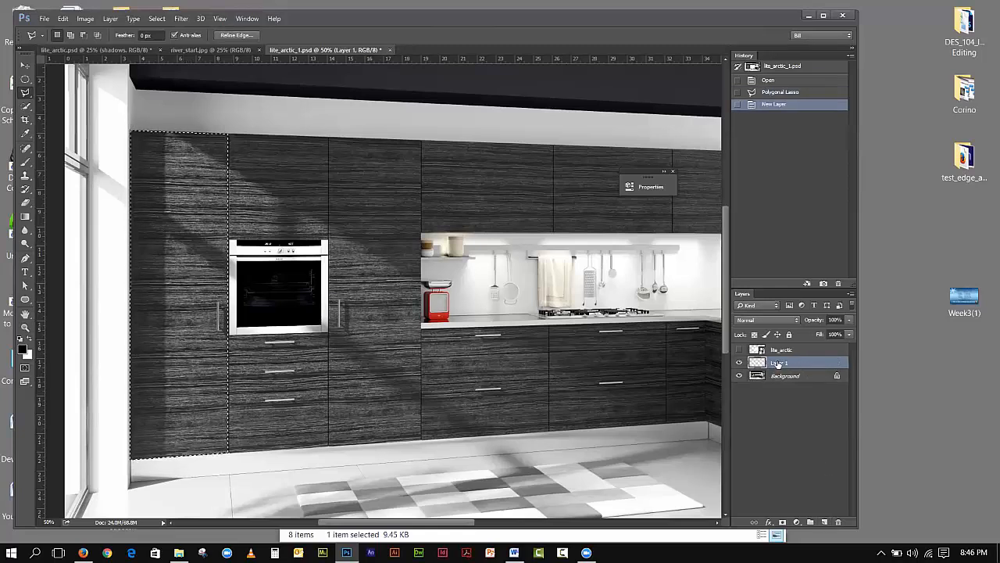
{"action": "key", "text": "e"}
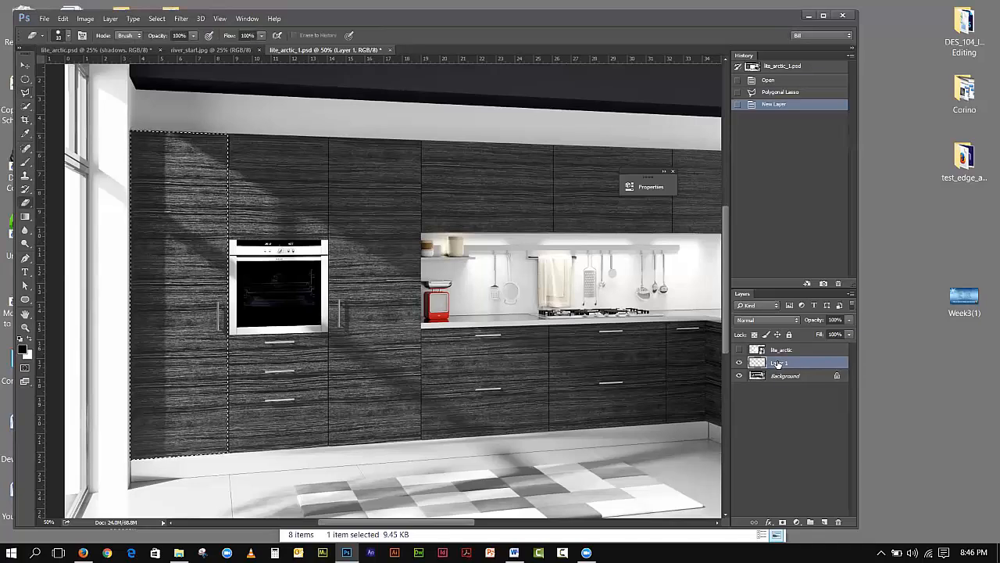
{"action": "key", "text": "f"}
{"action": "key", "text": "t"}
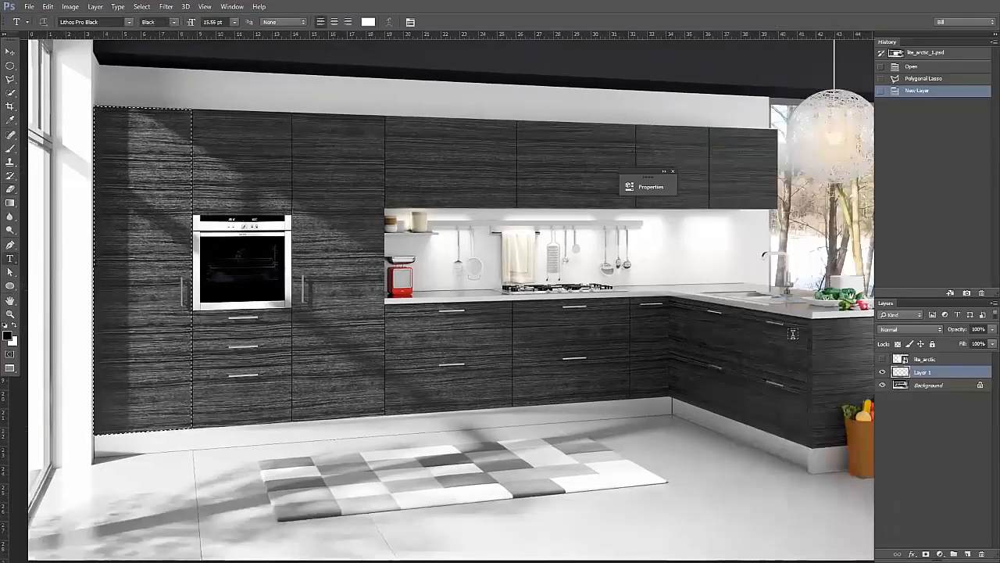
{"action": "left_click", "coordinate": [907, 448]}
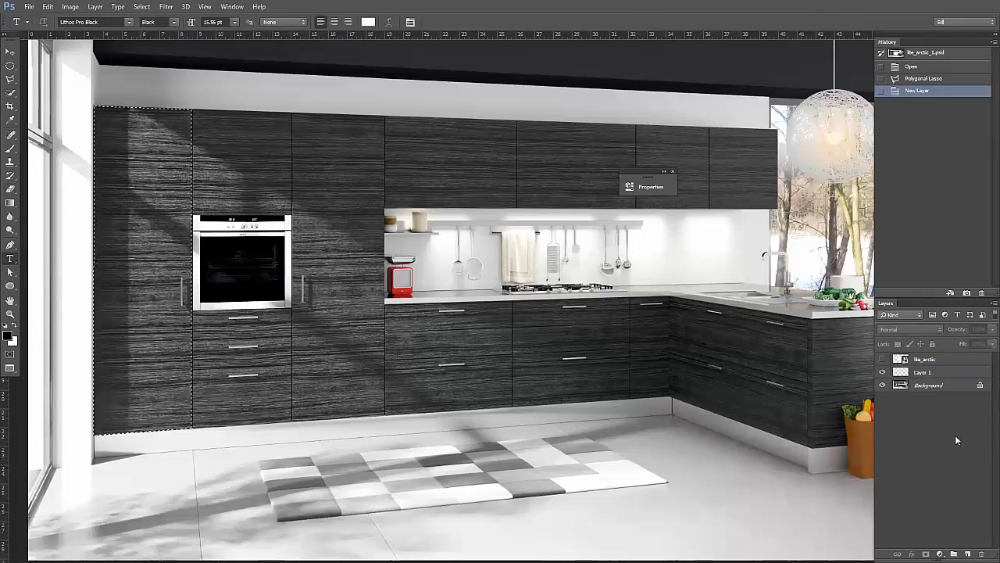
{"action": "left_click", "coordinate": [10, 51]}
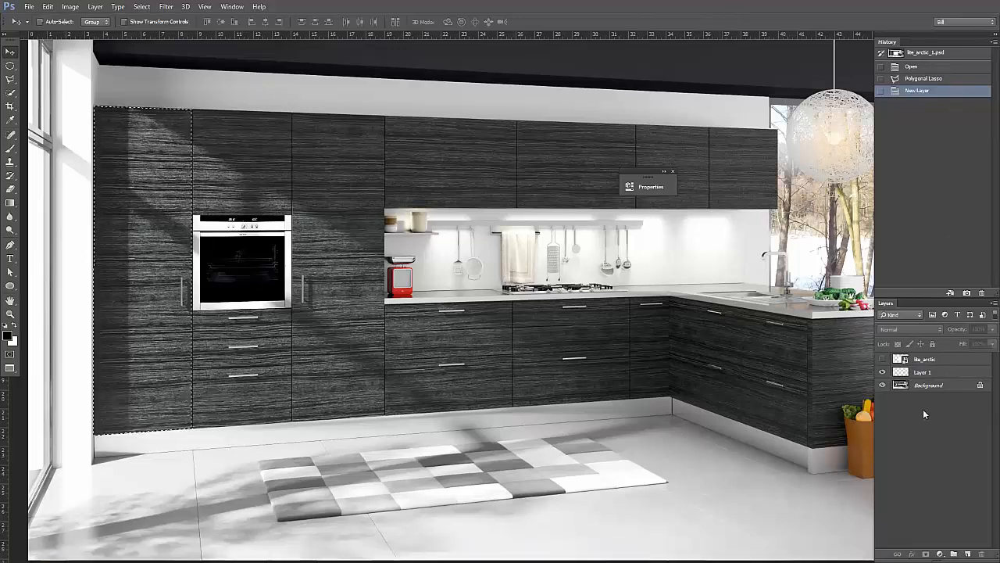
Rename the new empty layer as left_1
{"action": "left_click", "coordinate": [930, 373]}
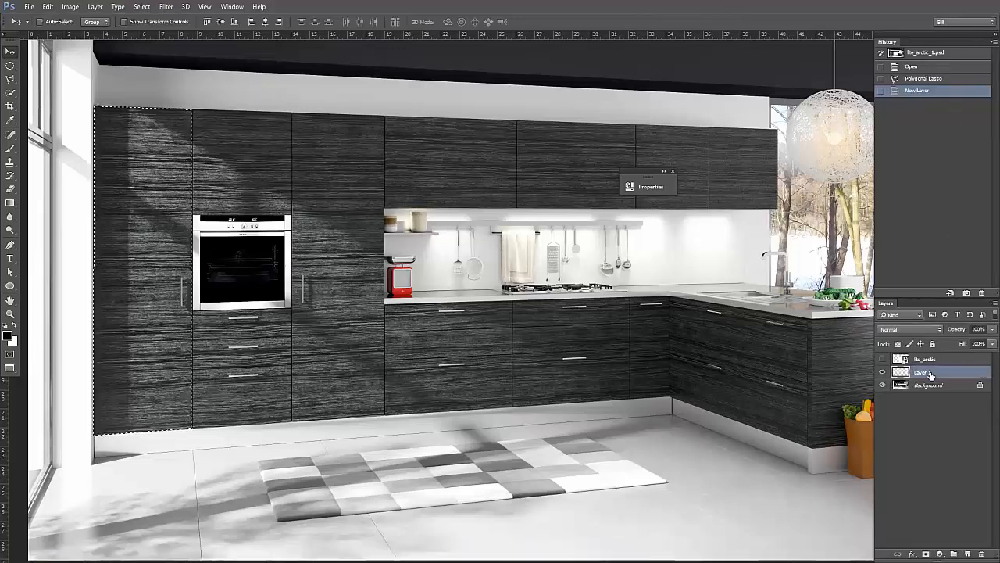
{"action": "double_click", "coordinate": [930, 374]}
{"action": "type", "text": "left_1"}
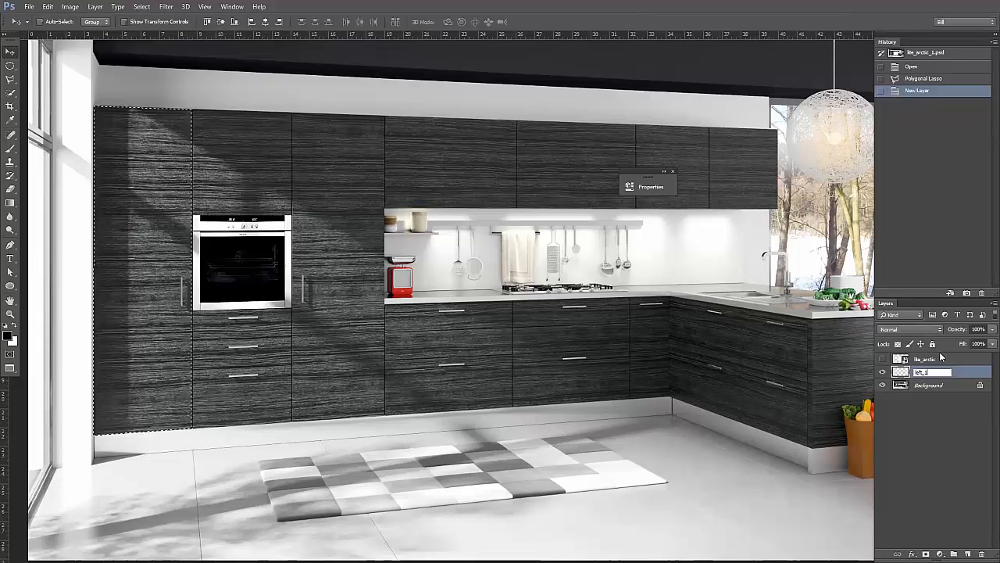
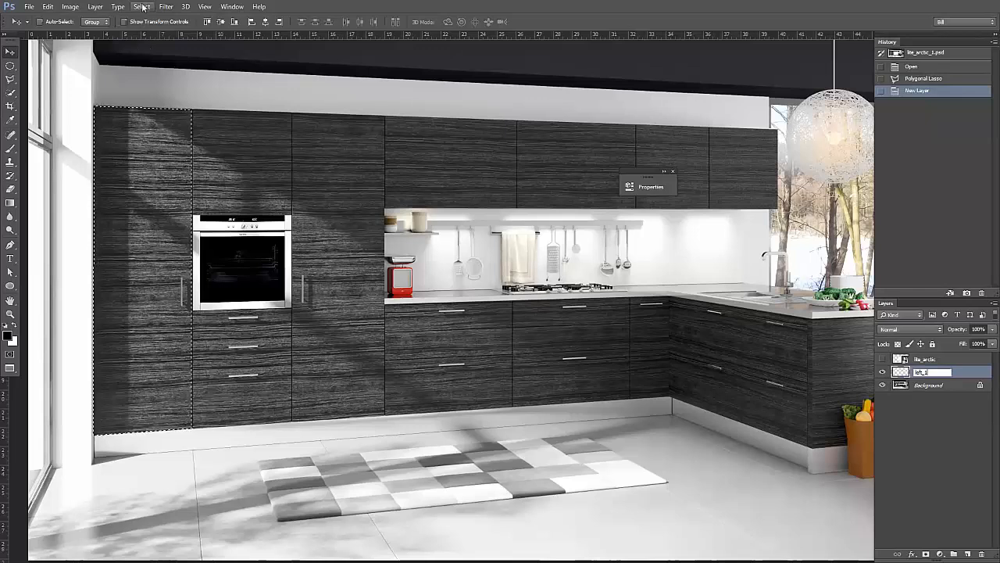
{"action": "key", "text": "Return"}
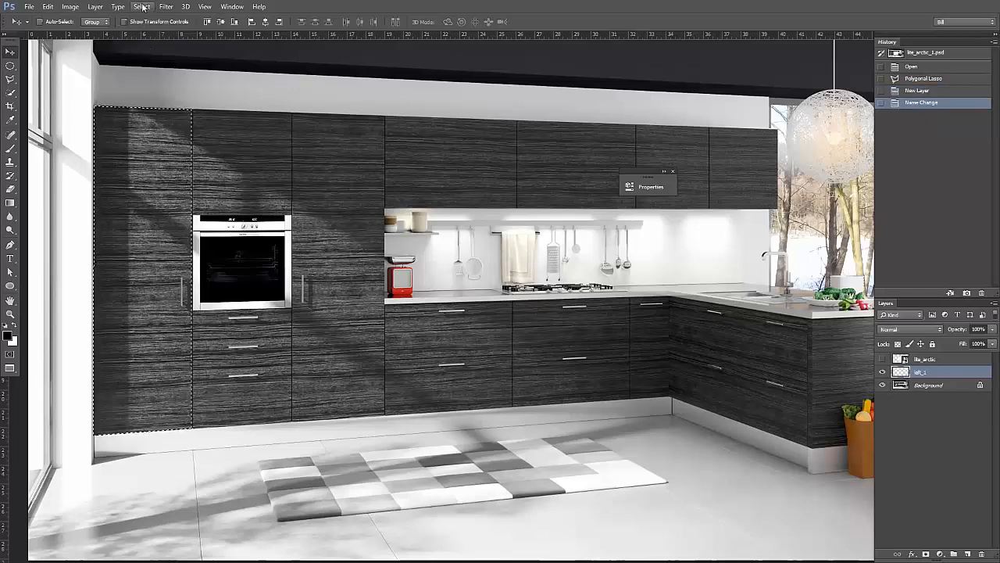
Save the active selection of the leftmost tall front as a new channel named left_1
{"action": "left_click", "coordinate": [143, 6]}
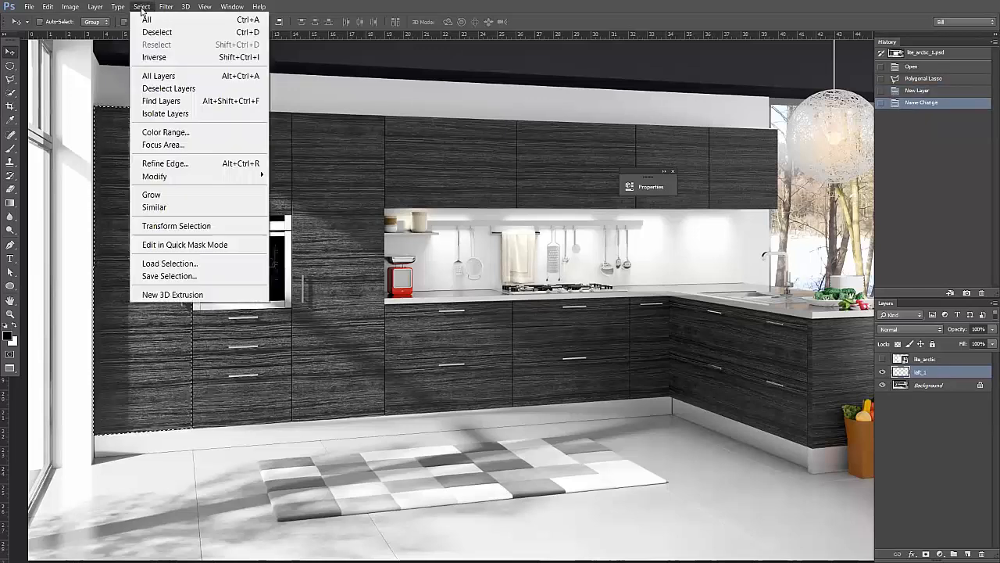
{"action": "left_click", "coordinate": [169, 276]}
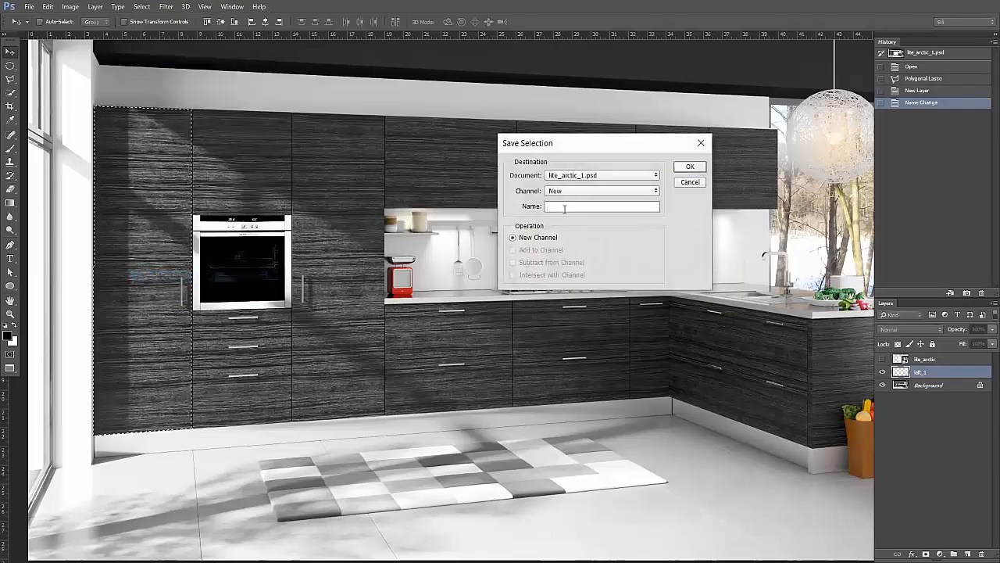
{"action": "type", "text": "left_1"}
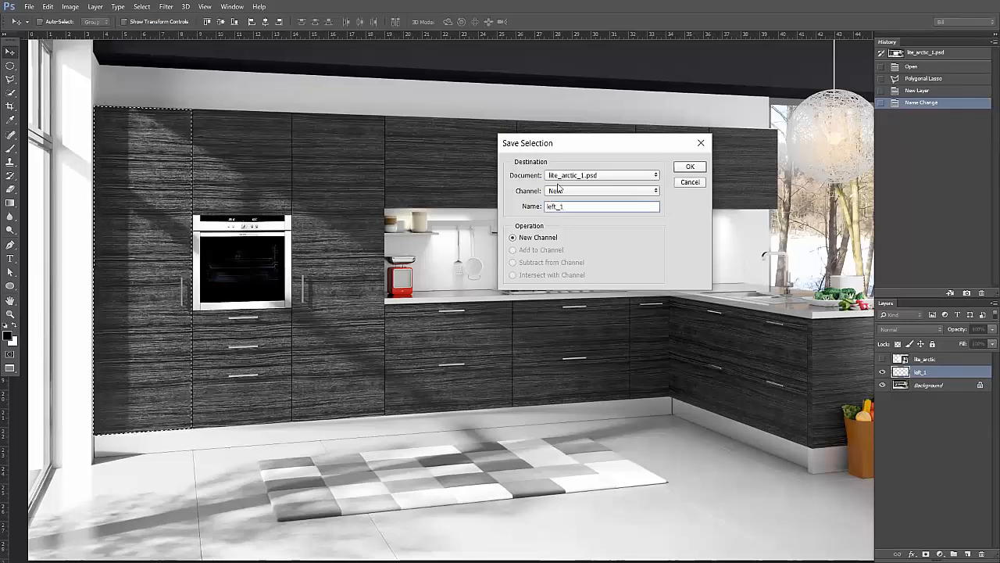
{"action": "left_click", "coordinate": [686, 166]}
Make white the foreground colour and fill the selected leftmost front on the left_1 layer with the Paint Bucket
{"action": "key", "text": "x"}
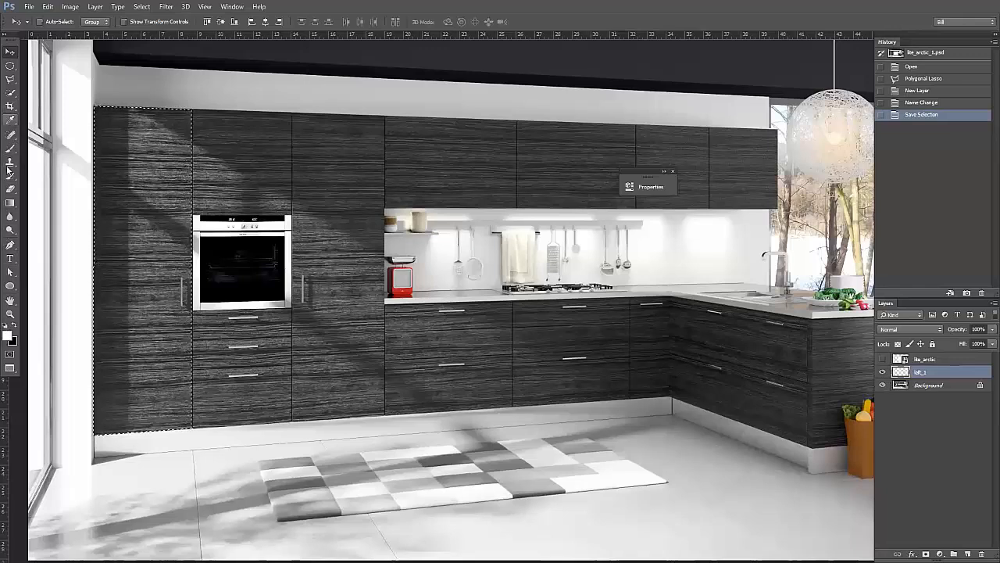
{"action": "right_click", "coordinate": [11, 201]}
{"action": "left_click", "coordinate": [46, 211]}
{"action": "left_click", "coordinate": [161, 240]}
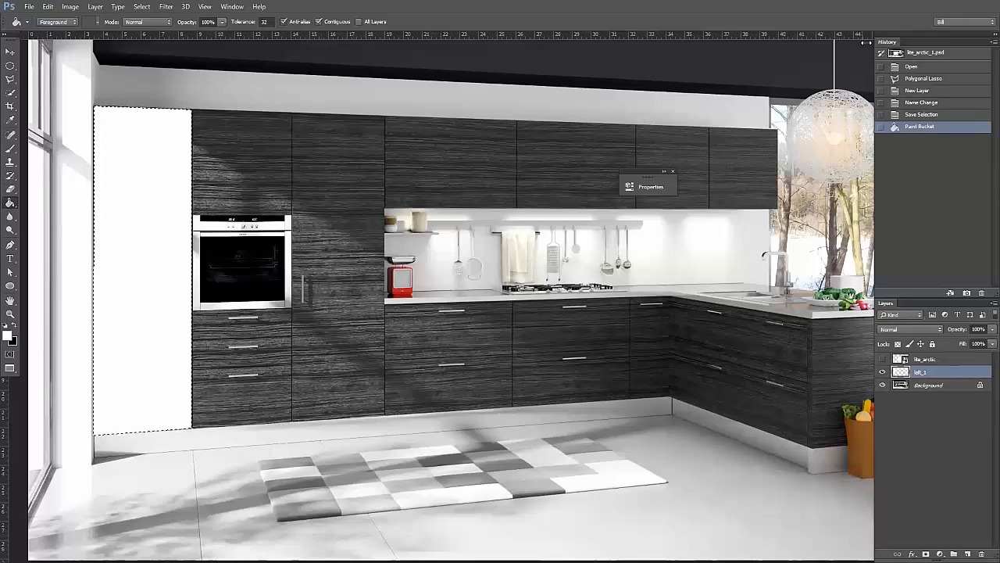
Apply a Pattern Overlay style to the left_1 layer using the white arctic pattern
{"action": "left_click", "coordinate": [951, 399]}
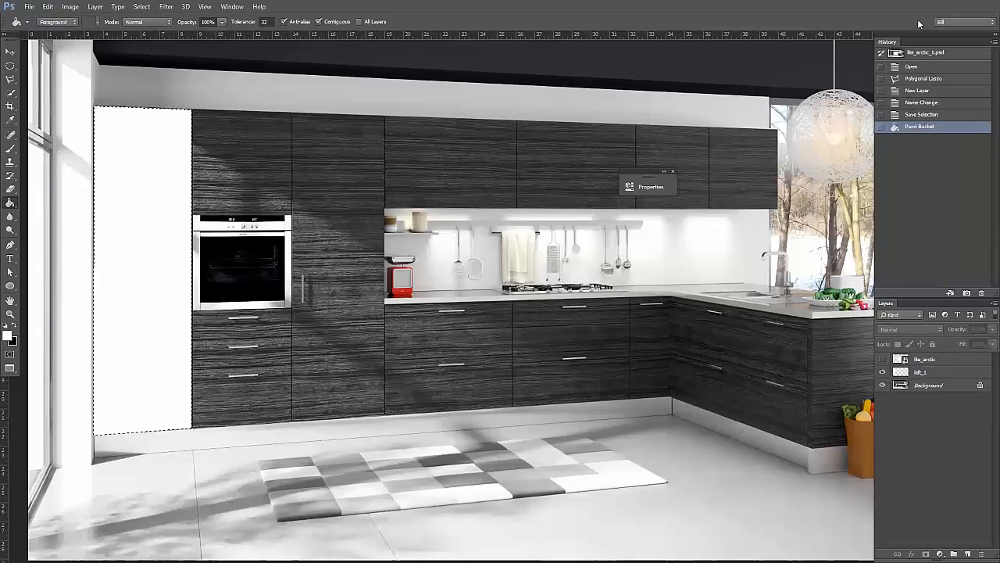
{"action": "left_click_drag", "start_coordinate": [896, 306], "coordinate": [483, 117]}
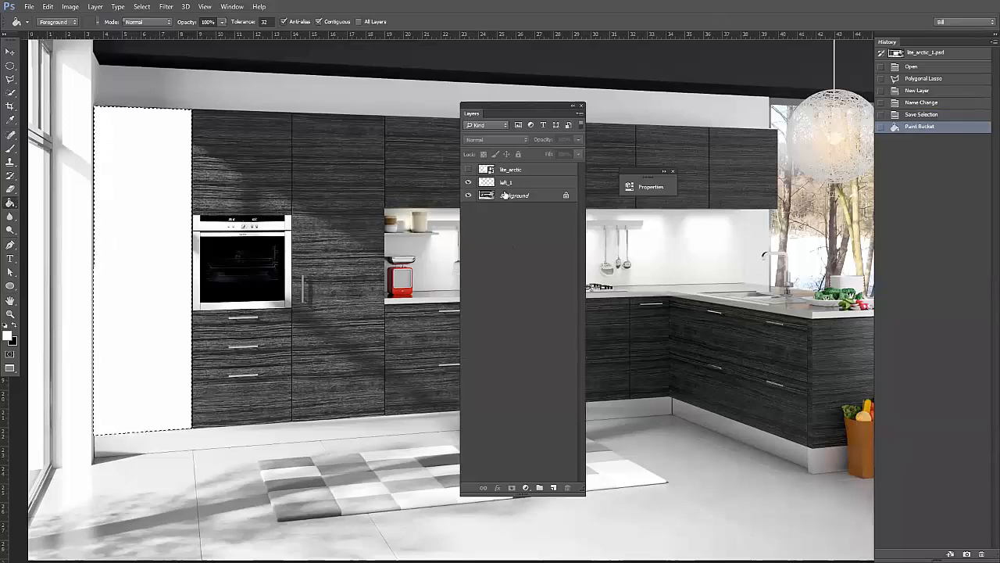
{"action": "left_click", "coordinate": [504, 182]}
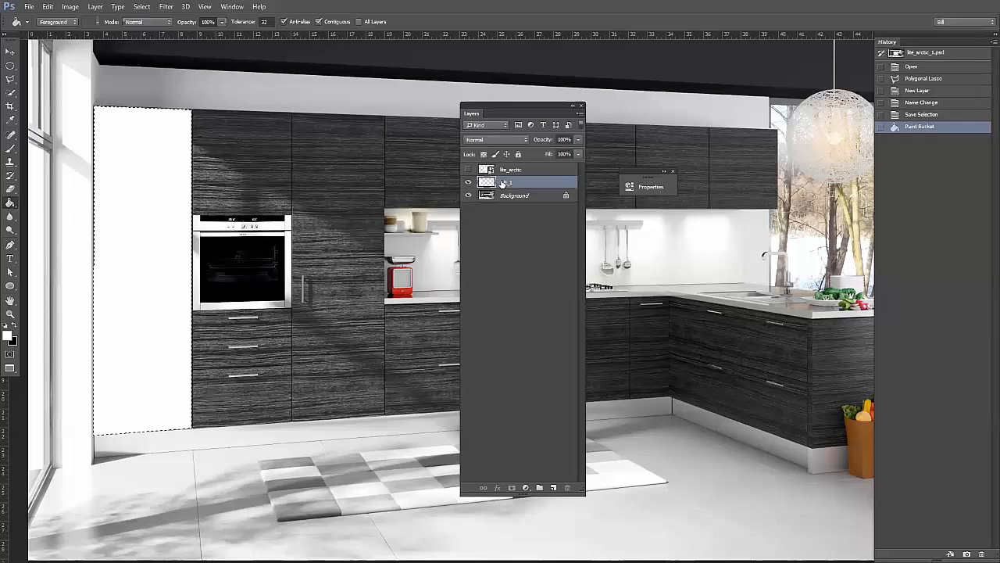
{"action": "left_click", "coordinate": [497, 487]}
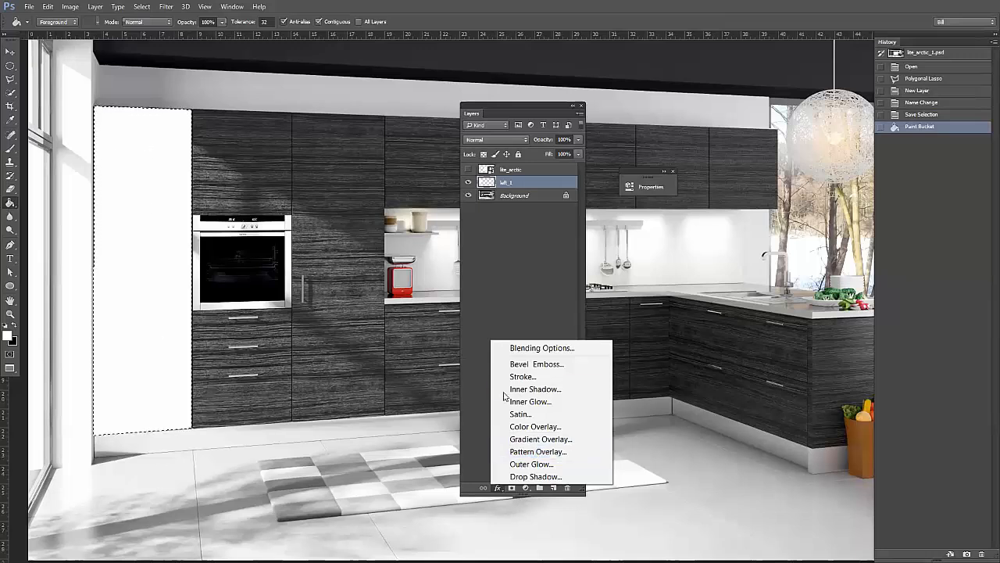
{"action": "left_click", "coordinate": [539, 451]}
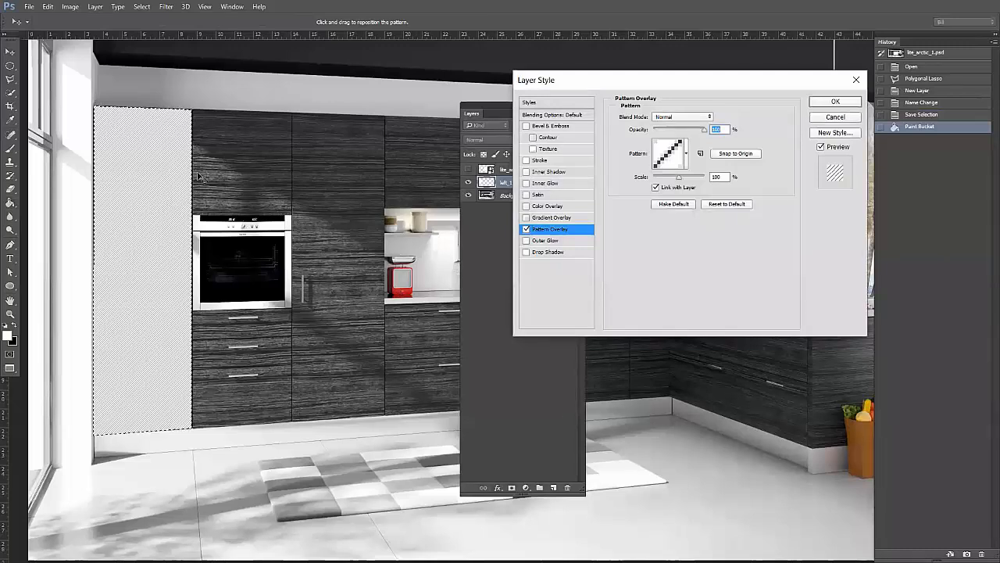
{"action": "left_click", "coordinate": [686, 158]}
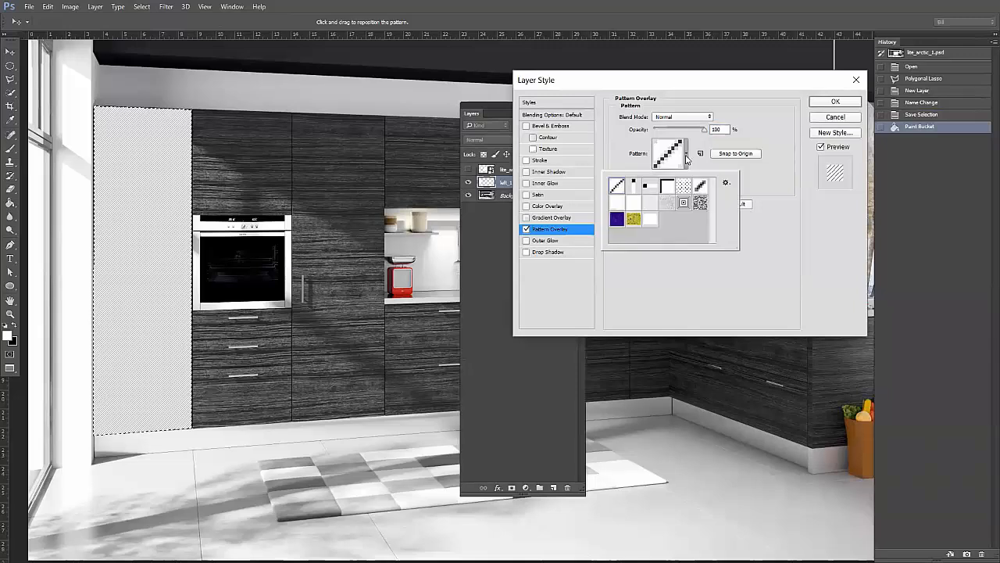
{"action": "double_click", "coordinate": [653, 222]}
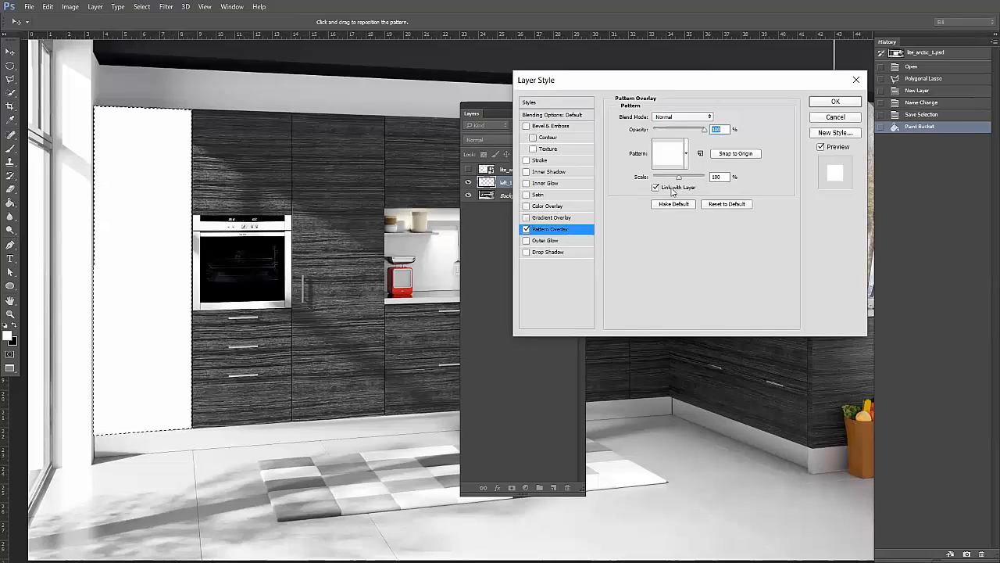
{"action": "left_click", "coordinate": [842, 105]}
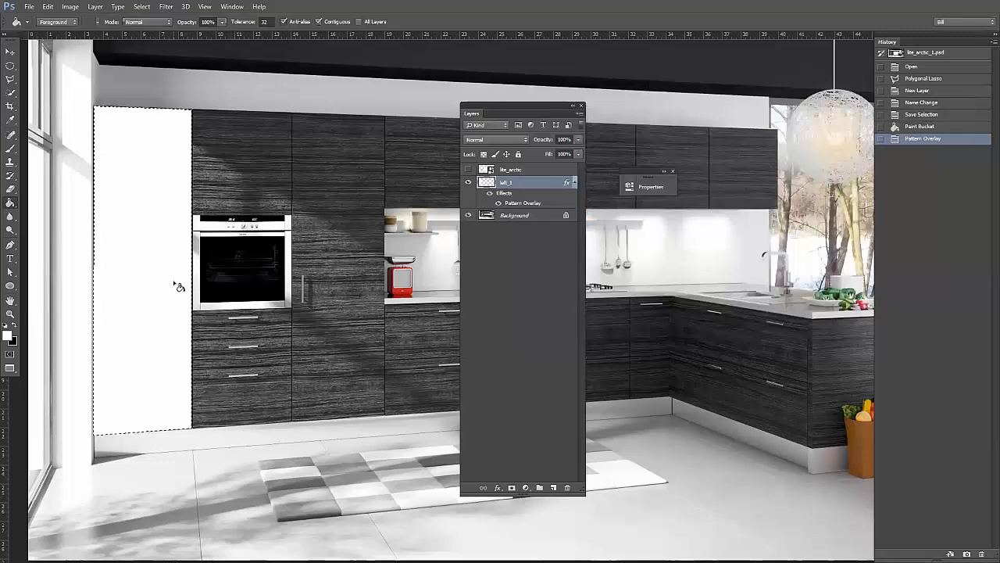
Deselect the leftmost front and load its saved left_1 channel as a new selection
{"action": "left_click", "coordinate": [10, 52]}
{"action": "left_click", "coordinate": [141, 7]}
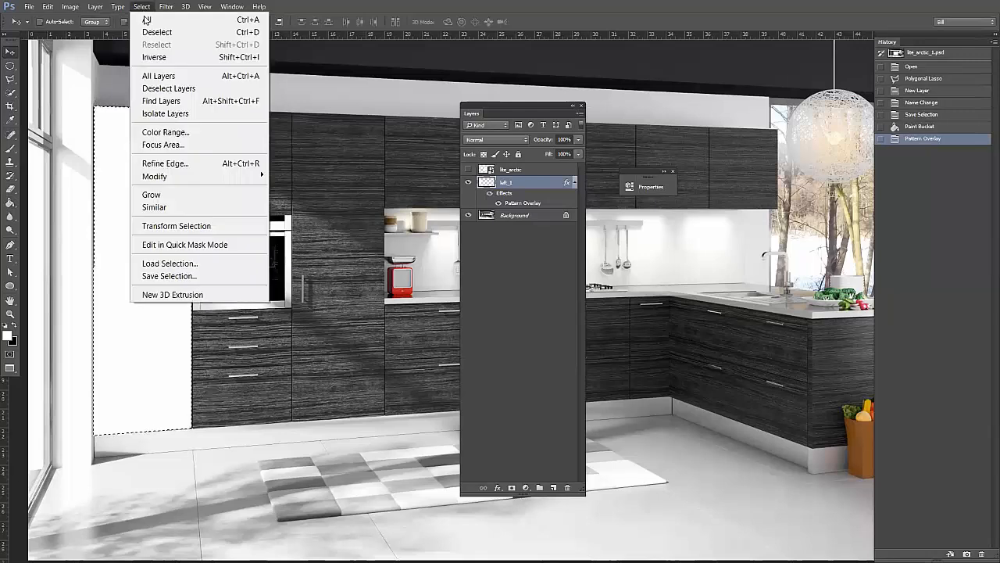
{"action": "left_click", "coordinate": [157, 31]}
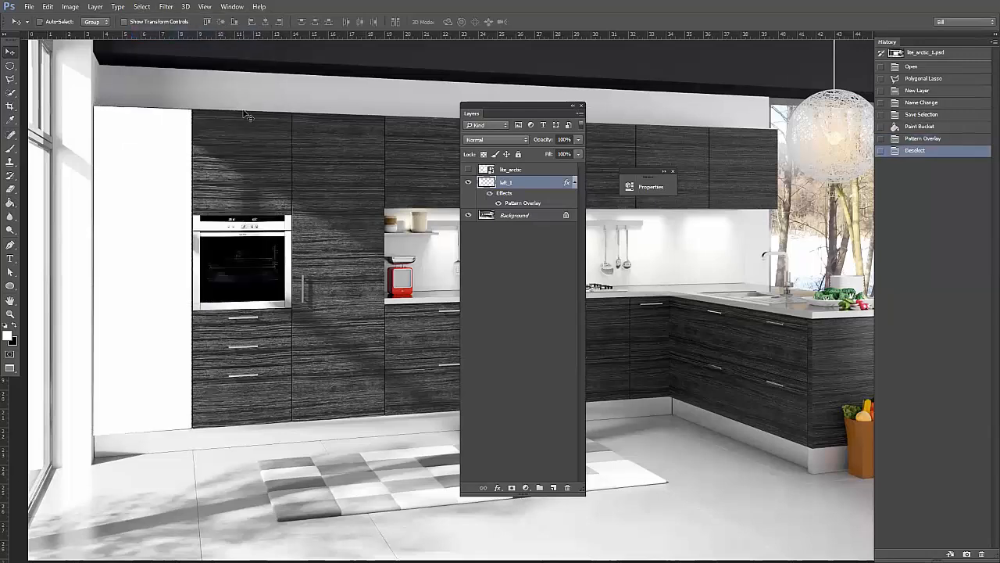
{"action": "left_click", "coordinate": [142, 8]}
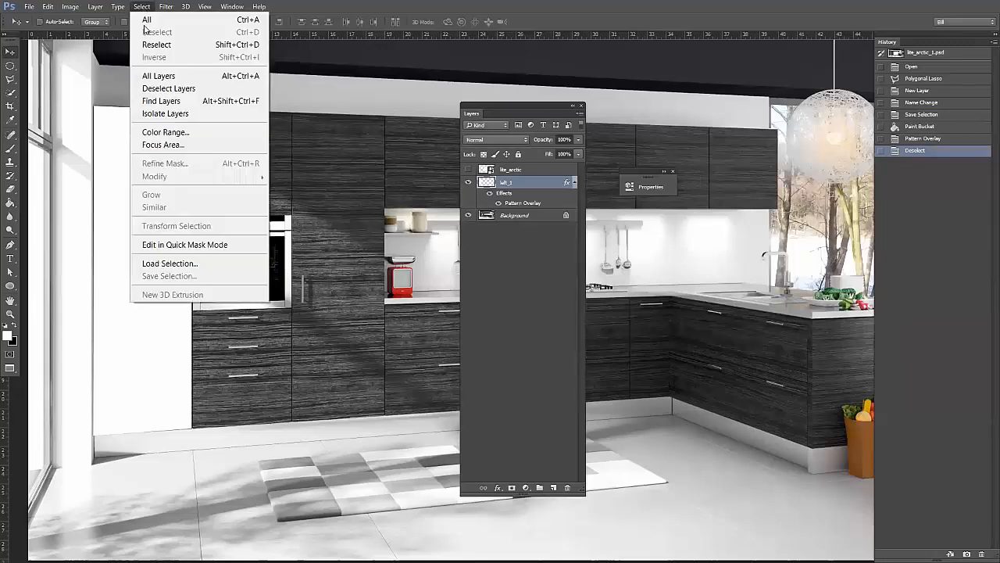
{"action": "left_click", "coordinate": [164, 264]}
{"action": "left_click", "coordinate": [605, 177]}
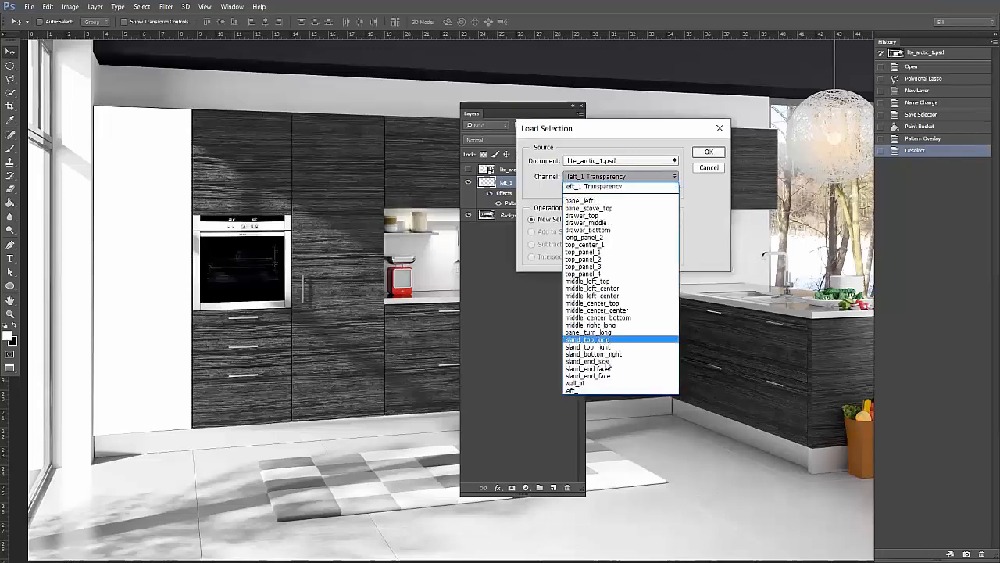
{"action": "left_click", "coordinate": [591, 390]}
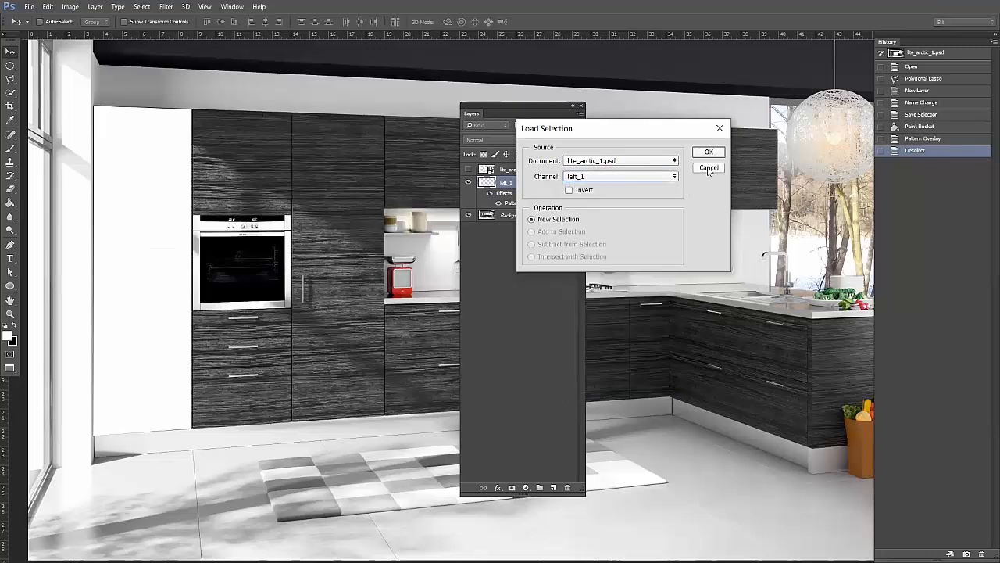
{"action": "left_click", "coordinate": [708, 153]}
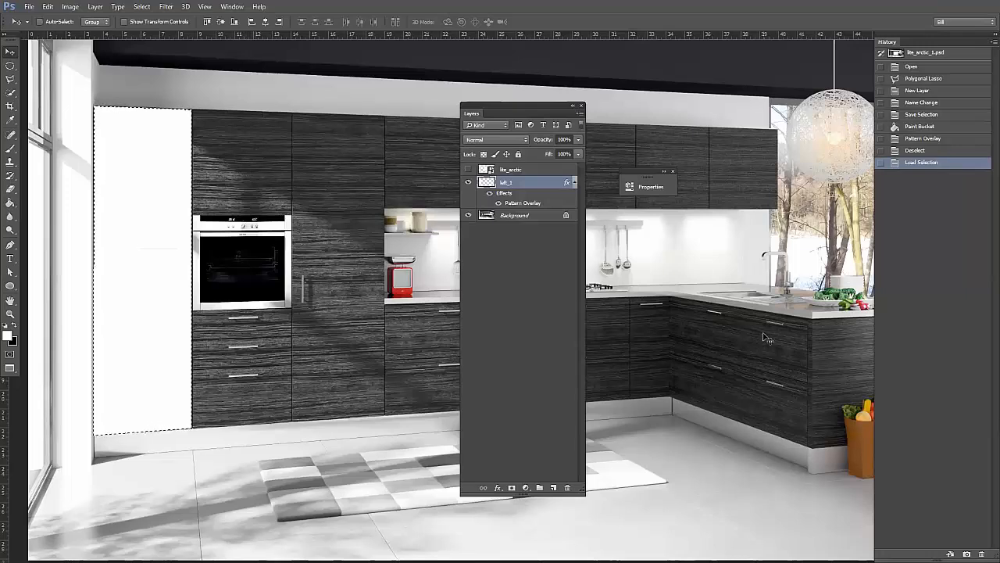
{"action": "left_click", "coordinate": [9, 368]}
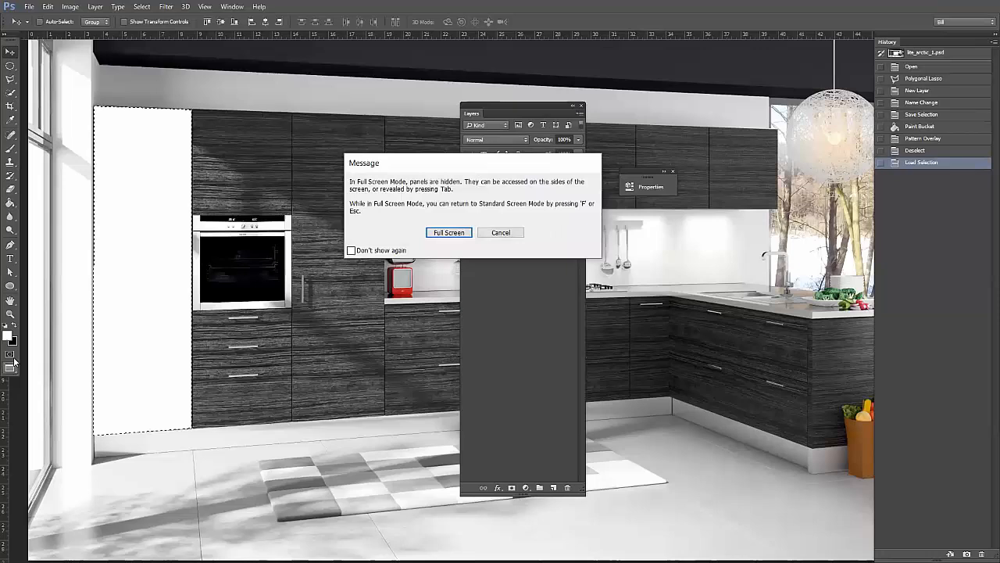
{"action": "left_click", "coordinate": [461, 233]}
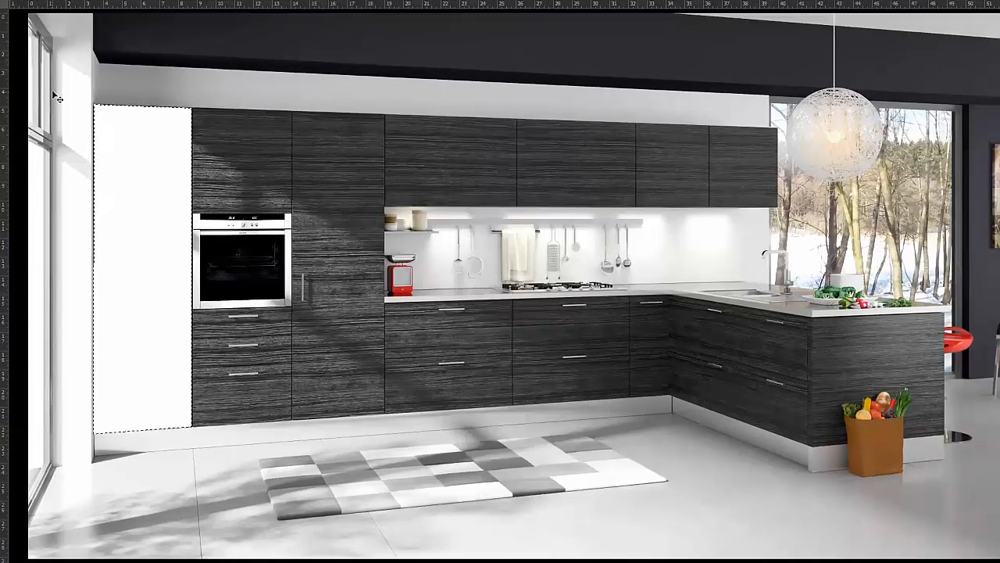
{"action": "key", "text": "Escape"}
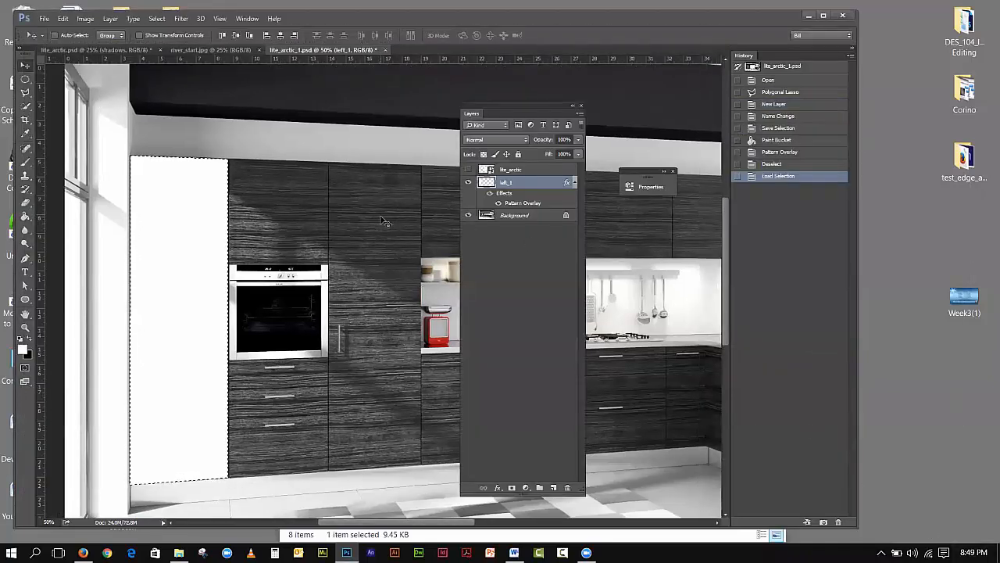
Deselect the leftmost front and outline the cabinet front above the oven with a four-cornered Polygonal Lasso selection
{"action": "left_click", "coordinate": [157, 18]}
{"action": "left_click", "coordinate": [167, 44]}
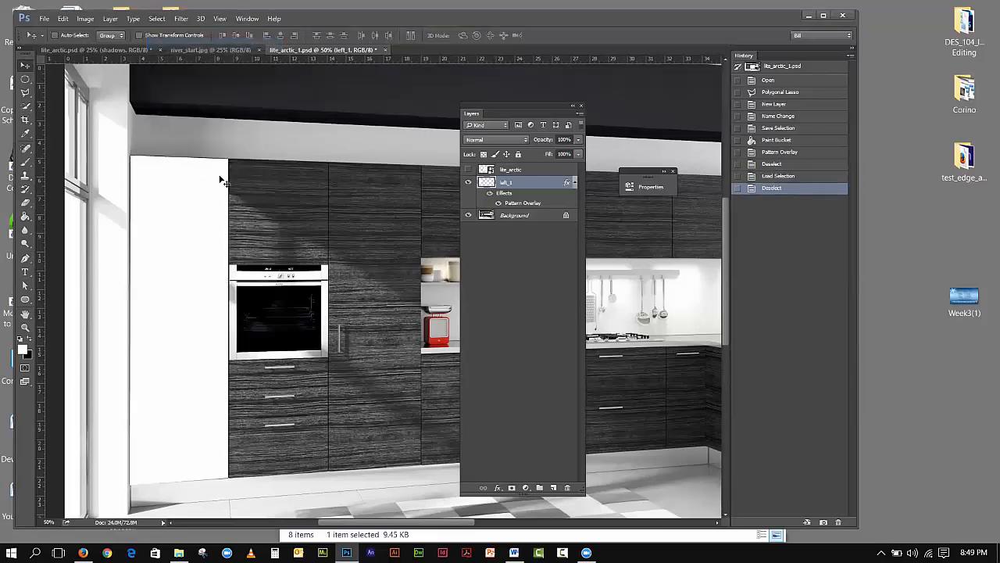
{"action": "left_click", "coordinate": [25, 94]}
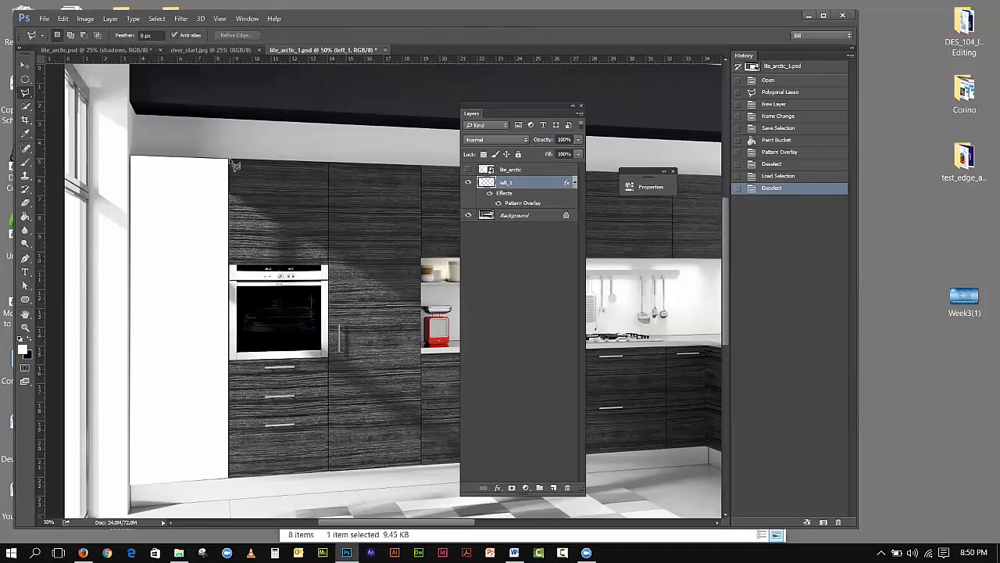
{"action": "left_click", "coordinate": [231, 161]}
{"action": "left_click", "coordinate": [231, 267]}
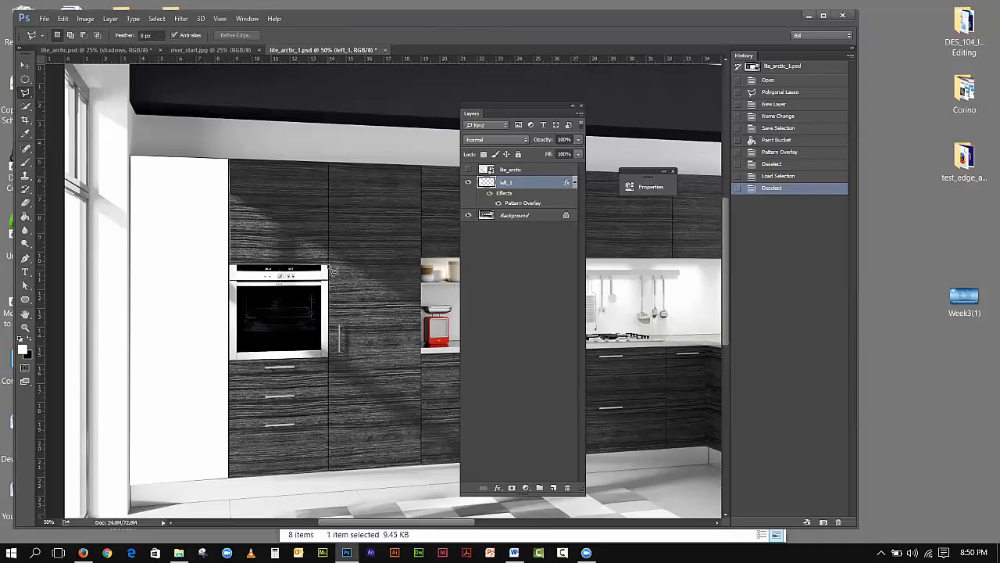
{"action": "left_click", "coordinate": [328, 266]}
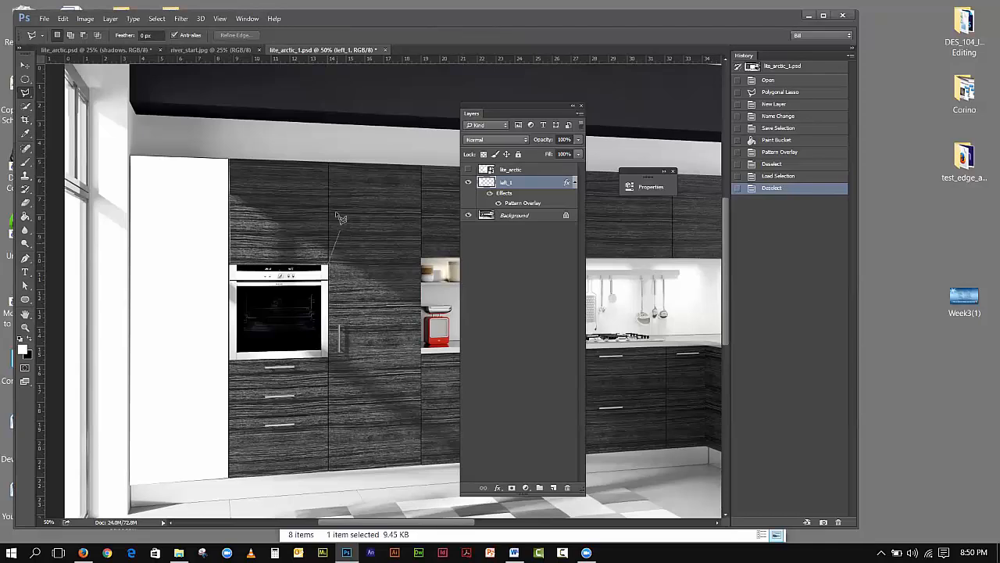
{"action": "left_click", "coordinate": [329, 163]}
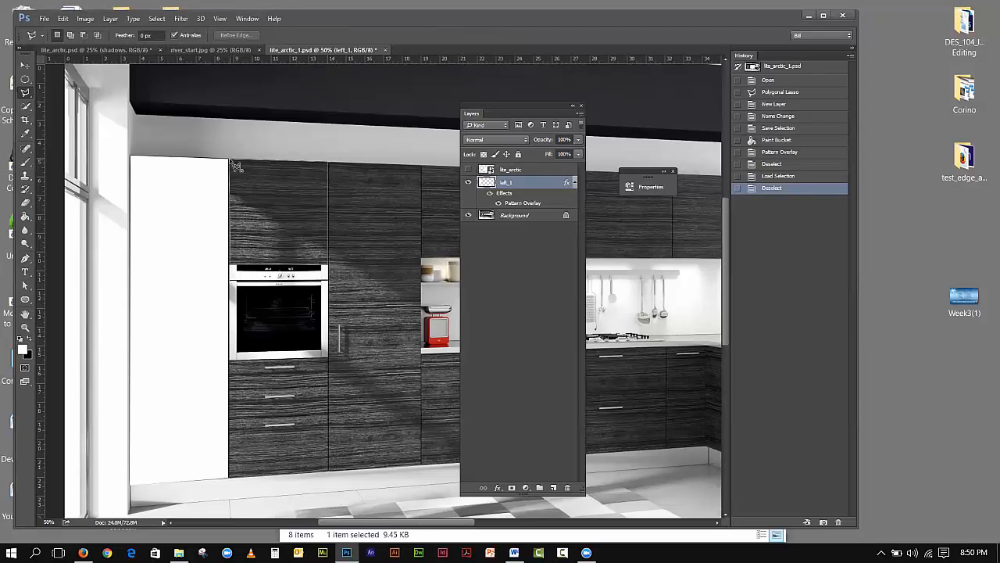
{"action": "left_click", "coordinate": [233, 163]}
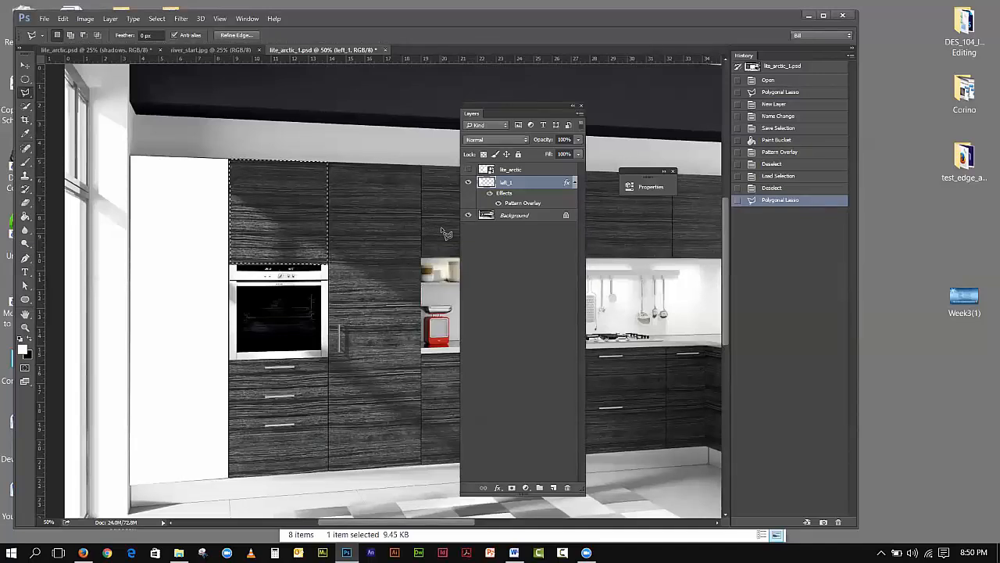
Save the selection of the front above the oven as a new channel named left_top
{"action": "left_click", "coordinate": [156, 18]}
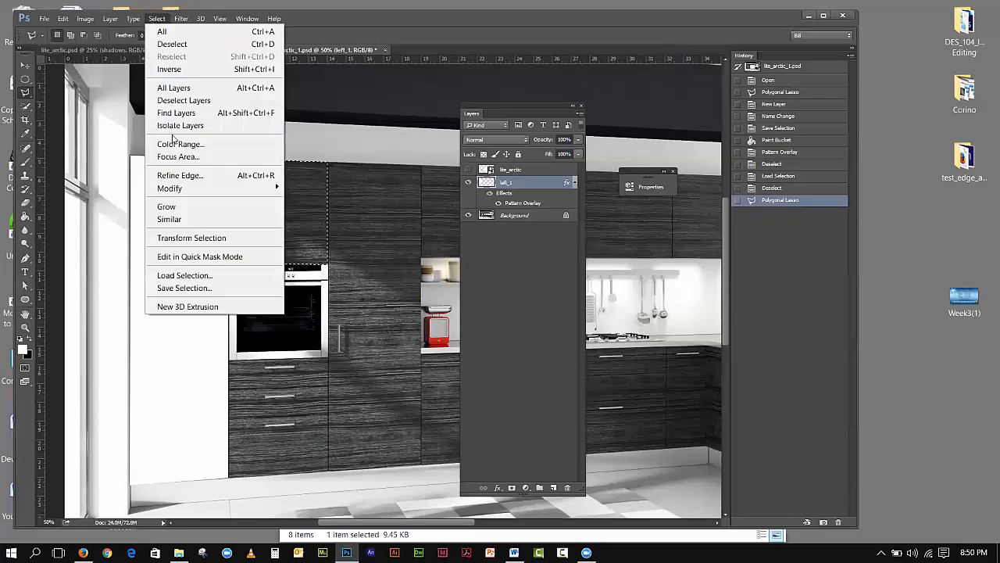
{"action": "left_click", "coordinate": [168, 288]}
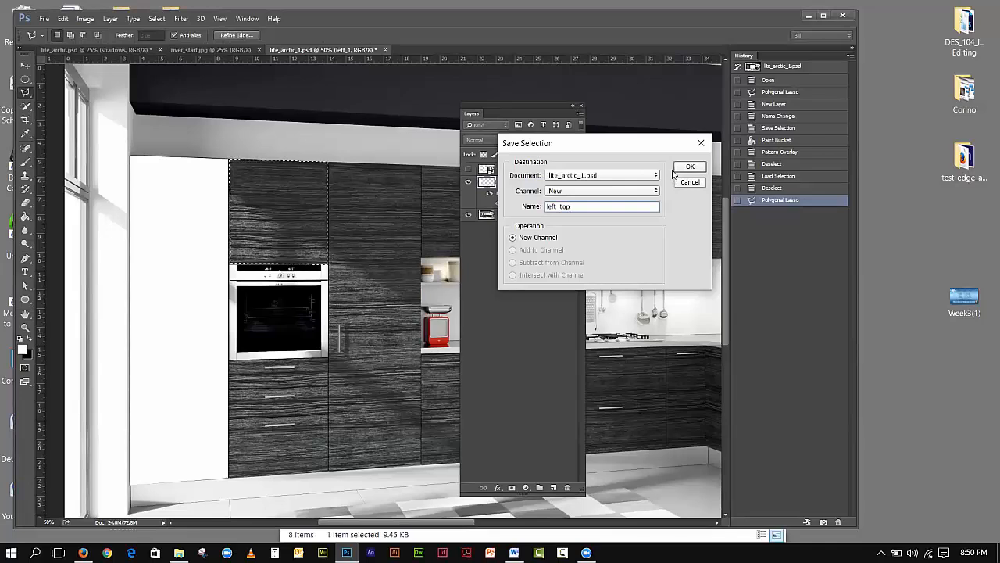
{"action": "left_click", "coordinate": [686, 166]}
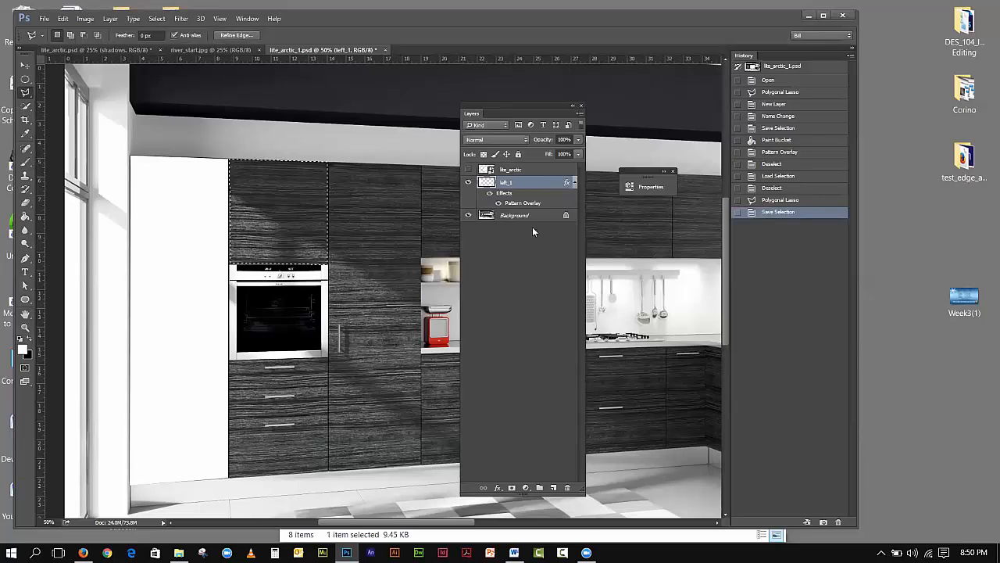
Create a new layer for the front above the oven and name it left_top
{"action": "left_click", "coordinate": [554, 487]}
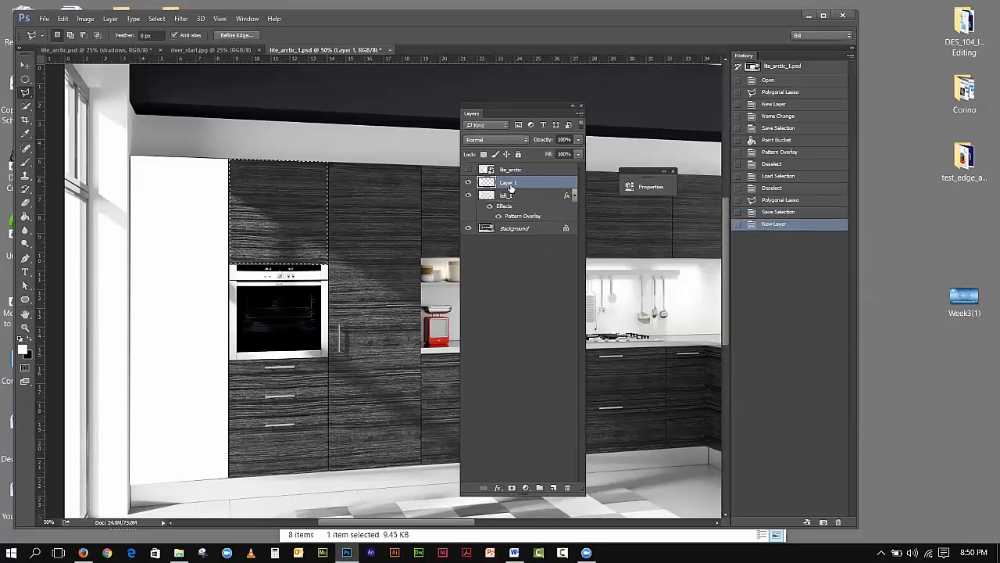
{"action": "double_click", "coordinate": [509, 185]}
{"action": "type", "text": "ueft_"}
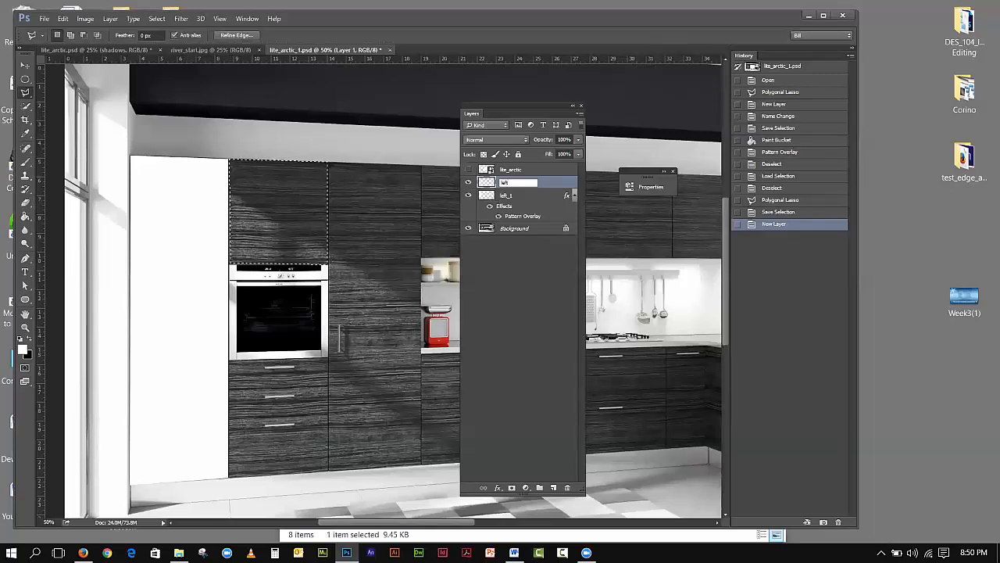
{"action": "type", "text": "to"}
{"action": "key", "text": "Return"}
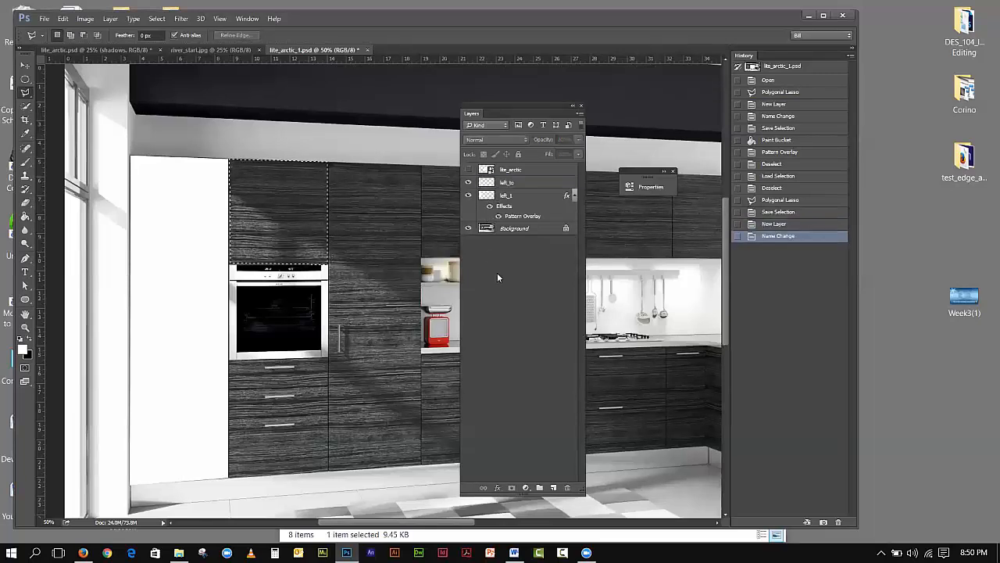
{"action": "double_click", "coordinate": [508, 182]}
{"action": "left_click", "coordinate": [516, 183]}
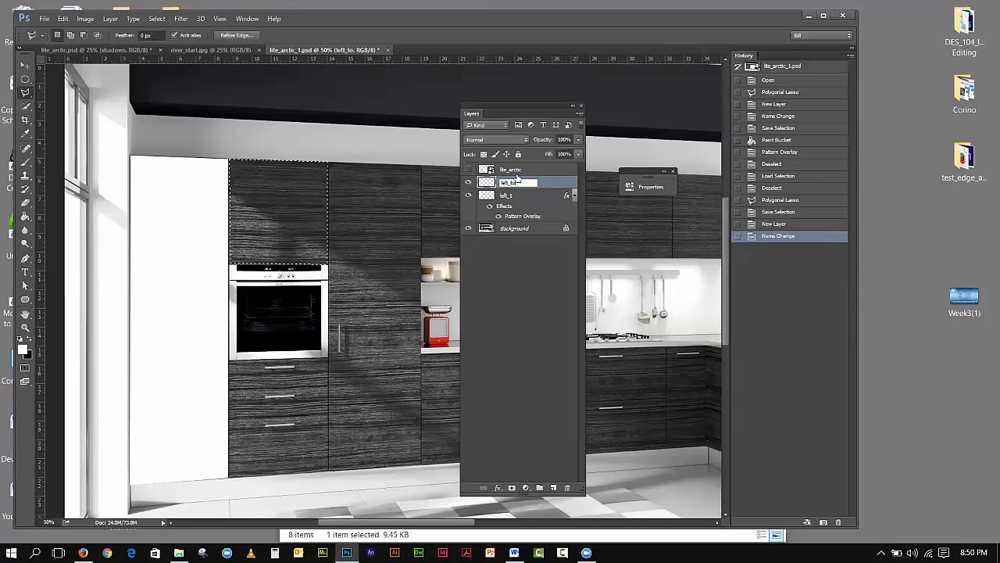
{"action": "type", "text": "p"}
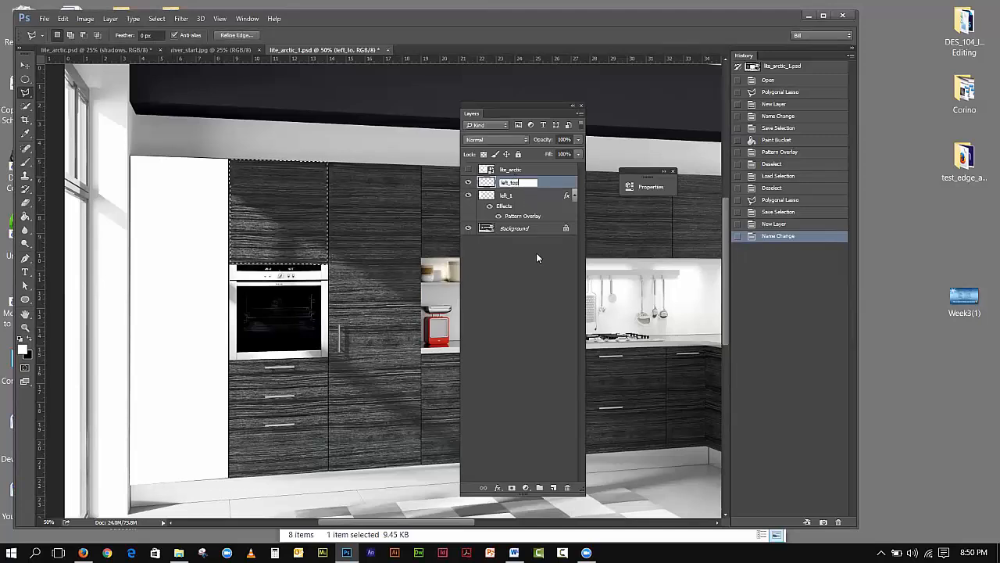
{"action": "left_click", "coordinate": [536, 252]}
Fill the selected front above the oven with white on the left_top layer using the Paint Bucket
{"action": "left_click", "coordinate": [510, 184]}
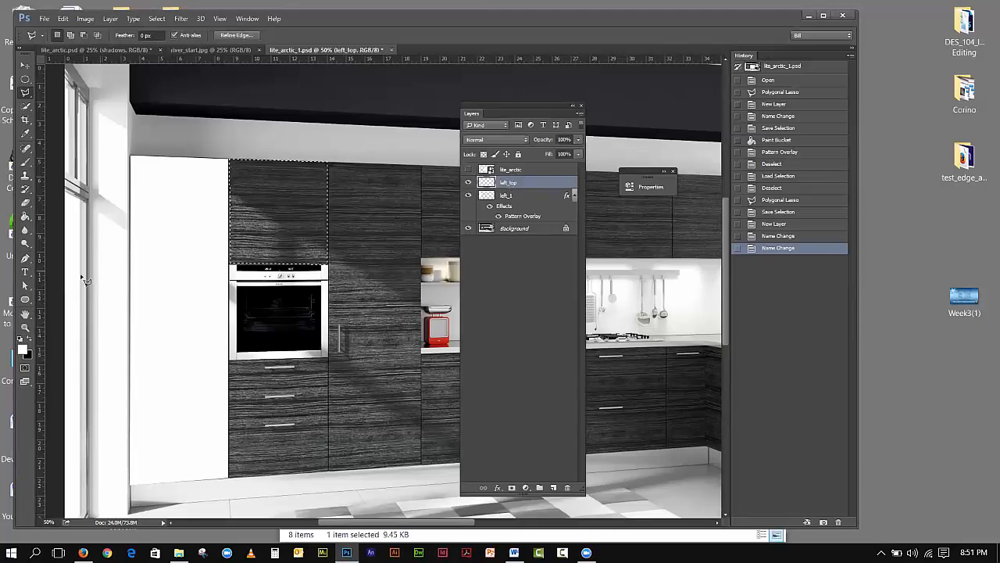
{"action": "left_click", "coordinate": [25, 218]}
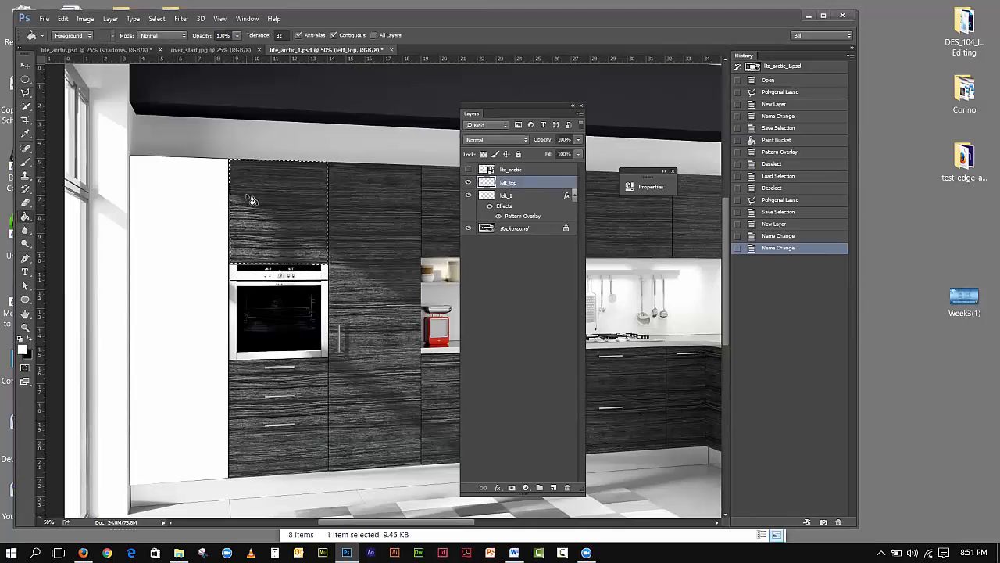
{"action": "left_click", "coordinate": [245, 197]}
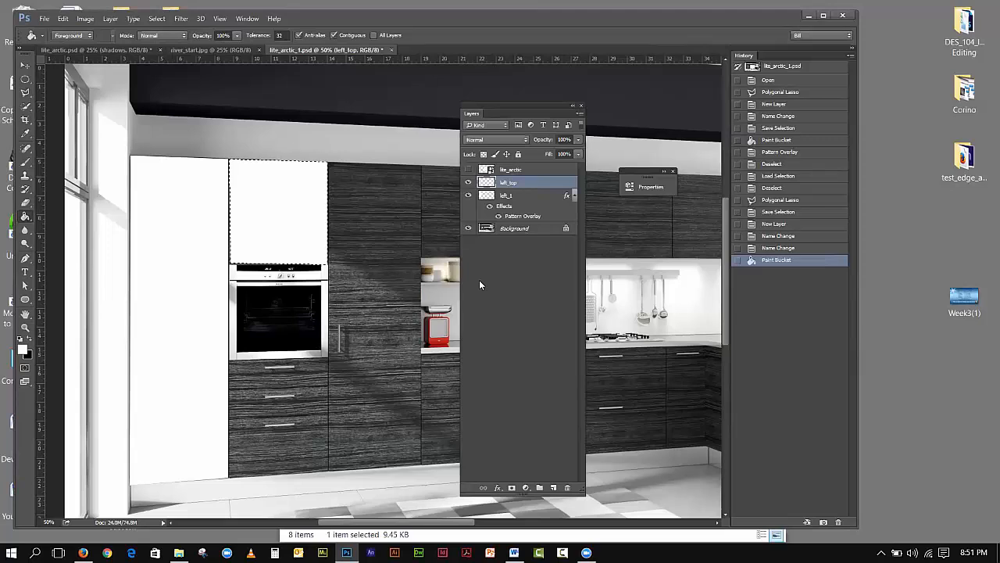
Apply a Pattern Overlay style to the left_top layer using the white arctic pattern
{"action": "left_click", "coordinate": [497, 487]}
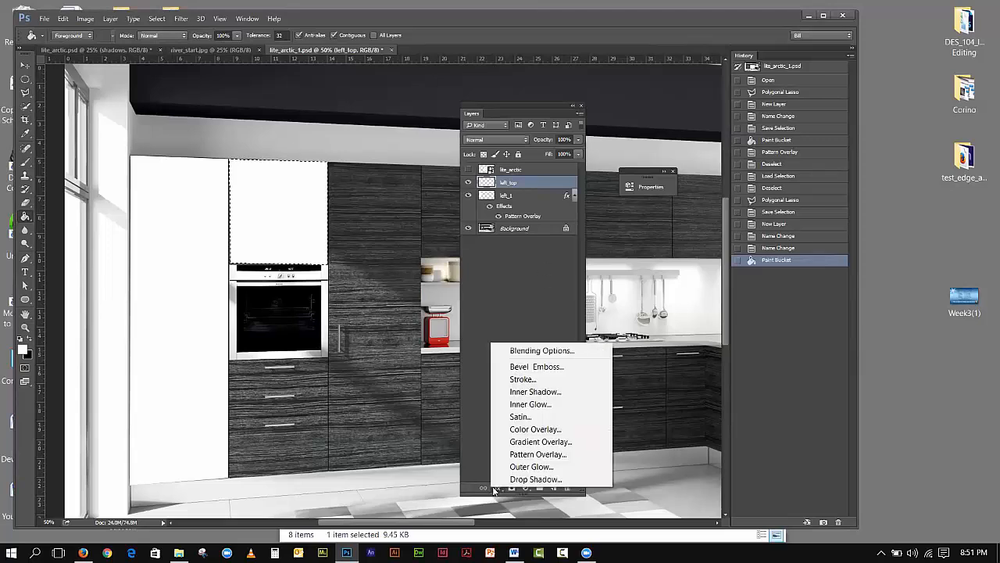
{"action": "left_click", "coordinate": [533, 456]}
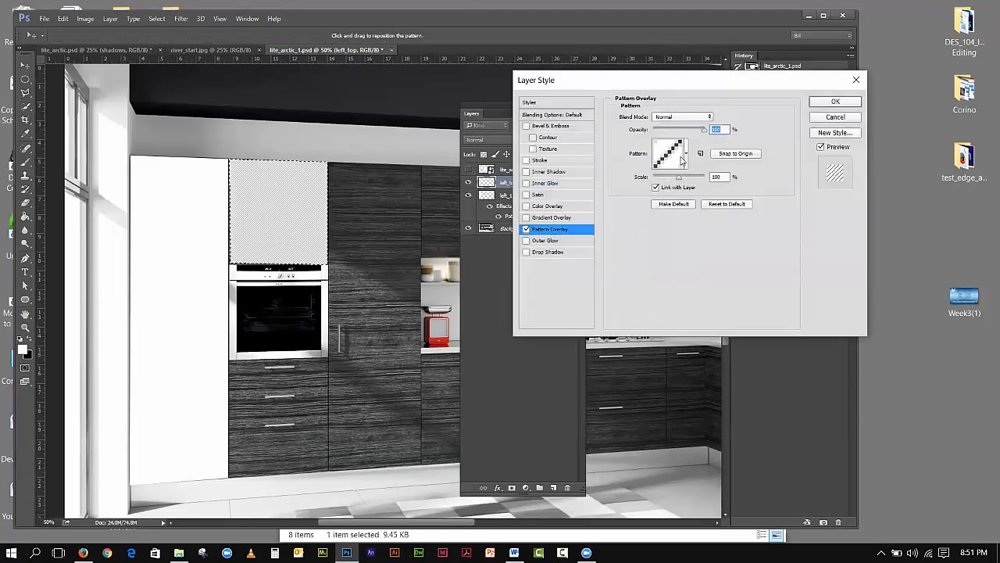
{"action": "left_click", "coordinate": [685, 153]}
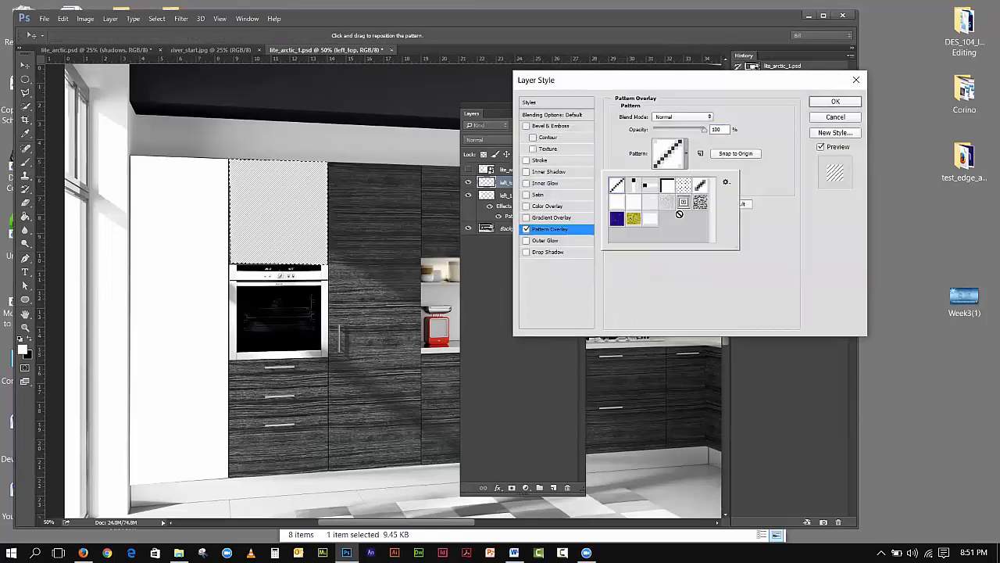
{"action": "left_click", "coordinate": [651, 219]}
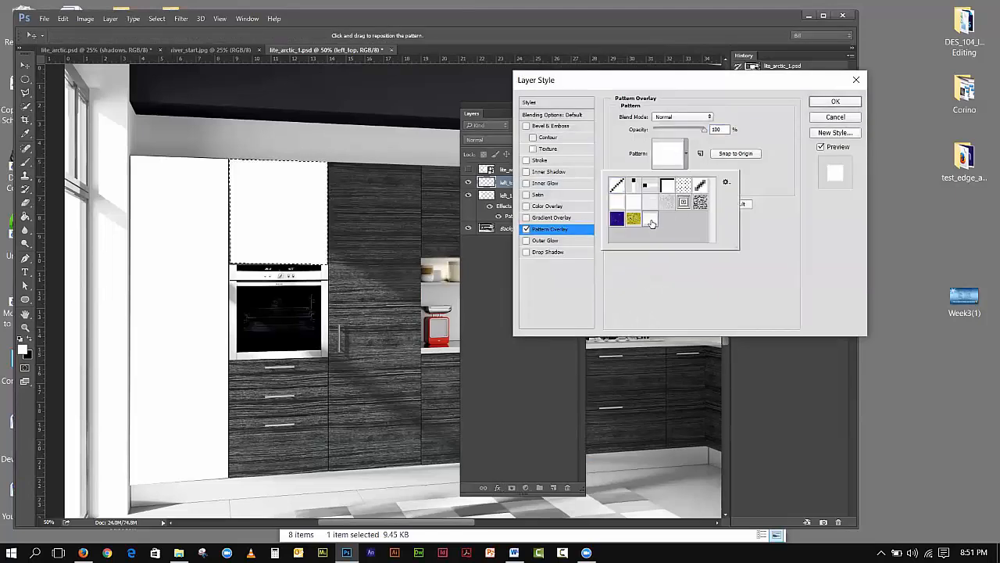
{"action": "left_click", "coordinate": [815, 105]}
{"action": "left_click", "coordinate": [814, 105]}
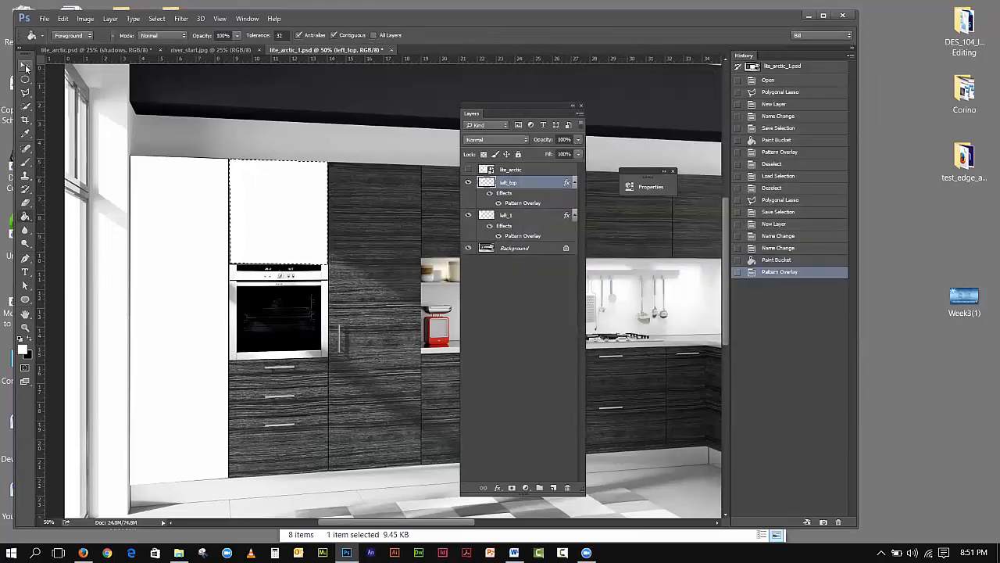
Deselect the front above the oven and outline the top drawer front below the oven with a four-cornered Polygonal Lasso selection
{"action": "left_click", "coordinate": [26, 66]}
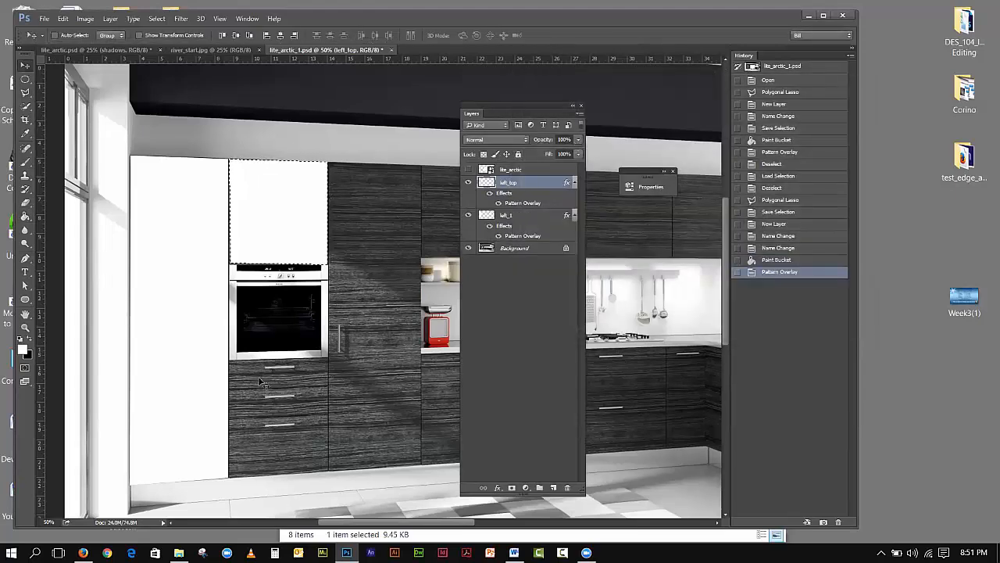
{"action": "left_click", "coordinate": [157, 18]}
{"action": "left_click", "coordinate": [166, 43]}
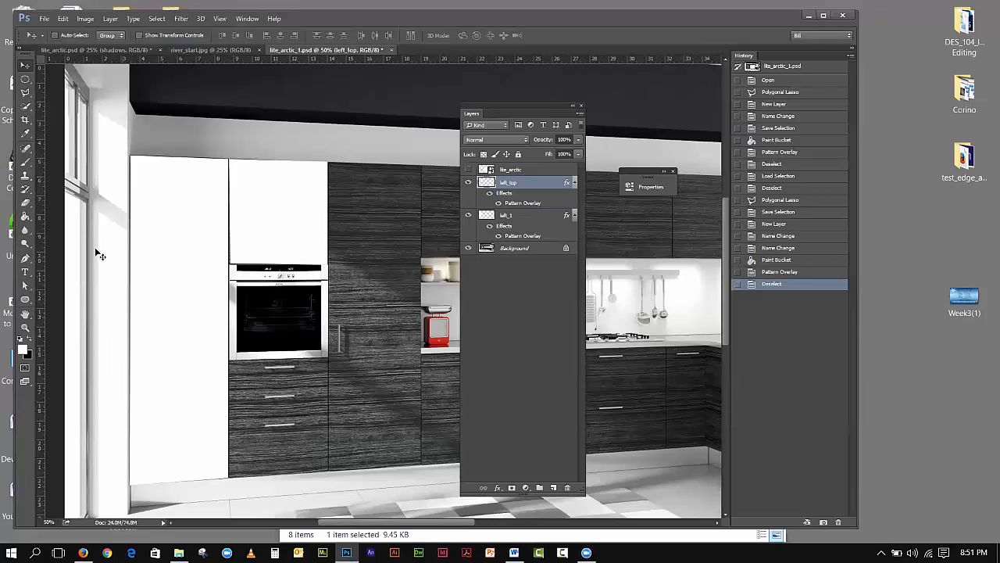
{"action": "left_click", "coordinate": [29, 96]}
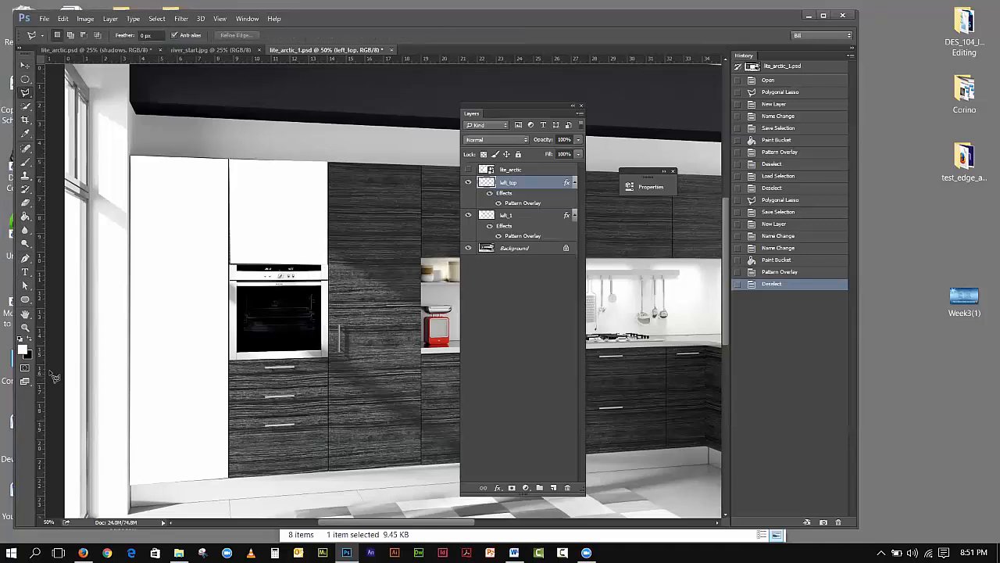
{"action": "left_click", "coordinate": [25, 327]}
{"action": "left_click", "coordinate": [267, 380]}
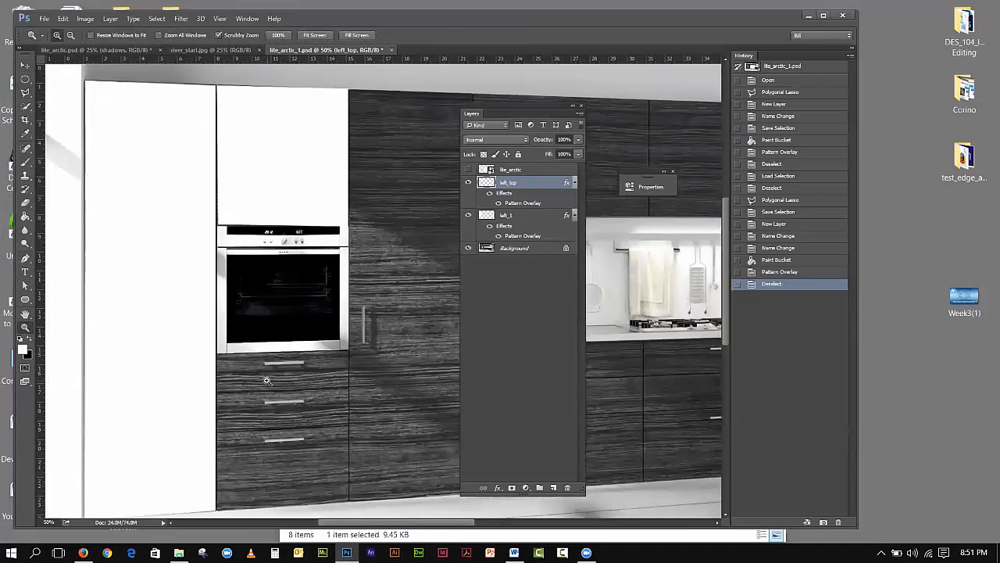
{"action": "left_click", "coordinate": [25, 93]}
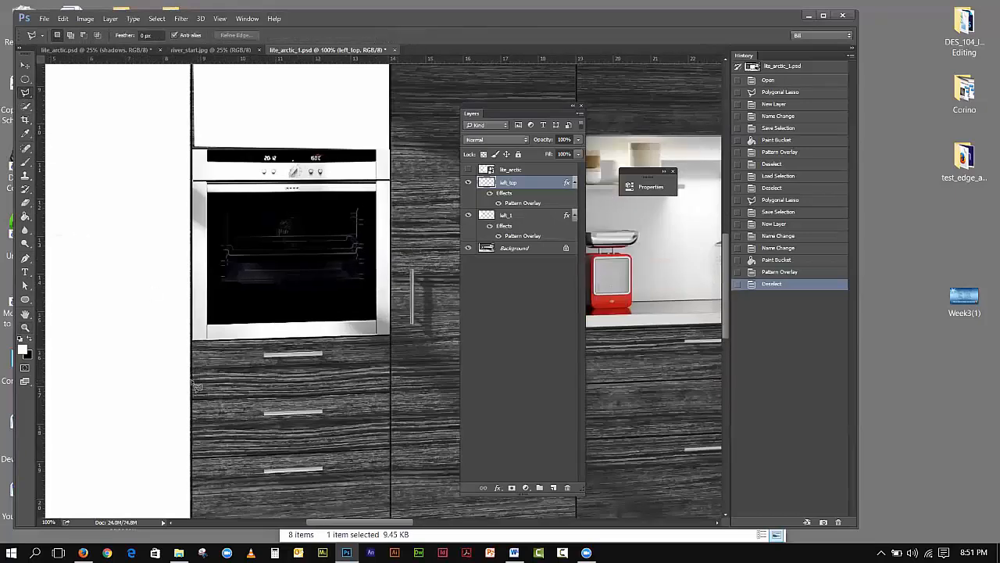
{"action": "left_click", "coordinate": [193, 342]}
{"action": "left_click", "coordinate": [194, 400]}
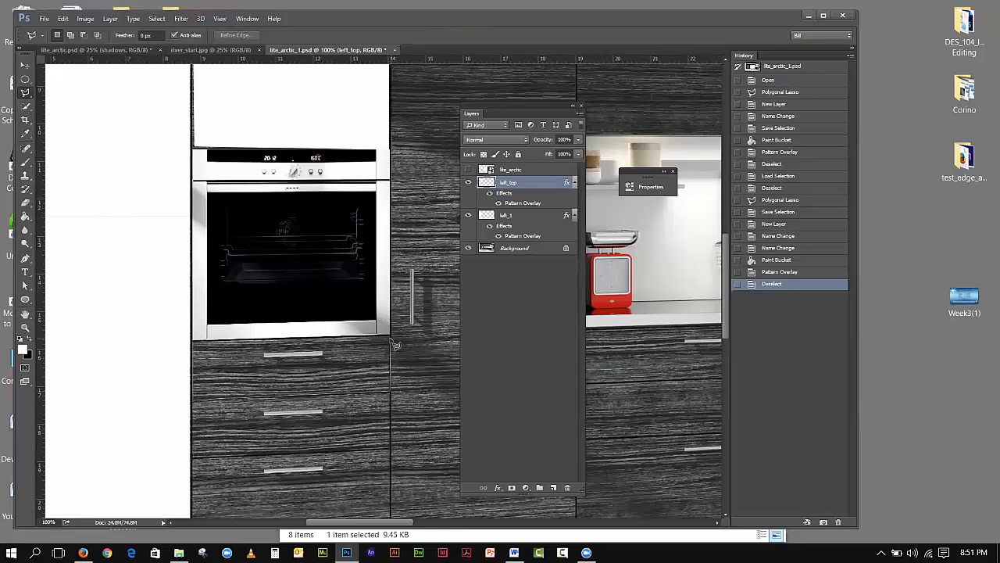
{"action": "left_click", "coordinate": [199, 351]}
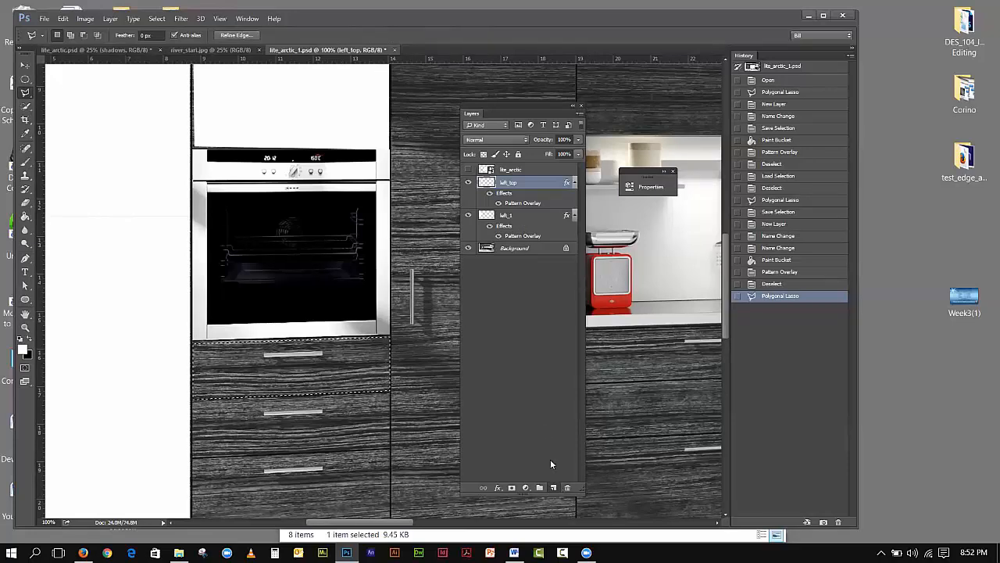
Create a new layer for the top drawer front and name it left_drawer_top
{"action": "left_click", "coordinate": [554, 487]}
{"action": "double_click", "coordinate": [509, 182]}
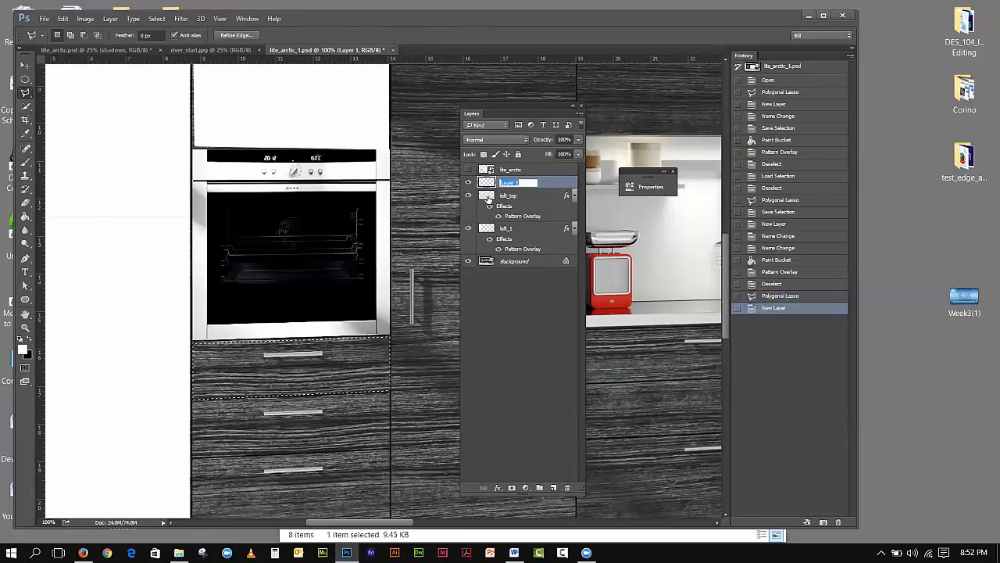
{"action": "type", "text": "left"}
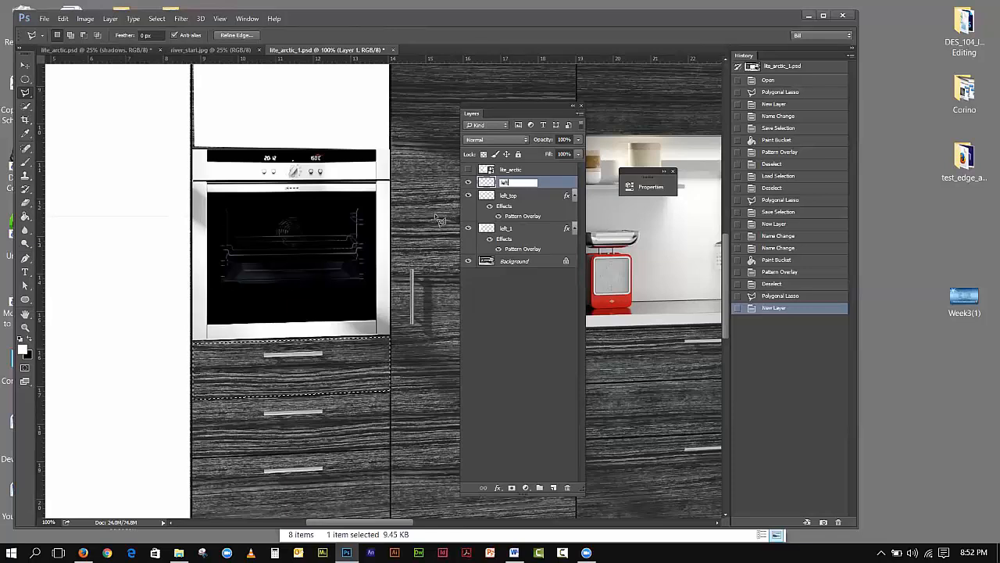
{"action": "type", "text": "_da"}
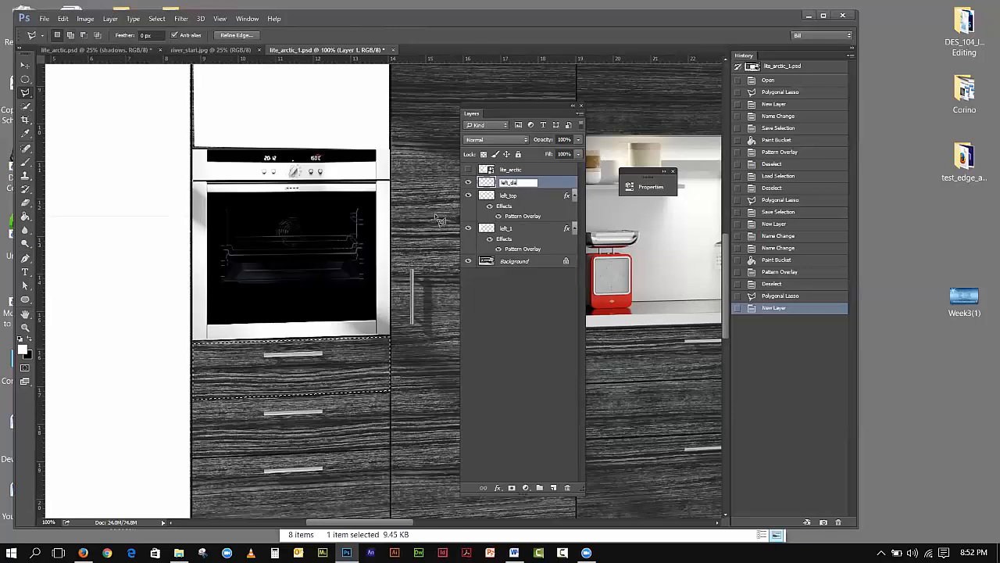
{"action": "type", "text": "awer"}
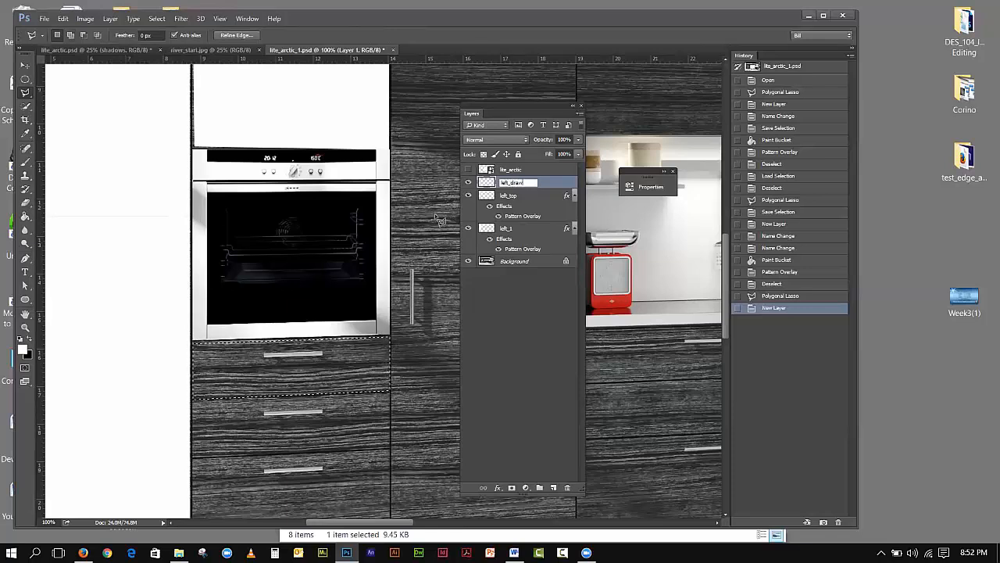
{"action": "type", "text": "_top"}
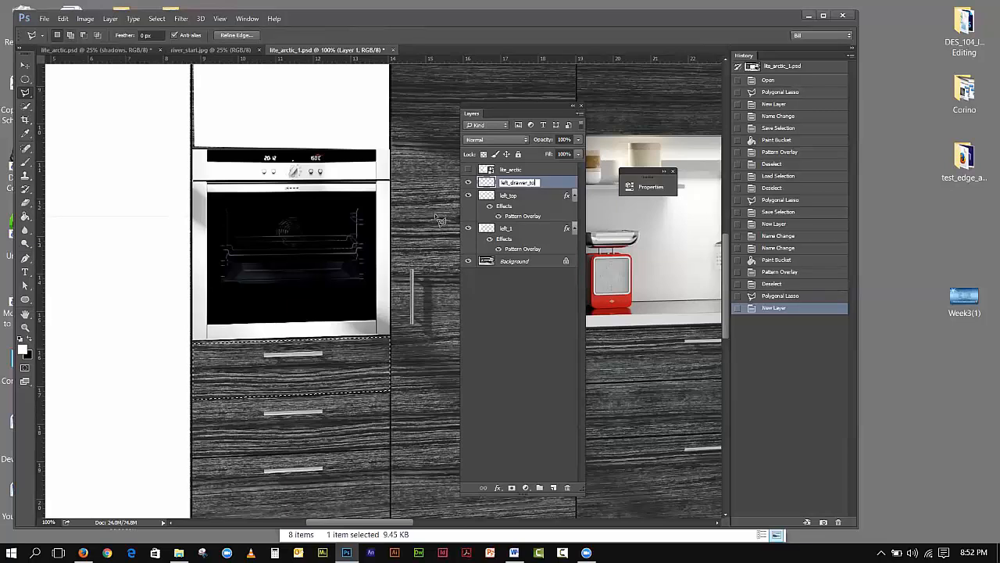
{"action": "left_click", "coordinate": [544, 326]}
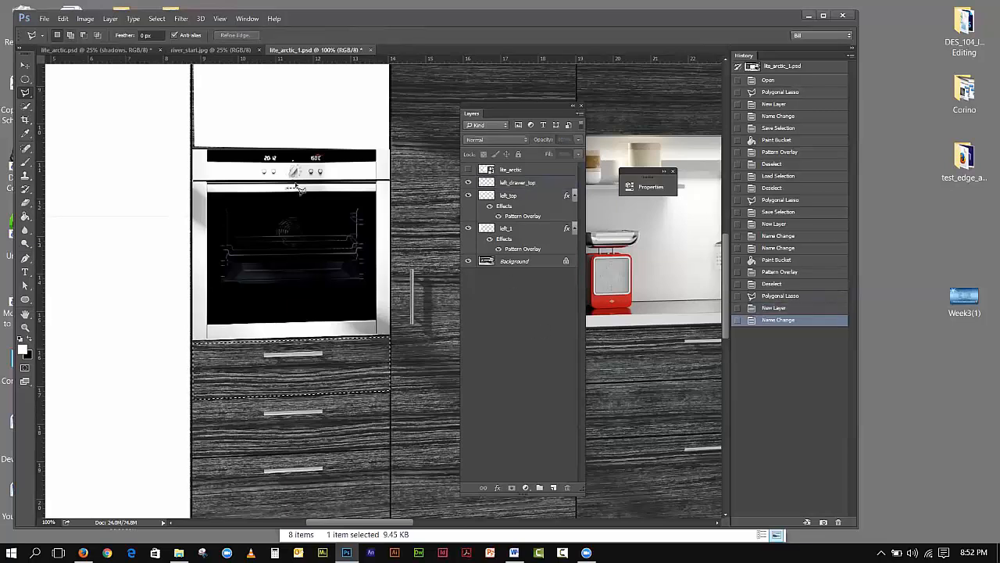
Save the selection of the top drawer front as a new channel named left_drawer_top
{"action": "left_click", "coordinate": [156, 18]}
{"action": "left_click", "coordinate": [182, 287]}
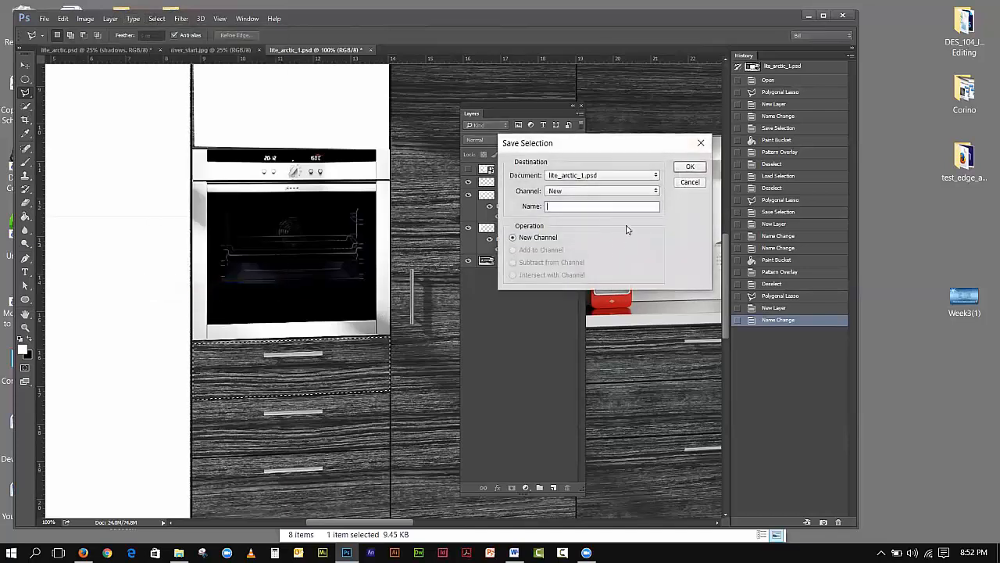
{"action": "type", "text": "lef"}
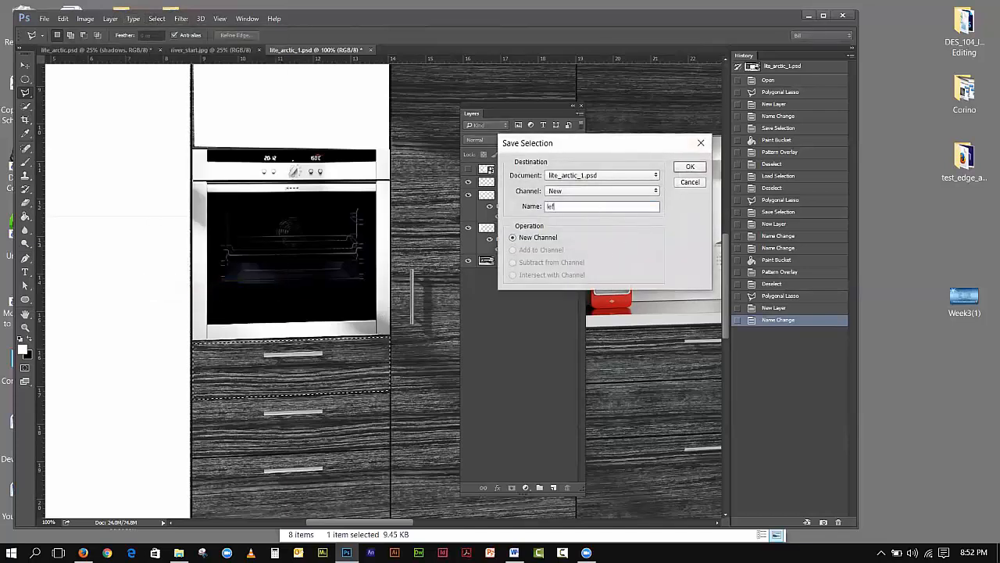
{"action": "type", "text": "t_d"}
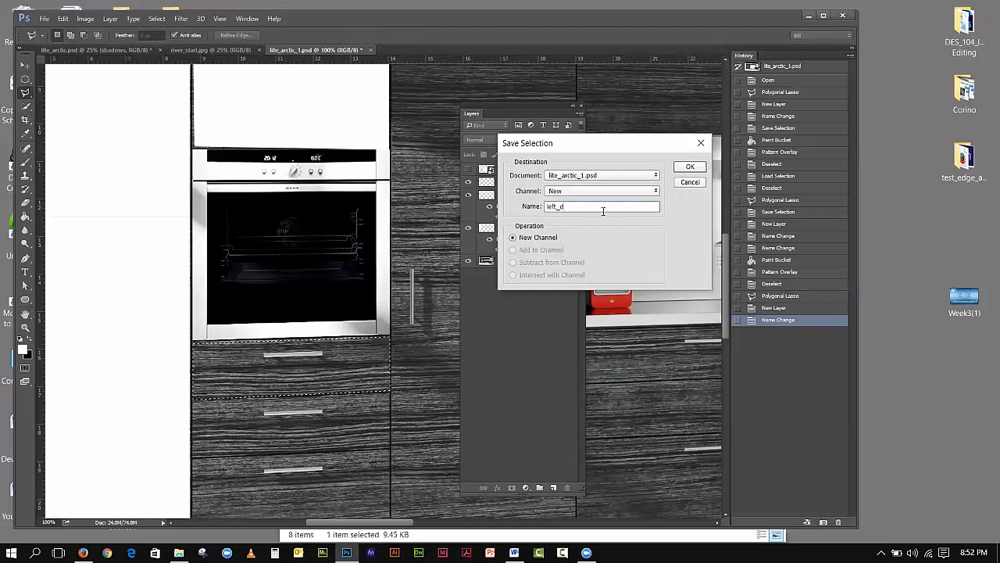
{"action": "type", "text": "rawer_top"}
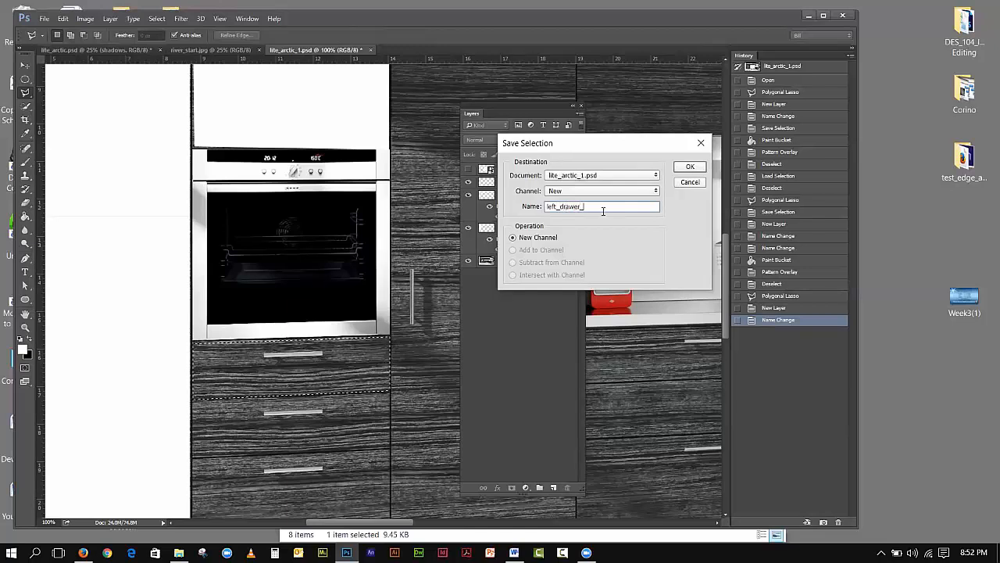
{"action": "left_click", "coordinate": [686, 171]}
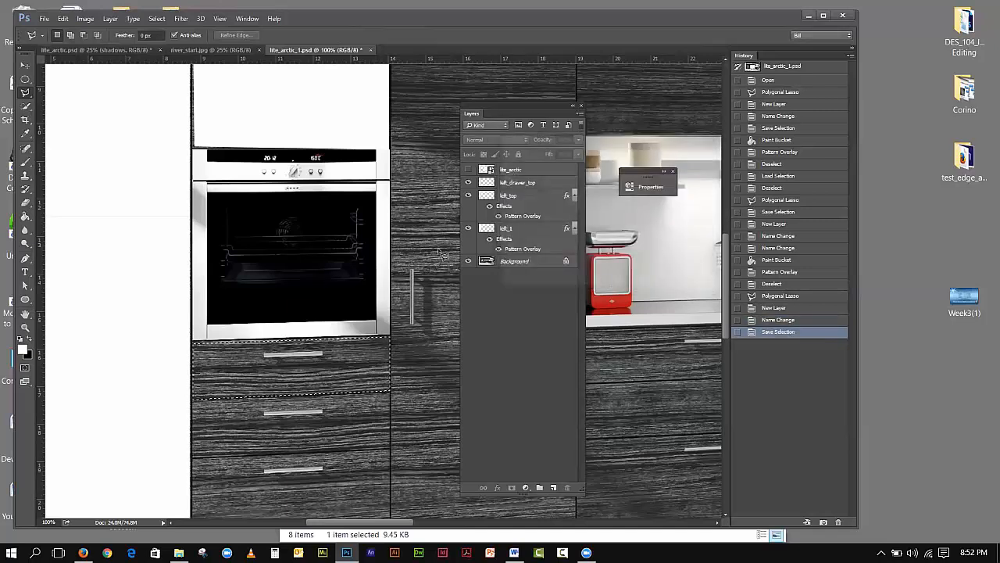
Fill the selected top drawer front with white on the left_drawer_top layer using the Paint Bucket
{"action": "left_click", "coordinate": [521, 183]}
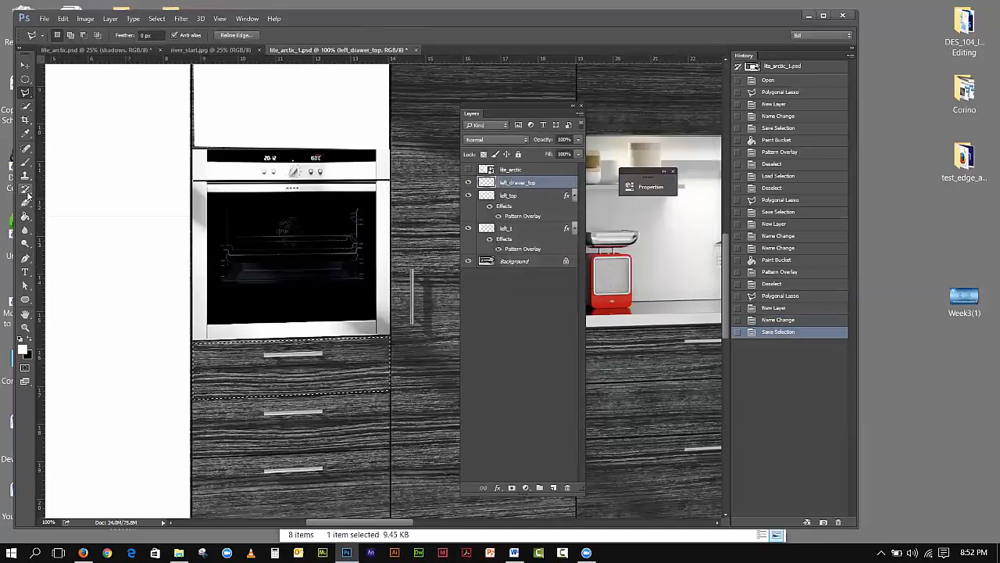
{"action": "left_click", "coordinate": [25, 216]}
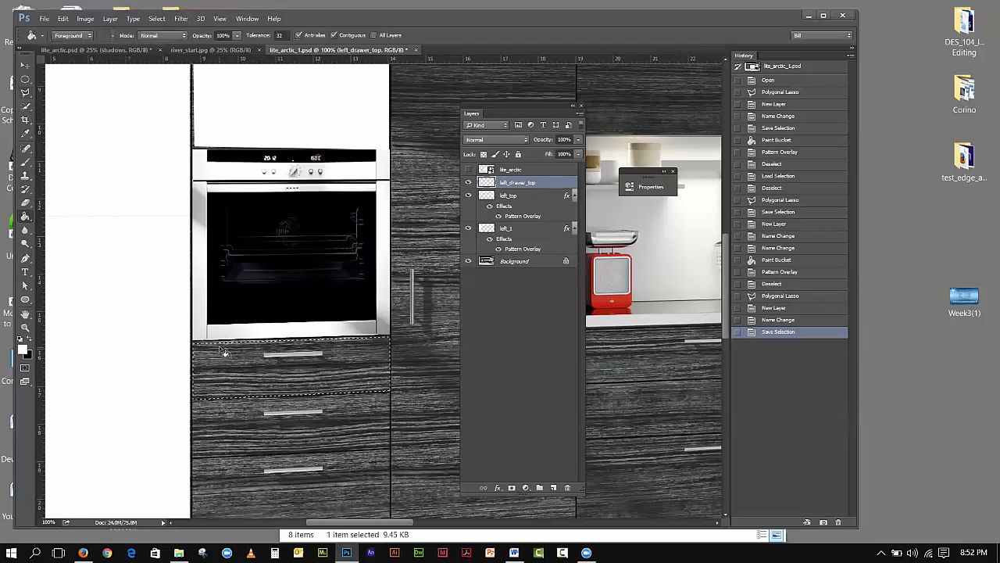
{"action": "left_click", "coordinate": [293, 367]}
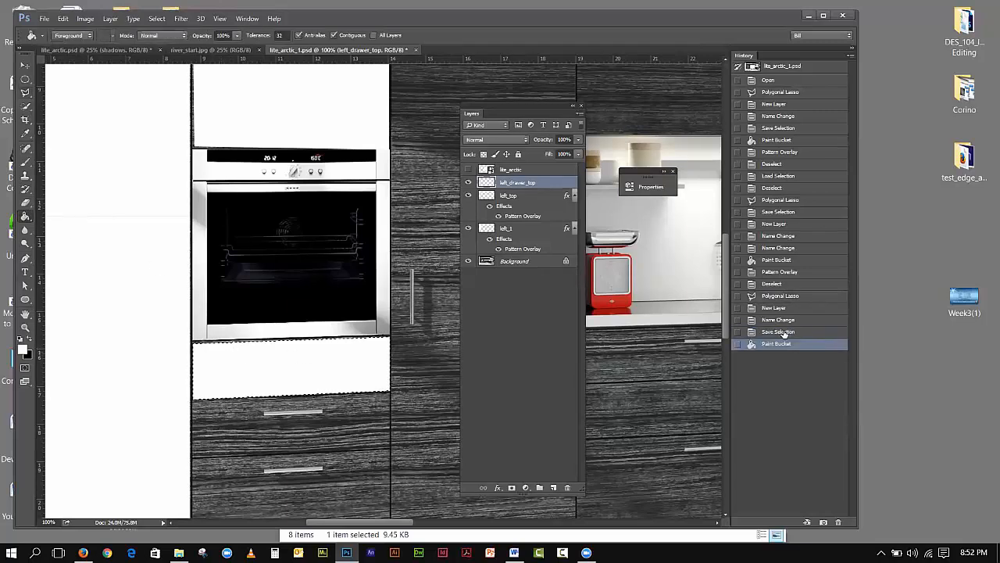
Apply a Pattern Overlay to the left_drawer_top layer using the white arctic pattern
{"action": "left_click", "coordinate": [498, 488]}
{"action": "left_click", "coordinate": [518, 452]}
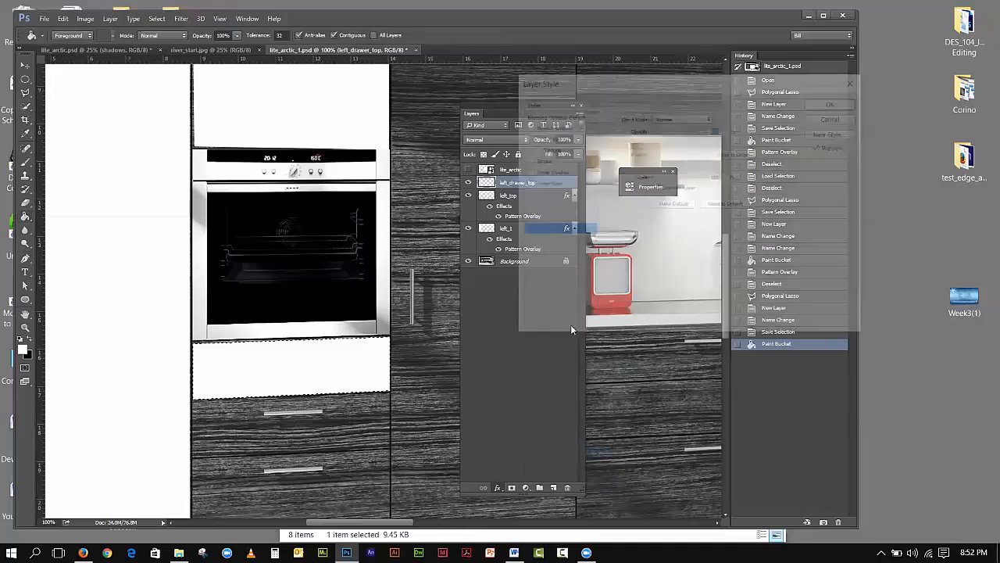
{"action": "left_click", "coordinate": [686, 156]}
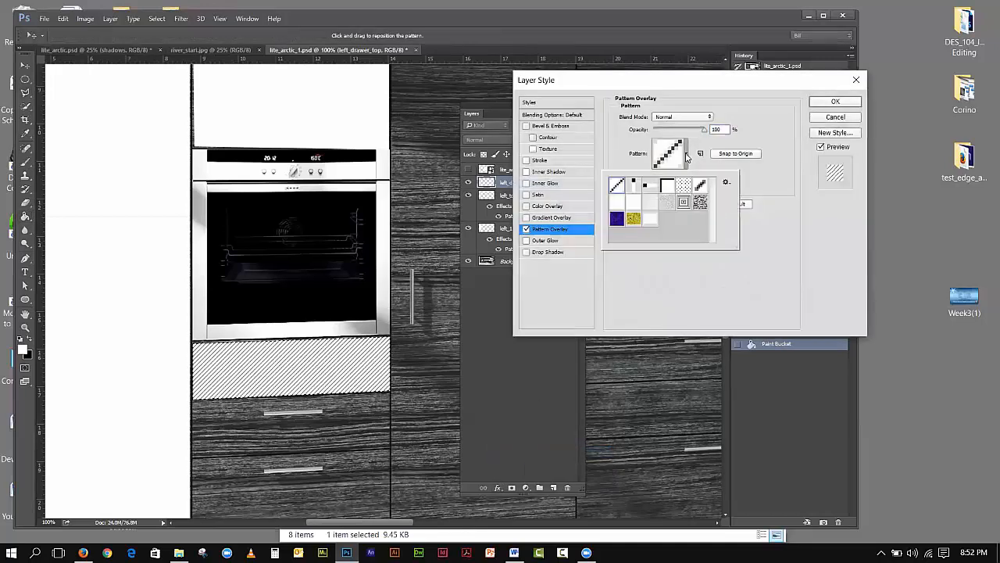
{"action": "left_click", "coordinate": [651, 219]}
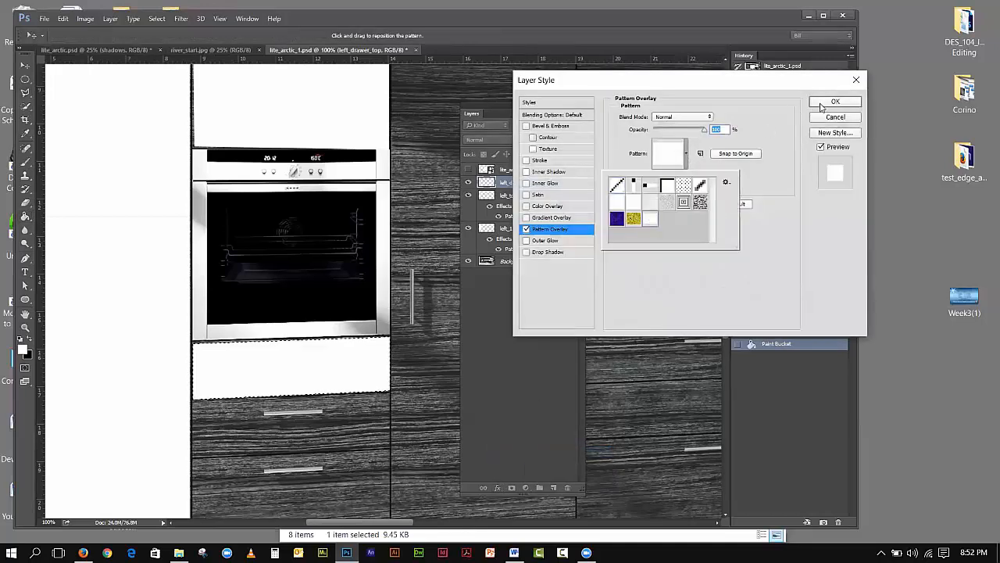
{"action": "left_click", "coordinate": [835, 102]}
Fit the whole kitchen image on screen and deselect the top drawer front
{"action": "left_click", "coordinate": [219, 18]}
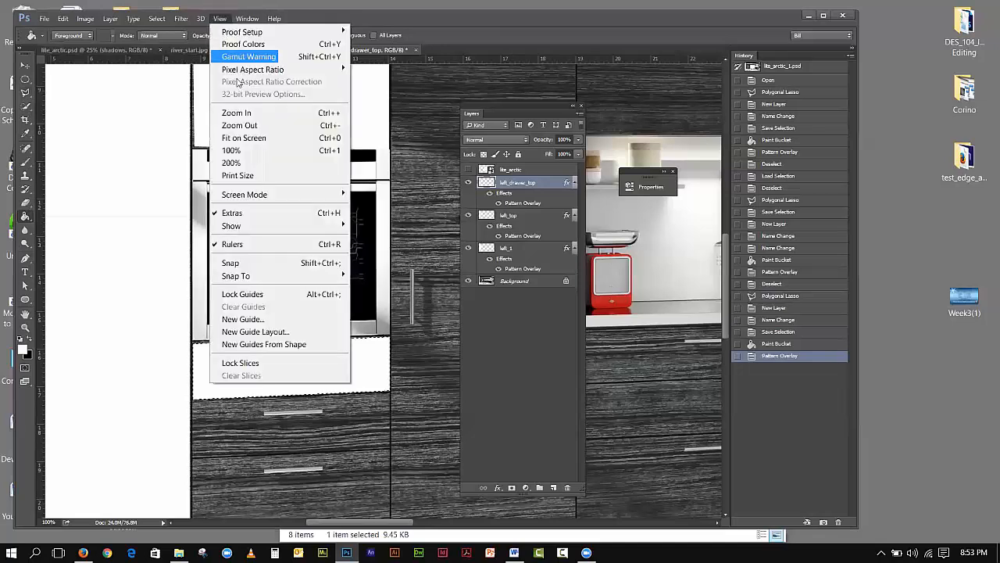
{"action": "left_click", "coordinate": [244, 137]}
{"action": "left_click_drag", "start_coordinate": [485, 107], "coordinate": [888, 147]}
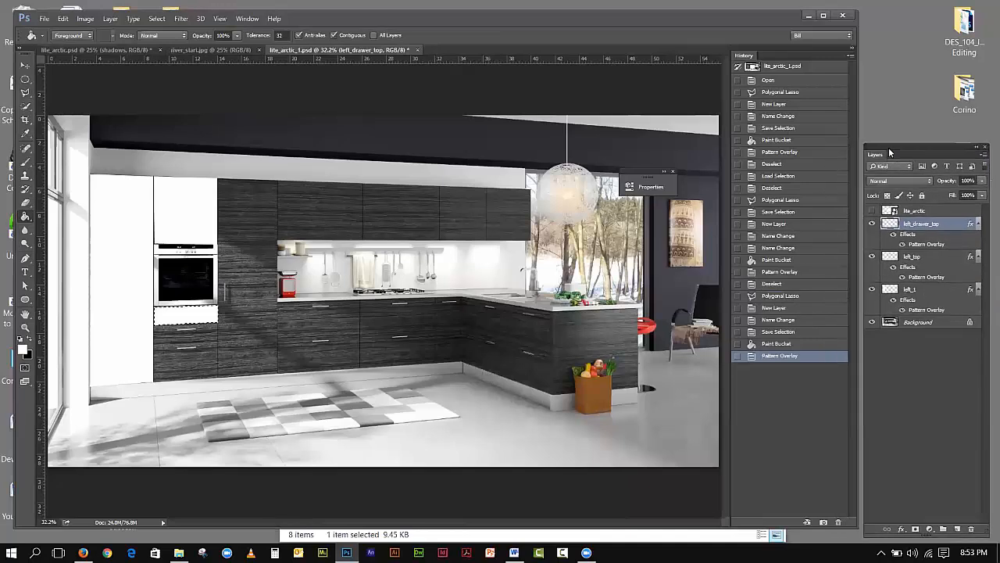
{"action": "left_click", "coordinate": [164, 21]}
{"action": "left_click", "coordinate": [168, 41]}
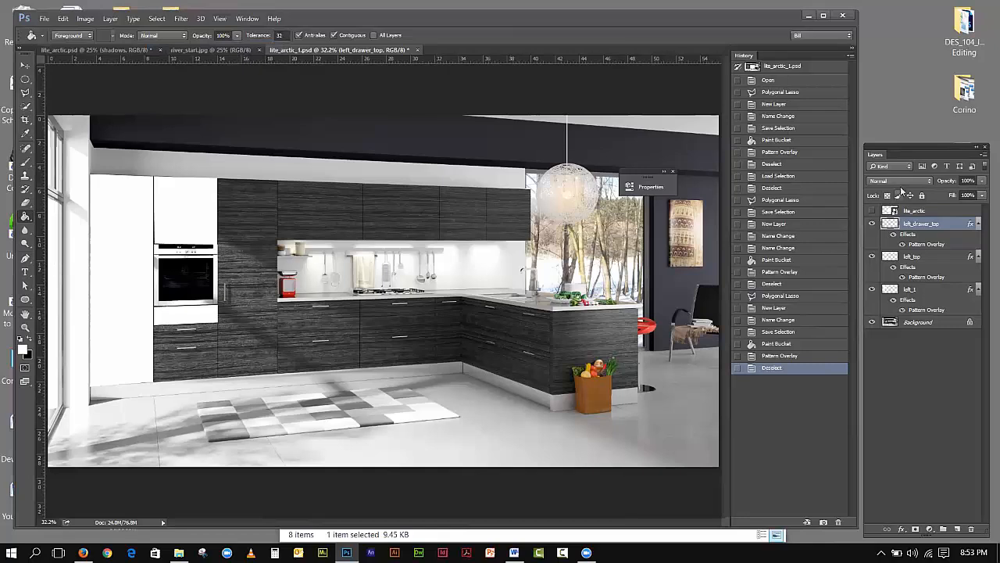
{"action": "left_click_drag", "start_coordinate": [912, 143], "coordinate": [811, 119]}
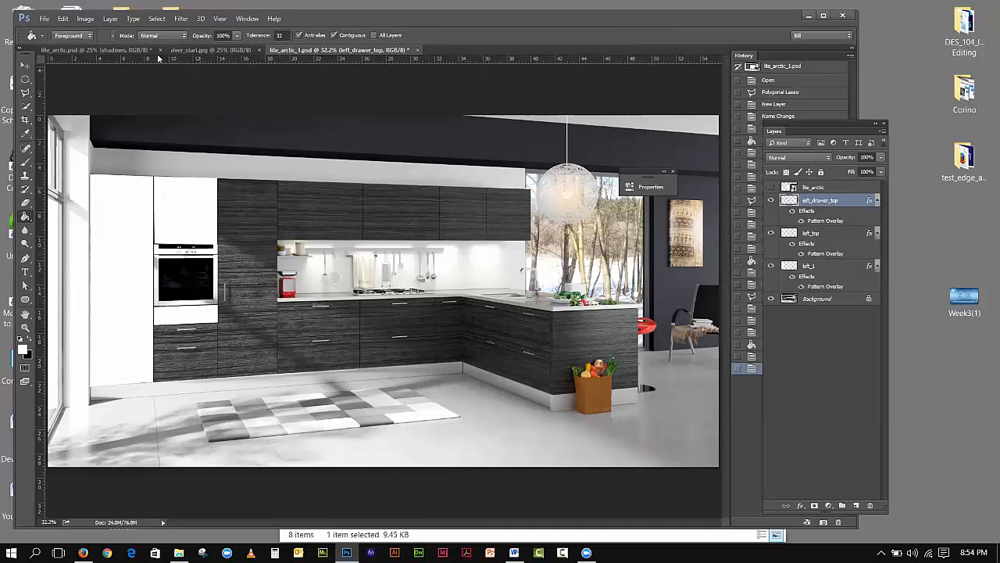
Close the lite_arctic_1.psd and river_start.jpg documents, keeping lite_arctic.psd open
{"action": "left_click", "coordinate": [418, 50]}
{"action": "left_click", "coordinate": [440, 208]}
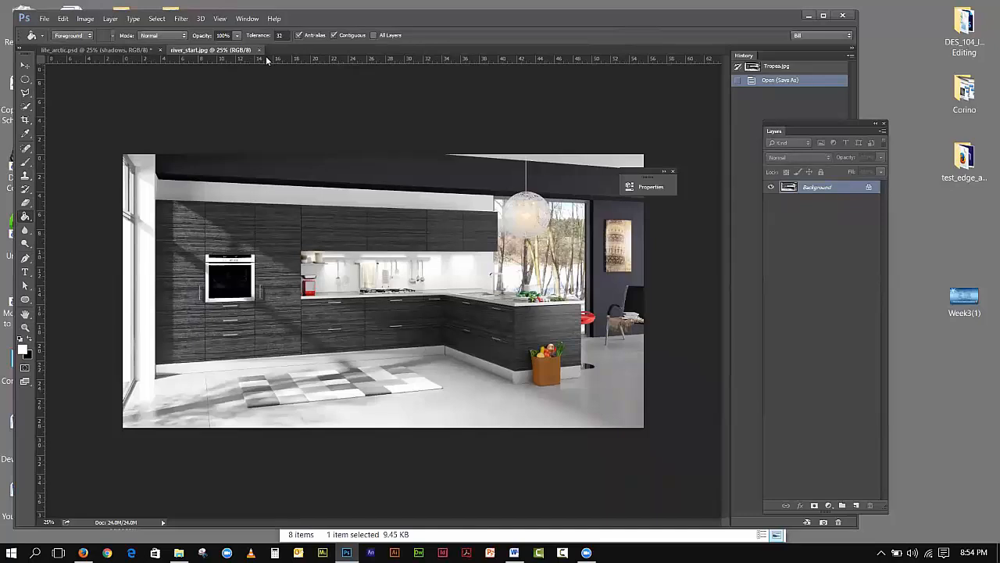
{"action": "left_click", "coordinate": [260, 51]}
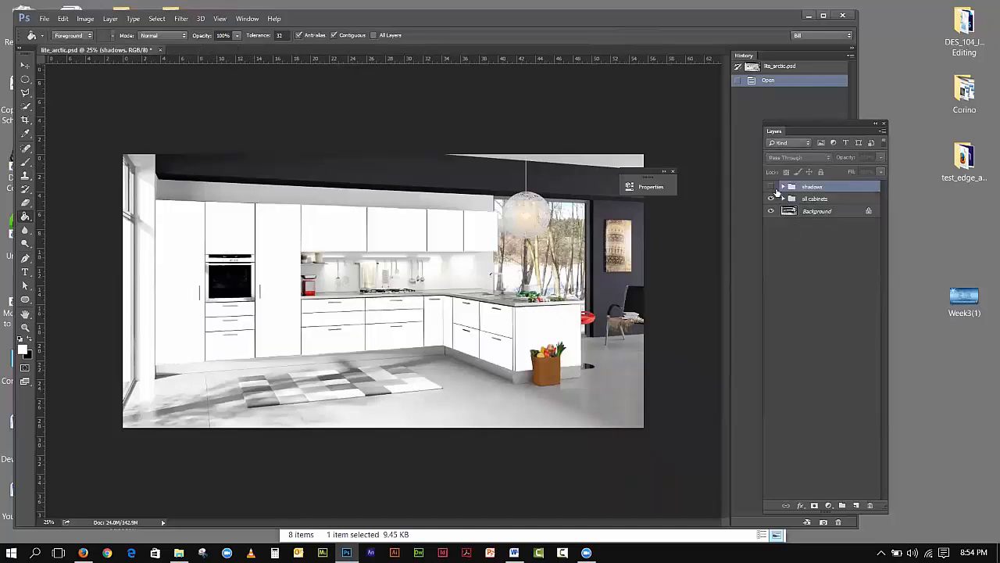
Toggle the shadows group's visibility repeatedly to compare the white cabinets with and without shadows
{"action": "left_click", "coordinate": [772, 188]}
{"action": "left_click", "coordinate": [771, 187]}
{"action": "left_click", "coordinate": [771, 188]}
{"action": "left_click", "coordinate": [772, 187]}
{"action": "left_click", "coordinate": [771, 187]}
{"action": "left_click", "coordinate": [772, 187]}
{"action": "left_click", "coordinate": [772, 188]}
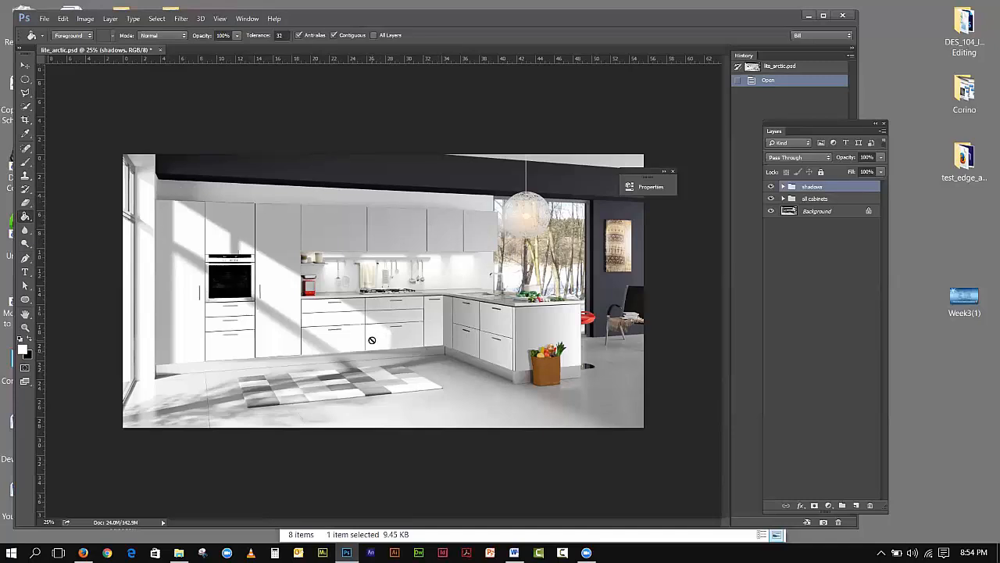
{"action": "left_click", "coordinate": [771, 188]}
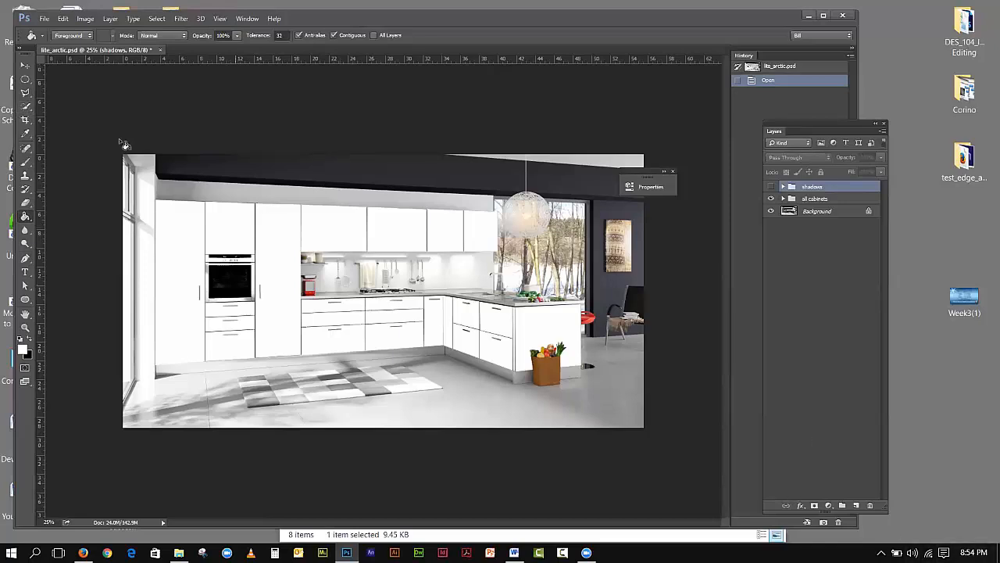
Outline the main wall's tall, upper and base cabinets with one Polygonal Lasso selection, excluding the backsplash and the island
{"action": "left_click", "coordinate": [25, 93]}
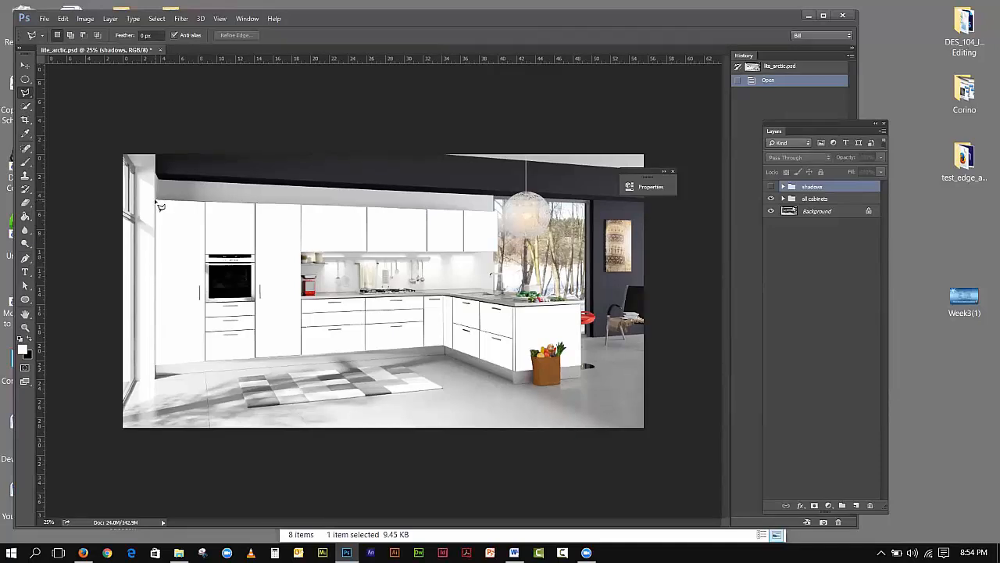
{"action": "left_click", "coordinate": [161, 204]}
{"action": "left_click", "coordinate": [156, 365]}
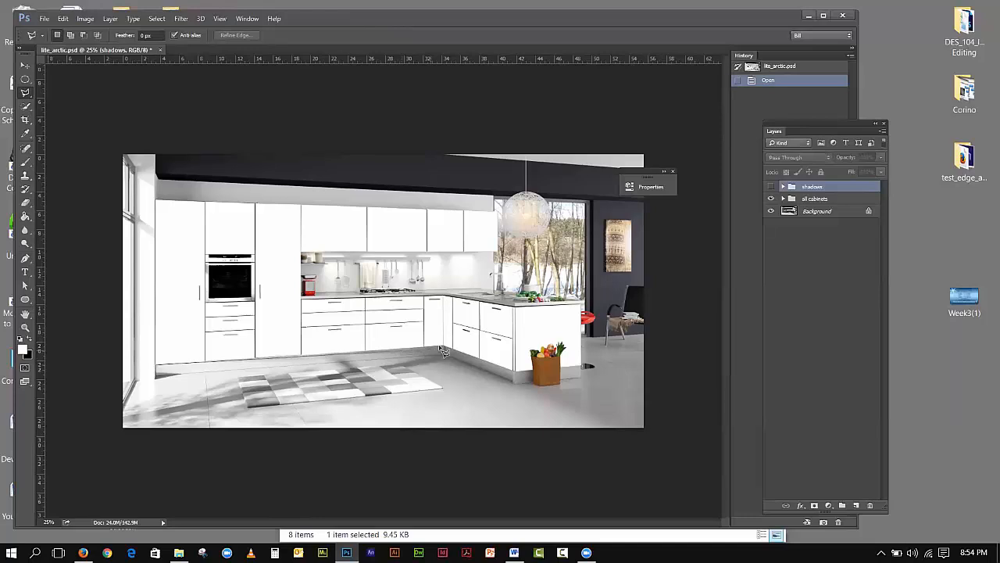
{"action": "left_click", "coordinate": [447, 351]}
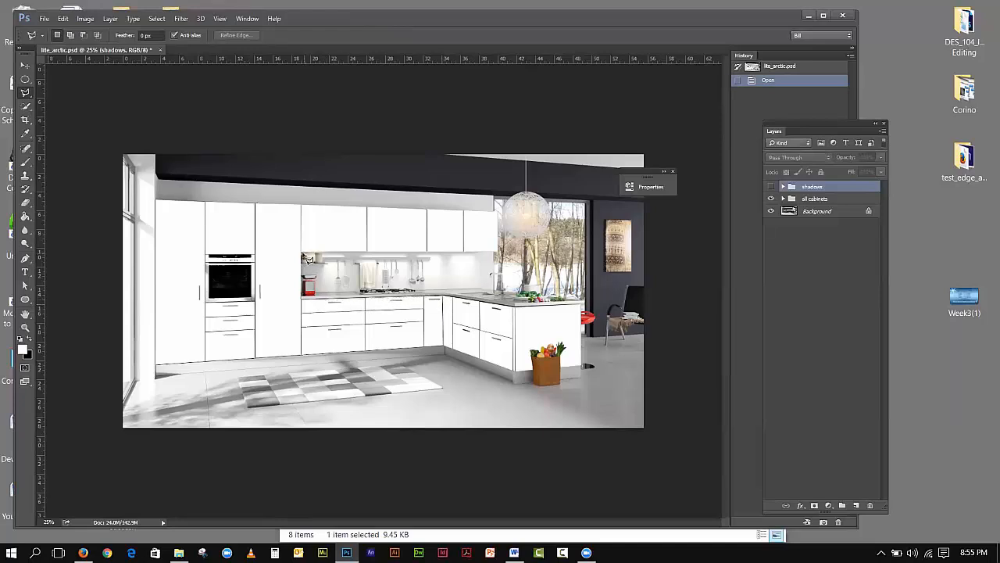
{"action": "left_click", "coordinate": [305, 258]}
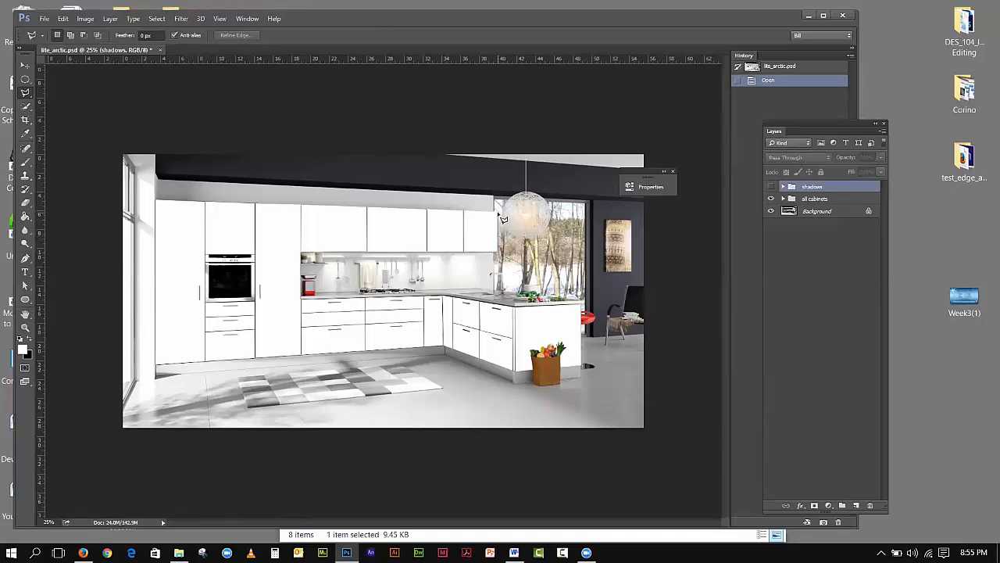
{"action": "left_click", "coordinate": [160, 206]}
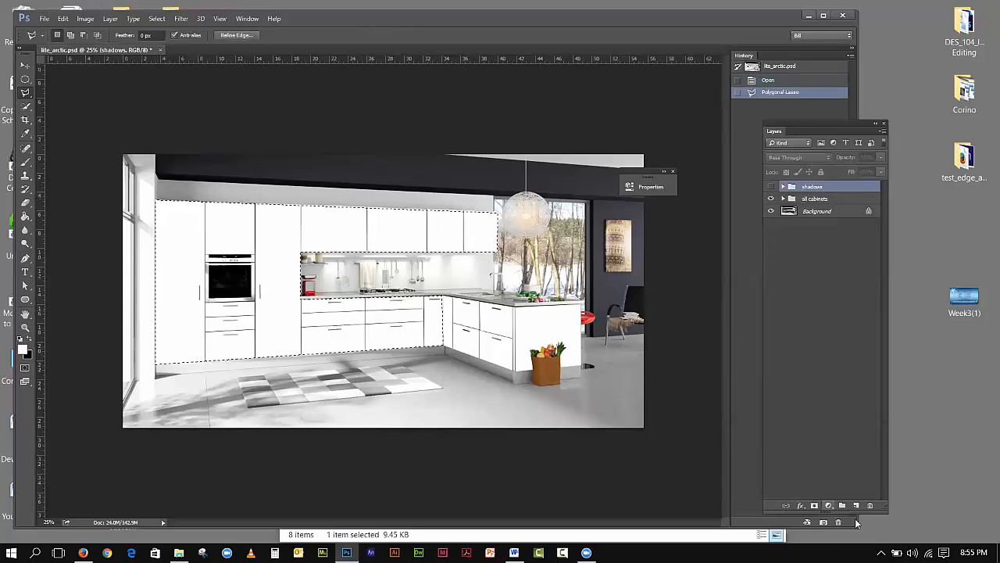
Create a new layer above the shadows group and name it main_shadow
{"action": "left_click", "coordinate": [855, 506]}
{"action": "double_click", "coordinate": [812, 187]}
{"action": "type", "text": "main"}
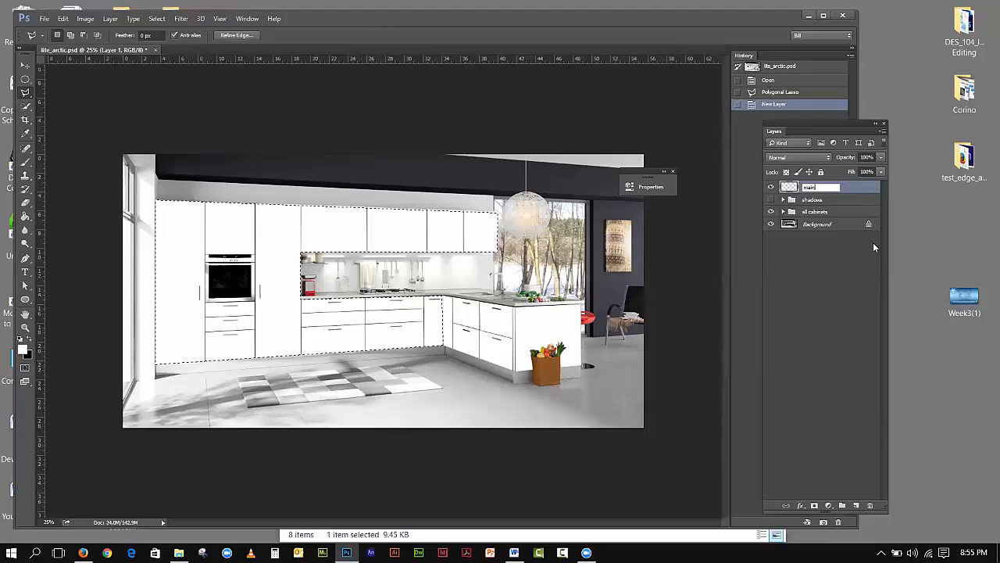
{"action": "type", "text": "_sh"}
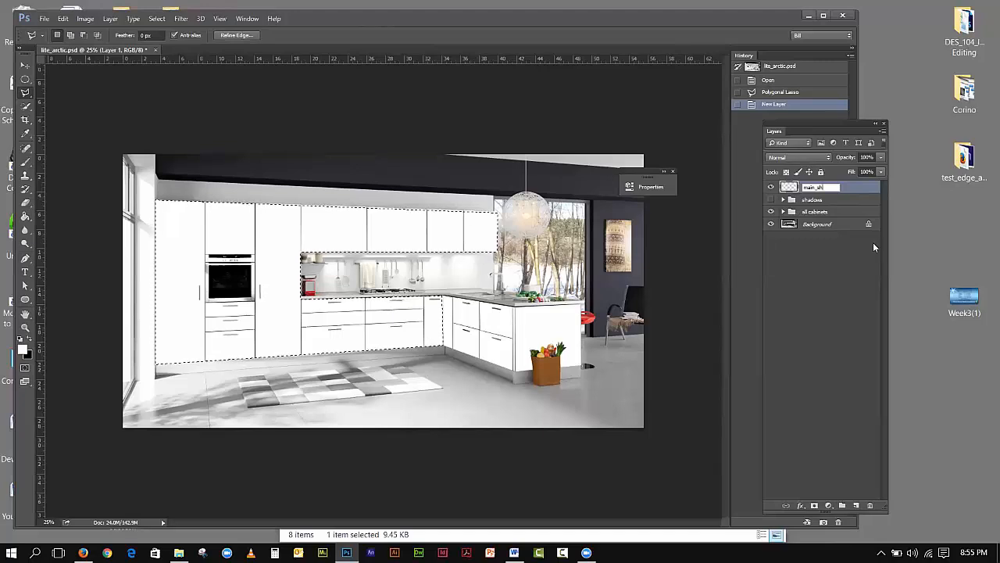
{"action": "type", "text": "adow"}
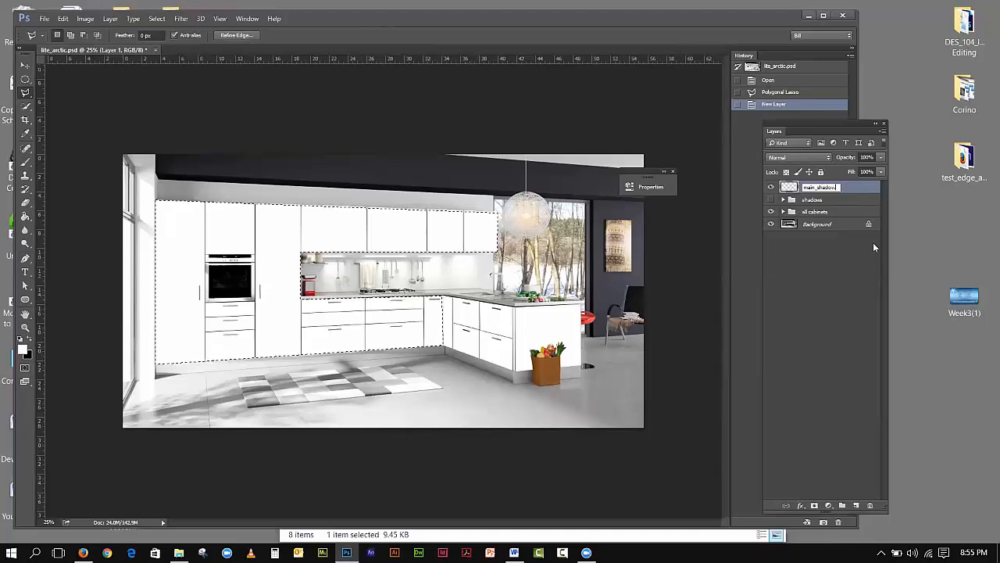
{"action": "left_click", "coordinate": [809, 267]}
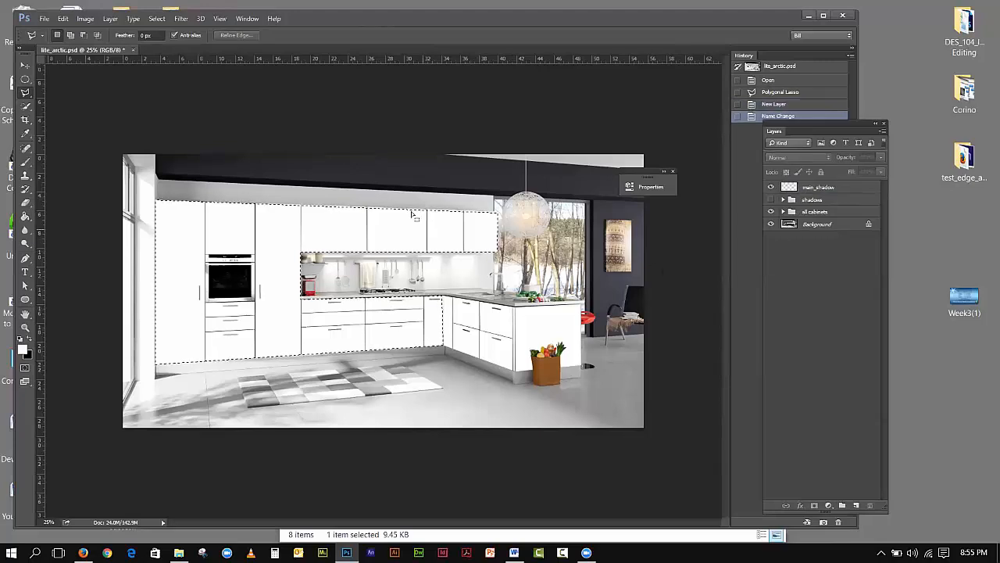
Save the main wall cabinet selection as a new channel named main_shadow
{"action": "left_click", "coordinate": [156, 18]}
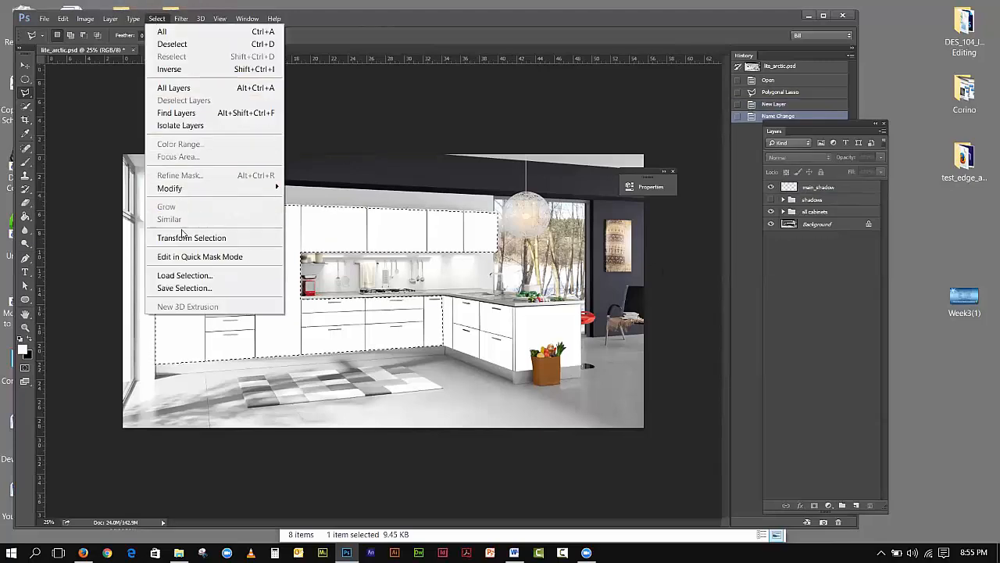
{"action": "left_click", "coordinate": [200, 288]}
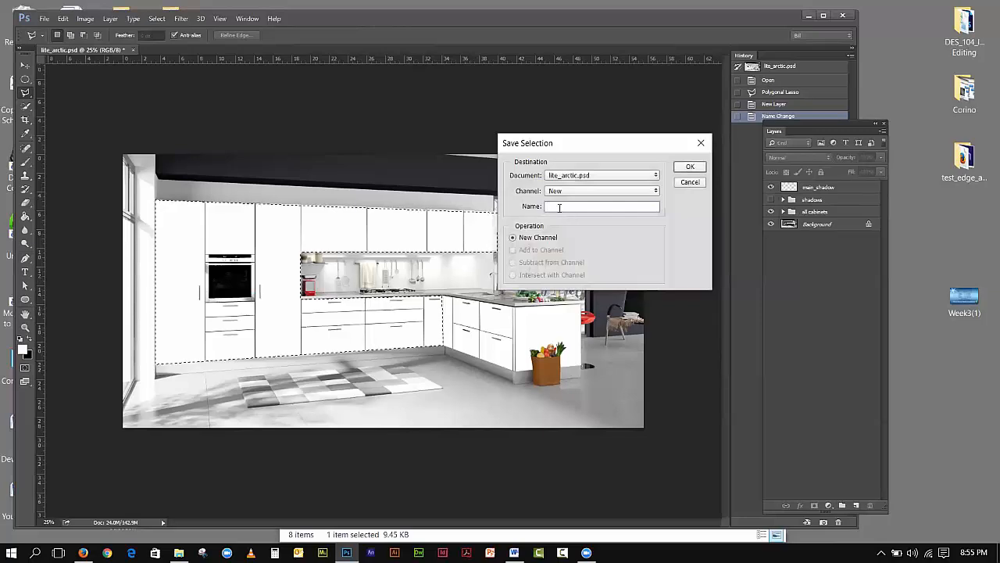
{"action": "type", "text": "ma"}
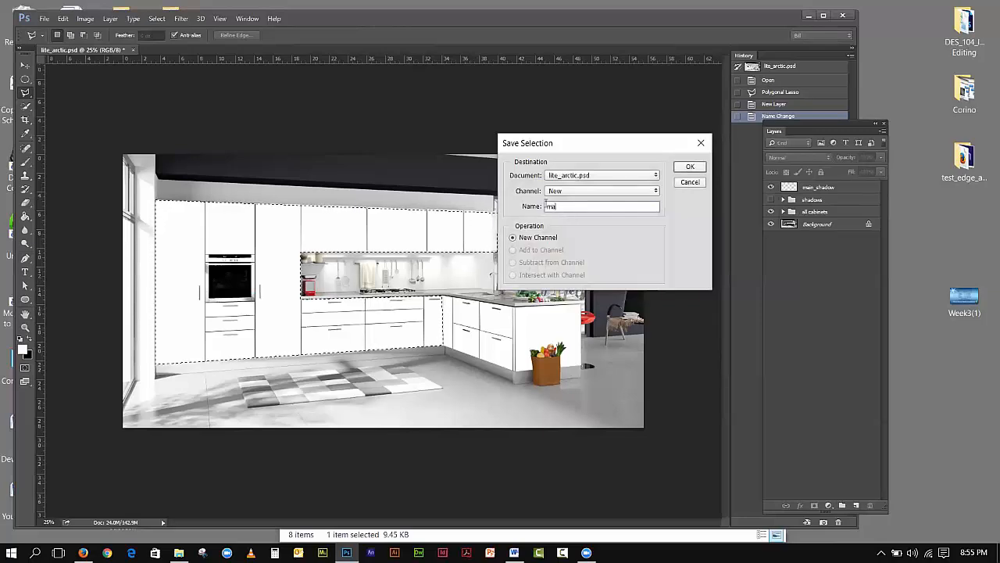
{"action": "type", "text": "in_"}
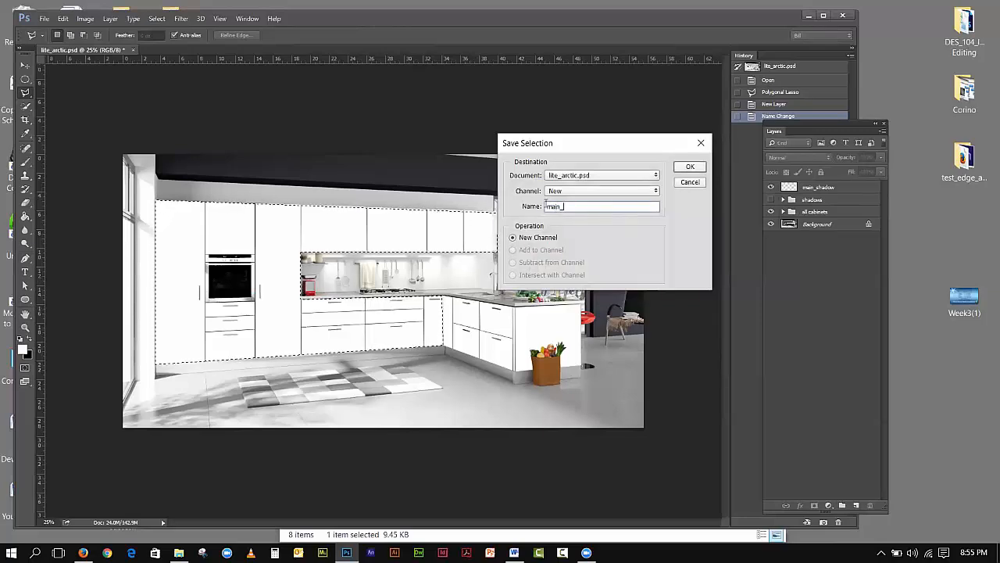
{"action": "type", "text": "shadow"}
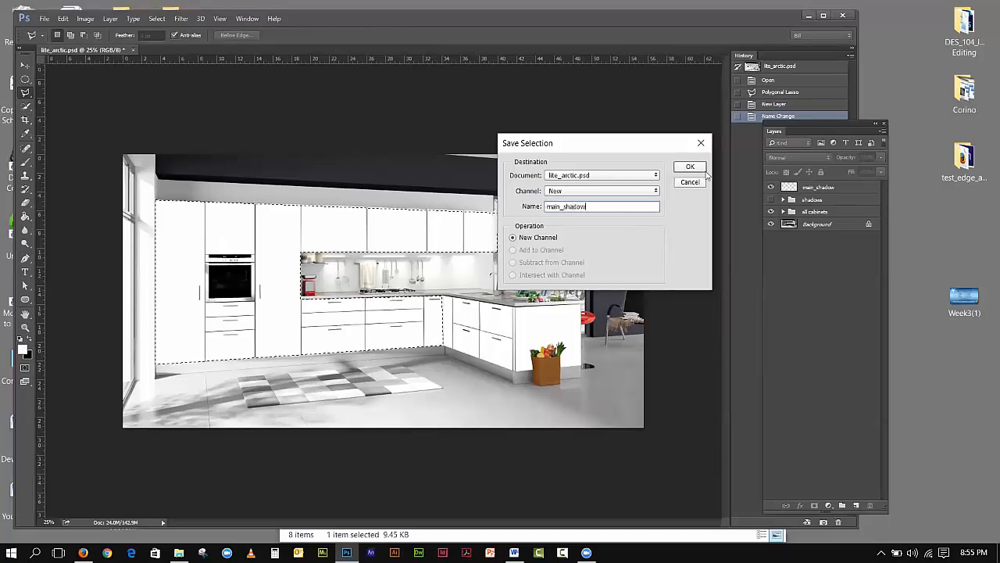
{"action": "key", "text": "Return"}
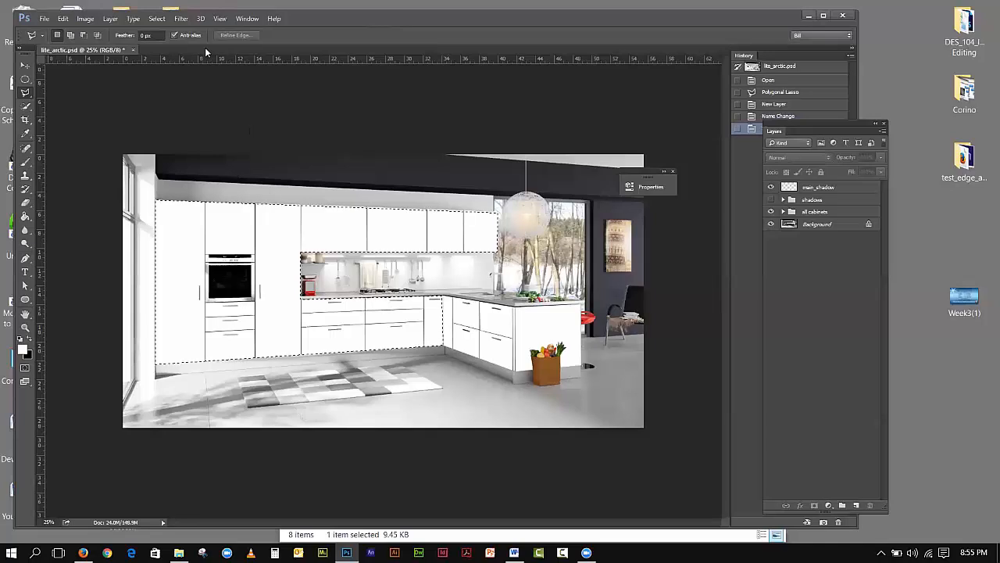
Deselect the cabinets and hide the main_shadow layer and the all cabinets group to expose the original dark cabinets
{"action": "left_click", "coordinate": [156, 18]}
{"action": "left_click", "coordinate": [166, 45]}
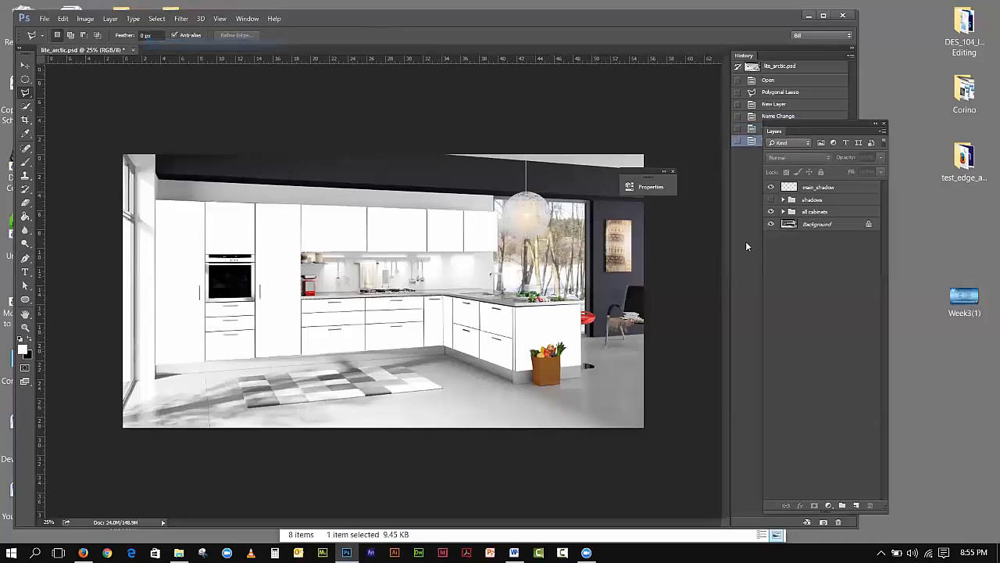
{"action": "left_click", "coordinate": [770, 188]}
{"action": "left_click", "coordinate": [771, 211]}
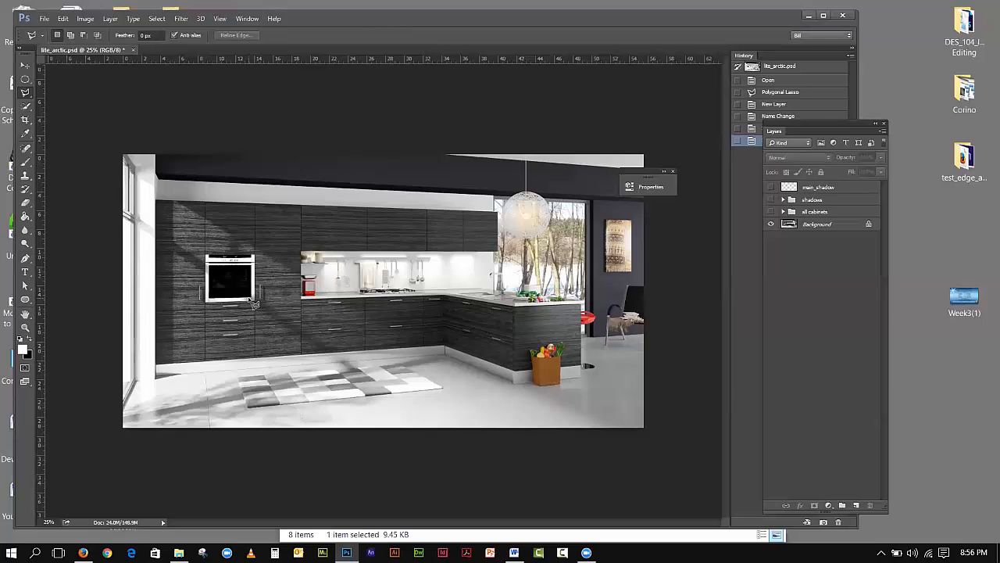
Outline the slanted sunlight band across the upper part of the tall cabinets and oven with a four-cornered Polygonal Lasso selection
{"action": "left_click", "coordinate": [173, 201]}
{"action": "left_click", "coordinate": [176, 243]}
{"action": "left_click", "coordinate": [232, 279]}
{"action": "left_click", "coordinate": [232, 236]}
{"action": "left_click", "coordinate": [175, 202]}
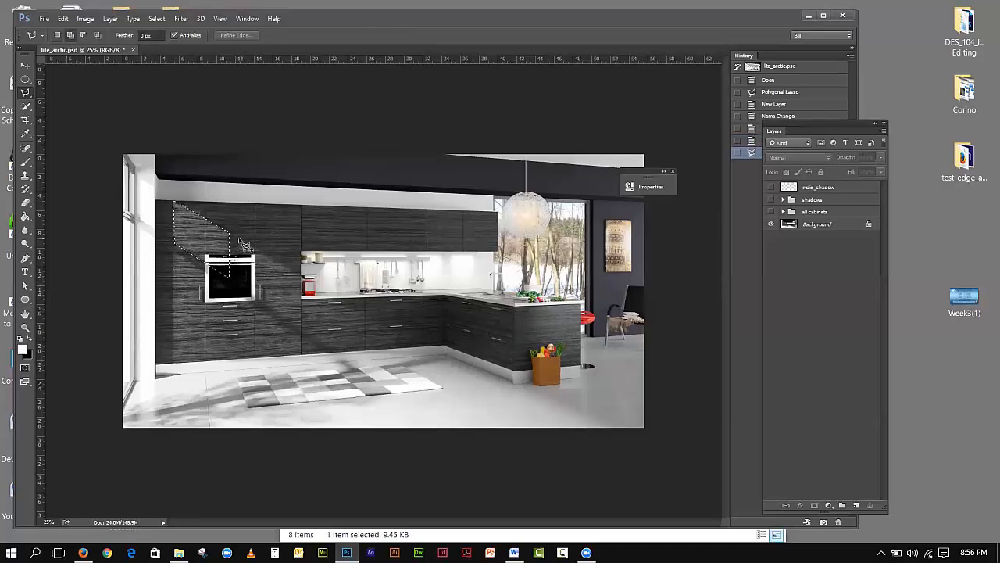
Add the diagonal sunlight band running from above the oven down to the base cabinets' lower edge to the selection
{"action": "left_click", "coordinate": [237, 239]}
{"action": "left_click", "coordinate": [244, 299]}
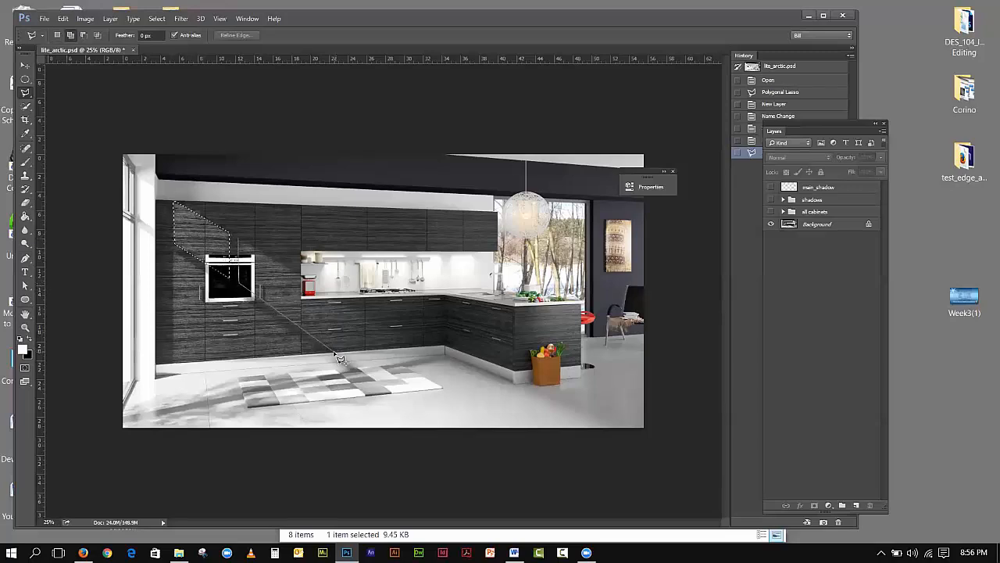
{"action": "left_click", "coordinate": [406, 348]}
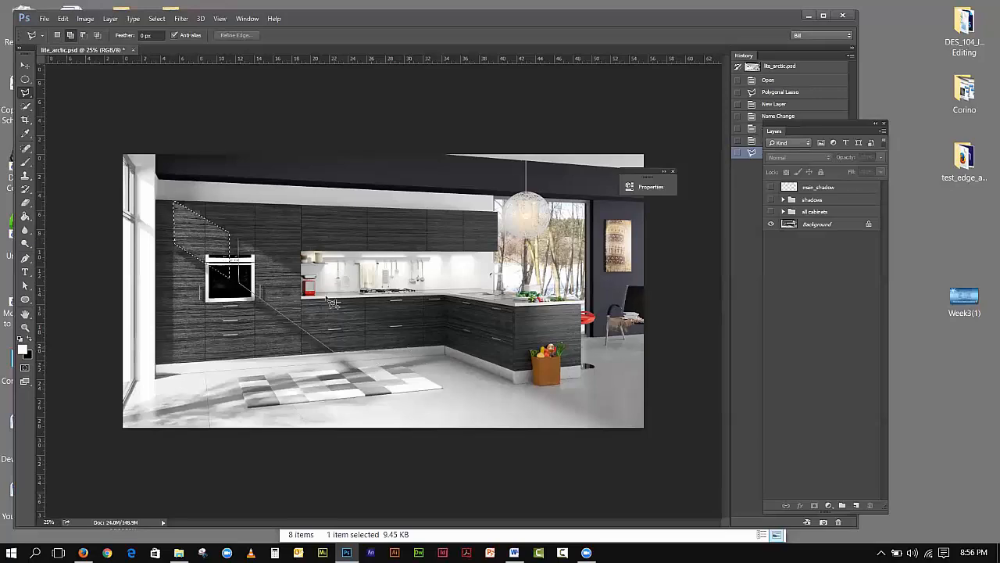
{"action": "left_click", "coordinate": [242, 244]}
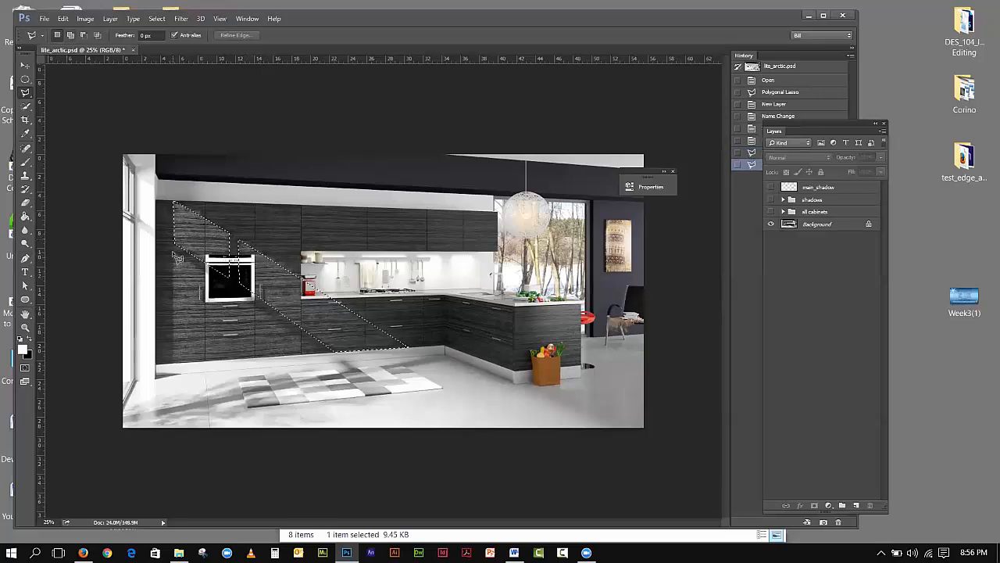
Add the triangular sunlit area below the diagonal band, along the lower edge of the tall cabinets and drawers, to the selection
{"action": "key", "text": "shift"}
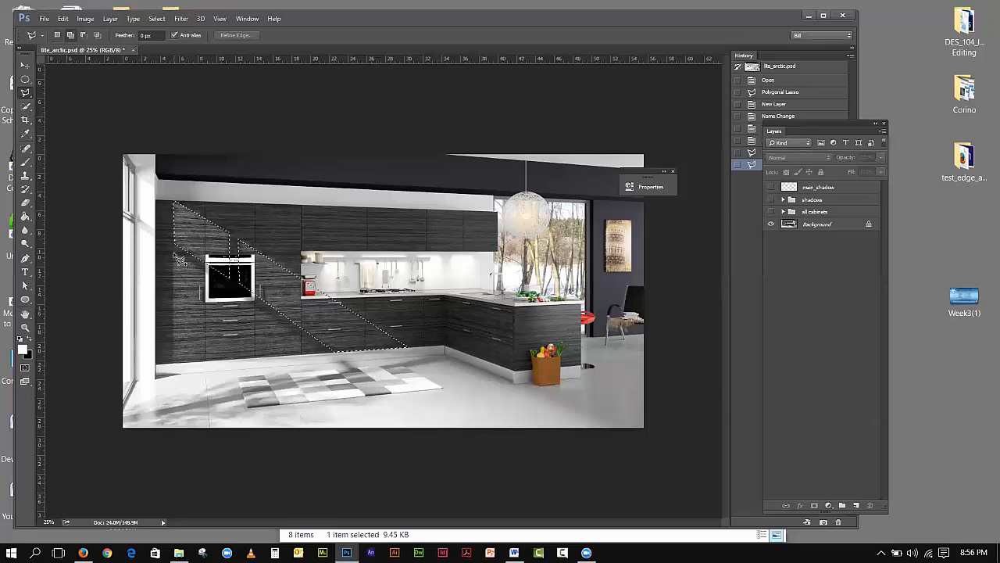
{"action": "left_click", "coordinate": [175, 364]}
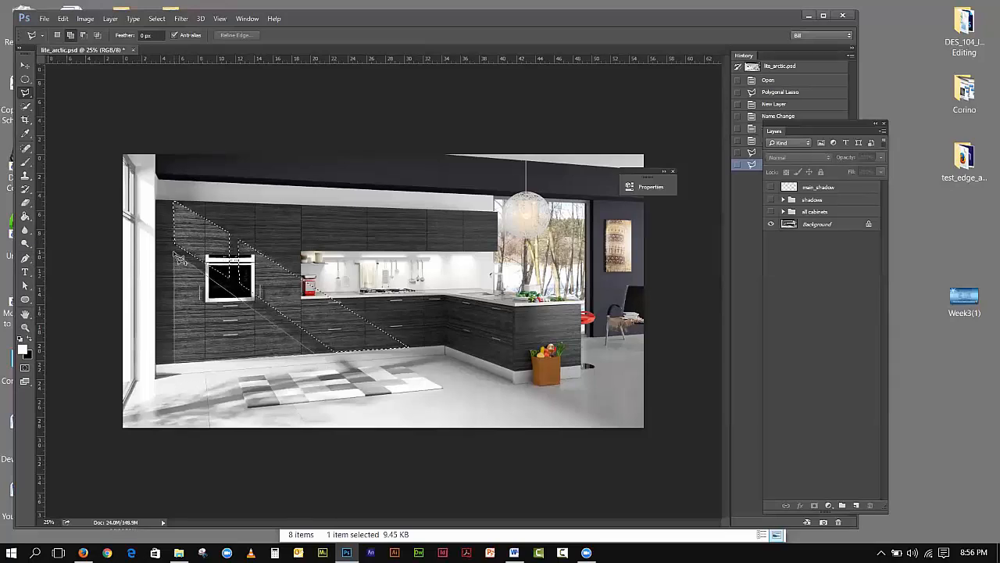
{"action": "double_click", "coordinate": [339, 357]}
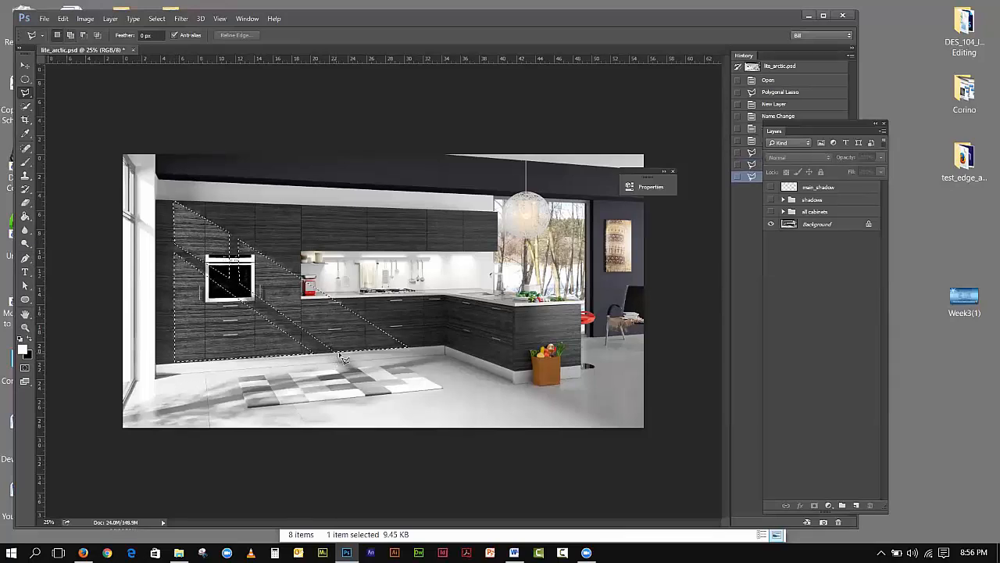
Feather the sunlight selection on the tall cabinets with a 6-pixel radius
{"action": "left_click", "coordinate": [160, 20]}
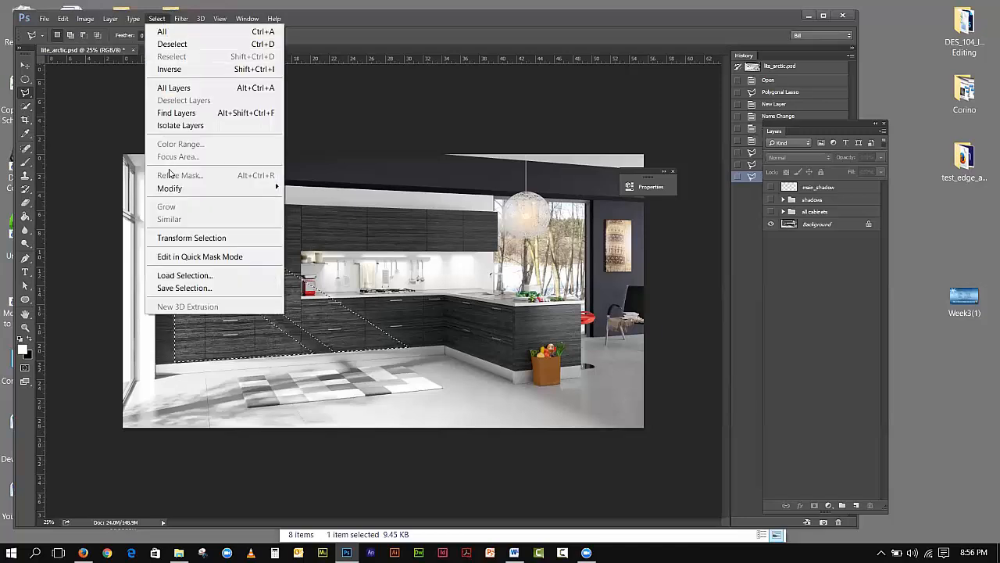
{"action": "mouse_move", "coordinate": [172, 190]}
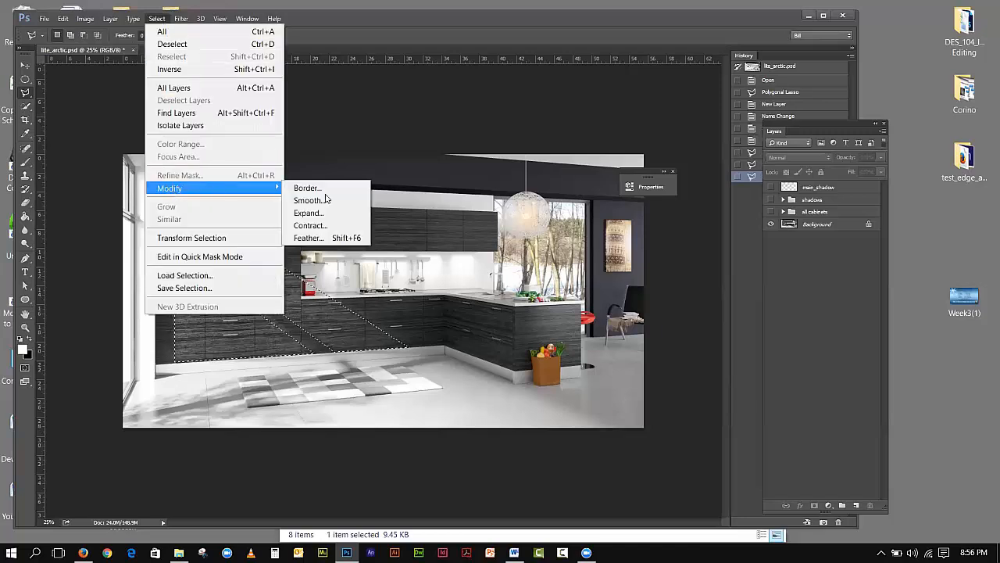
{"action": "left_click", "coordinate": [323, 237]}
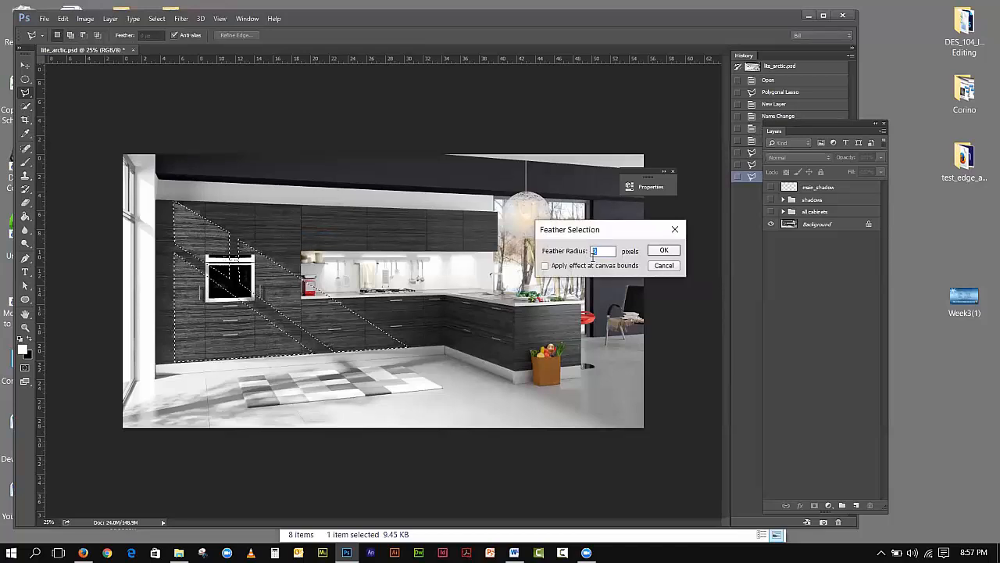
{"action": "type", "text": "6"}
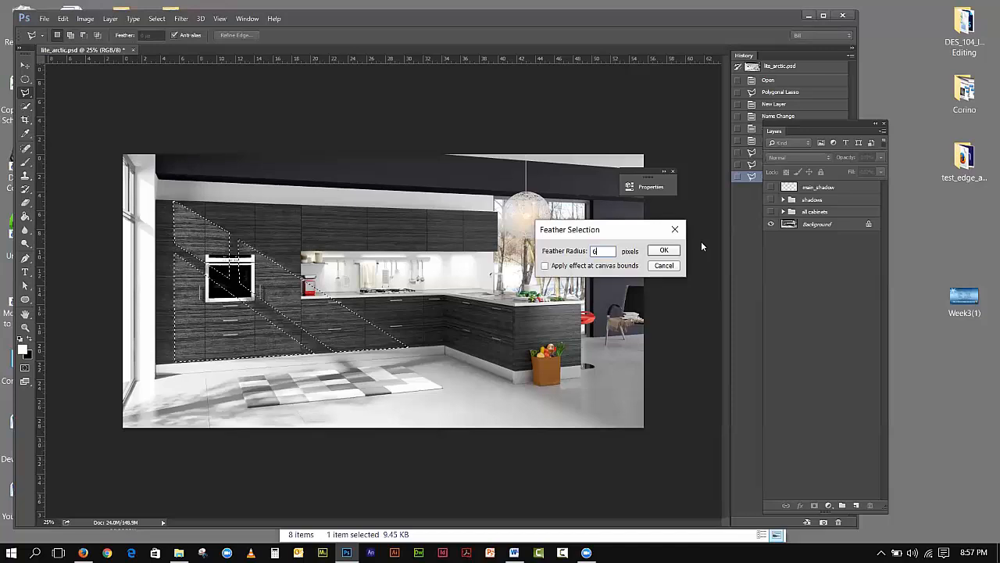
{"action": "left_click", "coordinate": [678, 251]}
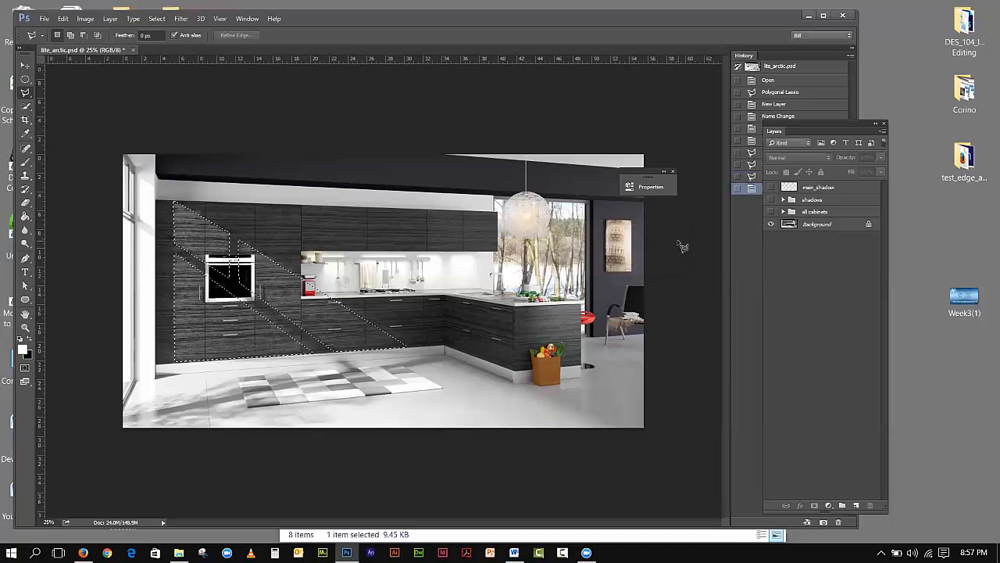
Try adding the saved main_shadow channel to the current sunlight selection, and undo the load
{"action": "left_click", "coordinate": [159, 18]}
{"action": "left_click", "coordinate": [178, 275]}
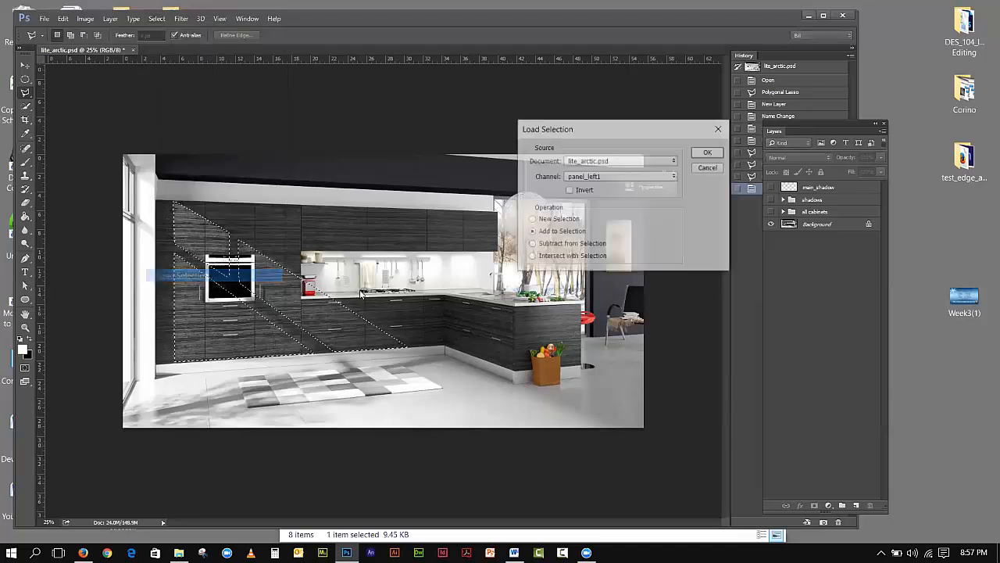
{"action": "left_click", "coordinate": [601, 178]}
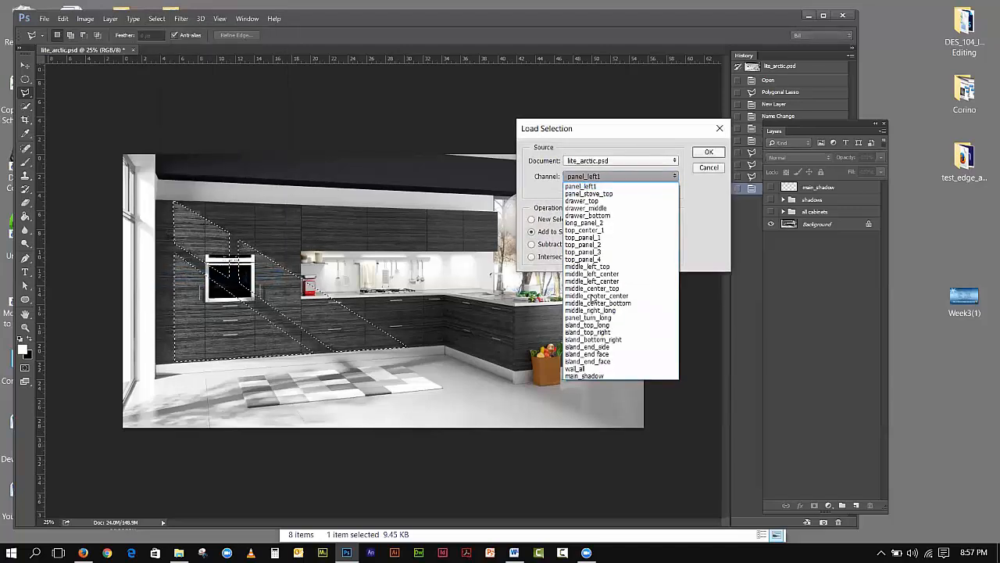
{"action": "left_click", "coordinate": [590, 376]}
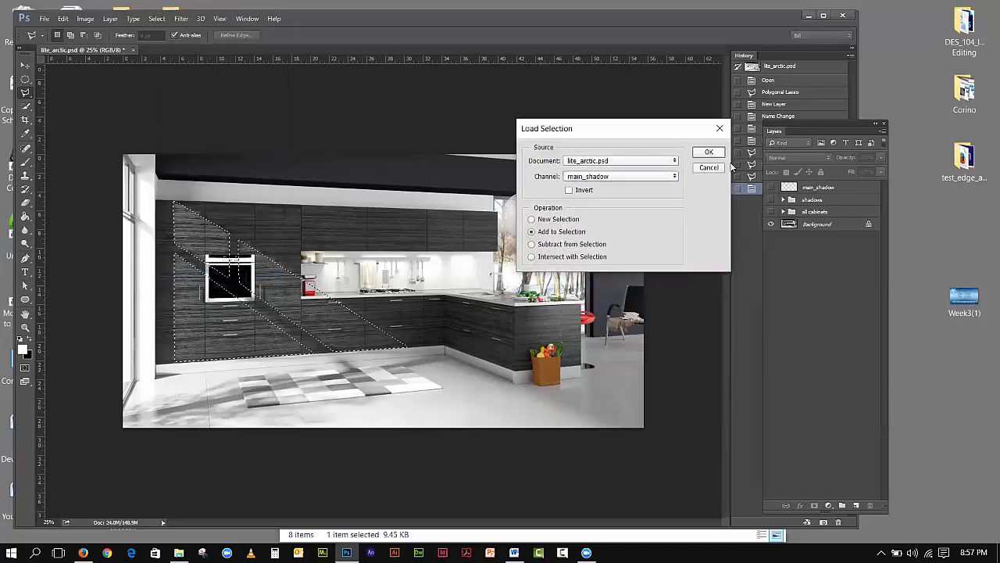
{"action": "left_click", "coordinate": [708, 151]}
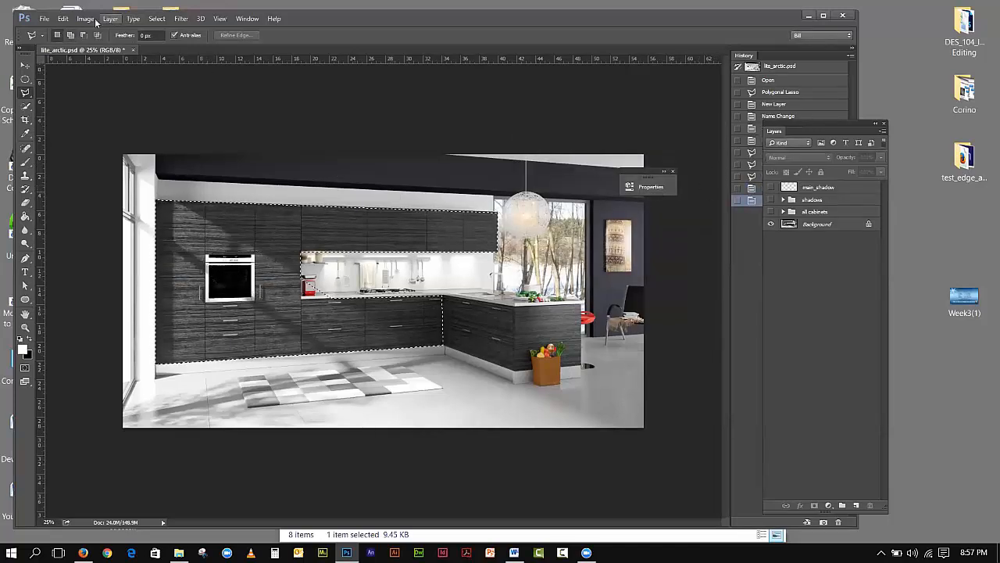
{"action": "left_click", "coordinate": [62, 19]}
{"action": "left_click", "coordinate": [69, 33]}
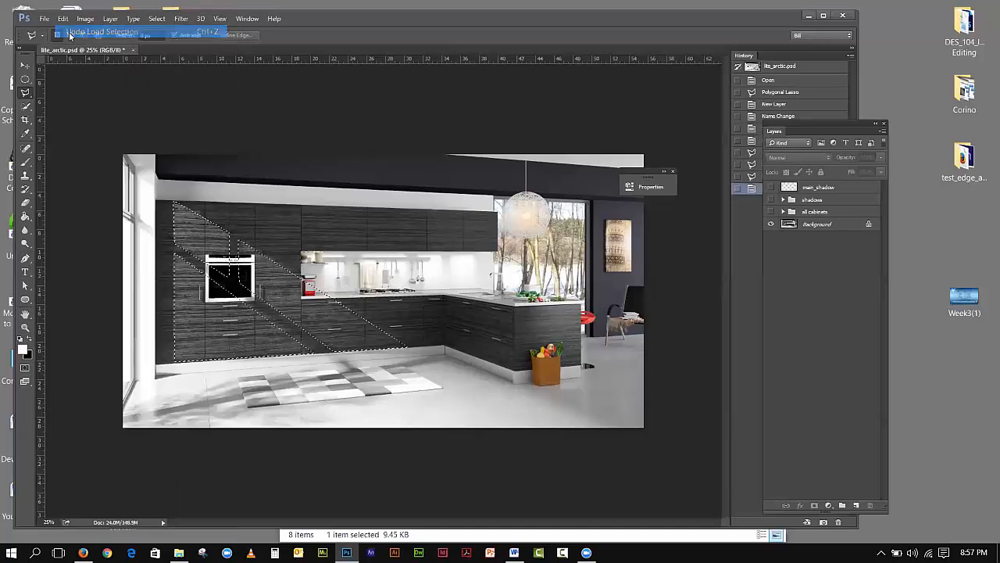
{"action": "left_click", "coordinate": [156, 19]}
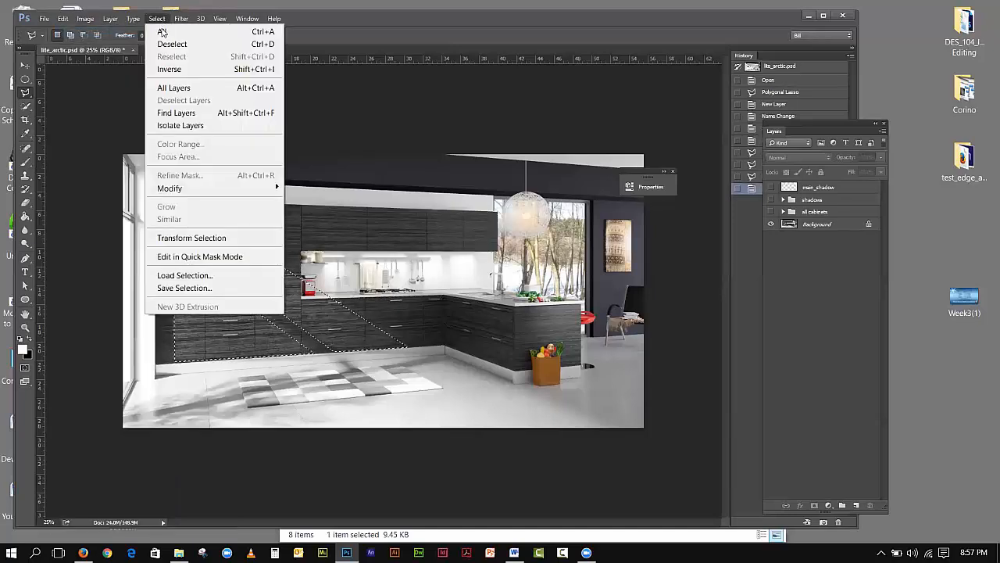
{"action": "left_click", "coordinate": [185, 287]}
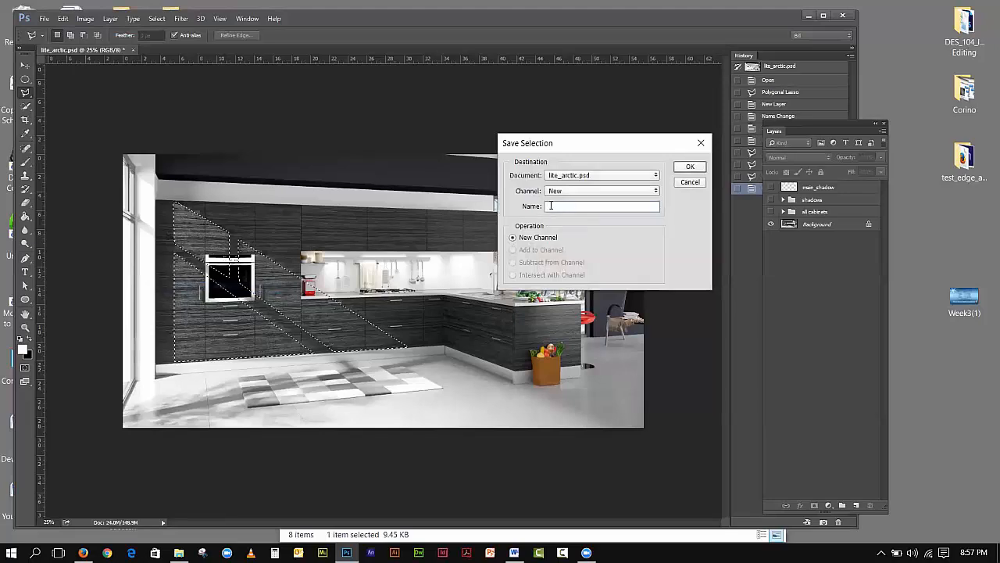
{"action": "left_click", "coordinate": [690, 183]}
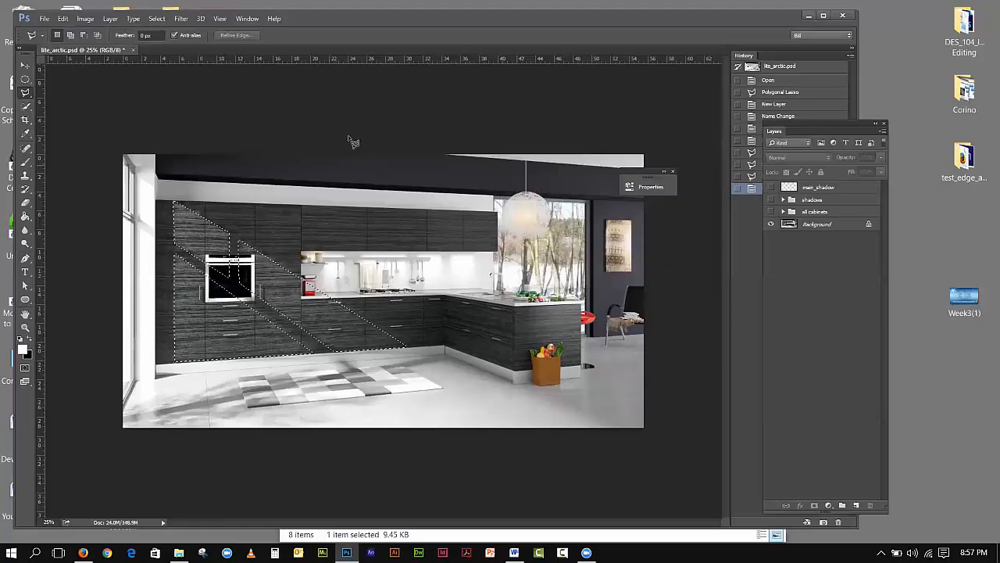
Try inverting the sunlight selection and saving it as a new channel named windows
{"action": "left_click", "coordinate": [159, 18]}
{"action": "left_click", "coordinate": [164, 69]}
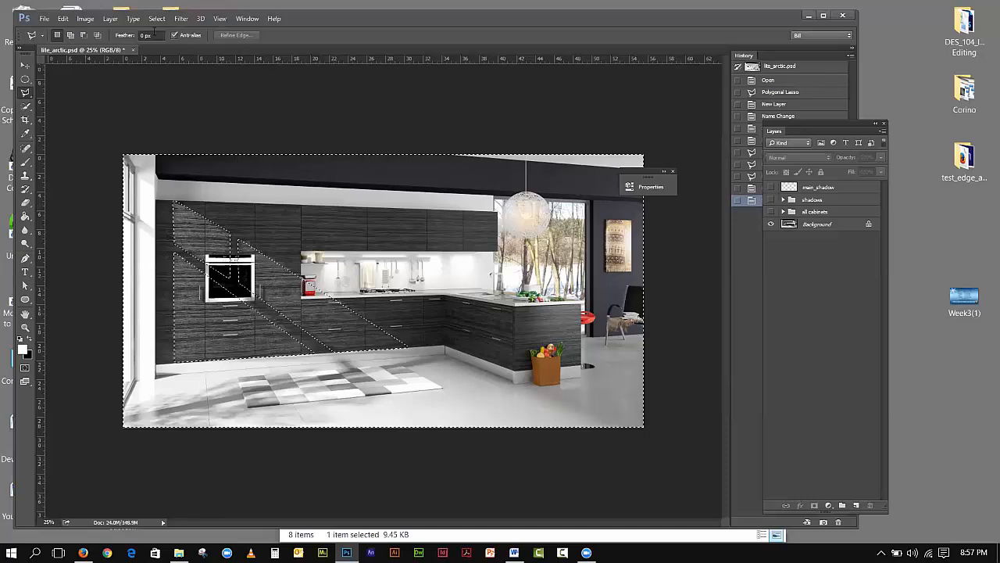
{"action": "left_click", "coordinate": [157, 19]}
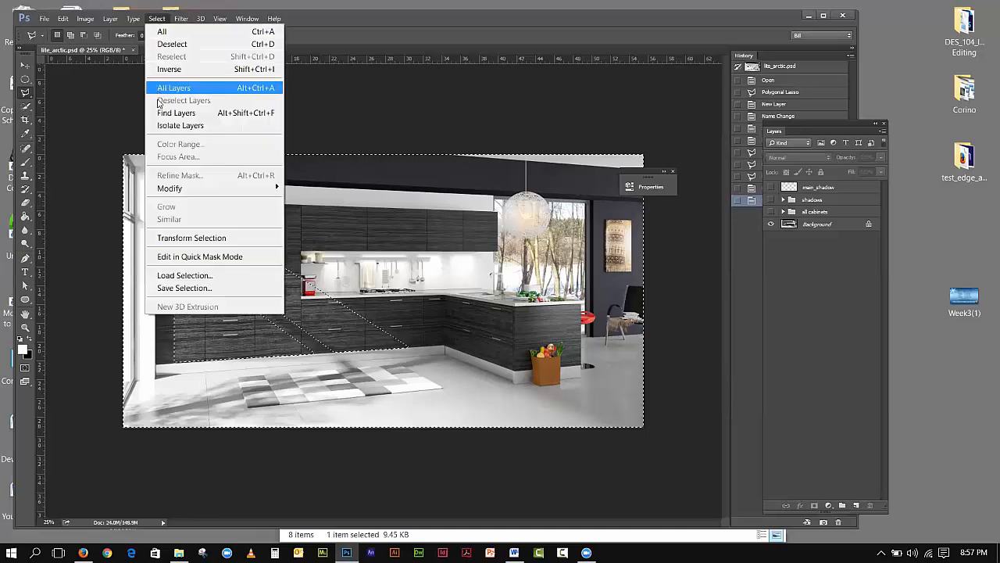
{"action": "left_click", "coordinate": [171, 289]}
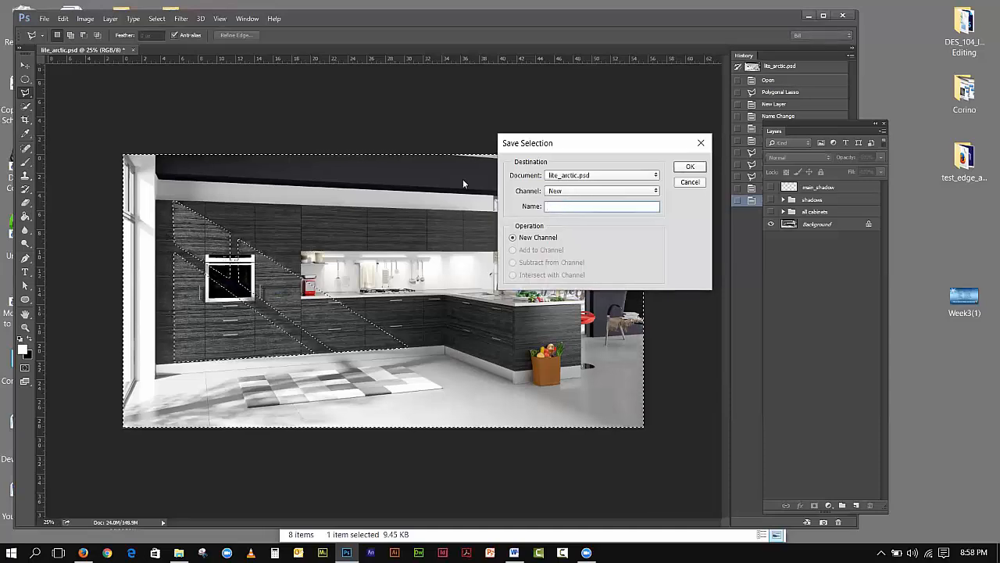
{"action": "type", "text": "windows"}
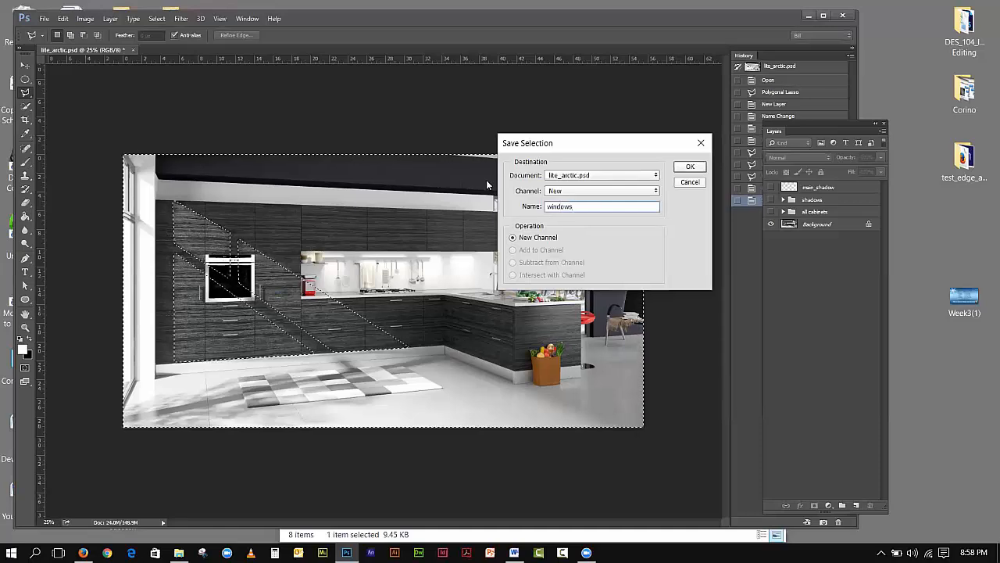
{"action": "left_click", "coordinate": [679, 170]}
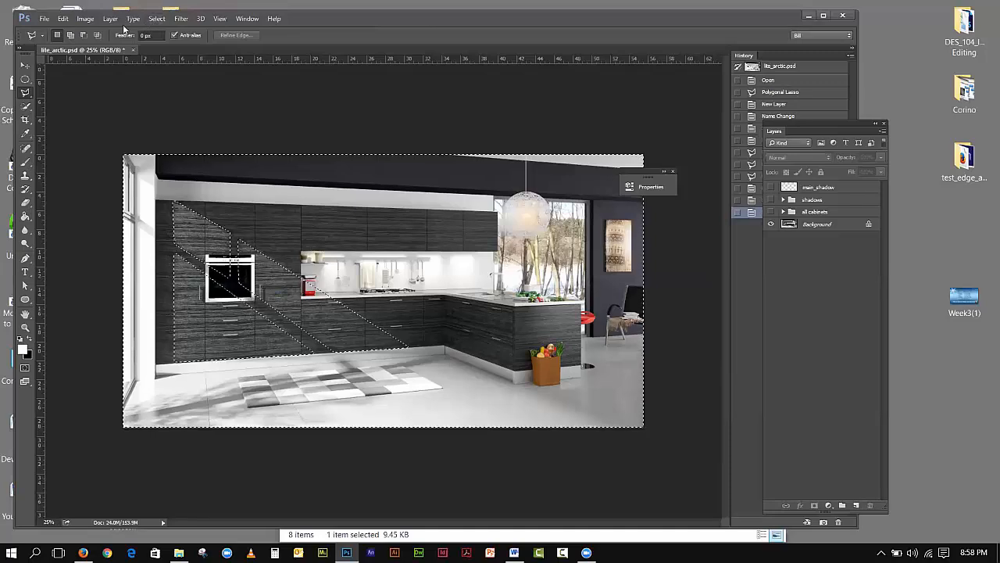
Undo saving the windows channel and invert the selection back to the sunlit cabinet areas
{"action": "left_click", "coordinate": [63, 19]}
{"action": "left_click", "coordinate": [62, 31]}
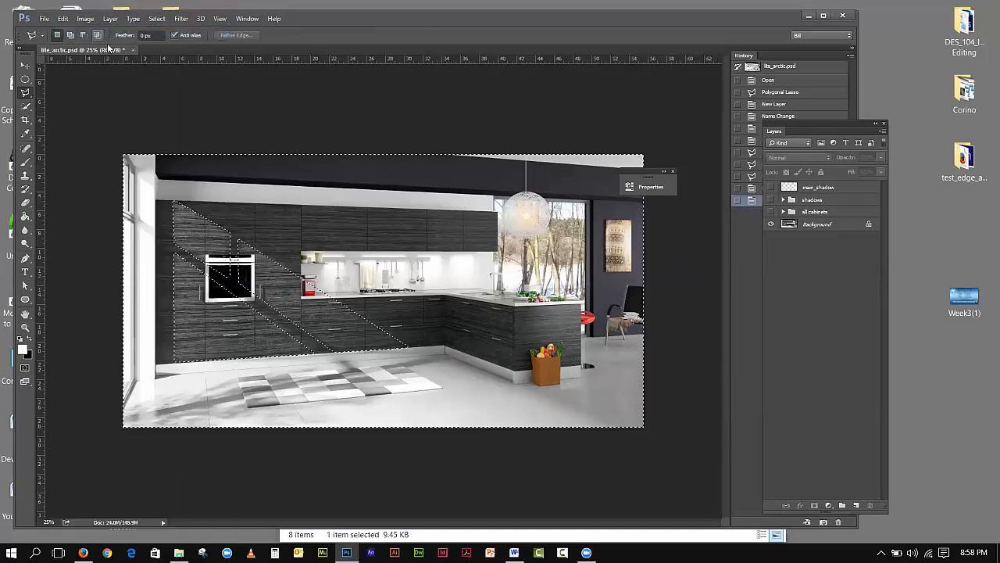
{"action": "left_click", "coordinate": [161, 26]}
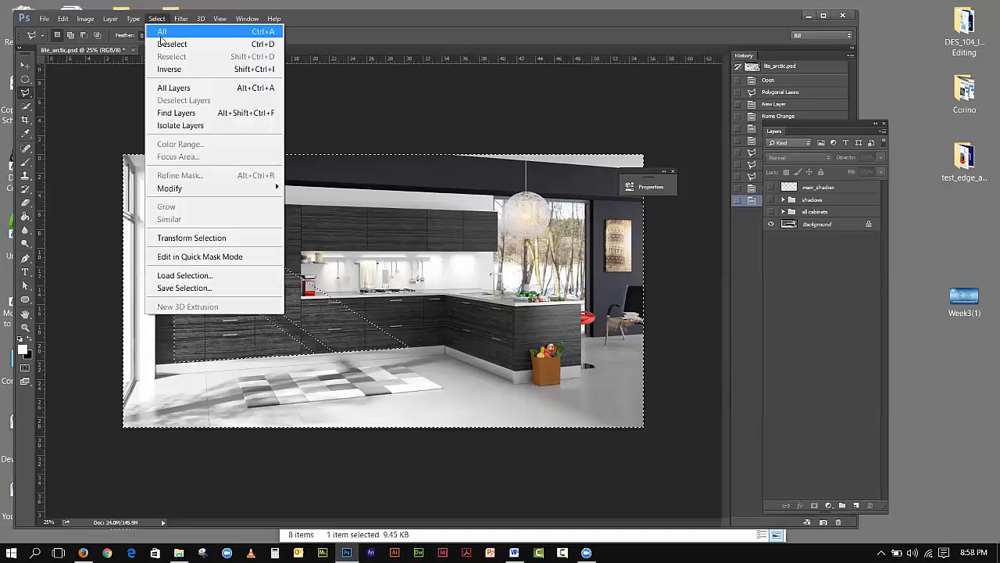
{"action": "left_click", "coordinate": [158, 68]}
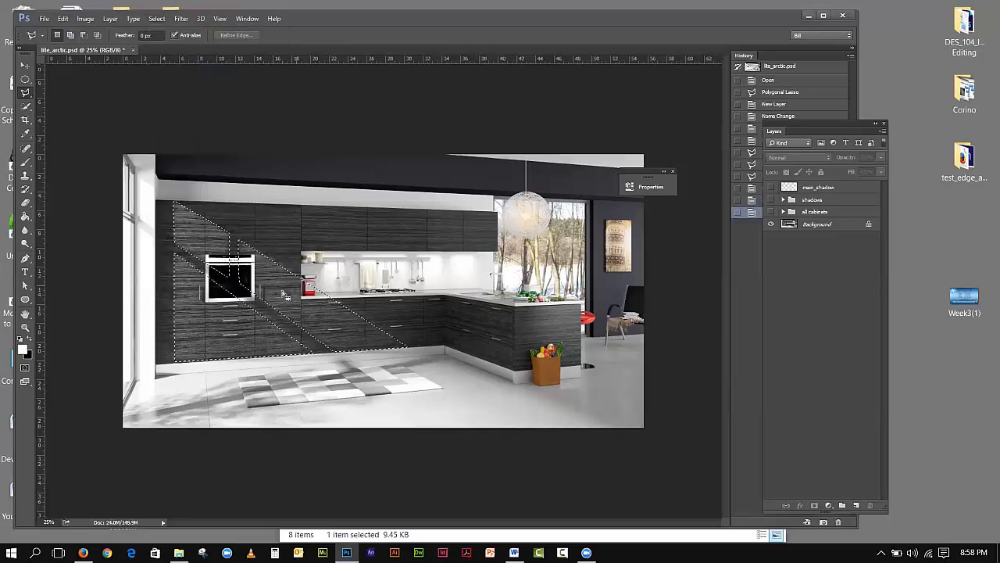
Save the sunlight selection as a new channel named windows and deselect it
{"action": "left_click", "coordinate": [156, 18]}
{"action": "left_click", "coordinate": [181, 288]}
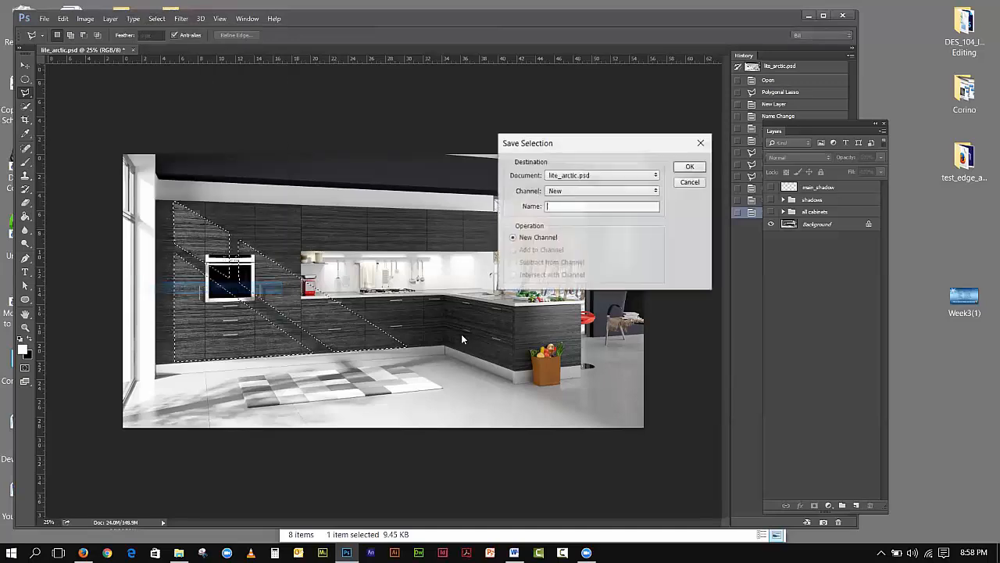
{"action": "type", "text": "windows"}
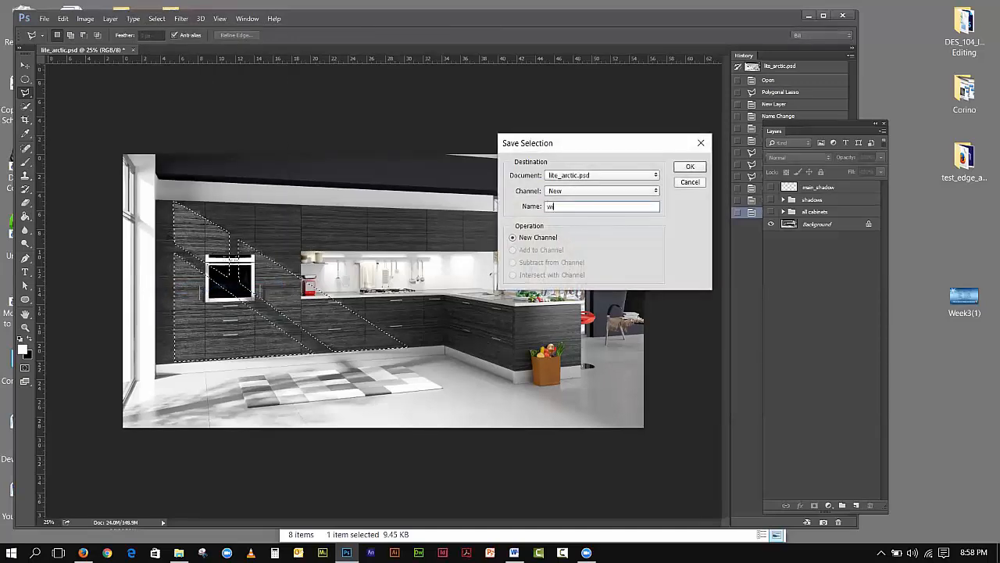
{"action": "left_click", "coordinate": [690, 167]}
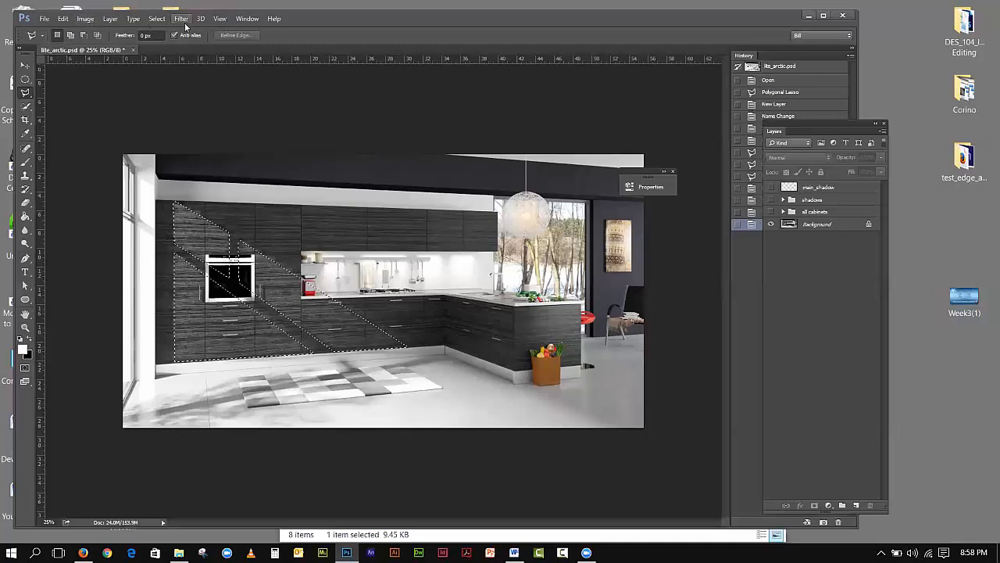
{"action": "left_click", "coordinate": [158, 20]}
{"action": "left_click", "coordinate": [164, 44]}
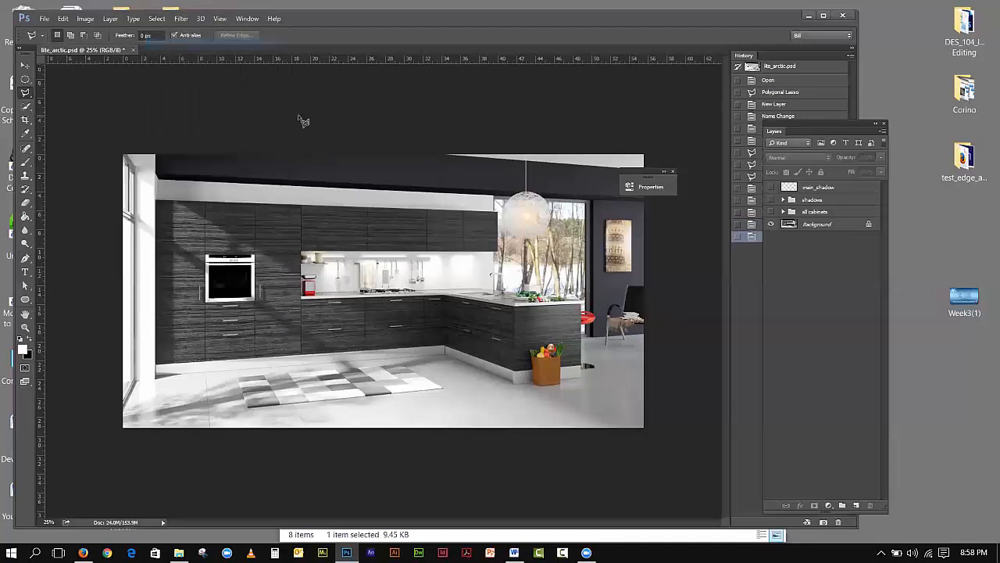
Show and activate the main_shadow layer, and load the main_shadow channel as a new selection
{"action": "left_click", "coordinate": [771, 187]}
{"action": "left_click", "coordinate": [831, 191]}
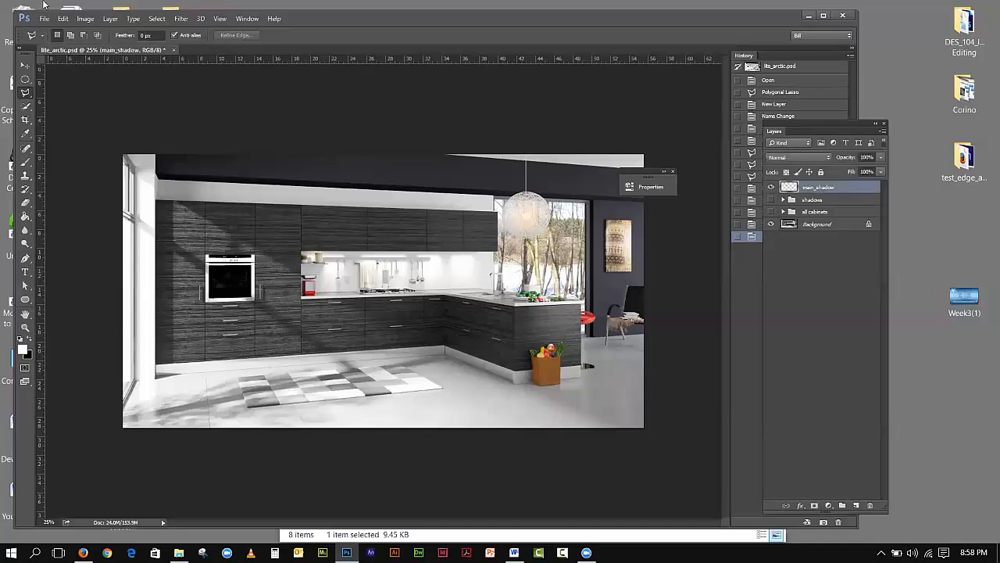
{"action": "left_click", "coordinate": [157, 20]}
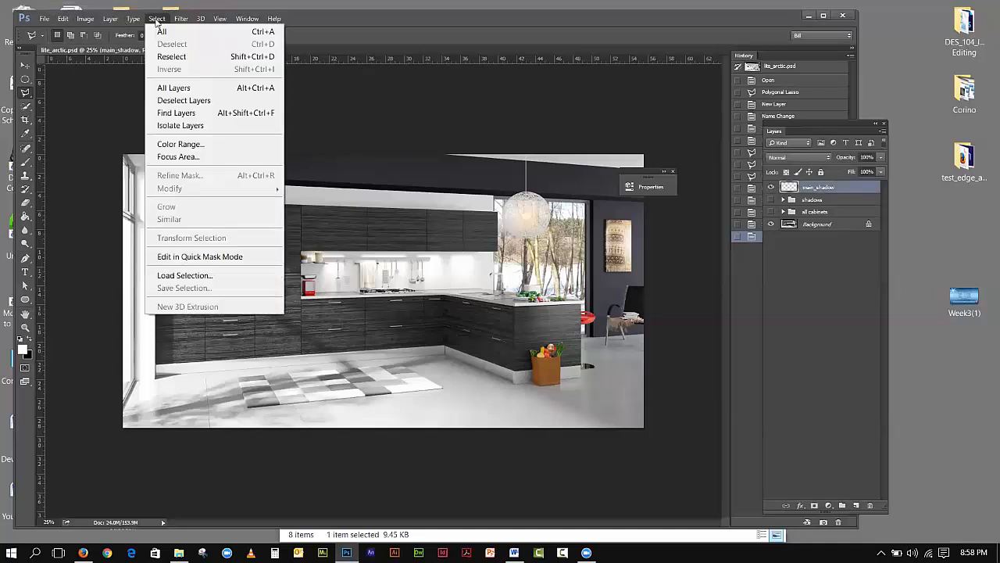
{"action": "left_click", "coordinate": [184, 275]}
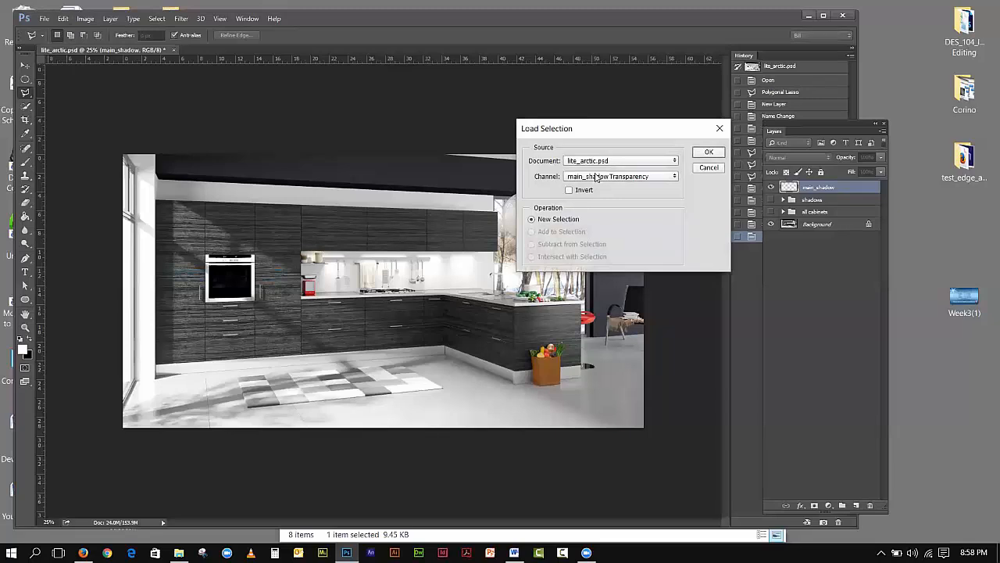
{"action": "left_click", "coordinate": [597, 178]}
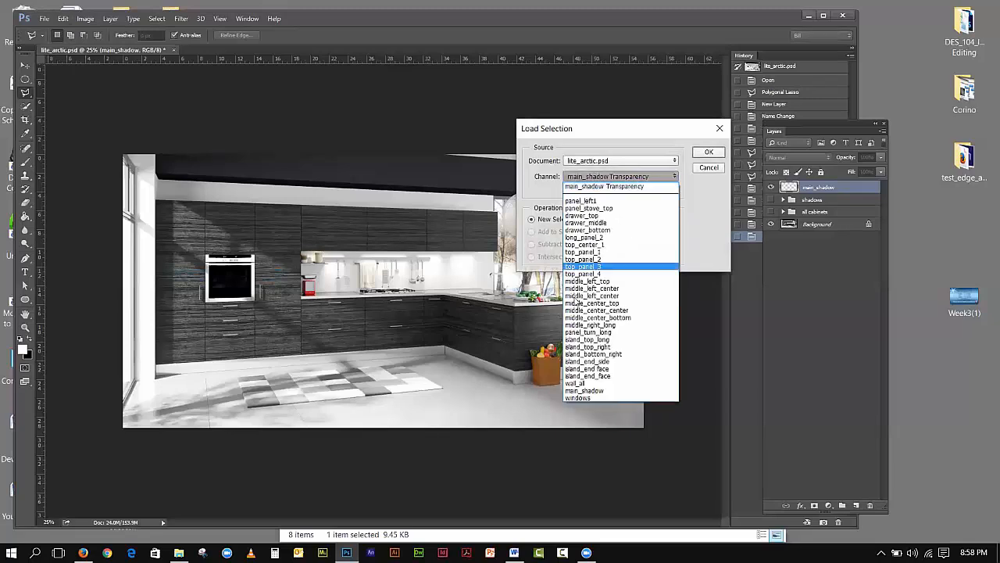
{"action": "left_click", "coordinate": [605, 392]}
{"action": "left_click", "coordinate": [709, 152]}
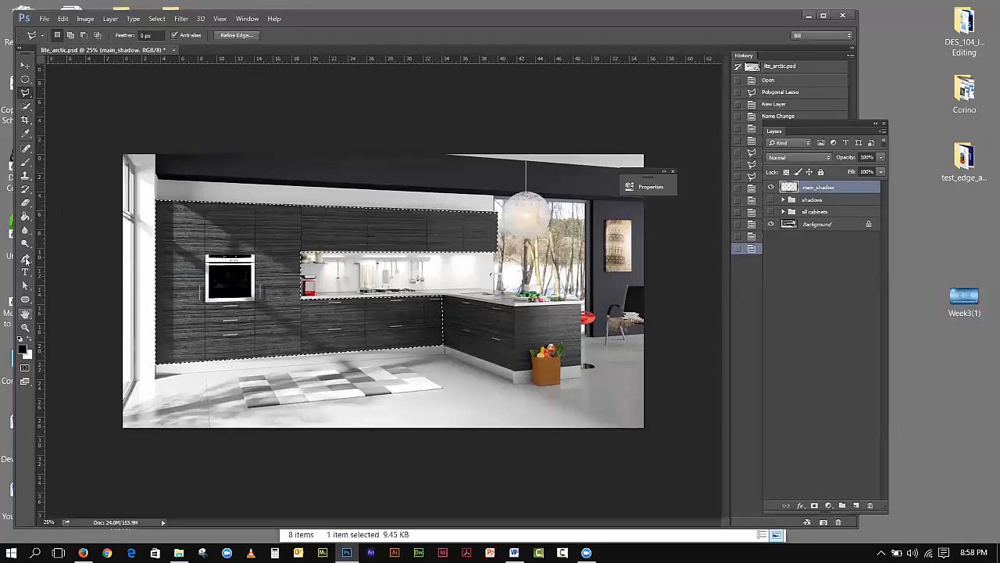
Fill the selected wall cabinets with black on the main_shadow layer and blend the layer as Multiply at 28% opacity
{"action": "left_click", "coordinate": [25, 216]}
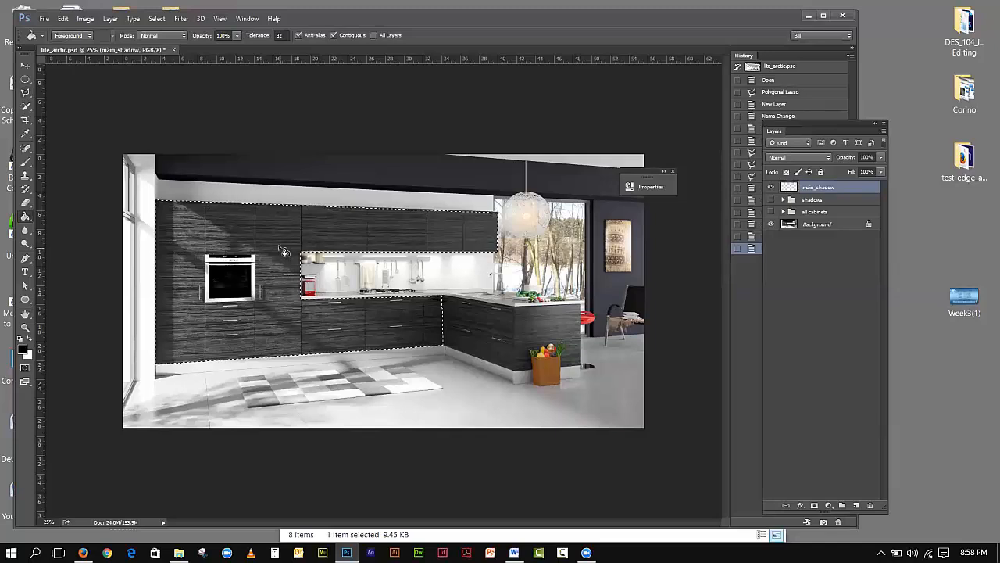
{"action": "left_click", "coordinate": [279, 250]}
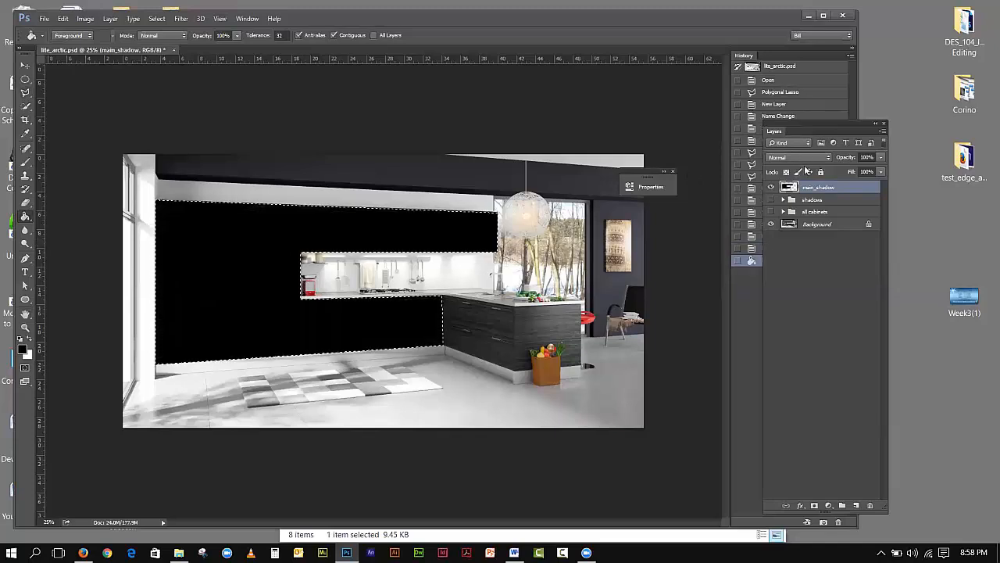
{"action": "left_click", "coordinate": [803, 156]}
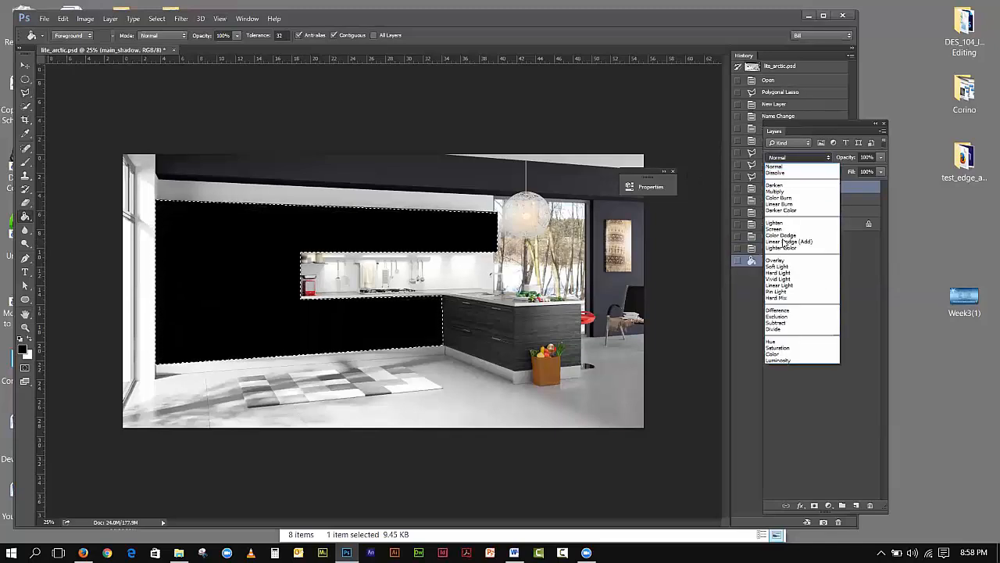
{"action": "left_click", "coordinate": [776, 191]}
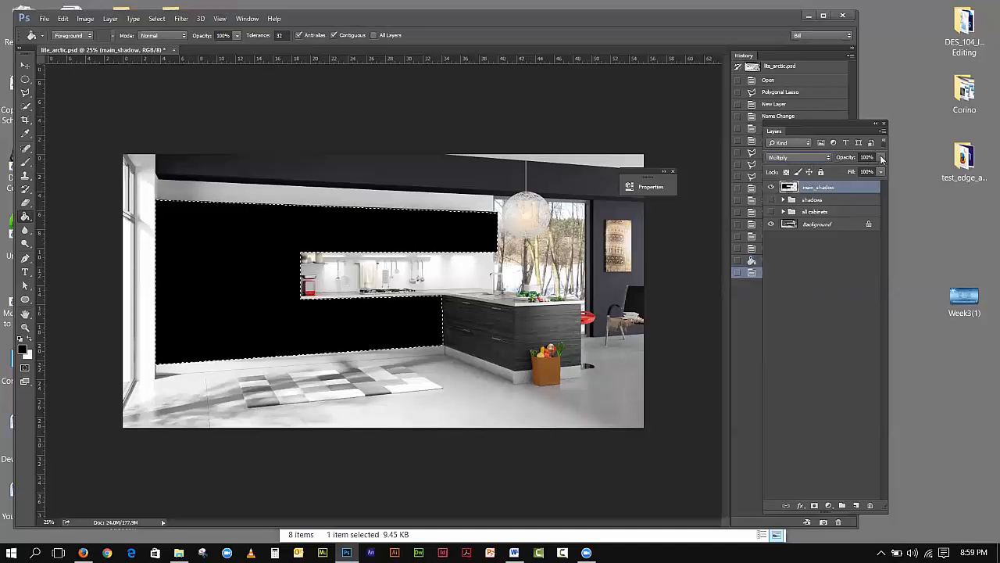
{"action": "left_click_drag", "start_coordinate": [879, 167], "coordinate": [842, 167]}
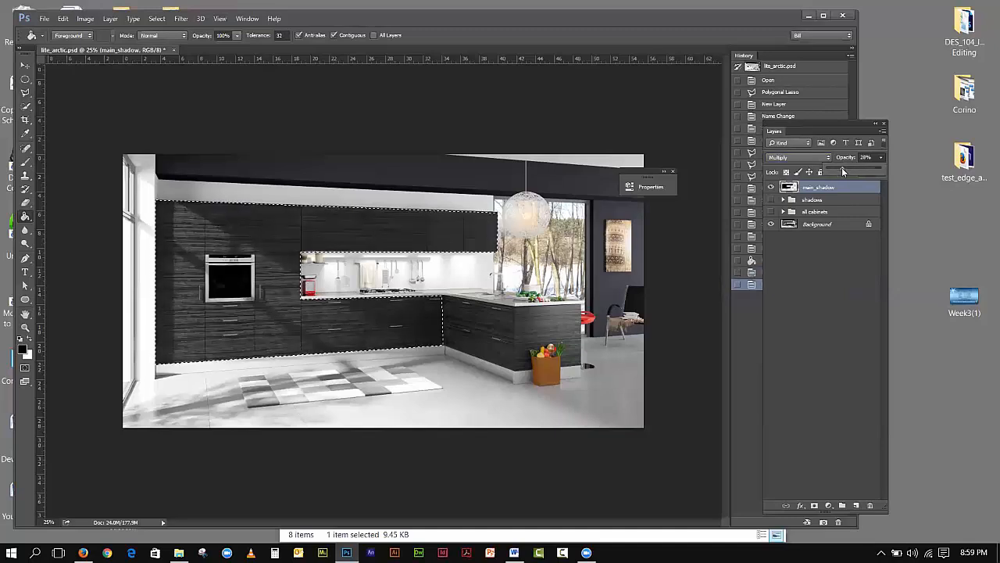
Show the all cabinets group and load the windows channel as a new selection
{"action": "left_click", "coordinate": [771, 212]}
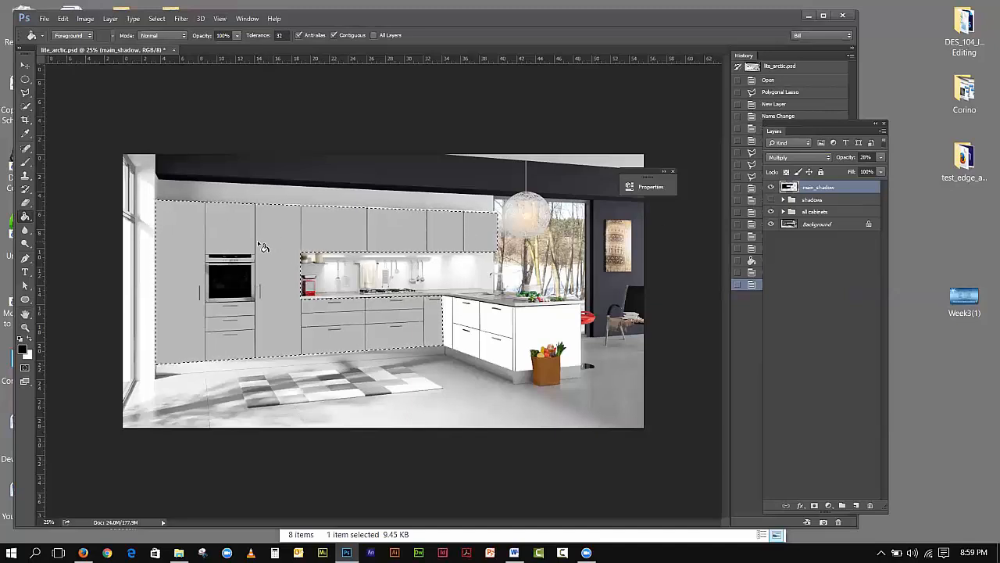
{"action": "left_click", "coordinate": [157, 18]}
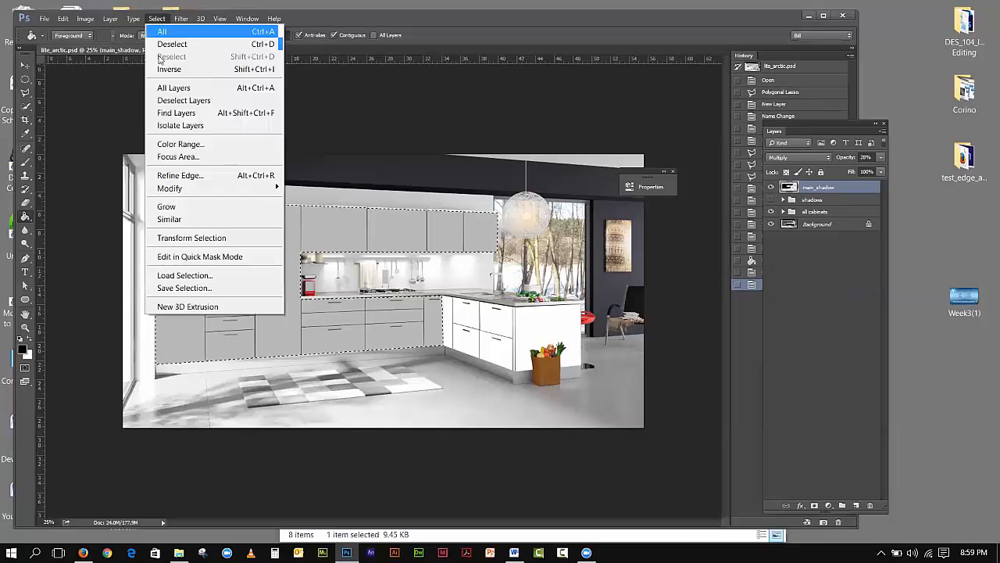
{"action": "left_click", "coordinate": [176, 276]}
{"action": "left_click", "coordinate": [602, 177]}
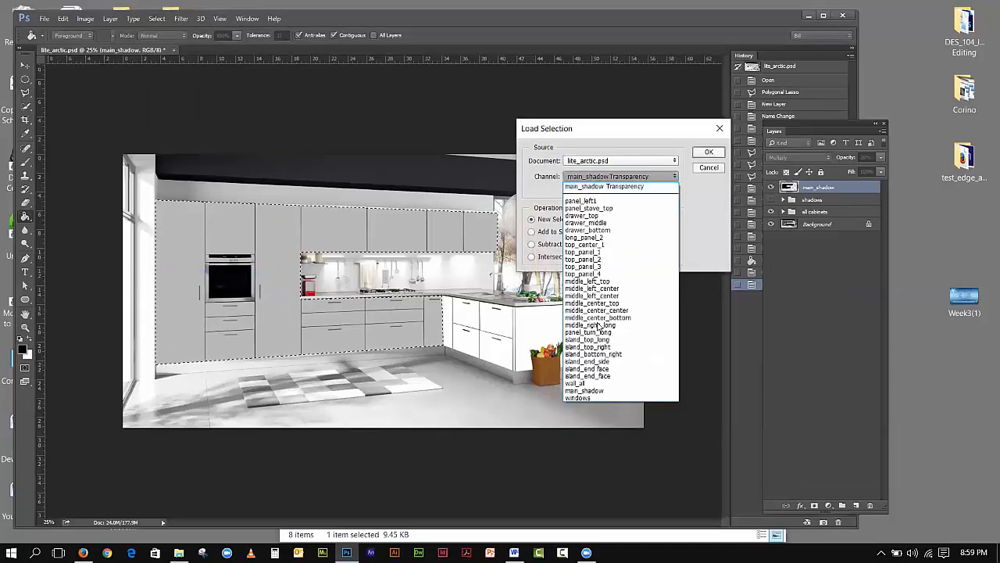
{"action": "left_click", "coordinate": [583, 397]}
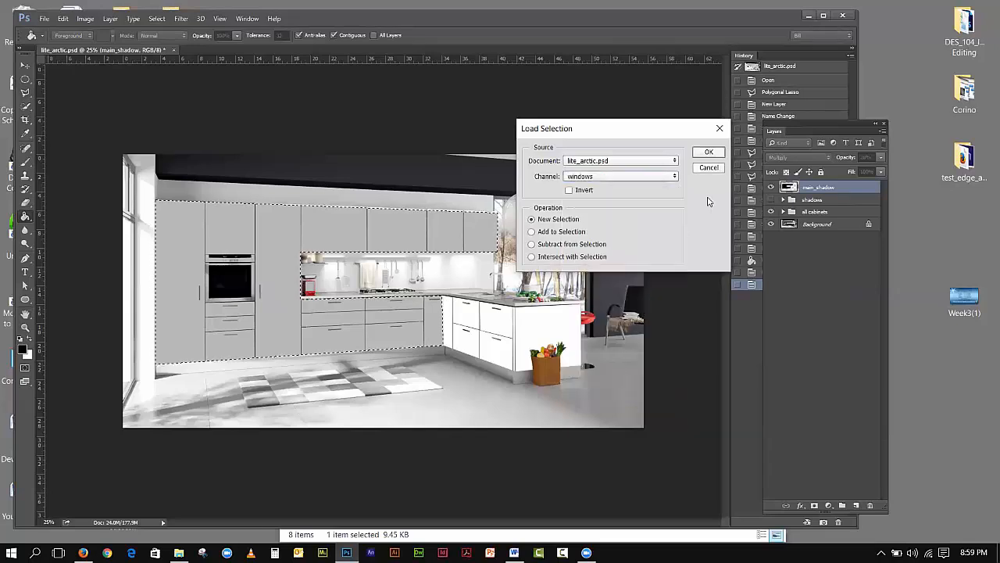
{"action": "left_click", "coordinate": [708, 153]}
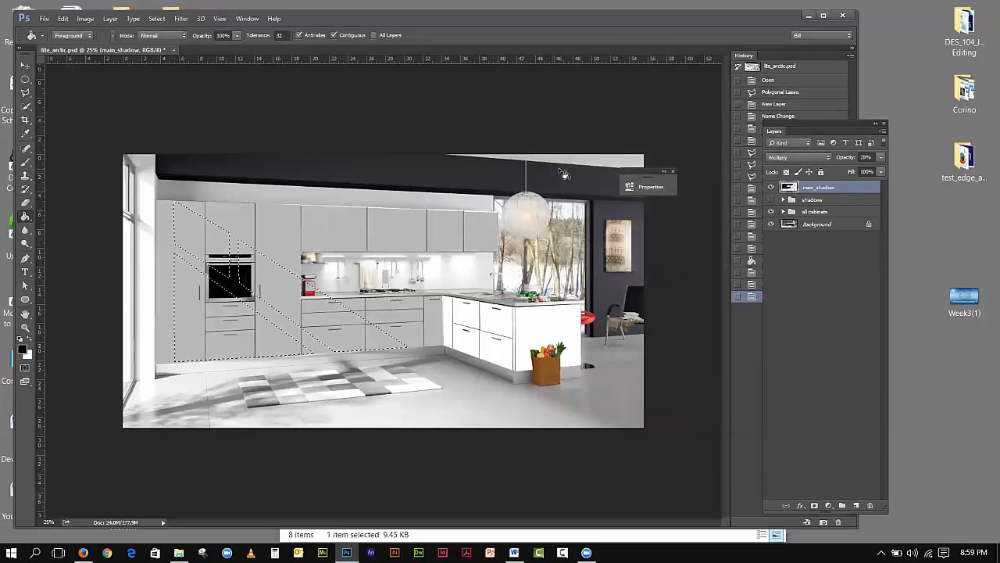
Delete the selected window-light areas from the black fill on the main_shadow layer and deselect
{"action": "key", "text": "Delete"}
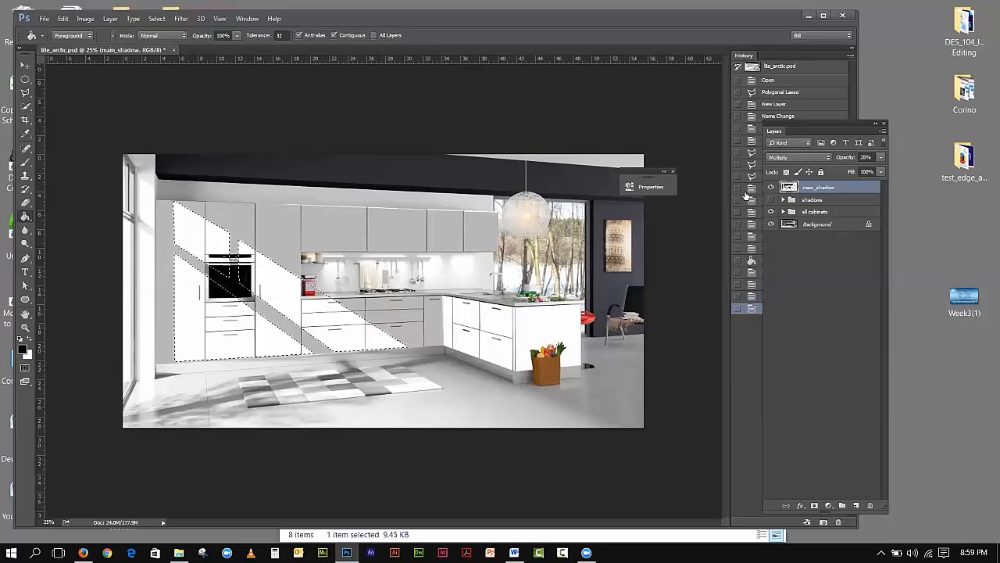
{"action": "left_click", "coordinate": [157, 19]}
{"action": "left_click", "coordinate": [164, 43]}
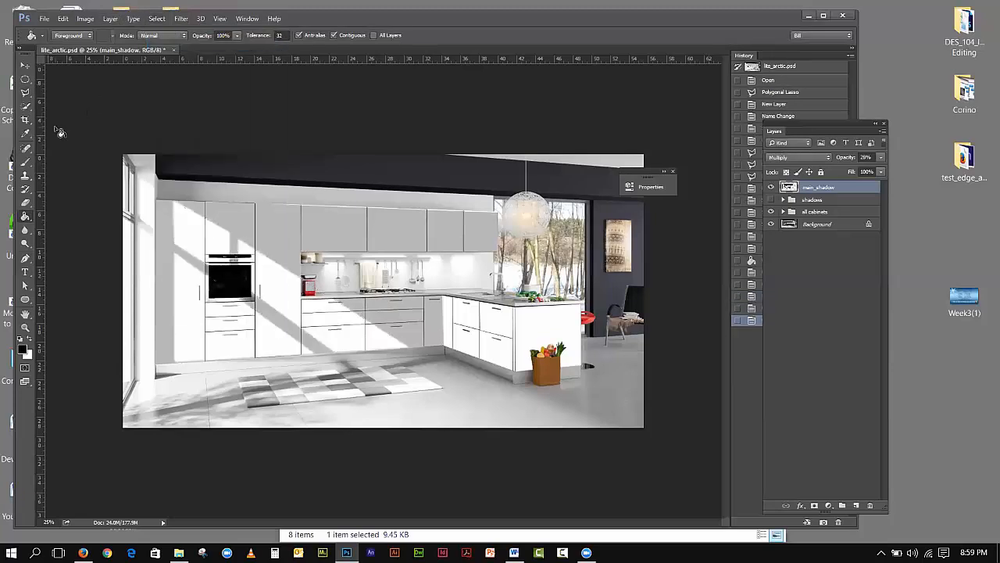